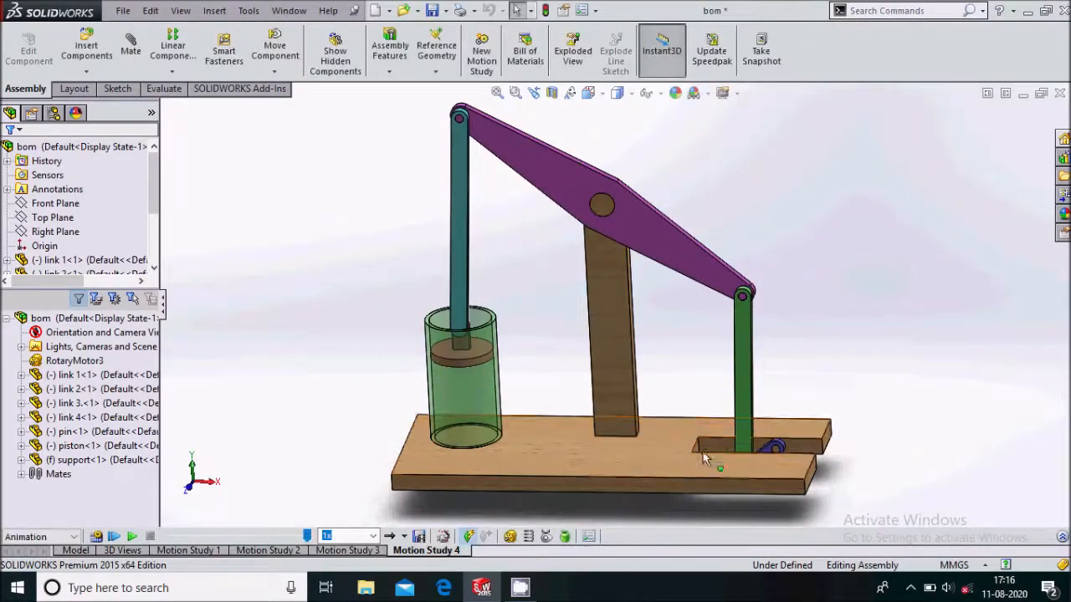
# Look over the bom beam mechanism assembly and close it
pyautogui.scroll(1, 794, 382)
pyautogui.moveTo(794, 383); pyautogui.dragTo(796, 390, button='middle')
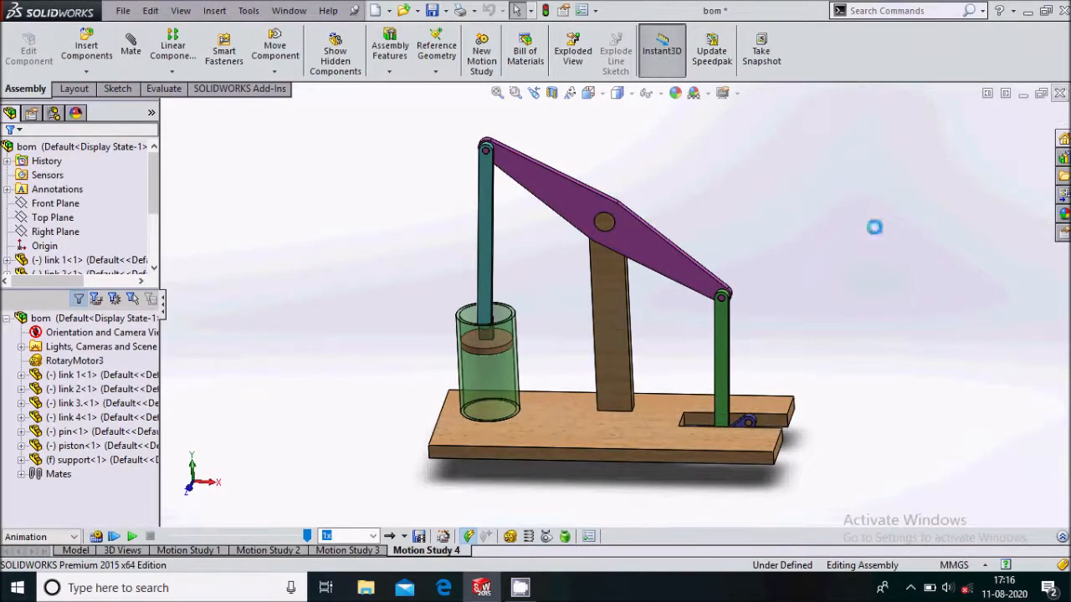
pyautogui.click(517, 326)
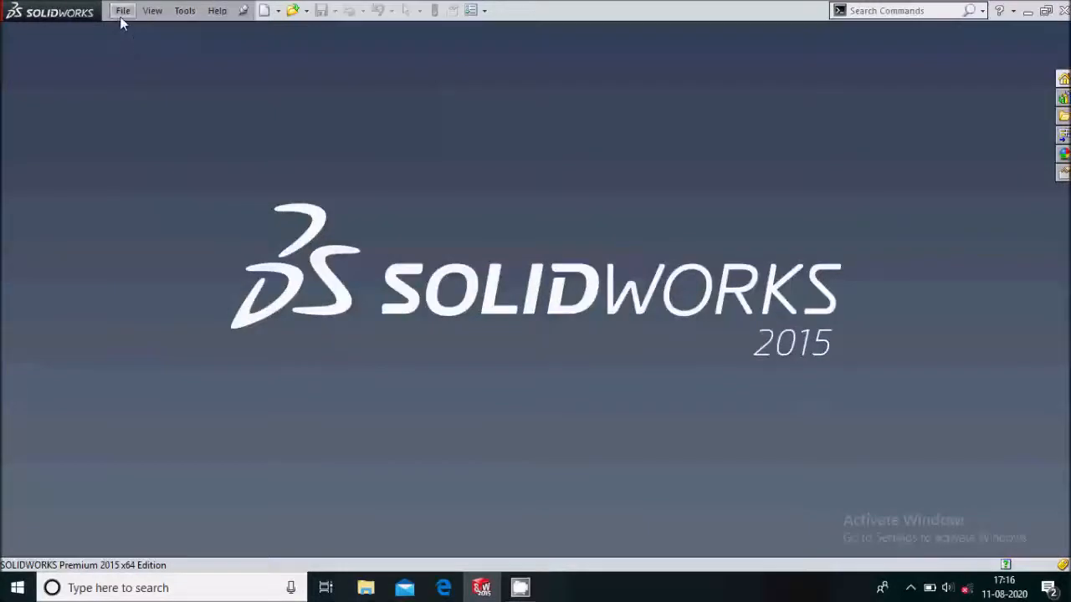
# Create a new part document and start a sketch on the Top Plane
pyautogui.click(123, 11)
pyautogui.click(151, 31)
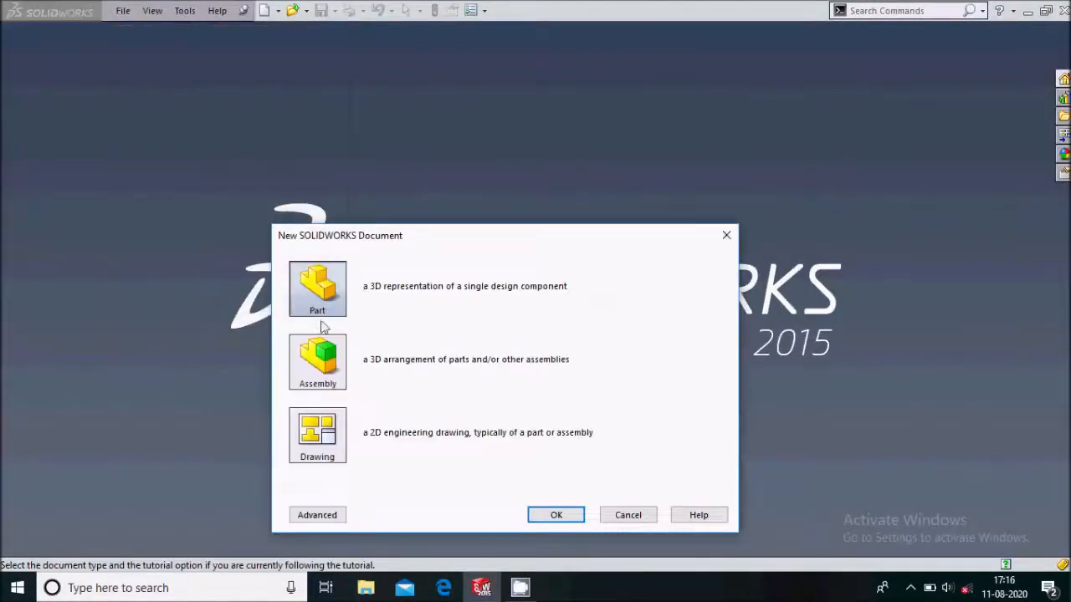
pyautogui.click(555, 516)
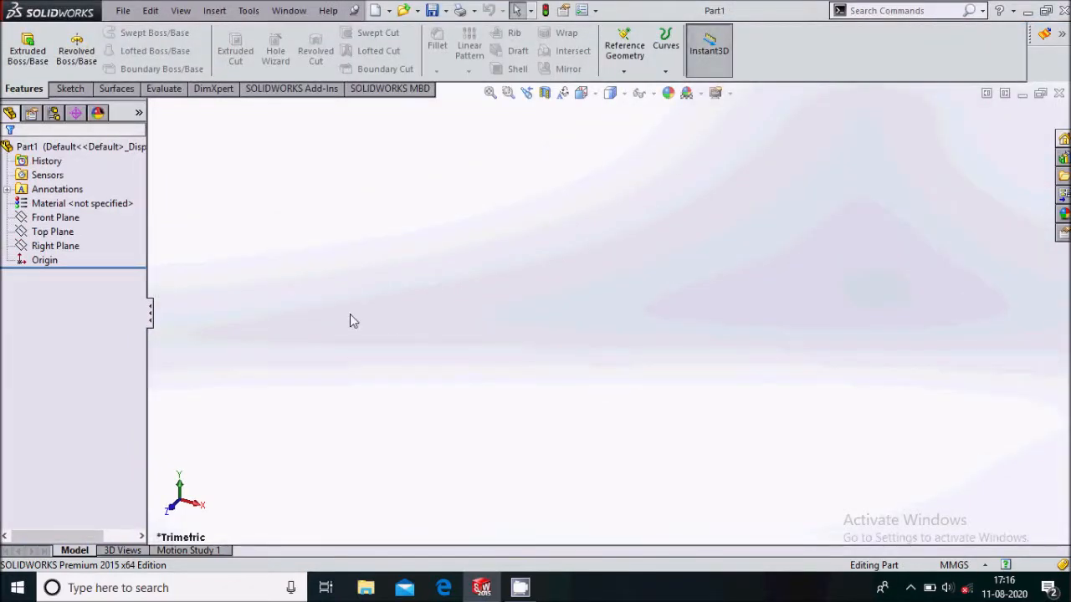
pyautogui.click(75, 246)
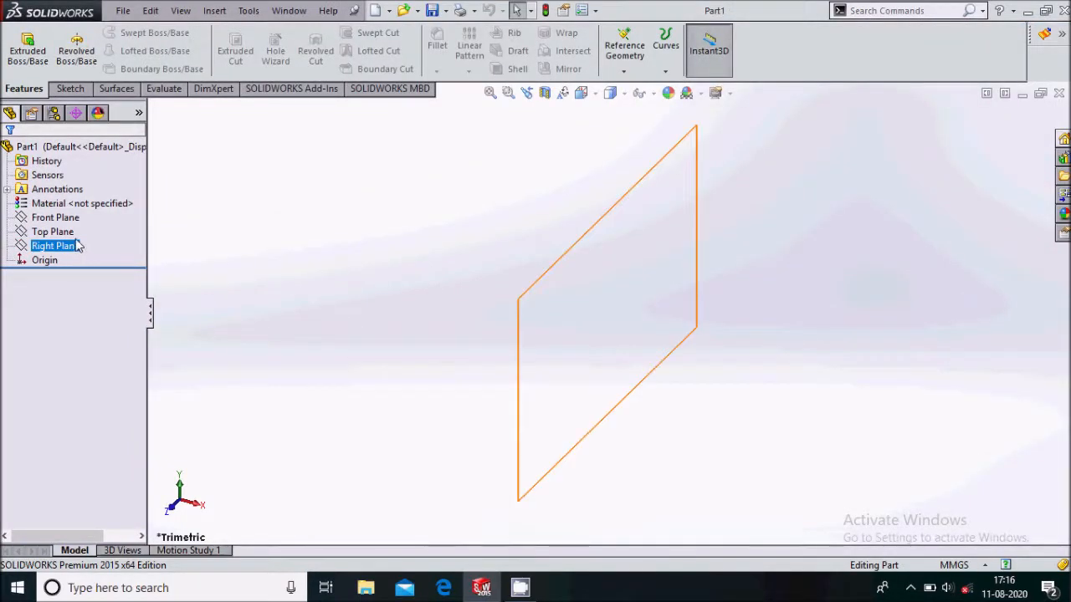
pyautogui.click(73, 234)
pyautogui.click(79, 210)
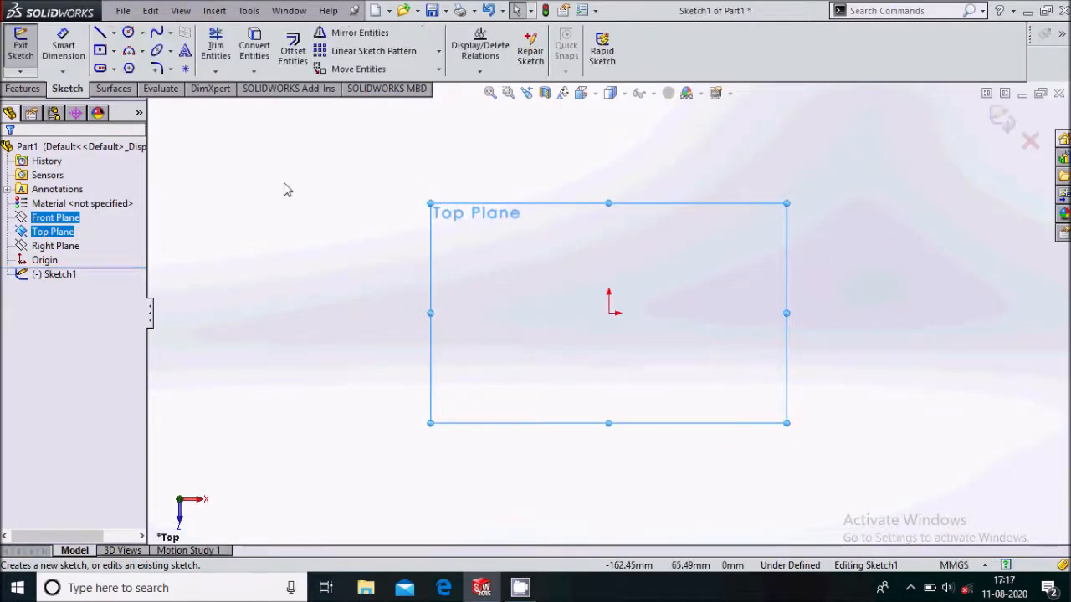
# Sketch a horizontal centerpoint slot on the origin, about 208 mm between arc centres and about 42 mm wide
pyautogui.click(115, 69)
pyautogui.click(163, 99)
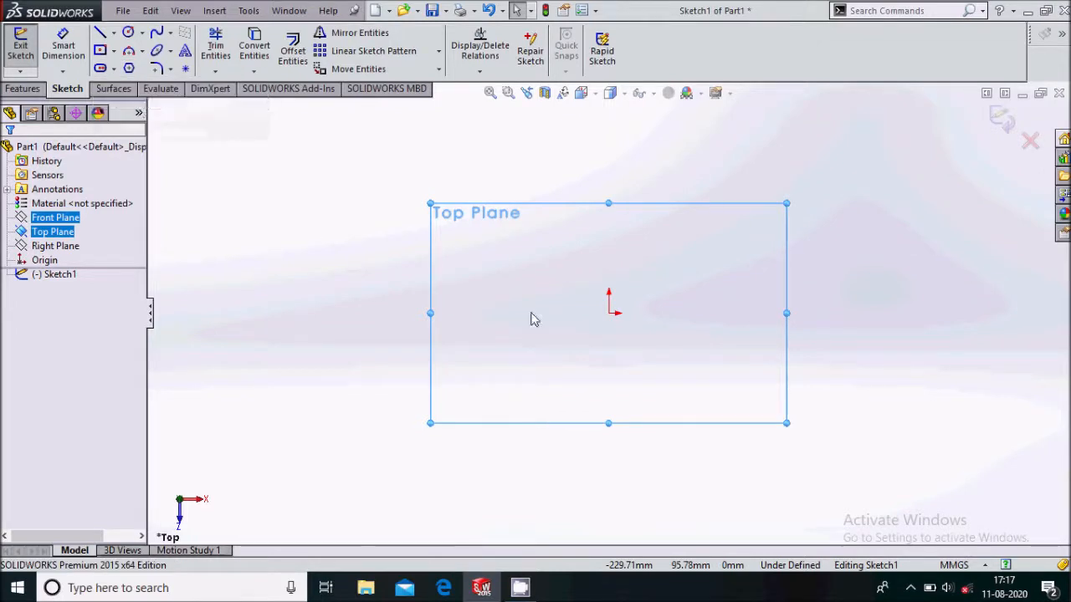
pyautogui.click(608, 313)
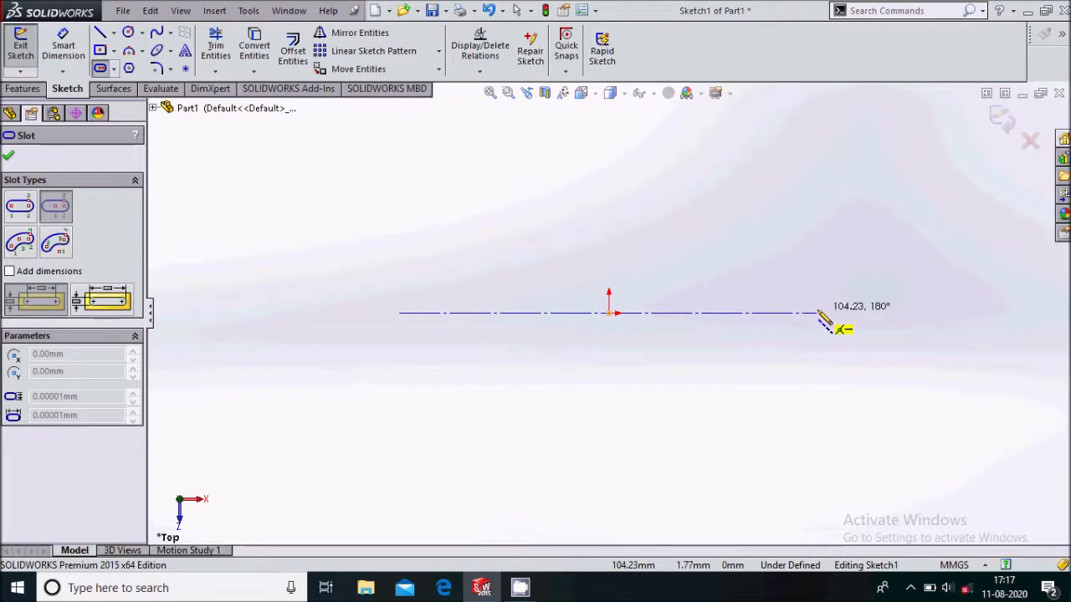
pyautogui.click(815, 283)
pyautogui.click(815, 278)
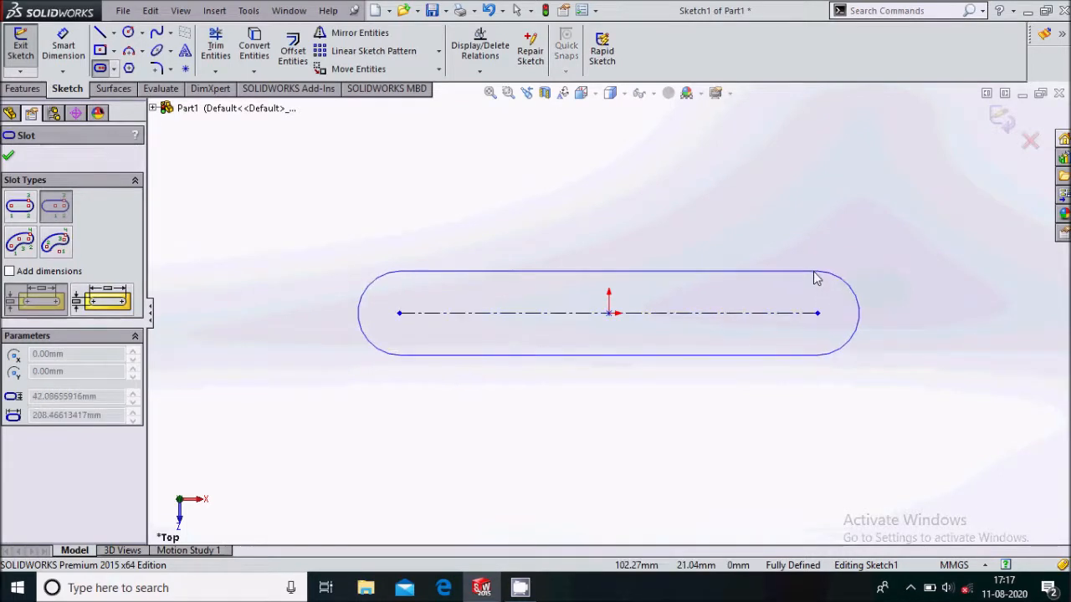
# Dimension the slot's centre-to-centre length as 50 mm
pyautogui.click(70, 52)
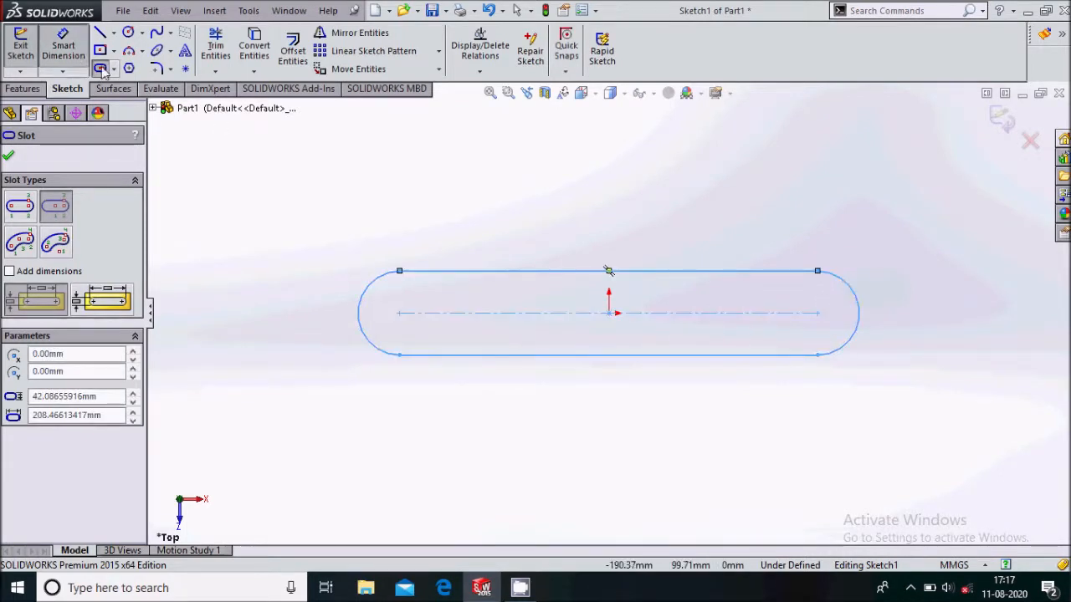
pyautogui.click(638, 314)
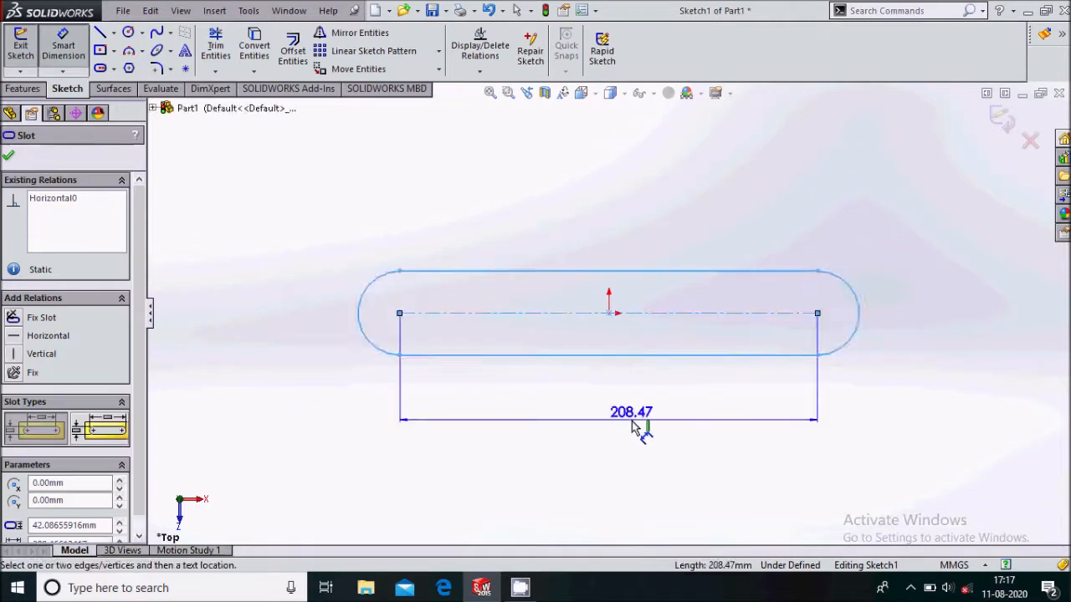
pyautogui.click(632, 427)
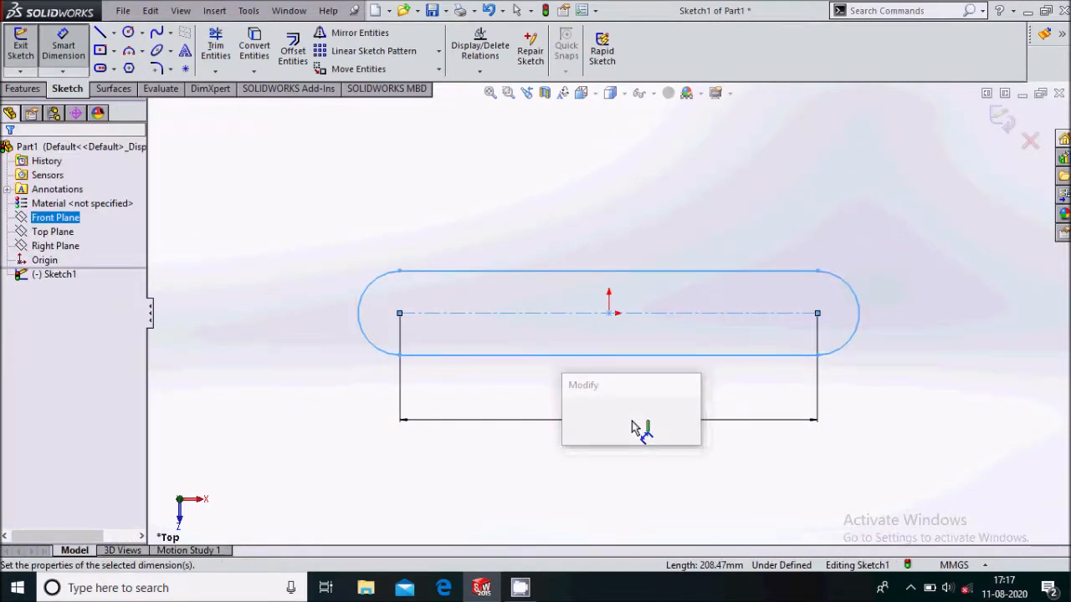
pyautogui.write('50')
pyautogui.press('Return')
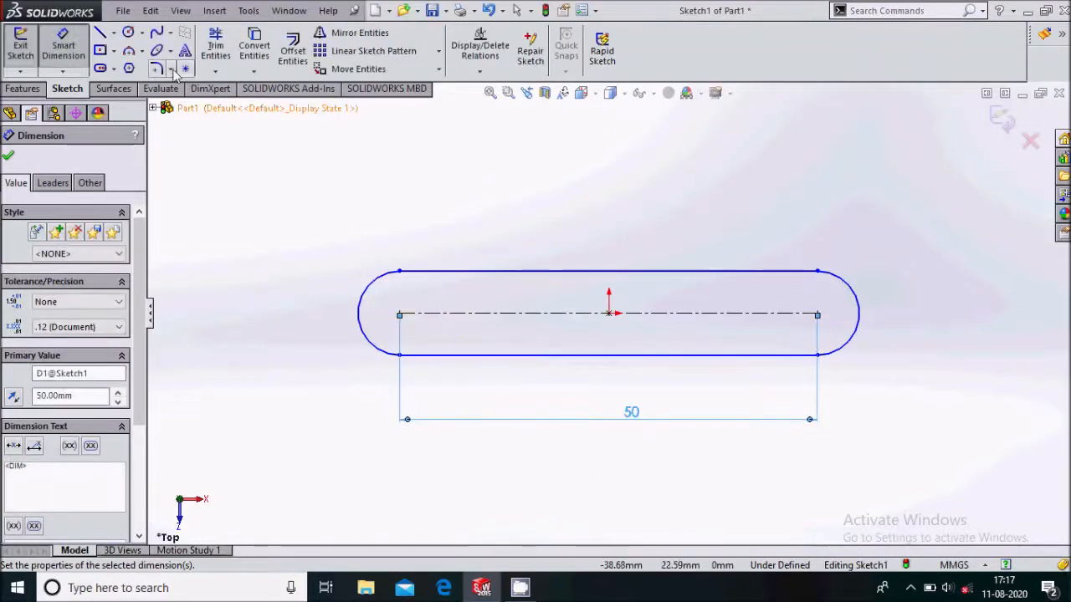
# Sketch a circle about 4.5 mm in diameter at each arc centre of the slot
pyautogui.click(129, 33)
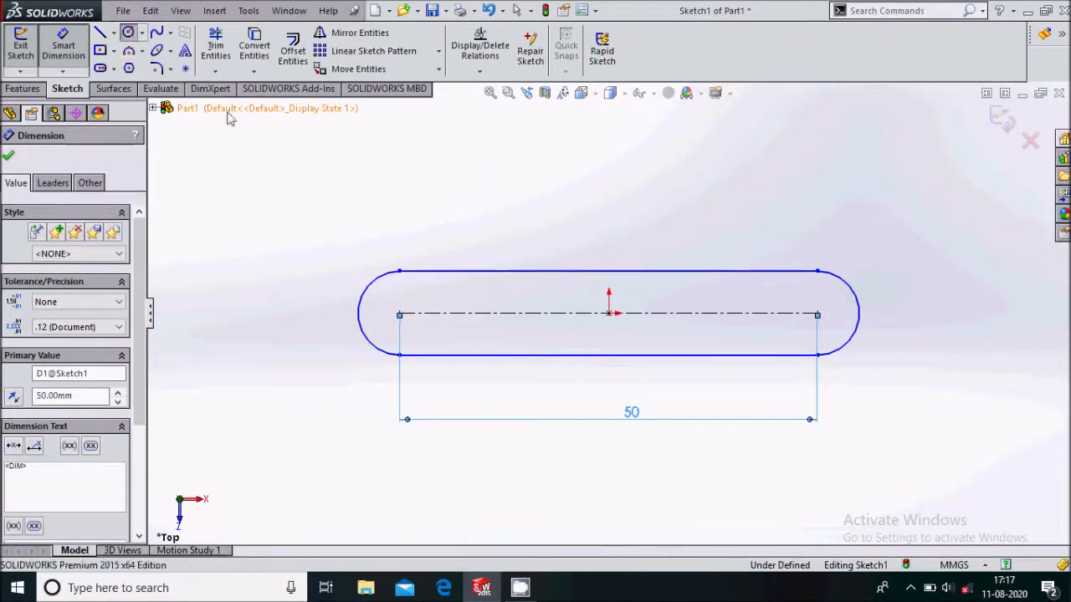
pyautogui.click(399, 314)
pyautogui.click(413, 327)
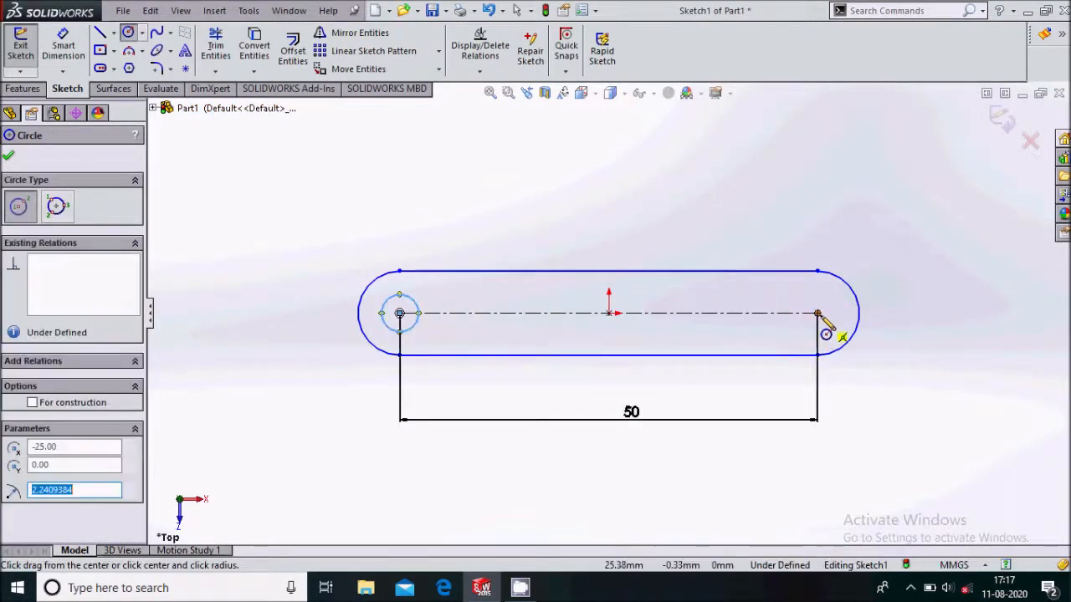
pyautogui.click(817, 314)
pyautogui.click(830, 327)
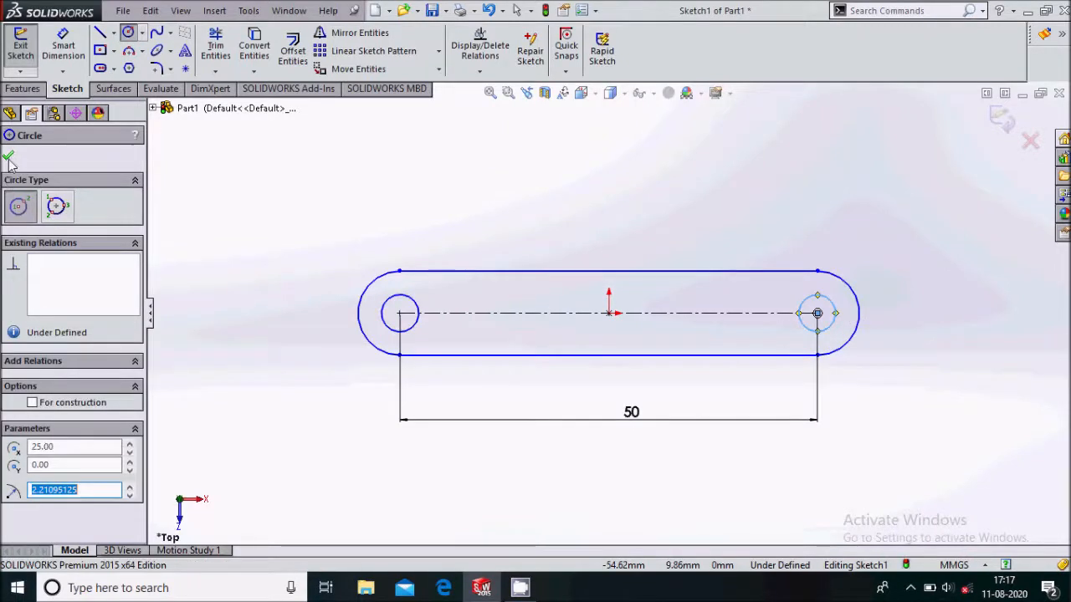
pyautogui.click(9, 156)
# Dimension the slot's overall width as 20 mm
pyautogui.click(62, 46)
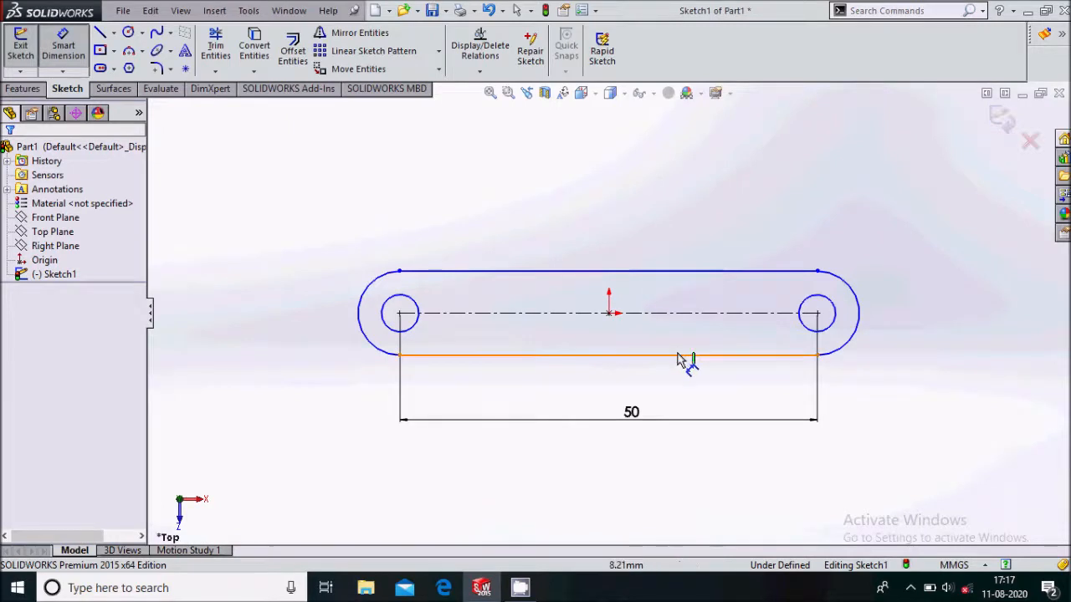
pyautogui.click(695, 314)
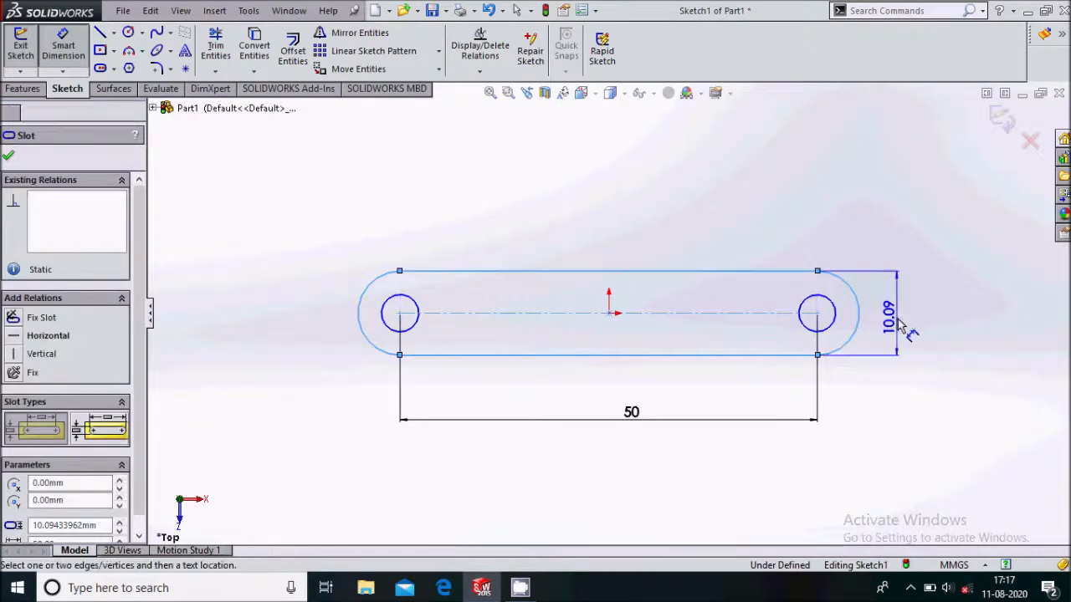
pyautogui.click(898, 326)
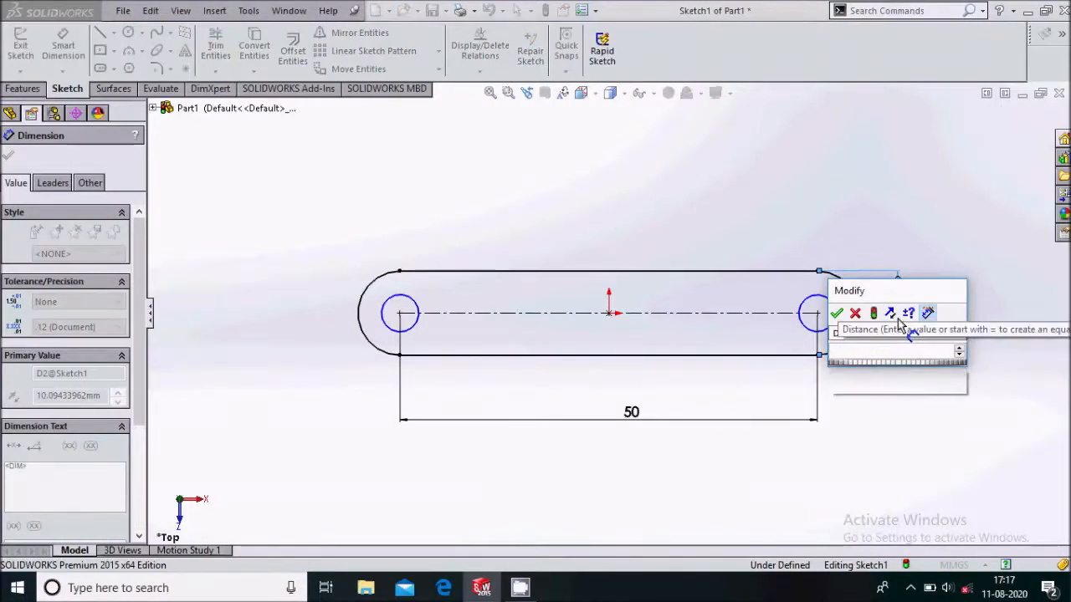
pyautogui.write('20')
pyautogui.press('Return')
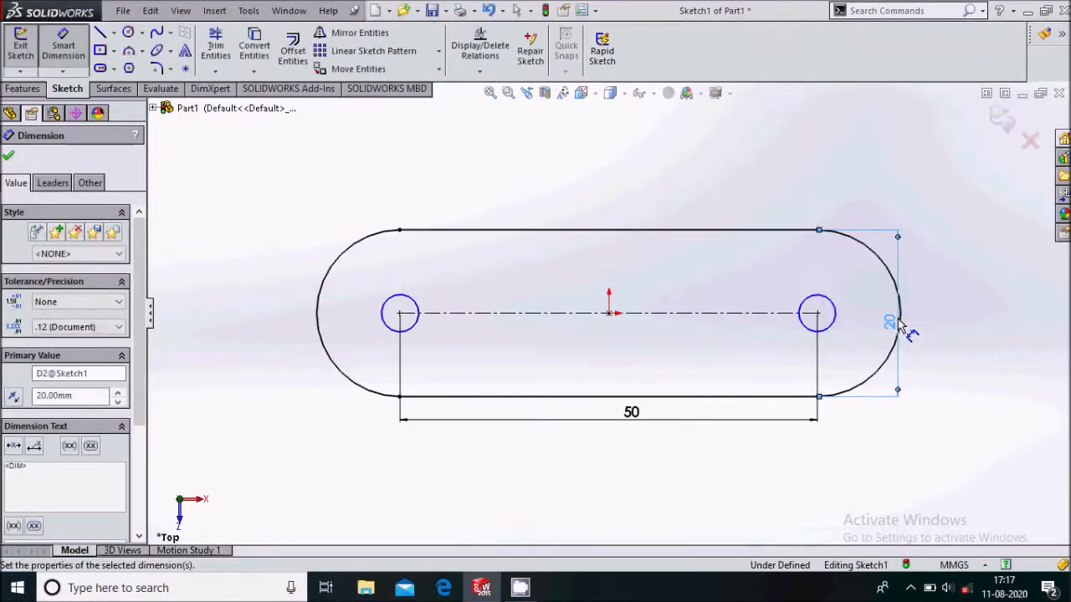
# Dimension both end circles with a diameter of 10 mm
pyautogui.click(417, 310)
pyautogui.click(454, 172)
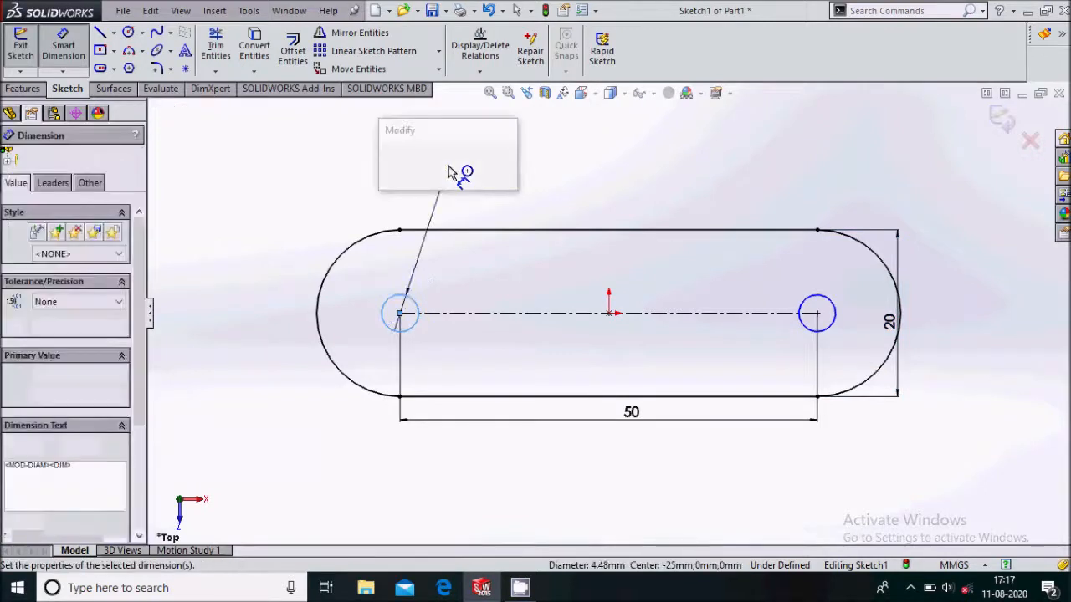
pyautogui.write('10')
pyautogui.press('Return')
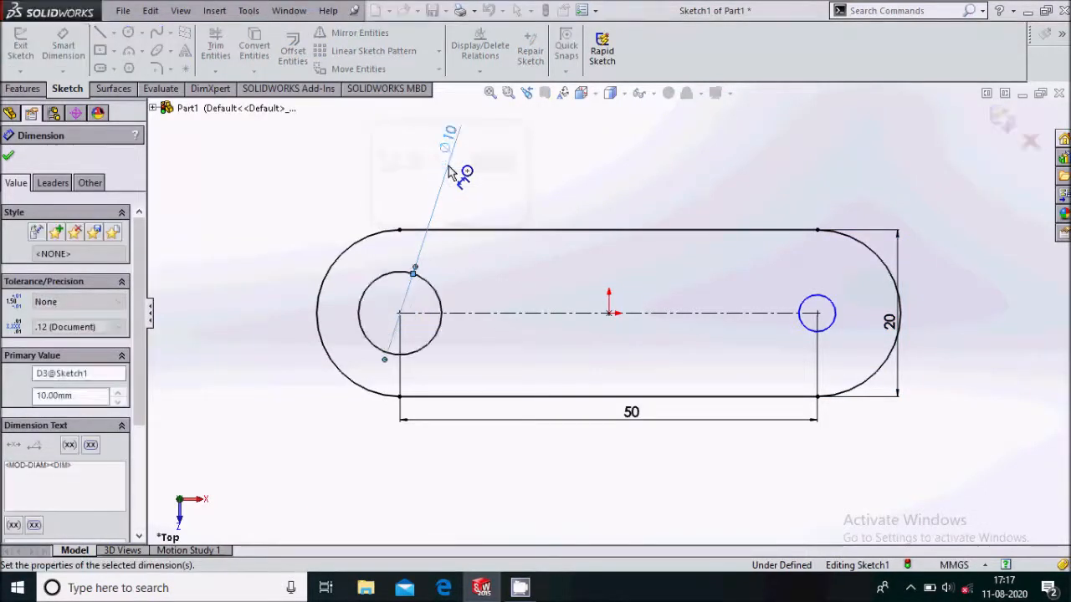
pyautogui.click(827, 303)
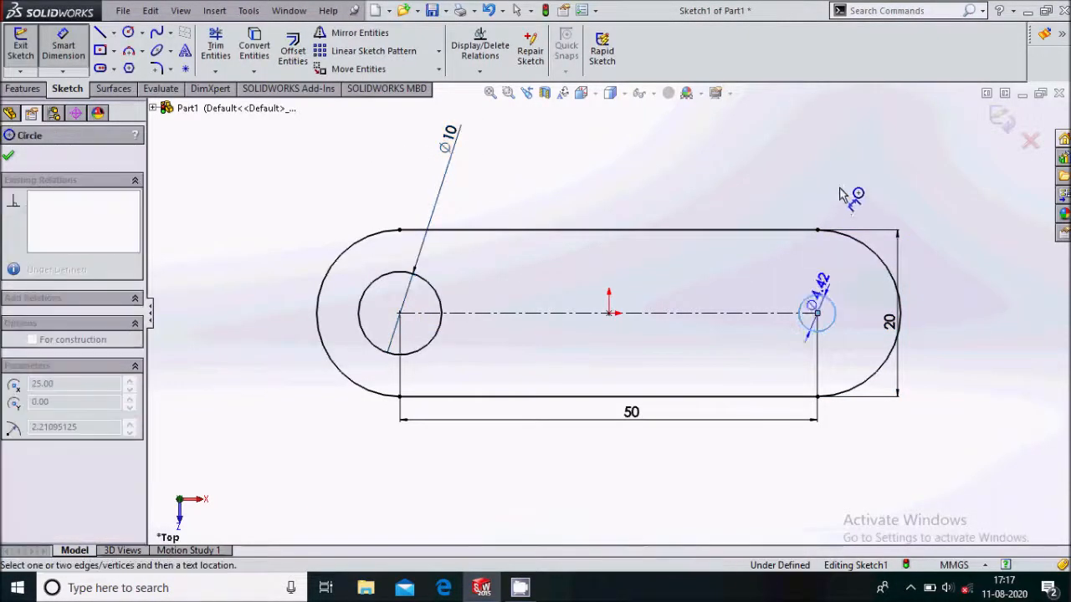
pyautogui.click(874, 205)
pyautogui.write('1')
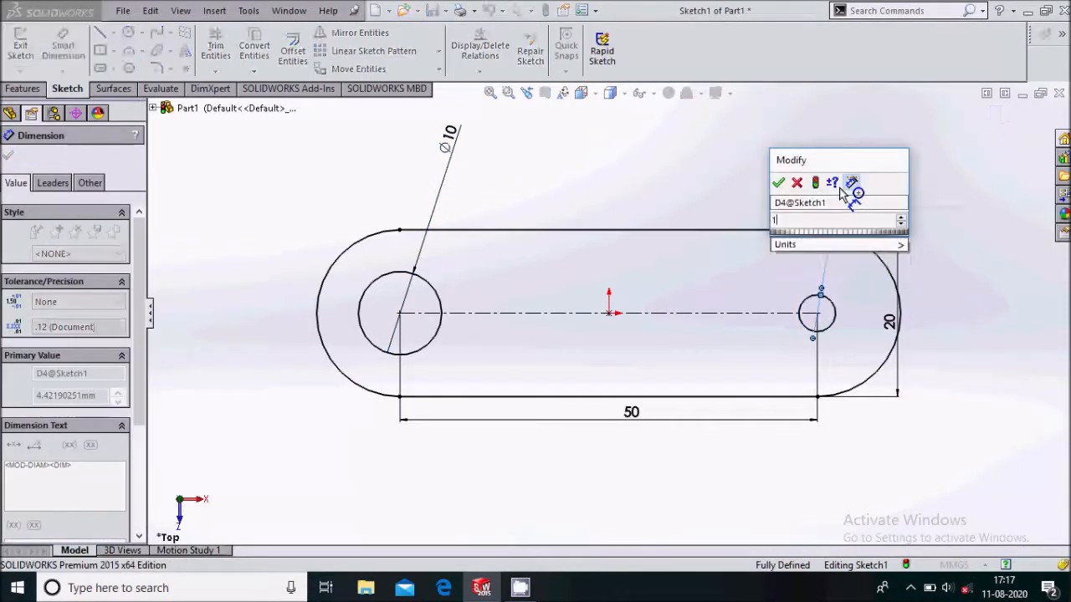
pyautogui.write('0')
pyautogui.press('Return')
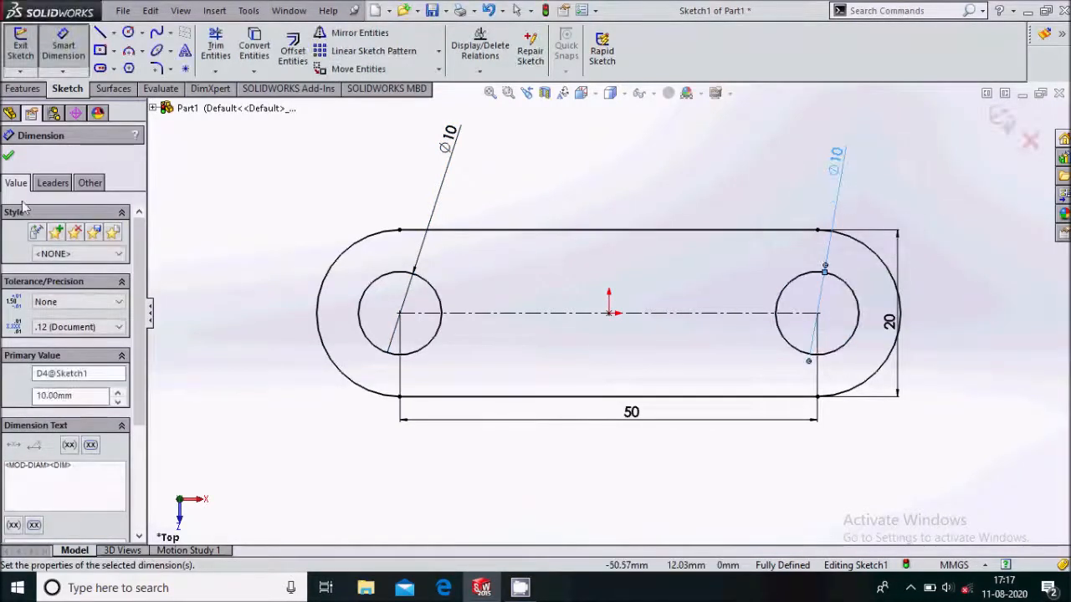
pyautogui.click(9, 159)
# Extrude the slotted link profile as a 10 mm blind boss from the sketch plane
pyautogui.click(22, 89)
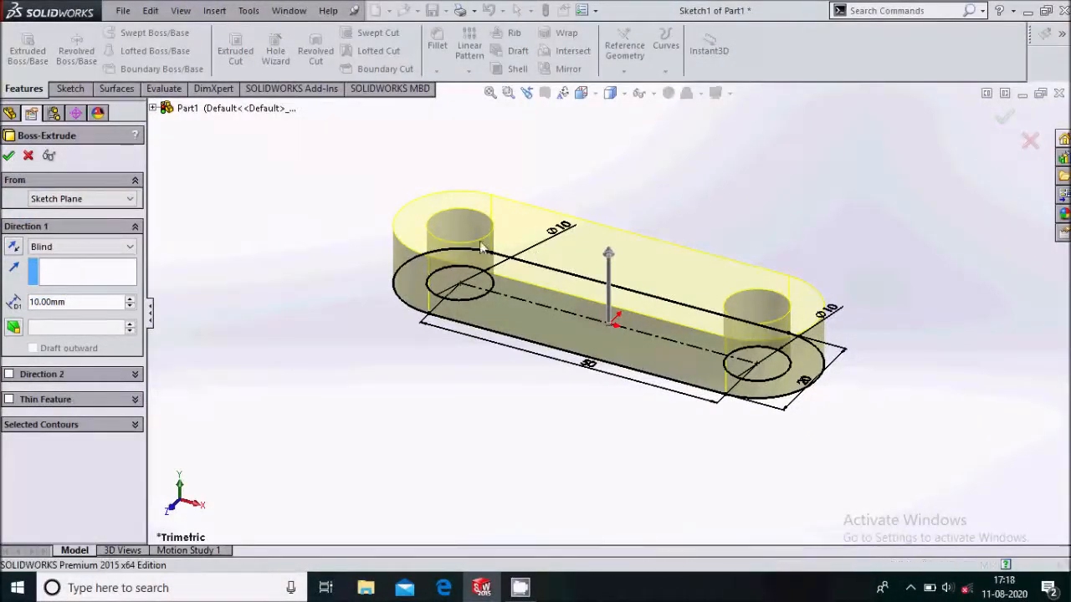
pyautogui.press('Return')
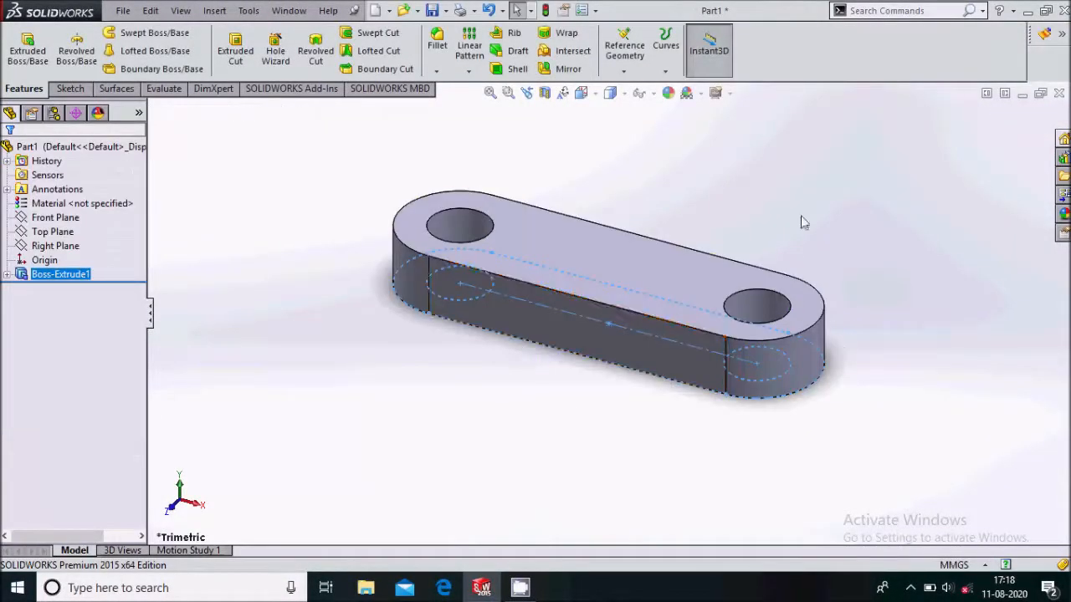
pyautogui.click(799, 214)
pyautogui.scroll(-3, 774, 225)
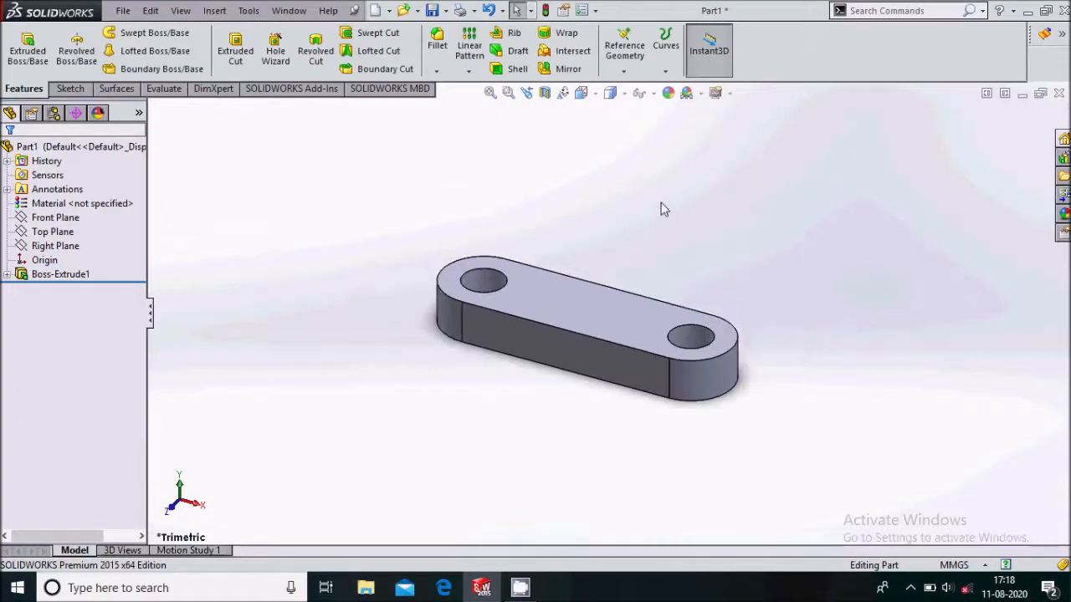
# Start saving the part, create a folder named "beam mech" in Documents and open it as the save location
pyautogui.click(124, 11)
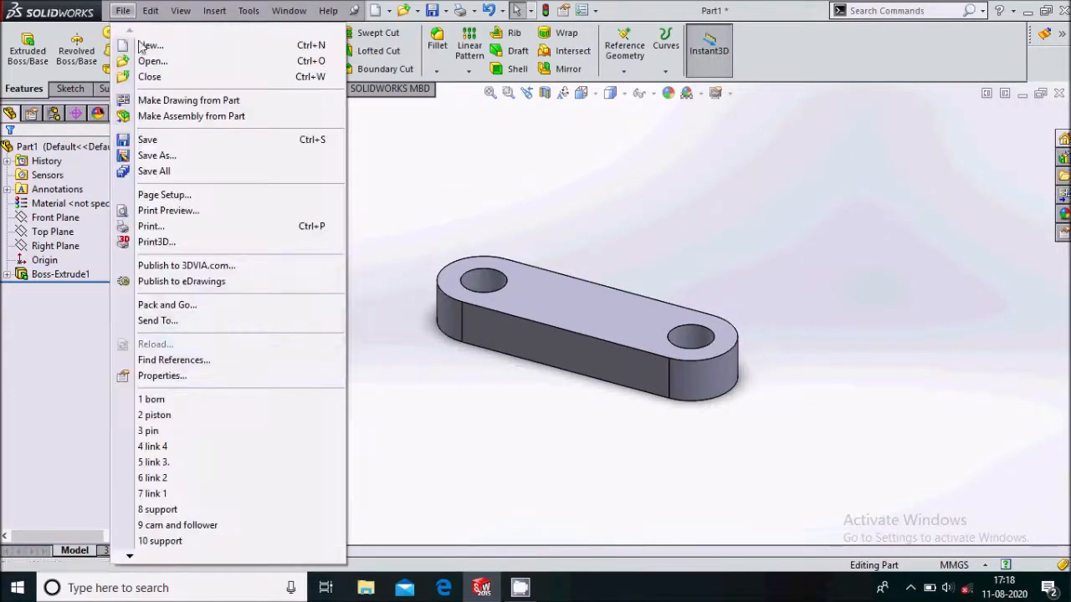
pyautogui.click(151, 149)
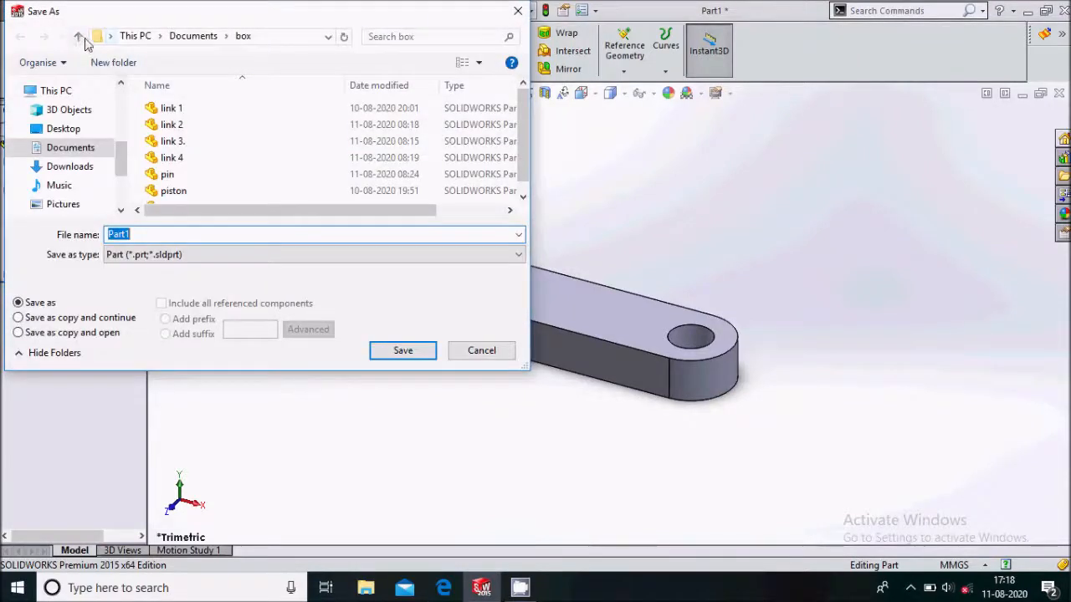
pyautogui.click(79, 37)
pyautogui.rightClick(263, 182)
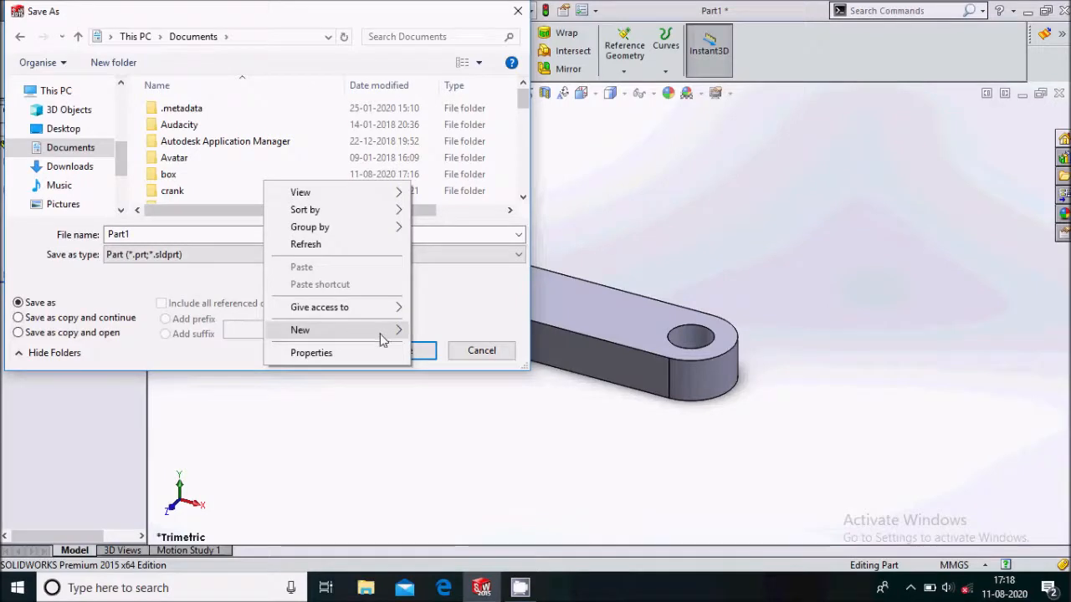
pyautogui.moveTo(381, 338)
pyautogui.click(442, 32)
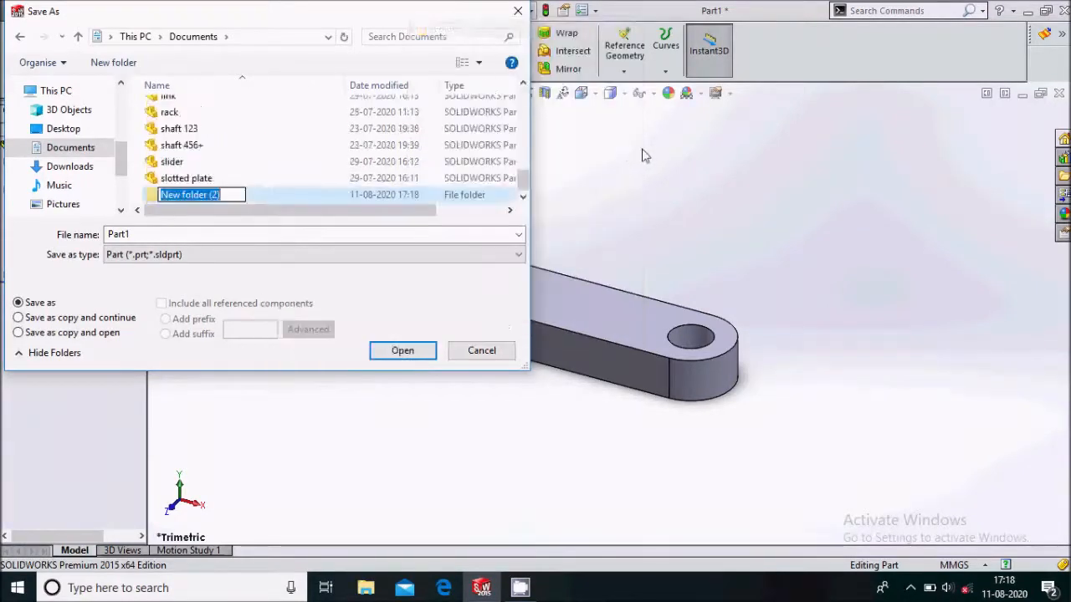
pyautogui.press('BackSpace')
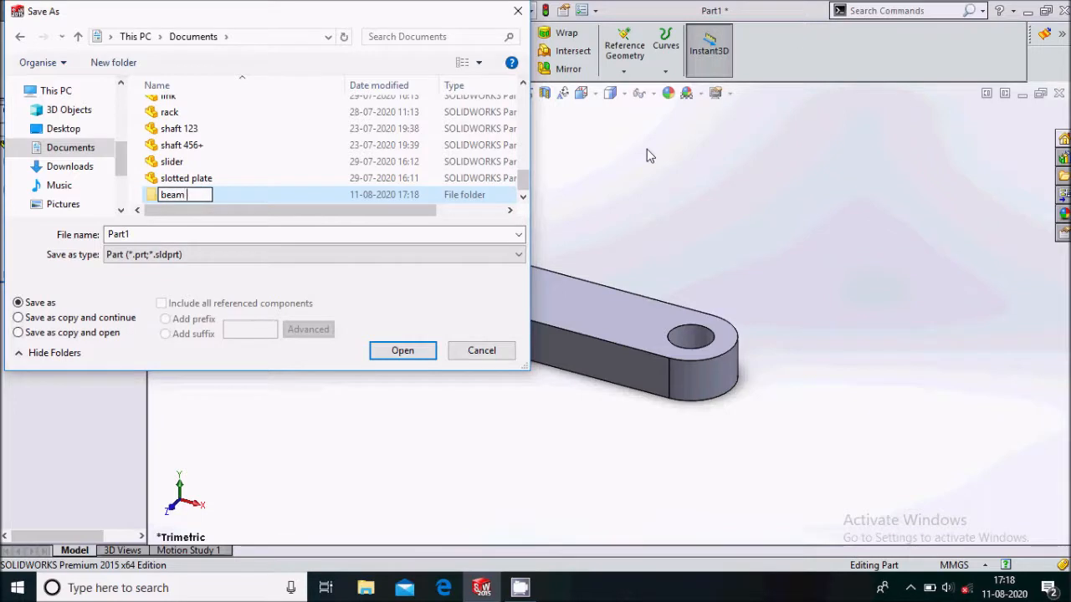
pyautogui.write('beam mech')
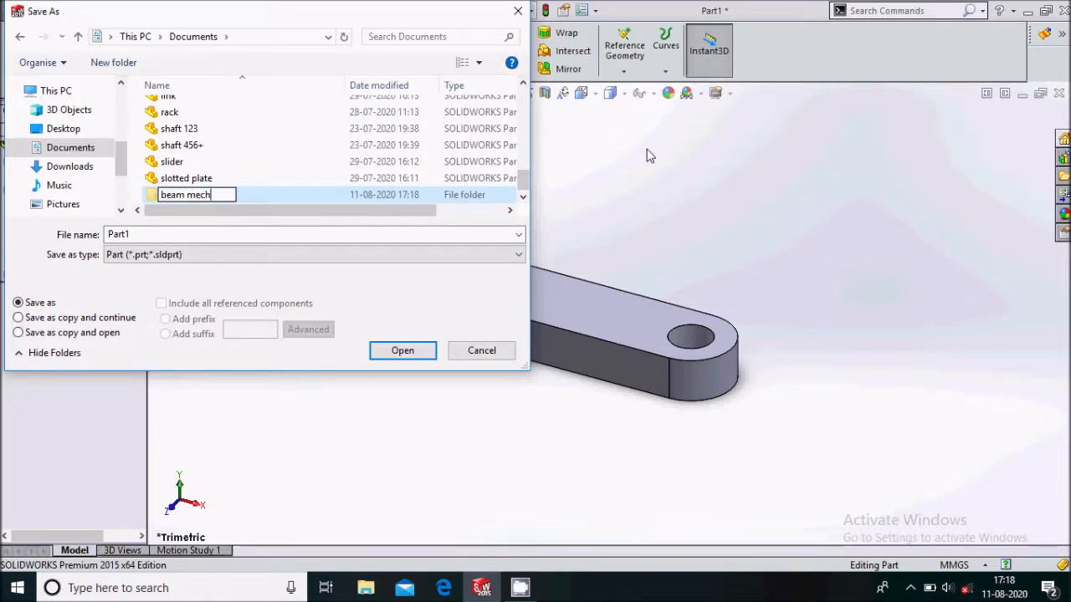
pyautogui.doubleClick(294, 198)
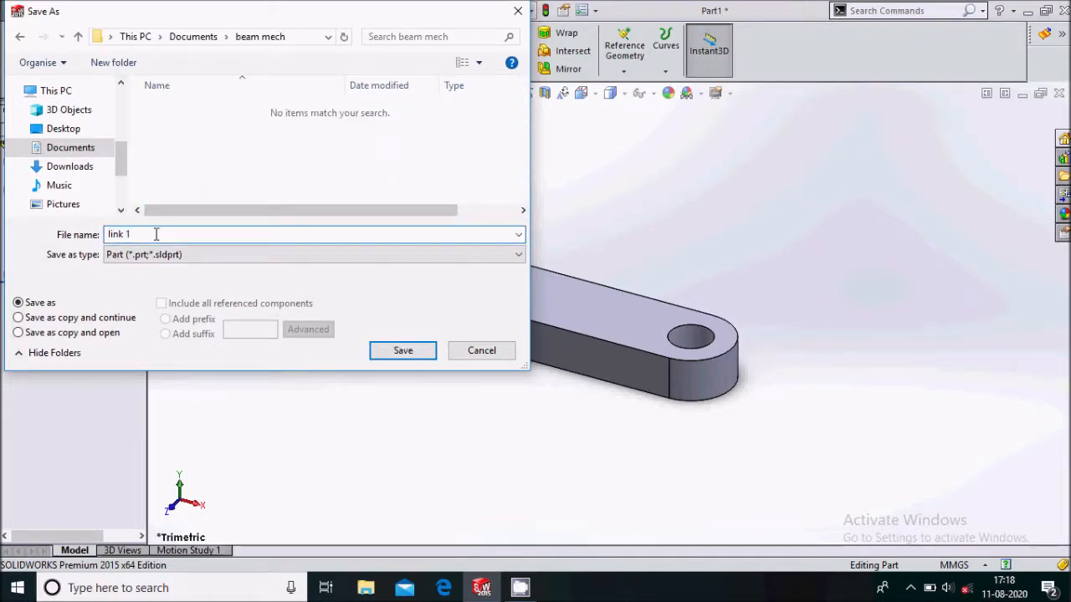
# Save the part as "link 1" in the beam mech folder and close it
pyautogui.press('Return')
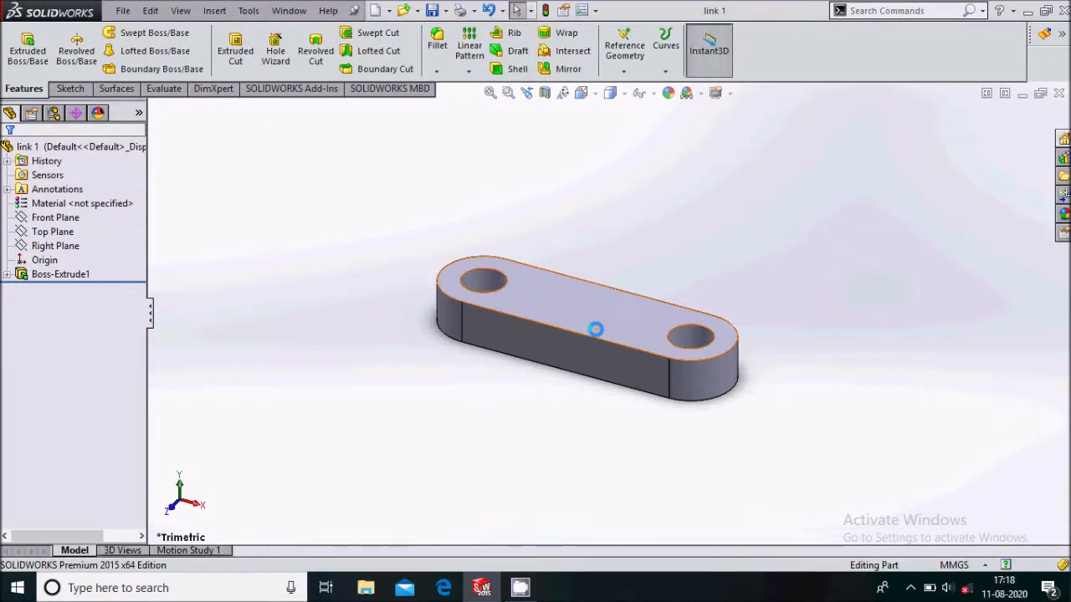
pyautogui.click(1057, 93)
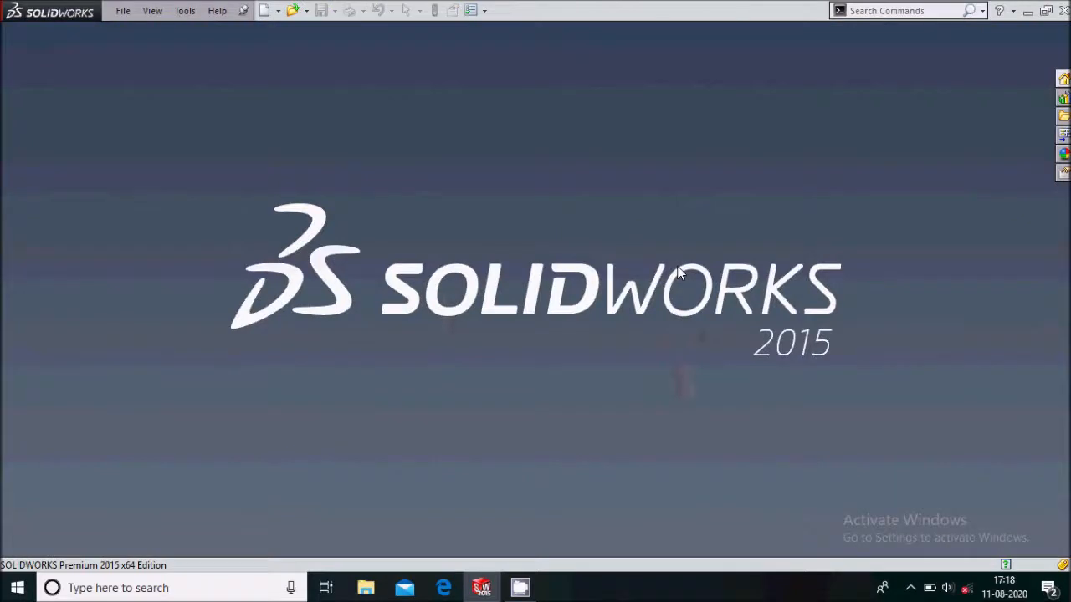
# Create a new part document and open a sketch on the Top Plane
pyautogui.click(123, 11)
pyautogui.click(143, 28)
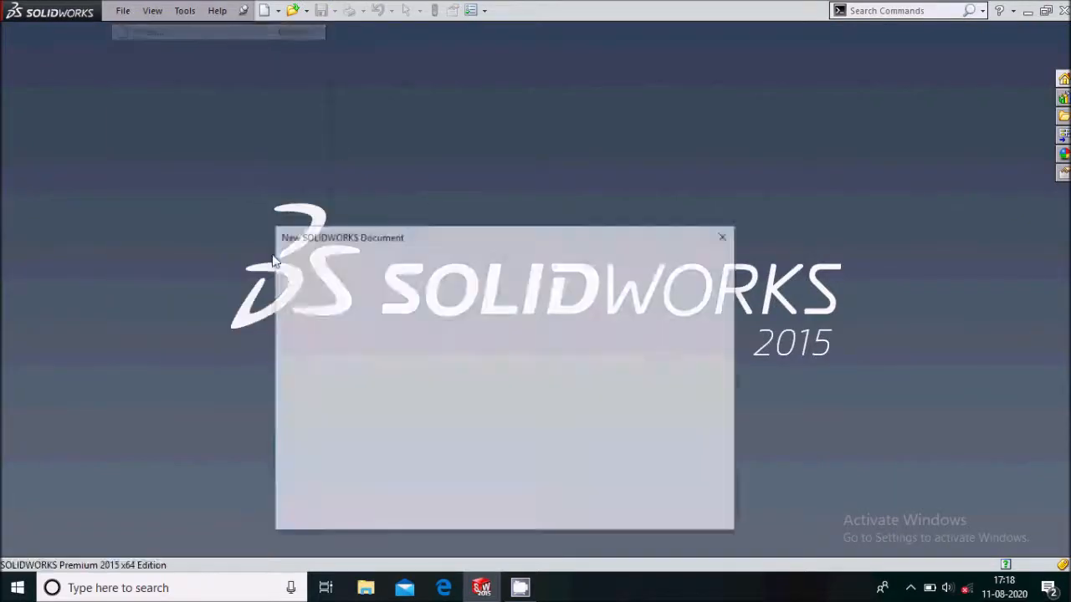
pyautogui.click(555, 517)
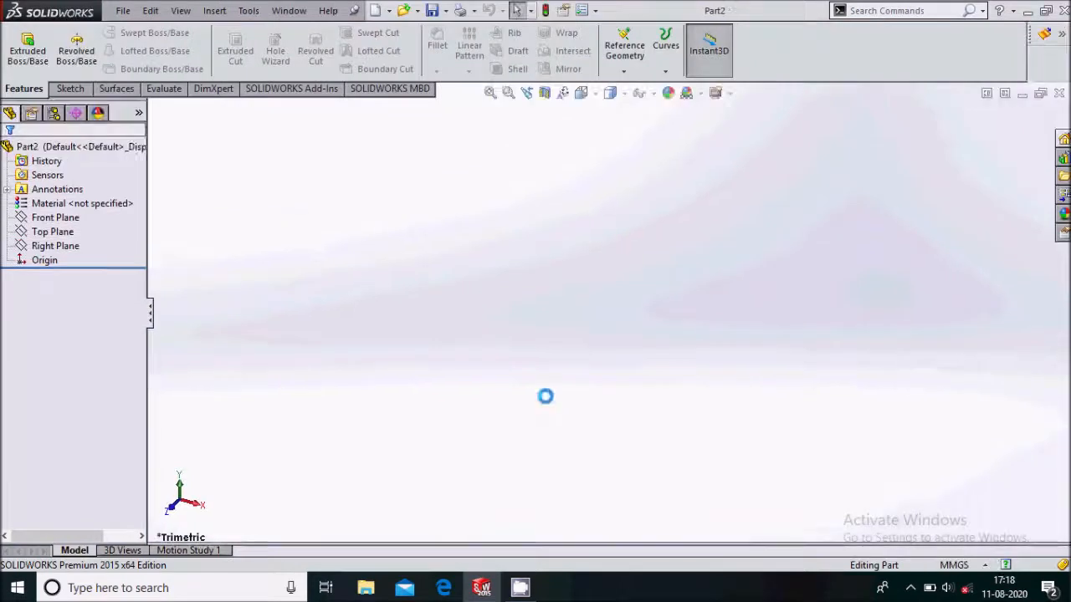
pyautogui.click(67, 232)
pyautogui.keyDown('ctrl'); pyautogui.click(77, 219); pyautogui.keyUp('ctrl')
pyautogui.click(77, 209)
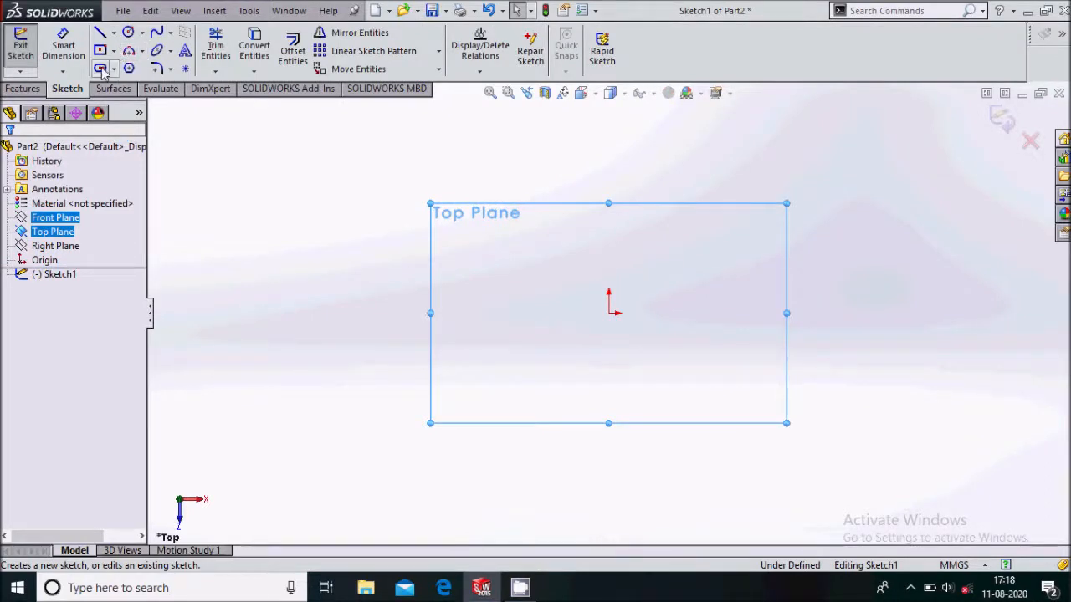
# Sketch a horizontal centerpoint straight slot centred on the origin, about 238 mm between arc centres and about 21 mm wide
pyautogui.click(101, 69)
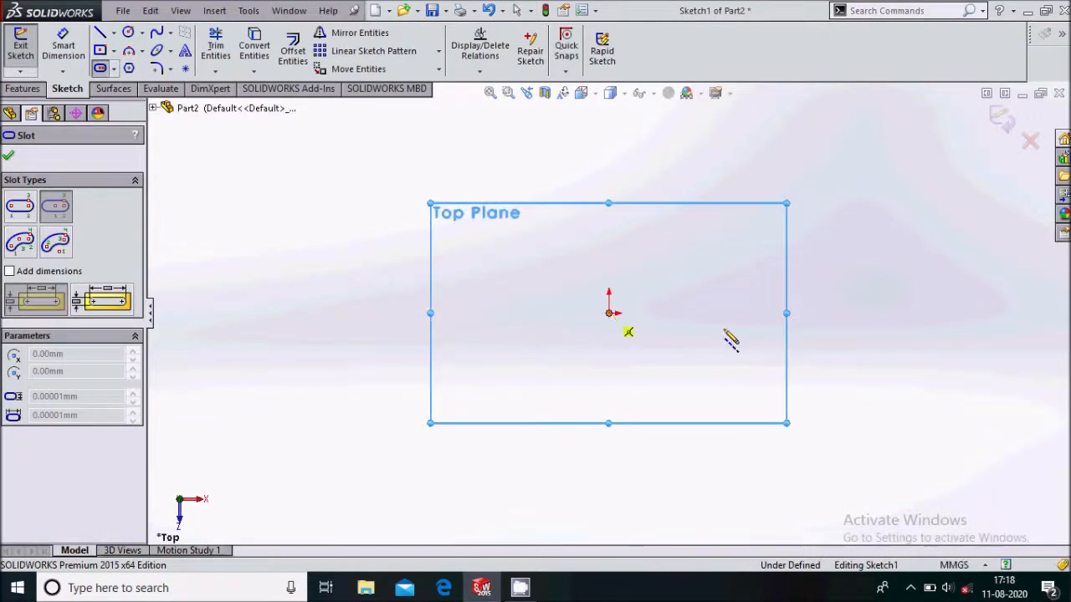
pyautogui.click(609, 313)
pyautogui.click(847, 313)
pyautogui.click(843, 292)
# Dimension the slot's centre-to-centre length as 230 mm
pyautogui.click(70, 56)
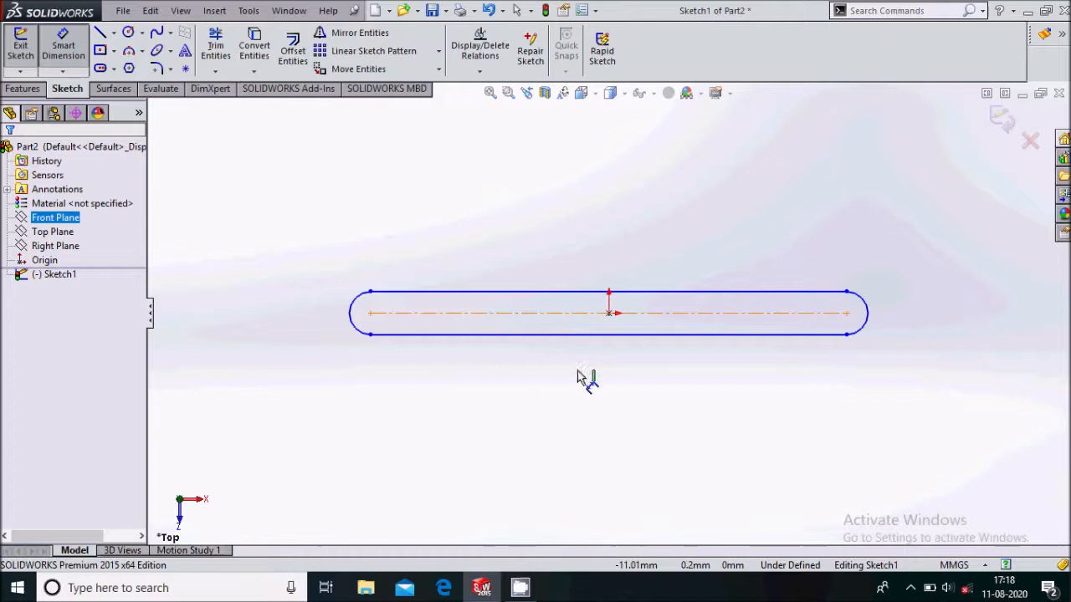
pyautogui.click(583, 313)
pyautogui.click(577, 418)
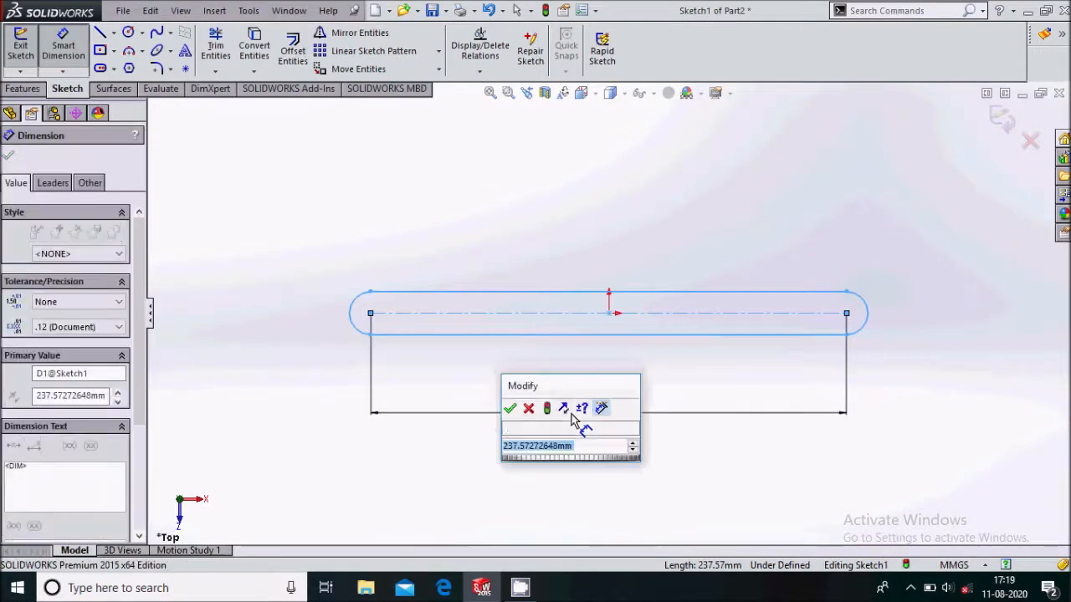
pyautogui.write('230')
pyautogui.press('Return')
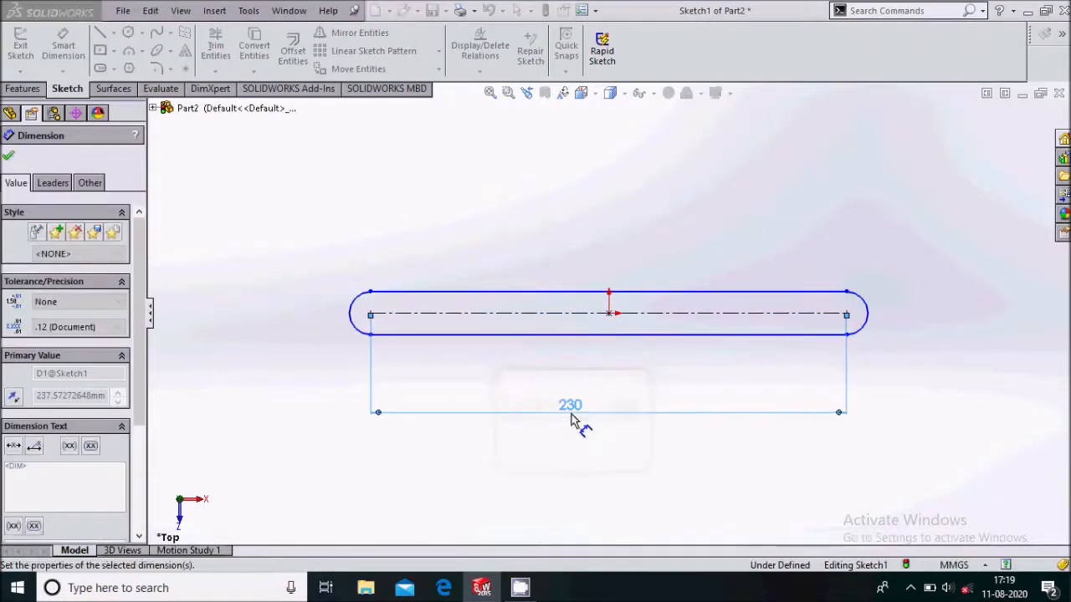
# Dimension the slot's overall width as 20 mm
pyautogui.click(774, 328)
pyautogui.click(776, 295)
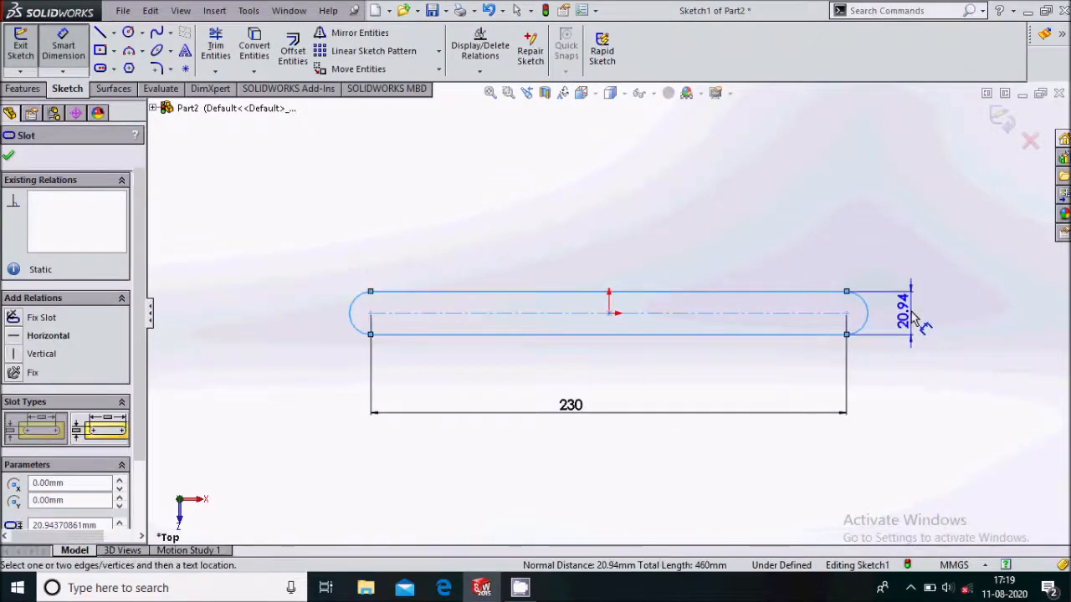
pyautogui.click(912, 315)
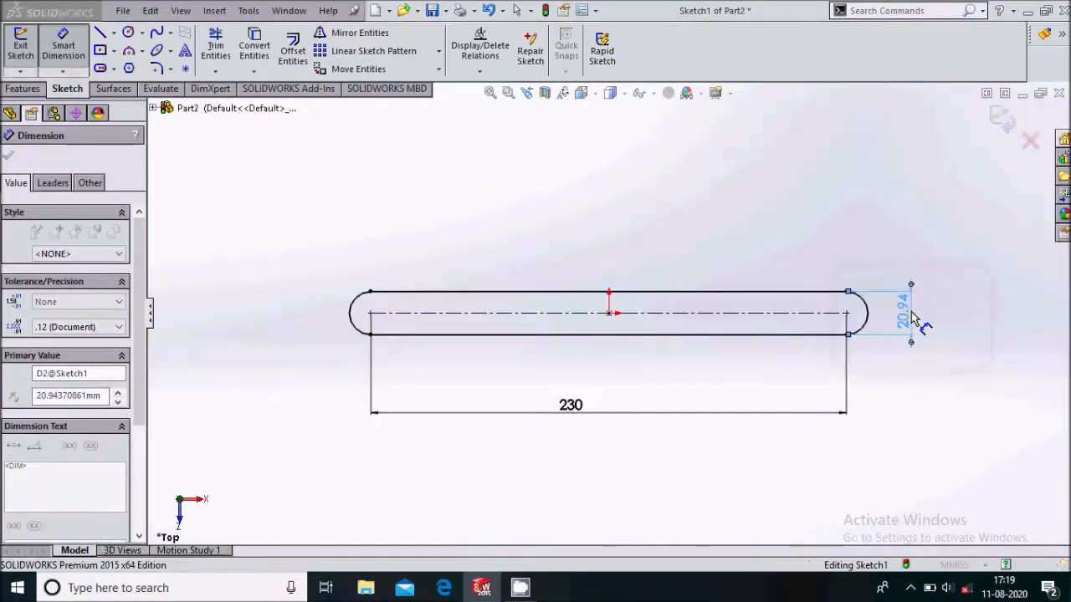
pyautogui.click(129, 33)
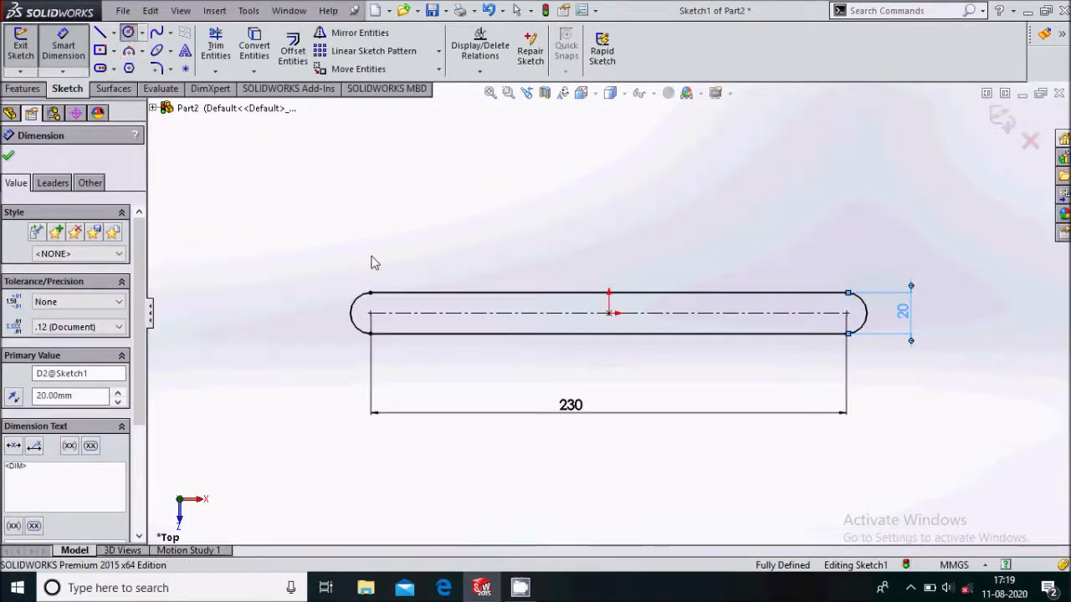
pyautogui.click(371, 313)
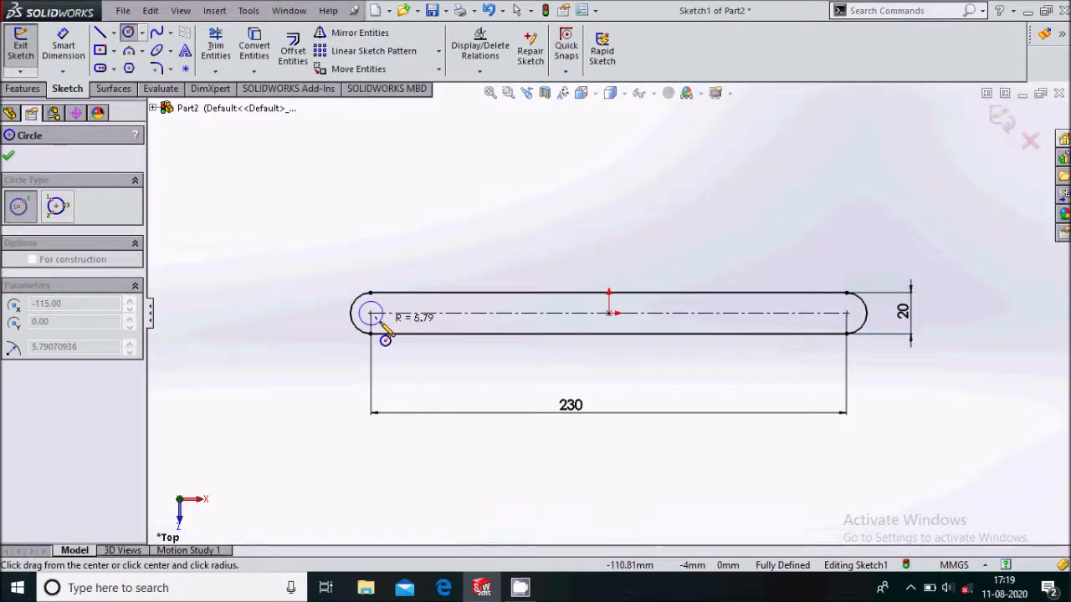
pyautogui.press('Escape')
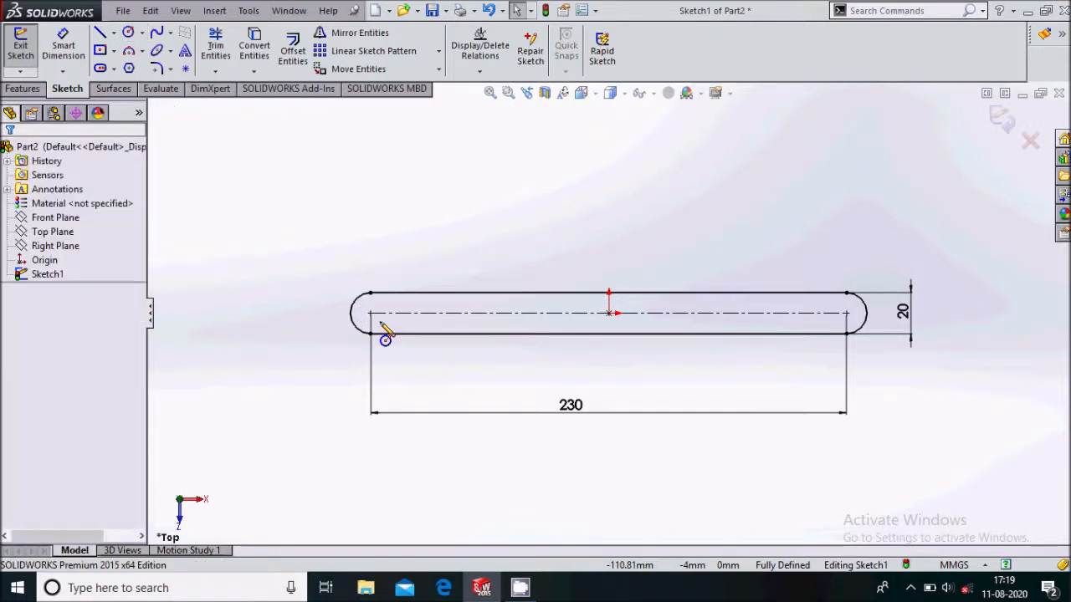
# Sketch a circle at the arc centre of the slot's right end and dimension its diameter as 10 mm
pyautogui.click(125, 34)
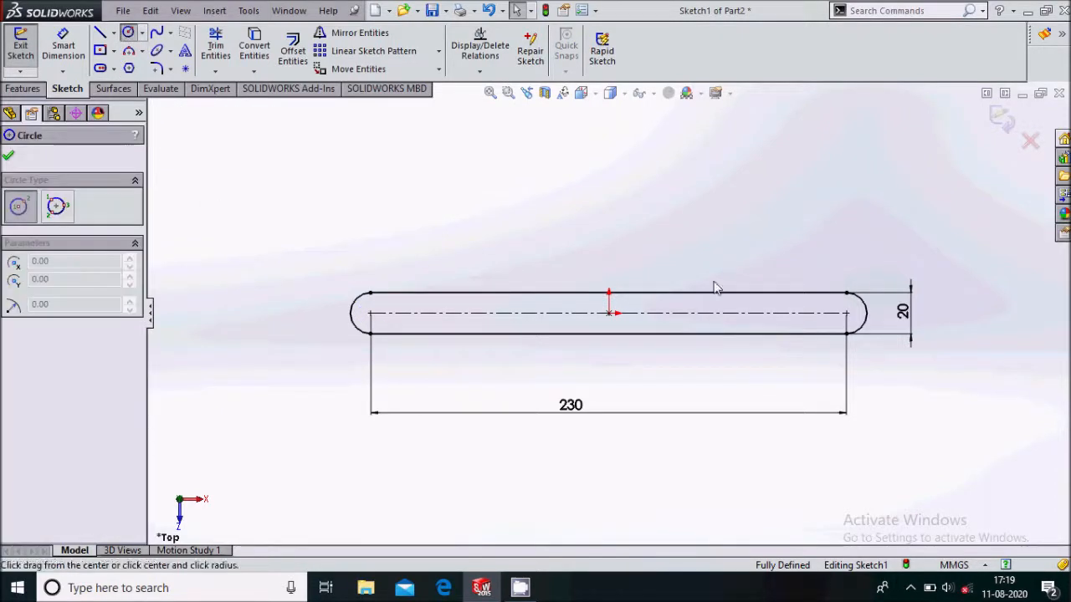
pyautogui.moveTo(846, 313); pyautogui.dragTo(856, 324)
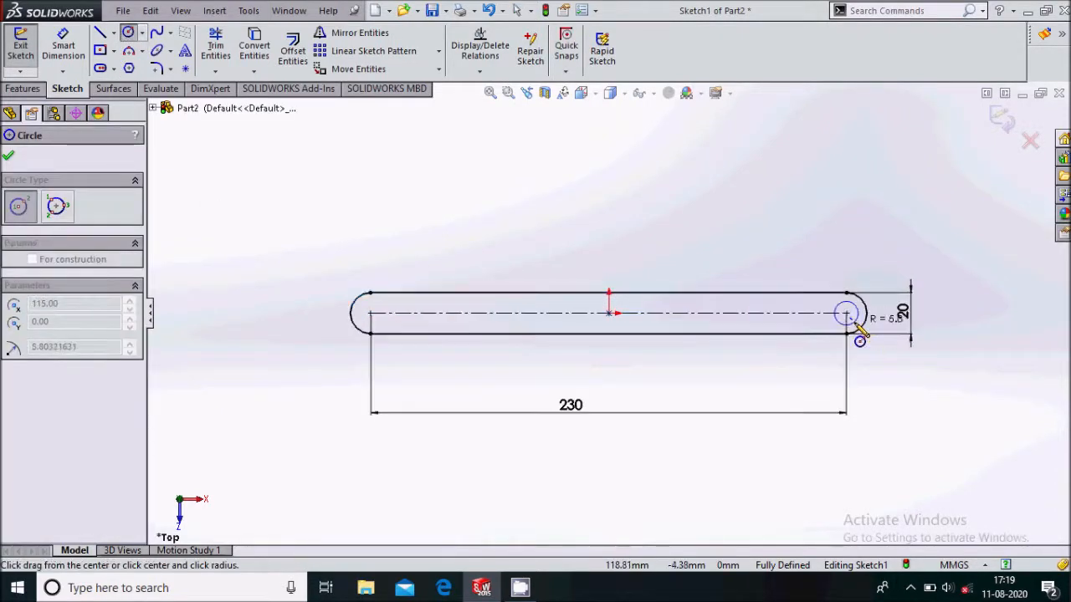
pyautogui.click(67, 62)
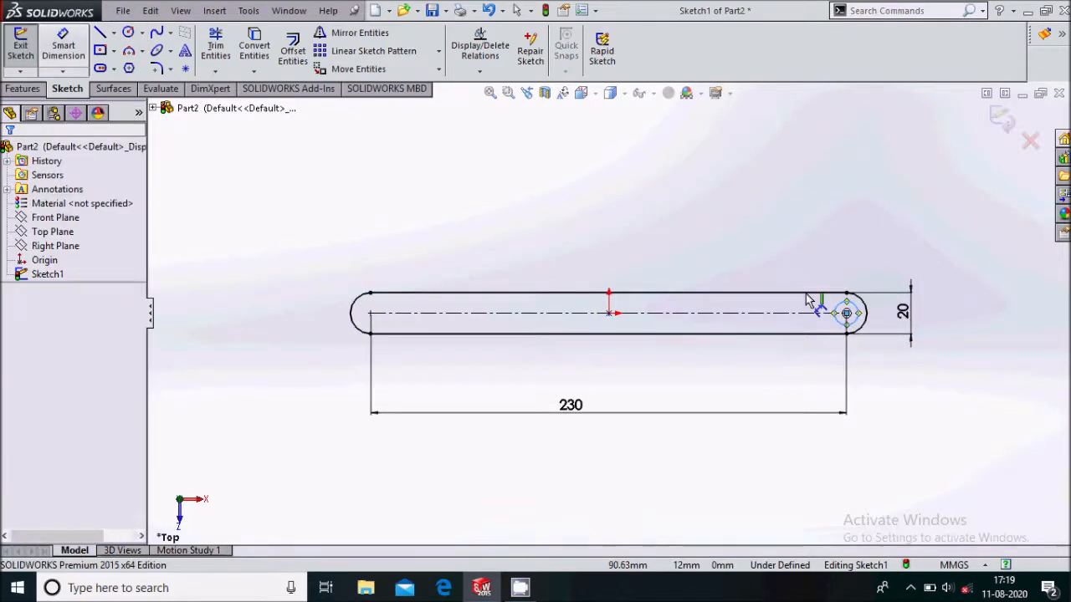
pyautogui.click(861, 310)
pyautogui.press('Escape')
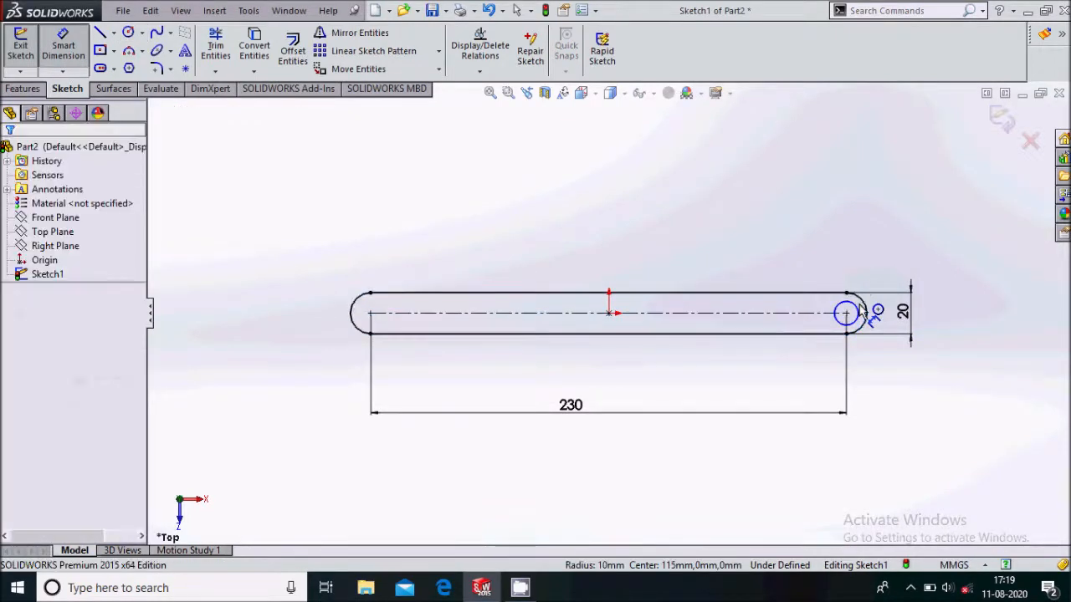
pyautogui.click(855, 313)
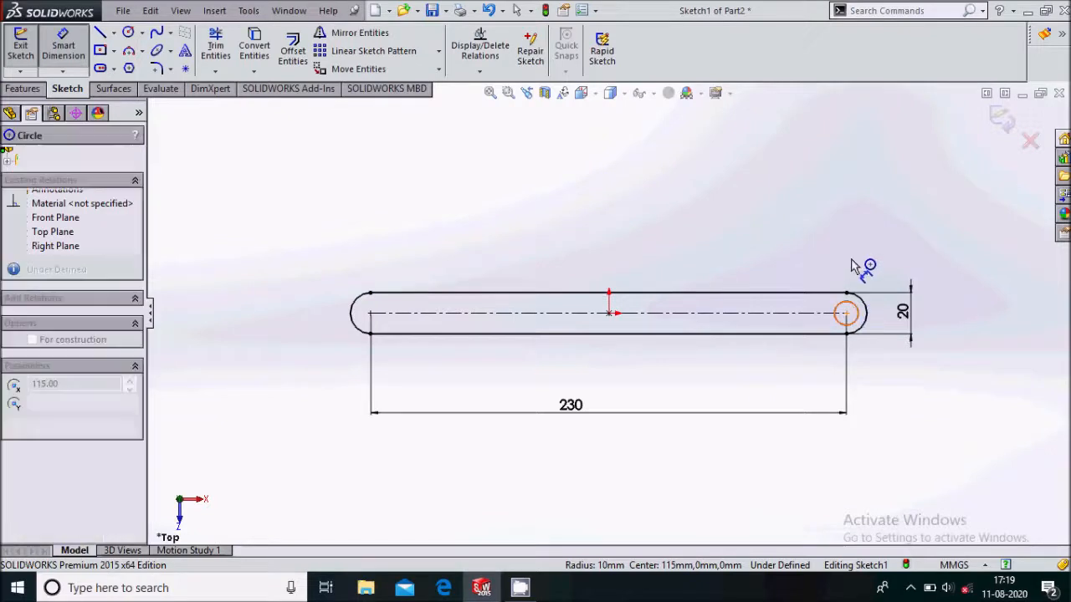
pyautogui.click(852, 266)
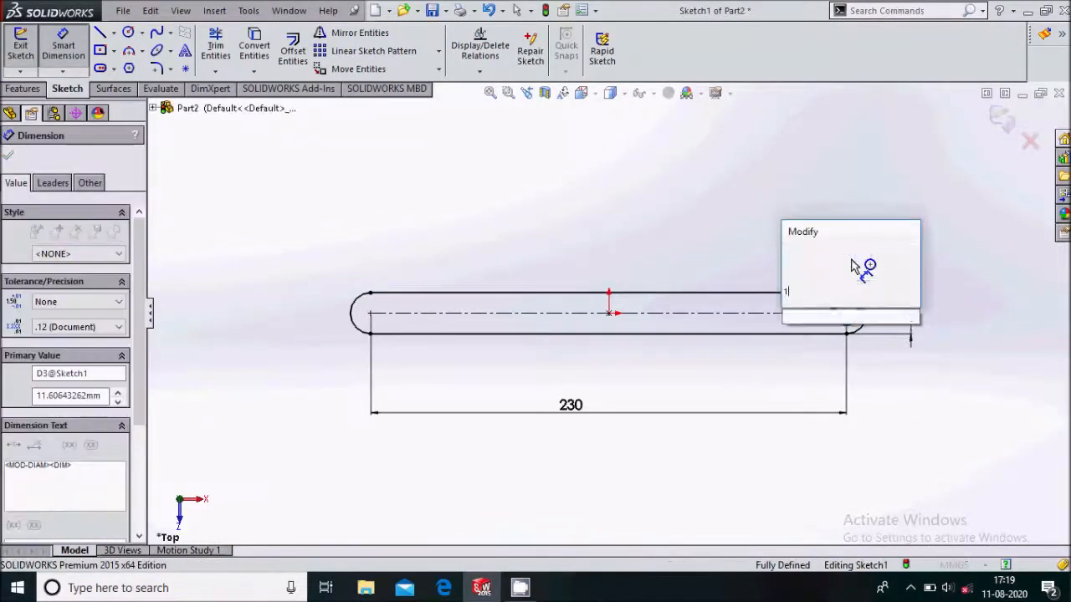
pyautogui.write('10')
pyautogui.press('Return')
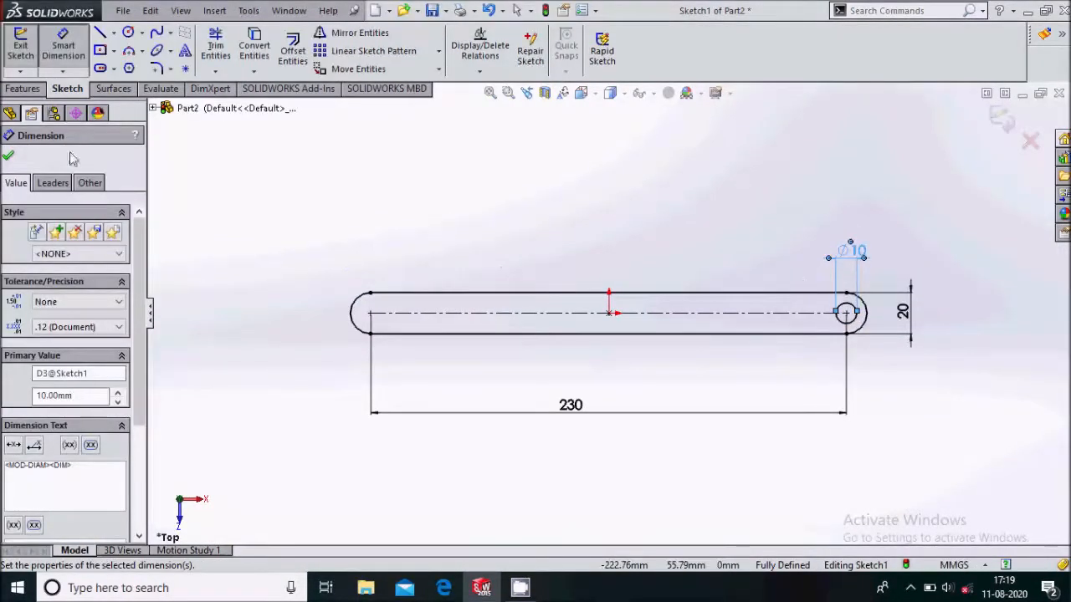
pyautogui.click(8, 157)
# Extrude the slot profile with its single hole as a 10 mm blind boss from the sketch plane
pyautogui.click(22, 87)
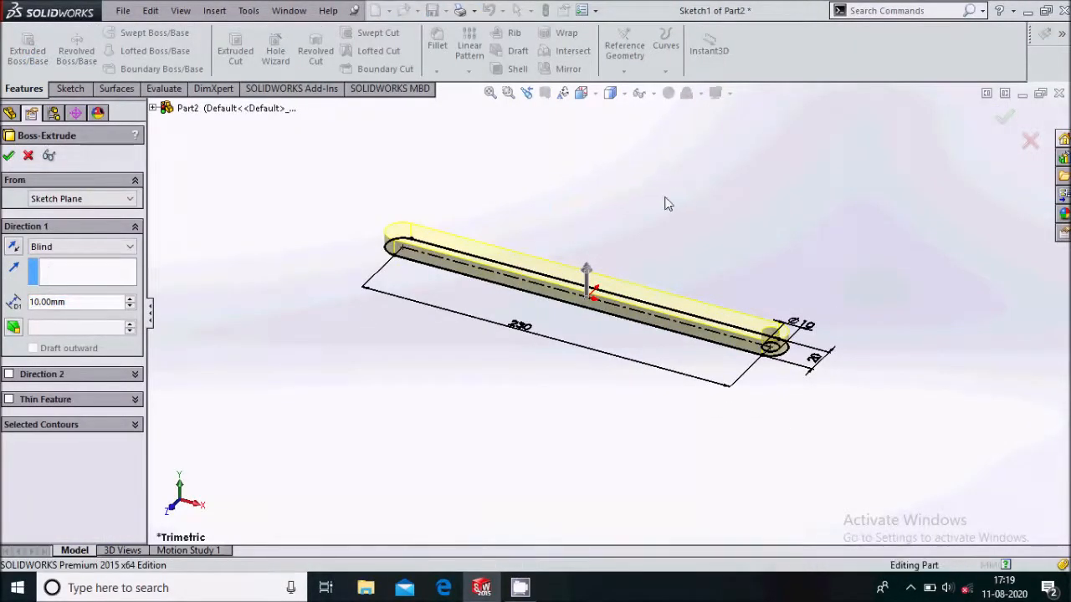
pyautogui.press('Return')
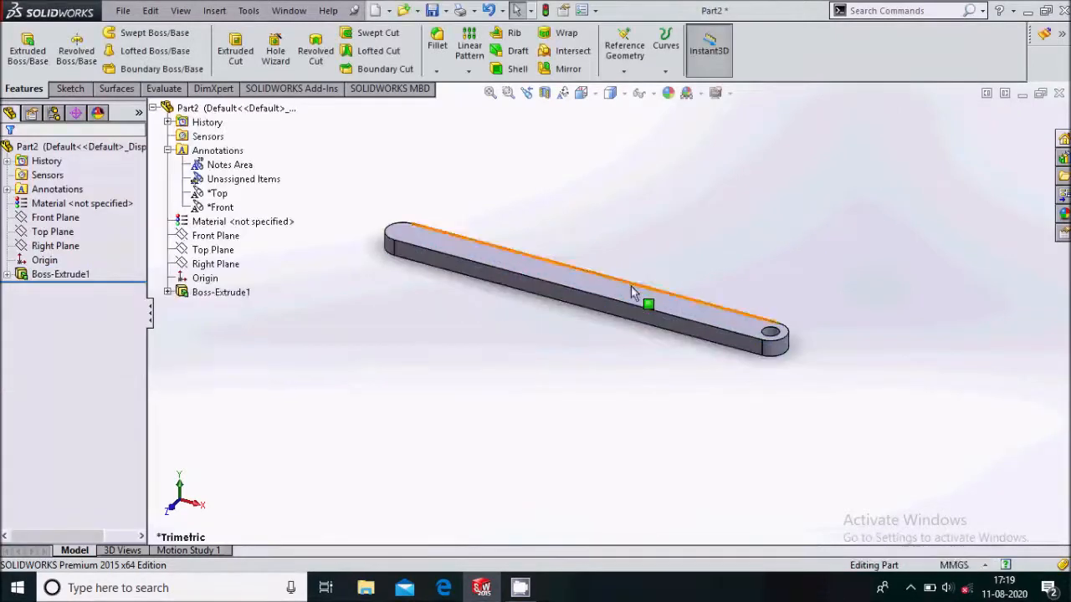
# Open a sketch on the link's upper face and draw a circle about 8 mm in diameter at the left end's arc centre
pyautogui.click(666, 285)
pyautogui.click(689, 241)
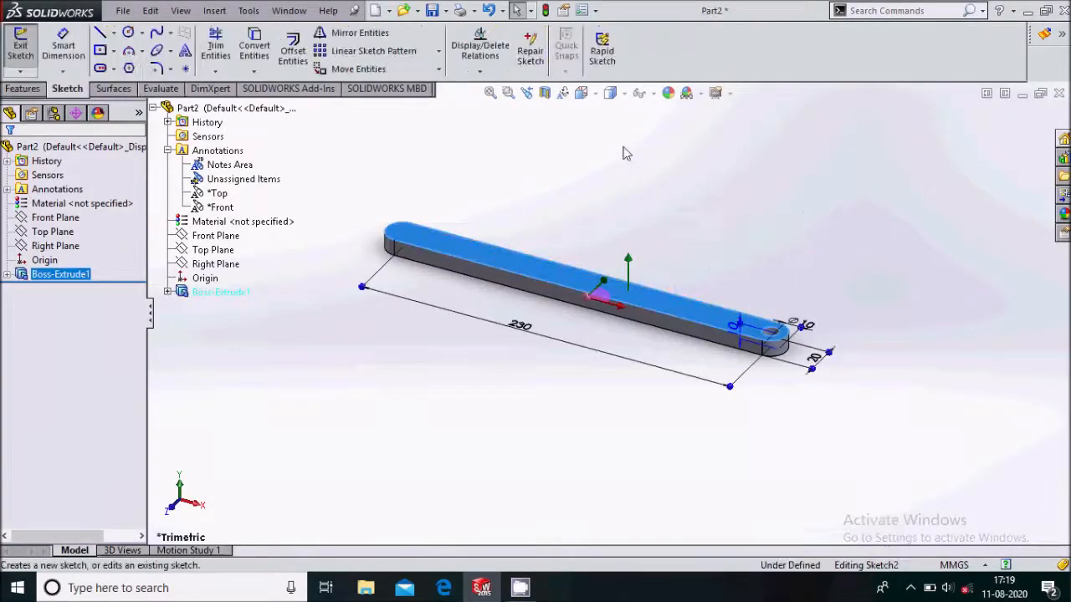
pyautogui.press('space')
pyautogui.click(662, 173)
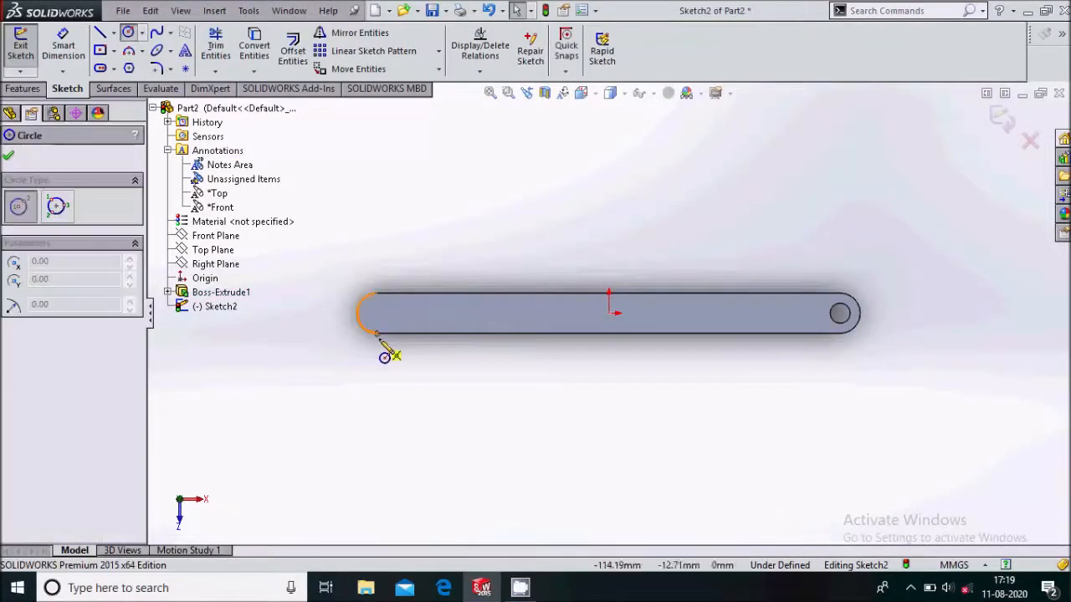
pyautogui.scroll(-2, 378, 322)
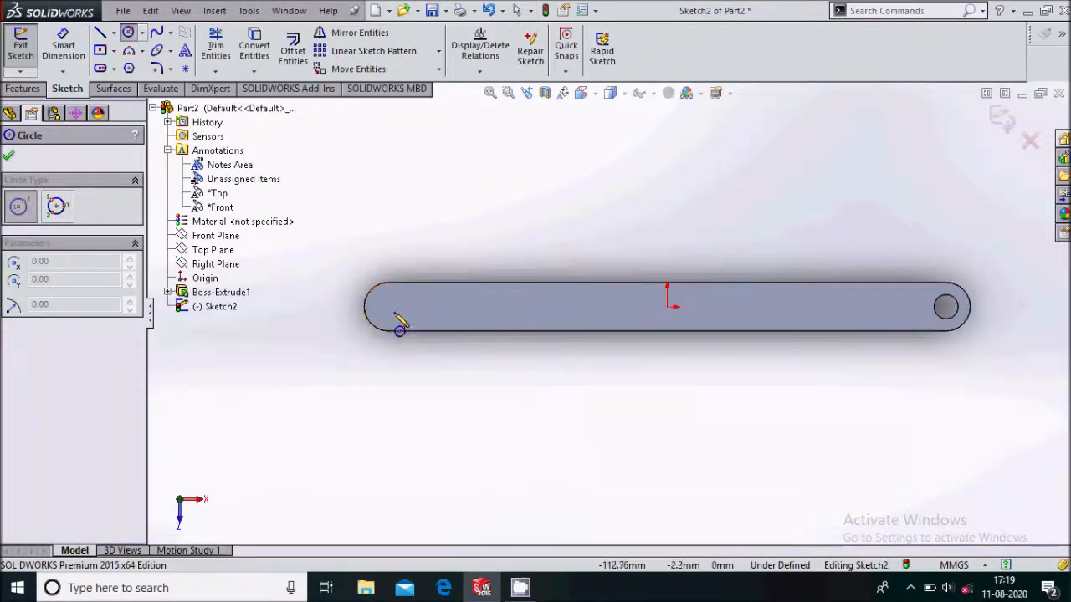
pyautogui.click(389, 307)
pyautogui.click(394, 312)
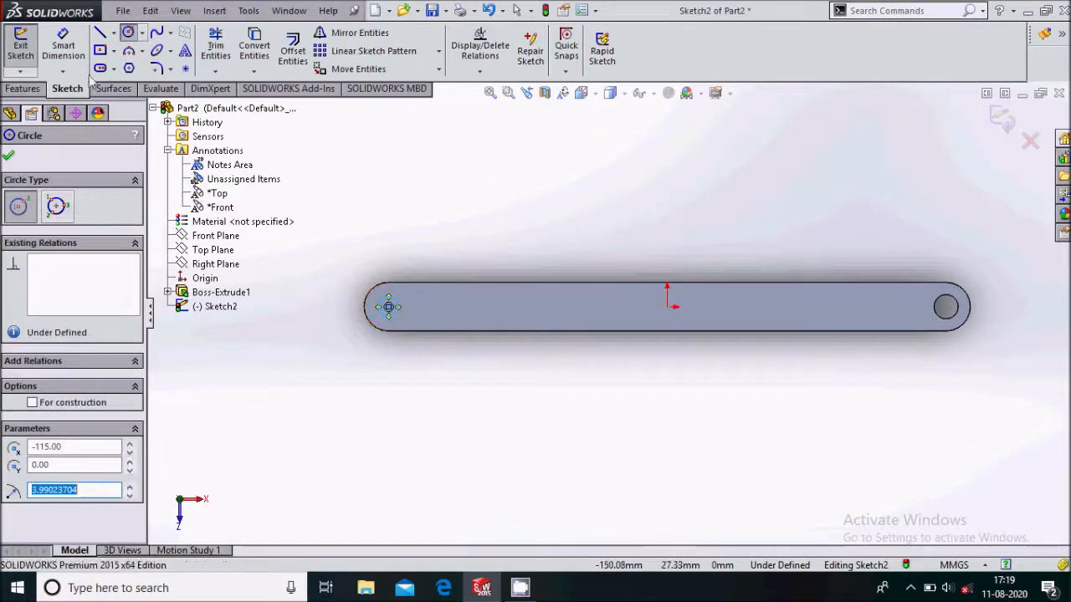
# Dimension the left-end circle's diameter as 10 mm
pyautogui.click(63, 46)
pyautogui.click(391, 307)
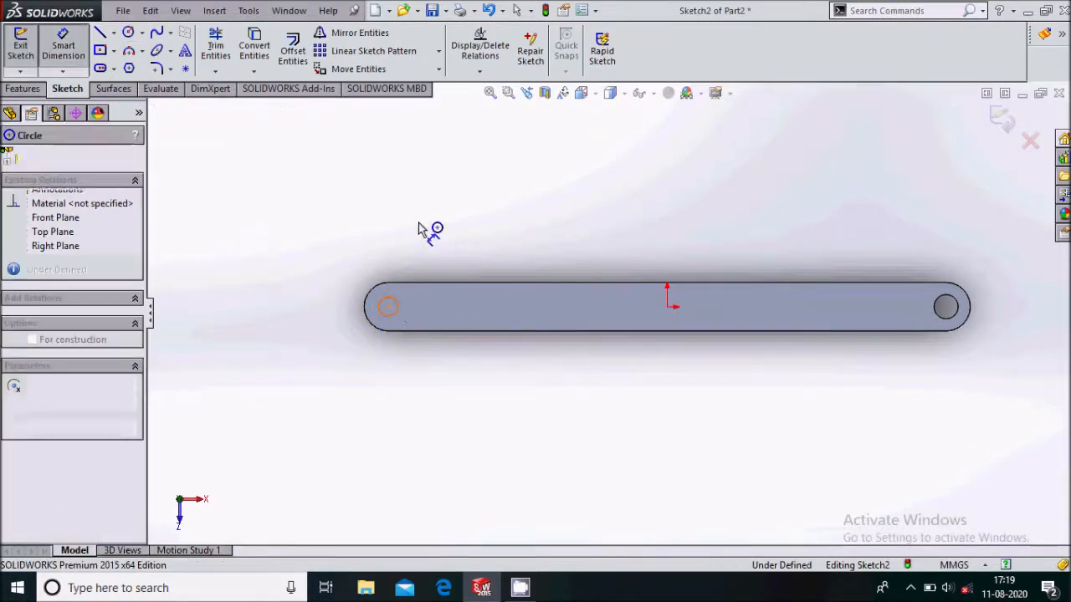
pyautogui.click(421, 230)
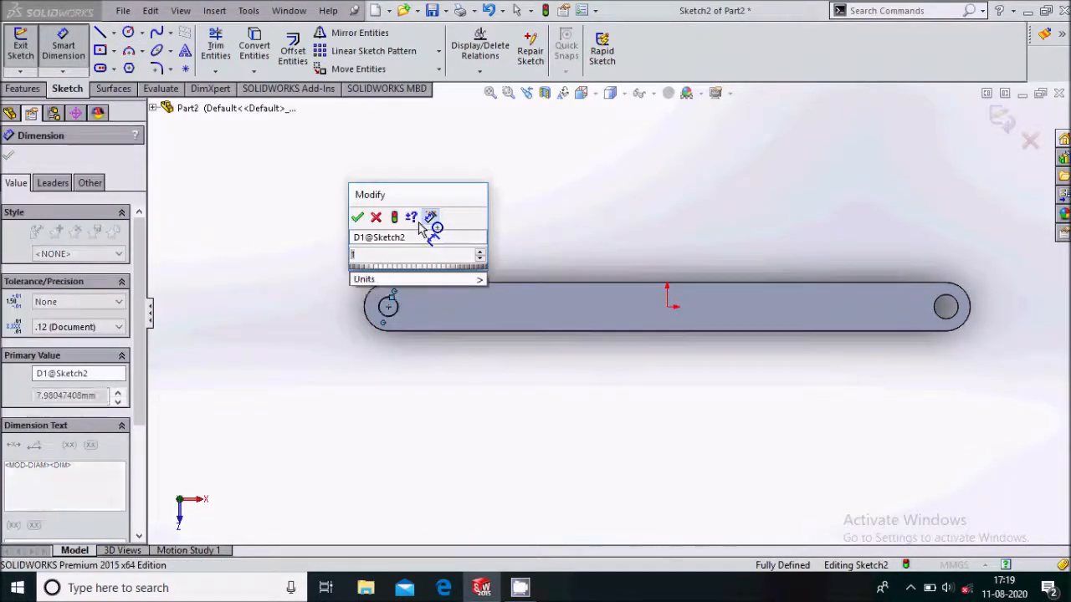
pyautogui.write('10')
pyautogui.press('Return')
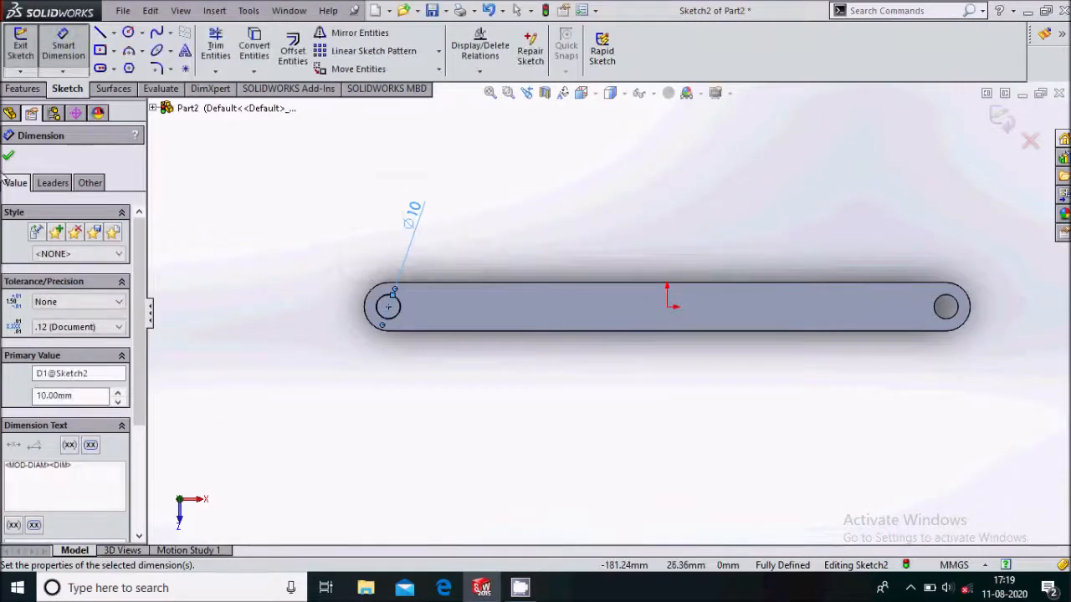
pyautogui.click(9, 154)
# Cut-extrude the circle through the link with a blind depth of 39 mm to make the second hole
pyautogui.click(22, 89)
pyautogui.click(237, 58)
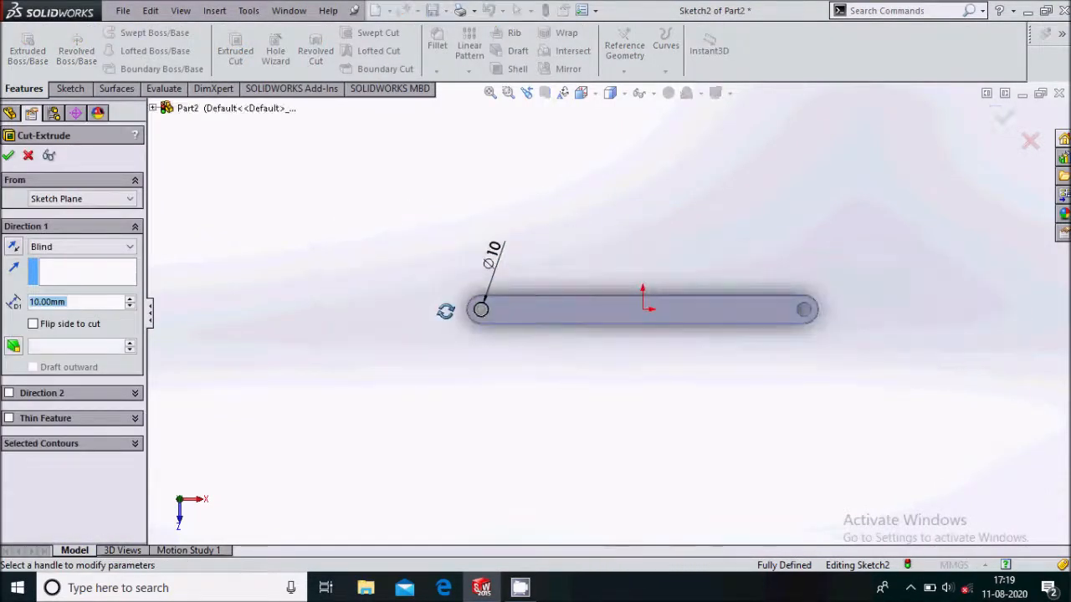
pyautogui.scroll(-3, 482, 342)
pyautogui.moveTo(523, 318); pyautogui.dragTo(533, 366)
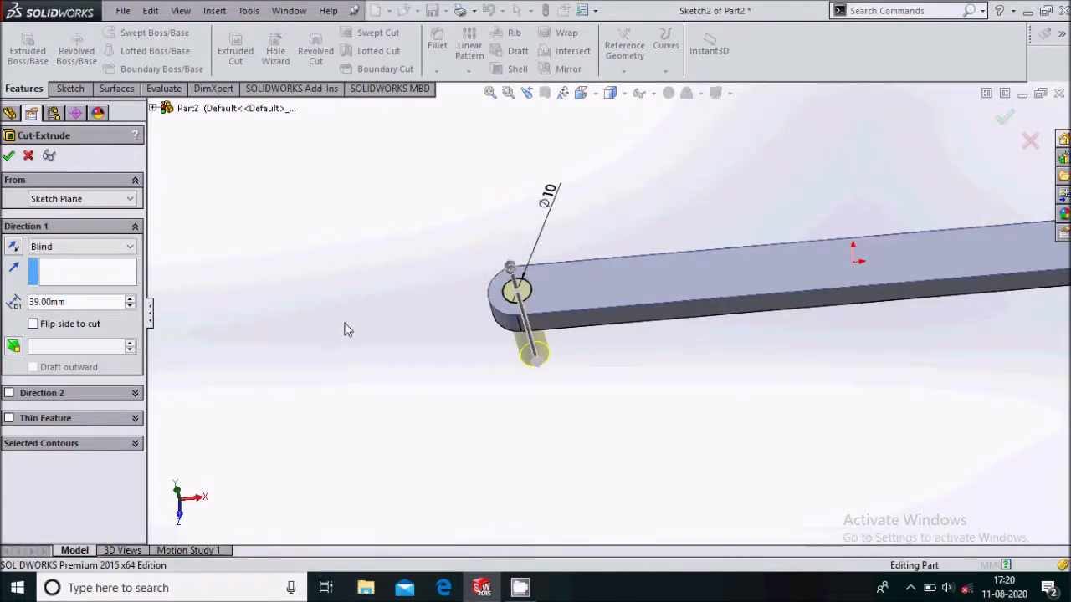
pyautogui.press('Return')
pyautogui.click(375, 331)
pyautogui.scroll(3, 394, 334)
pyautogui.scroll(-1, 1009, 217)
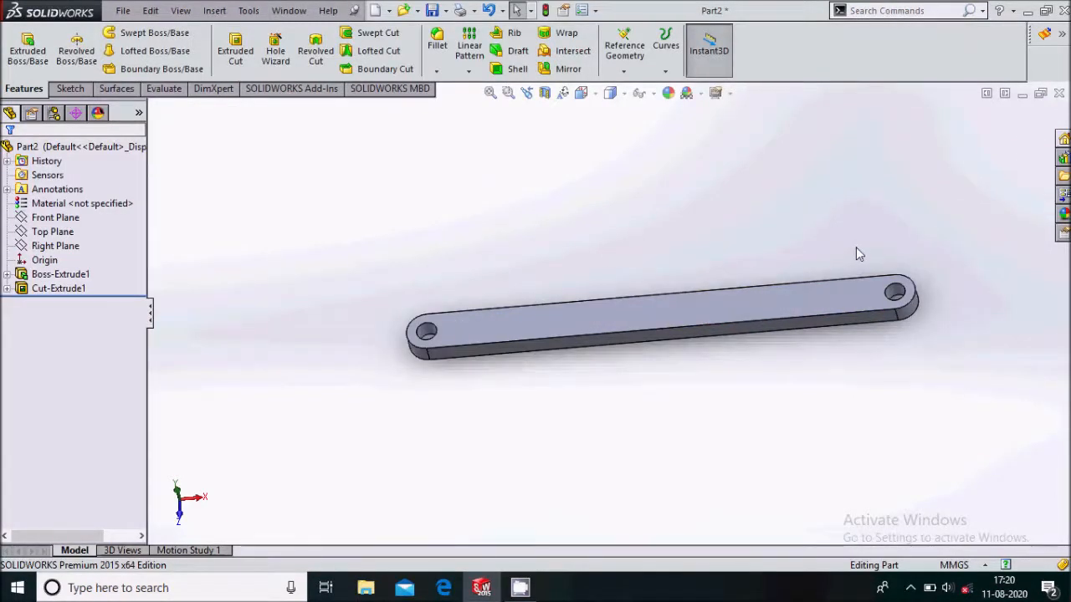
# Save the part as link 2 in the beam mech folder
pyautogui.hotkey('ctrl', 's')
pyautogui.write('li')
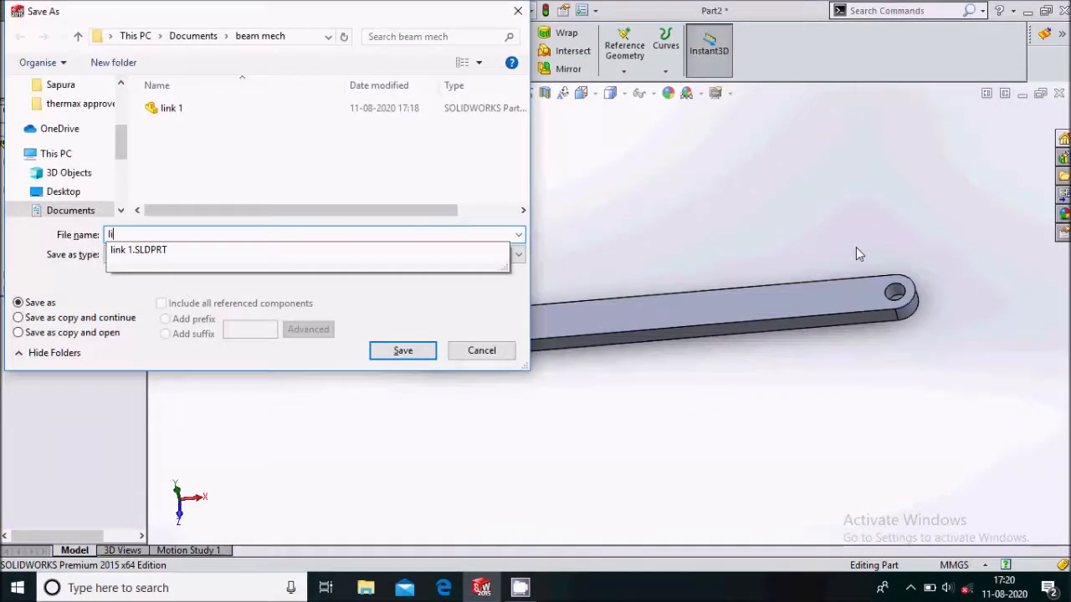
pyautogui.write('nk 2')
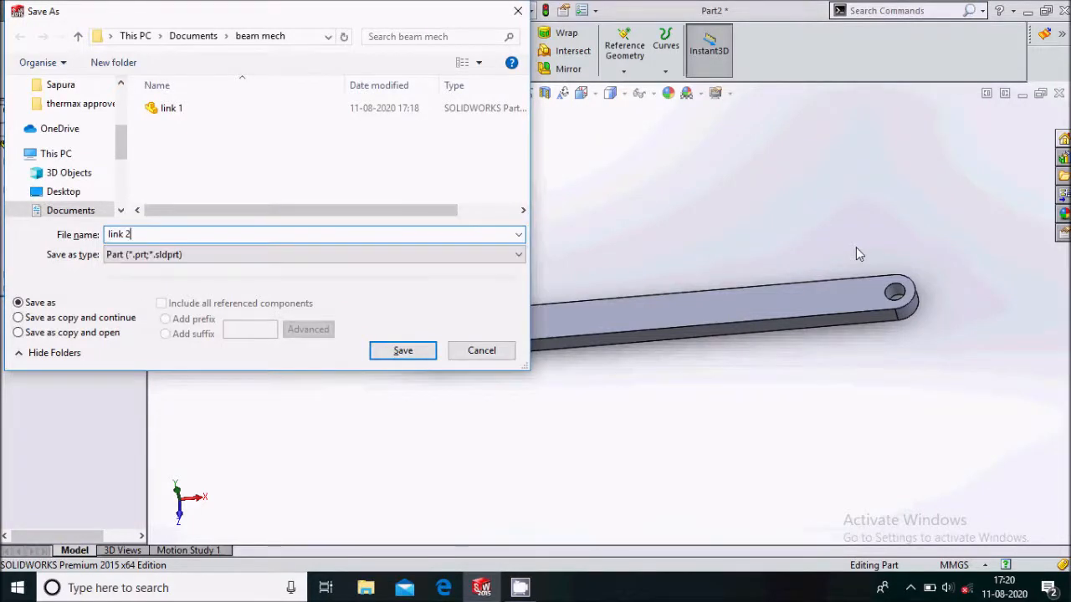
pyautogui.press('Return')
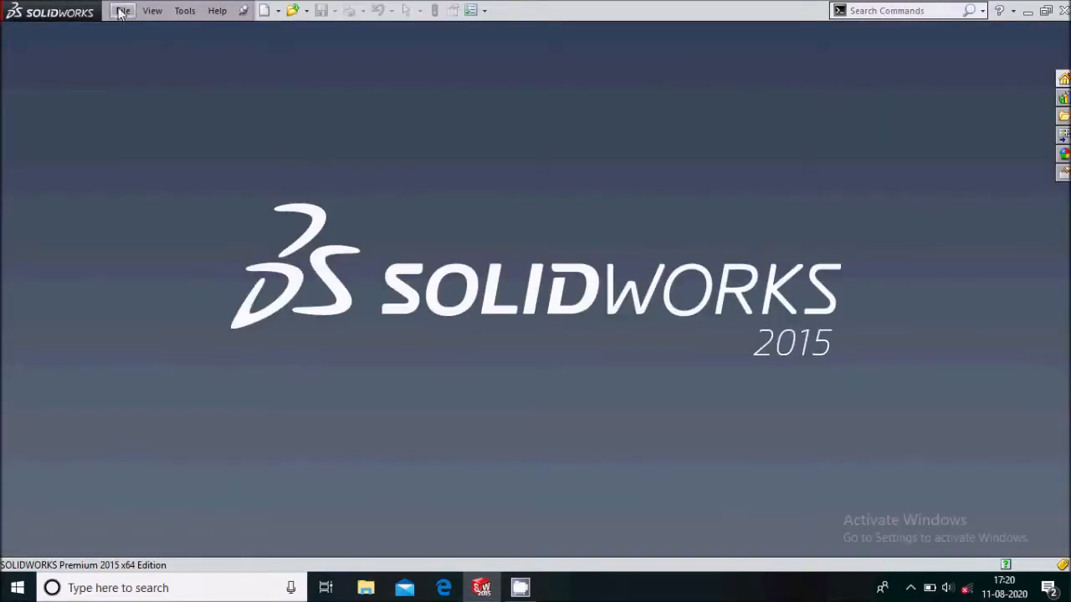
# Create a new part and open a sketch on the Top Plane
pyautogui.click(121, 11)
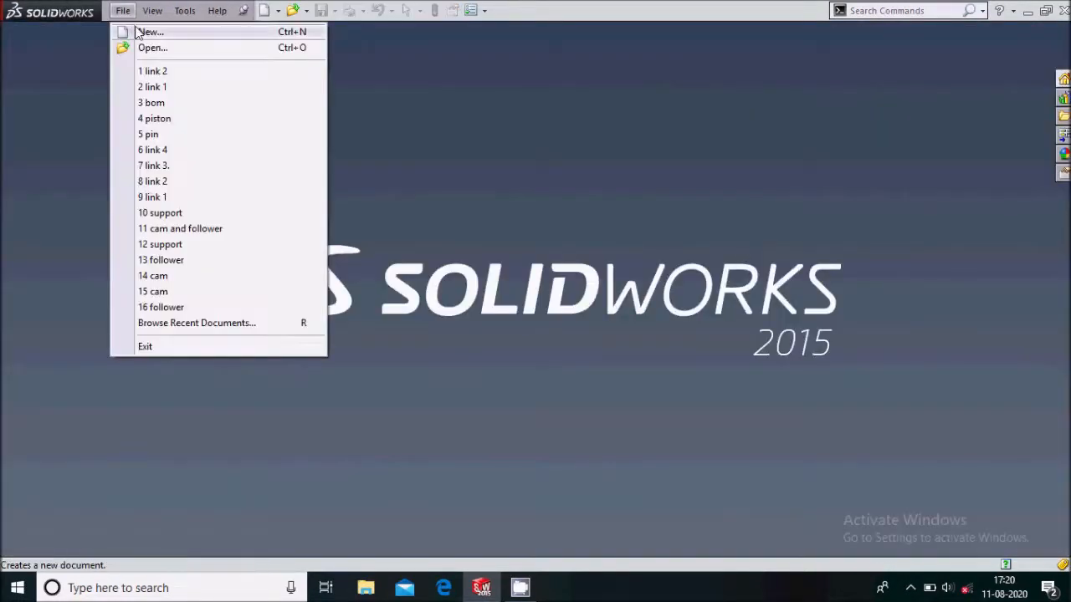
pyautogui.click(143, 31)
pyautogui.click(543, 517)
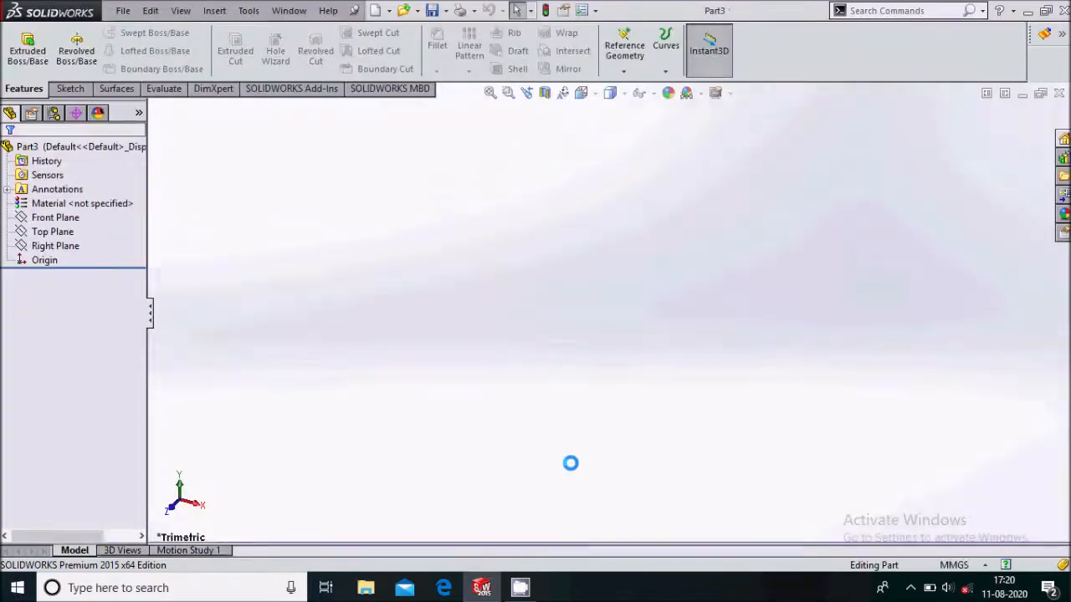
pyautogui.click(52, 232)
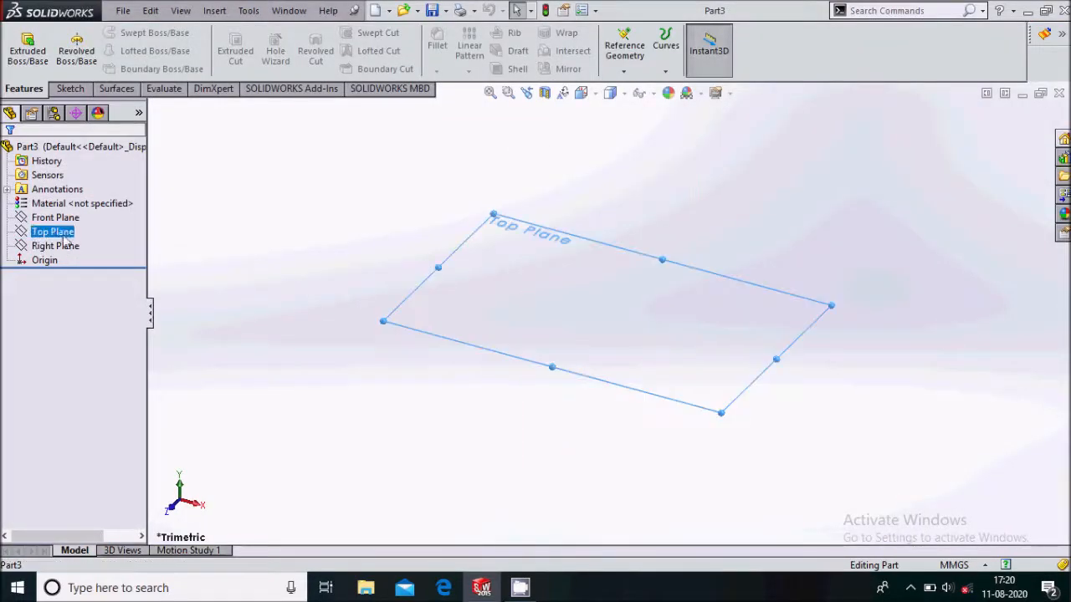
pyautogui.click(74, 213)
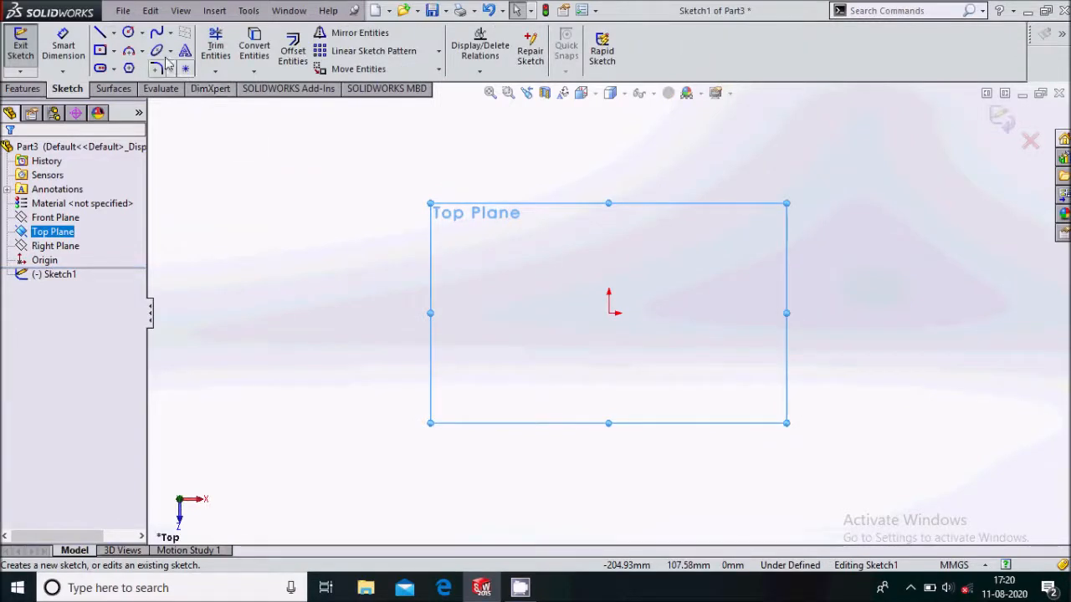
# Draw a vertical centerline upward from the origin
pyautogui.click(114, 33)
pyautogui.click(143, 65)
pyautogui.click(609, 313)
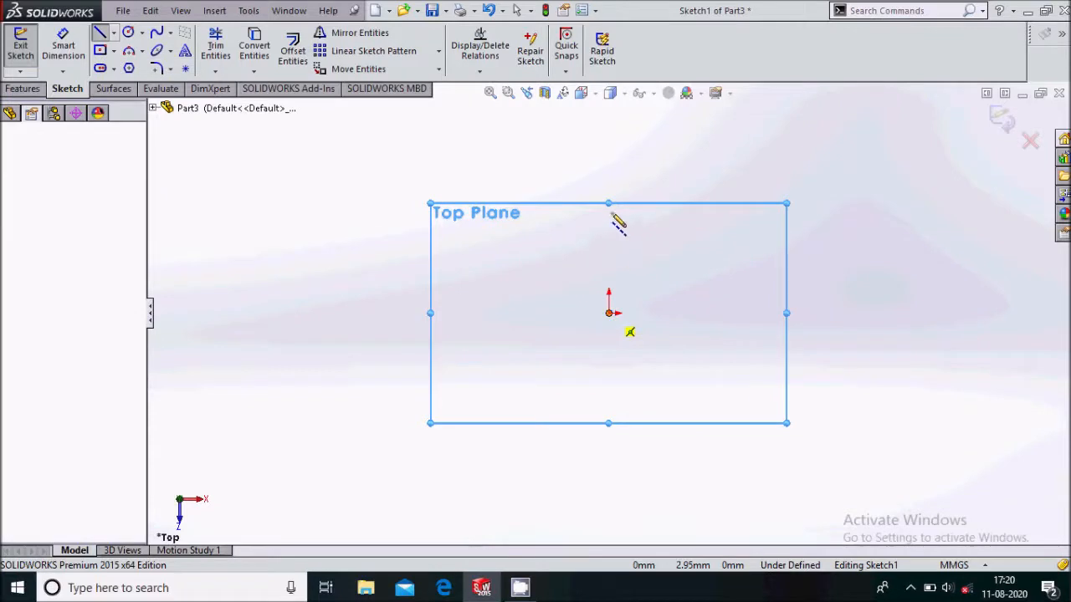
pyautogui.click(609, 160)
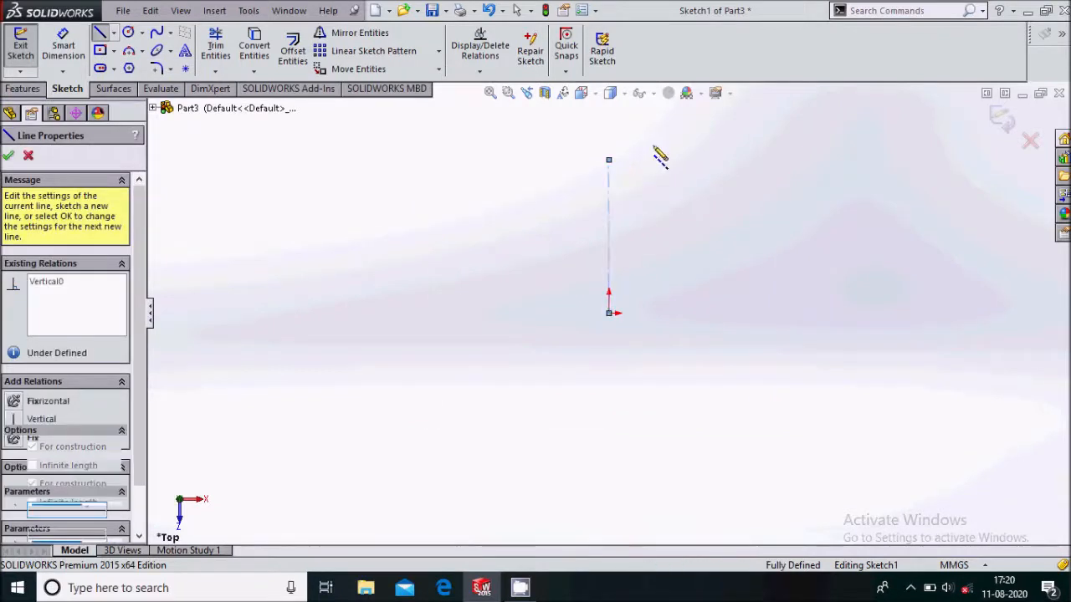
pyautogui.press('Escape')
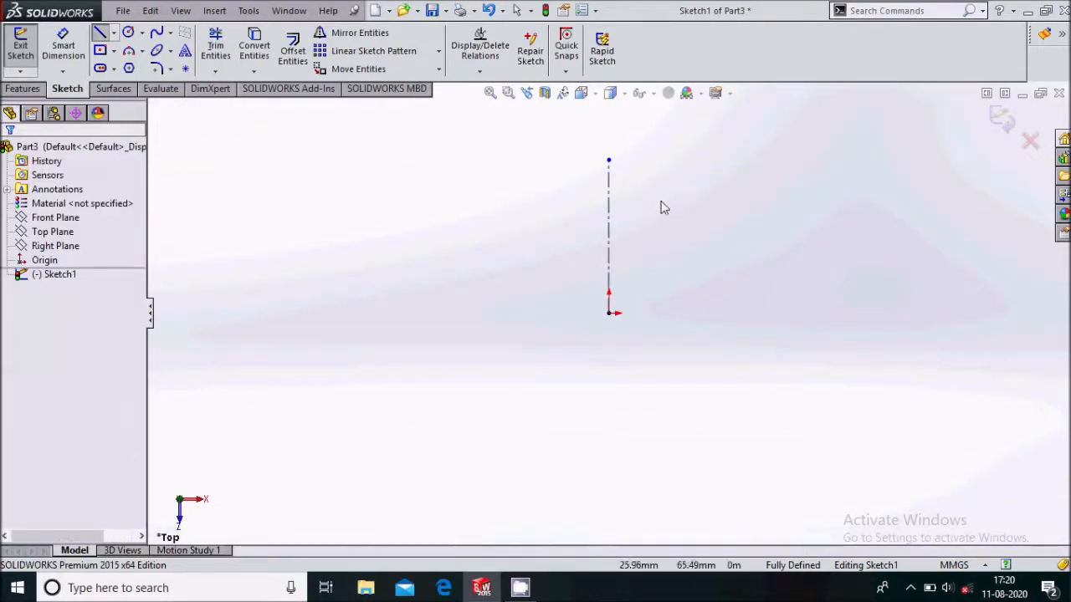
pyautogui.press('Escape')
# Draw a horizontal centerline from the origin toward positive X and delete the stray short vertical segment at its end
pyautogui.click(114, 34)
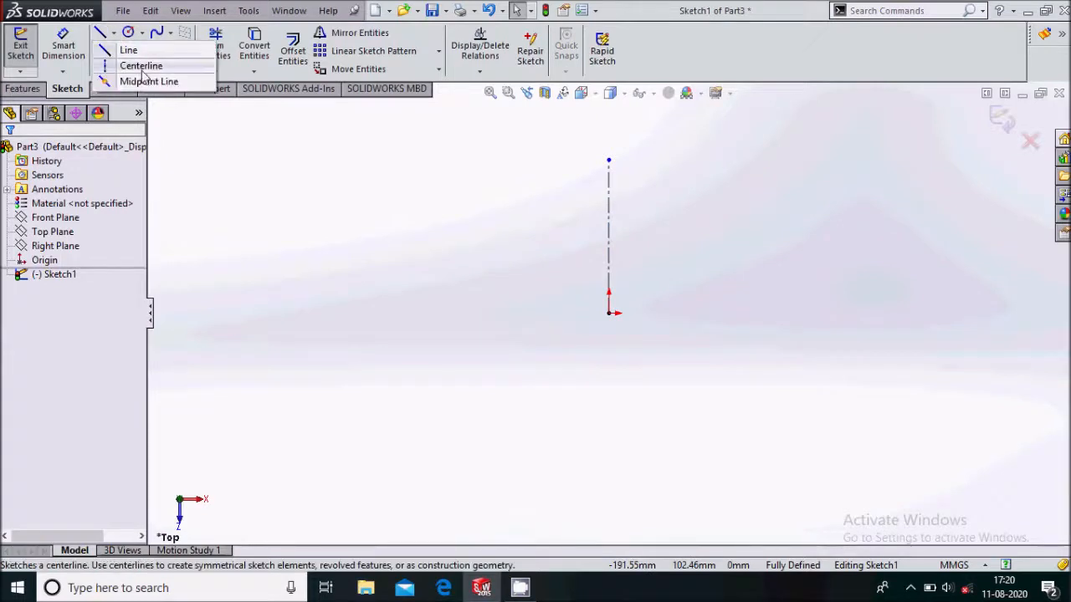
pyautogui.click(143, 72)
pyautogui.click(631, 333)
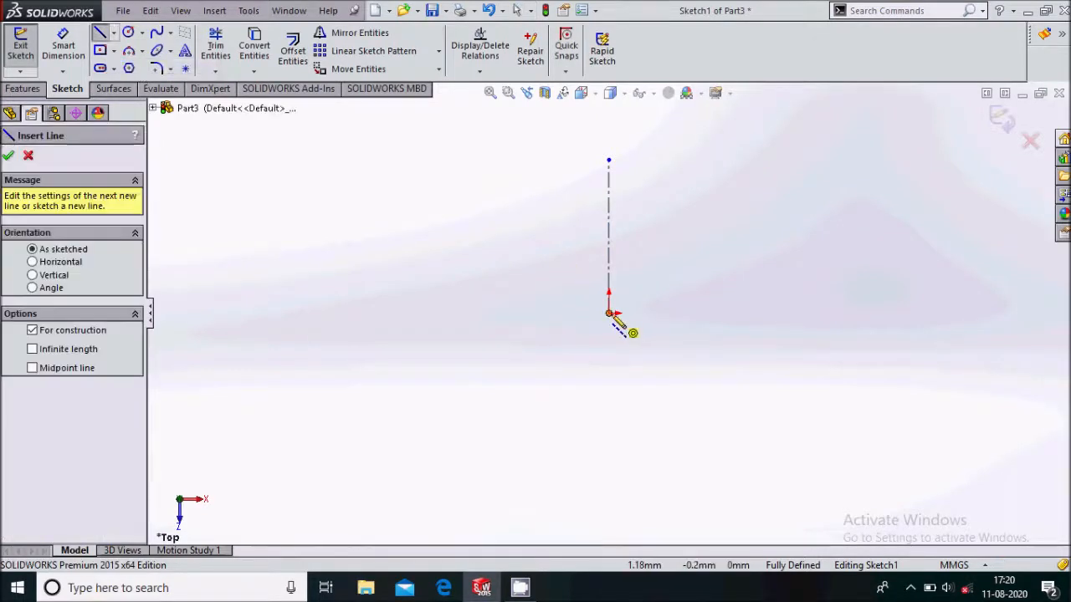
pyautogui.click(779, 289)
pyautogui.press('Escape')
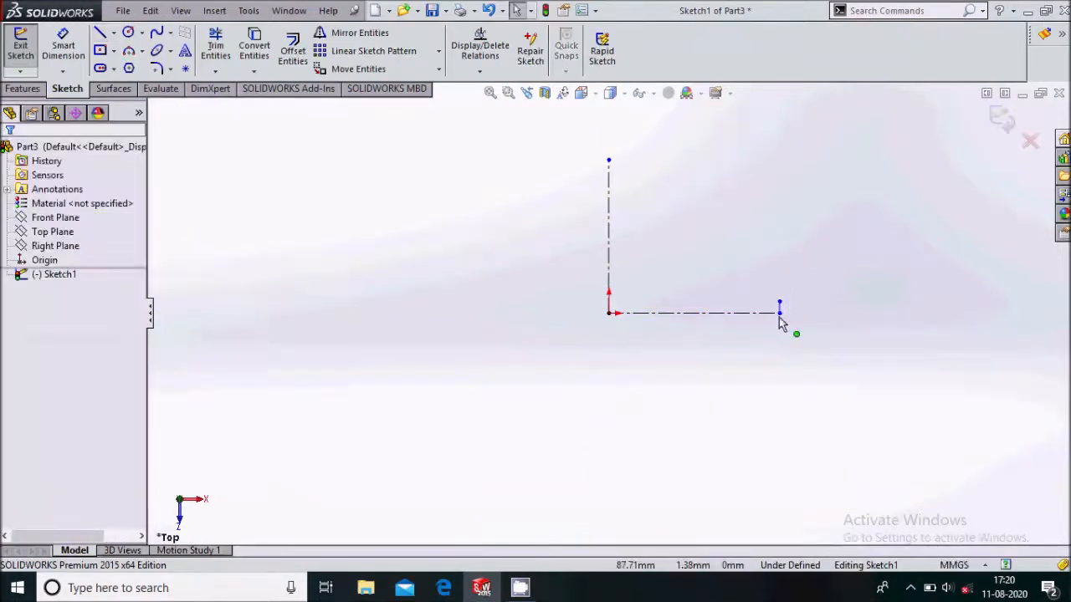
pyautogui.scroll(-3, 779, 317)
pyautogui.moveTo(765, 294); pyautogui.dragTo(722, 262)
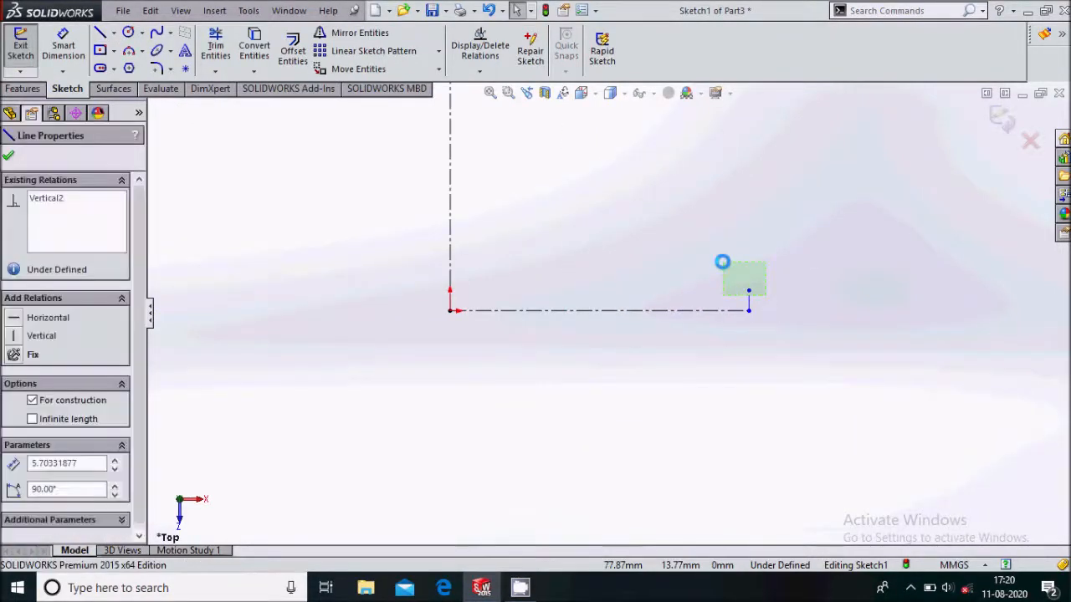
pyautogui.press('Delete')
pyautogui.scroll(2, 726, 275)
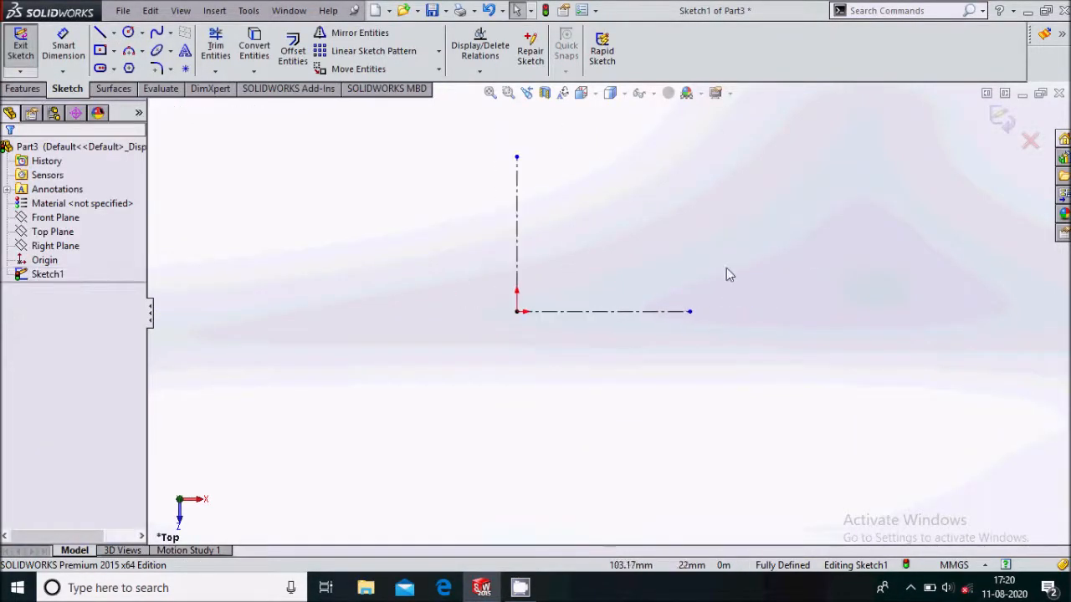
# Draw two circles level with the origin, centred about 64 mm to its left and about 125 mm to its right
pyautogui.scroll(-1, 637, 215)
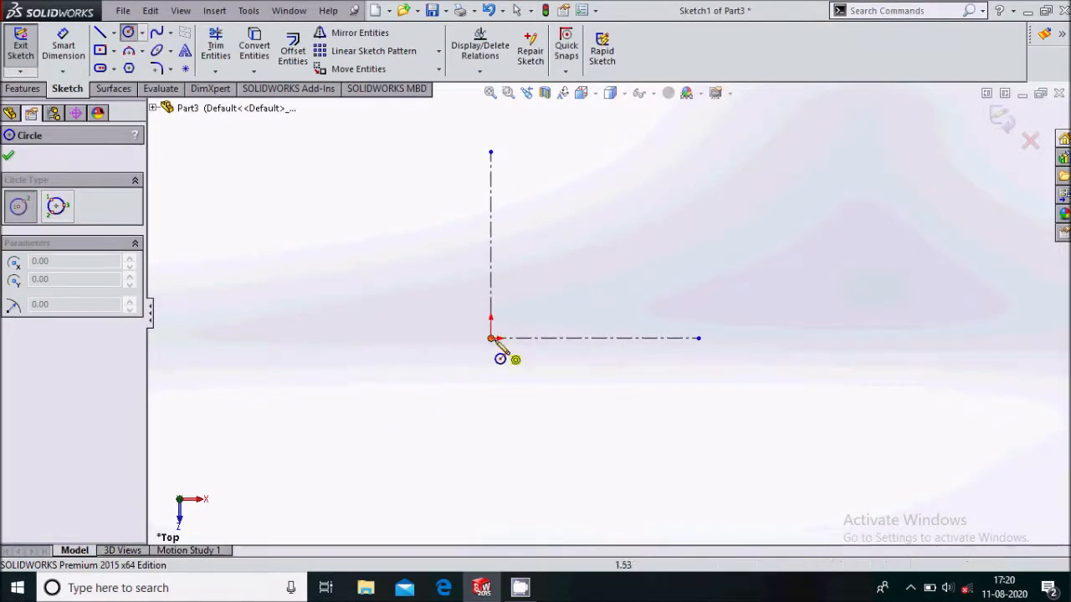
pyautogui.click(335, 338)
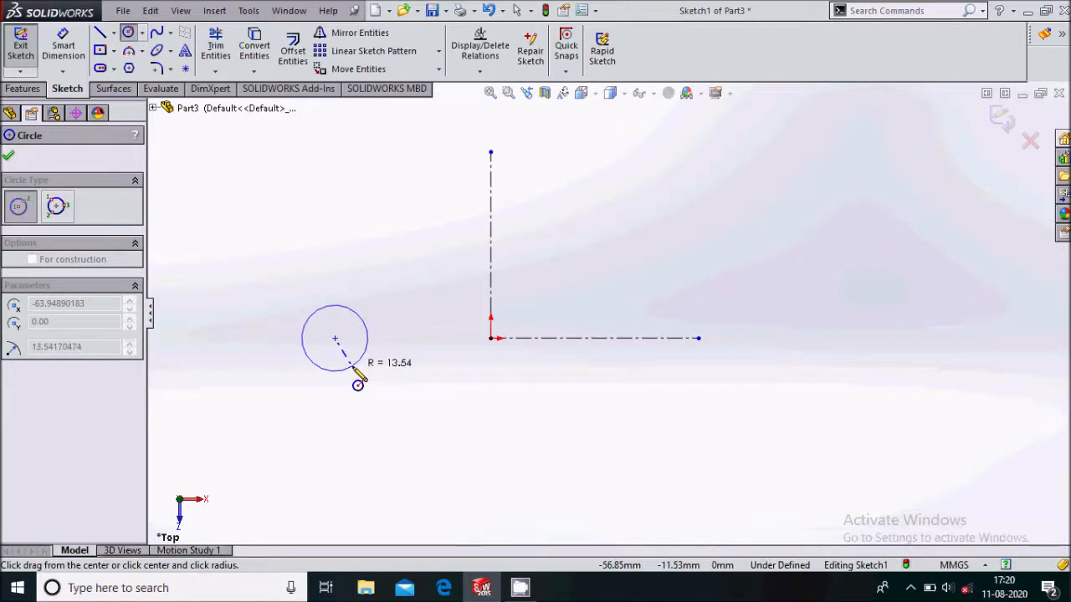
pyautogui.click(358, 362)
pyautogui.click(795, 338)
pyautogui.click(808, 366)
pyautogui.click(75, 58)
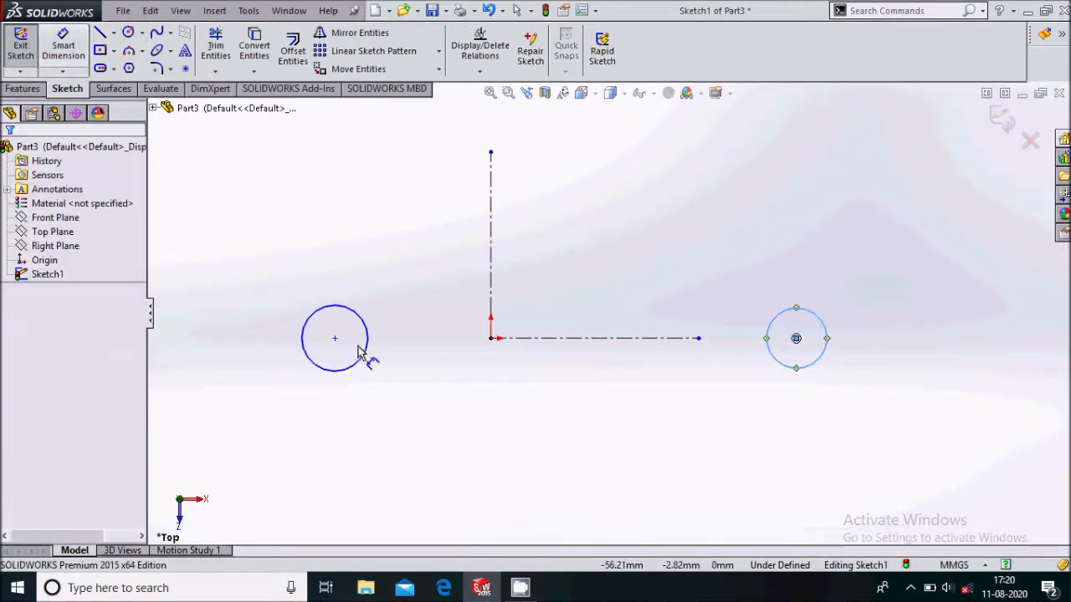
pyautogui.click(335, 338)
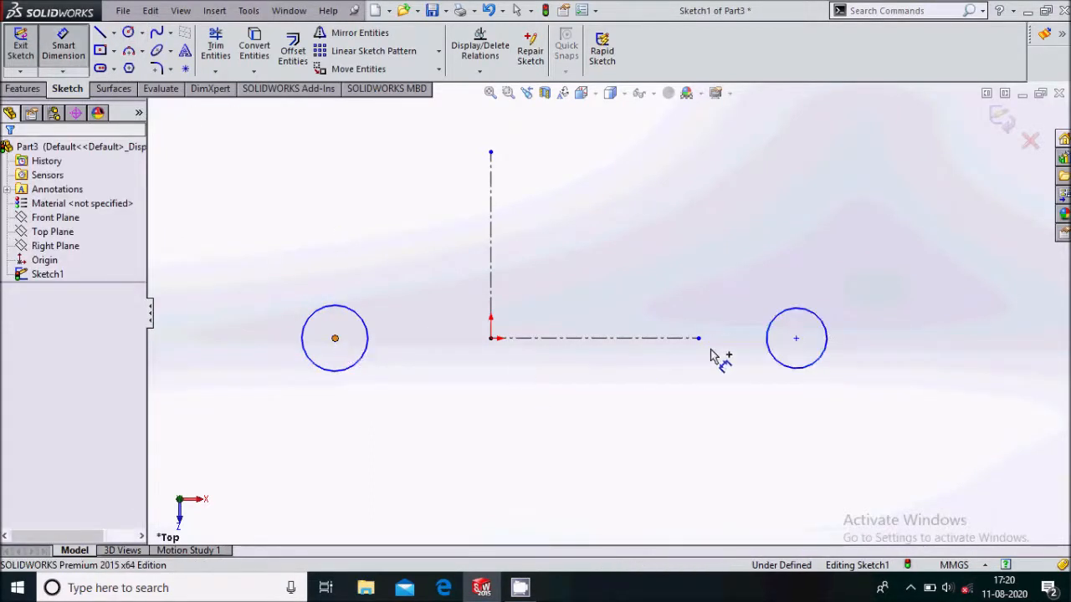
pyautogui.click(795, 339)
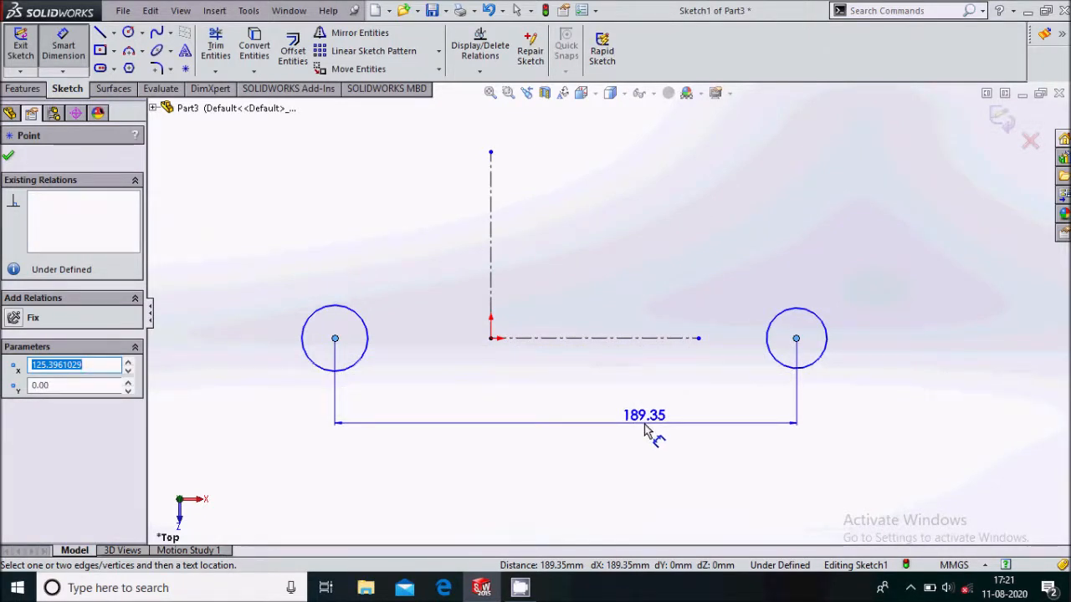
pyautogui.press('Escape')
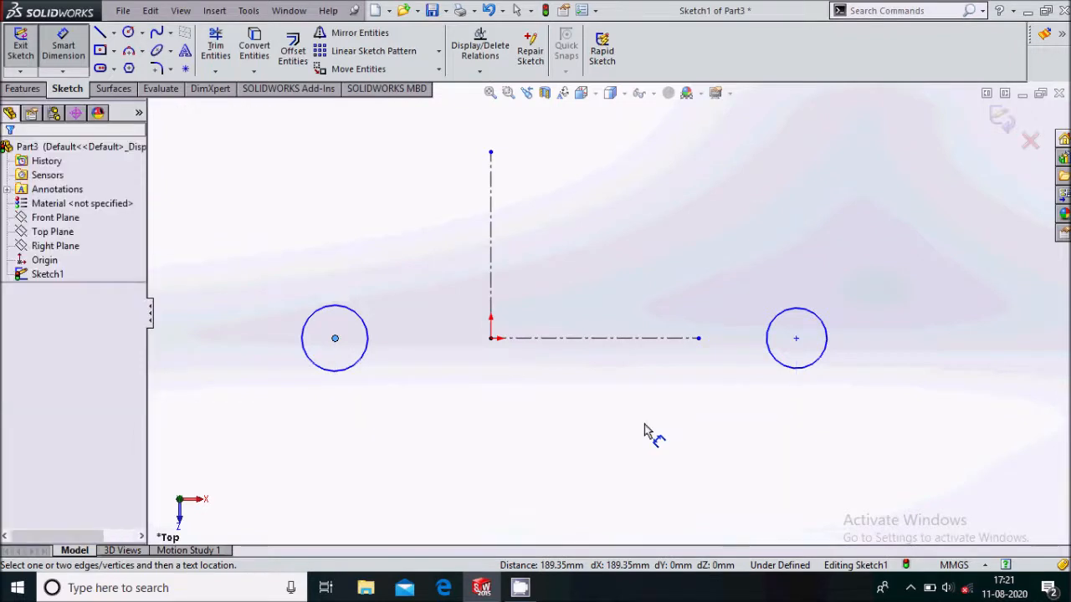
pyautogui.click(491, 339)
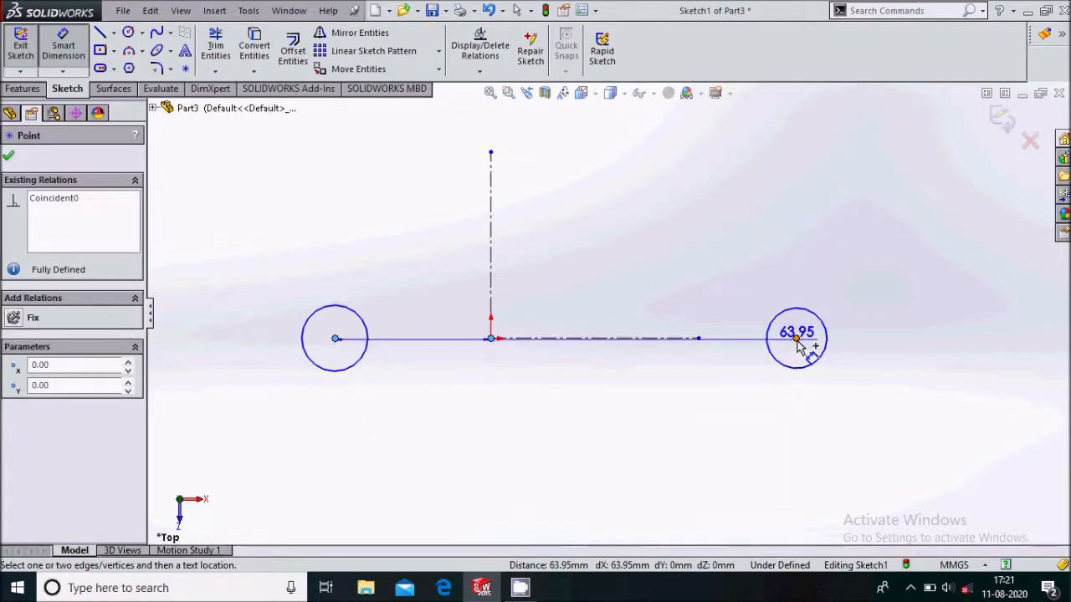
pyautogui.click(797, 340)
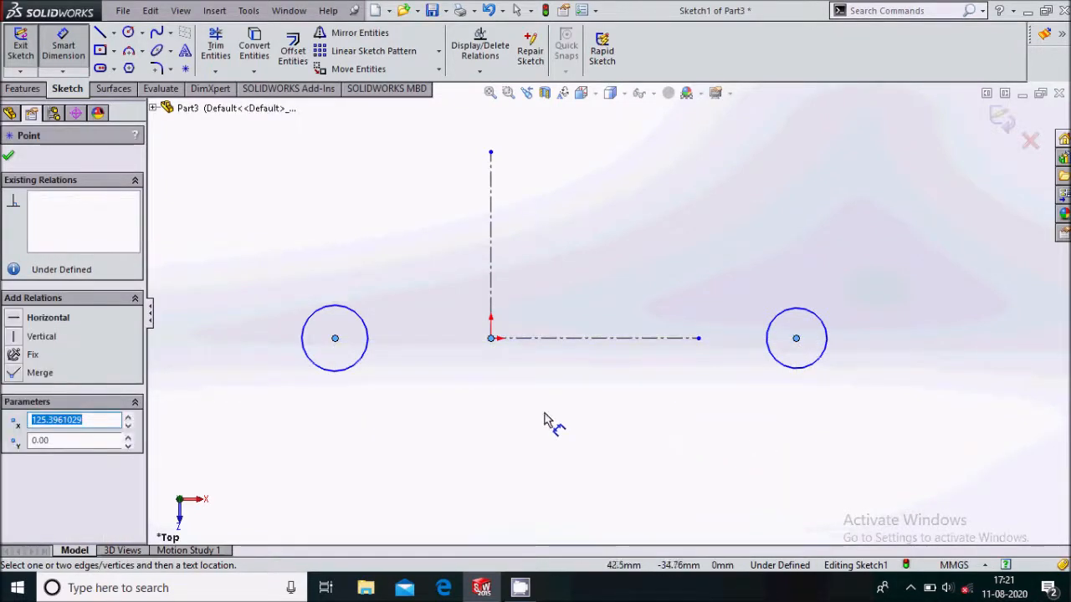
pyautogui.click(334, 340)
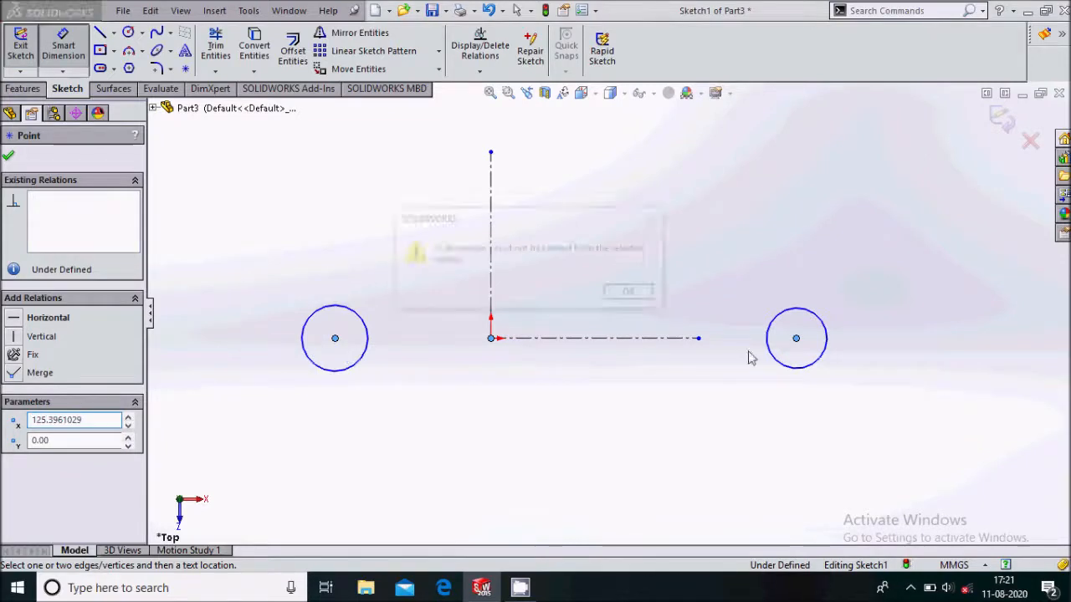
pyautogui.click(628, 292)
pyautogui.press('Escape')
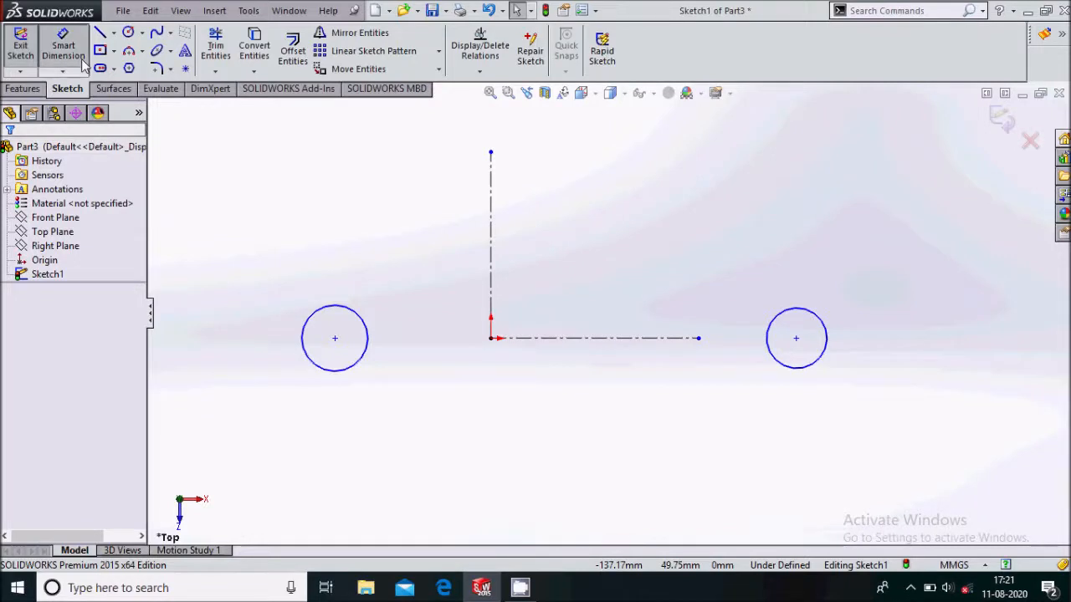
# Dimension the distance between the two circle centres as 400 mm
pyautogui.click(335, 339)
pyautogui.click(795, 338)
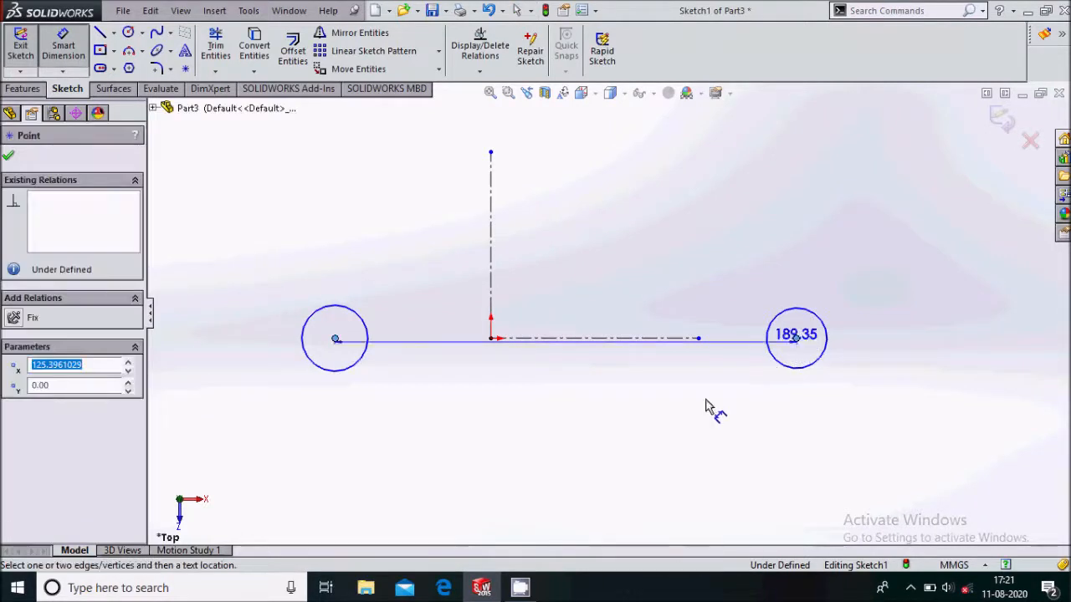
pyautogui.click(568, 486)
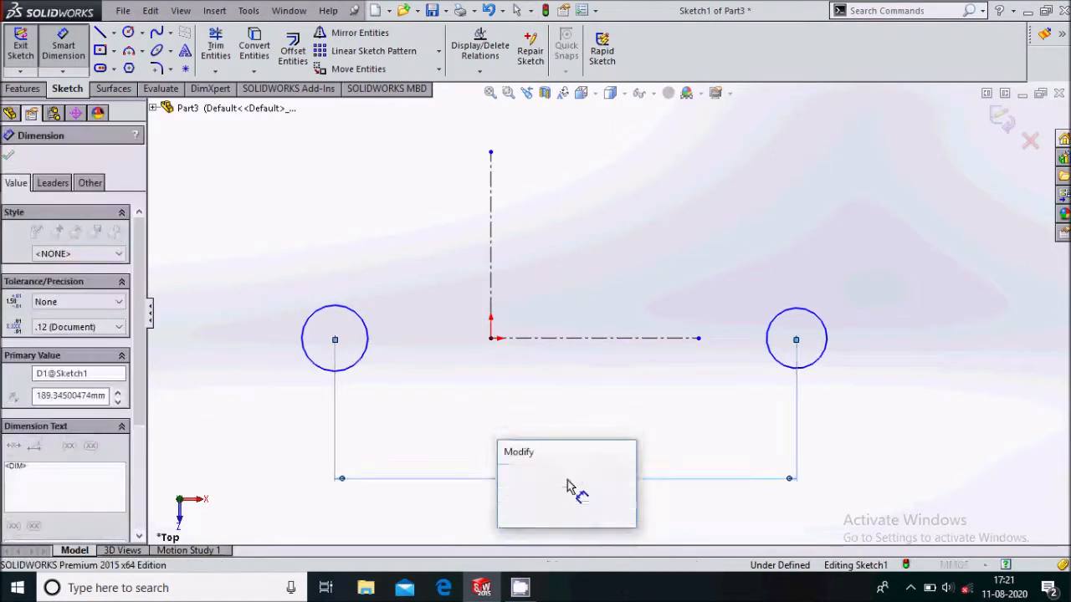
pyautogui.write('400')
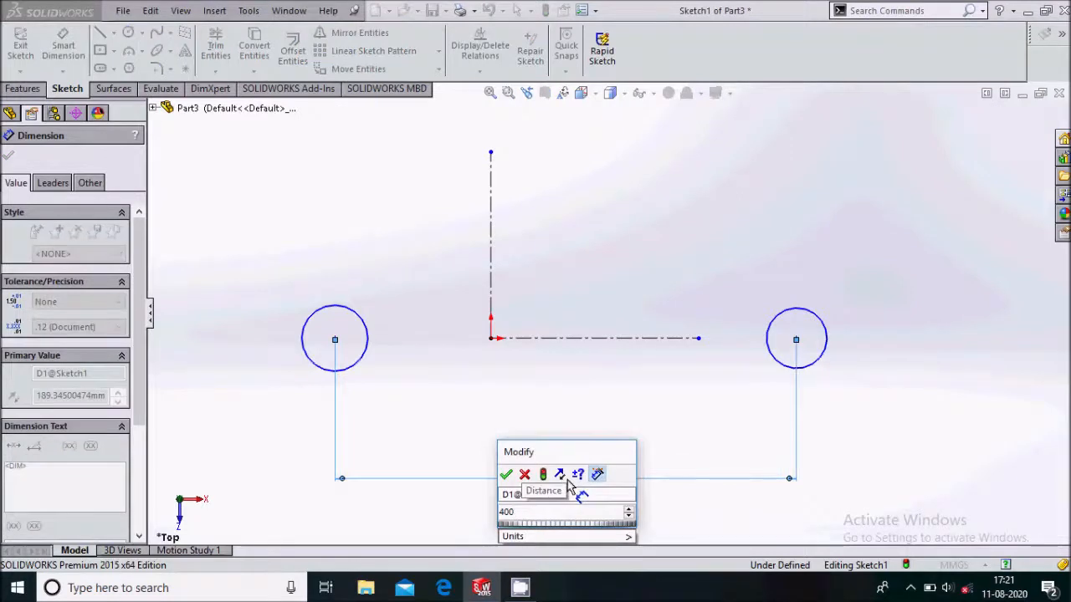
pyautogui.press('Return')
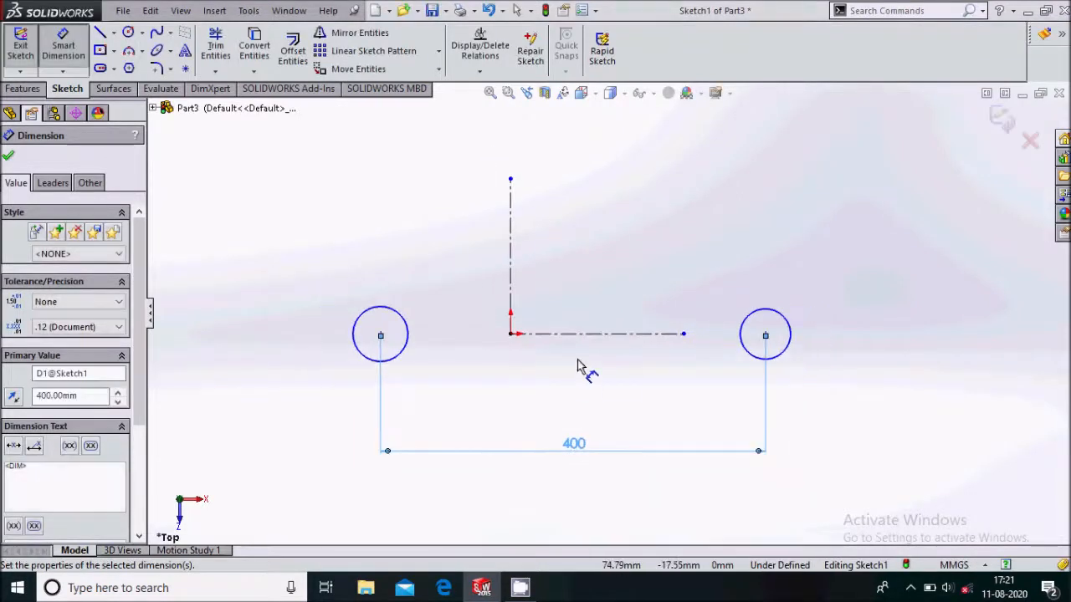
# Dimension the distance from the origin to the right circle's centre as 200 mm
pyautogui.click(511, 334)
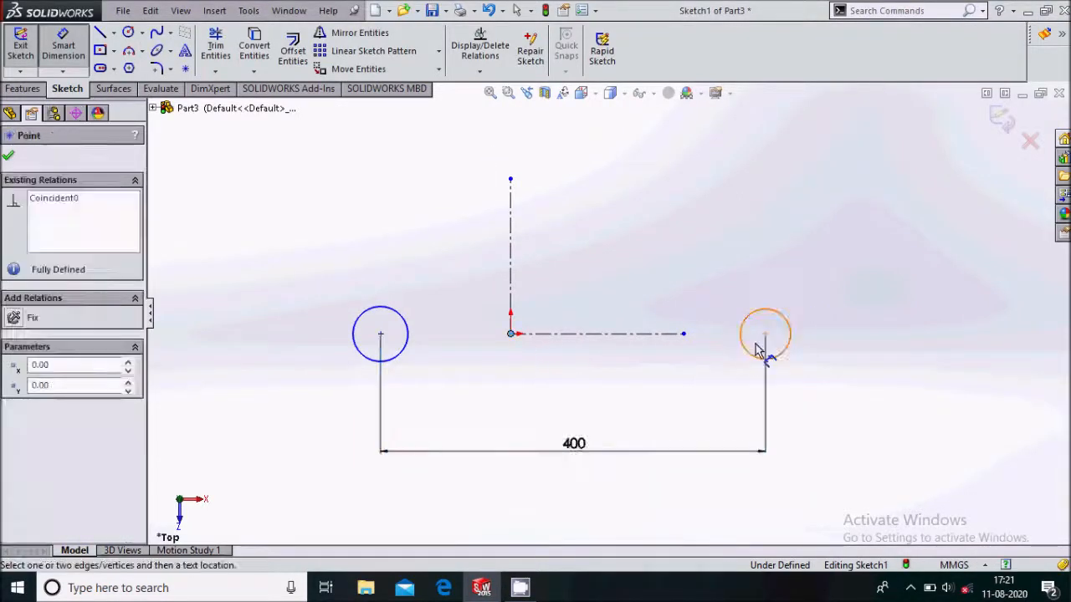
pyautogui.click(764, 334)
pyautogui.click(685, 410)
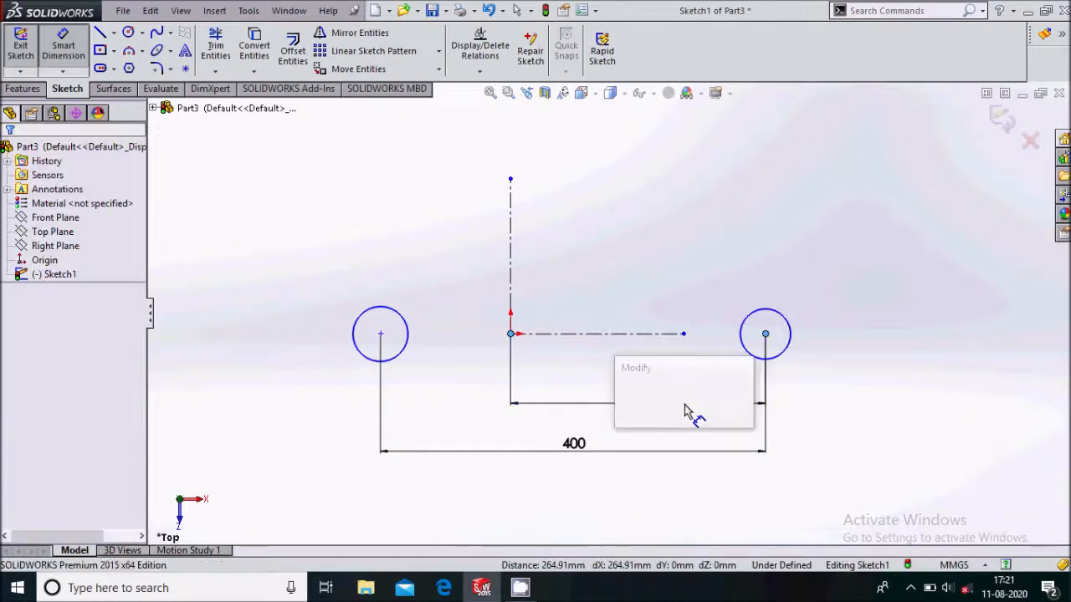
pyautogui.write('200')
pyautogui.press('Return')
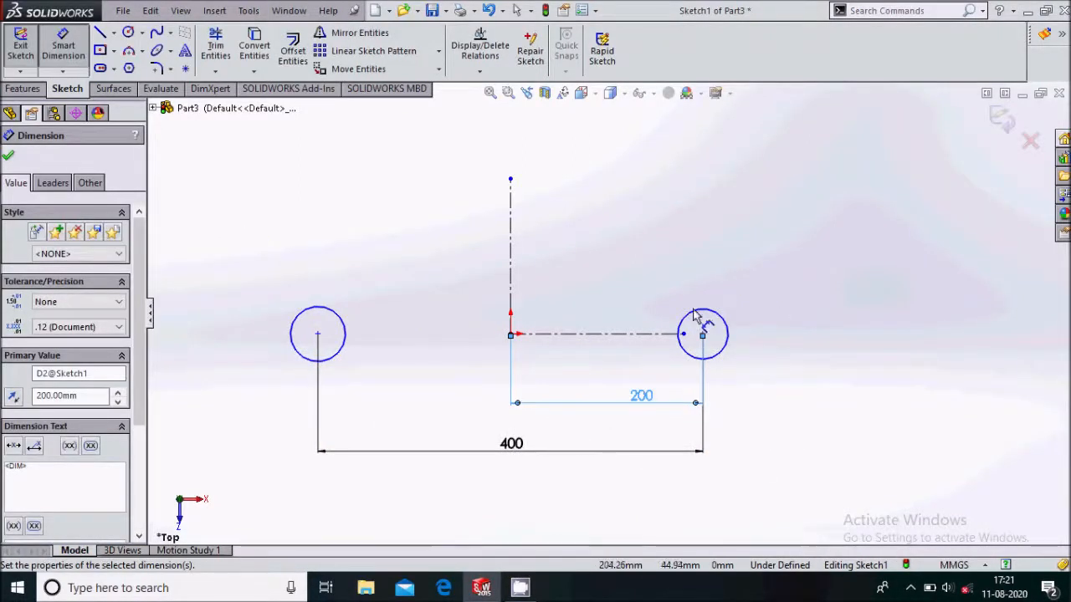
# Dimension the right circle's diameter as 25 mm
pyautogui.click(707, 315)
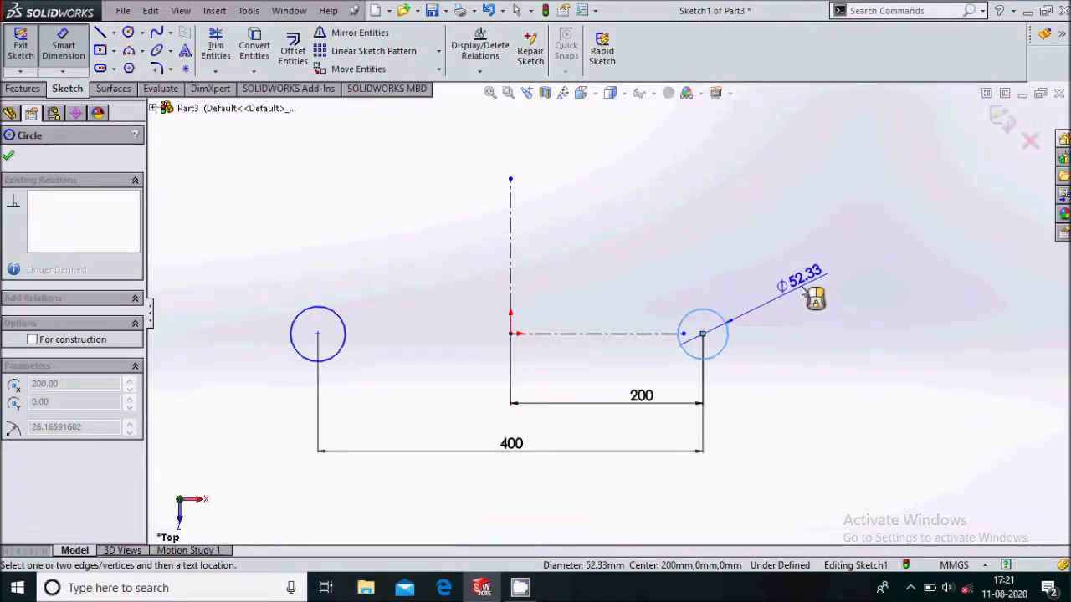
pyautogui.click(803, 289)
pyautogui.write('2')
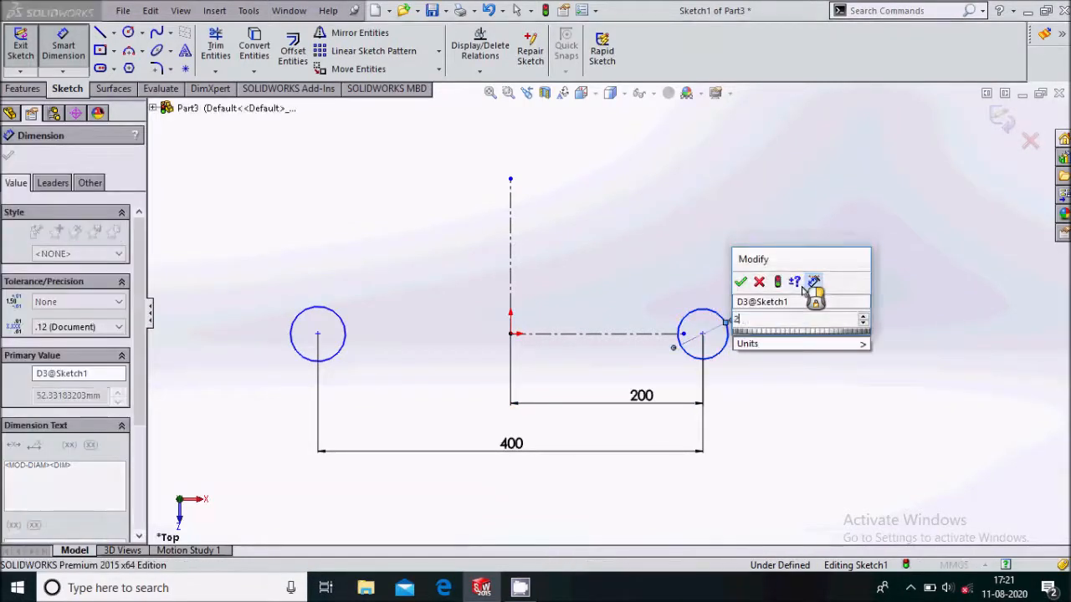
pyautogui.write('5')
pyautogui.press('Return')
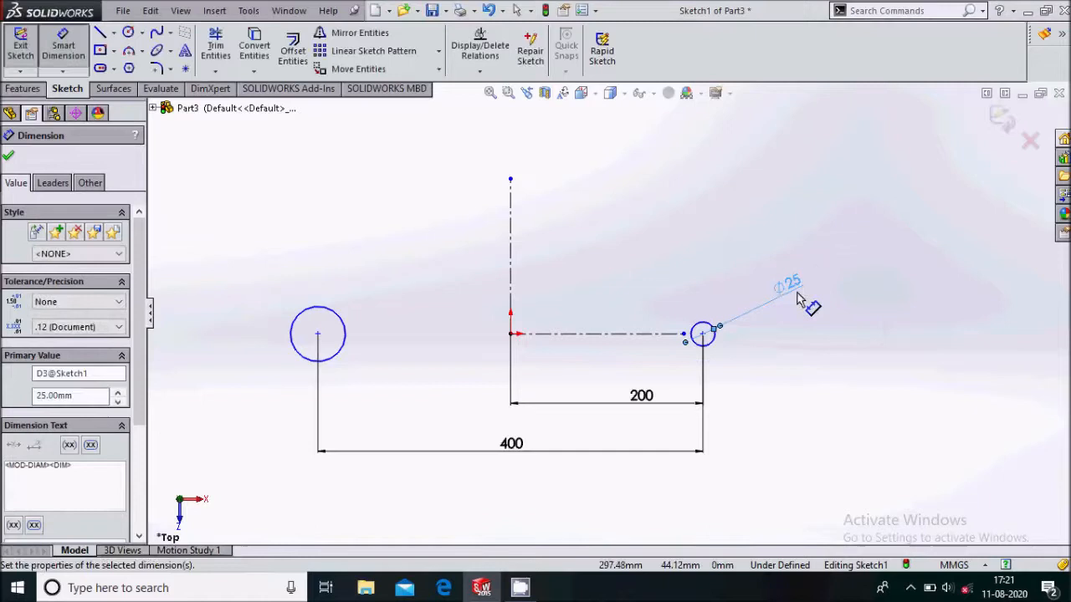
# Dimension the left circle's diameter as 25 mm
pyautogui.click(346, 324)
pyautogui.click(316, 201)
pyautogui.write('25')
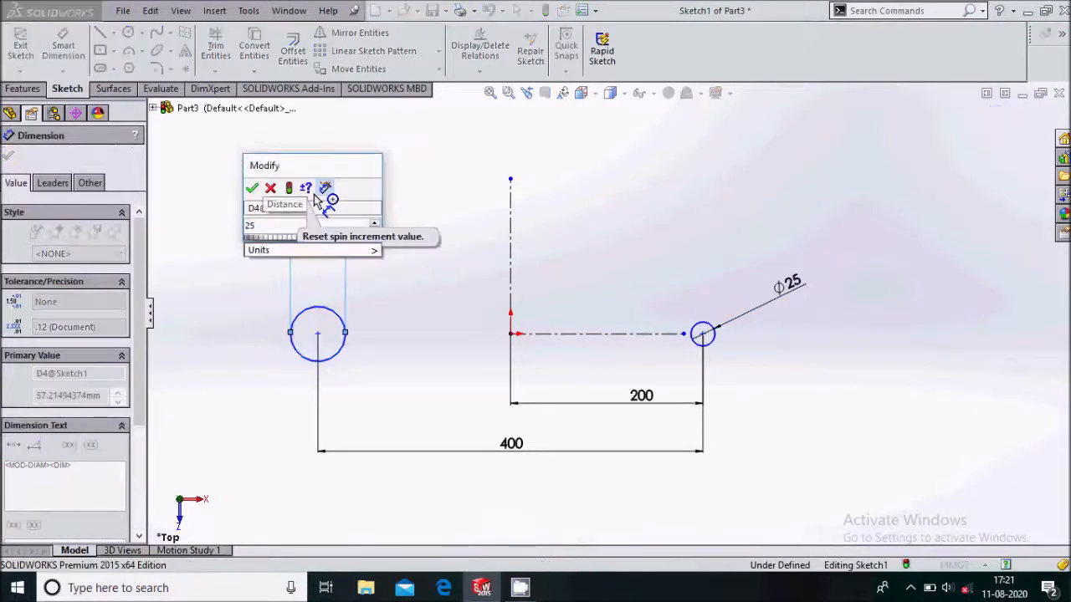
pyautogui.press('Return')
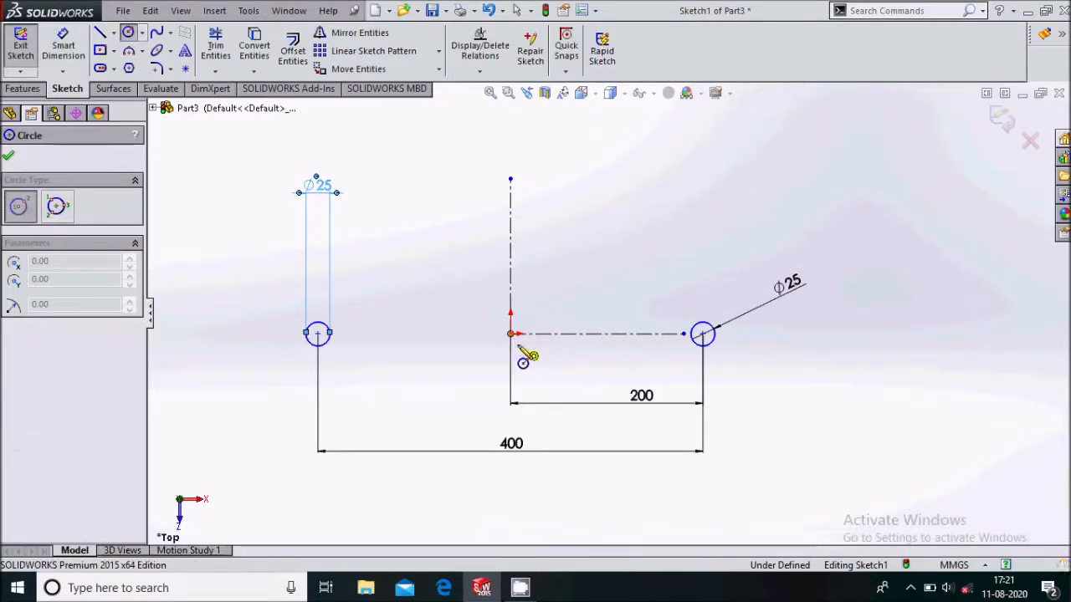
# Draw a circle centred on the origin and dimension its diameter as 30 mm
pyautogui.click(510, 333)
pyautogui.click(525, 348)
pyautogui.press('Escape')
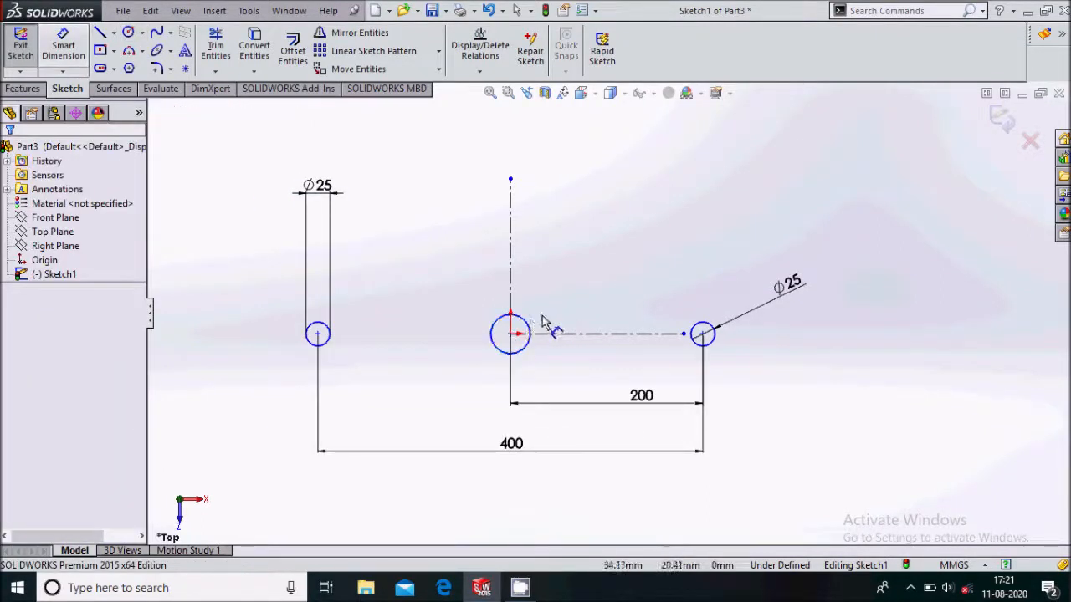
pyautogui.click(530, 328)
pyautogui.click(604, 241)
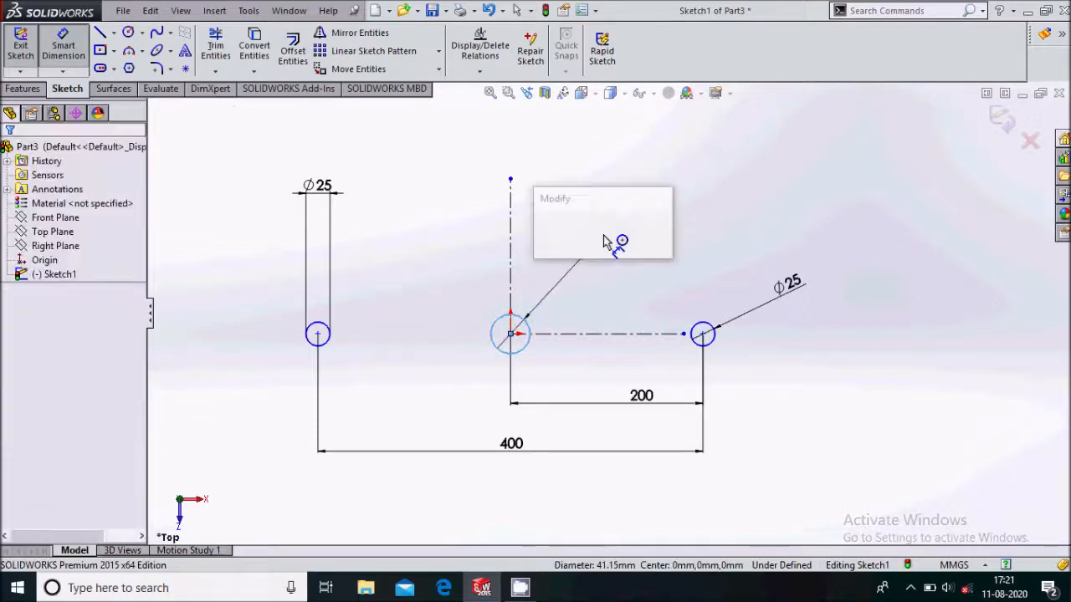
pyautogui.write('30')
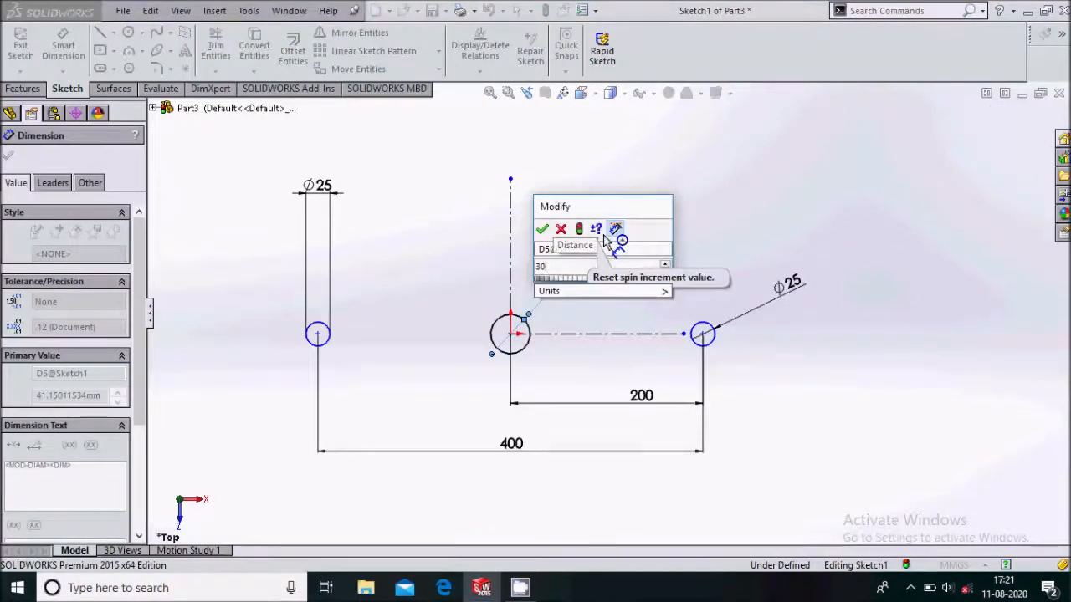
pyautogui.press('Return')
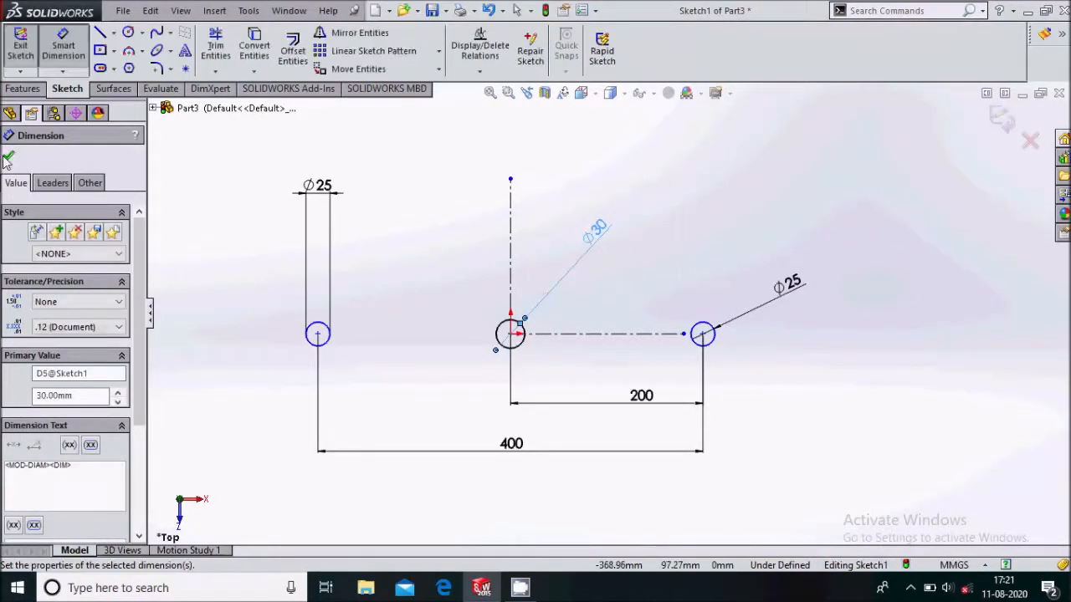
pyautogui.click(9, 157)
# Draw a line sloping down from the vertical centreline, about 69 mm above the origin, to a point beyond the right circle
pyautogui.press('l')
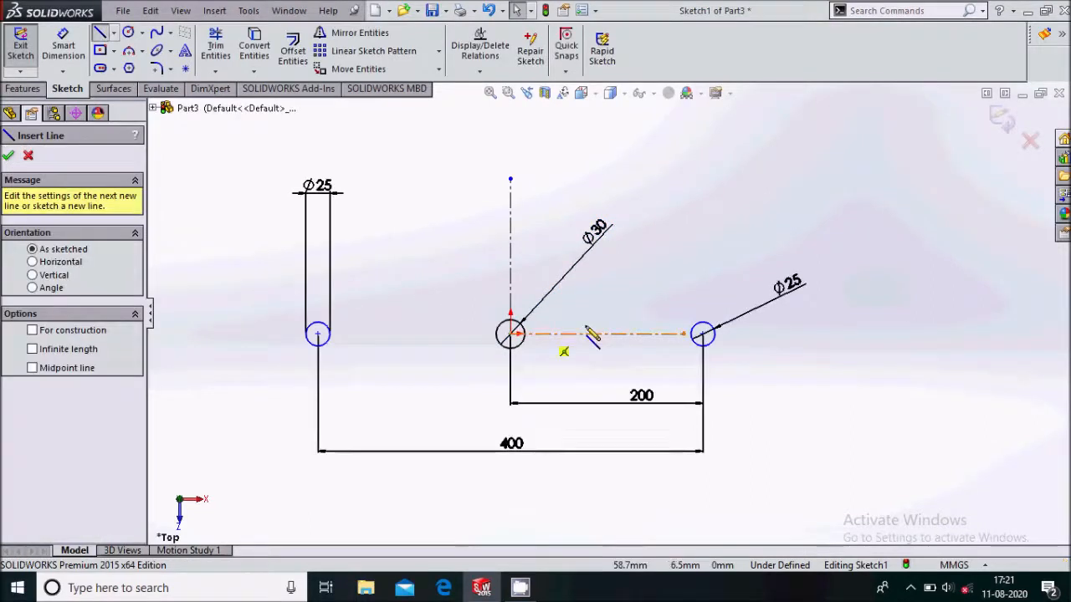
pyautogui.scroll(-2, 623, 317)
pyautogui.click(488, 260)
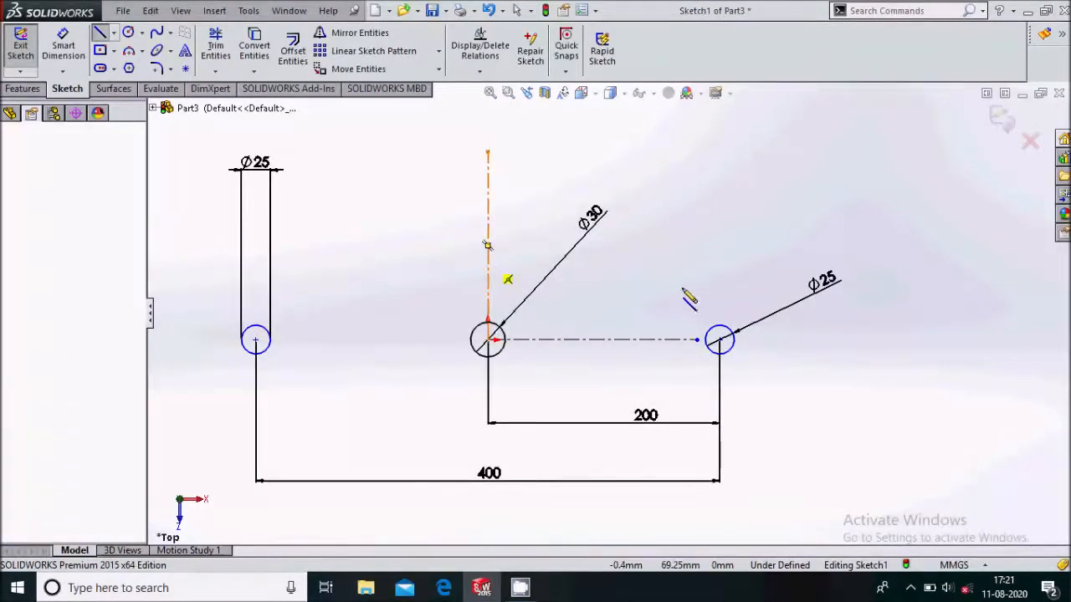
pyautogui.click(819, 325)
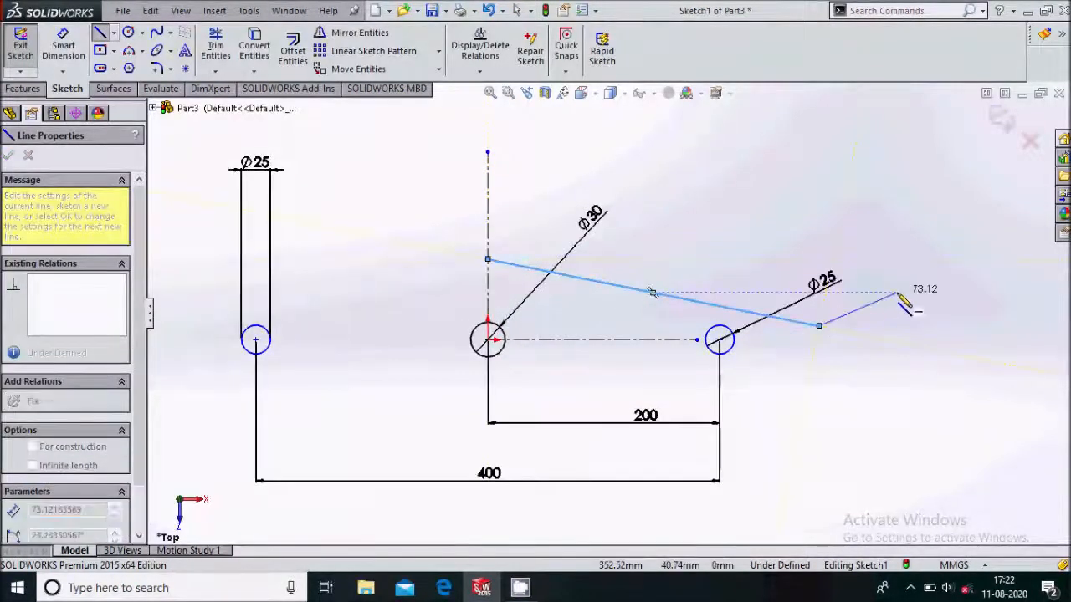
pyautogui.press('Escape')
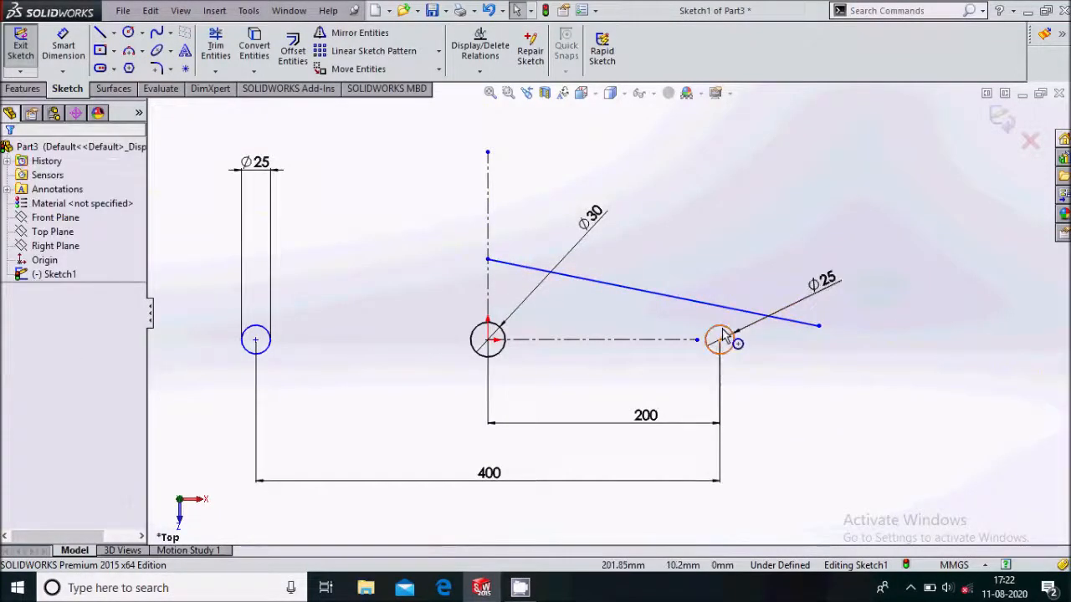
# Make the sloping line tangent to the right 25 mm circle
pyautogui.scroll(-3, 723, 334)
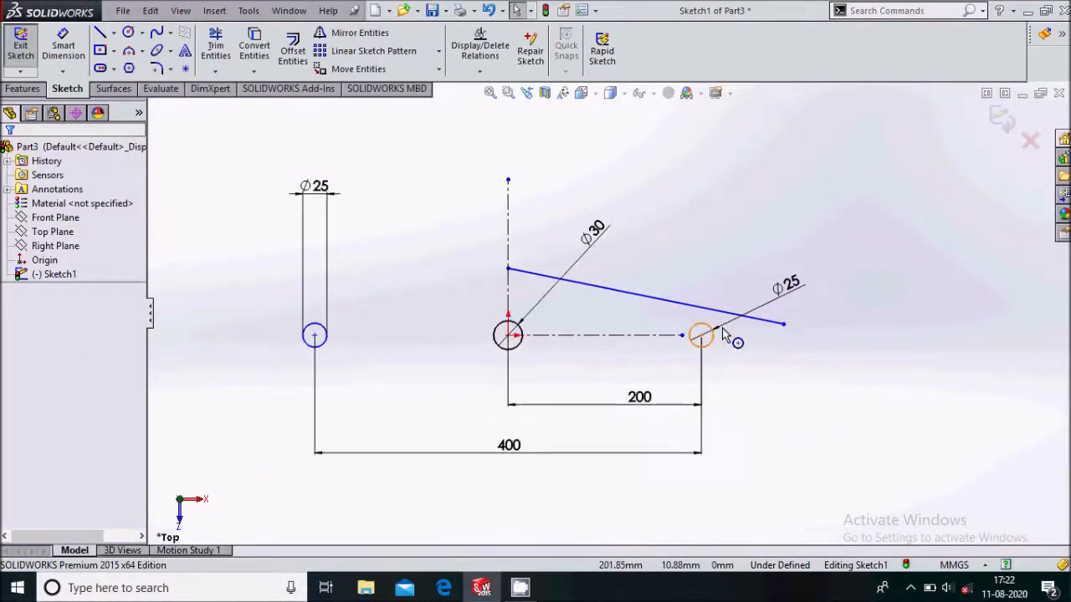
pyautogui.moveTo(684, 321); pyautogui.dragTo(660, 232)
pyautogui.click(14, 410)
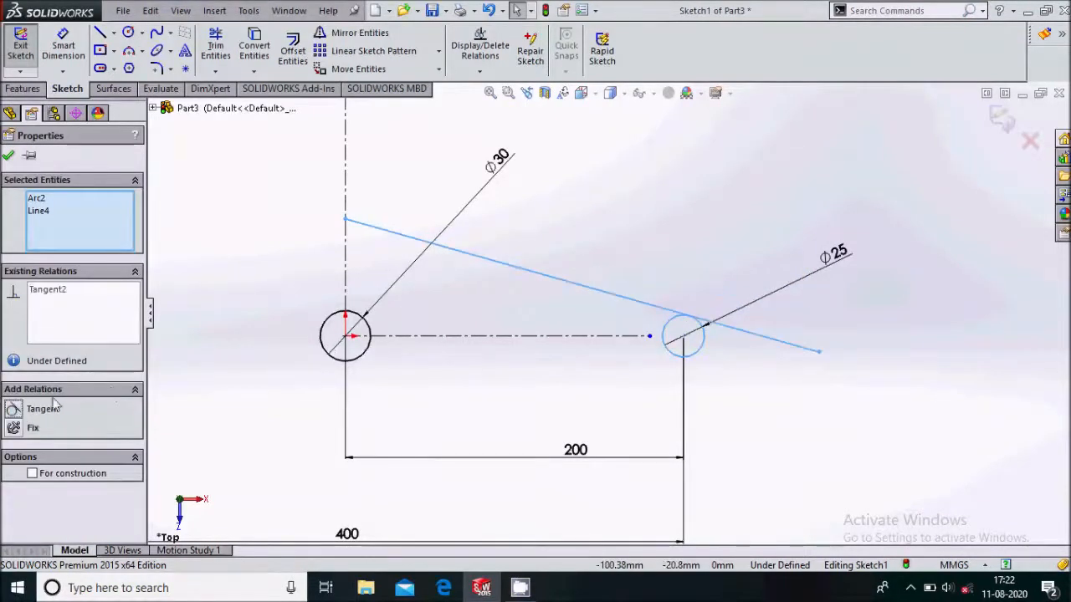
pyautogui.click(9, 156)
# Dimension the height of the sloping line's upper endpoint above the origin as 35 mm
pyautogui.click(63, 48)
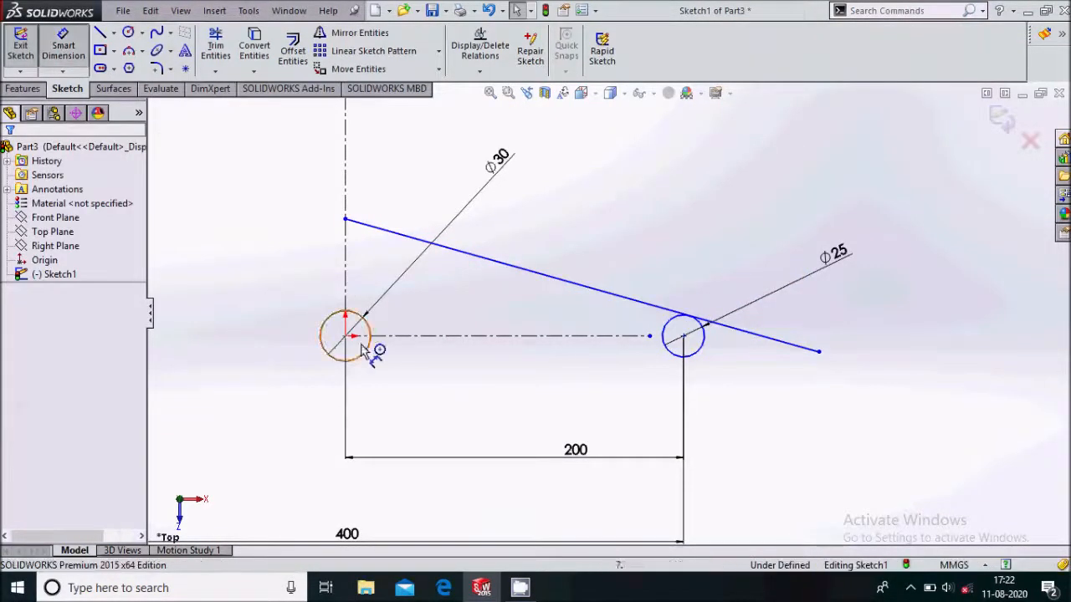
pyautogui.click(345, 219)
pyautogui.click(345, 336)
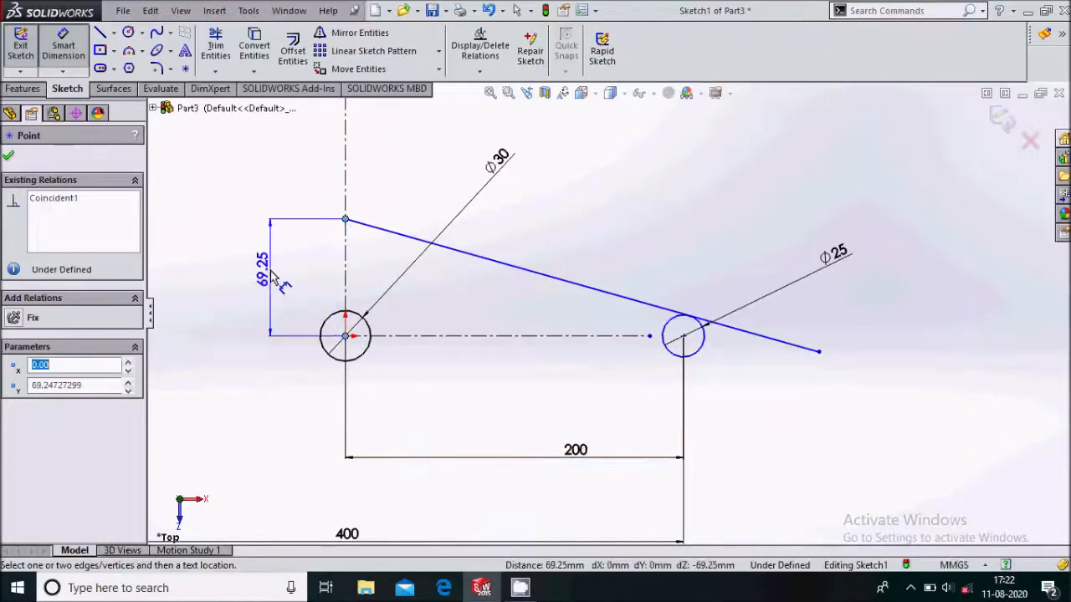
pyautogui.click(270, 277)
pyautogui.write('35')
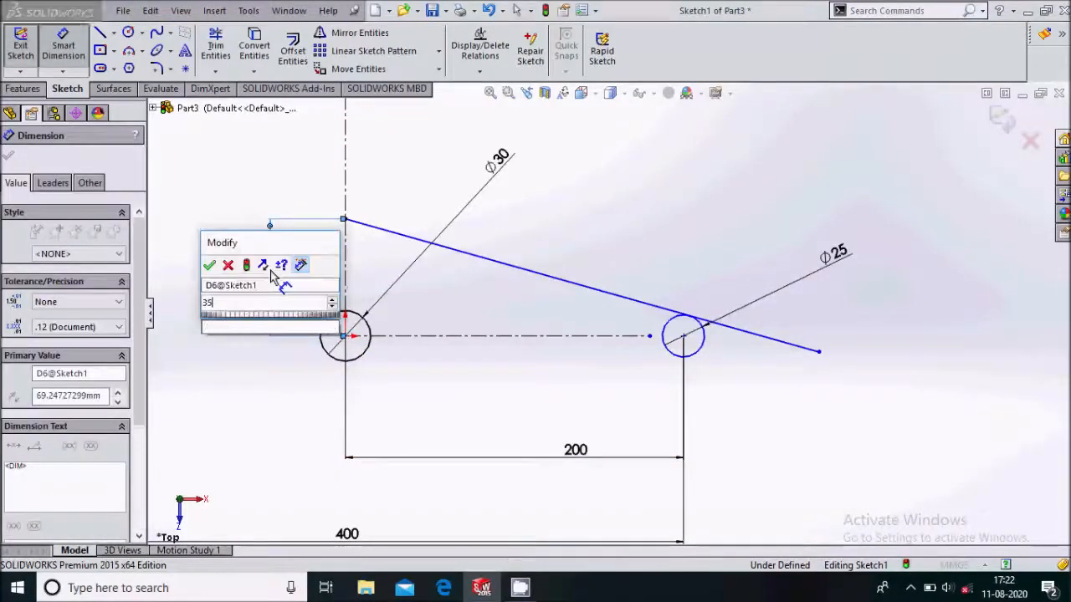
pyautogui.press('Return')
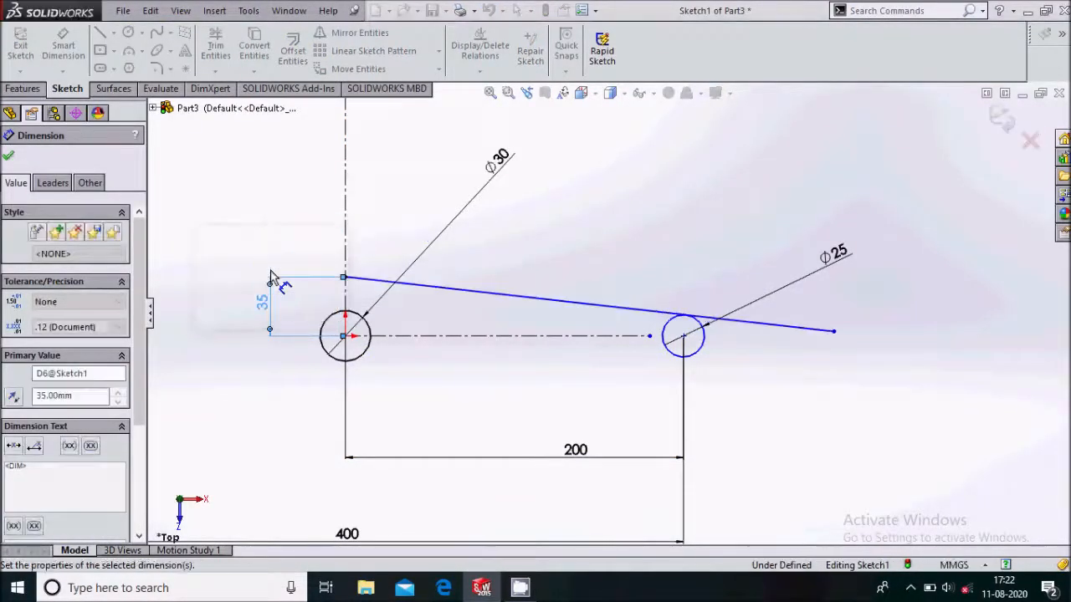
pyautogui.click(7, 156)
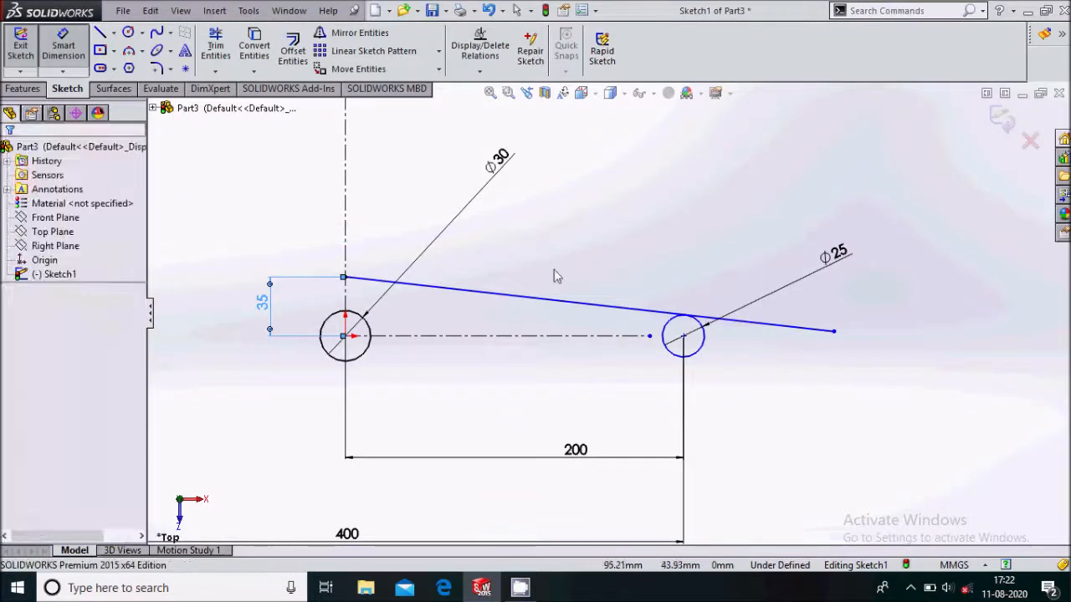
# Trim off the part of the sloping line that extends past its tangent point on the right circle
pyautogui.click(205, 55)
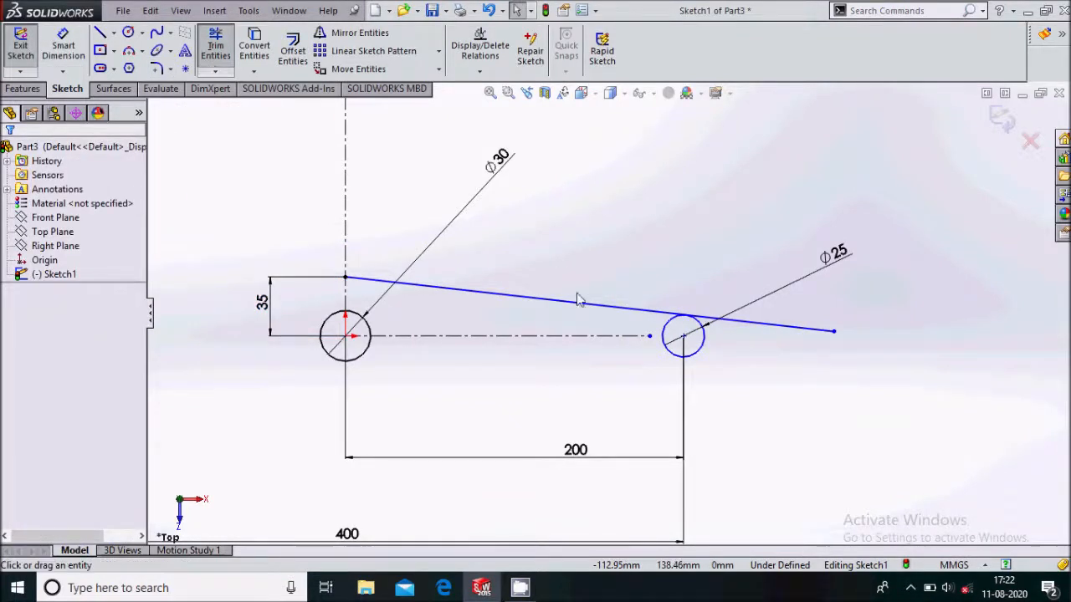
pyautogui.click(806, 331)
pyautogui.scroll(3, 807, 331)
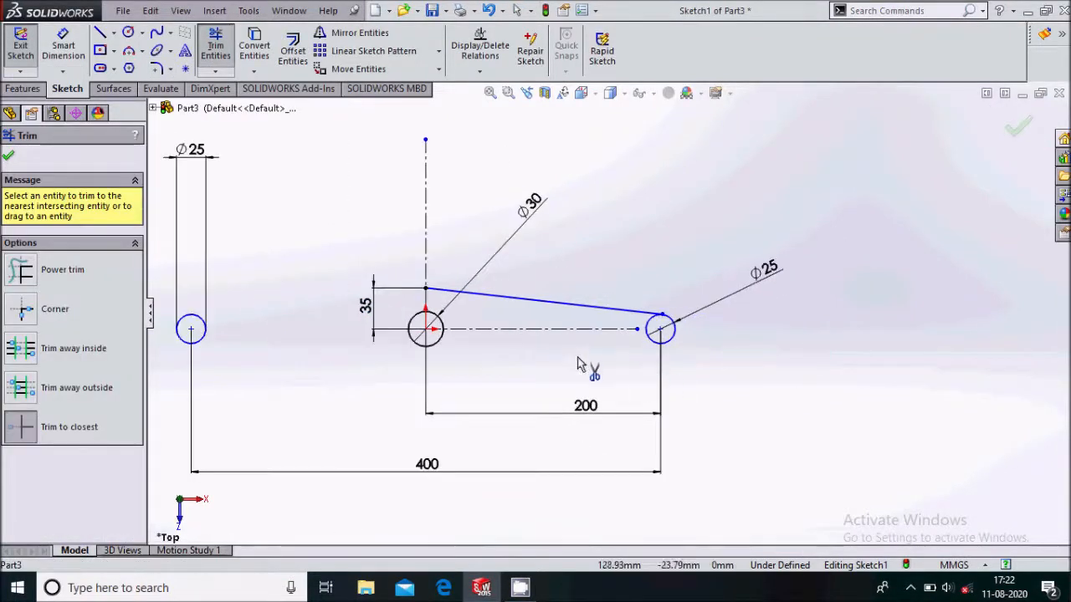
pyautogui.scroll(-2, 549, 335)
pyautogui.scroll(3, 669, 319)
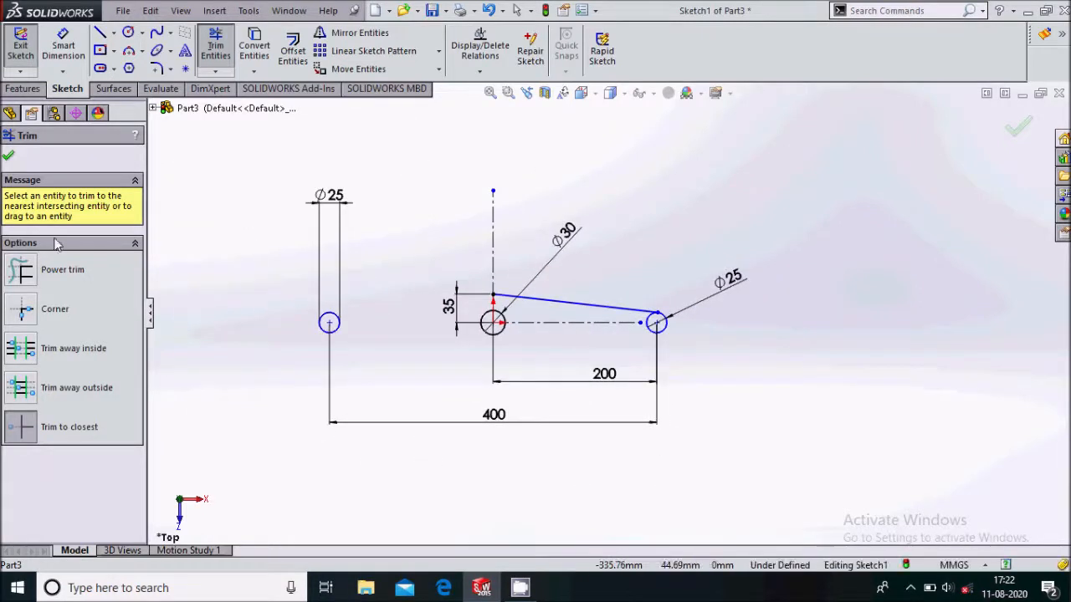
pyautogui.click(9, 156)
# Mirror the sloping line about the horizontal centreline and trim away the right circle's inner arc between the two lines
pyautogui.scroll(-1, 471, 309)
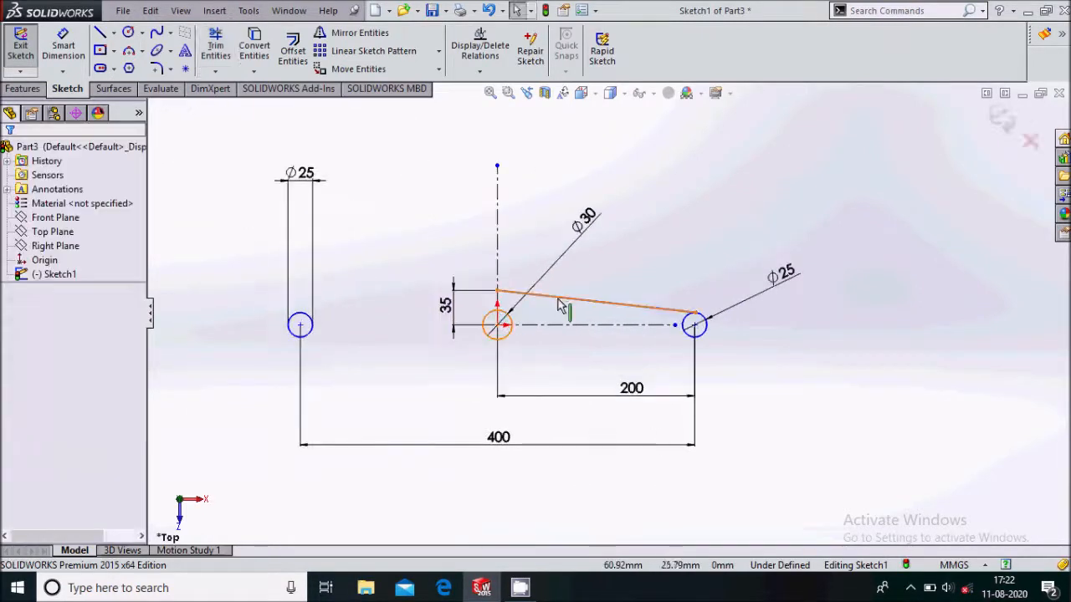
pyautogui.scroll(-2, 562, 304)
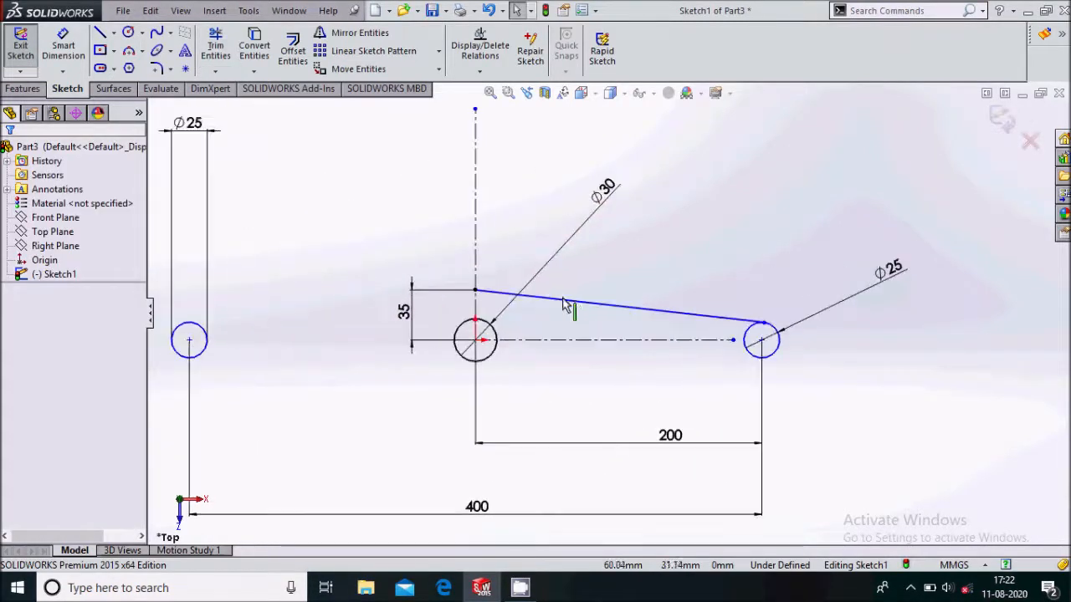
pyautogui.click(688, 319)
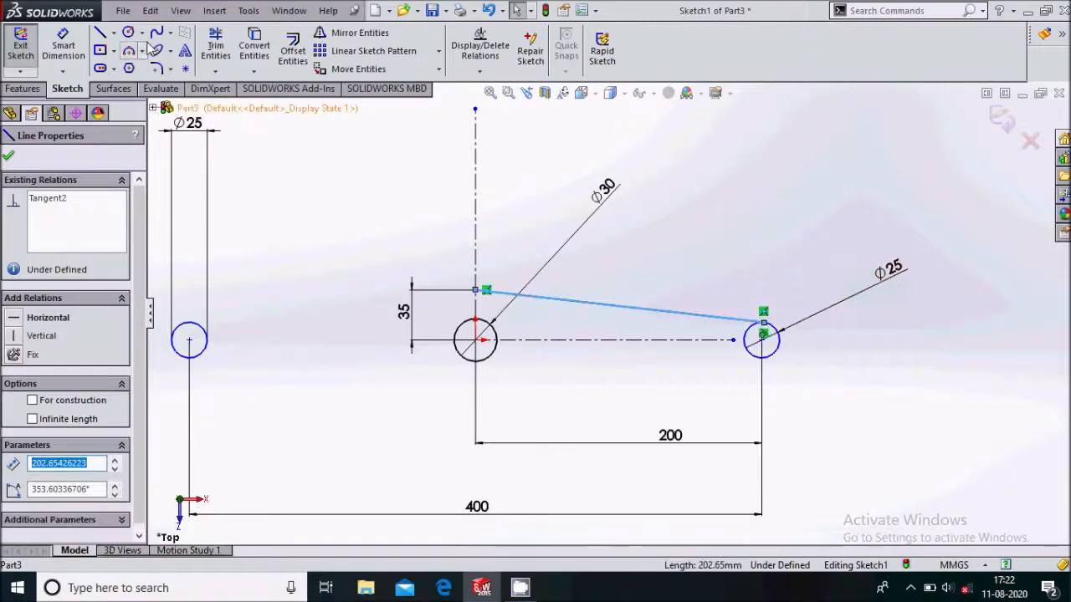
pyautogui.click(355, 33)
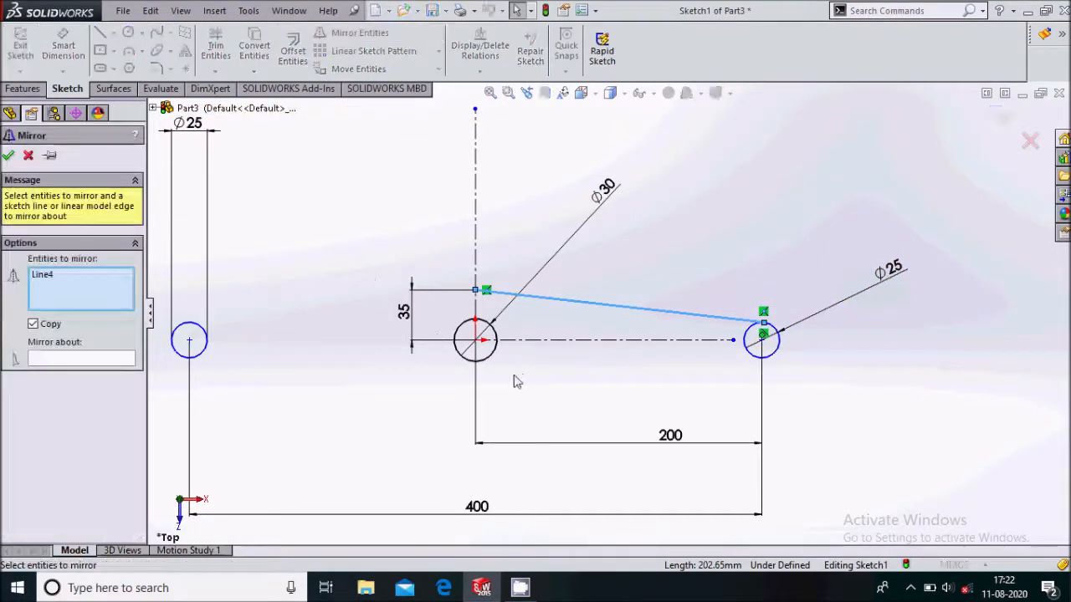
pyautogui.click(38, 358)
pyautogui.click(564, 342)
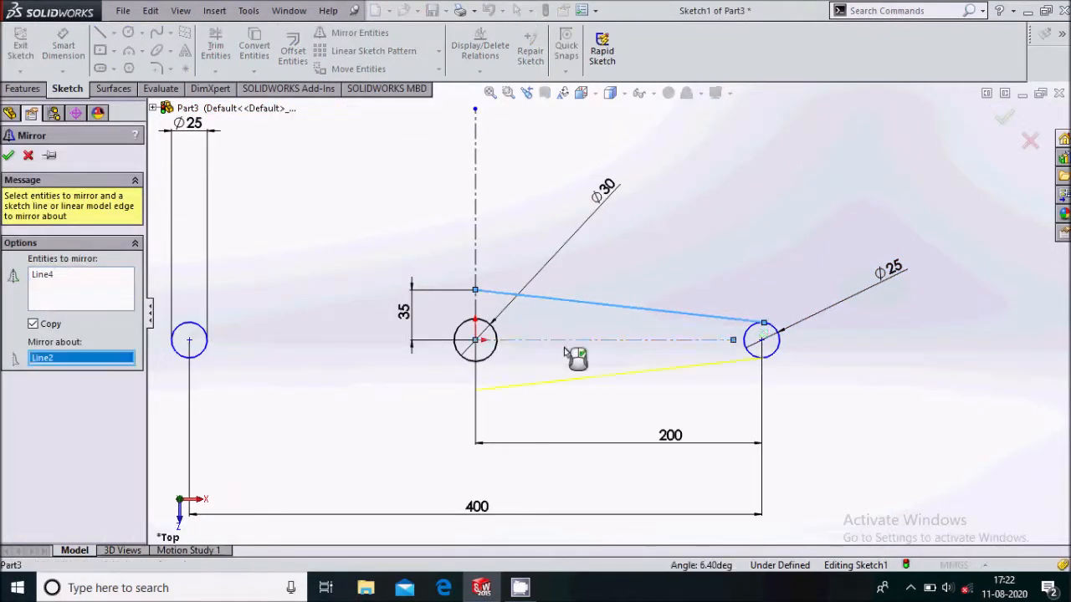
pyautogui.click(8, 154)
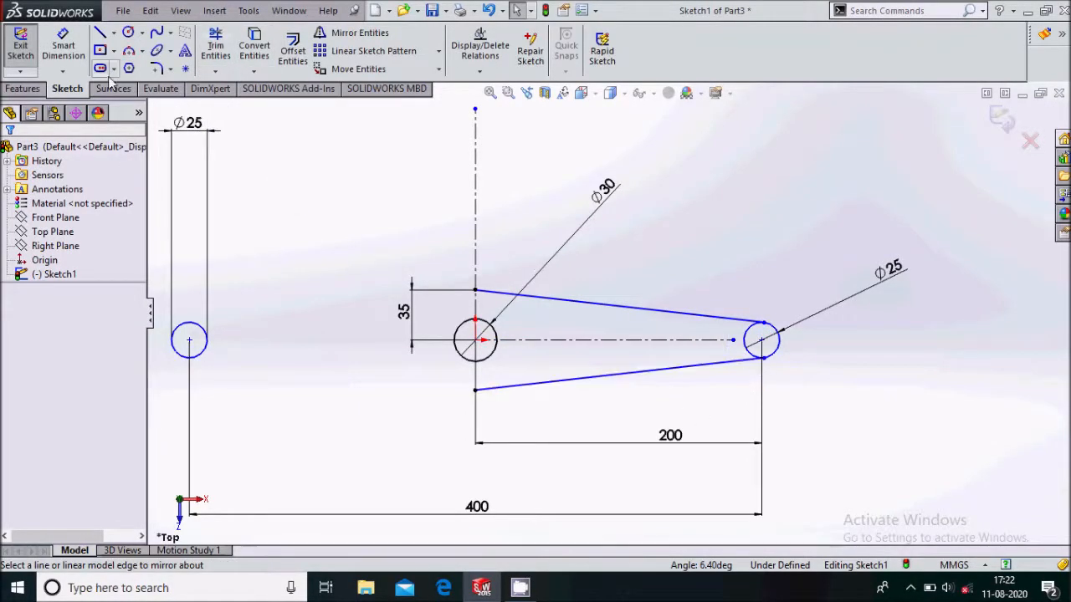
pyautogui.click(215, 46)
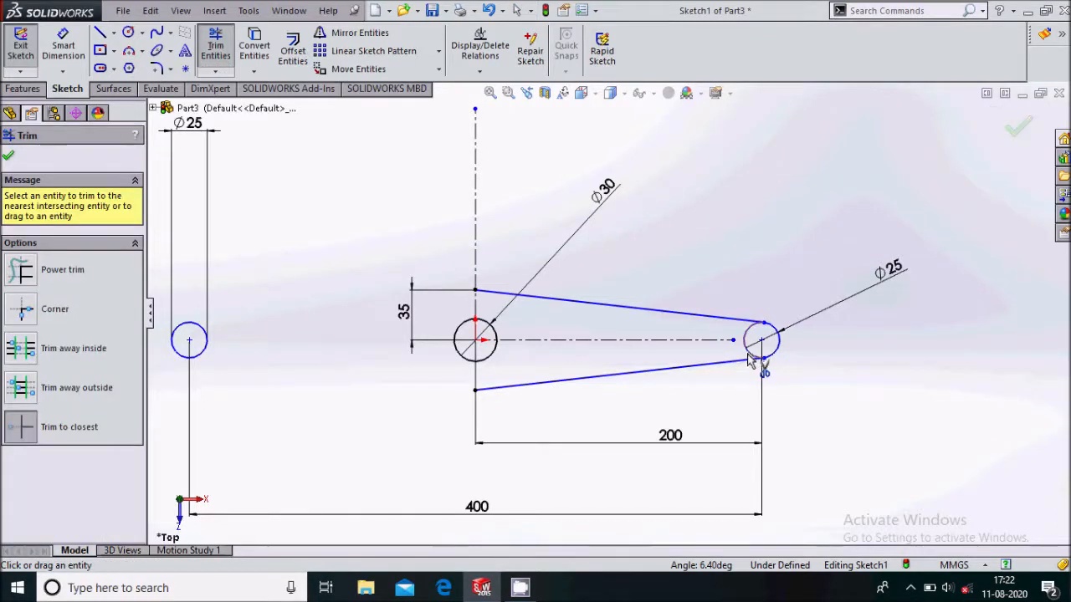
pyautogui.click(9, 157)
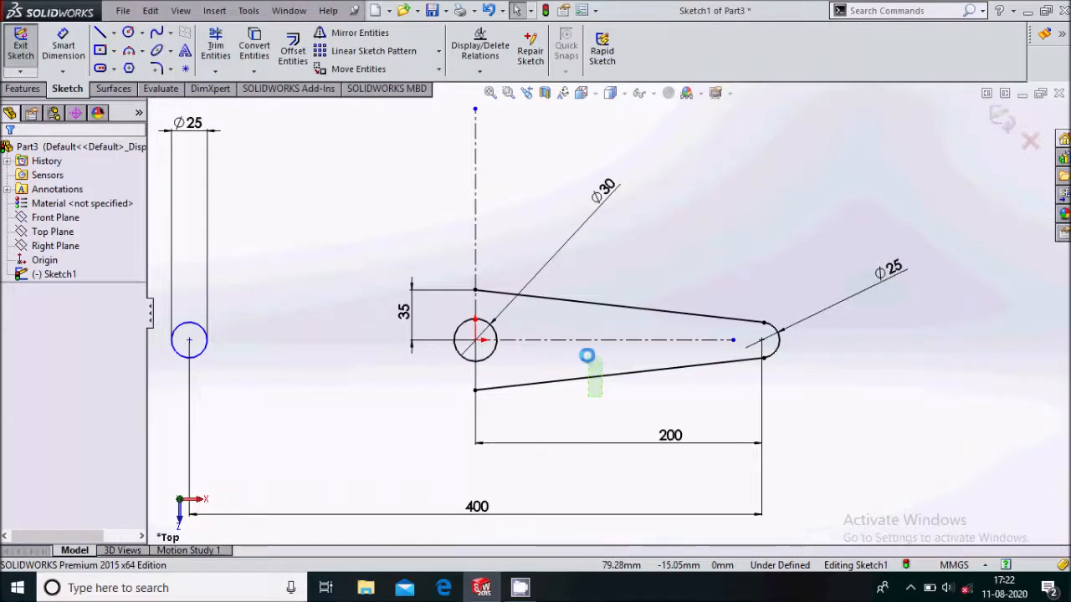
# Mirror both sloping lines about the vertical centreline to form the beam's left half
pyautogui.click(588, 291)
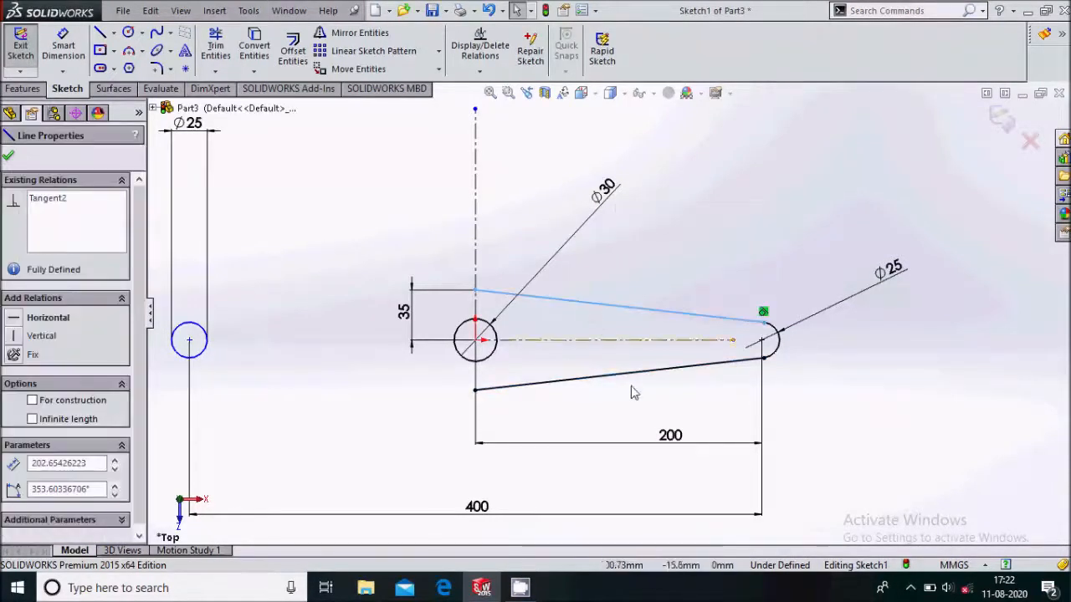
pyautogui.keyDown('ctrl'); pyautogui.click(598, 373); pyautogui.keyUp('ctrl')
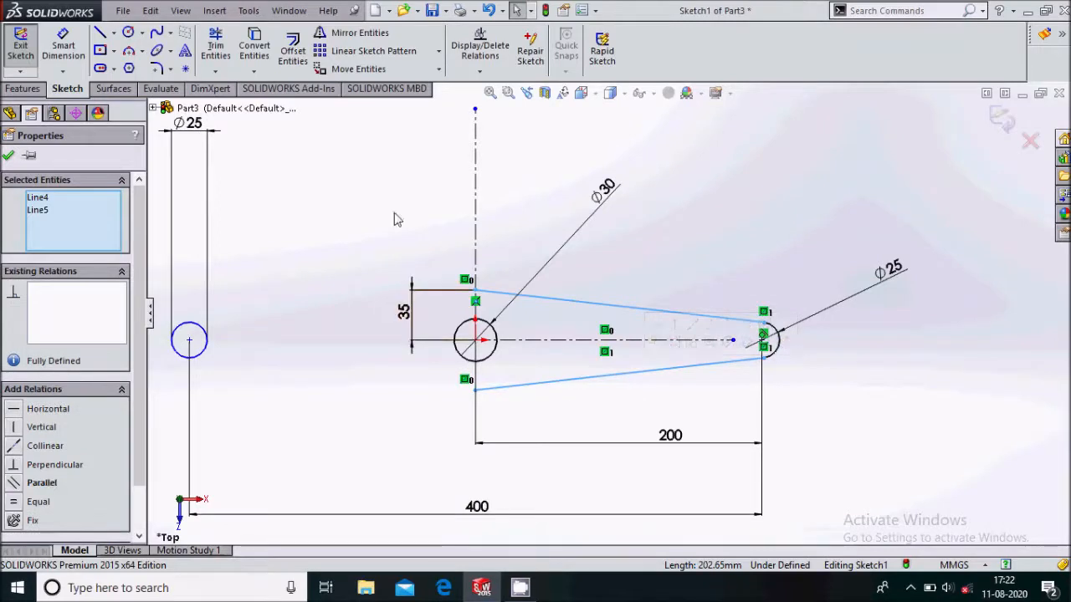
pyautogui.click(351, 33)
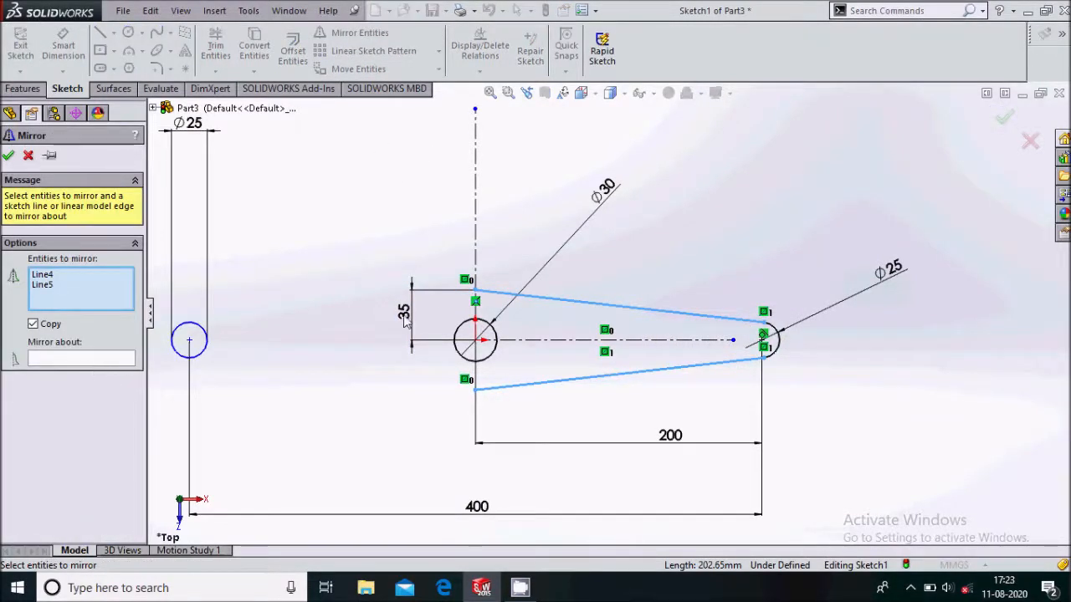
pyautogui.click(105, 360)
pyautogui.click(475, 255)
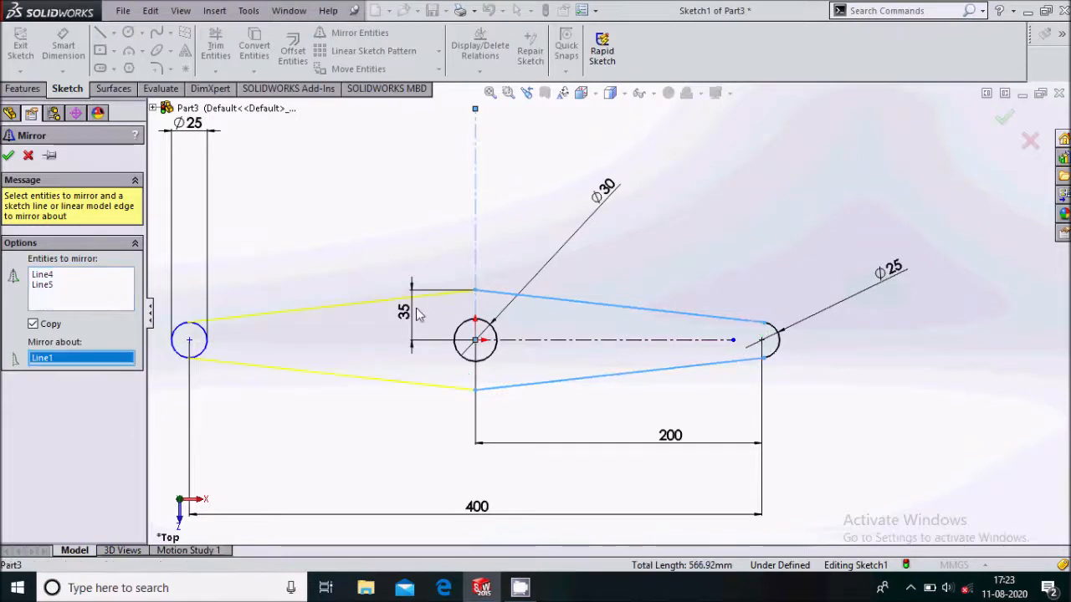
pyautogui.scroll(1, 572, 333)
pyautogui.click(9, 156)
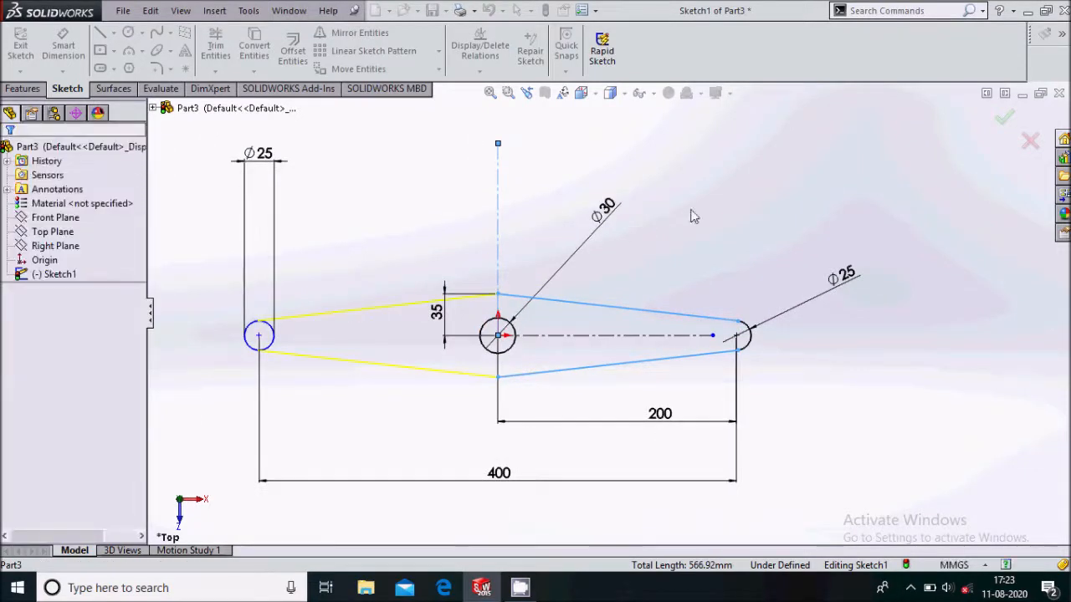
# Trim away the left circle's inner arc between the two mirrored lines
pyautogui.press('f')
pyautogui.scroll(-1, 539, 297)
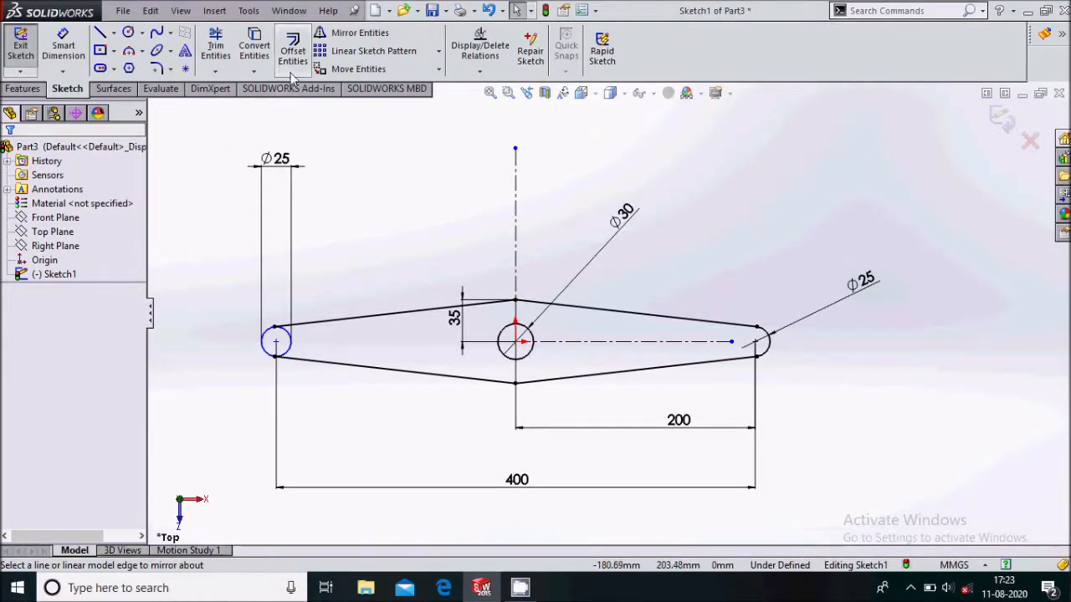
pyautogui.click(216, 49)
pyautogui.click(288, 355)
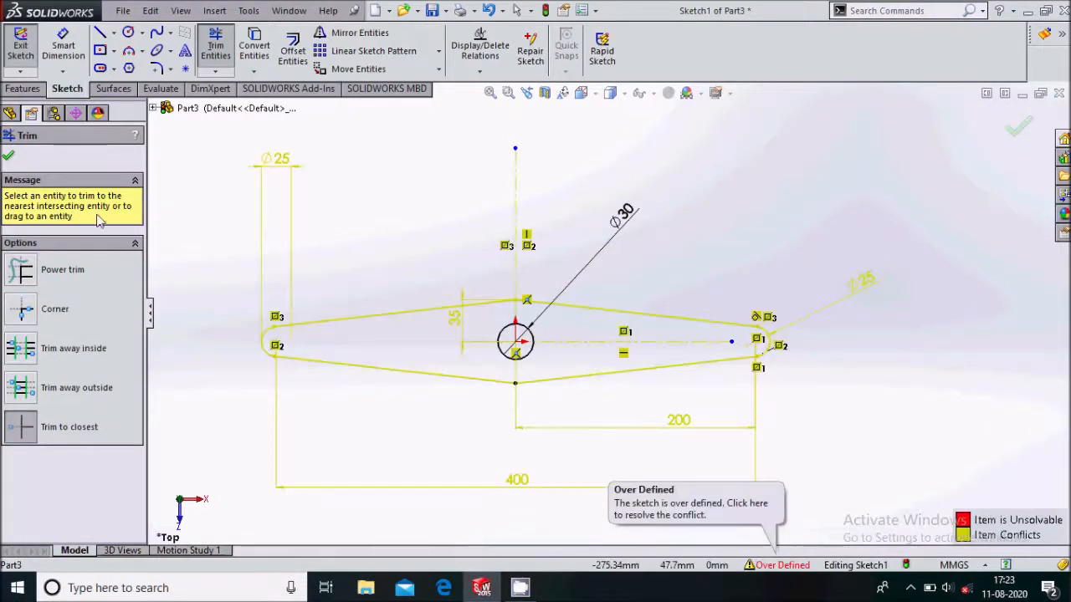
# Undo the left circle's trim and delete that end circle together with its associated dimensions
pyautogui.click(10, 158)
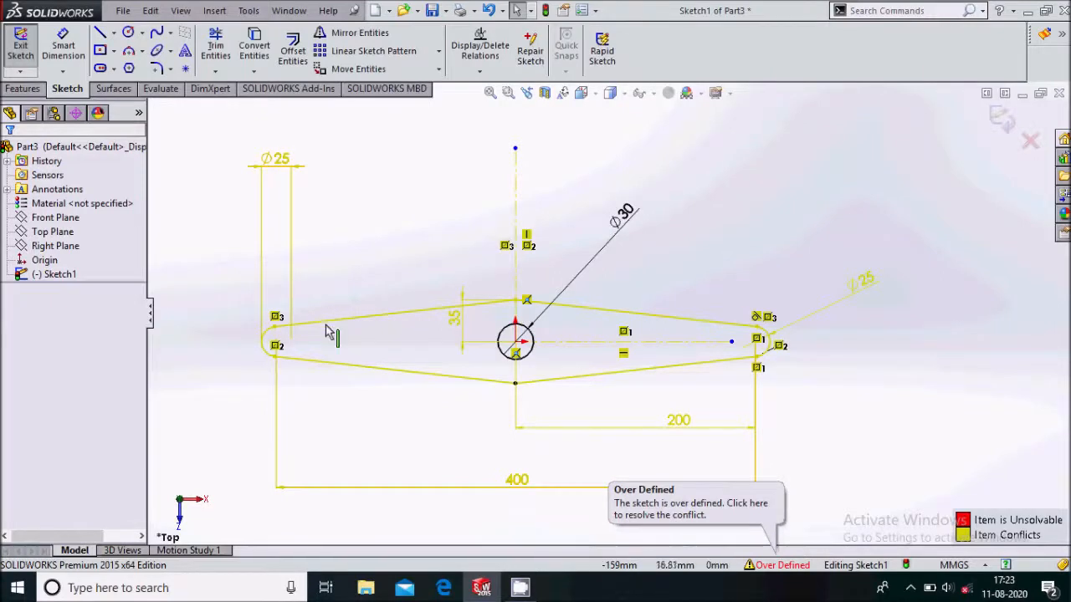
pyautogui.hotkey('ctrl', 'z')
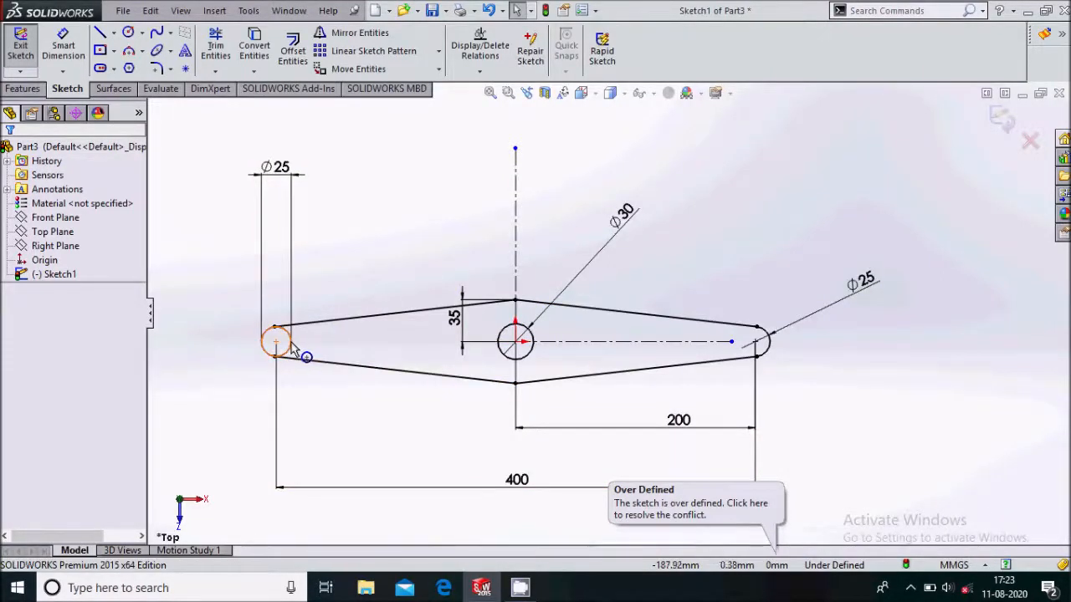
pyautogui.click(292, 345)
pyautogui.press('Delete')
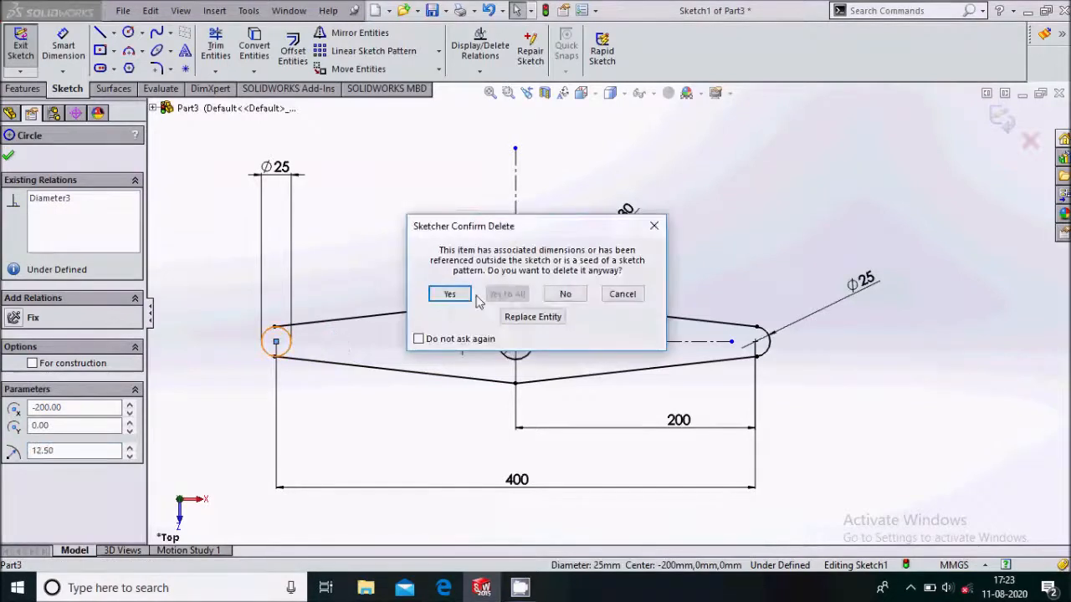
pyautogui.click(456, 294)
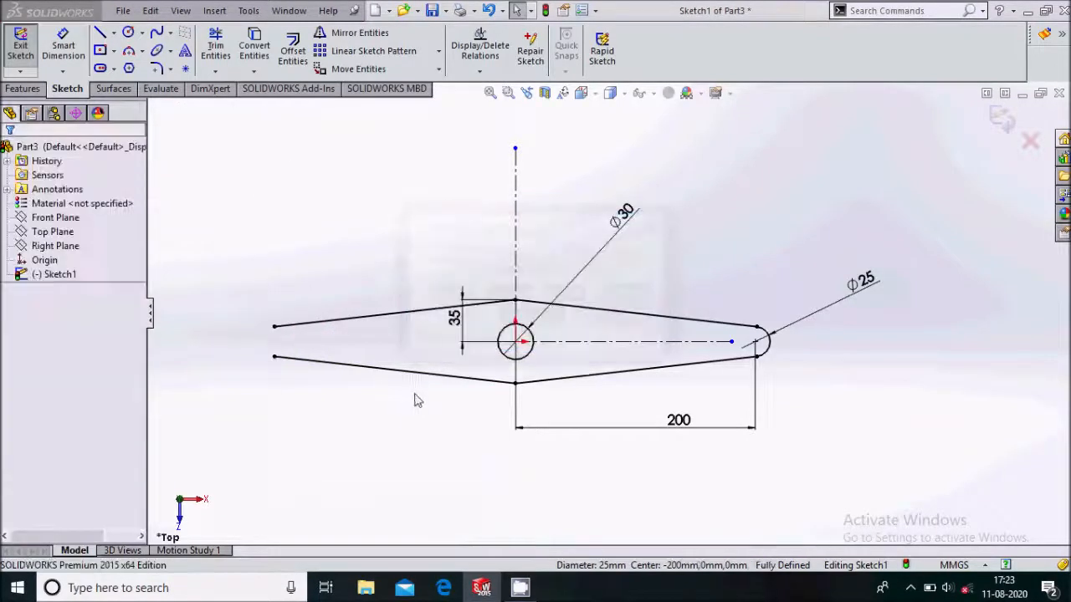
# Mirror the right end arc about the vertical centreline to close the beam profile's left end
pyautogui.click(766, 350)
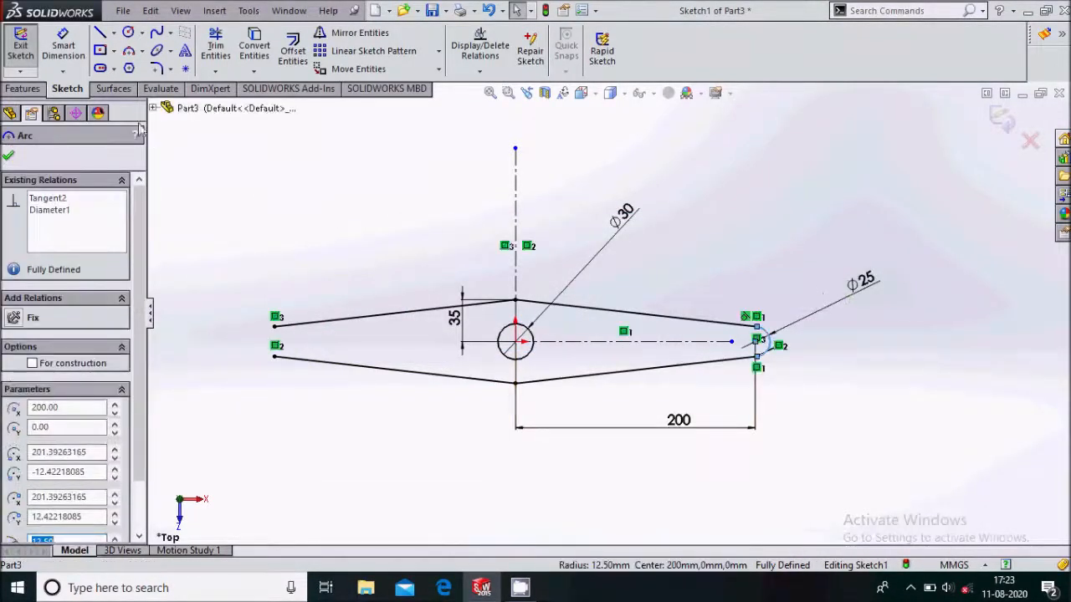
pyautogui.click(358, 33)
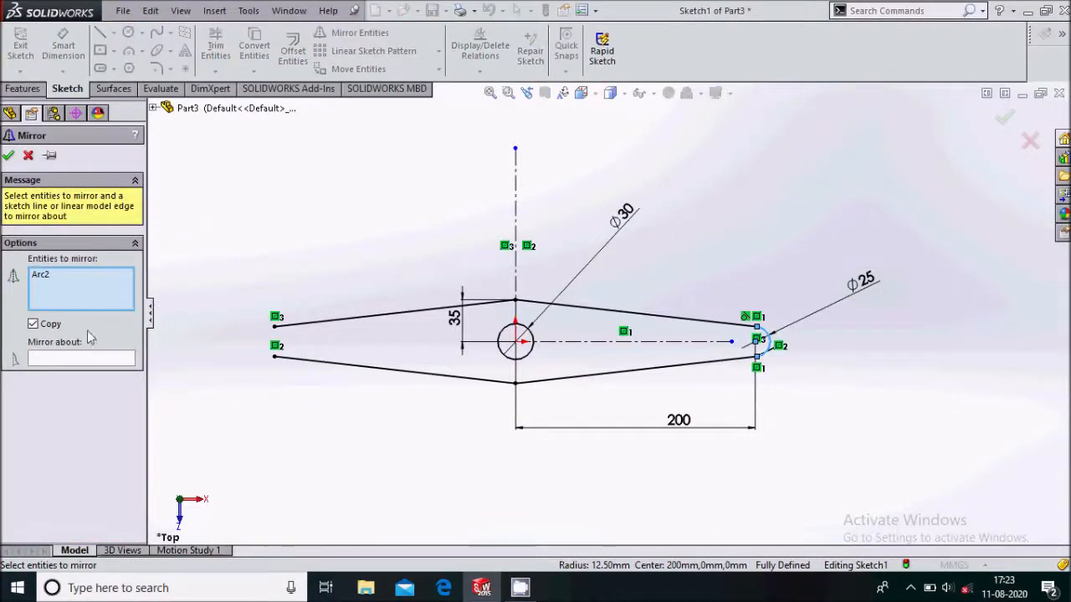
pyautogui.click(123, 362)
pyautogui.click(514, 219)
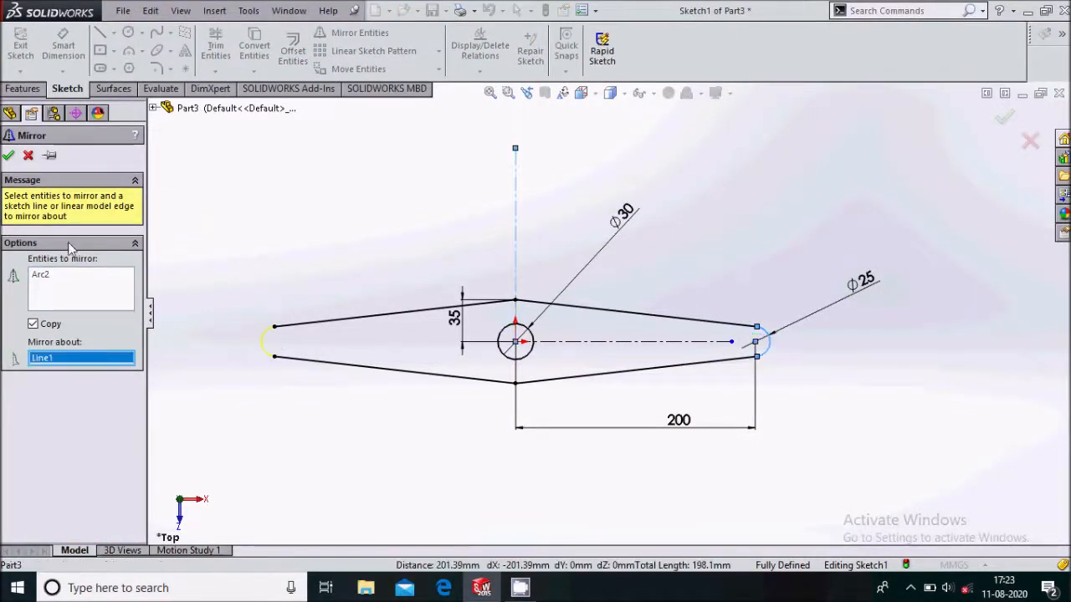
pyautogui.press('Return')
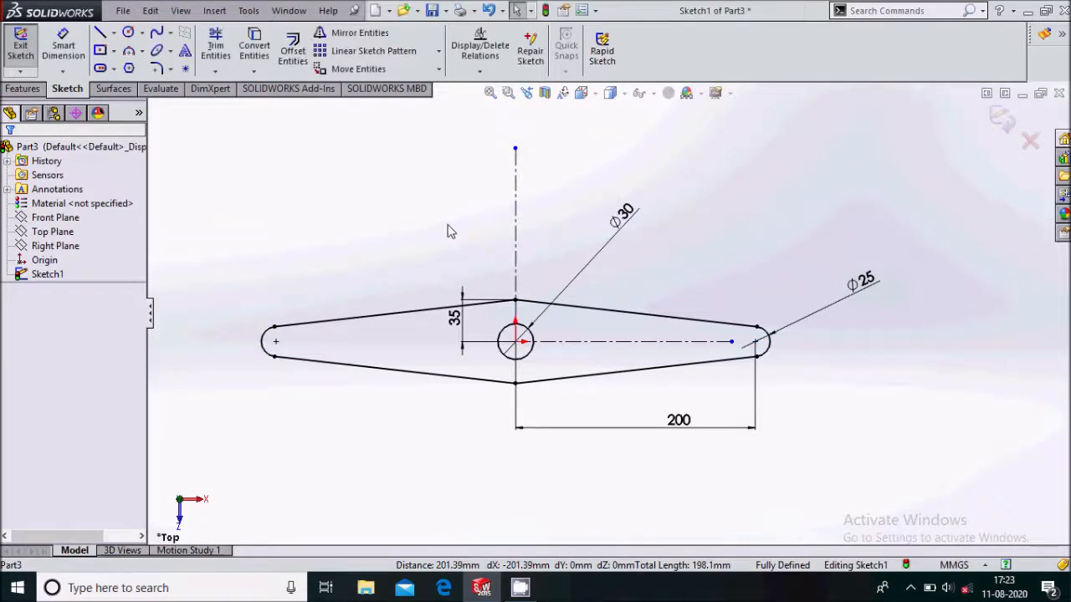
# Extrude the closed beam profile as a blind boss with a depth of 10 mm
pyautogui.scroll(1, 607, 284)
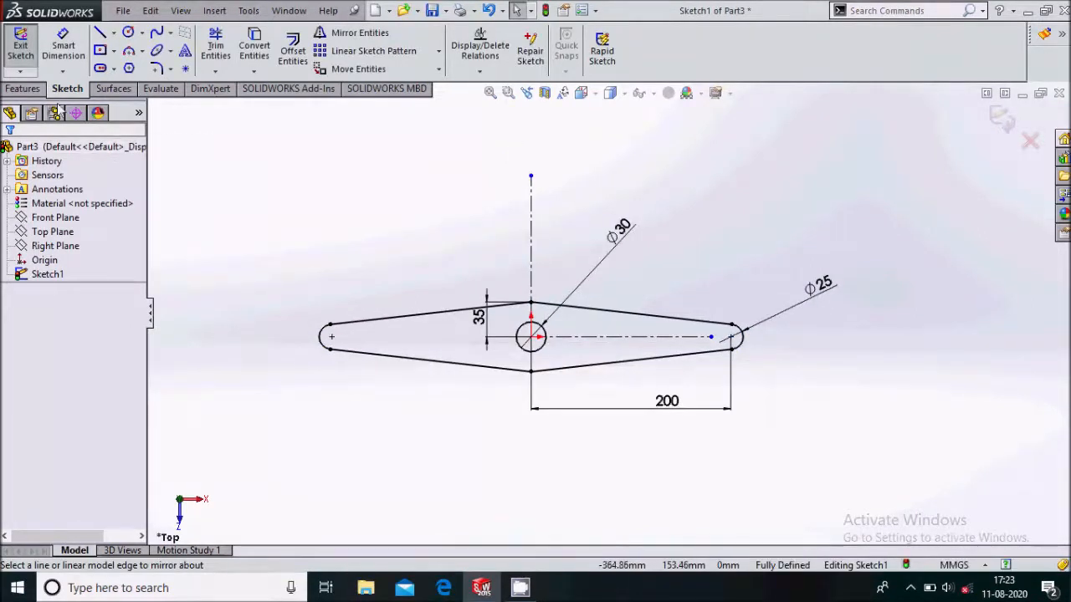
pyautogui.click(25, 89)
pyautogui.click(34, 51)
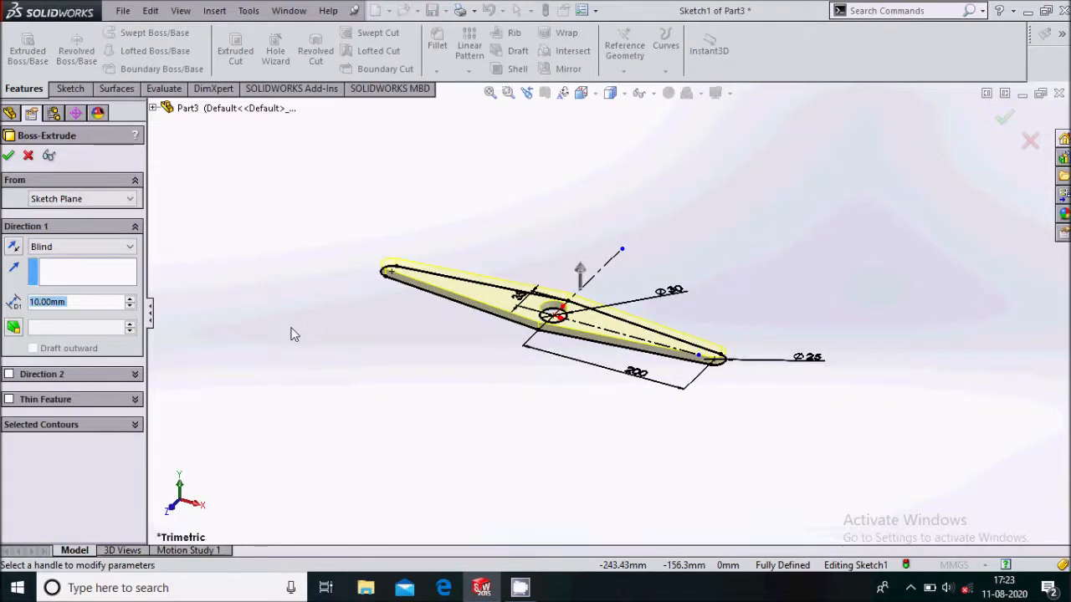
pyautogui.press('BackSpace')
pyautogui.write('10')
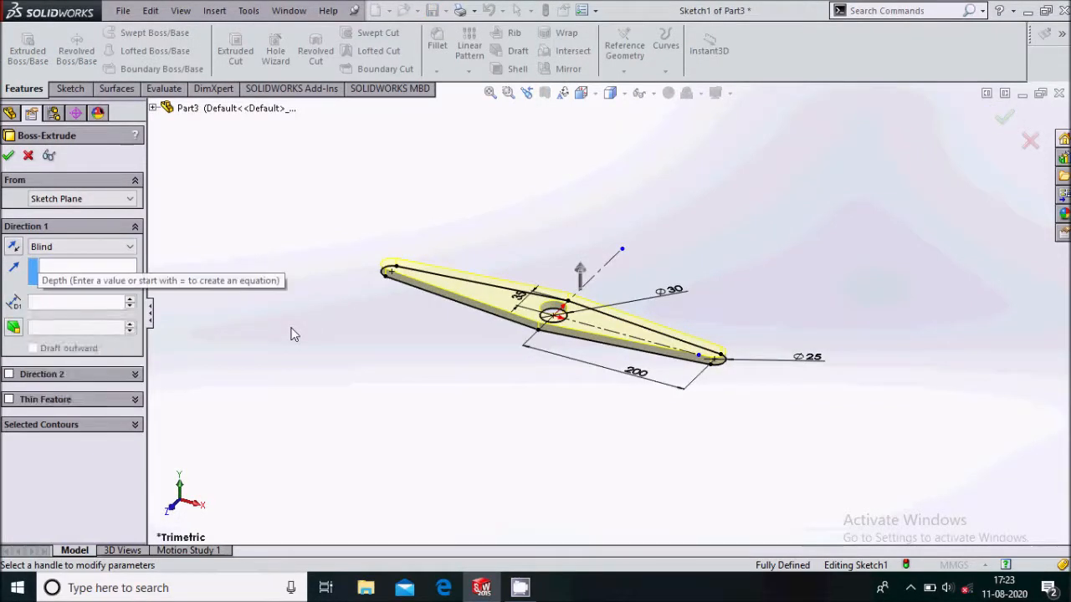
pyautogui.press('Return')
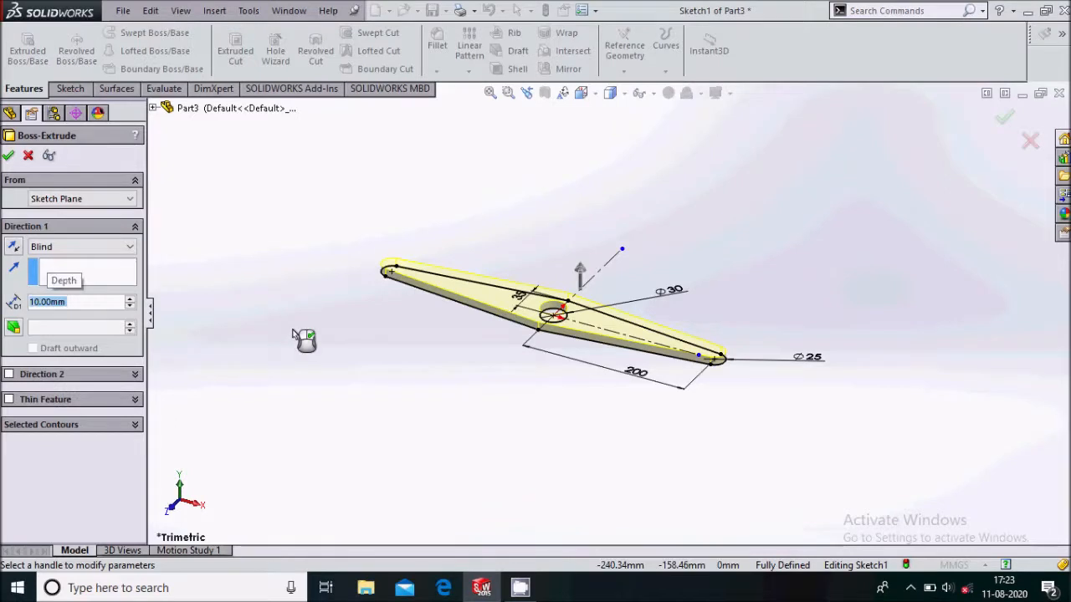
pyautogui.rightClick(390, 379)
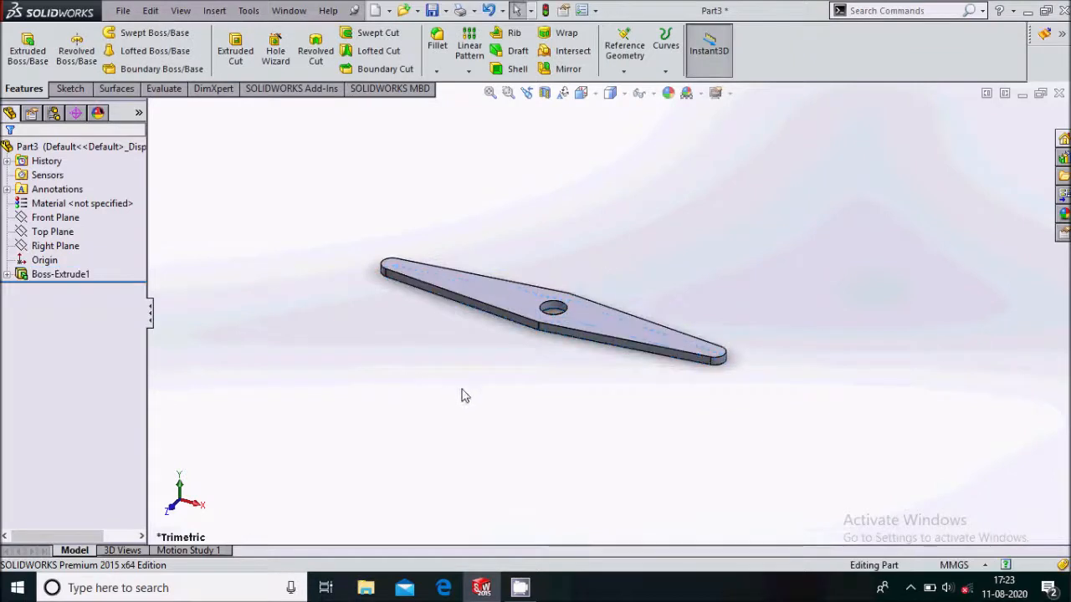
# Sketch two circles on the beam's flat face, centred on the rounded ends, with radii of about 6.7 mm (left) and 5.6 mm (right)
pyautogui.click(605, 319)
pyautogui.click(666, 268)
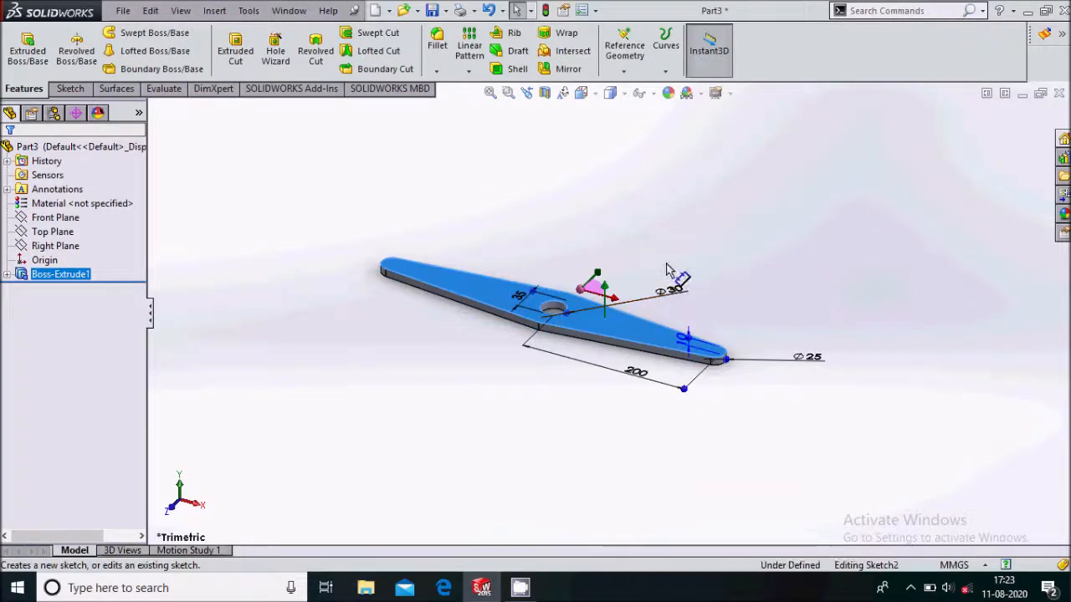
pyautogui.click(582, 93)
pyautogui.click(662, 171)
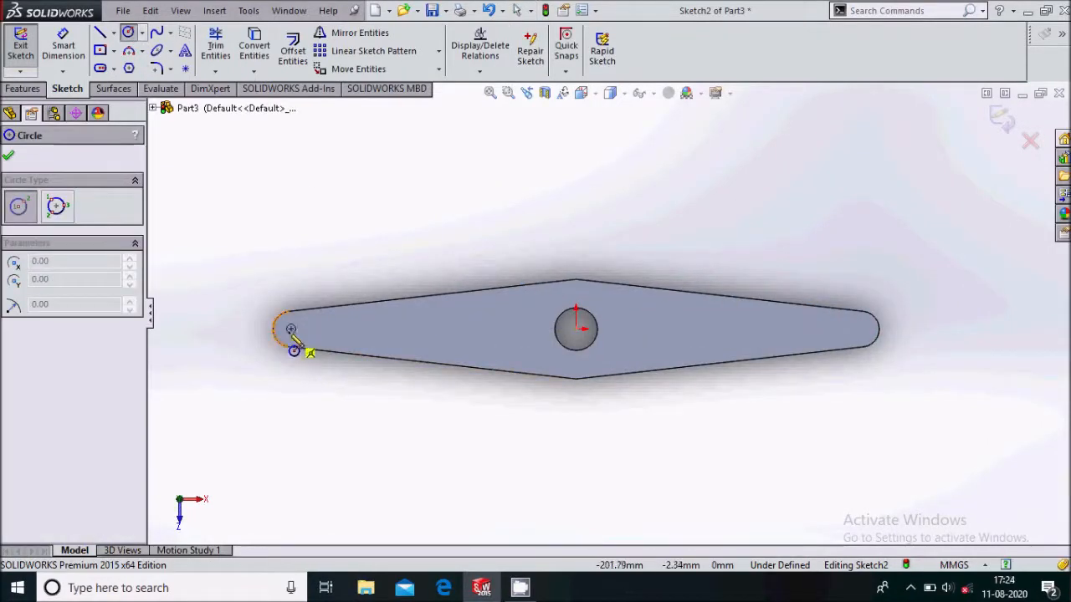
pyautogui.click(291, 328)
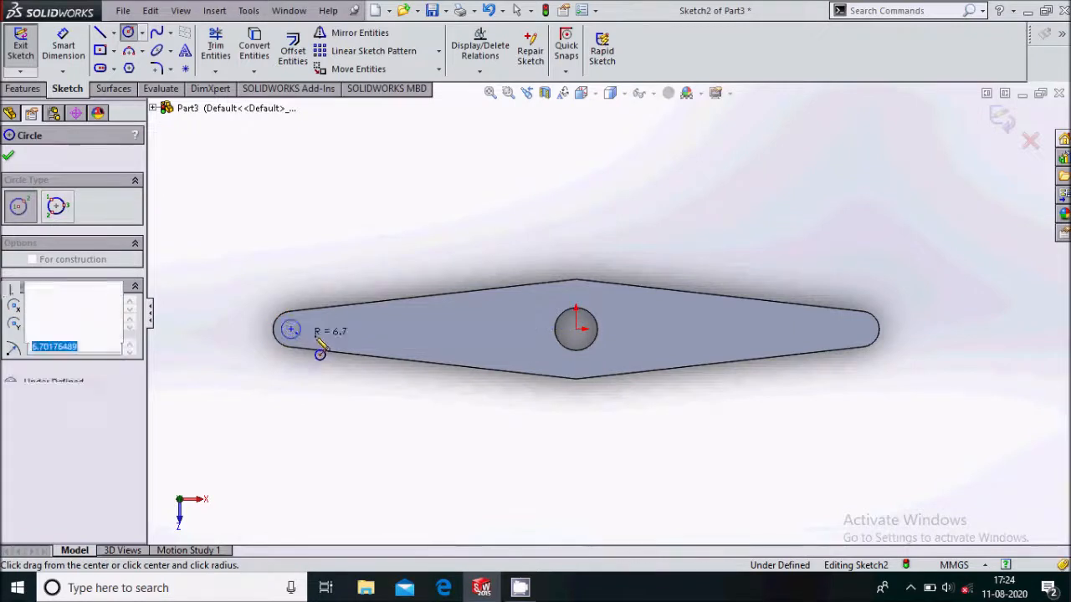
pyautogui.click(296, 337)
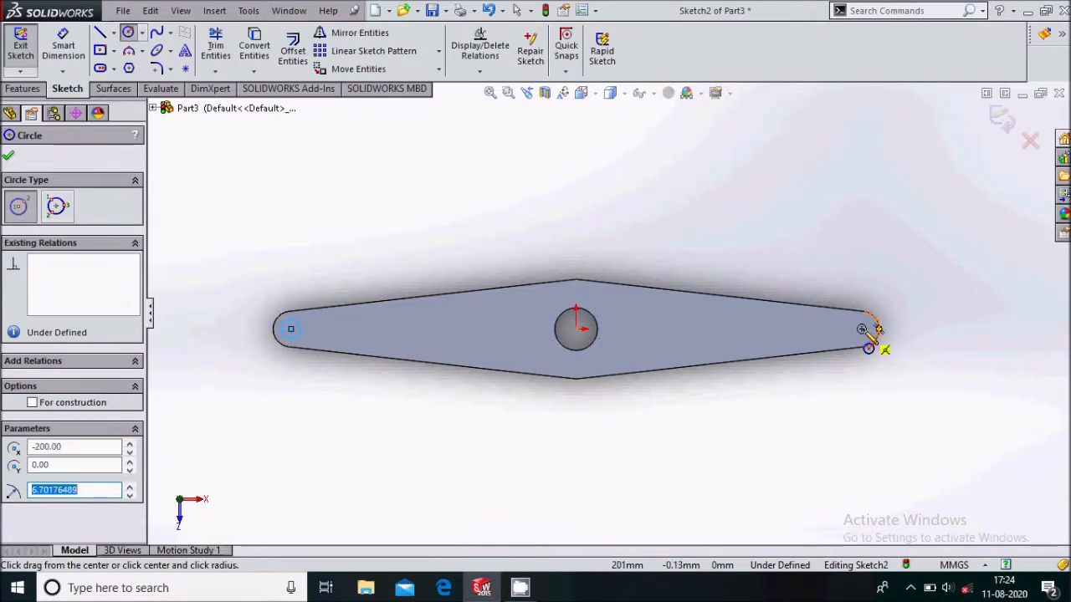
pyautogui.click(861, 328)
pyautogui.click(872, 353)
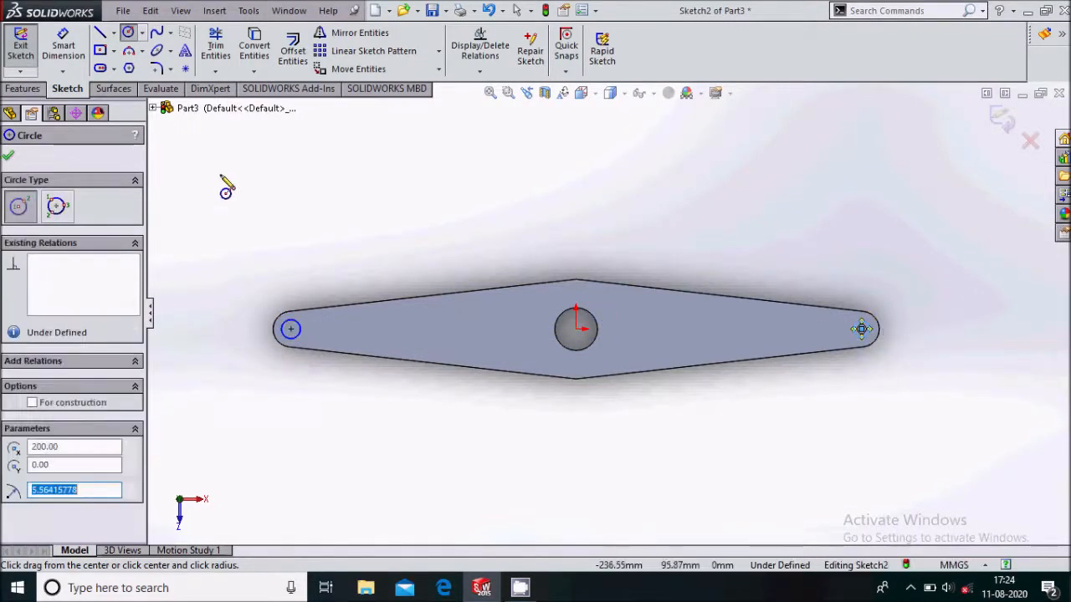
# Dimension both end circles to a diameter of 10 mm
pyautogui.click(62, 46)
pyautogui.click(303, 328)
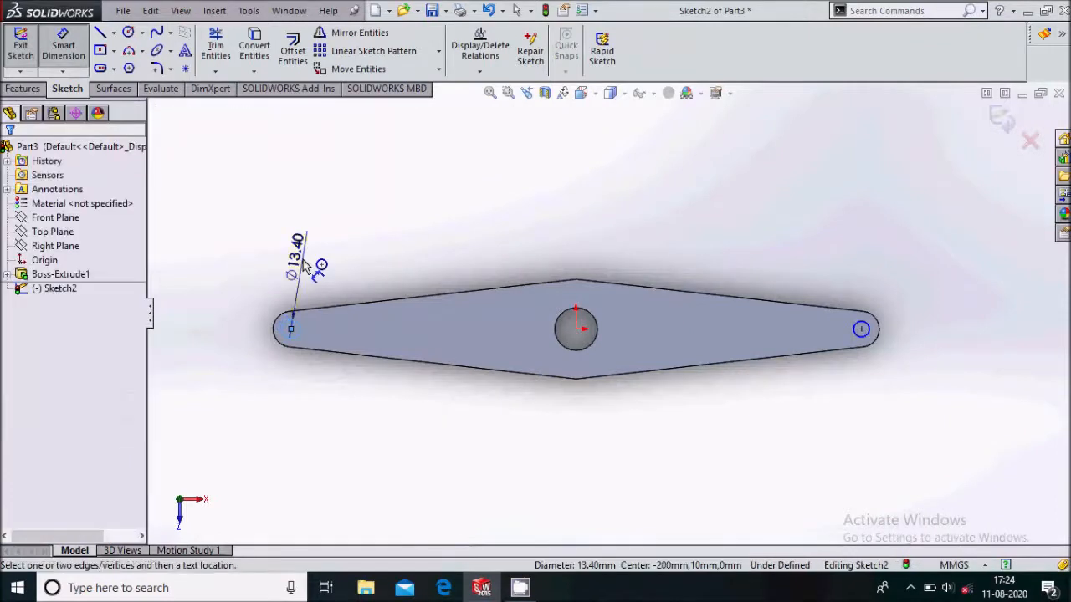
pyautogui.click(306, 269)
pyautogui.write('10')
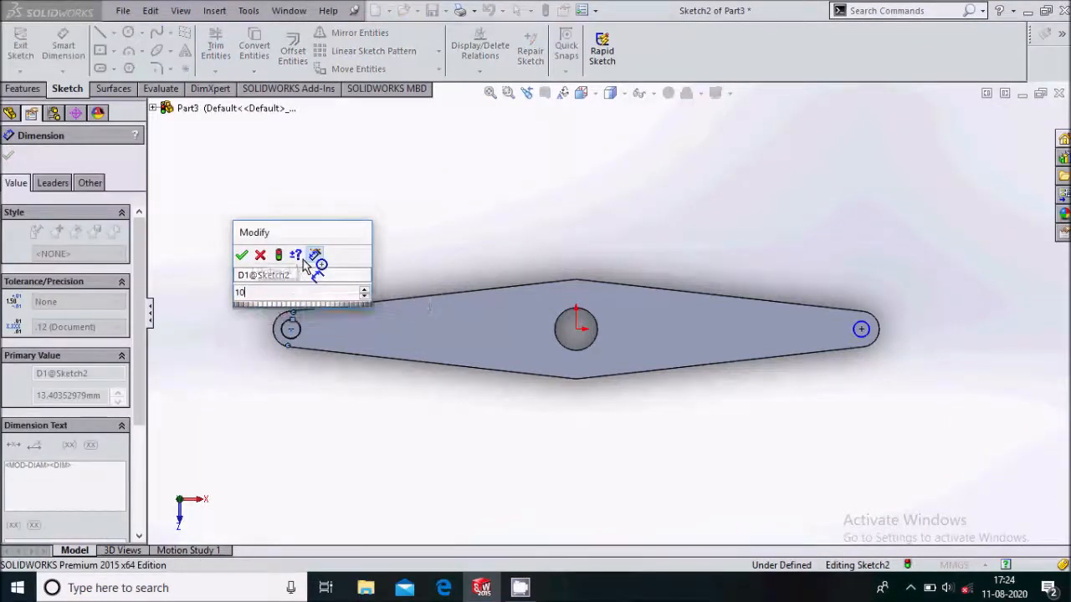
pyautogui.press('Return')
pyautogui.click(865, 329)
pyautogui.click(888, 297)
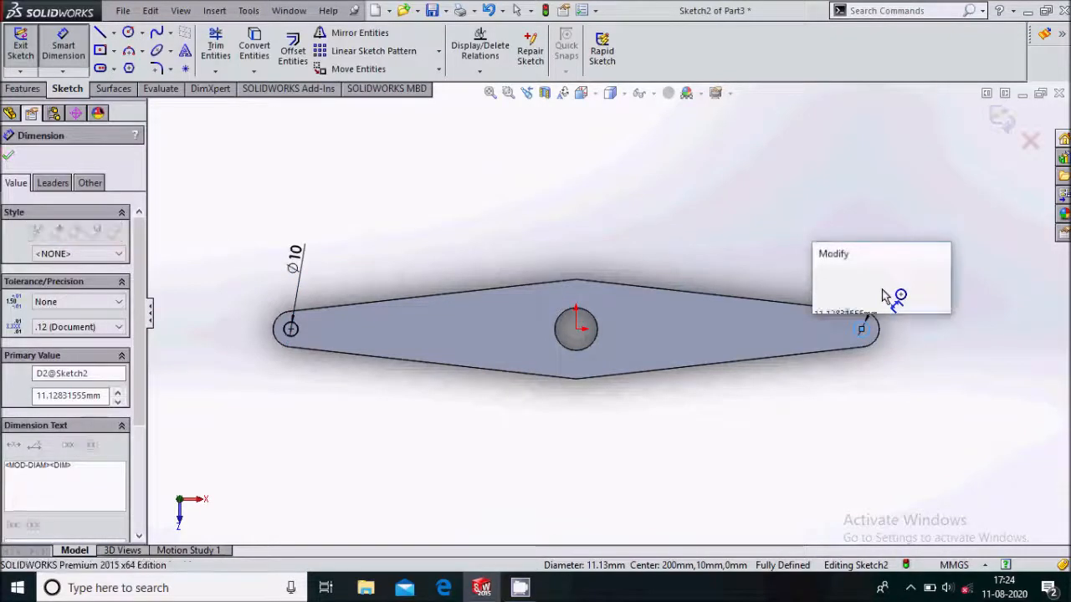
pyautogui.write('10')
pyautogui.press('Return')
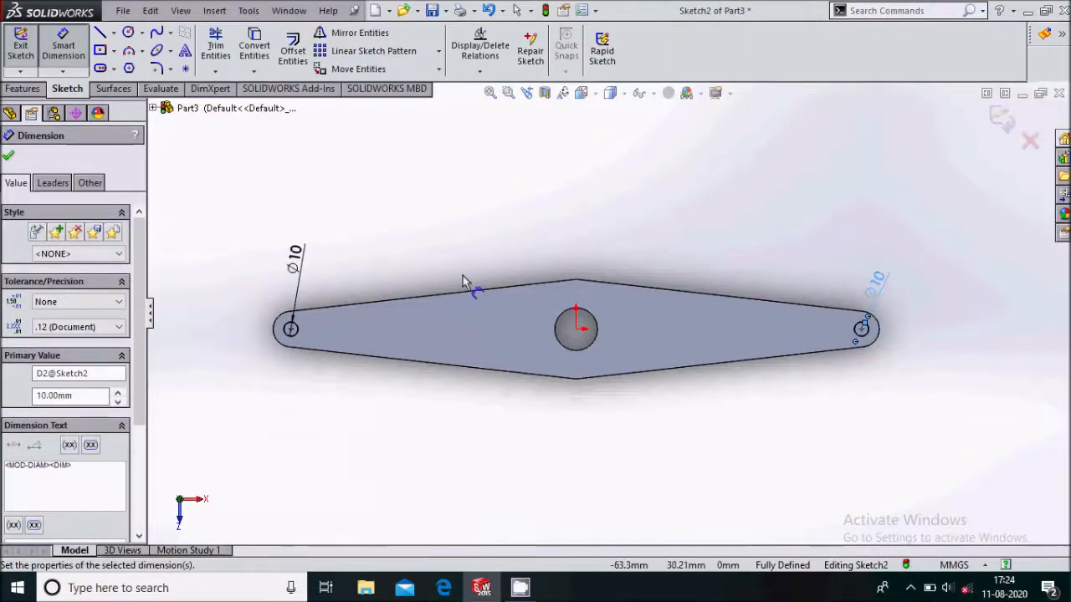
pyautogui.click(10, 158)
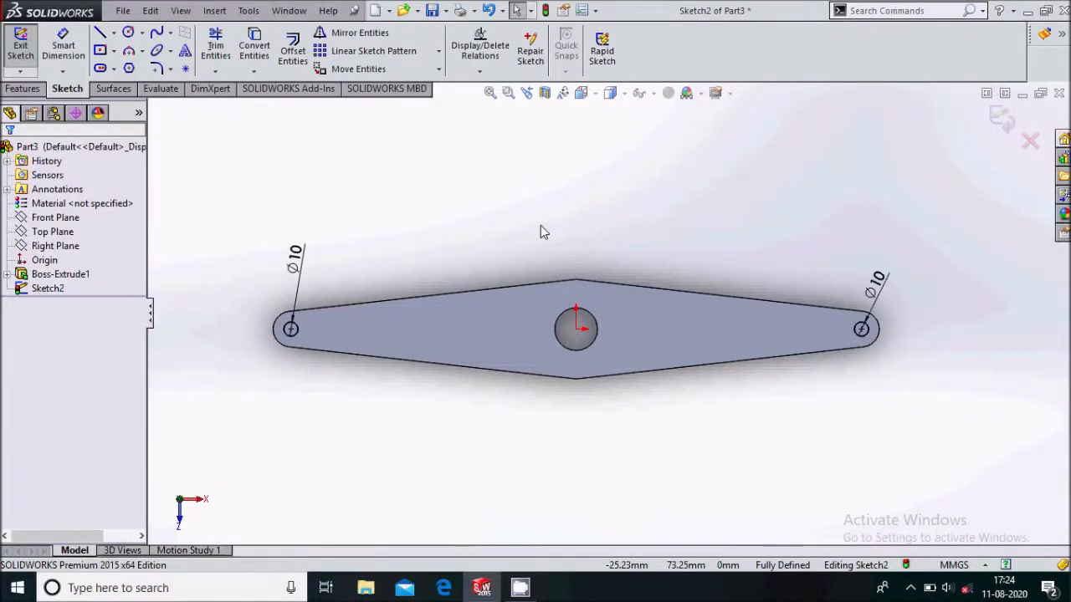
# Extrude both end circles 10 mm outward as pins merged with the beam
pyautogui.click(26, 89)
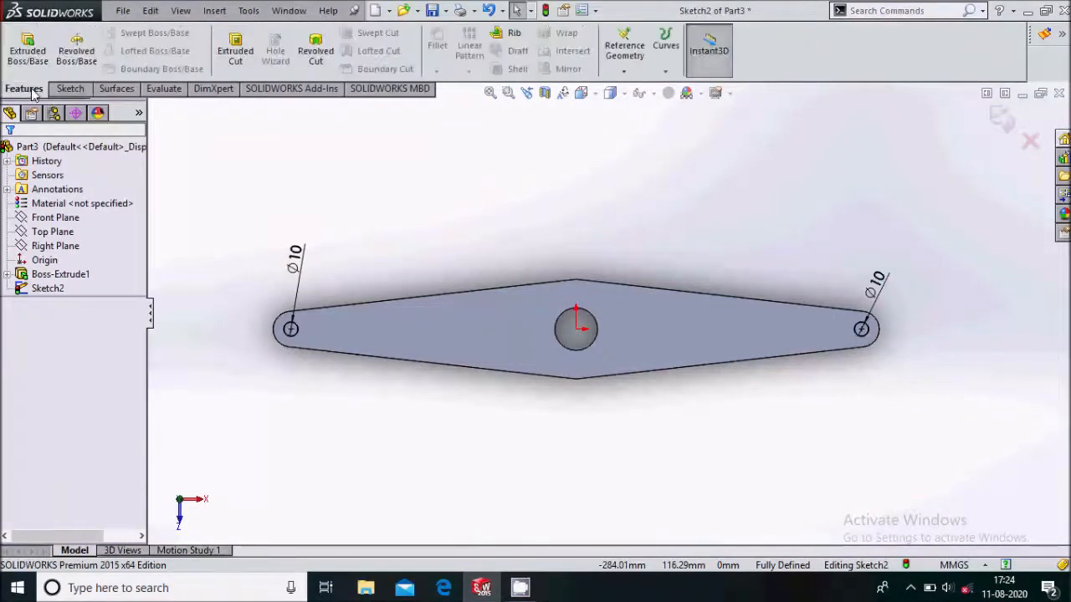
pyautogui.click(30, 65)
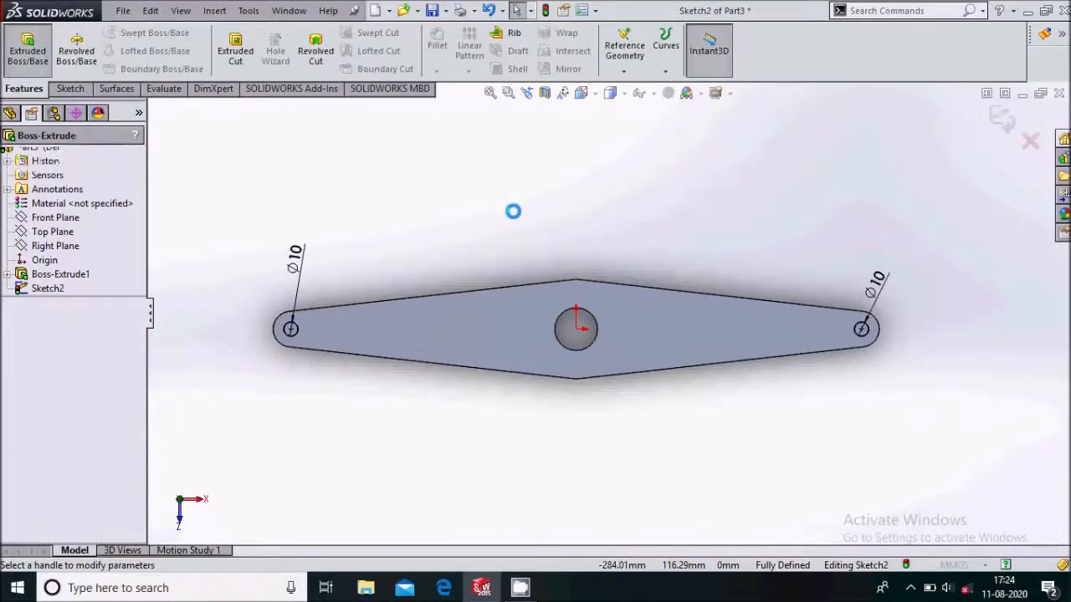
pyautogui.moveTo(624, 213); pyautogui.dragTo(595, 270, button='middle')
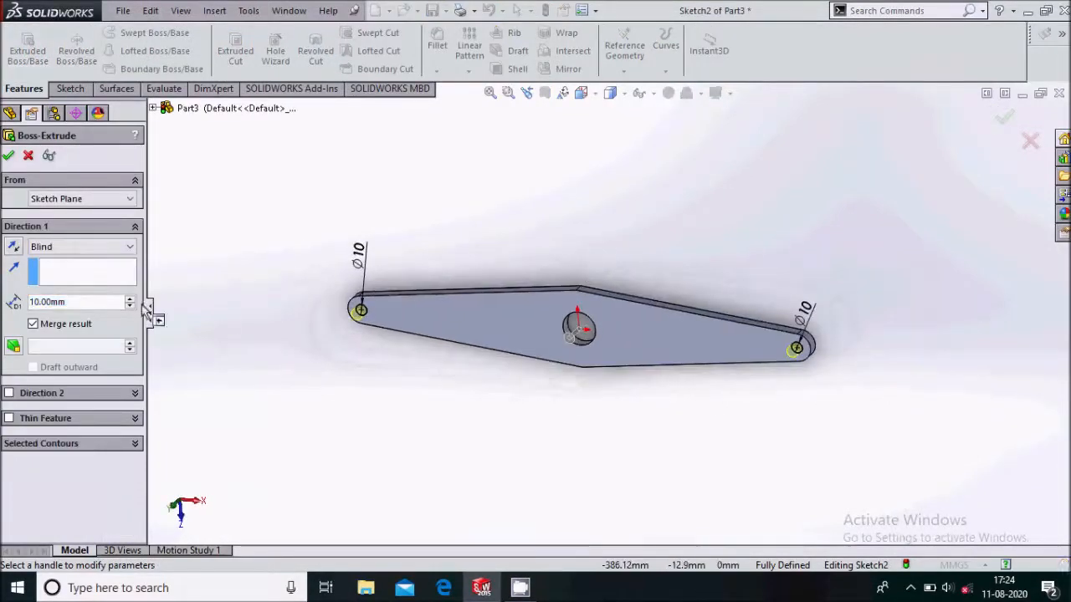
pyautogui.click(8, 157)
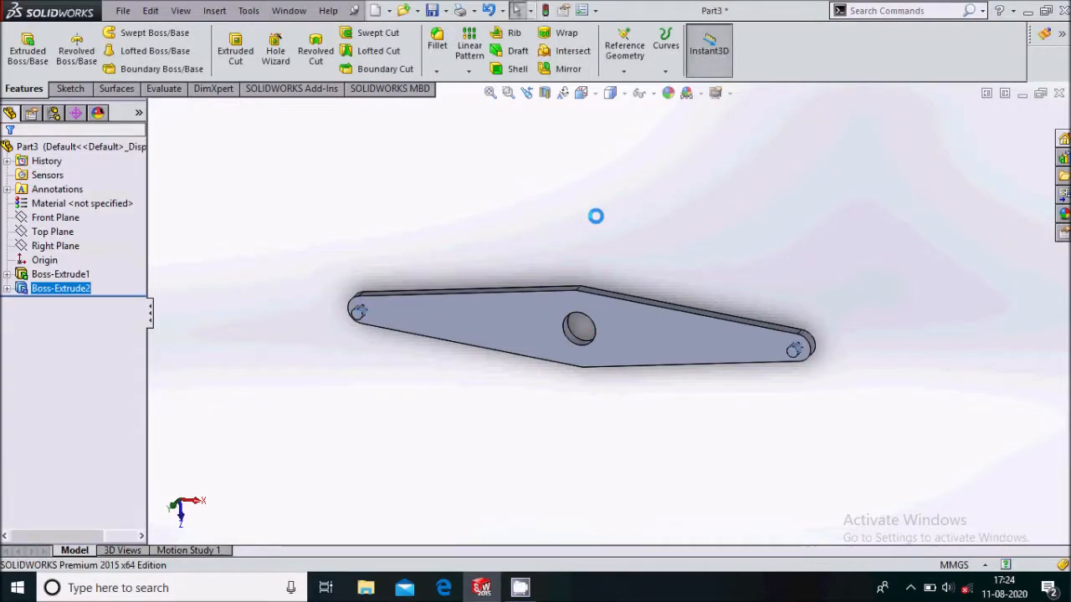
# Save the part as lever in the beam mech folder and close it
pyautogui.moveTo(629, 207); pyautogui.dragTo(684, 274, button='middle')
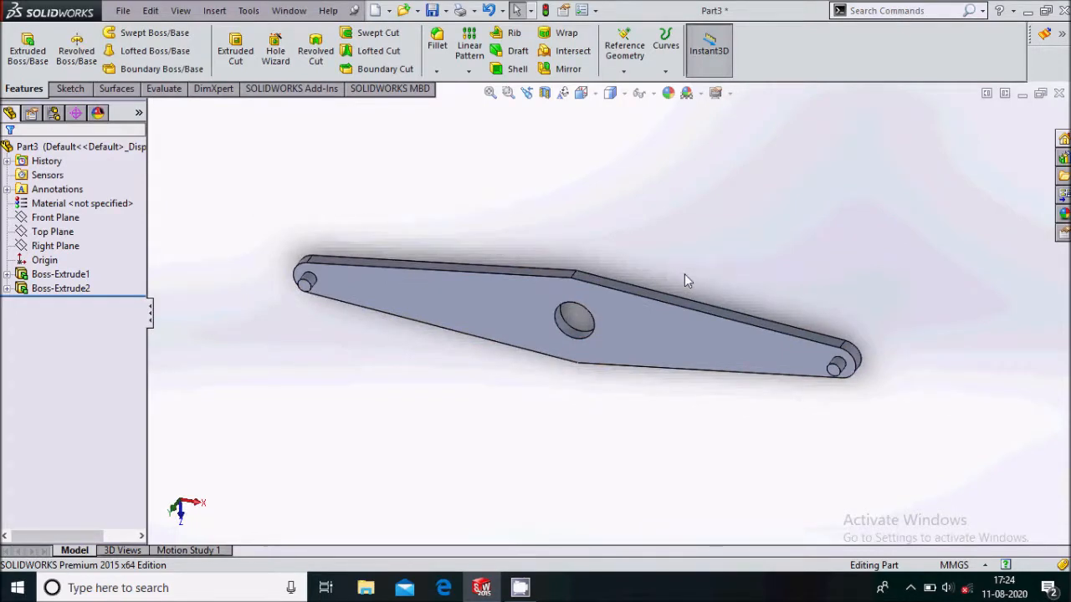
pyautogui.hotkey('ctrl', 's')
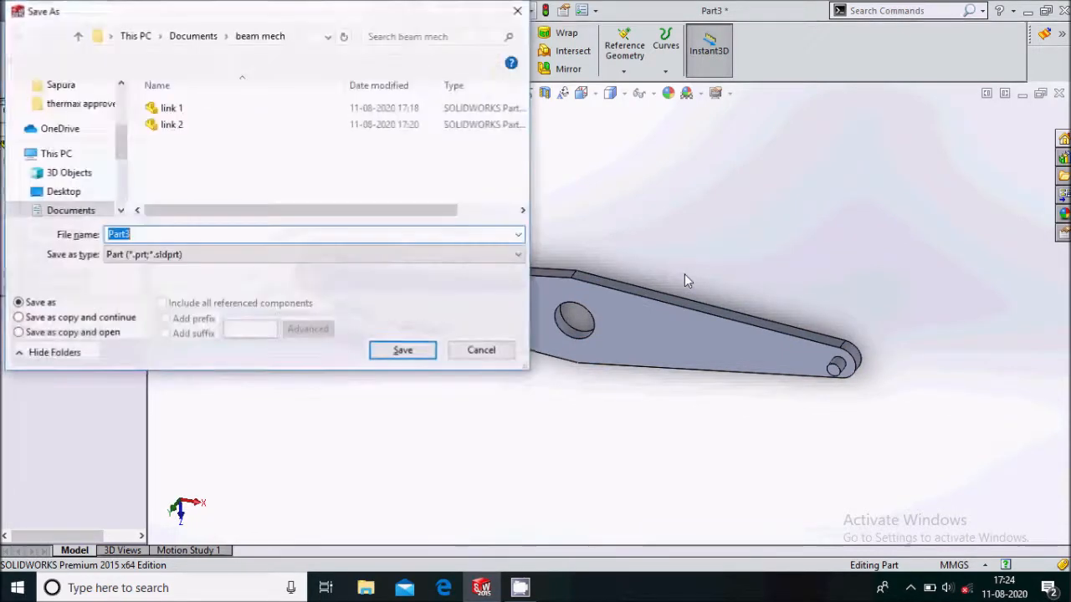
pyautogui.press('BackSpace')
pyautogui.write('lever')
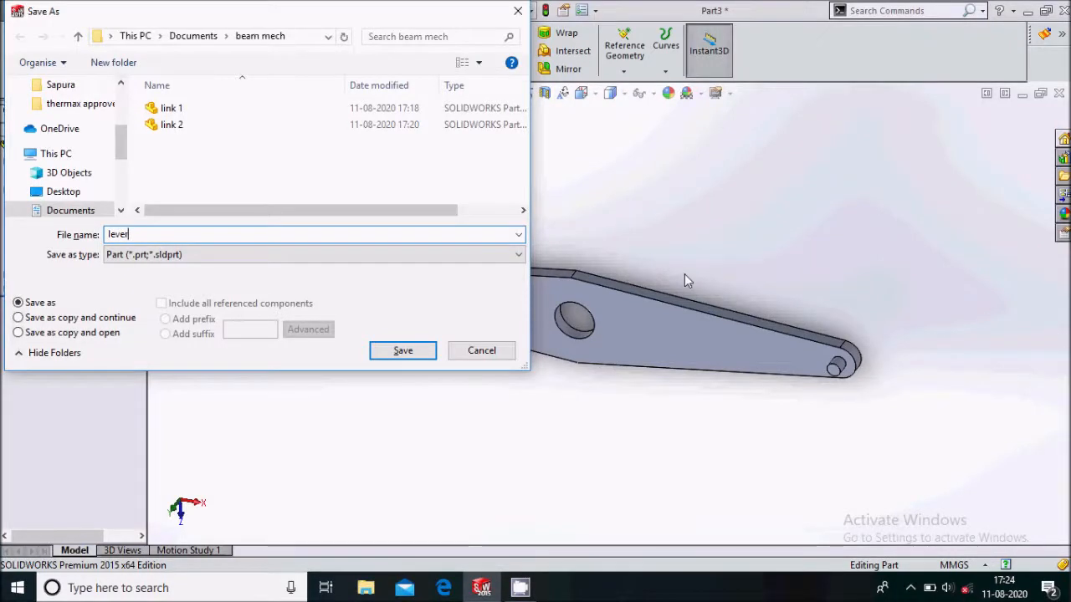
pyautogui.press('Return')
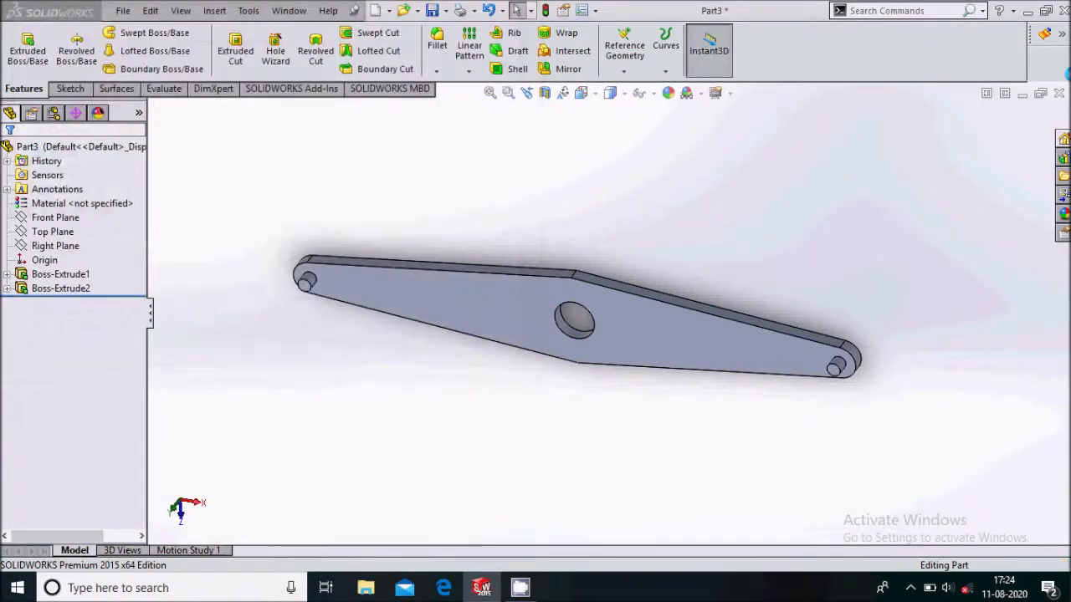
pyautogui.hotkey('ctrl', 'w')
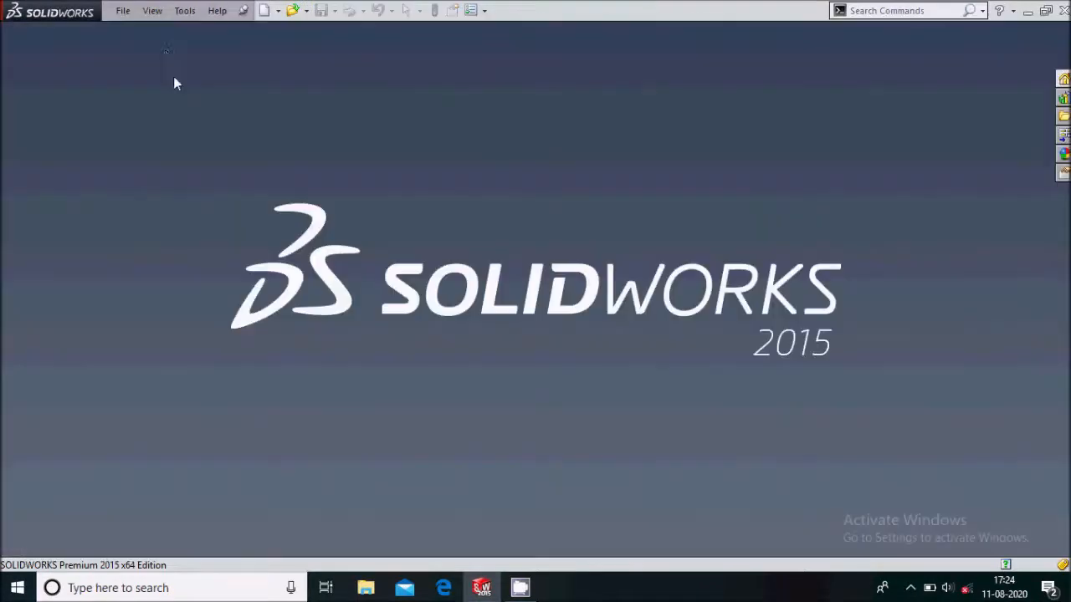
# Create a new part document and start a sketch on the Front Plane
pyautogui.click(123, 10)
pyautogui.click(142, 32)
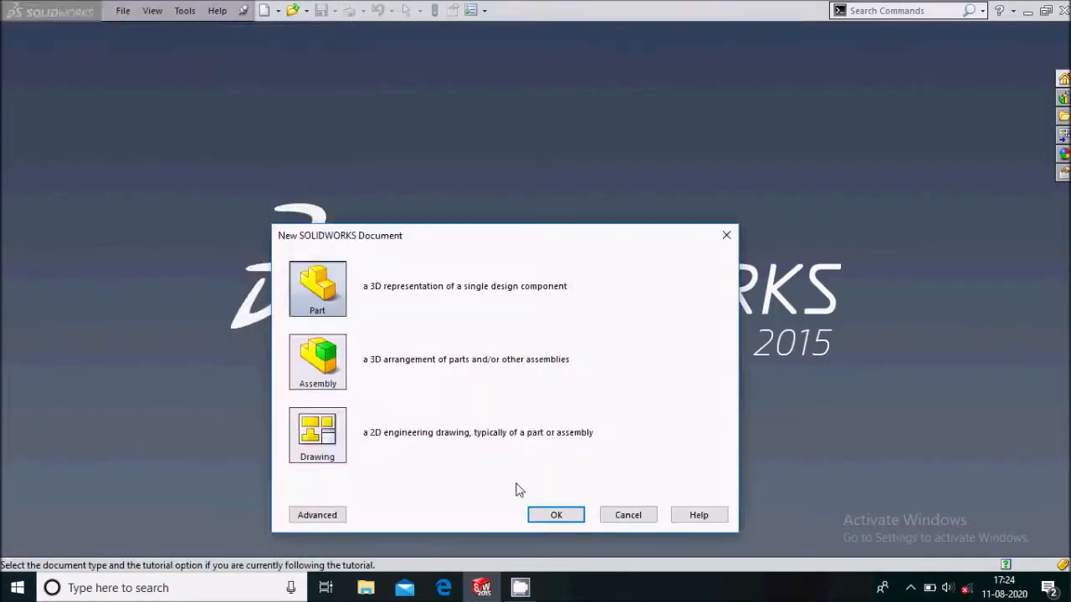
pyautogui.click(550, 514)
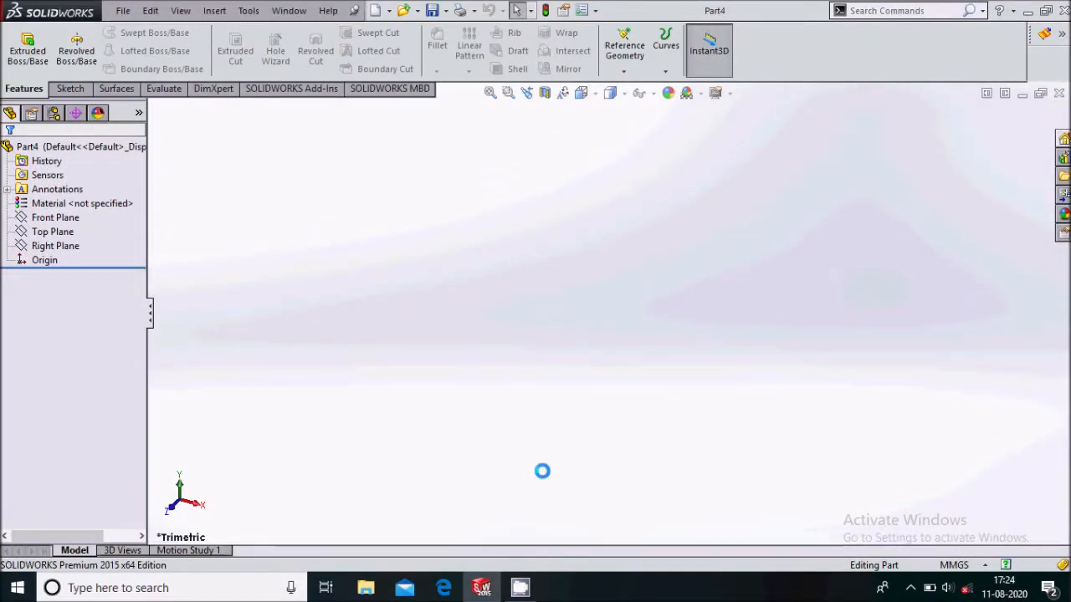
pyautogui.click(57, 221)
pyautogui.click(68, 202)
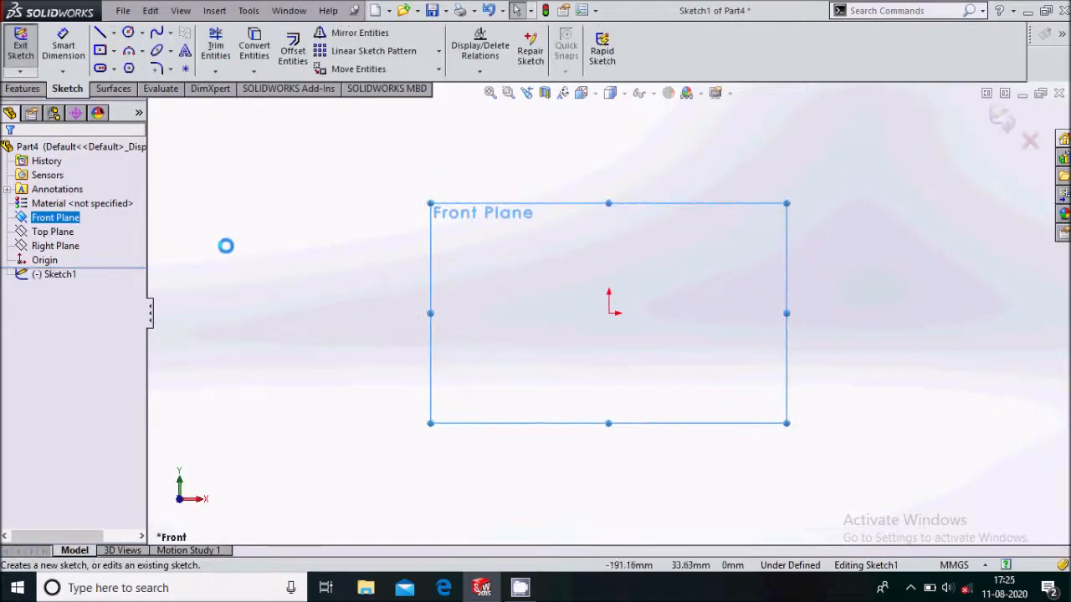
# Sketch two concentric circles centred on the origin, about 69 mm and about 32 mm in diameter
pyautogui.click(128, 31)
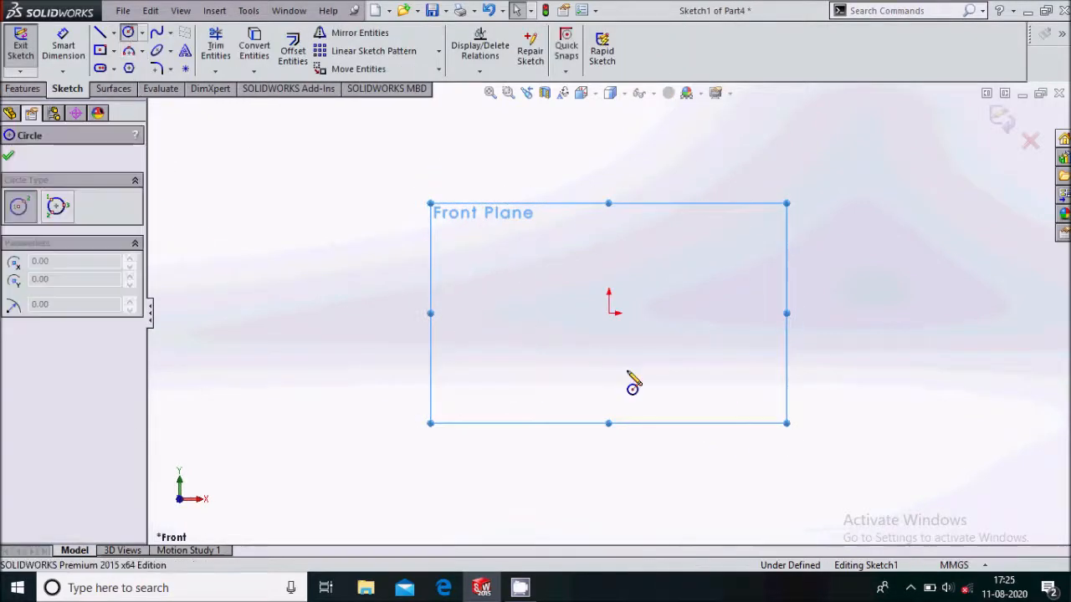
pyautogui.click(609, 313)
pyautogui.click(641, 374)
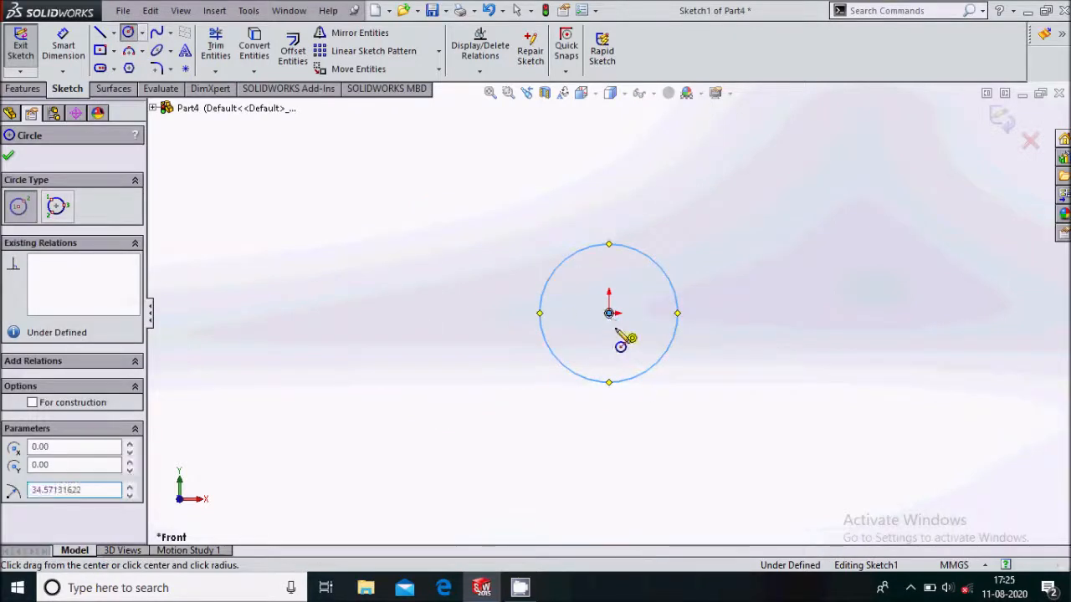
pyautogui.click(609, 313)
pyautogui.click(621, 343)
# Dimension the inner circle to a diameter of 75 mm
pyautogui.click(64, 46)
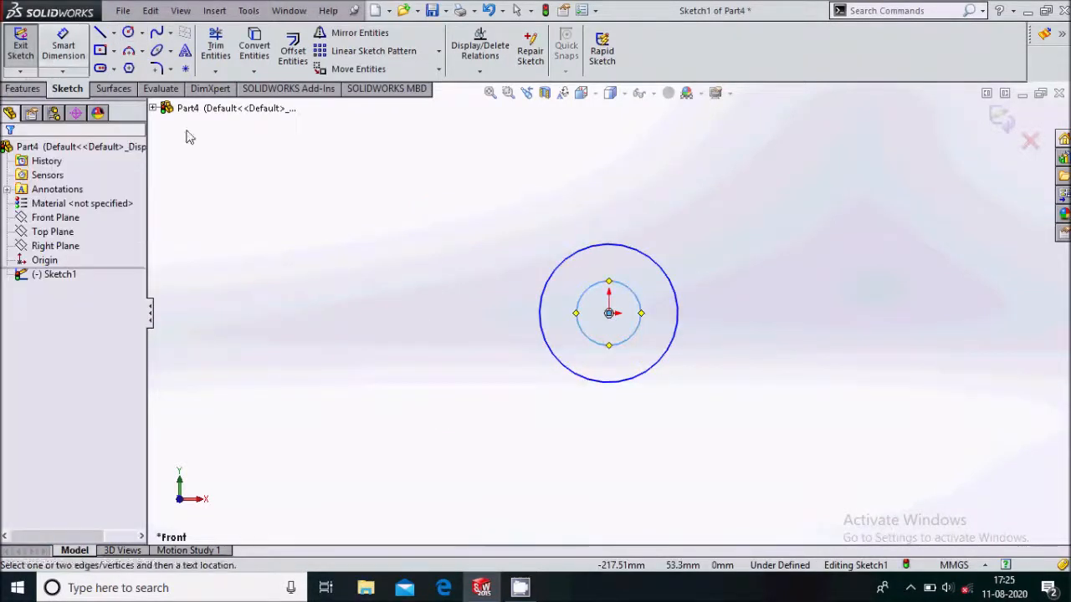
pyautogui.click(628, 346)
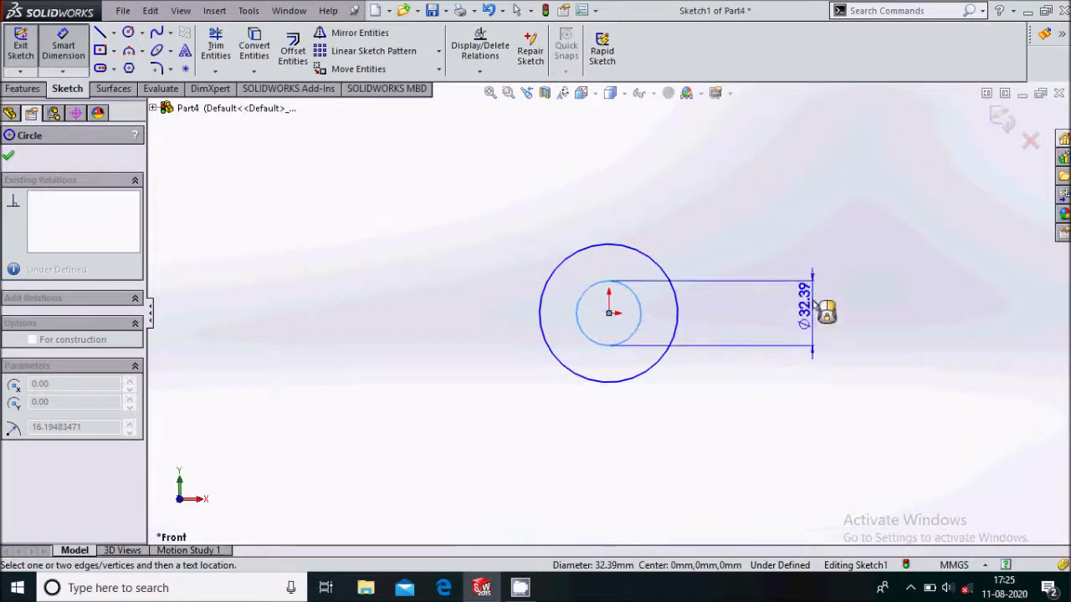
pyautogui.click(816, 292)
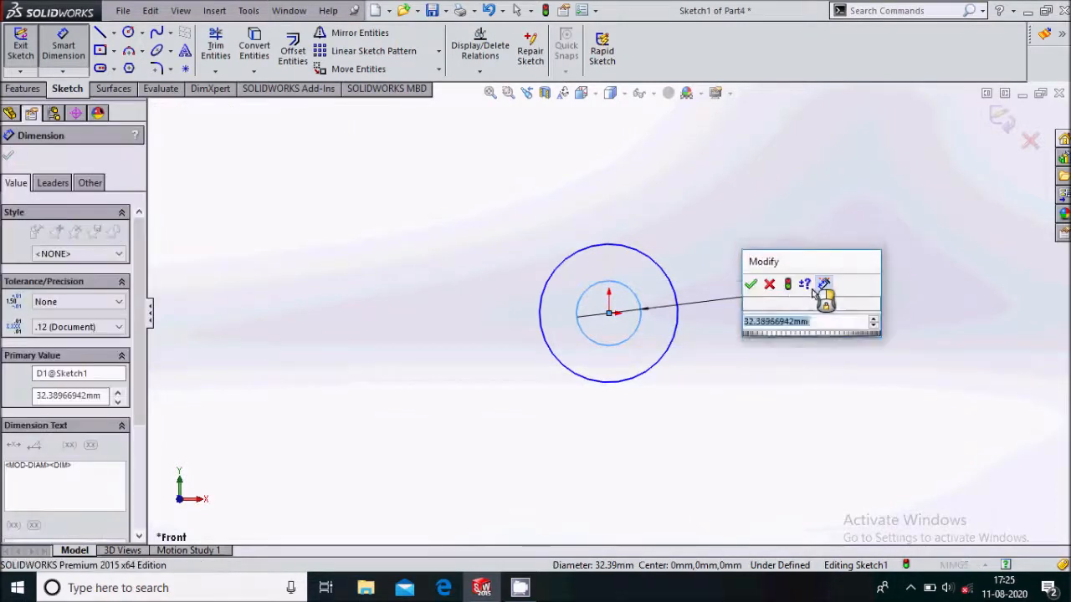
pyautogui.write('15')
pyautogui.press('Return')
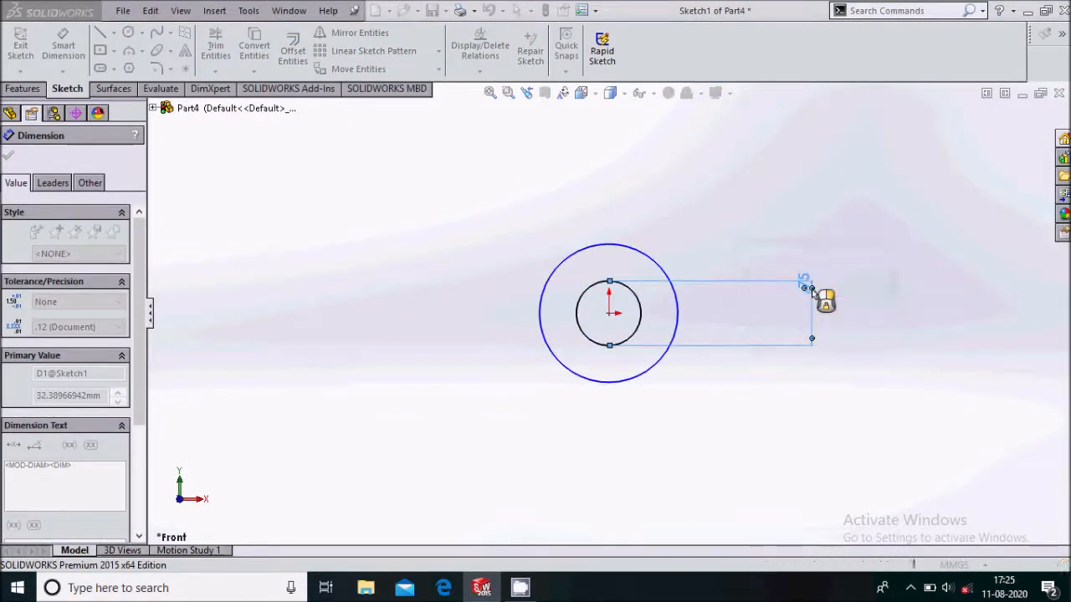
# Dimension the outer circle to a diameter of 85 mm
pyautogui.click(678, 325)
pyautogui.click(732, 312)
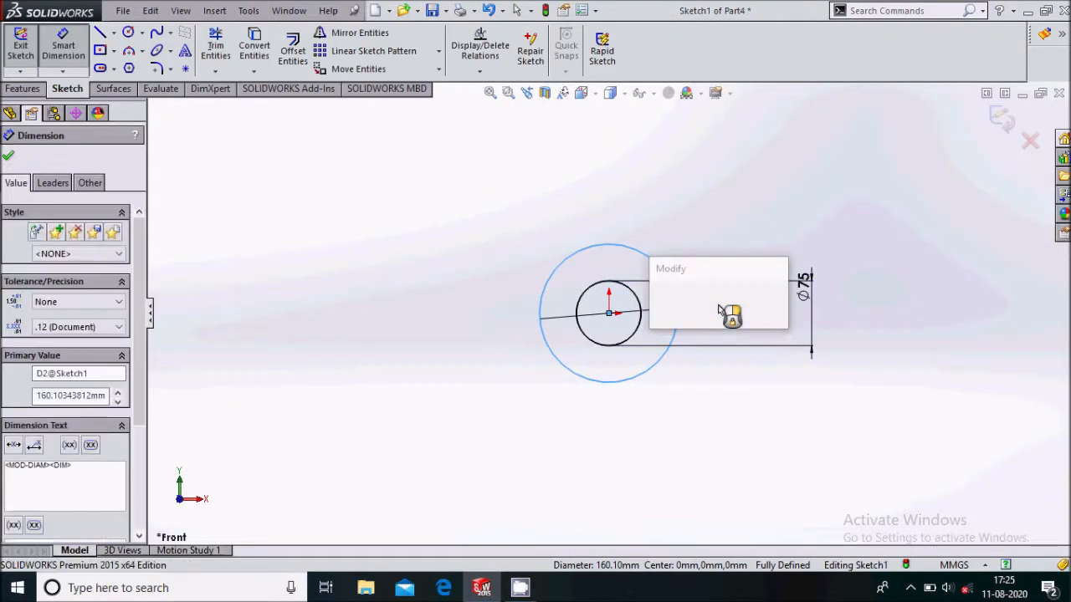
pyautogui.write('85')
pyautogui.press('Return')
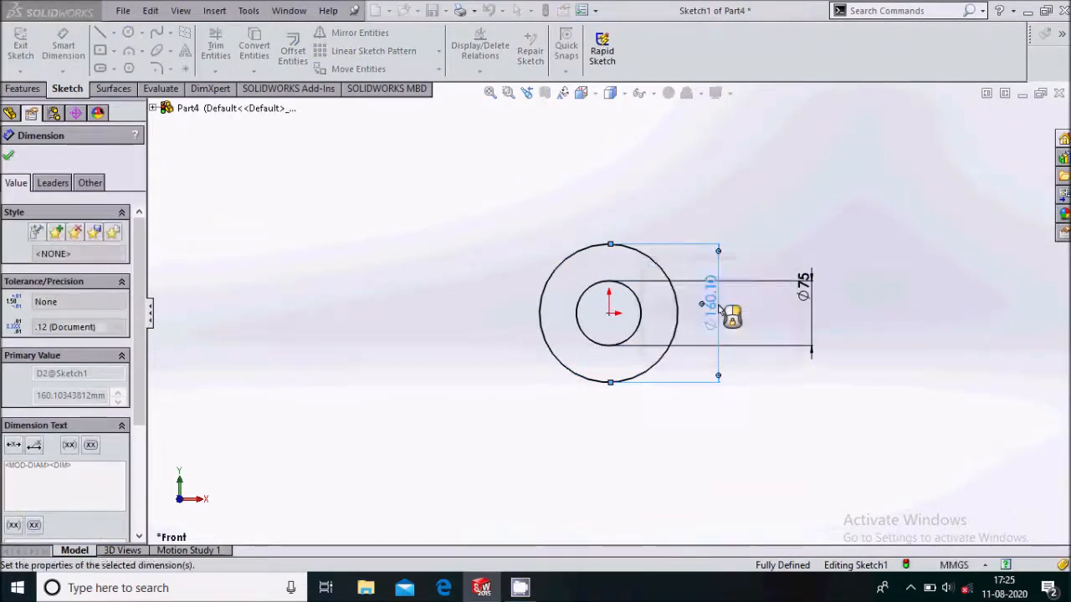
pyautogui.scroll(-1, 674, 303)
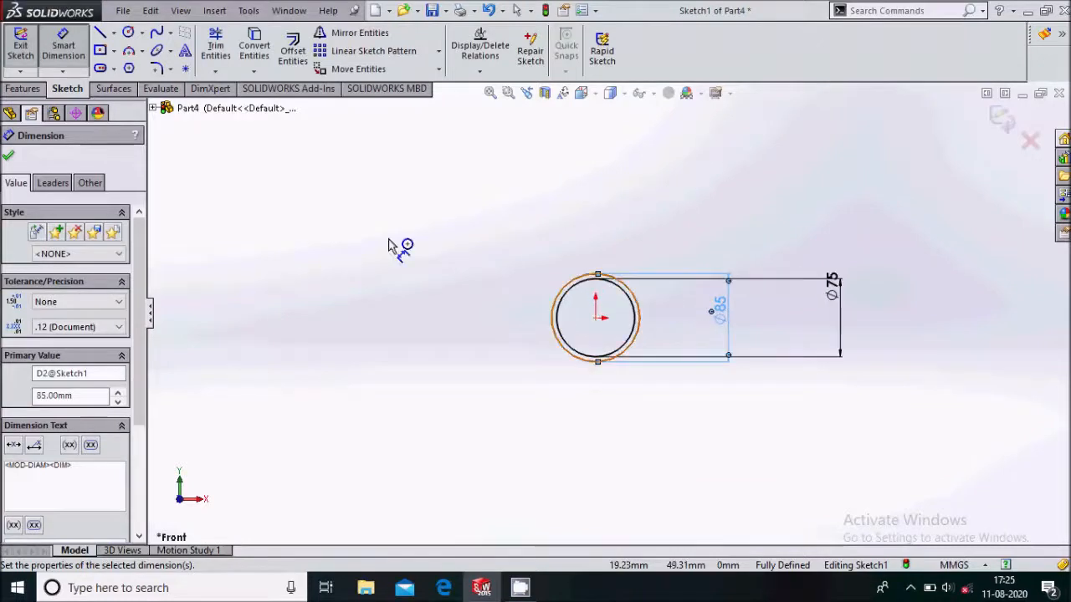
pyautogui.click(8, 158)
# Extrude the ring profile 150 mm with the Mid Plane end condition to form a hollow cylinder
pyautogui.click(22, 89)
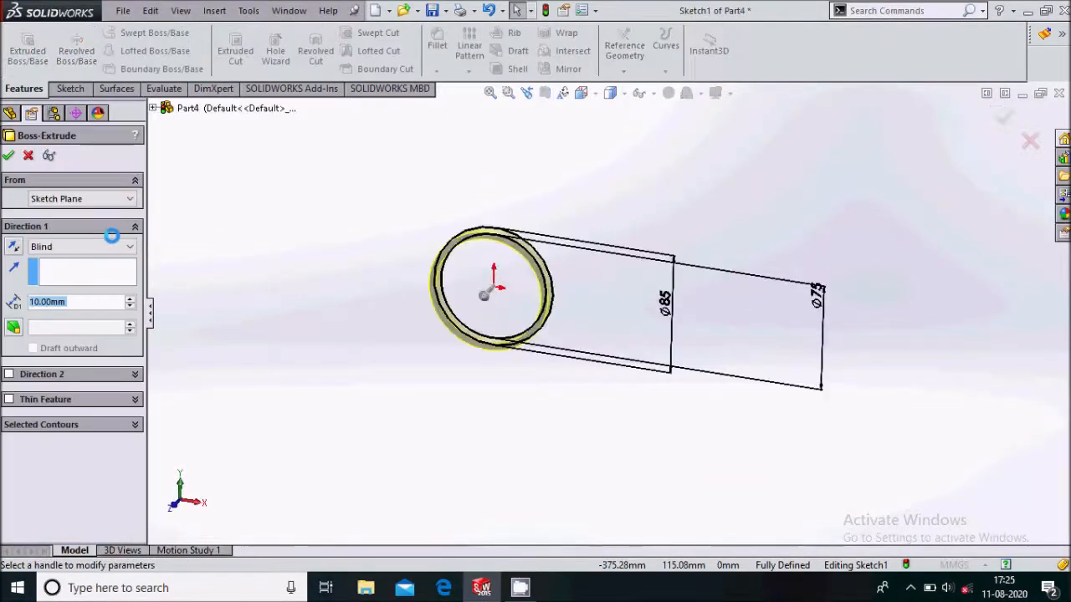
pyautogui.click(108, 247)
pyautogui.click(88, 311)
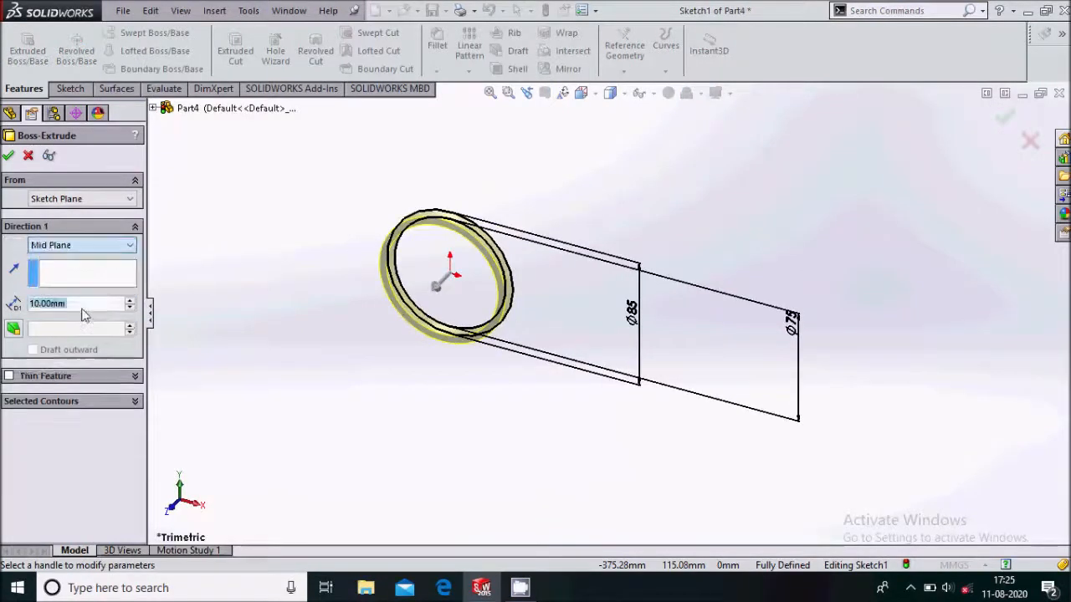
pyautogui.click(82, 307)
pyautogui.write('150')
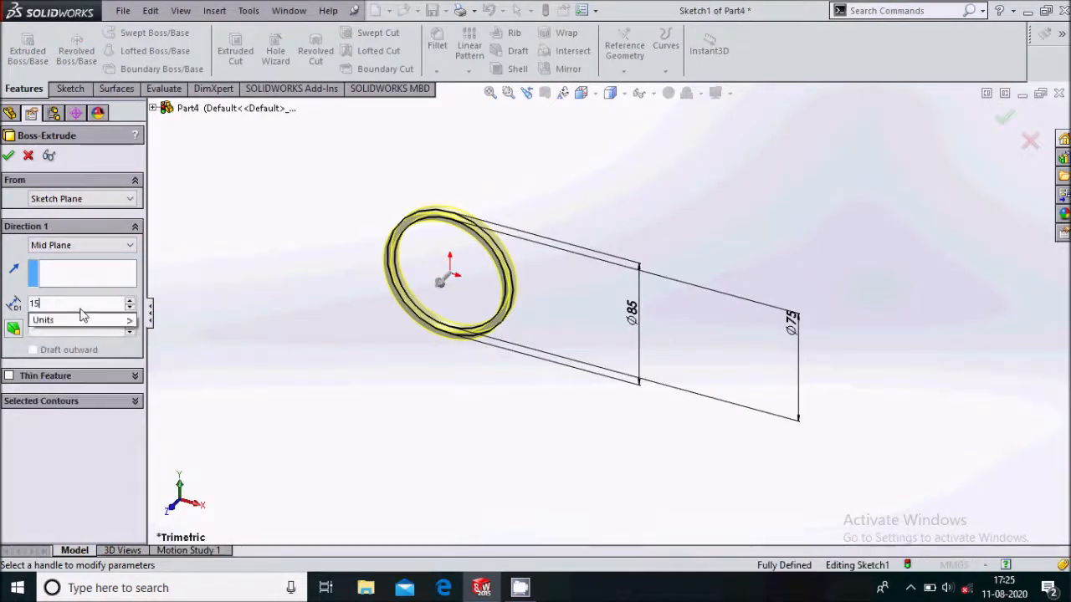
pyautogui.press('Return')
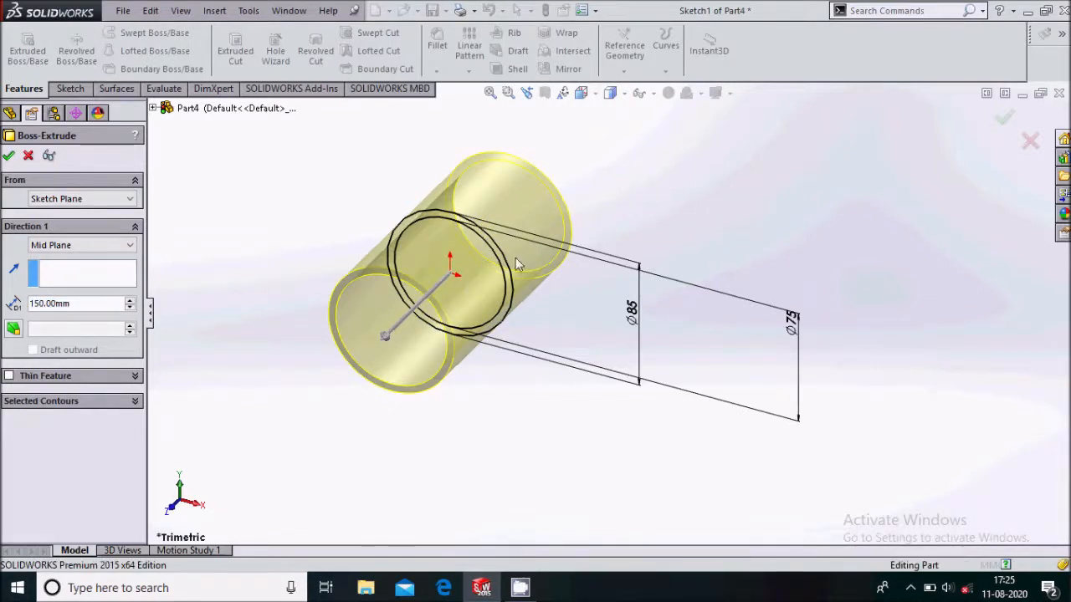
pyautogui.press('Return')
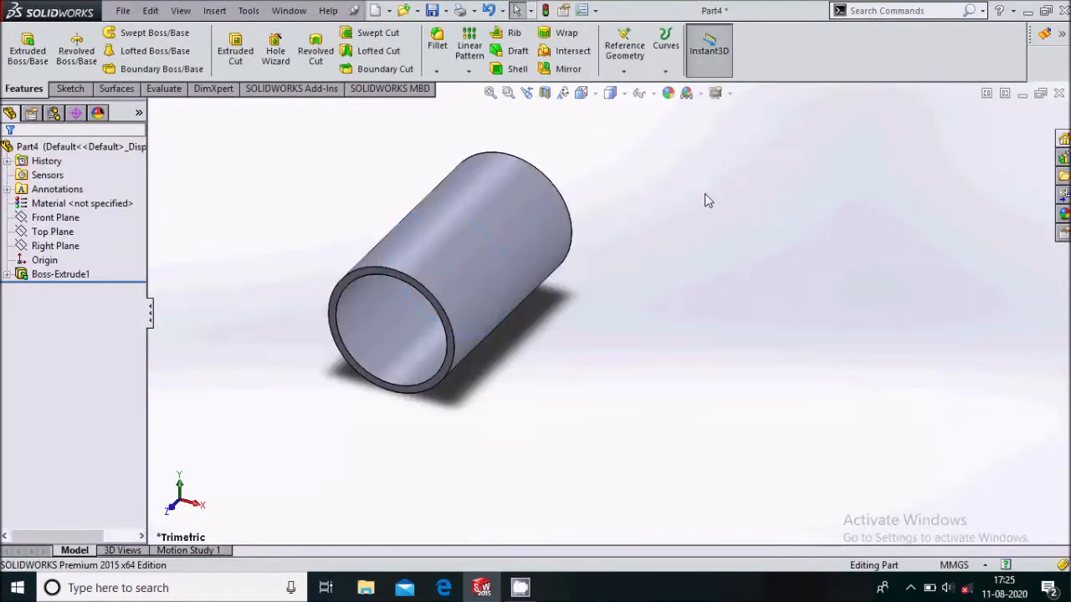
# Save the part as cylinder in the beam mech folder and close it
pyautogui.hotkey('ctrl', 's')
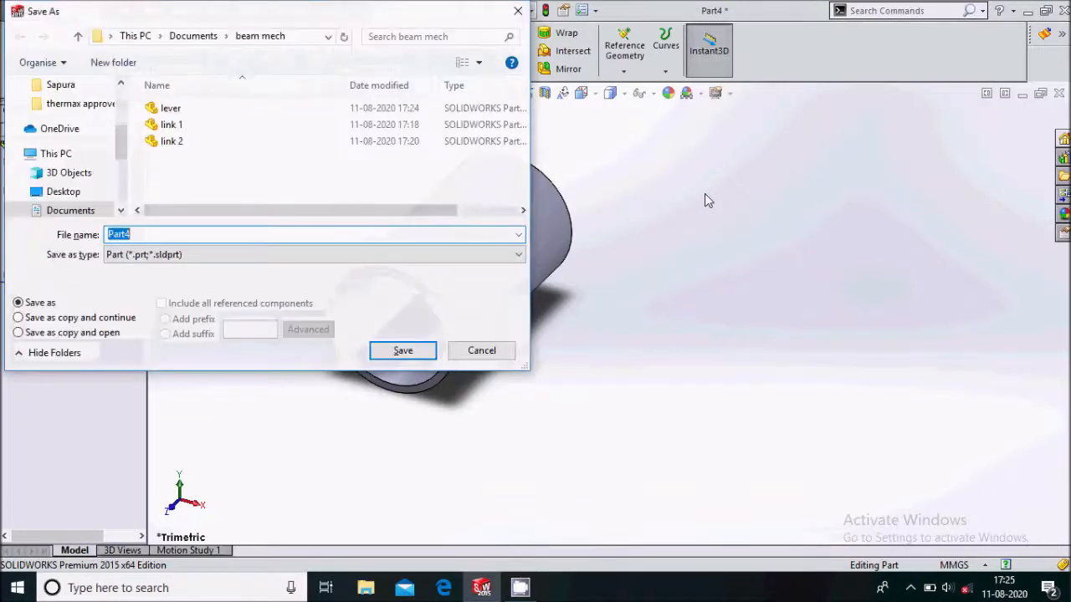
pyautogui.press('BackSpace')
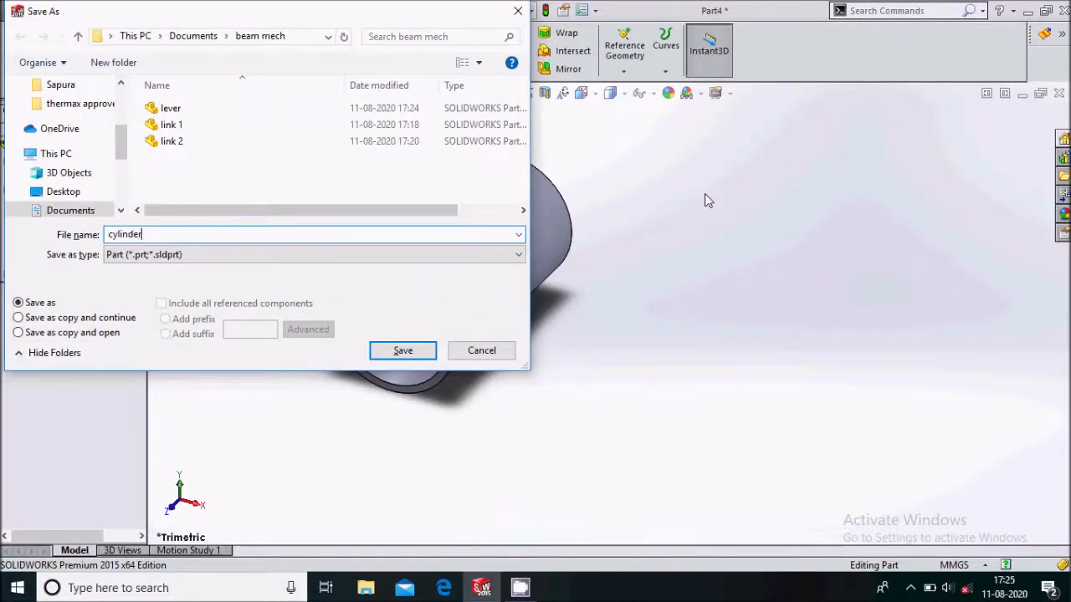
pyautogui.press('Return')
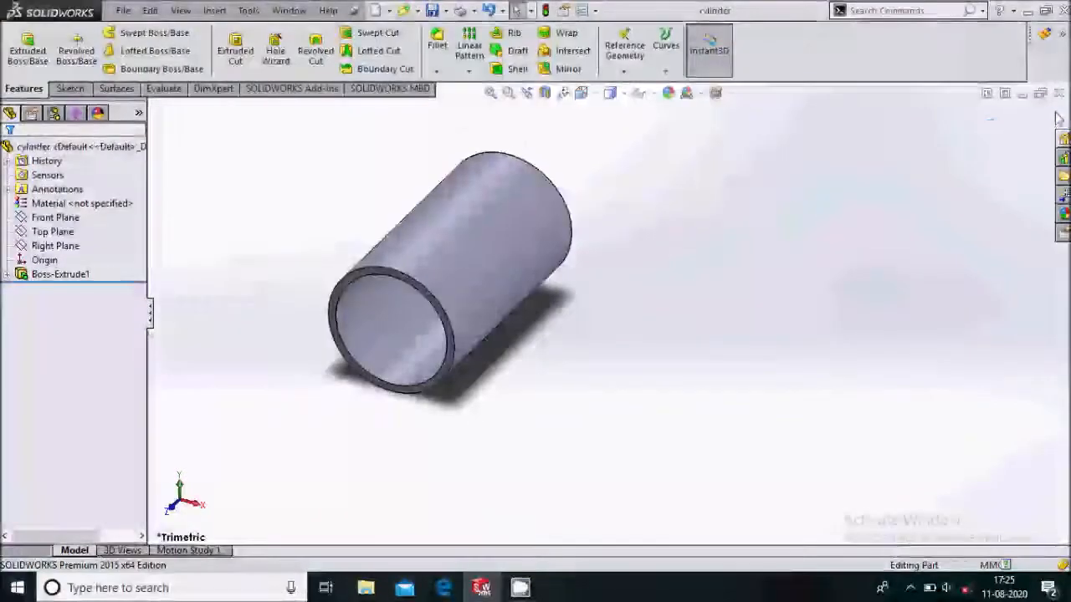
pyautogui.click(1058, 93)
# Create a new part document and start a sketch on the Top Plane
pyautogui.click(123, 11)
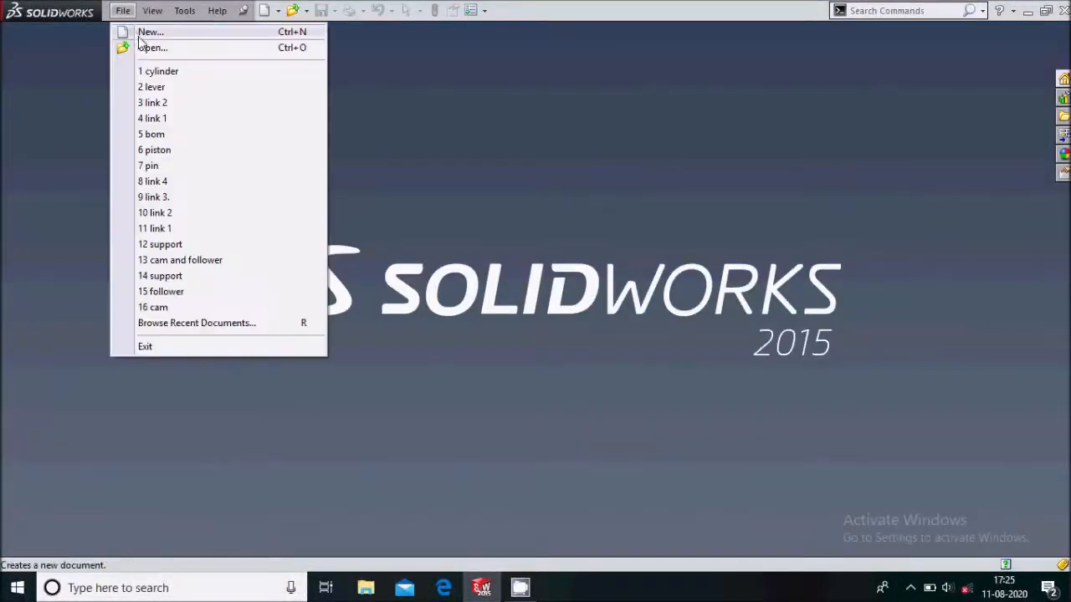
pyautogui.click(144, 32)
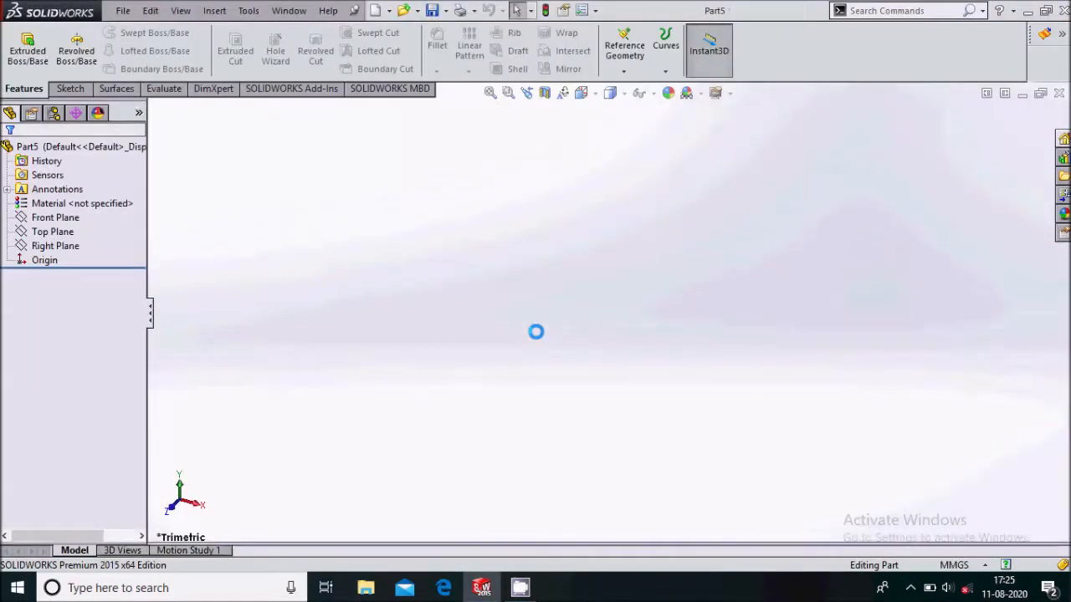
pyautogui.click(73, 232)
pyautogui.click(83, 209)
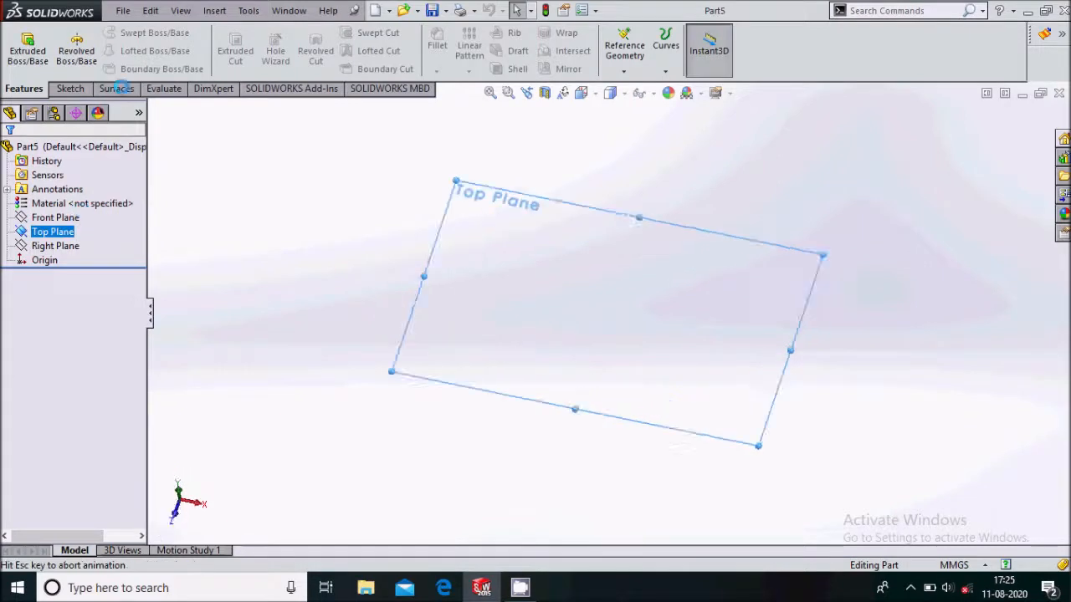
# Sketch a circle about 96 mm in diameter centred on the origin
pyautogui.click(128, 32)
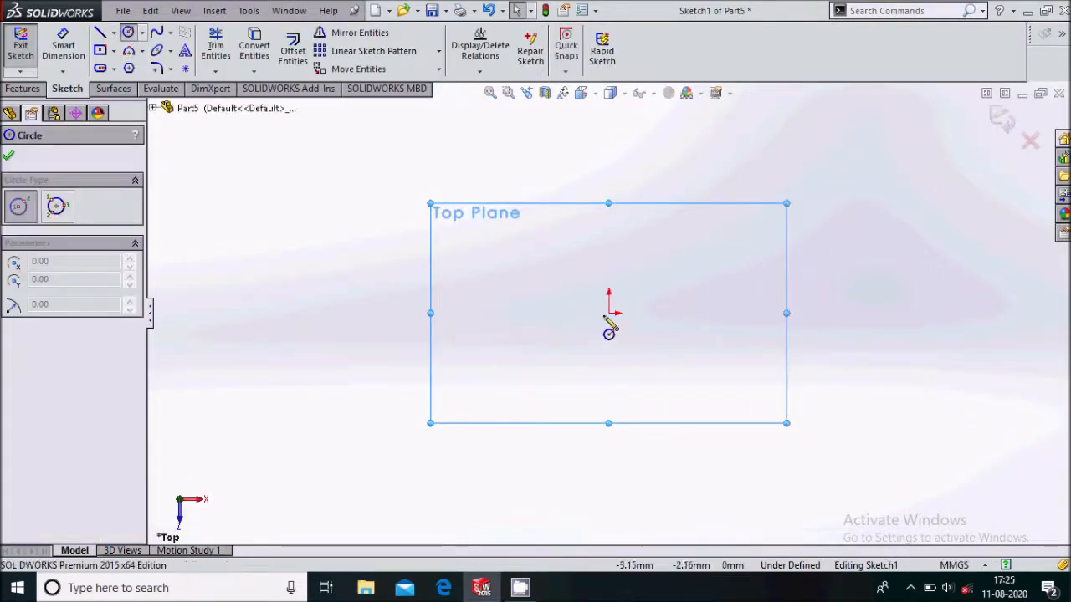
pyautogui.click(608, 313)
pyautogui.click(521, 354)
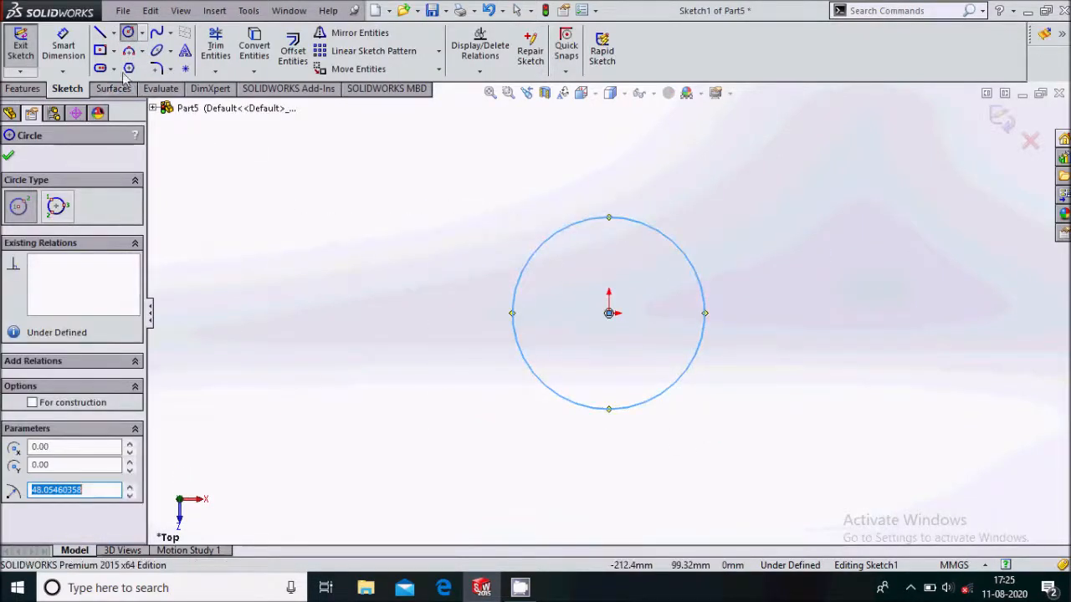
# Dimension the circle to a diameter of 75 mm and extrude it 10 mm upward as a solid disc
pyautogui.click(73, 56)
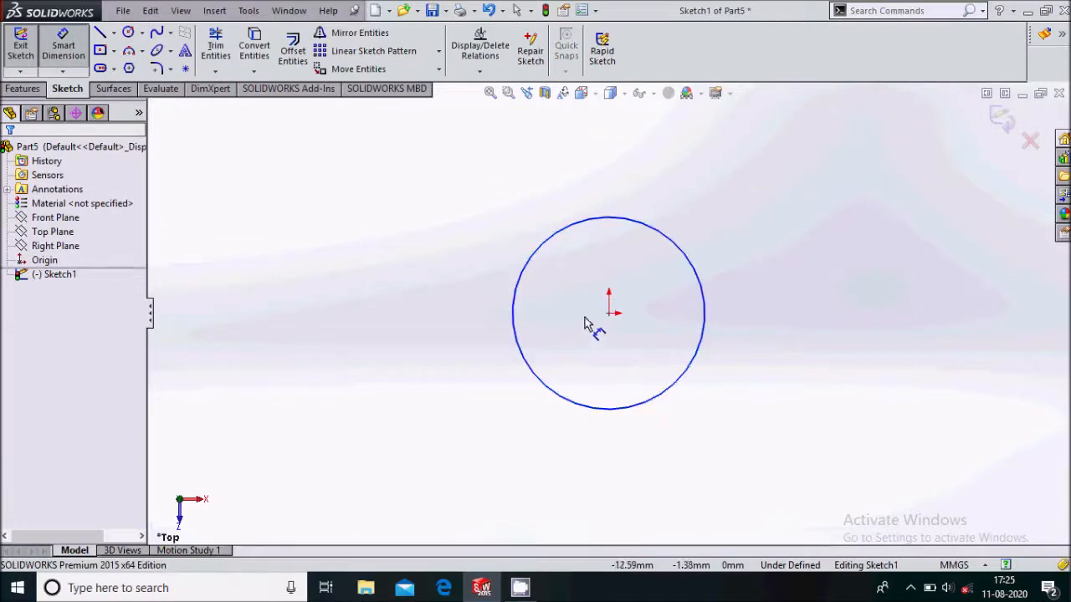
pyautogui.click(683, 381)
pyautogui.click(720, 367)
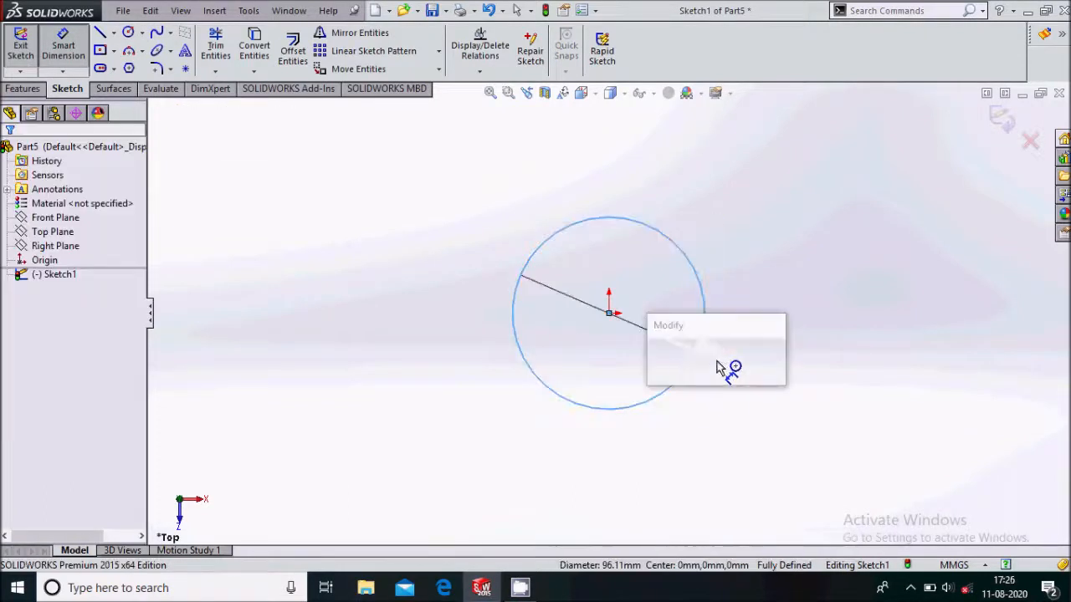
pyautogui.write('75')
pyautogui.press('Return')
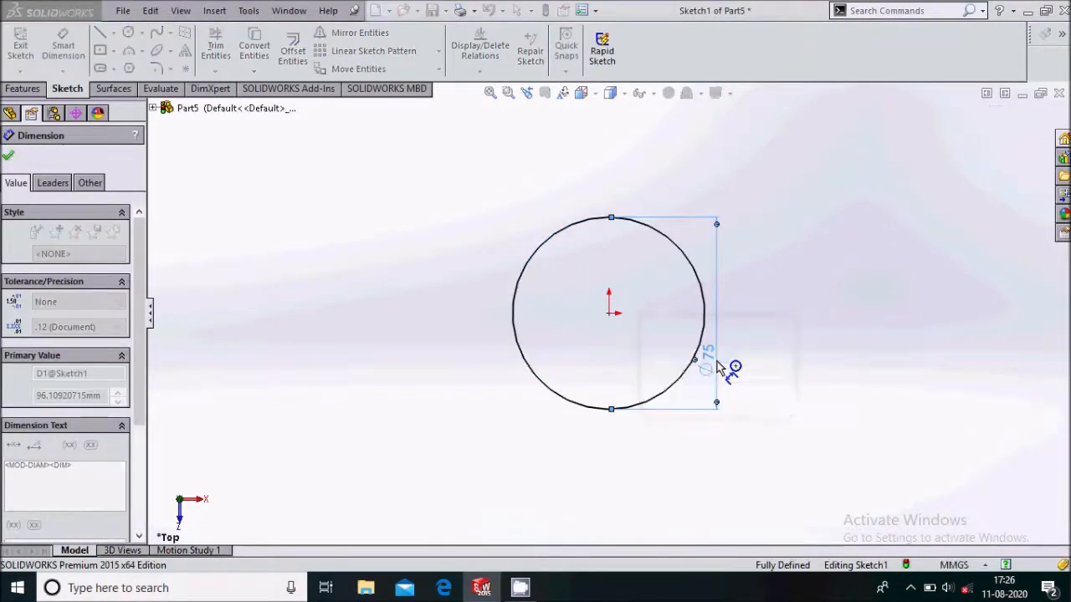
pyautogui.click(9, 158)
pyautogui.click(23, 88)
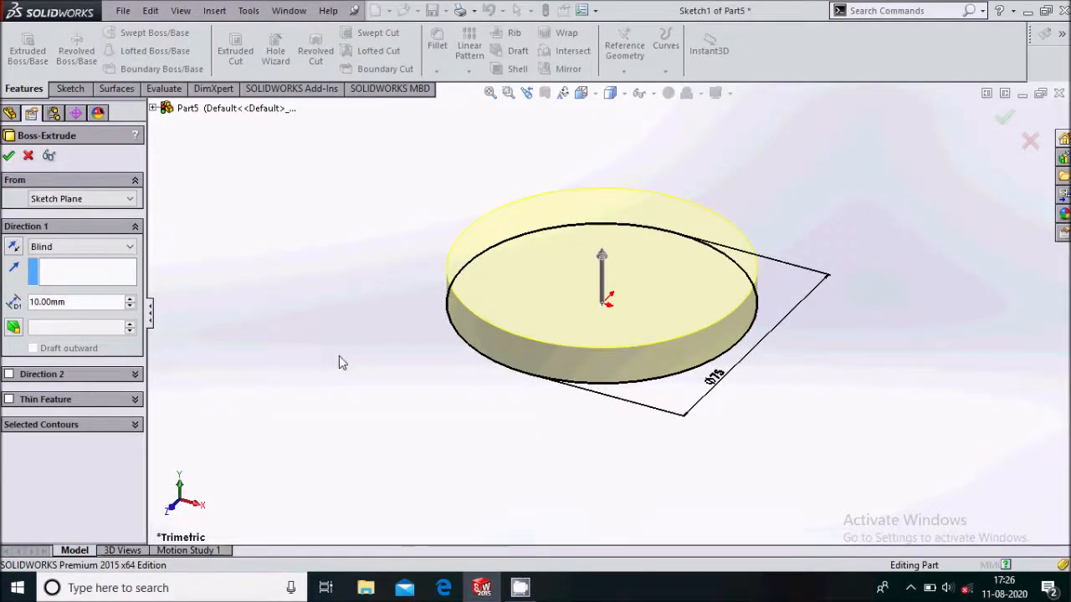
pyautogui.press('Return')
# Start a sketch on the Right Plane of the disc and orient the view normal to it
pyautogui.click(66, 228)
pyautogui.click(59, 246)
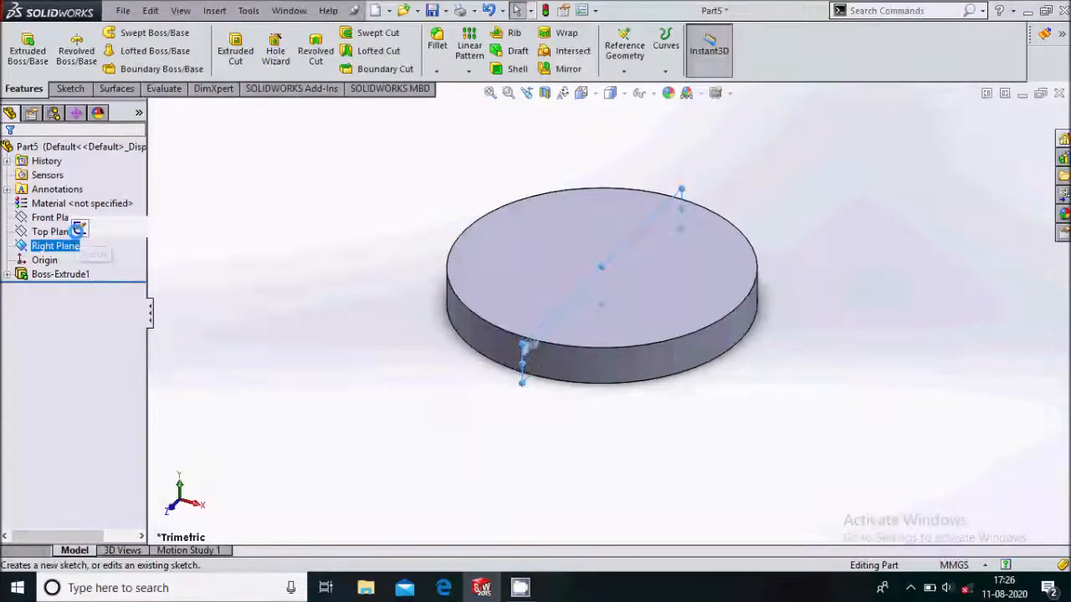
pyautogui.click(74, 222)
pyautogui.click(580, 92)
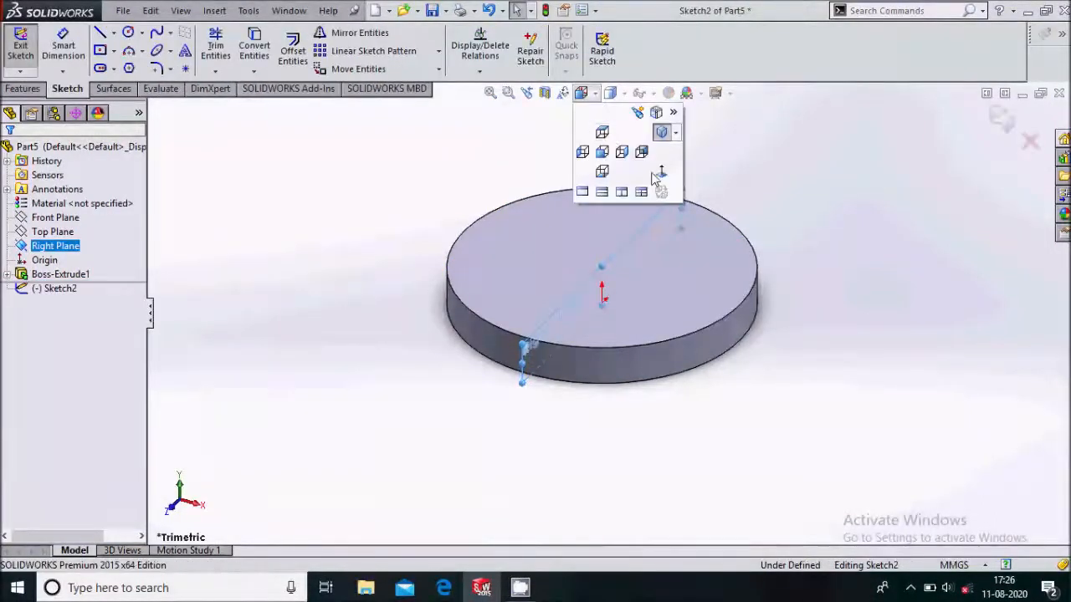
pyautogui.click(662, 174)
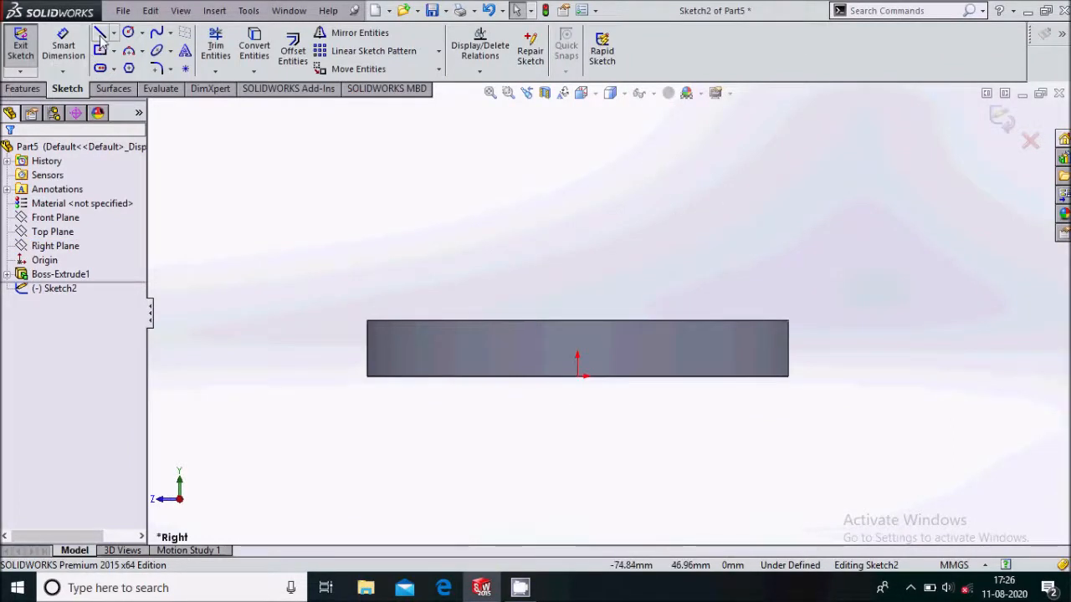
# Sketch a center rectangle about 10 mm wide and 21 mm high, centred above the origin and standing on the disc's top edge
pyautogui.press('l')
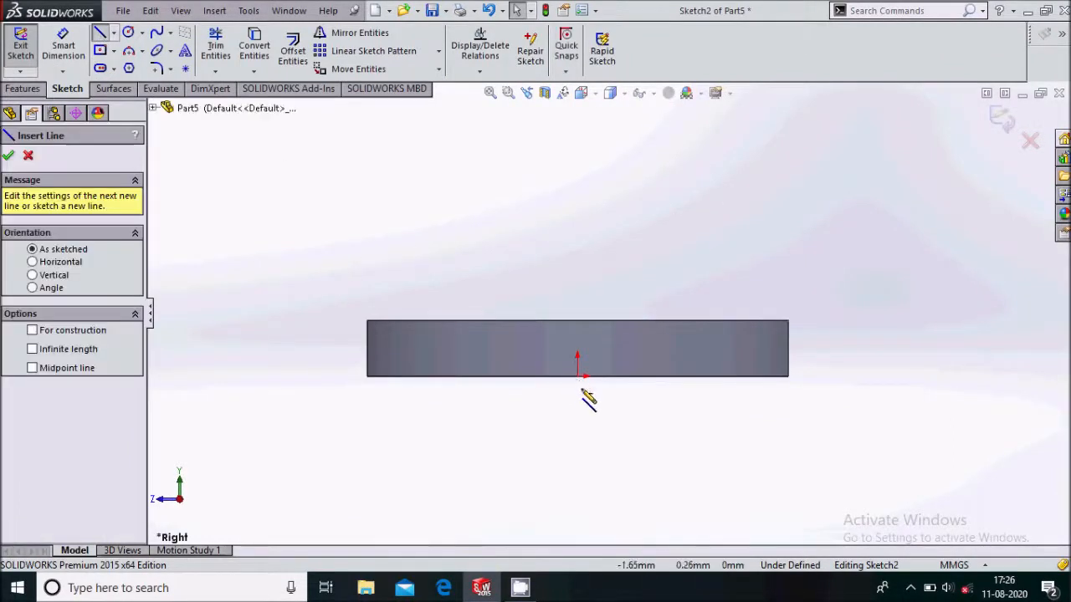
pyautogui.click(114, 51)
pyautogui.click(148, 78)
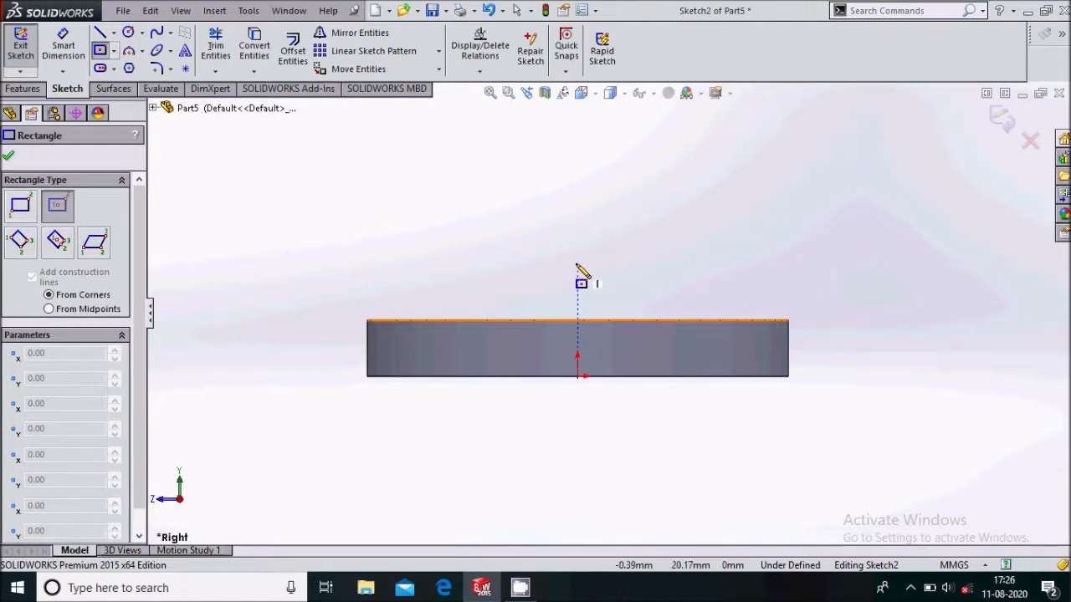
pyautogui.click(577, 262)
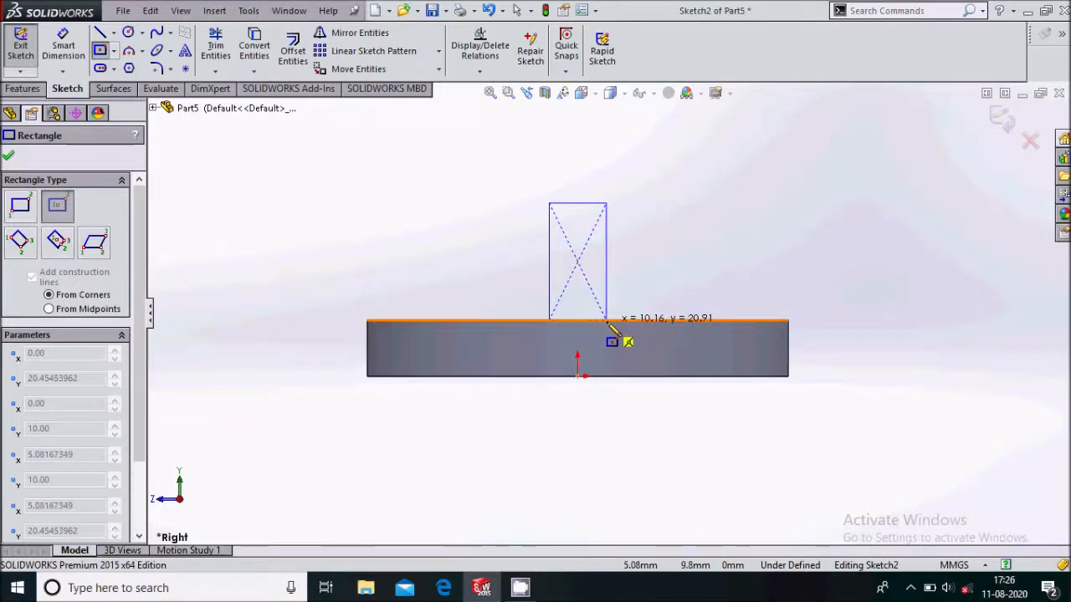
pyautogui.click(606, 320)
# Dimension the width of the rectangle along its bottom edge
pyautogui.click(63, 46)
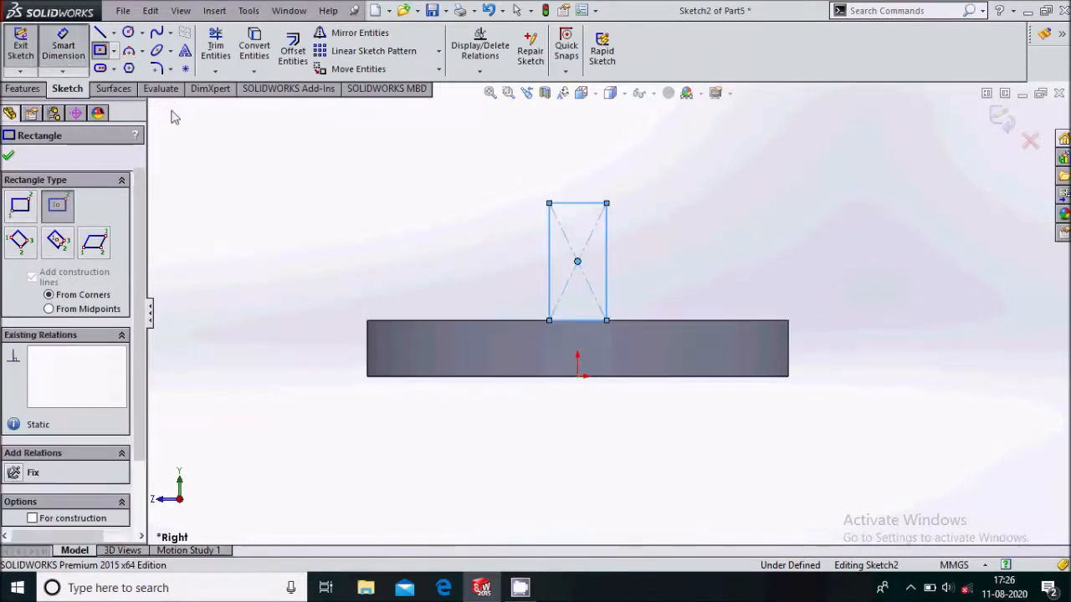
pyautogui.click(590, 334)
pyautogui.click(594, 471)
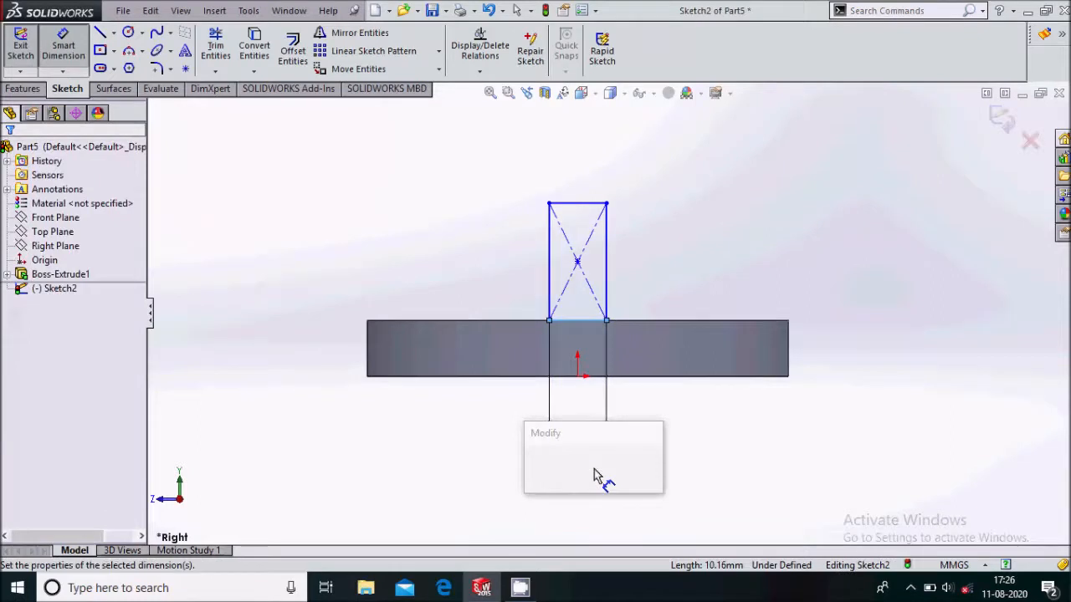
pyautogui.press('Return')
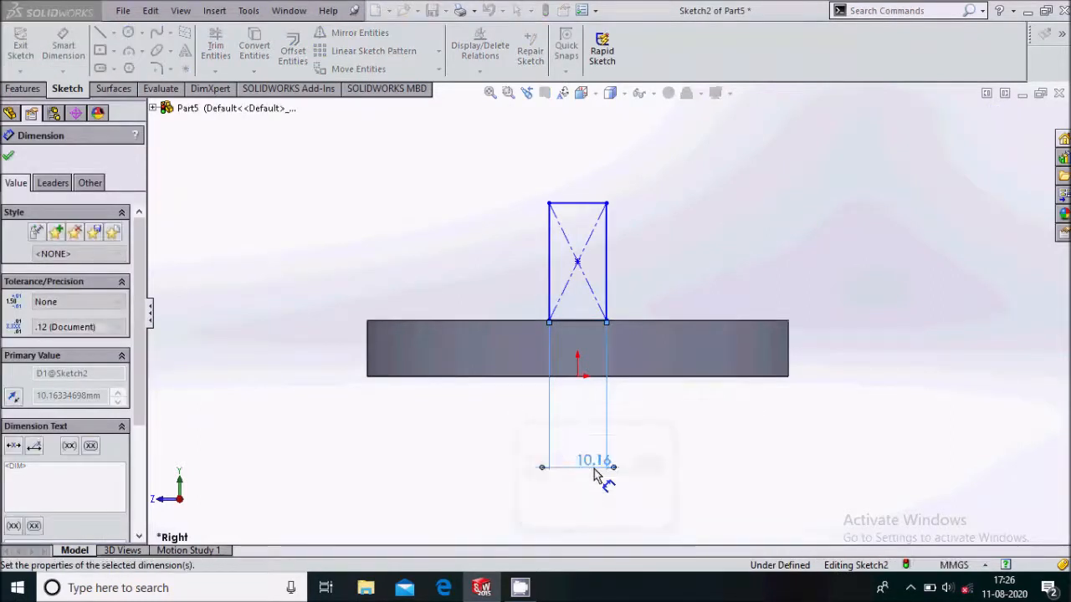
# Try a direct distance dimension between the origin and the rectangle's corner on the disc's top edge, and delete it
pyautogui.click(578, 377)
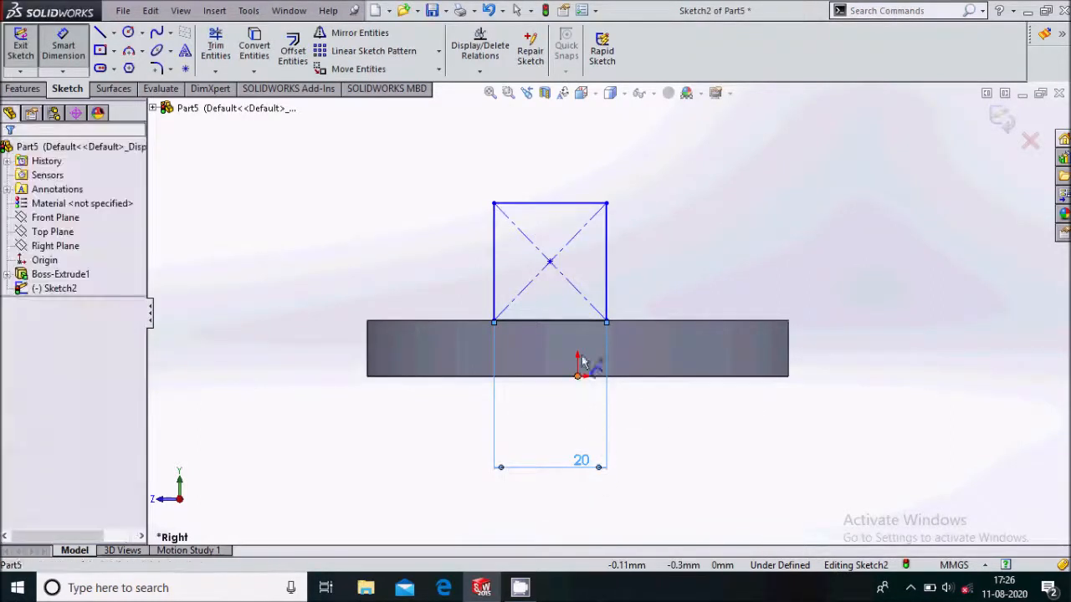
pyautogui.click(607, 323)
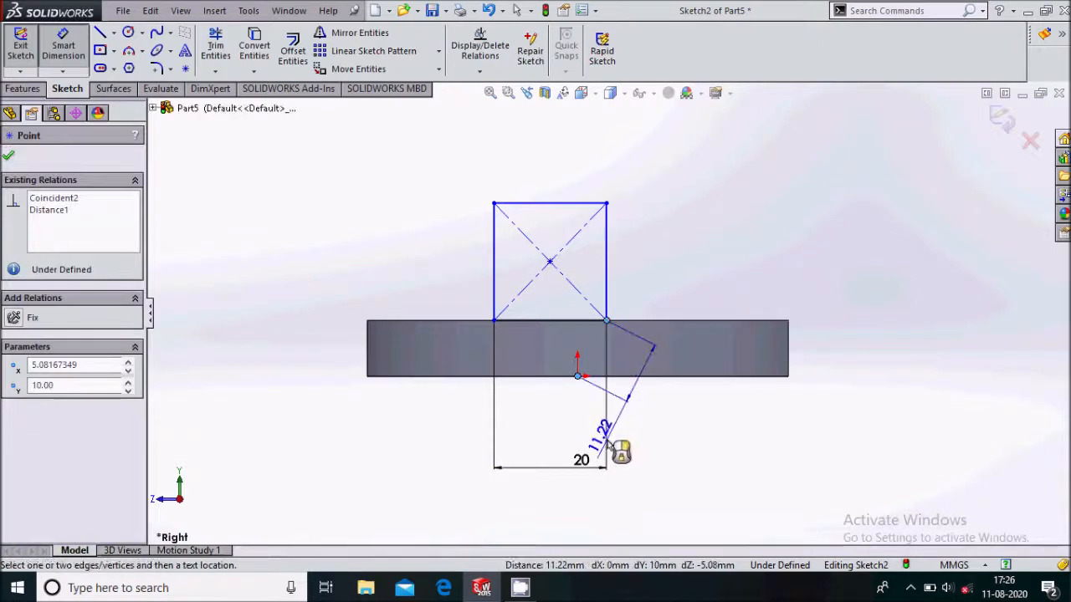
pyautogui.click(604, 433)
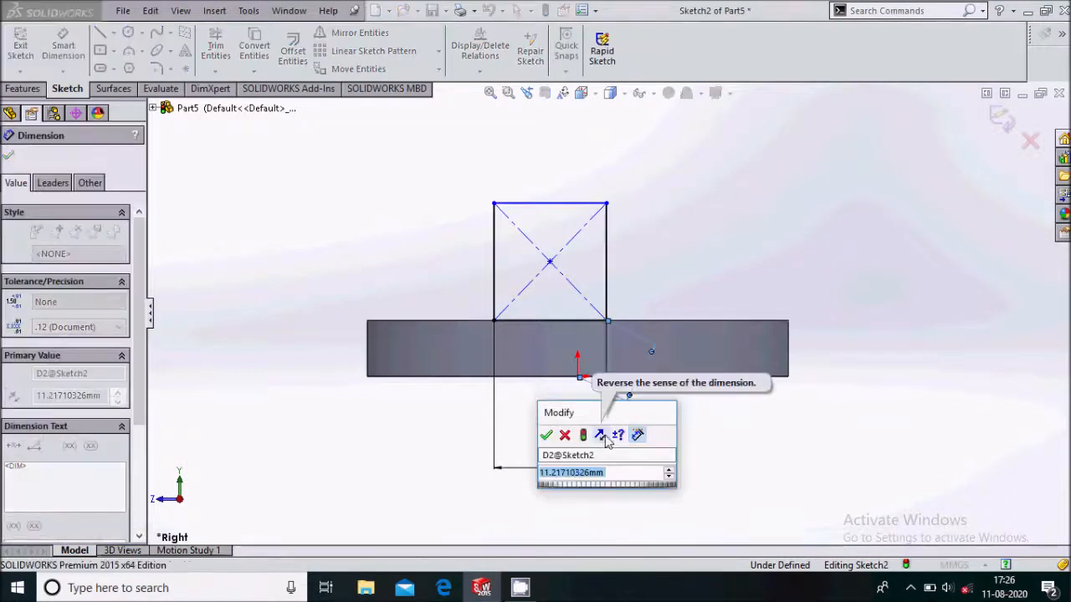
pyautogui.press('Return')
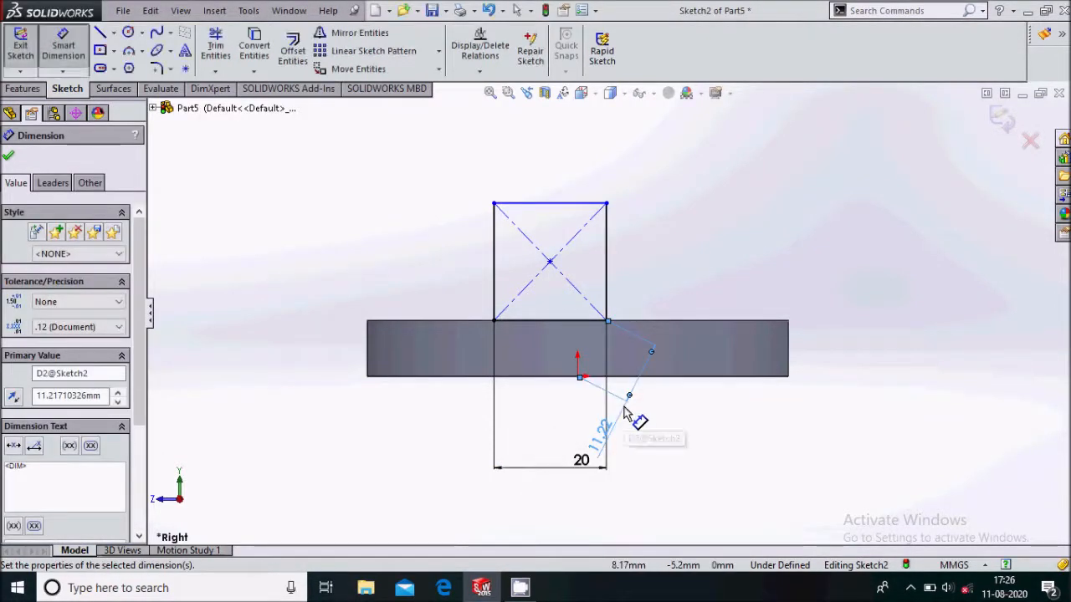
pyautogui.press('Delete')
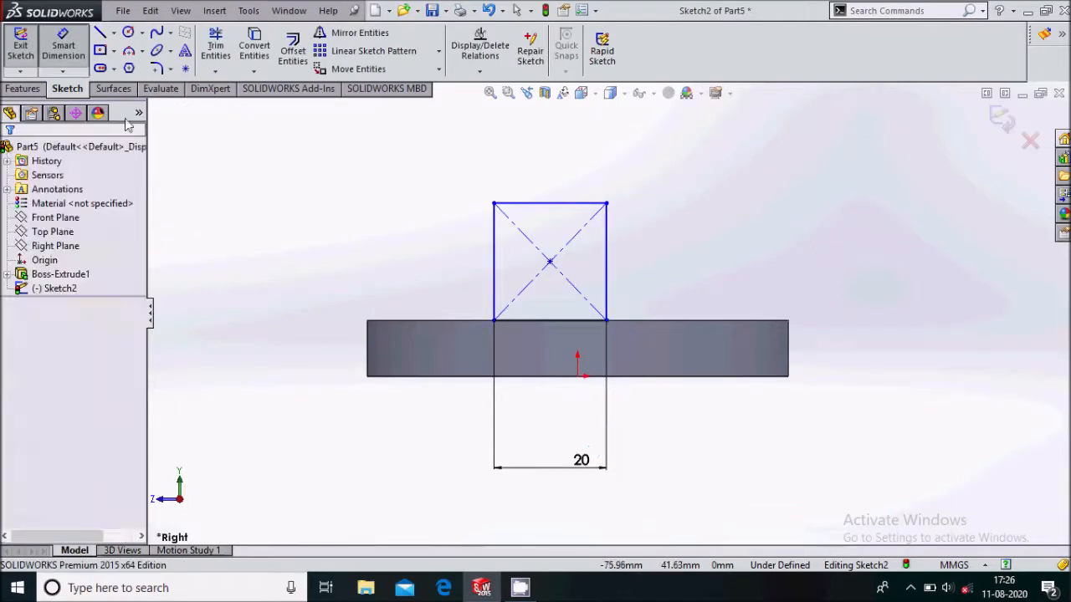
pyautogui.press('Escape')
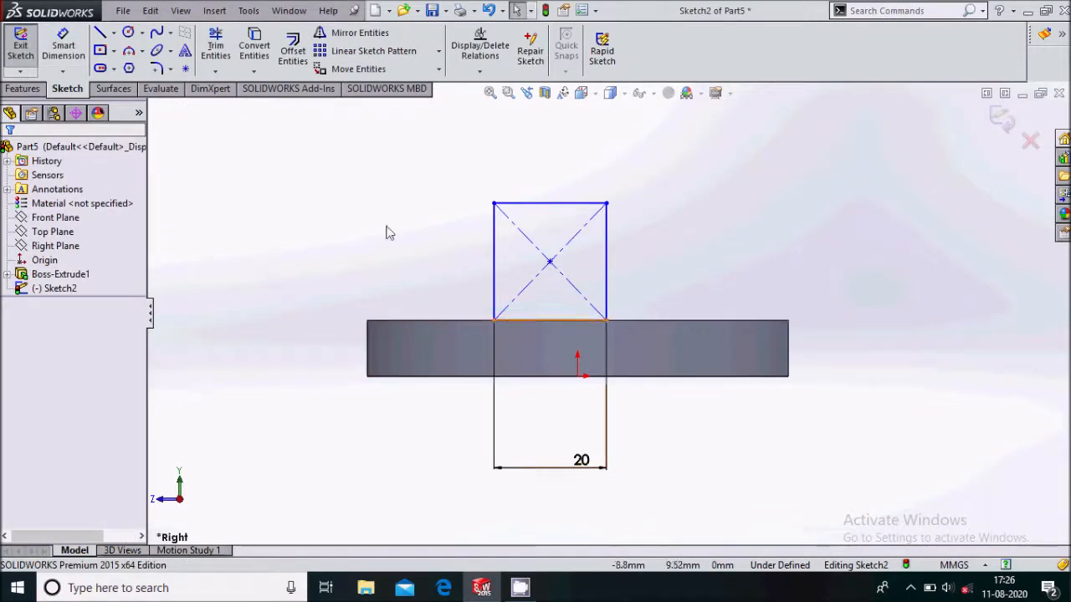
# Dimension the horizontal distance from the origin to the rectangle's corner on the disc as 10 mm
pyautogui.click(82, 52)
pyautogui.click(577, 376)
pyautogui.click(605, 320)
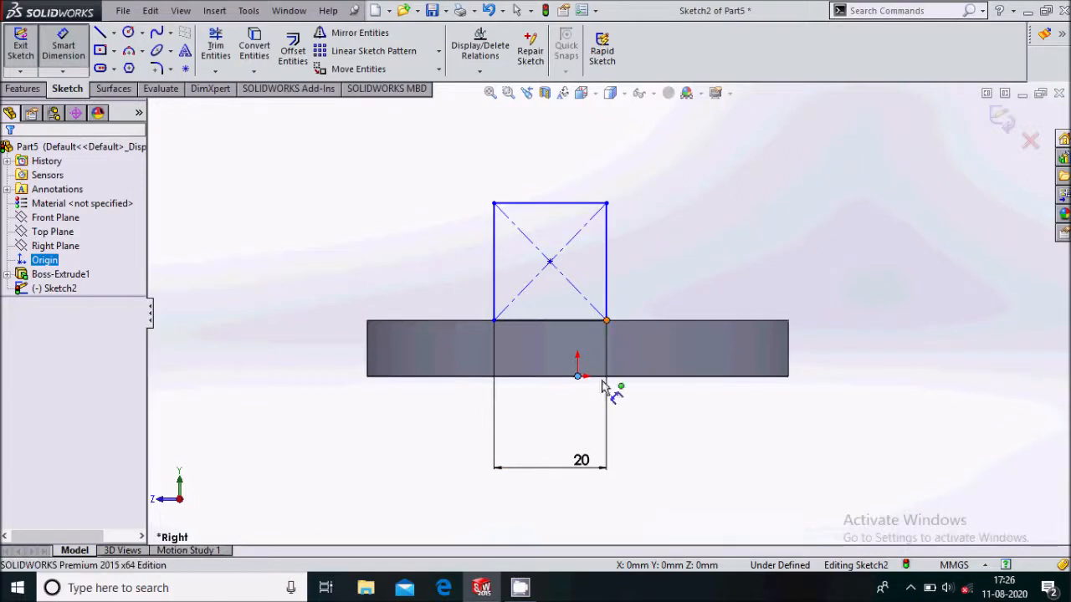
pyautogui.click(592, 432)
pyautogui.write('10')
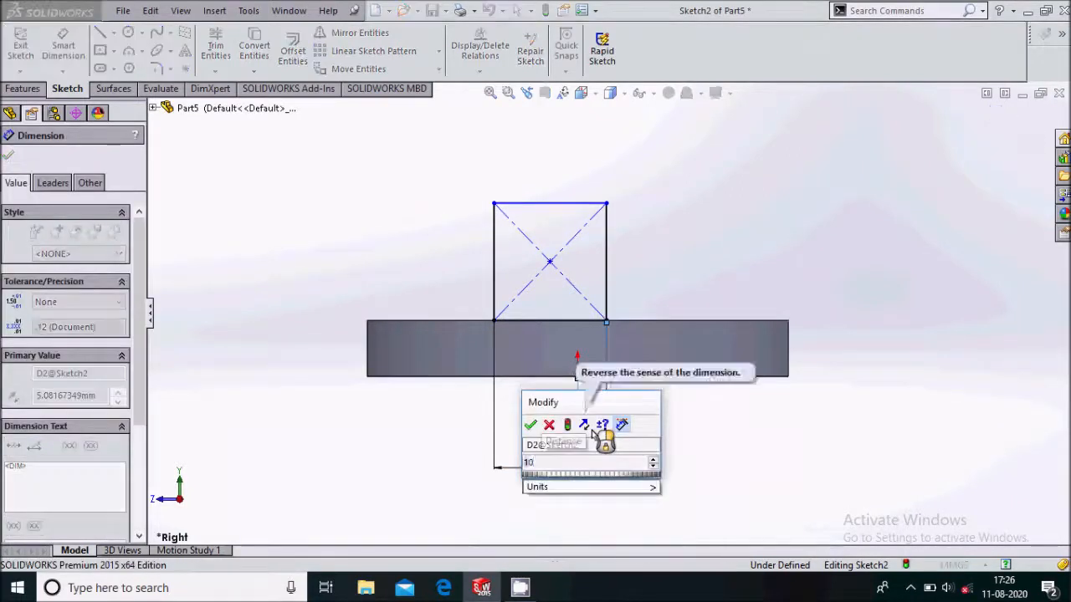
pyautogui.press('Return')
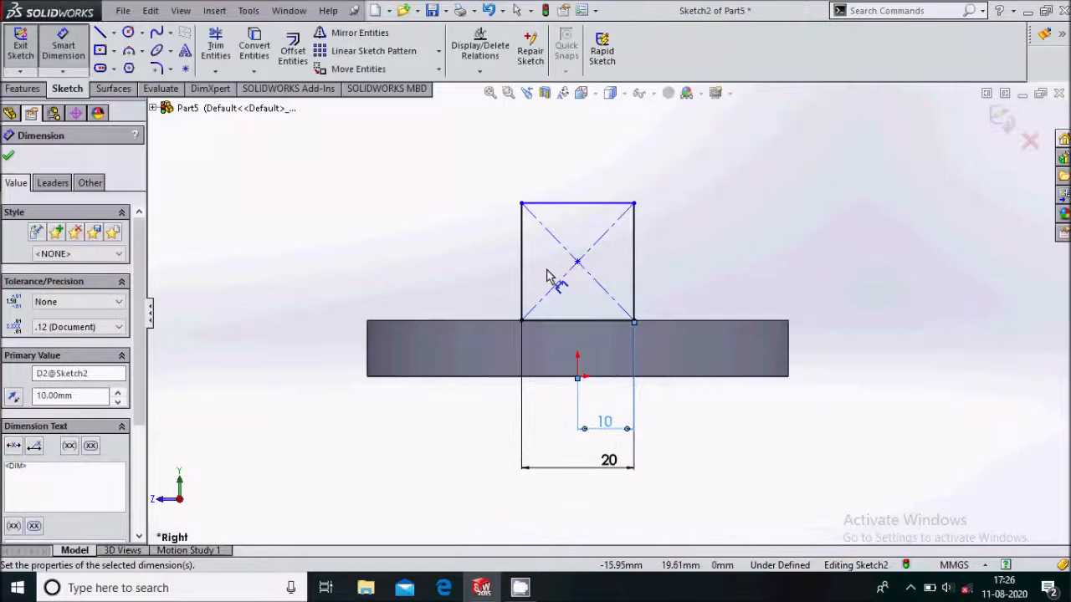
pyautogui.click(9, 159)
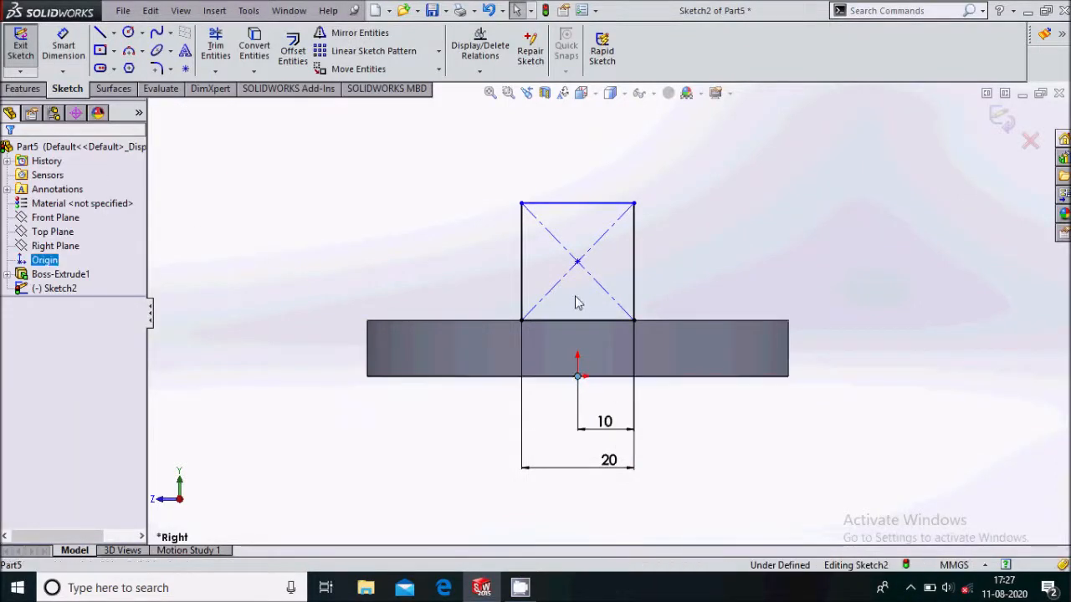
# Add a Vertical relation between the rectangle's centre point and the origin
pyautogui.keyDown('ctrl'); pyautogui.click(577, 263); pyautogui.keyUp('ctrl')
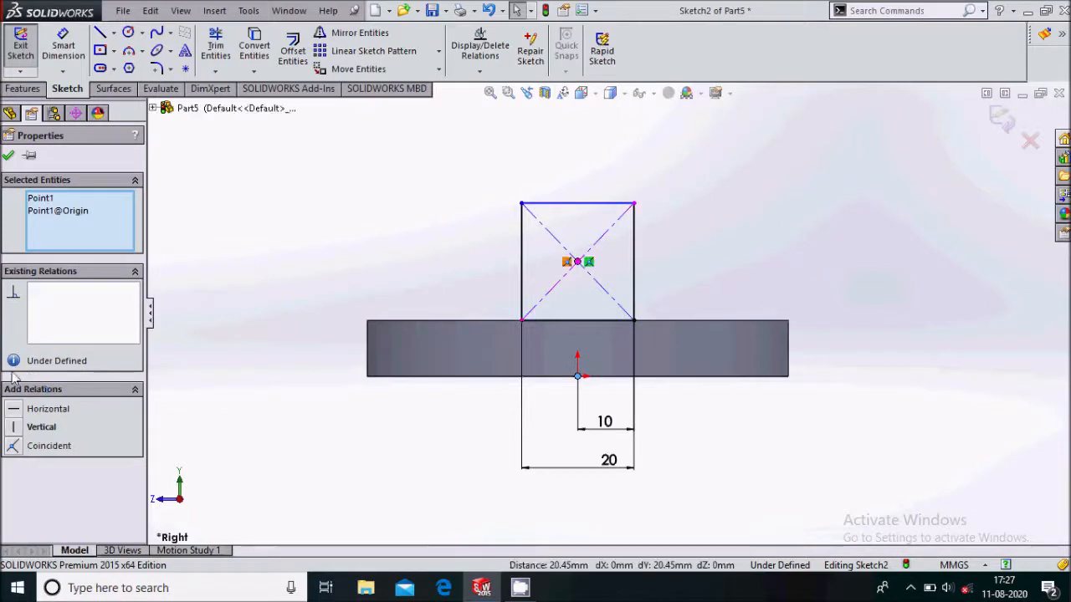
pyautogui.click(18, 428)
pyautogui.click(8, 155)
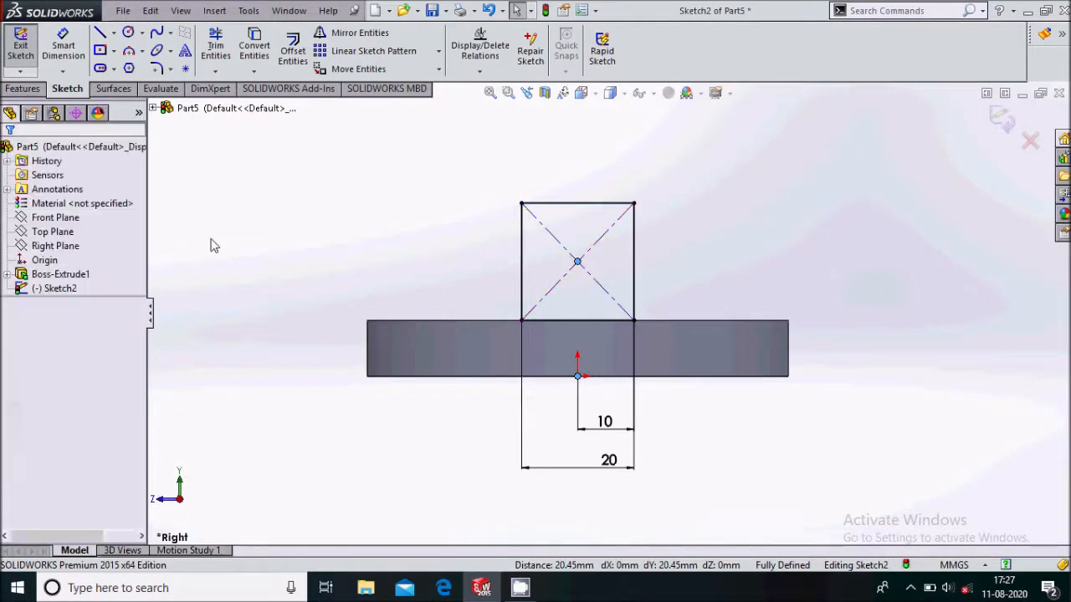
# Try to dimension the rectangle's height, reject the driven dimension and undo the Vertical relation
pyautogui.click(73, 57)
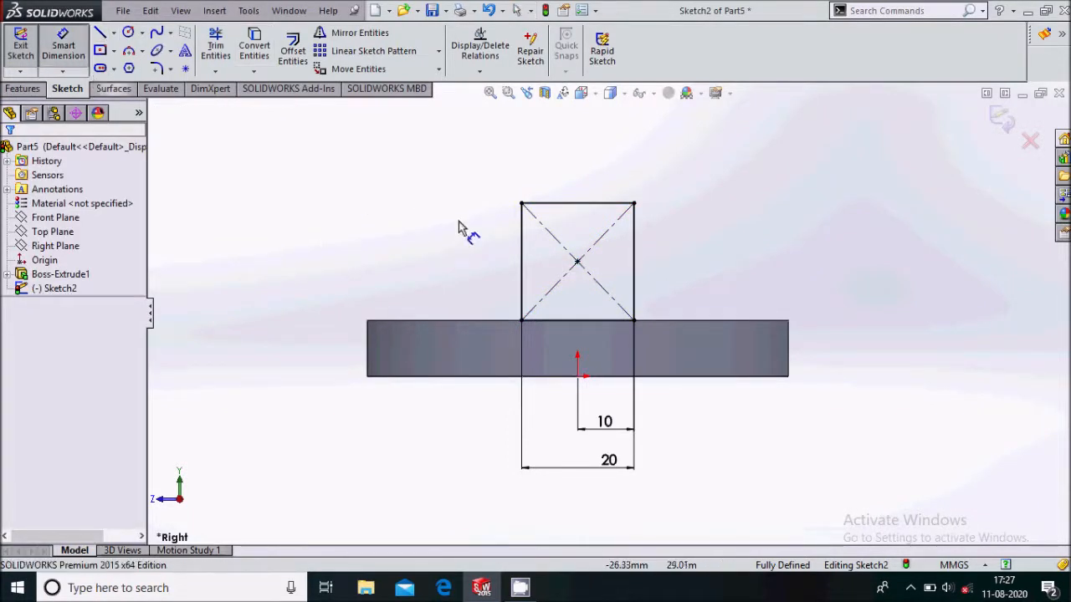
pyautogui.click(670, 278)
pyautogui.click(672, 278)
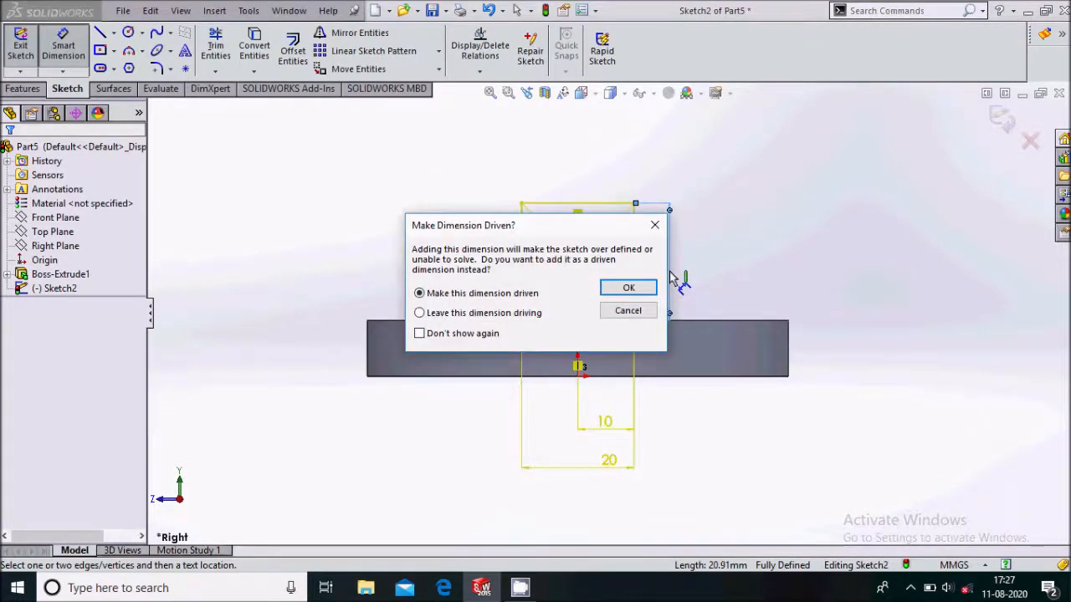
pyautogui.click(654, 223)
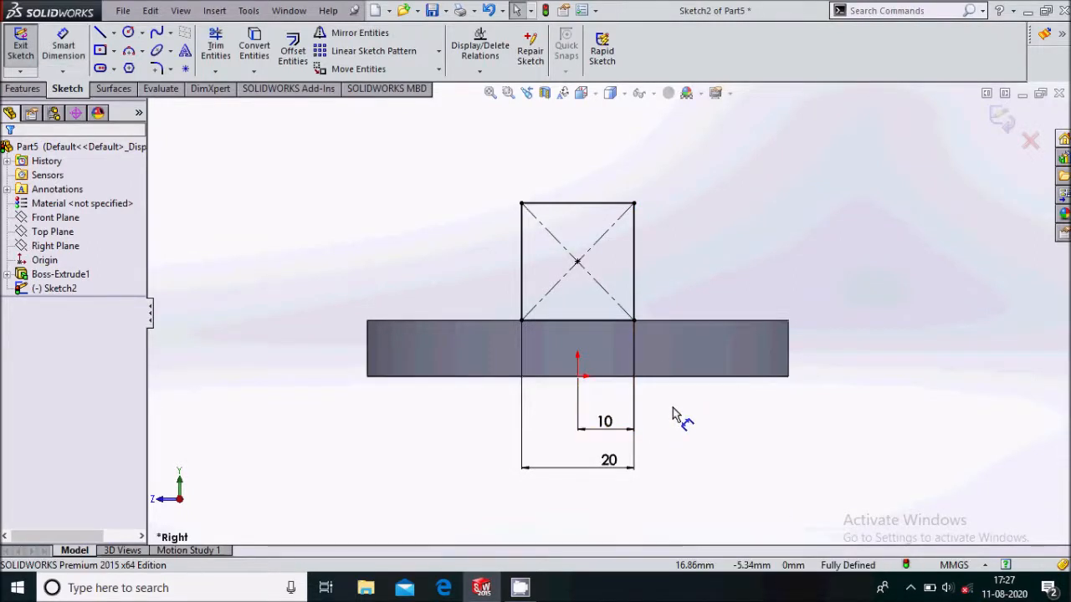
pyautogui.hotkey('ctrl', 'z')
pyautogui.click(686, 207)
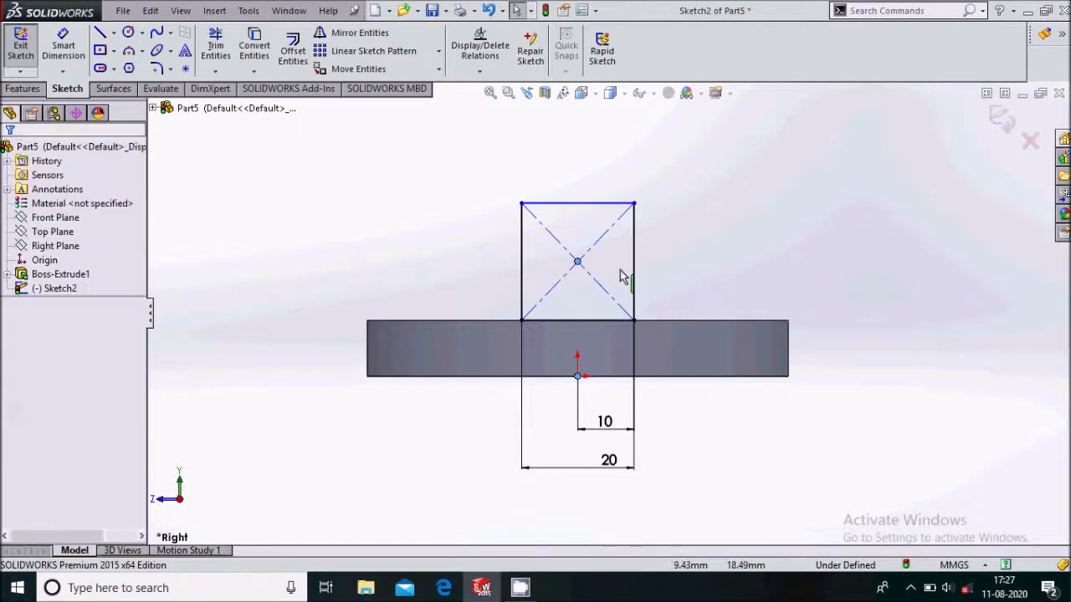
# Dimension the height of the rectangle along its vertical side as 30 mm
pyautogui.click(74, 58)
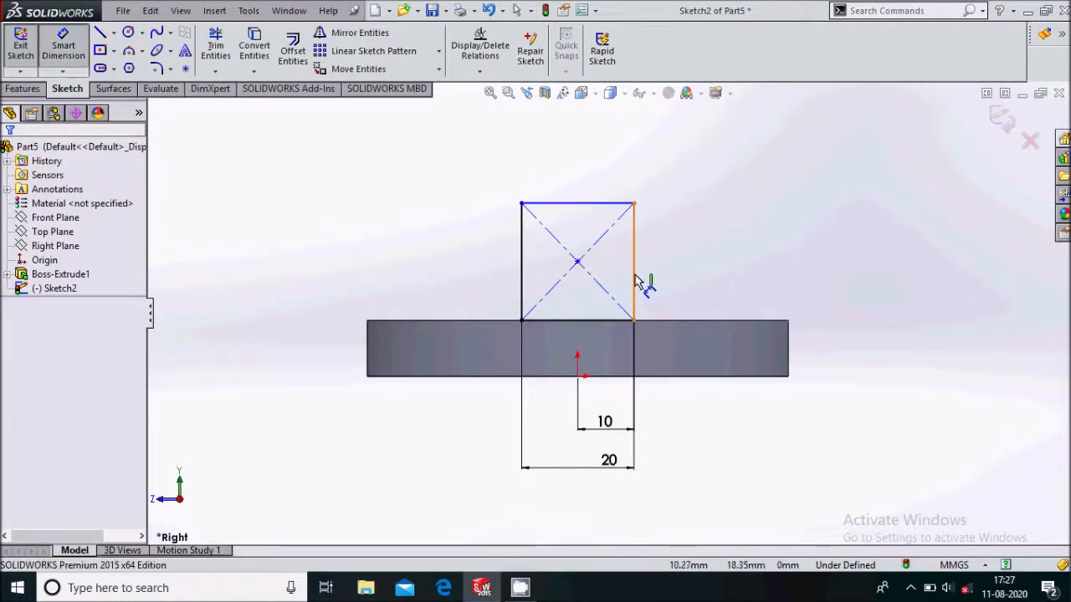
pyautogui.click(633, 267)
pyautogui.click(691, 270)
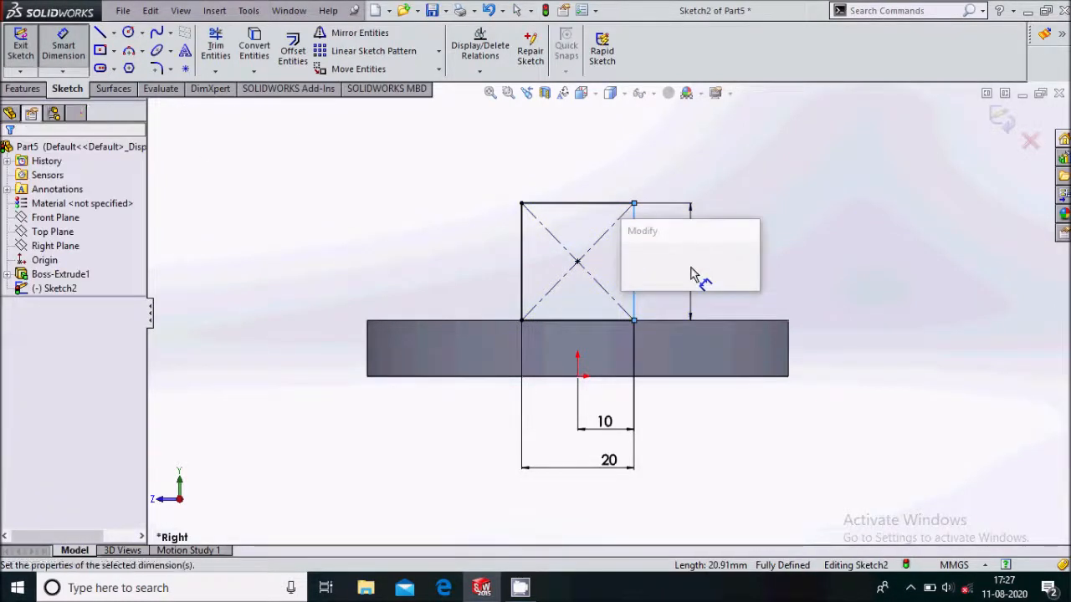
pyautogui.press('BackSpace')
pyautogui.write('18')
pyautogui.press('Return')
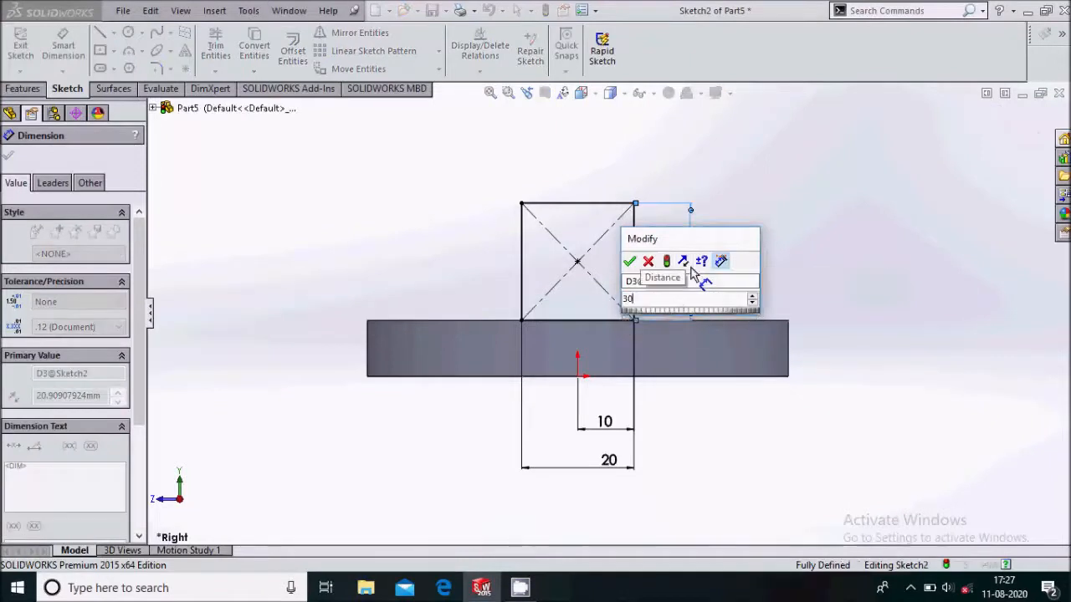
pyautogui.scroll(2, 609, 360)
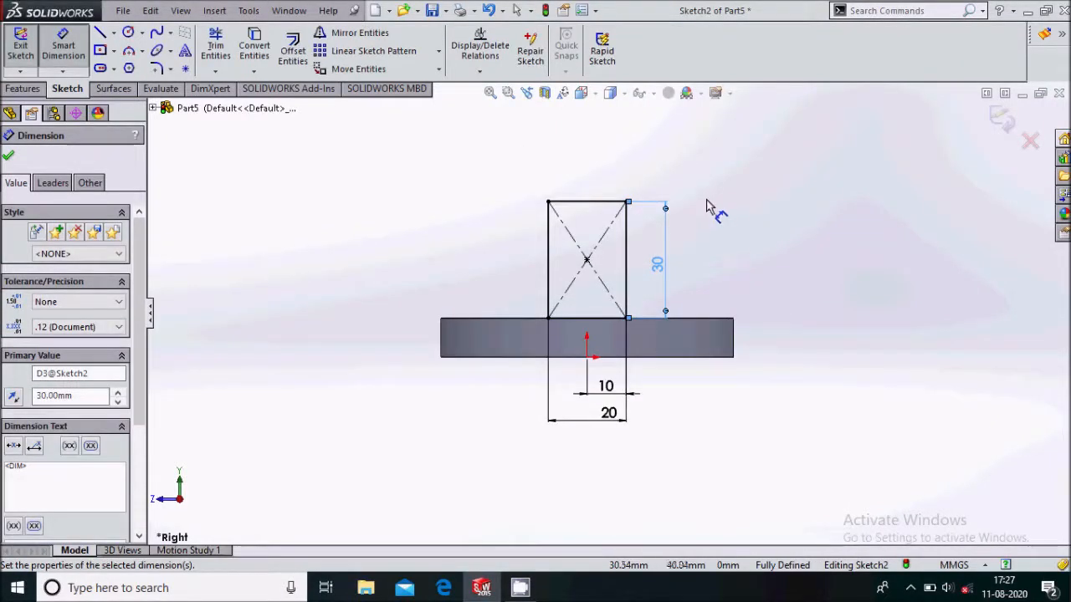
pyautogui.scroll(-2, 709, 204)
pyautogui.click(8, 159)
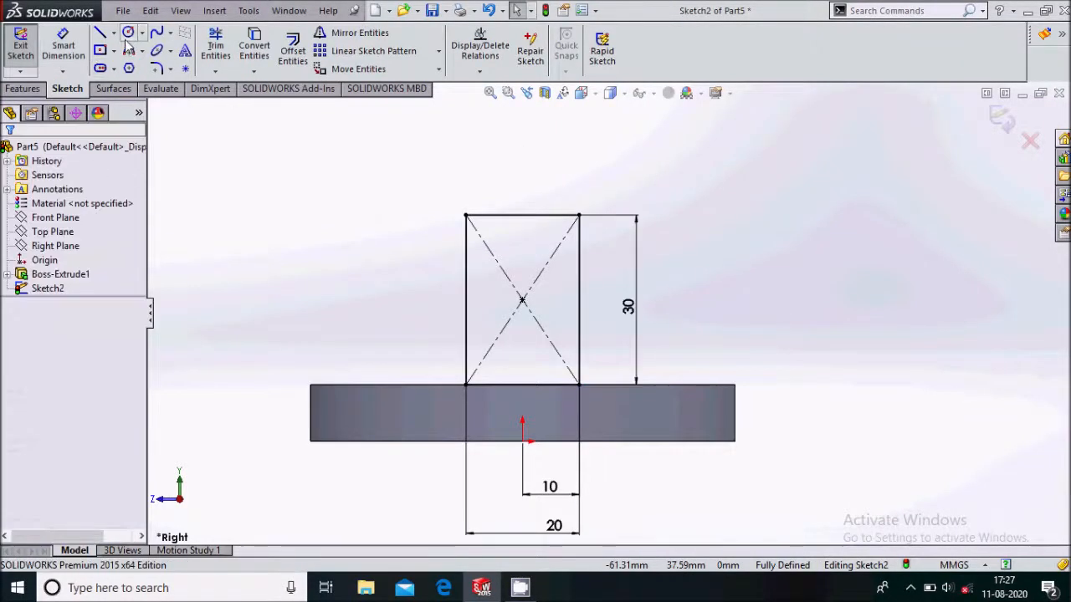
# Round the rectangle's upper end with a 10 mm radius circle centred on the top edge's midpoint, removing its lower half and that edge
pyautogui.click(522, 215)
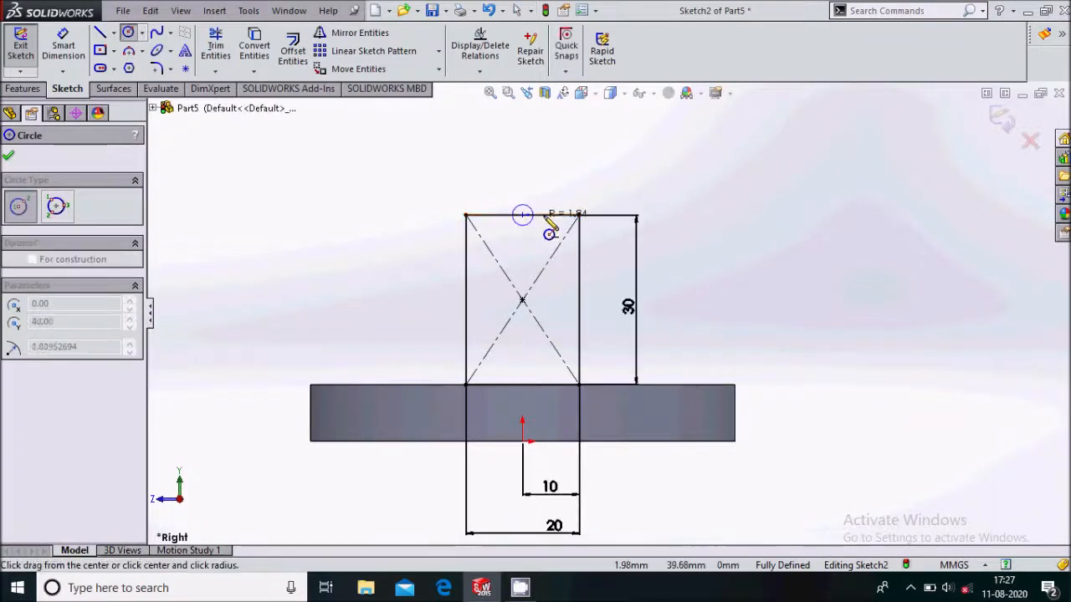
pyautogui.click(579, 215)
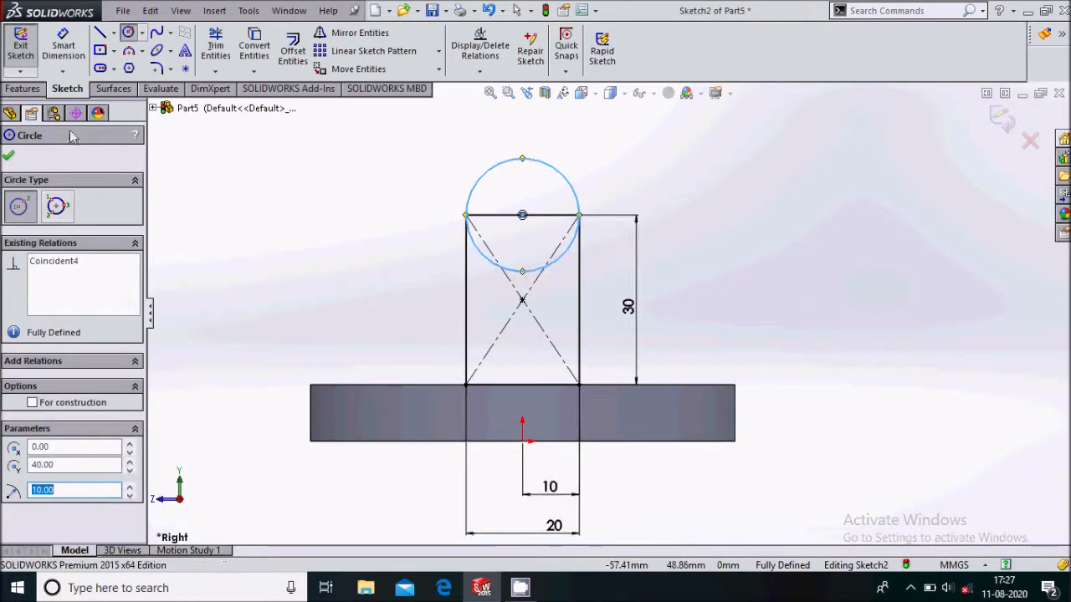
pyautogui.click(209, 54)
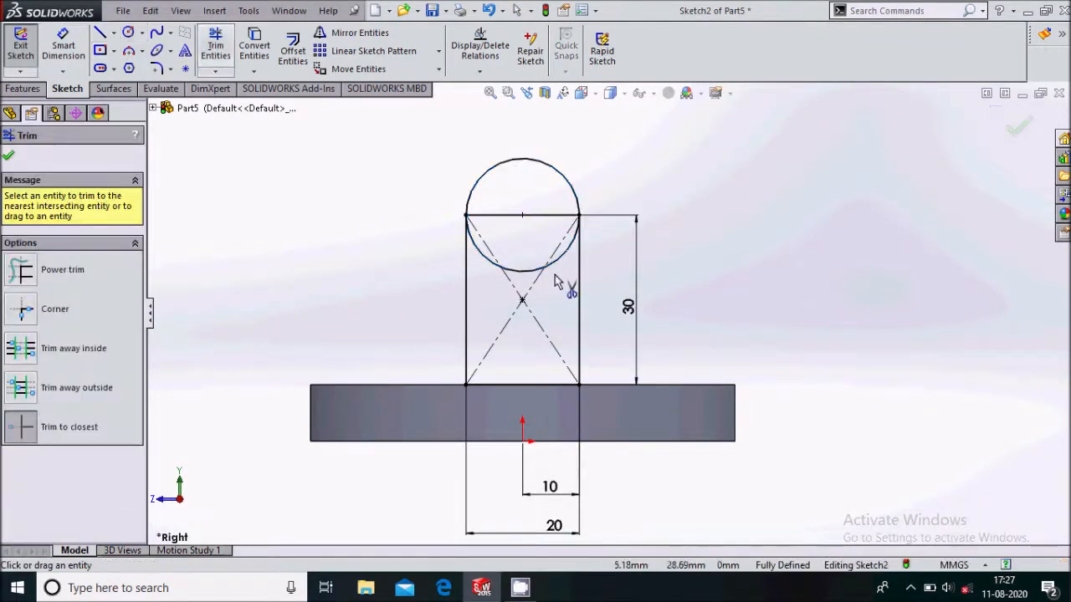
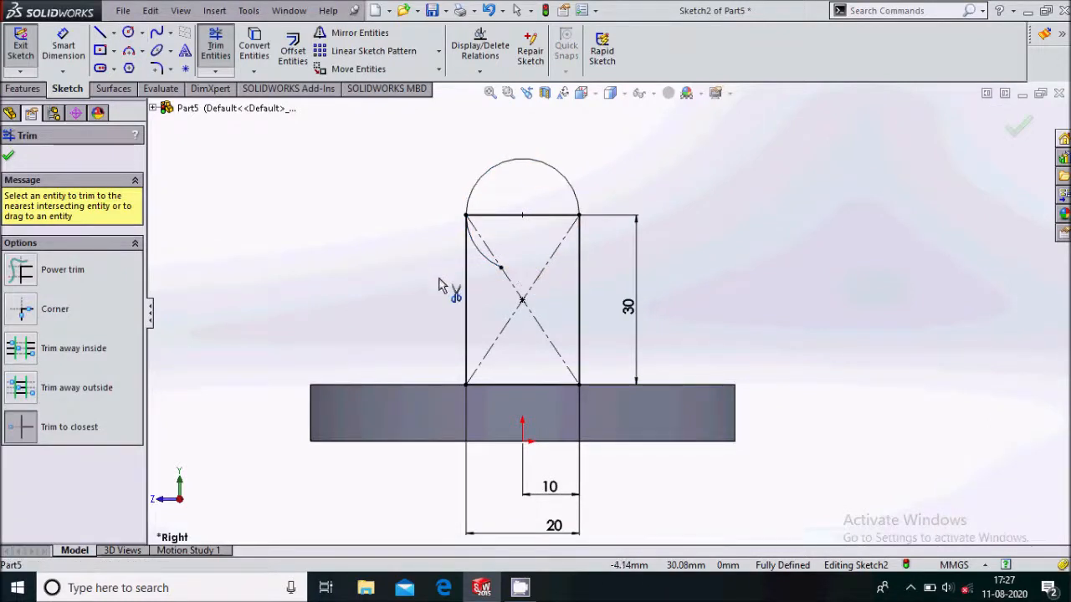
pyautogui.click(9, 159)
pyautogui.click(493, 215)
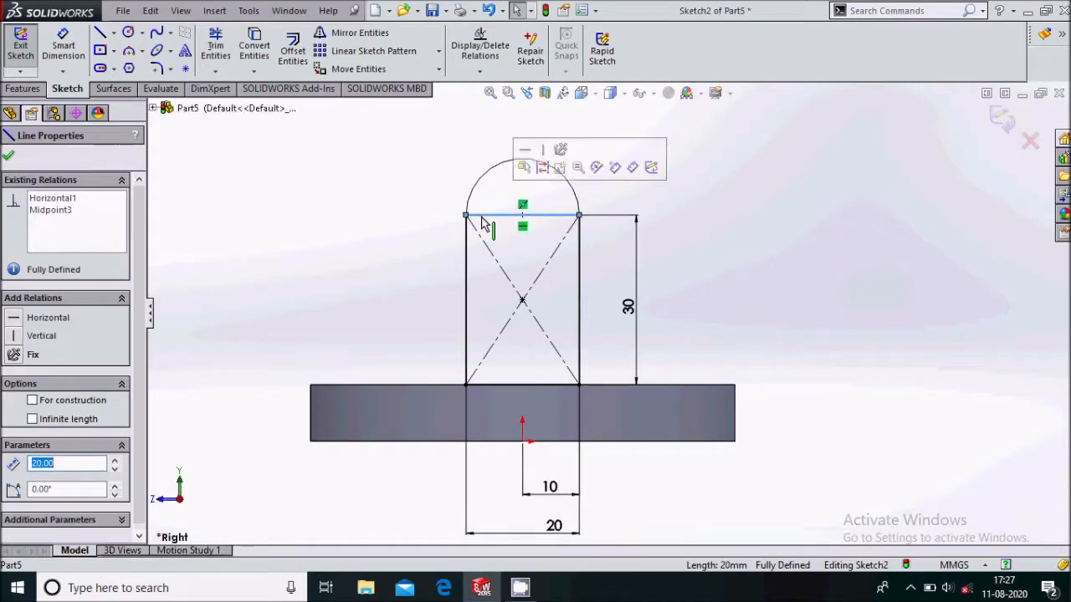
pyautogui.press('Delete')
# Sketch a hole circle at the centre of the rounded end and dimension its diameter as 10 mm
pyautogui.click(129, 33)
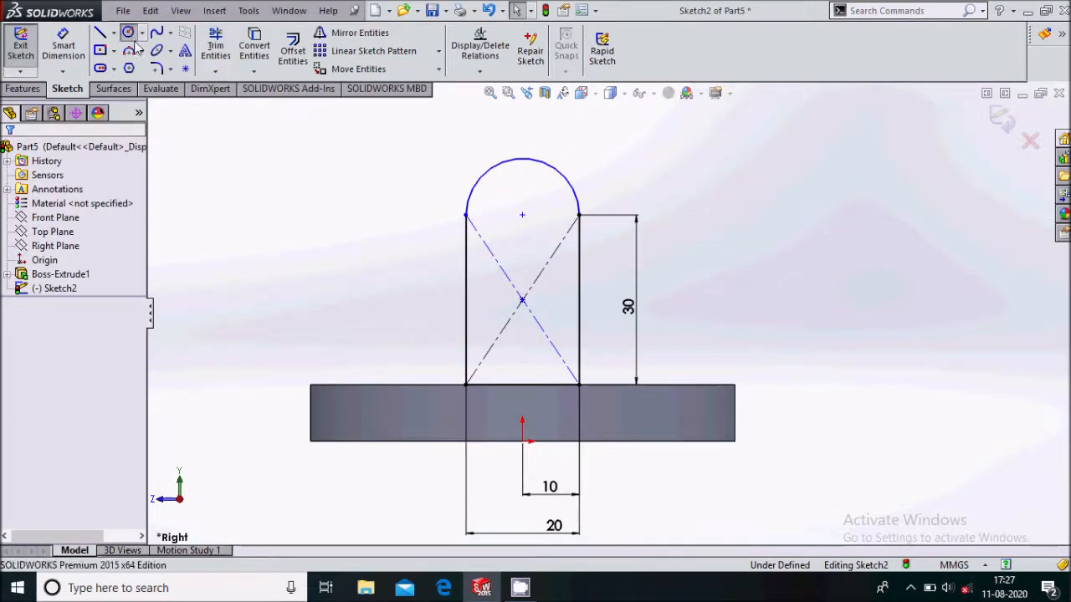
pyautogui.click(522, 215)
pyautogui.click(537, 221)
pyautogui.press('Escape')
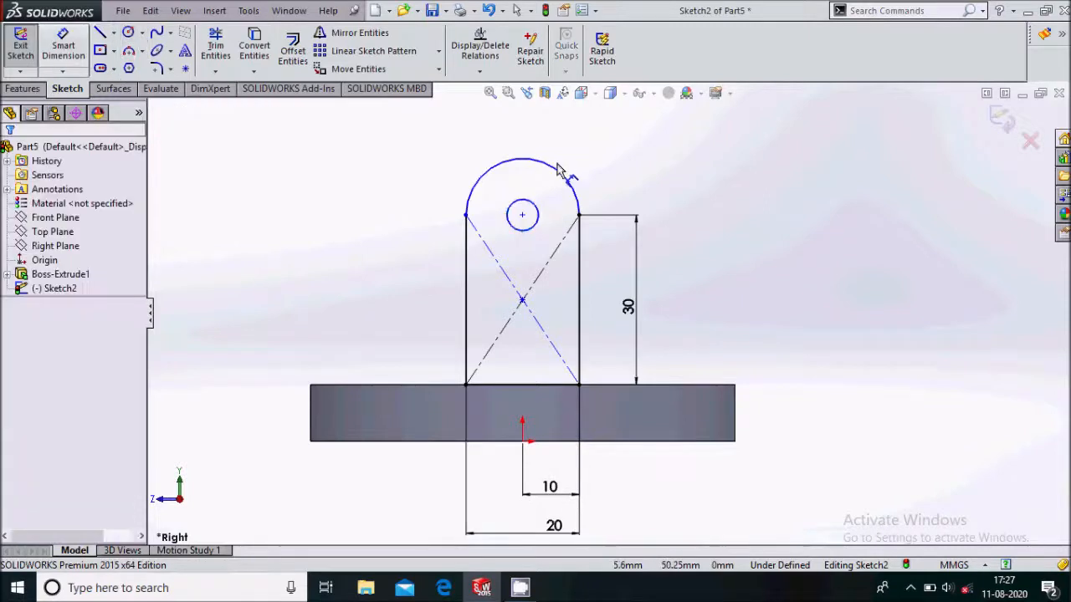
pyautogui.press('d')
pyautogui.click(536, 215)
pyautogui.click(634, 155)
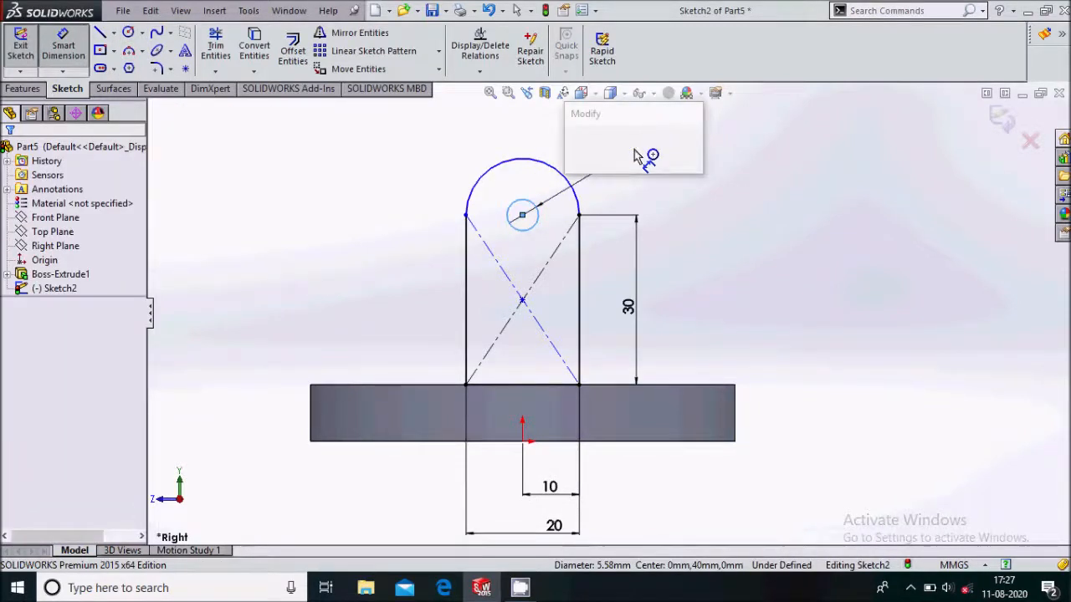
pyautogui.press('Return')
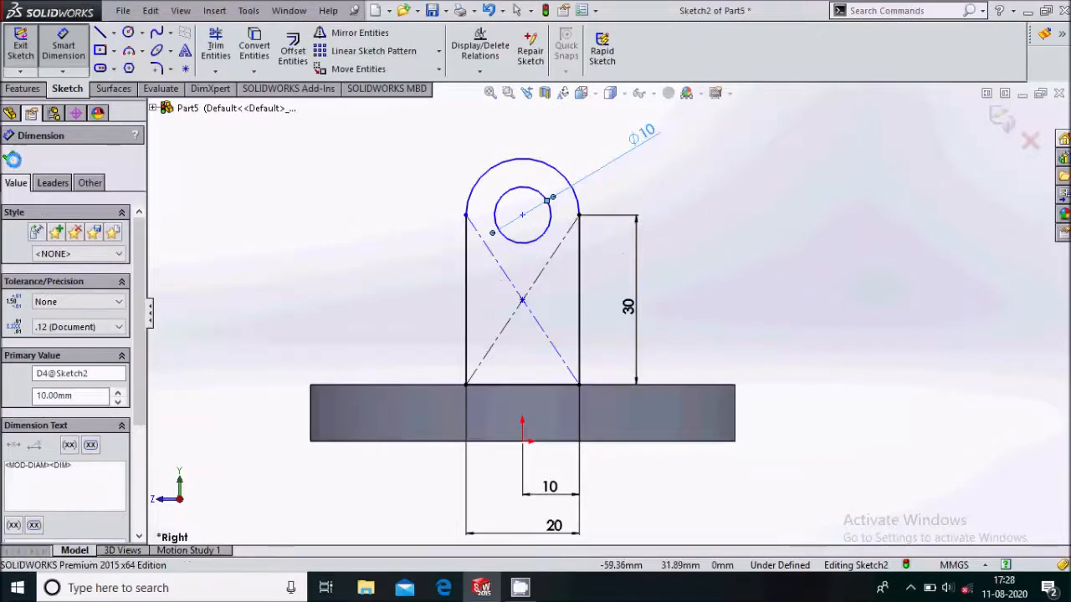
pyautogui.click(8, 156)
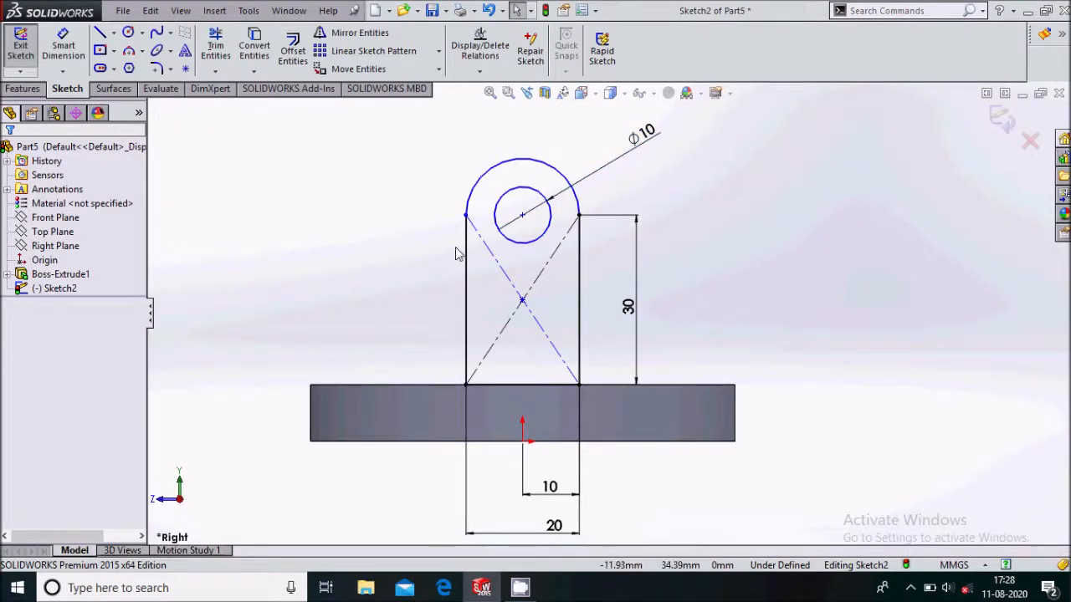
# Extrude the lug sketch 10 mm as a Mid Plane boss merged with the piston disc
pyautogui.scroll(2, 456, 253)
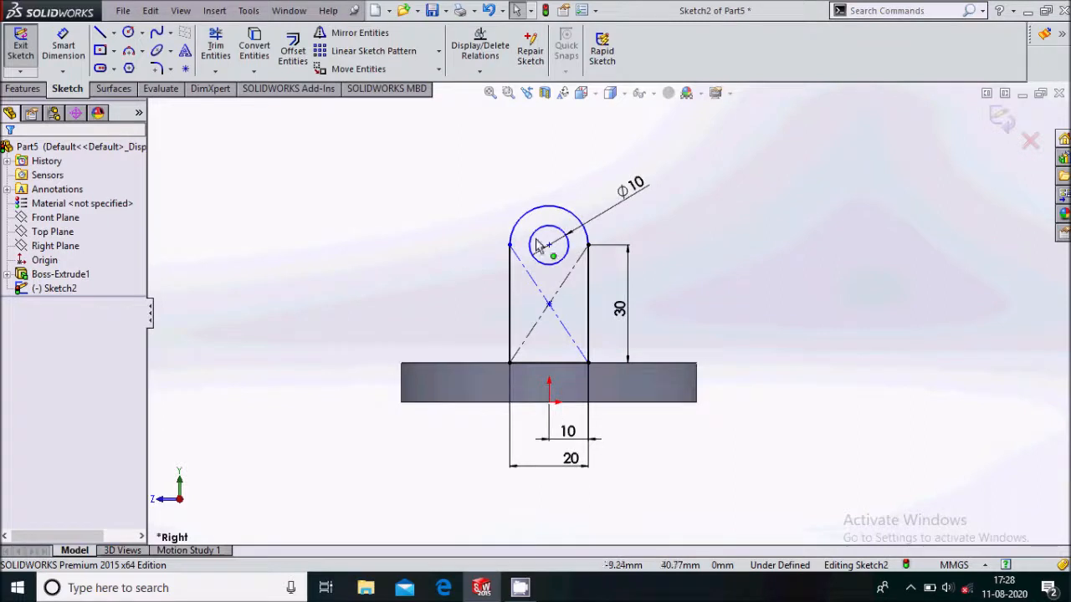
pyautogui.click(23, 89)
pyautogui.moveTo(426, 184); pyautogui.dragTo(386, 237, button='middle')
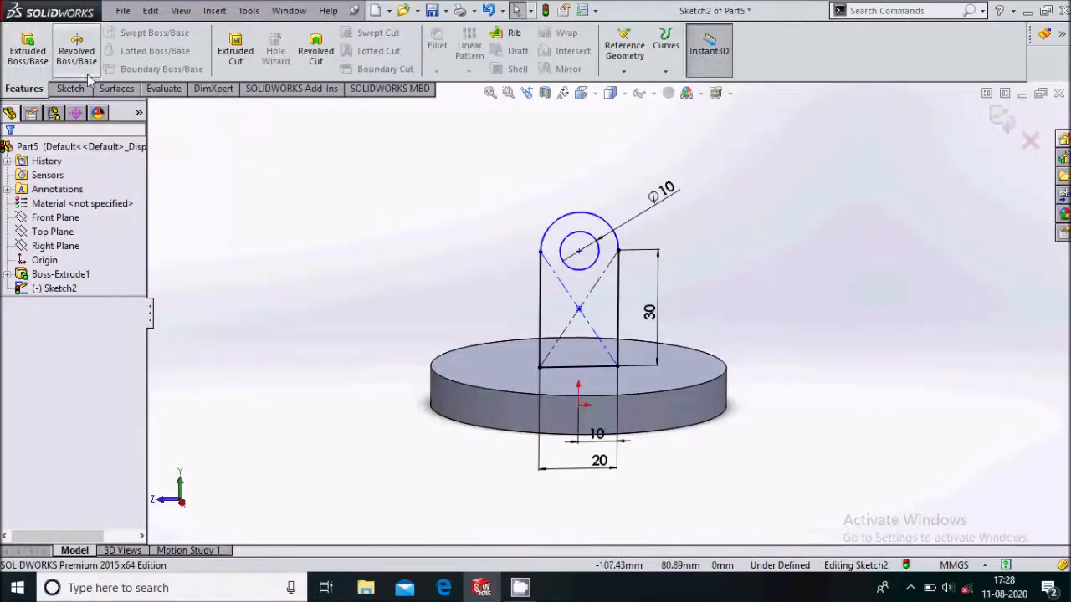
pyautogui.click(29, 51)
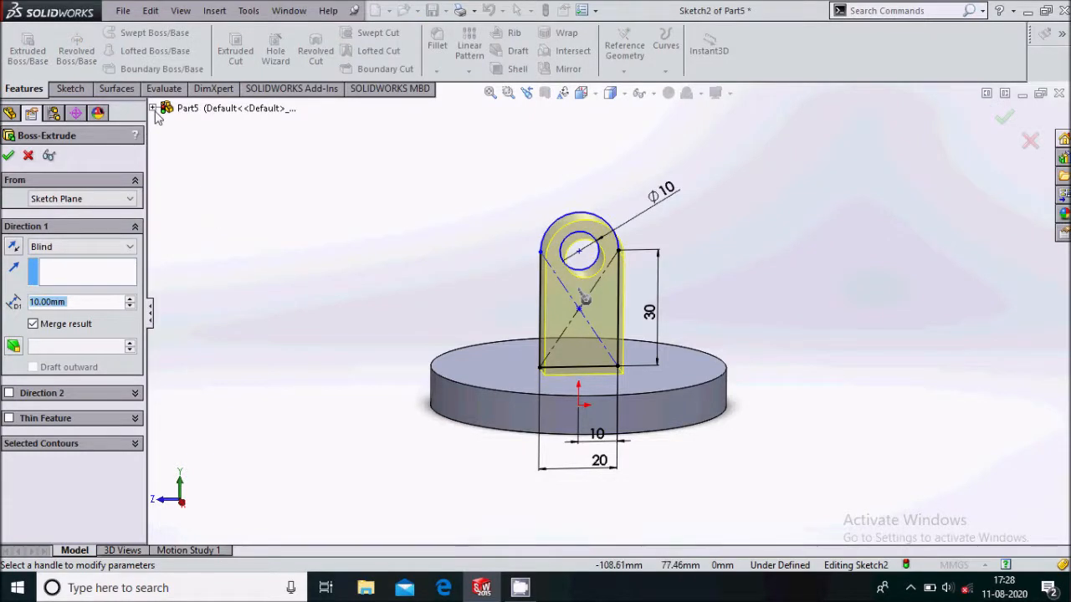
pyautogui.click(82, 246)
pyautogui.click(71, 325)
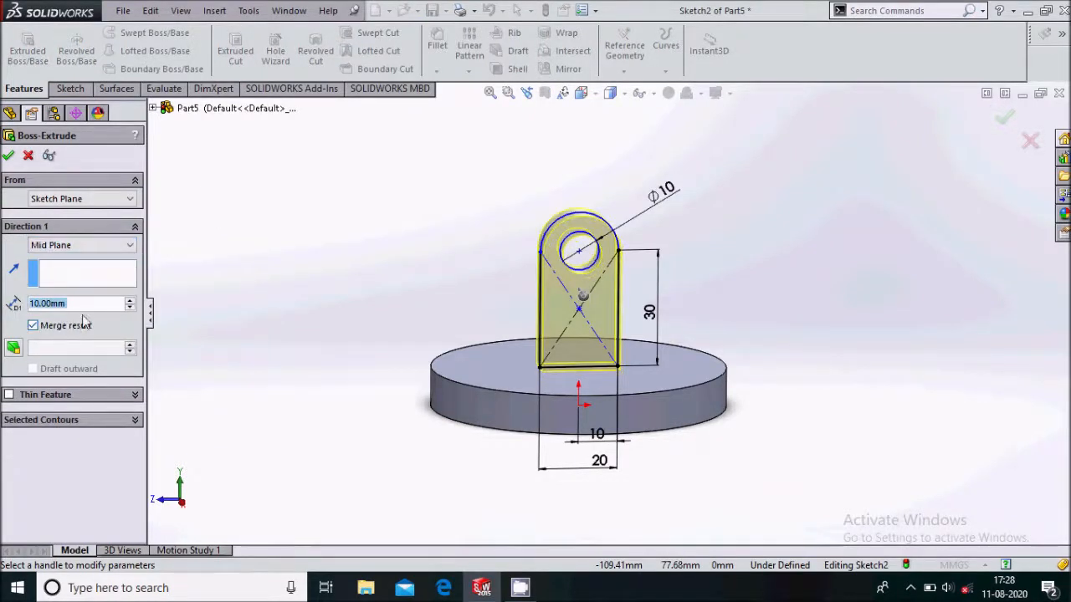
pyautogui.moveTo(405, 289); pyautogui.dragTo(455, 321, button='middle')
pyautogui.click(8, 156)
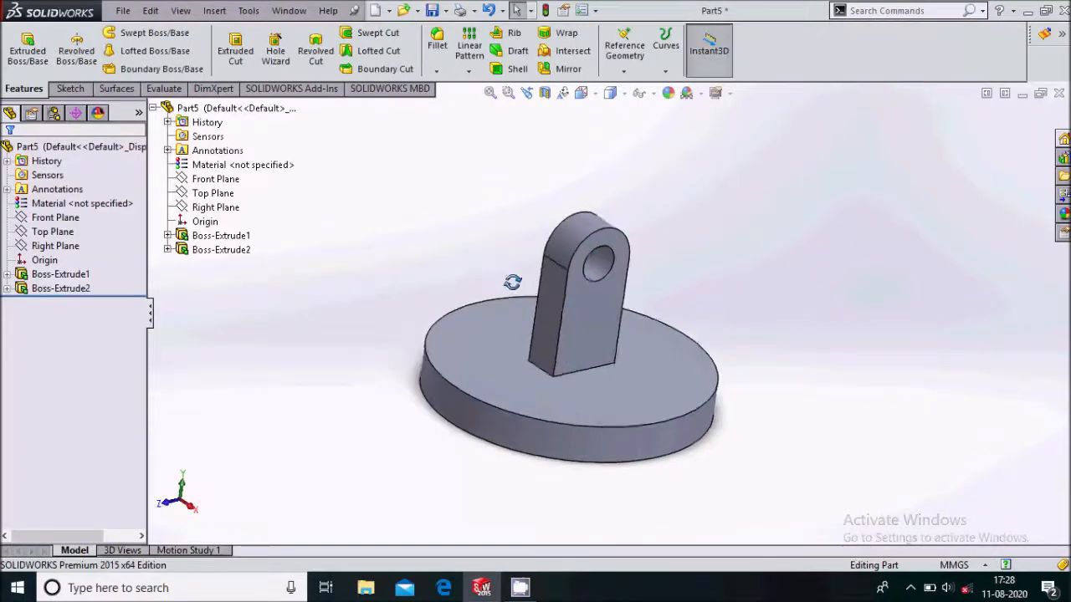
pyautogui.scroll(2, 661, 251)
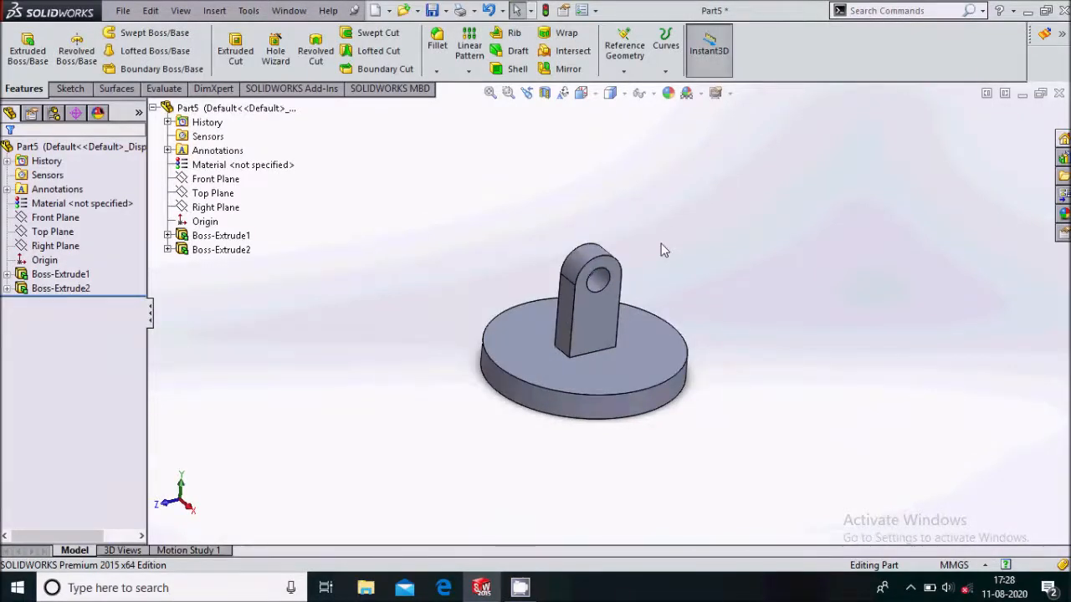
# Save the part as "piston" in the beam mech folder and close it
pyautogui.hotkey('ctrl', 's')
pyautogui.press('BackSpace')
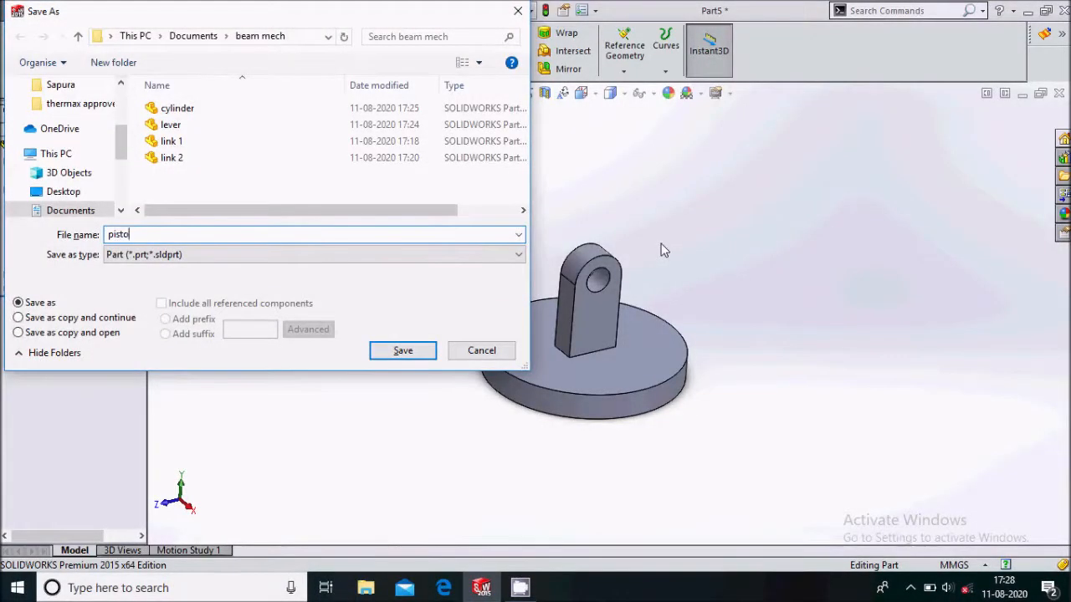
pyautogui.press('Return')
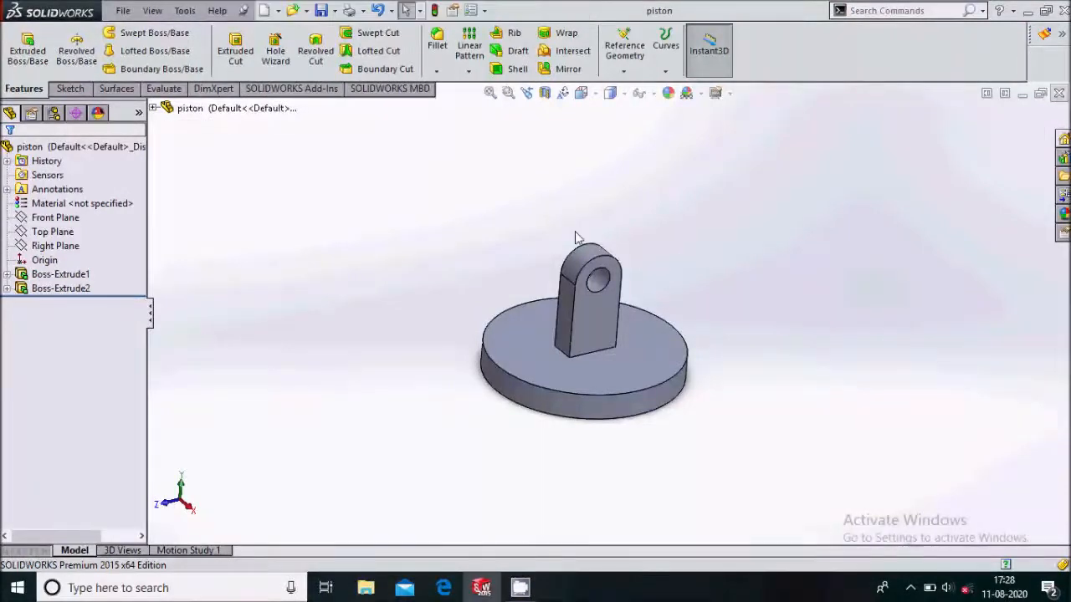
pyautogui.hotkey('ctrl', 'w')
# Create a new part document
pyautogui.click(130, 18)
pyautogui.click(144, 29)
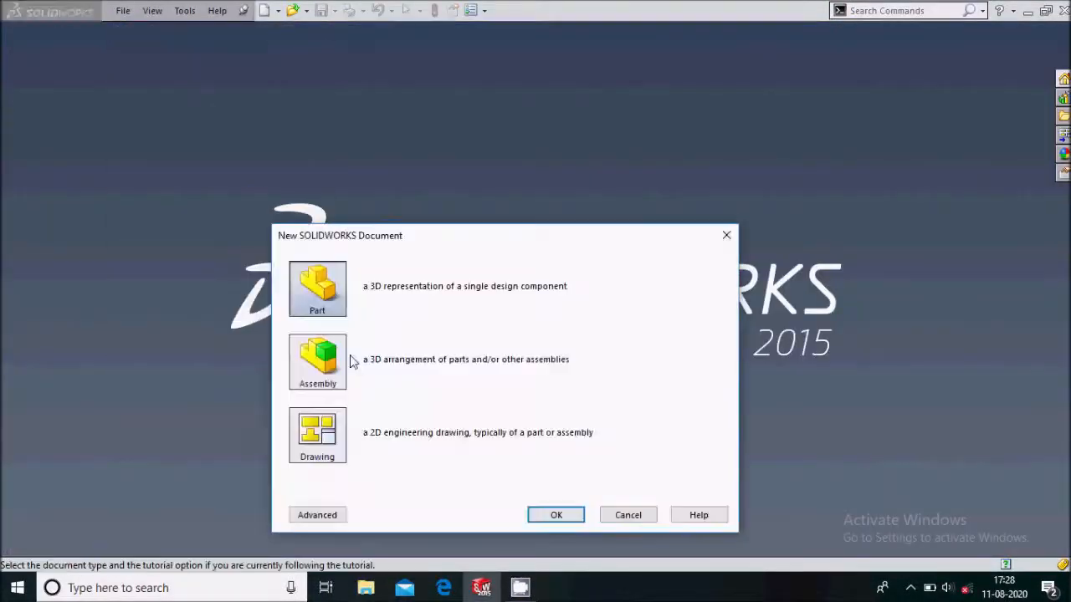
pyautogui.click(554, 515)
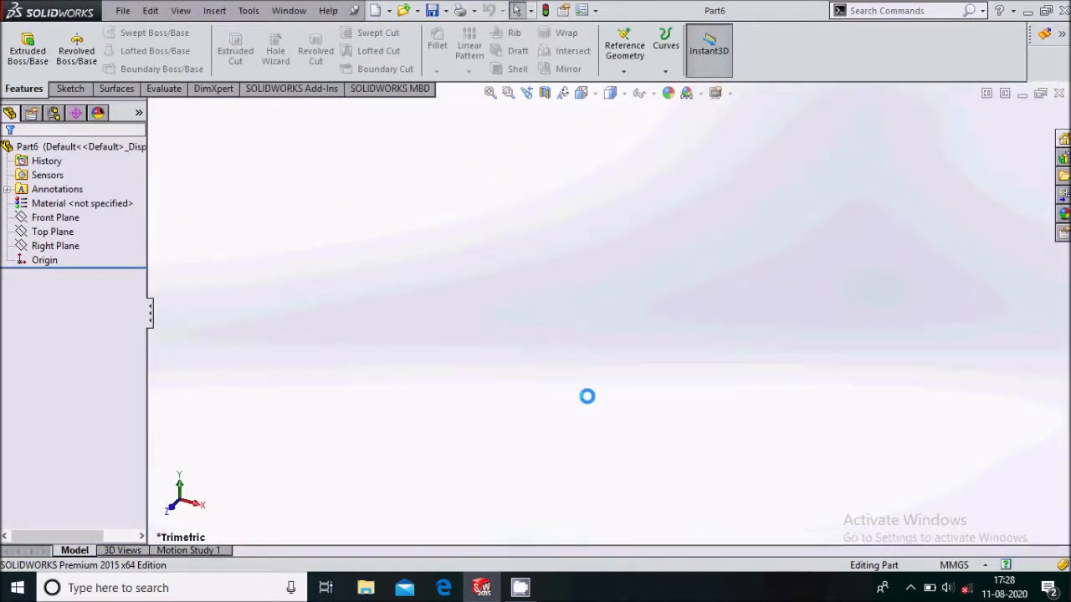
# Sketch a horizontal centerpoint slot centred on the origin of the Top Plane, about 252.5 mm between arc centres and 19 mm wide
pyautogui.click(68, 220)
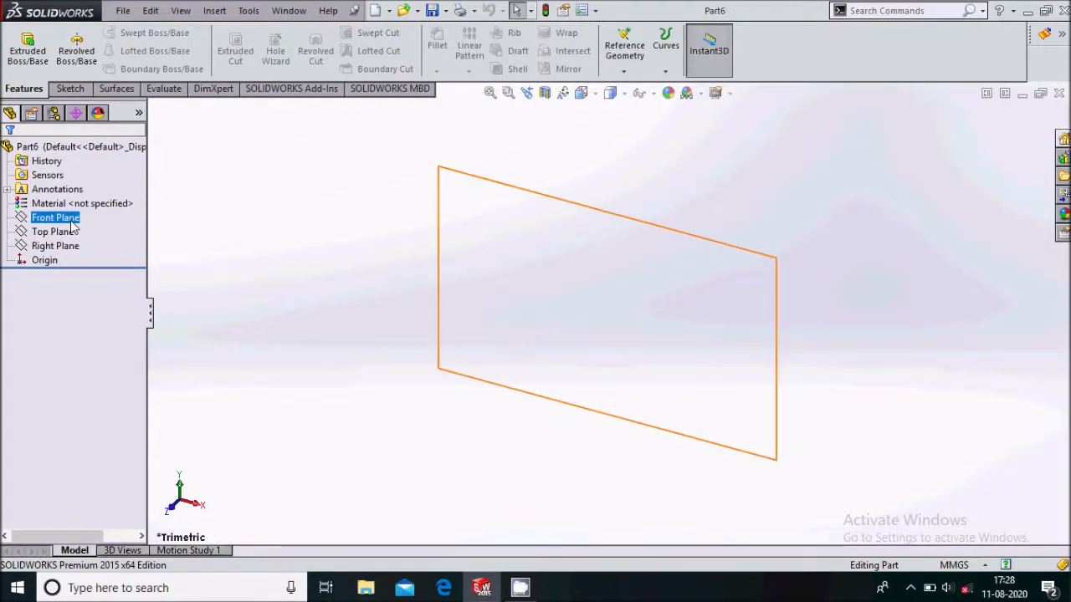
pyautogui.click(72, 232)
pyautogui.click(82, 211)
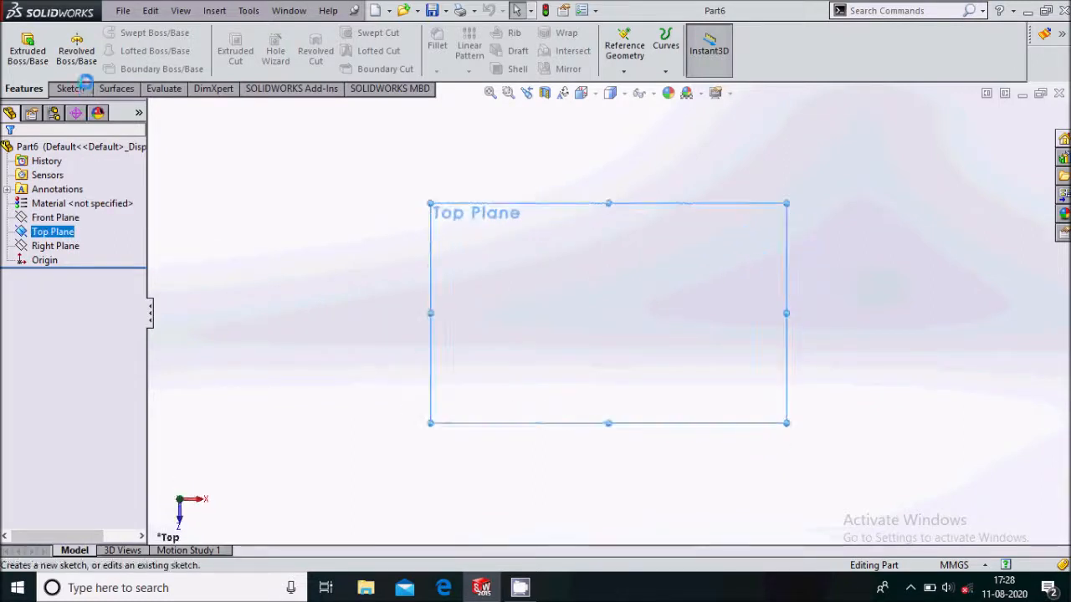
pyautogui.click(101, 70)
pyautogui.click(609, 314)
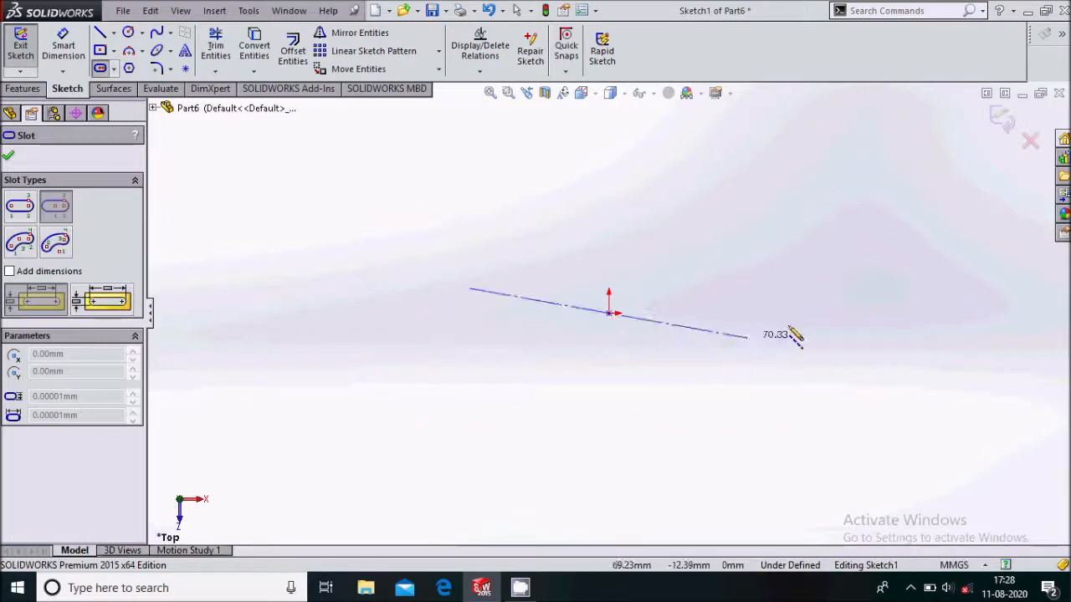
pyautogui.click(862, 313)
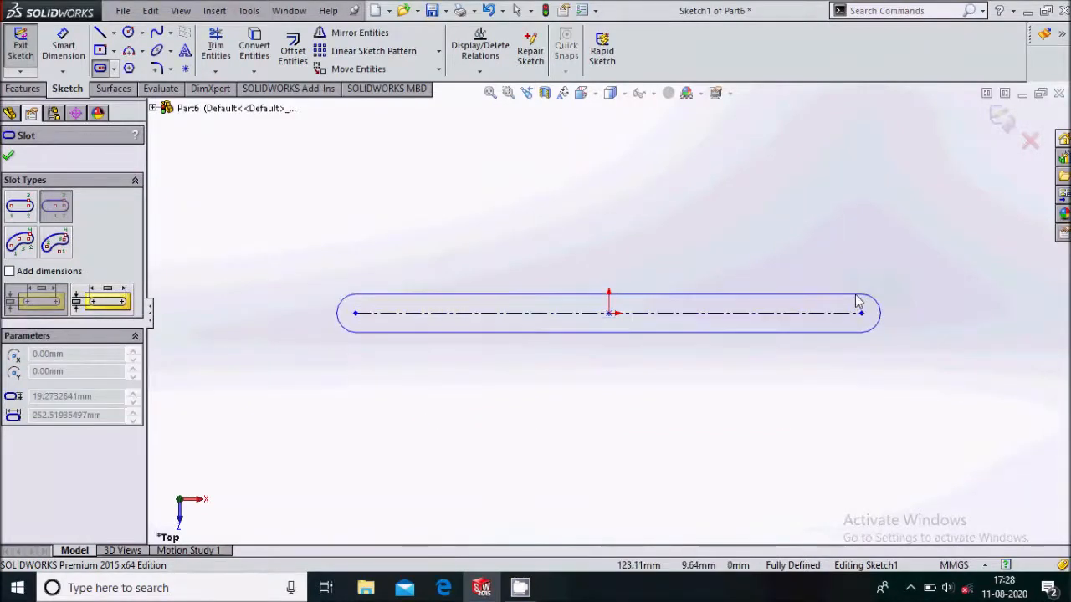
pyautogui.click(859, 297)
pyautogui.press('Escape')
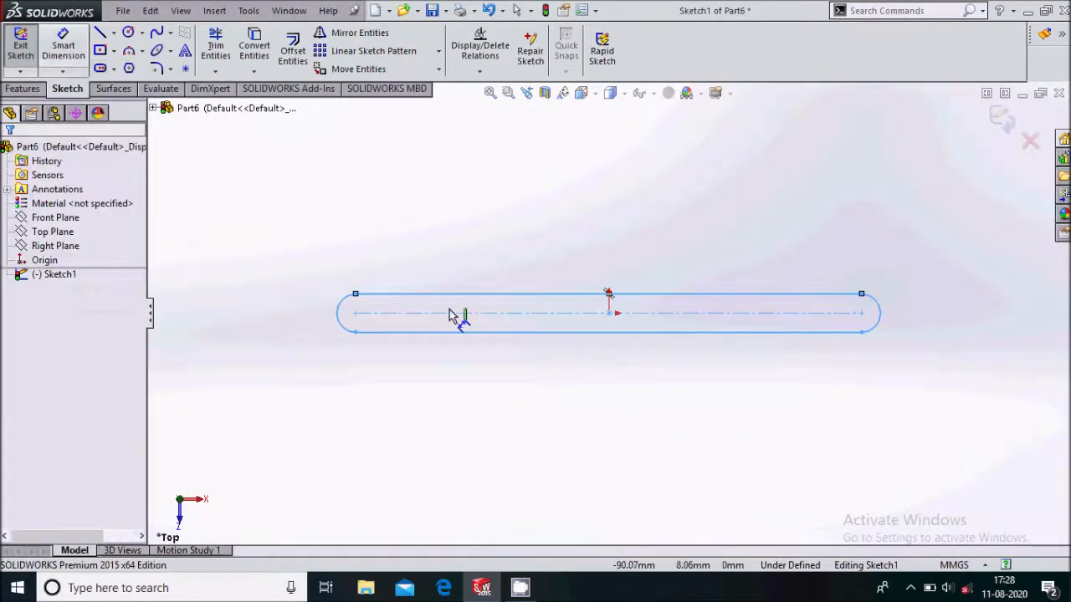
# Dimension the slot's centre-to-centre length as 270 mm
pyautogui.click(556, 313)
pyautogui.click(554, 373)
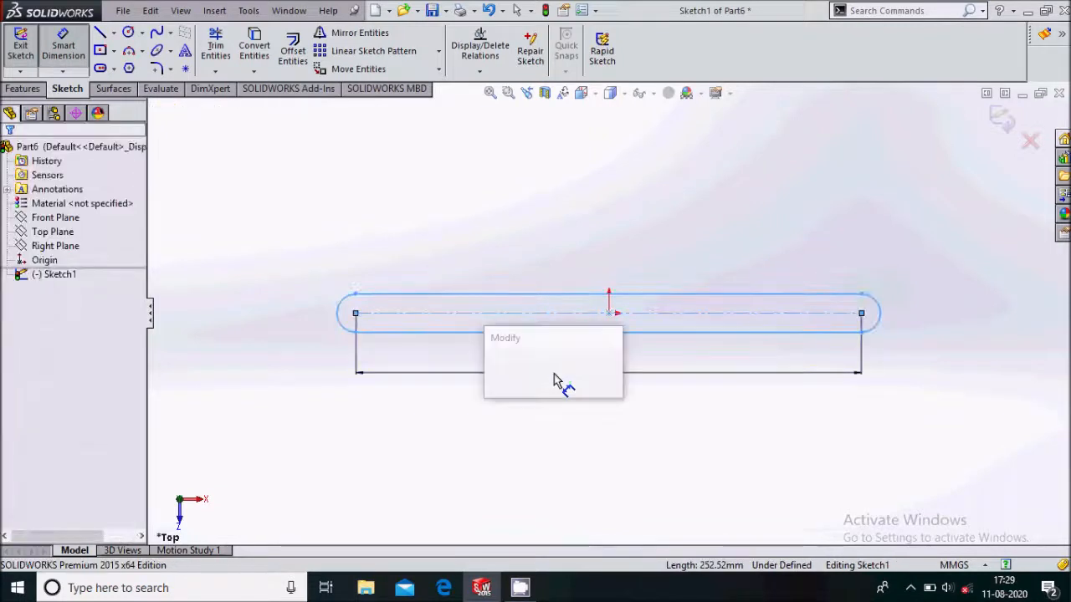
pyautogui.write('27')
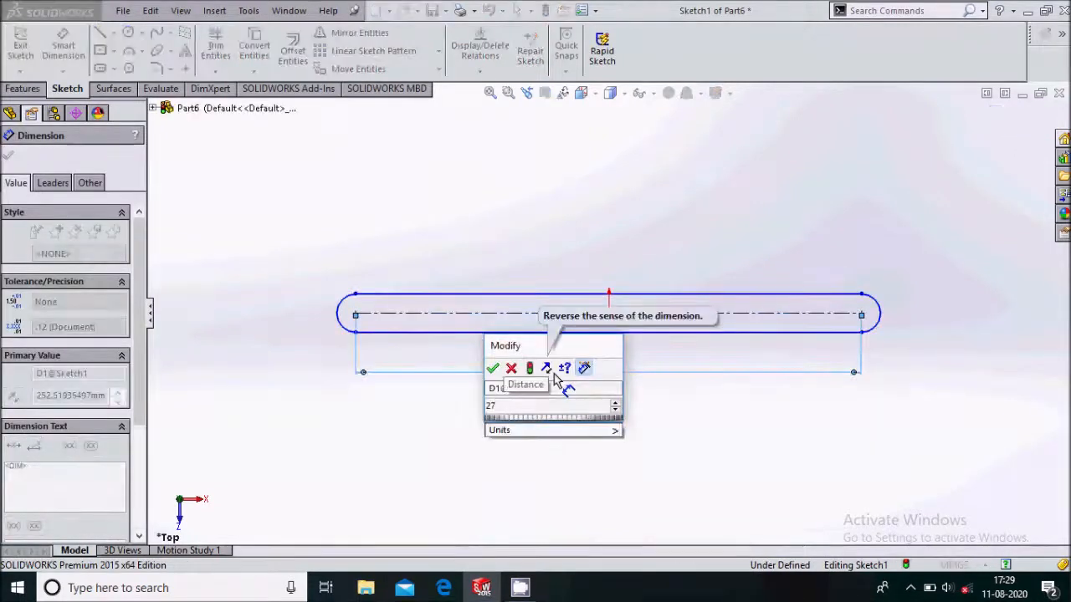
pyautogui.press('Return')
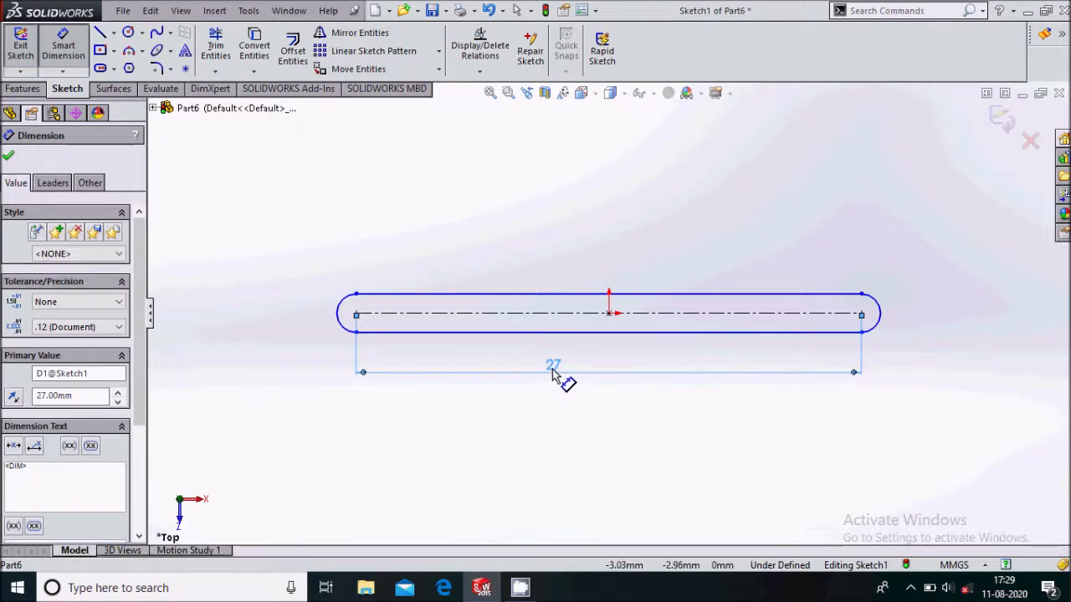
pyautogui.doubleClick(552, 368)
pyautogui.press('BackSpace')
pyautogui.write('270')
pyautogui.press('Return')
# Dimension the slot's width as 10 mm at its right end
pyautogui.scroll(7, 552, 366)
pyautogui.scroll(-1, 641, 315)
pyautogui.scroll(-6, 829, 337)
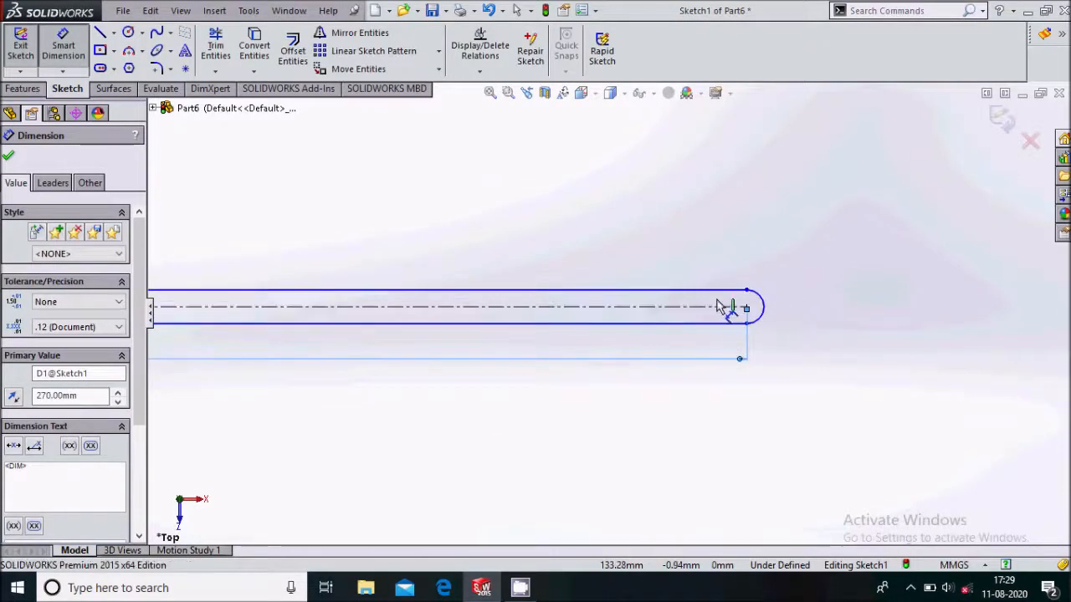
pyautogui.click(717, 298)
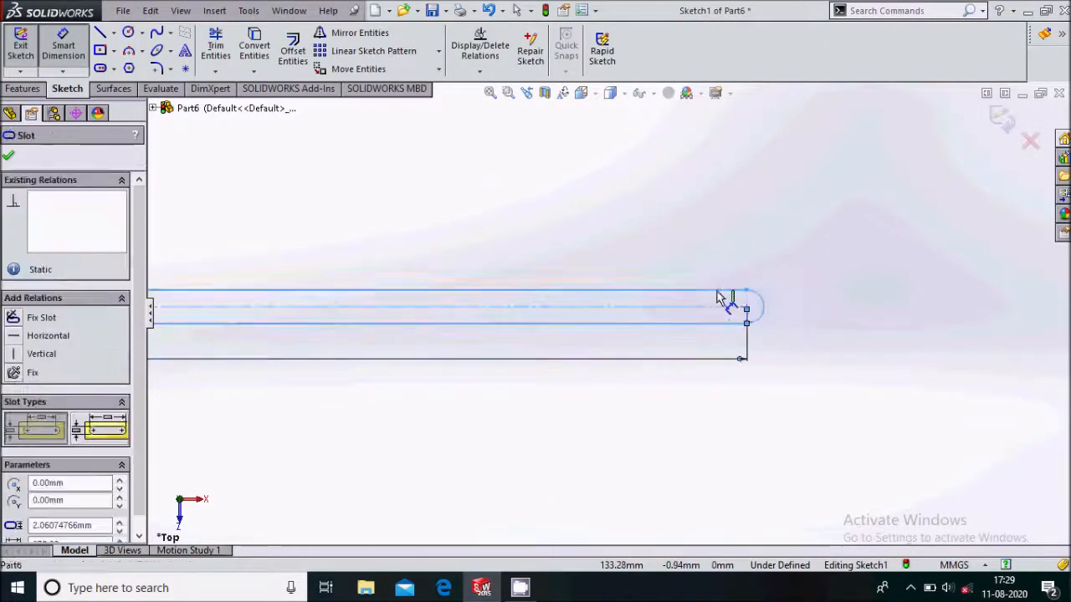
pyautogui.click(826, 319)
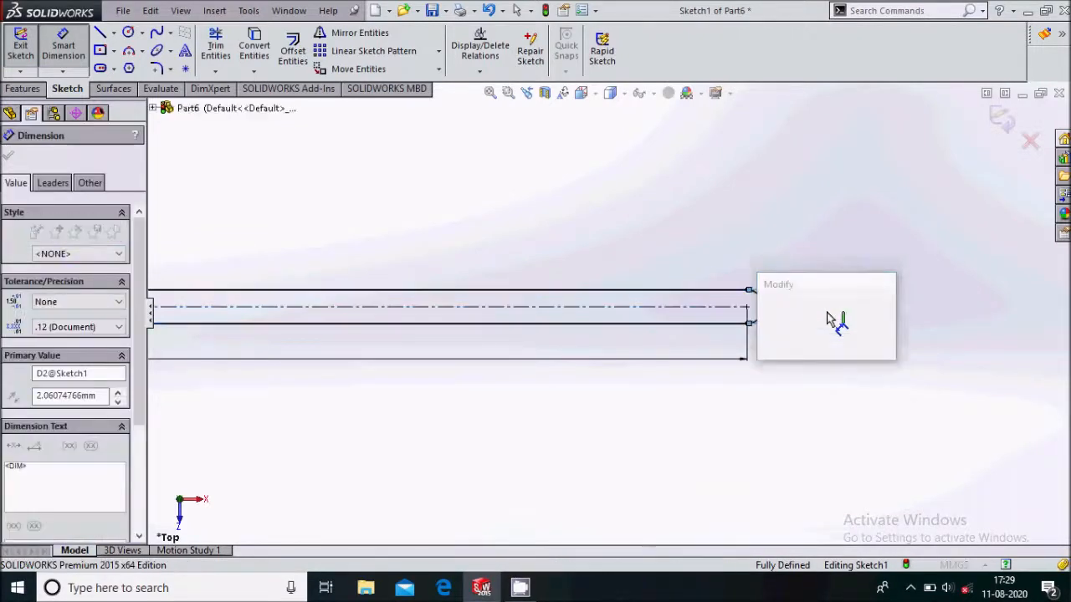
pyautogui.write('10')
pyautogui.press('Return')
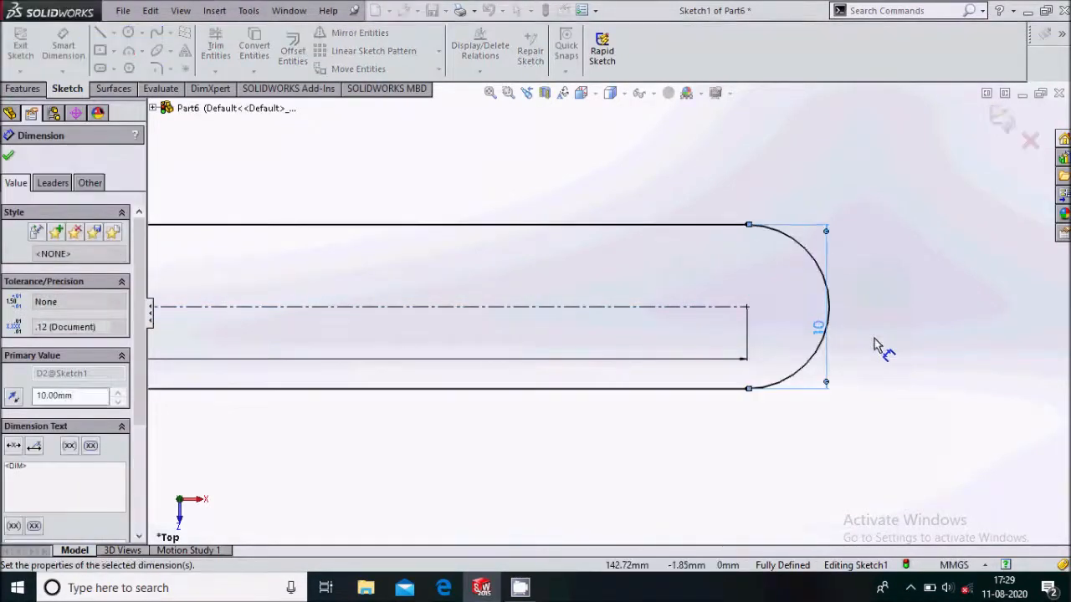
pyautogui.press('f')
pyautogui.scroll(-5, 156, 306)
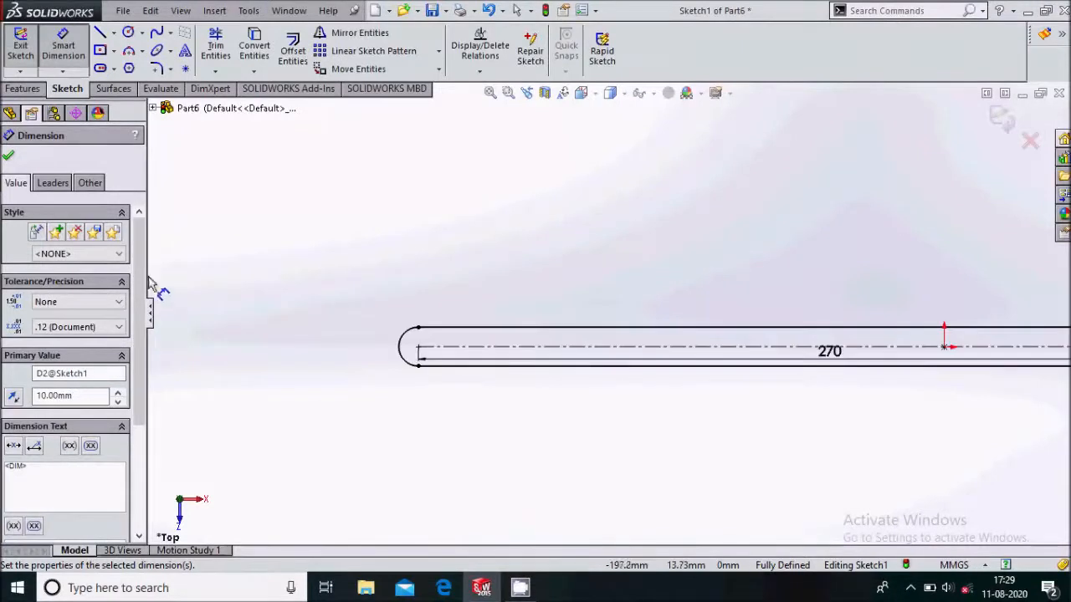
pyautogui.click(9, 157)
# Sketch a circle about 6 mm in diameter at the centre of each of the slot's rounded ends
pyautogui.scroll(-3, 427, 361)
pyautogui.click(429, 329)
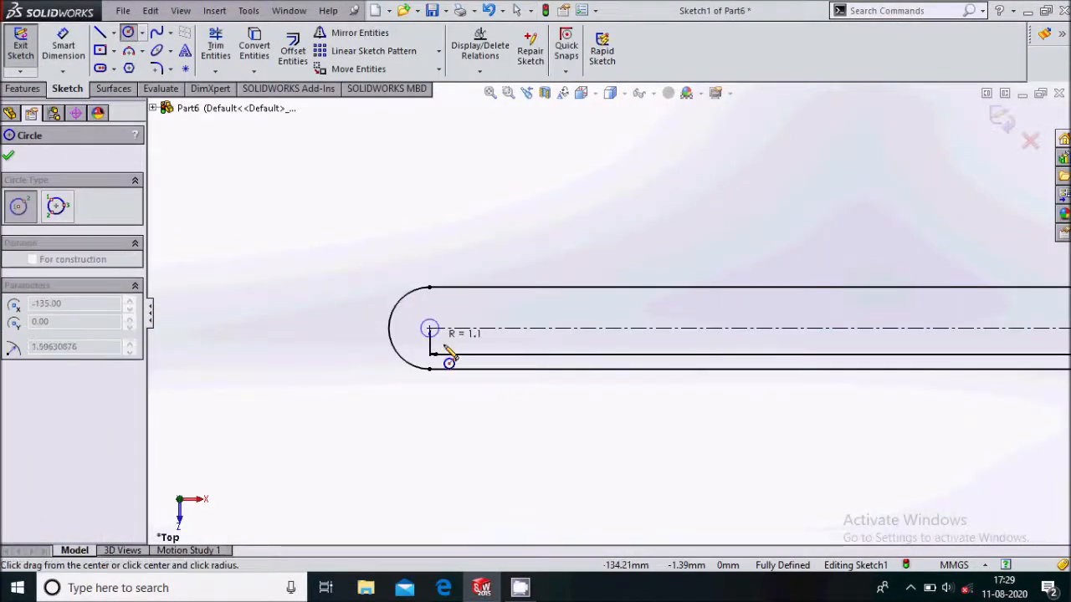
pyautogui.click(418, 339)
pyautogui.scroll(5, 383, 311)
pyautogui.scroll(-4, 886, 331)
pyautogui.click(672, 297)
pyautogui.click(696, 298)
# Dimension the diameter of the circle in the slot's right end as 10 mm
pyautogui.click(75, 66)
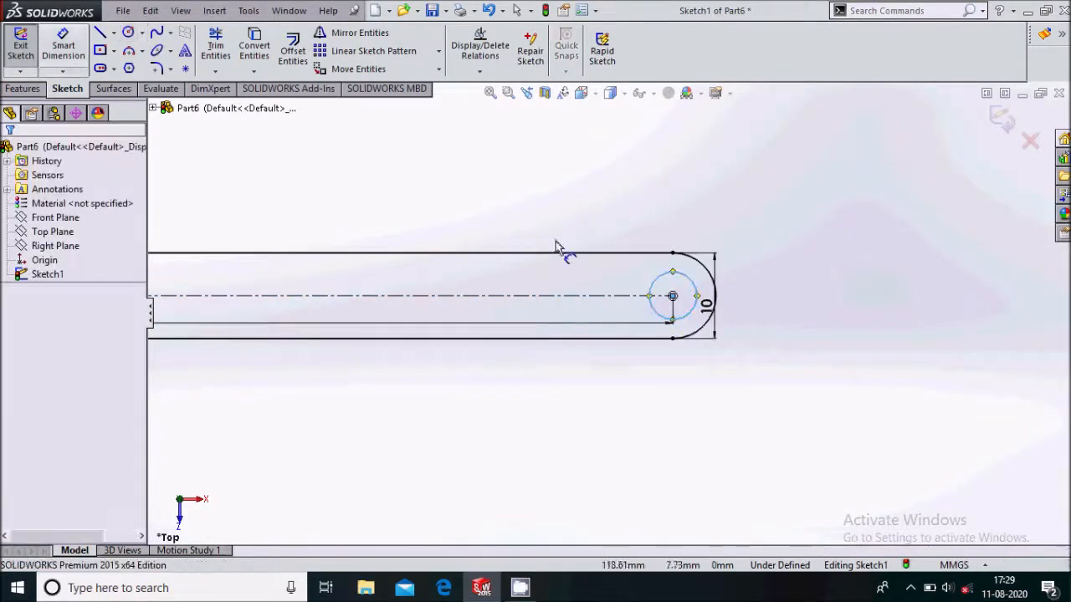
pyautogui.click(692, 283)
pyautogui.click(690, 219)
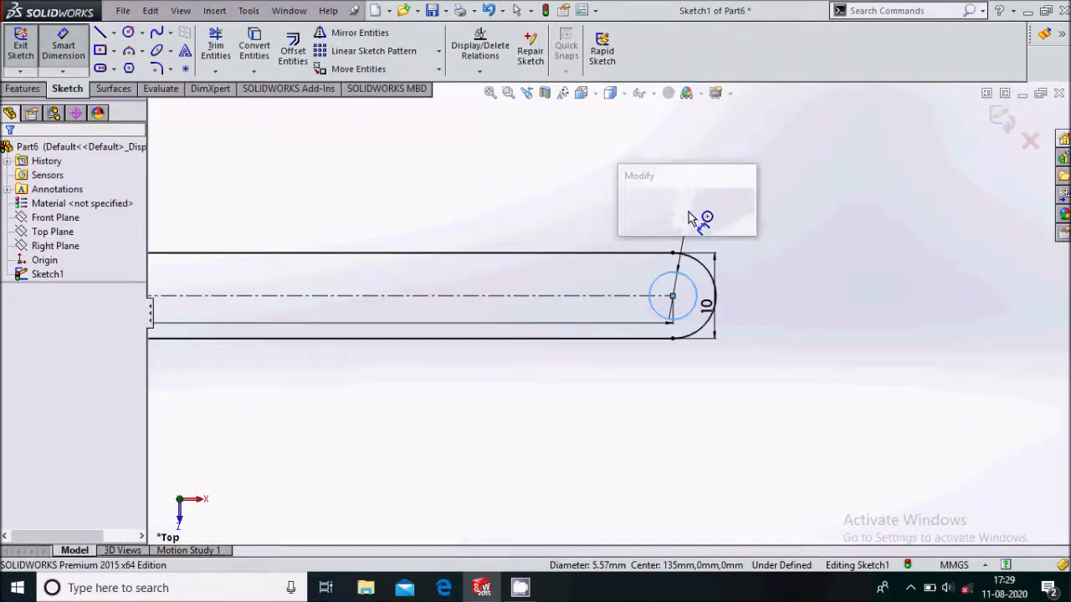
pyautogui.write('10')
pyautogui.press('Return')
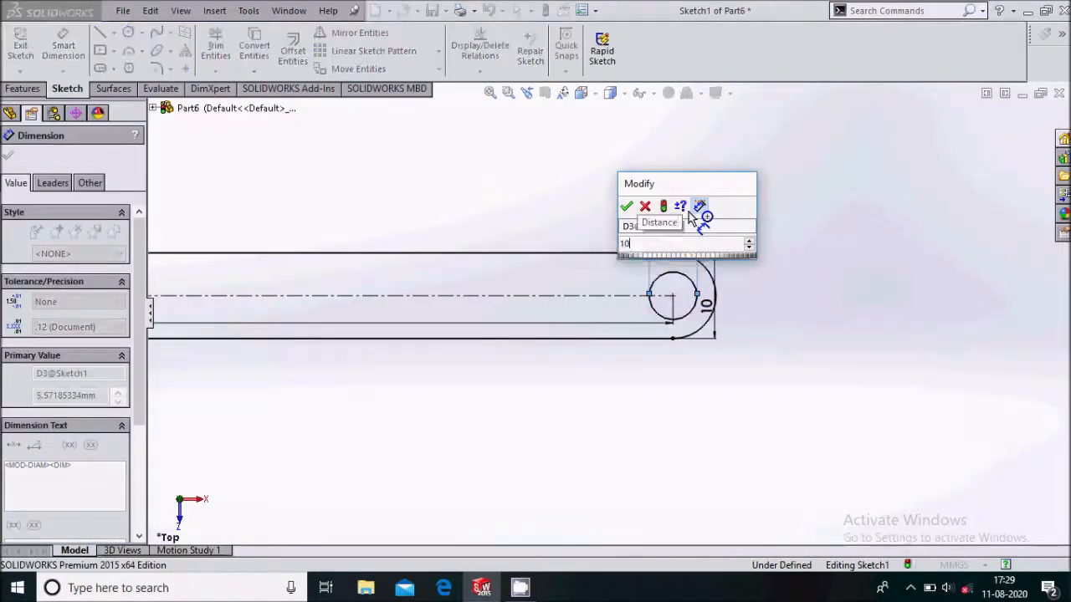
# Set the slot's width dimension to 20 mm
pyautogui.scroll(5, 766, 284)
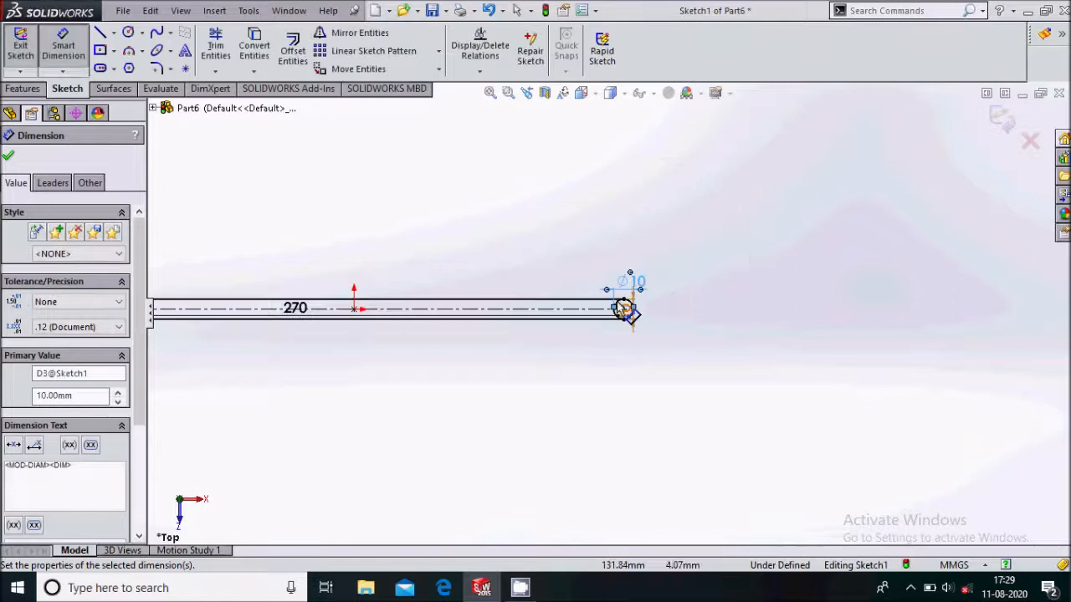
pyautogui.scroll(-3, 628, 308)
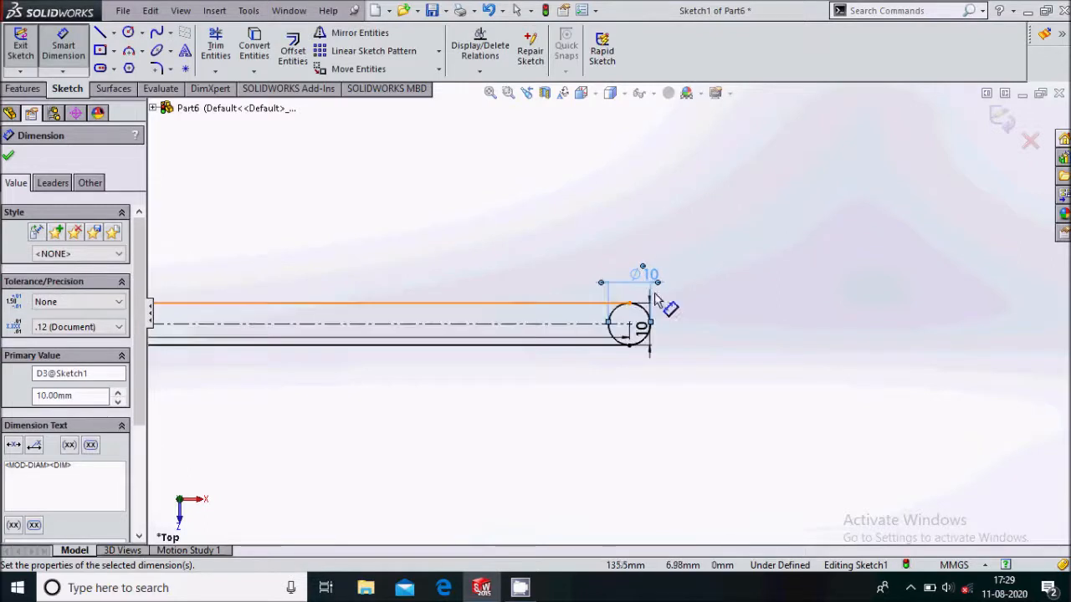
pyautogui.doubleClick(641, 337)
pyautogui.write('10')
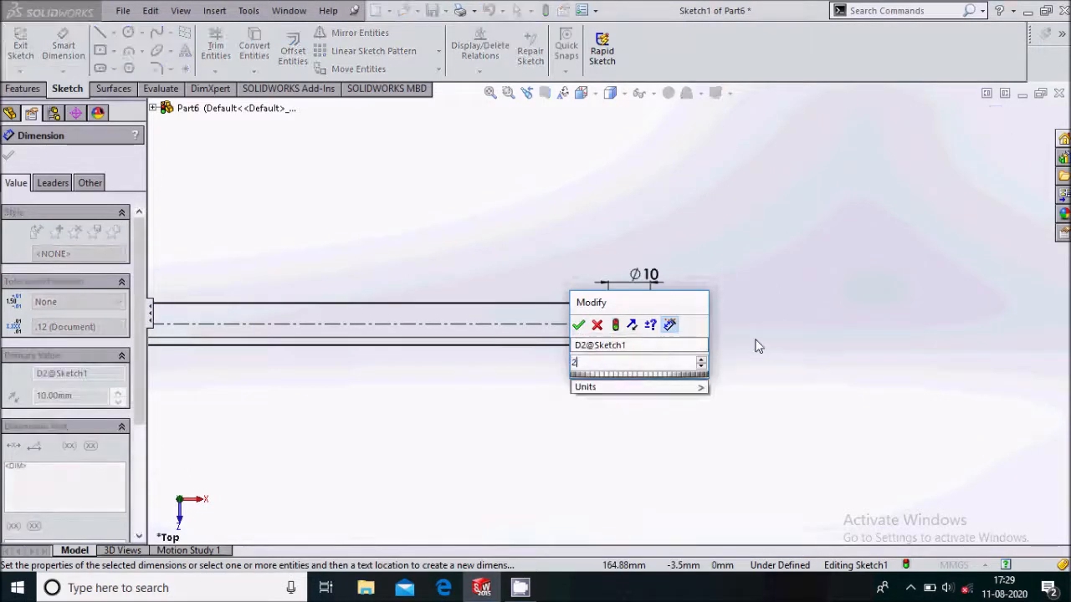
pyautogui.press('Return')
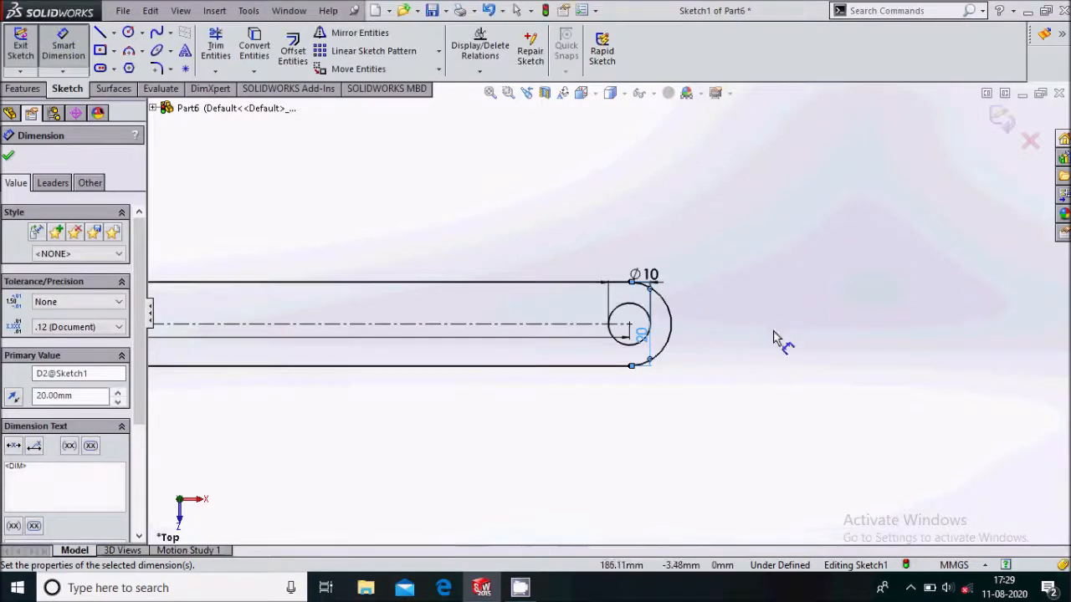
# Dimension the diameter of the circle in the slot's left end as 10 mm and finish dimensioning
pyautogui.scroll(5, 766, 340)
pyautogui.scroll(-5, 311, 317)
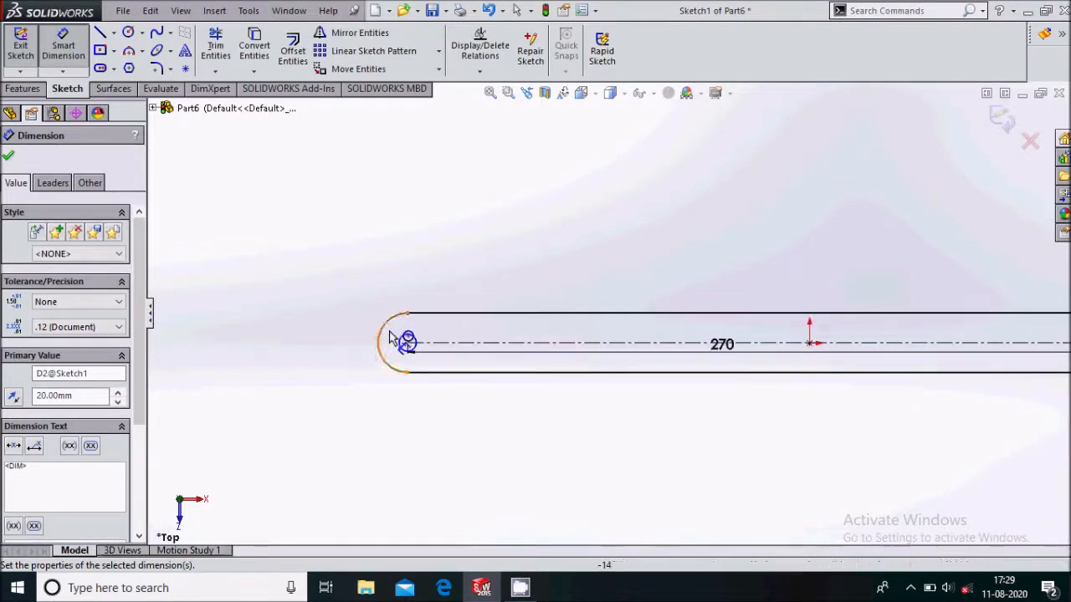
pyautogui.click(408, 344)
pyautogui.click(443, 269)
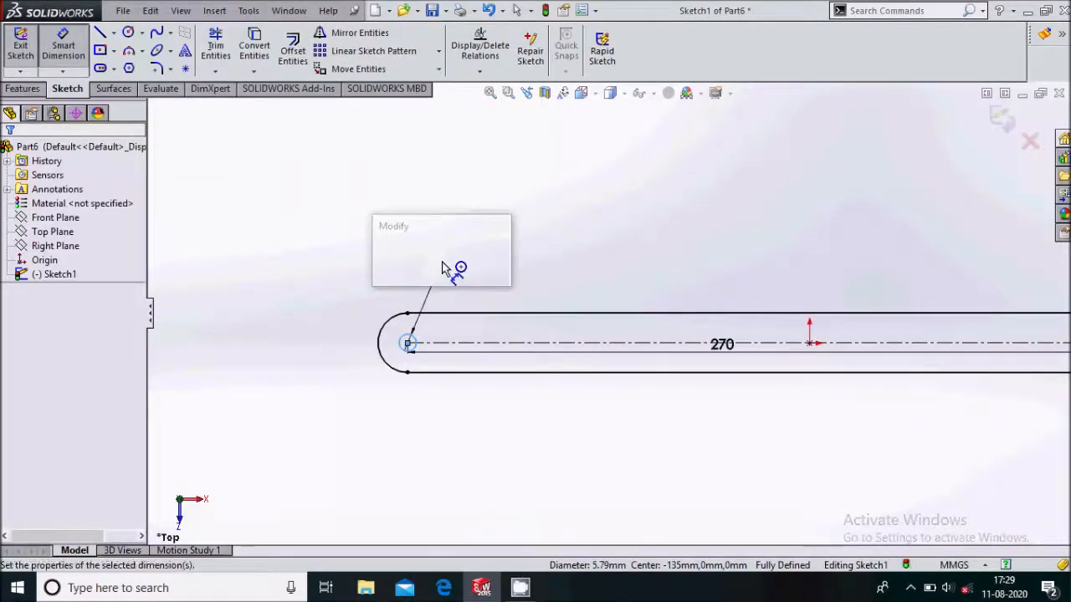
pyautogui.write('10')
pyautogui.press('Return')
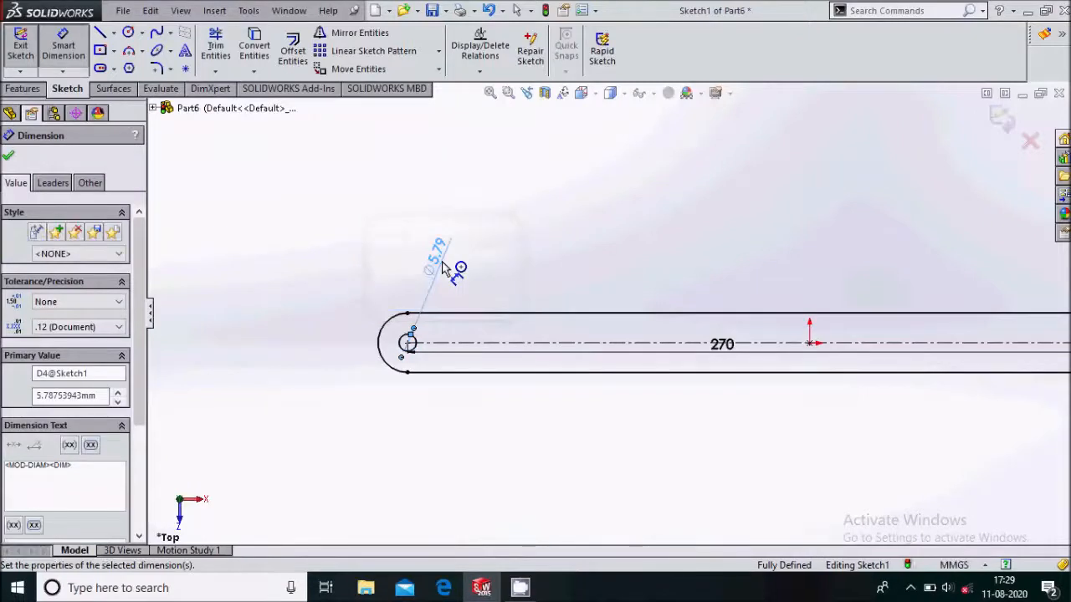
pyautogui.click(10, 157)
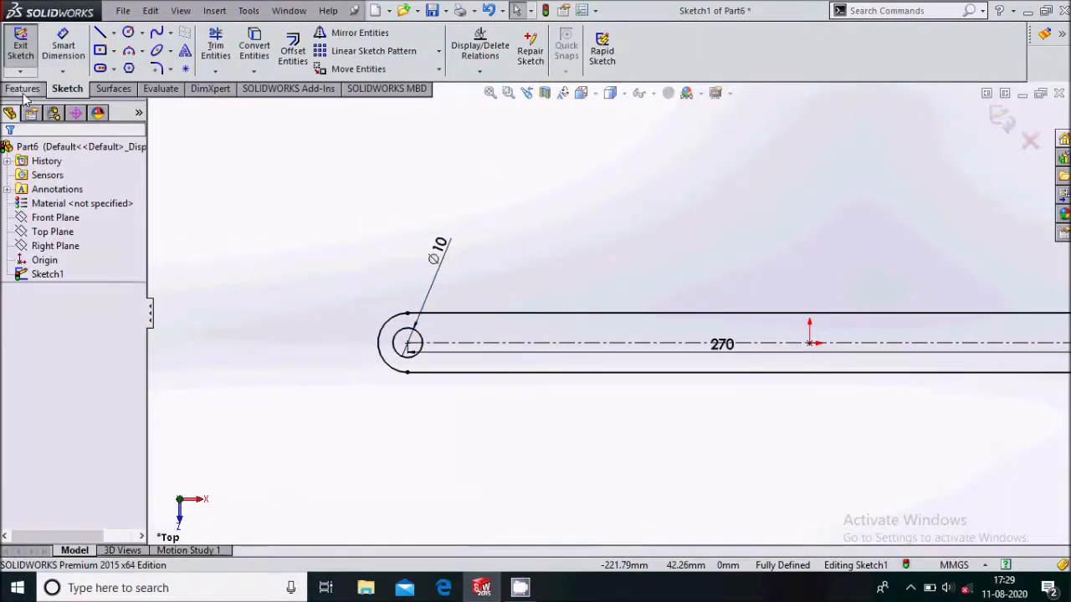
pyautogui.click(23, 89)
pyautogui.scroll(5, 603, 311)
pyautogui.scroll(-1, 826, 288)
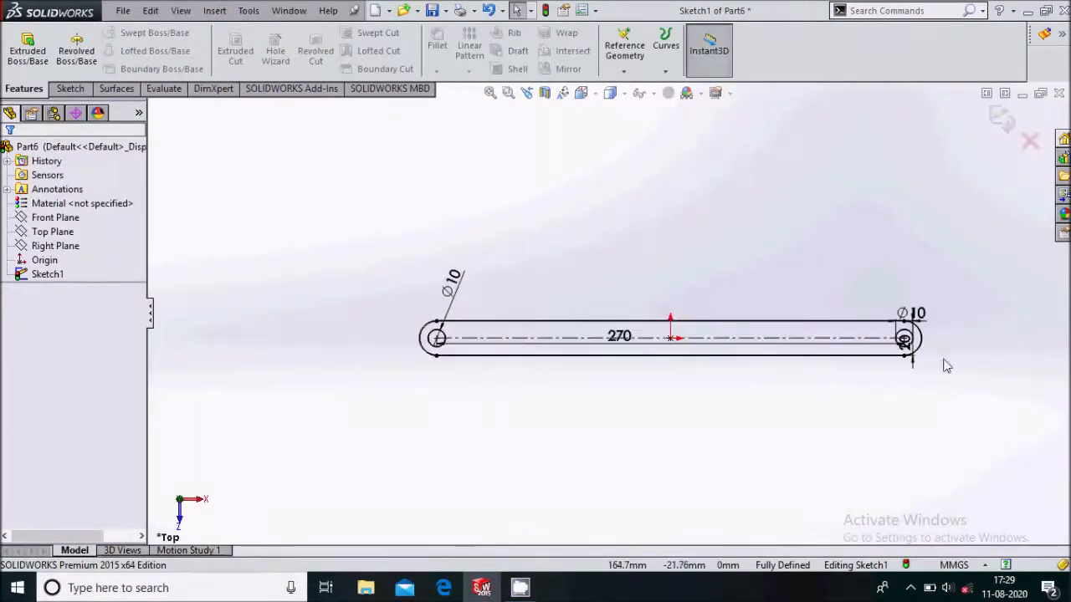
pyautogui.scroll(-2, 946, 366)
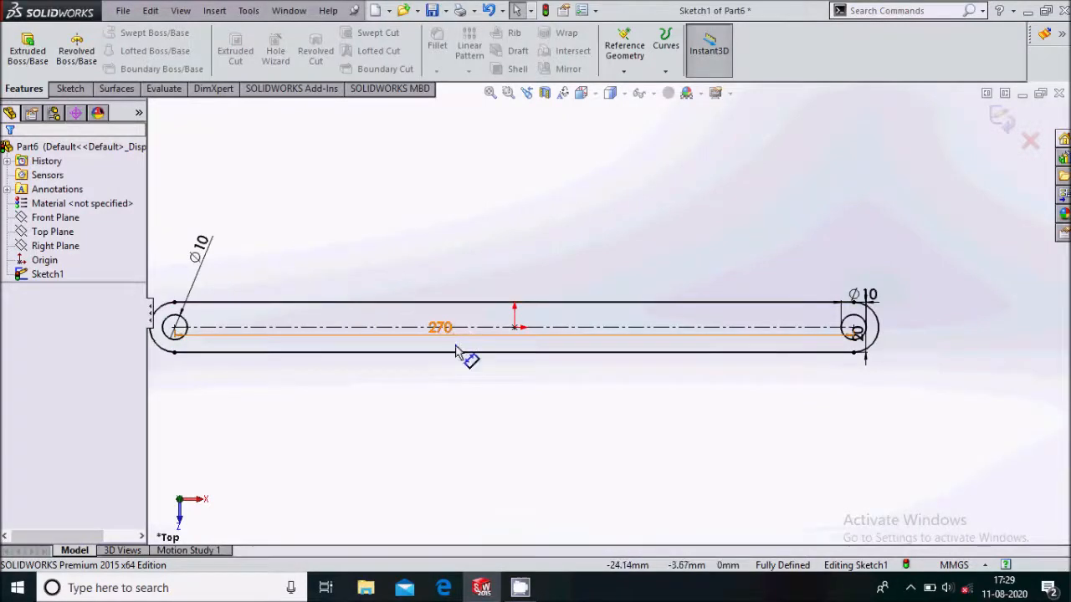
pyautogui.scroll(1, 649, 343)
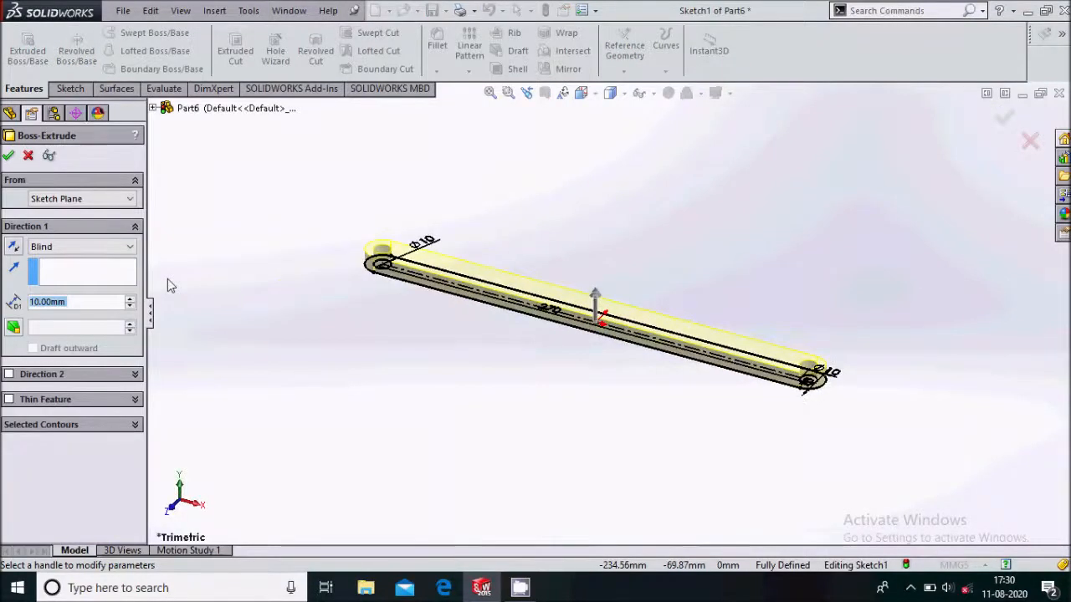
pyautogui.click(28, 156)
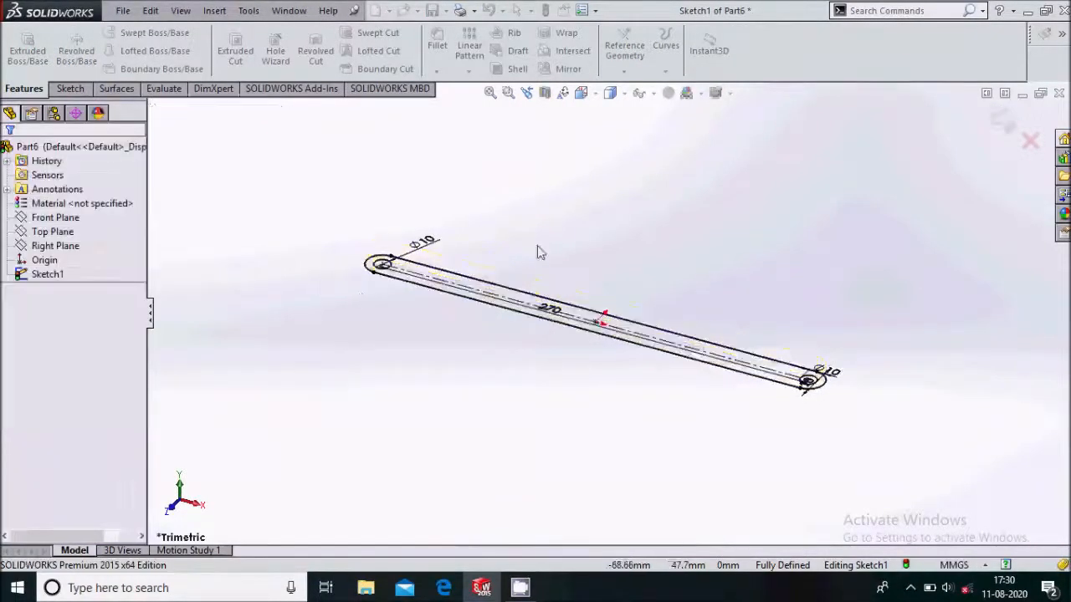
# Delete the 10 mm circle in the slot's left end from the sketch, together with its diameter dimension
pyautogui.scroll(-5, 385, 276)
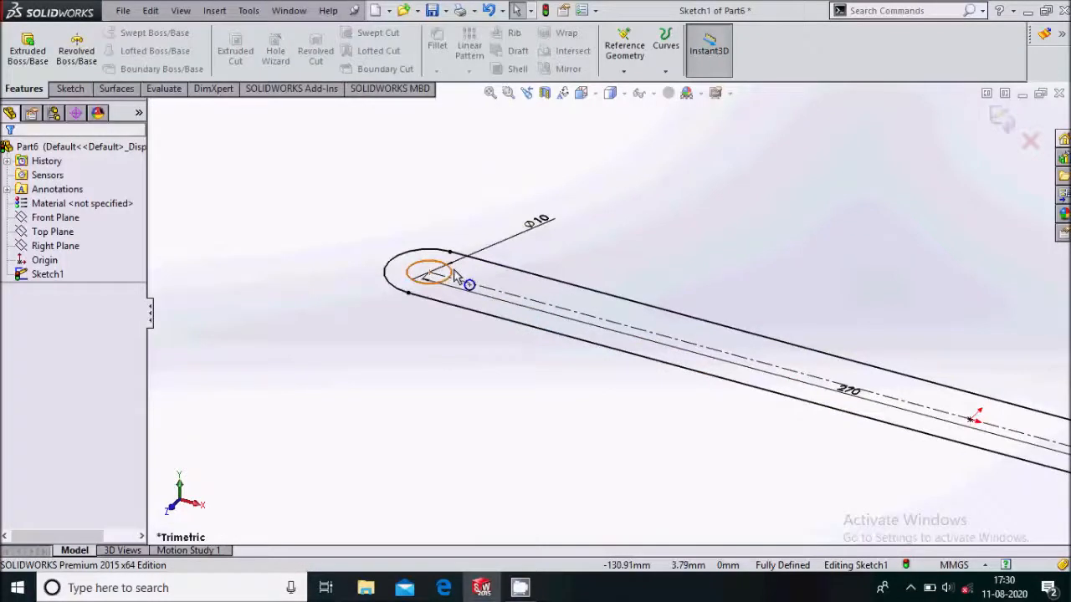
pyautogui.click(456, 276)
pyautogui.press('Delete')
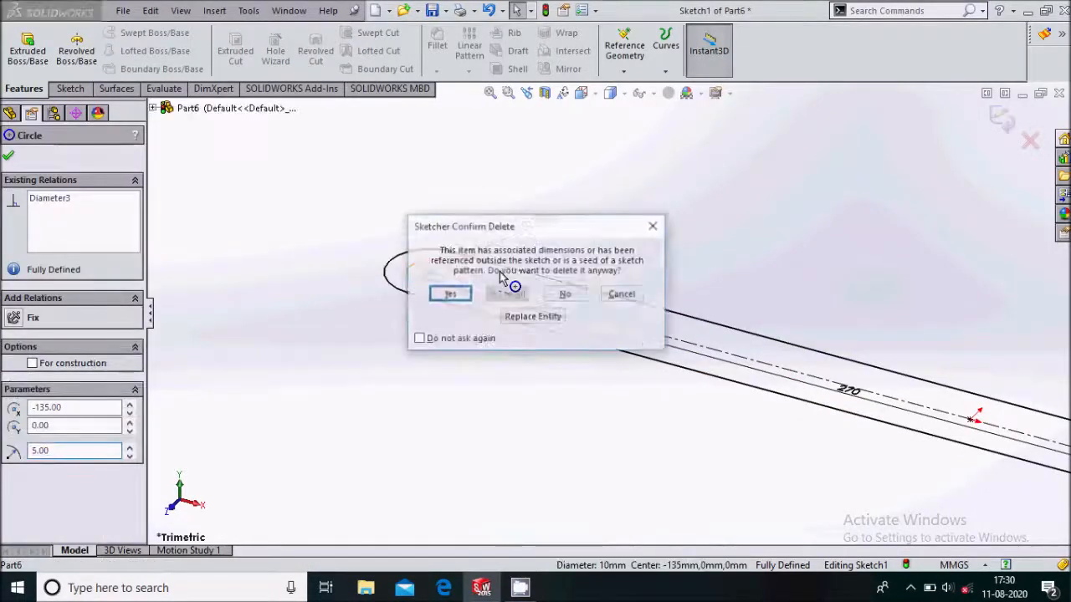
pyautogui.click(449, 294)
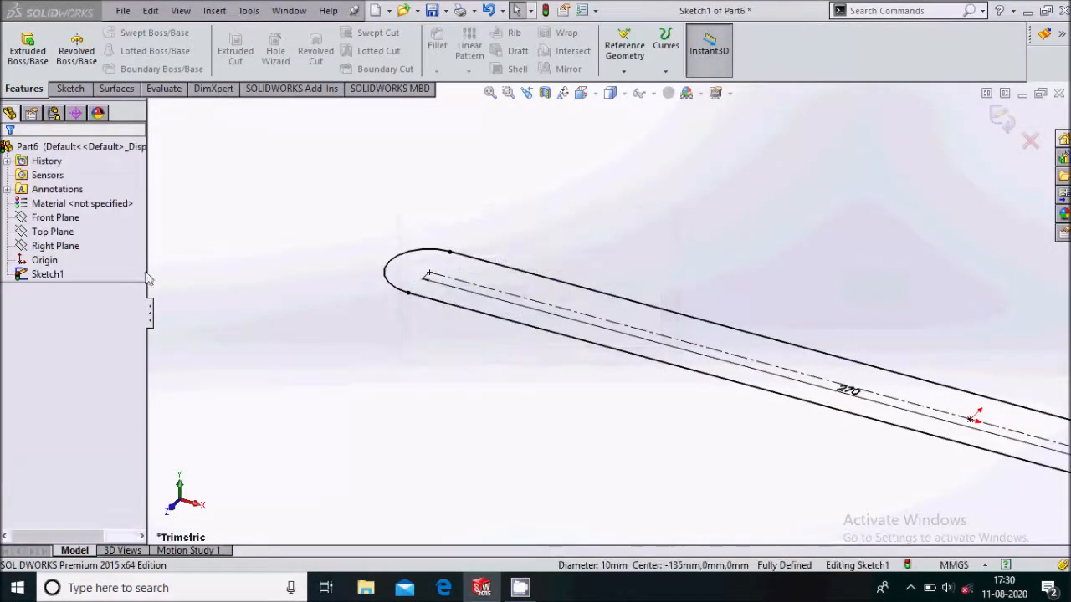
# Extrude the slot profile with its remaining hole as a 10 mm blind boss
pyautogui.click(27, 50)
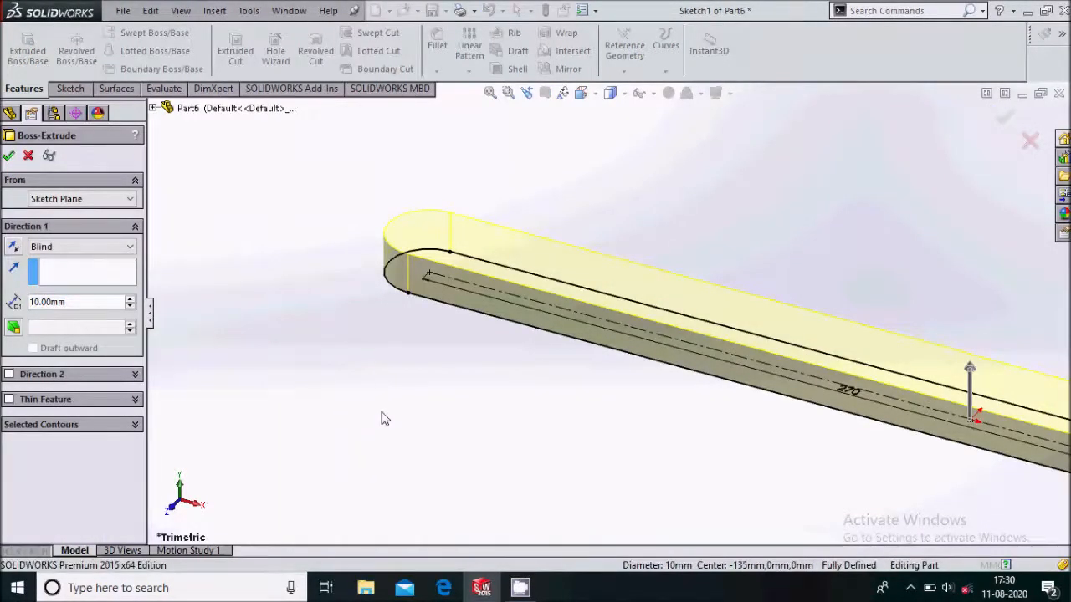
pyautogui.press('Return')
pyautogui.scroll(5, 402, 413)
pyautogui.scroll(-2, 798, 297)
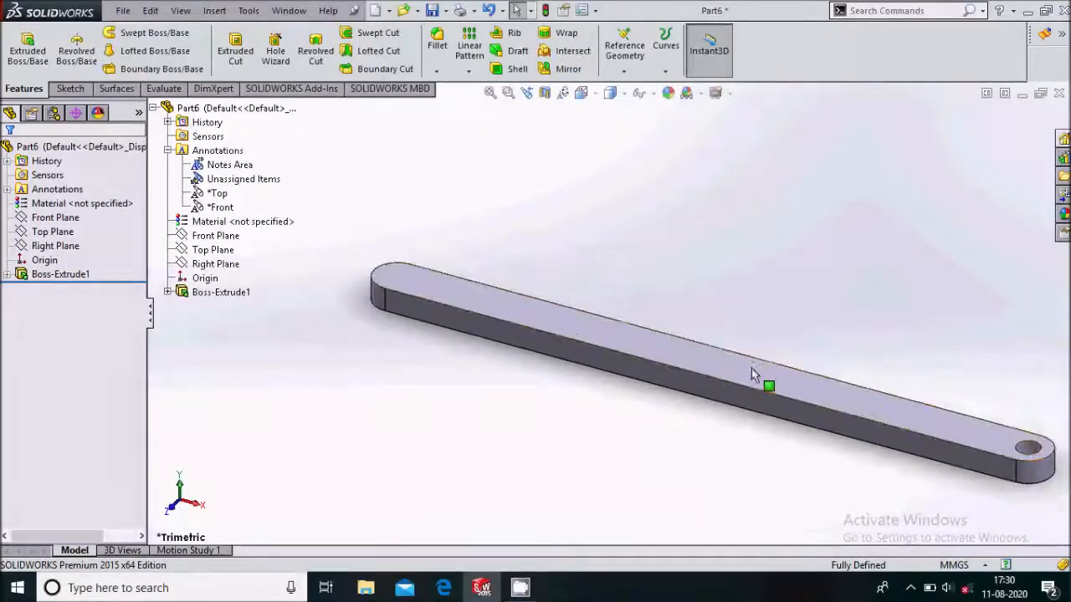
# Start a new sketch on the bar's upper flat face and view it face-on
pyautogui.click(753, 374)
pyautogui.click(811, 320)
pyautogui.click(595, 98)
pyautogui.click(661, 171)
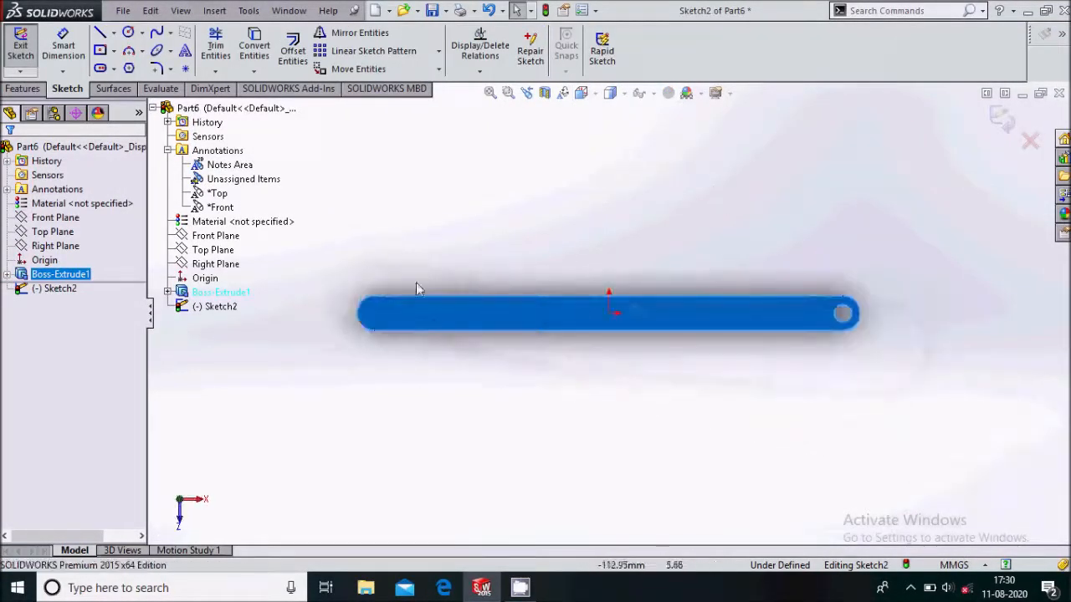
pyautogui.click(416, 288)
# Sketch a circle about 12 mm in diameter at the centre of the bar's left rounded end
pyautogui.scroll(-3, 416, 288)
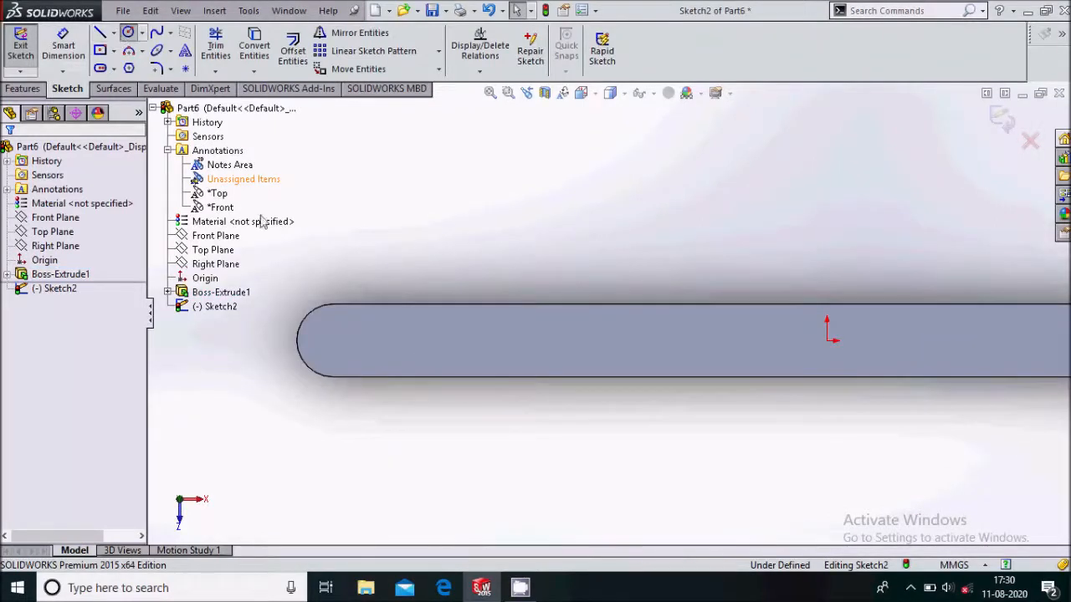
pyautogui.click(333, 340)
pyautogui.click(349, 355)
pyautogui.press('Escape')
# Dimension the diameter of the new circle in the bar's left end as 10 mm
pyautogui.click(340, 321)
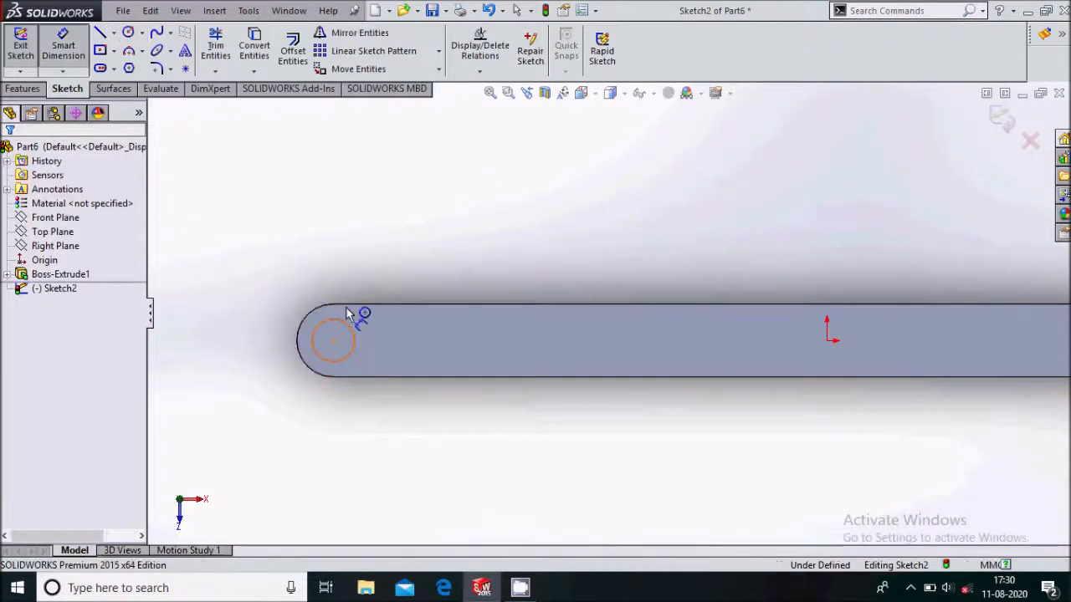
pyautogui.click(365, 255)
pyautogui.write('10')
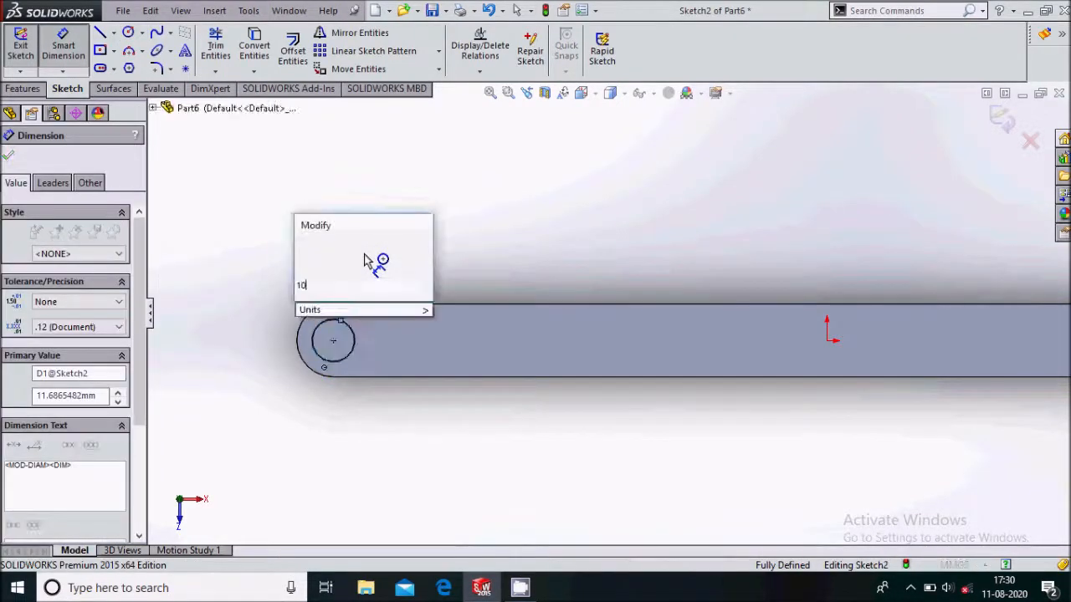
pyautogui.press('Return')
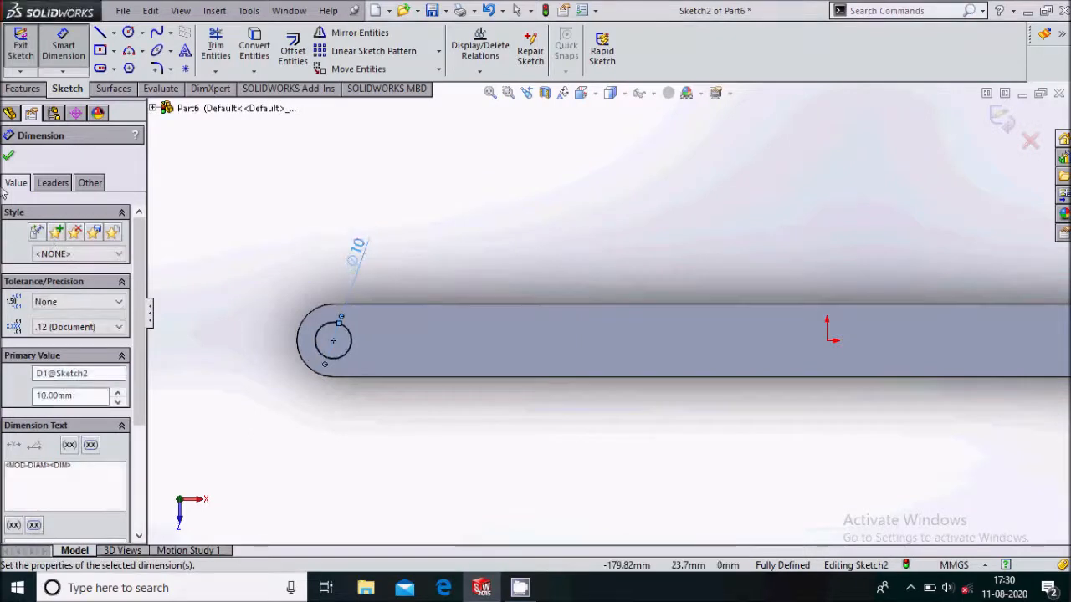
# Extrude the 10 mm circle at the link's end as a 10 mm blind boss merged with the body
pyautogui.click(9, 155)
pyautogui.click(23, 88)
pyautogui.click(27, 58)
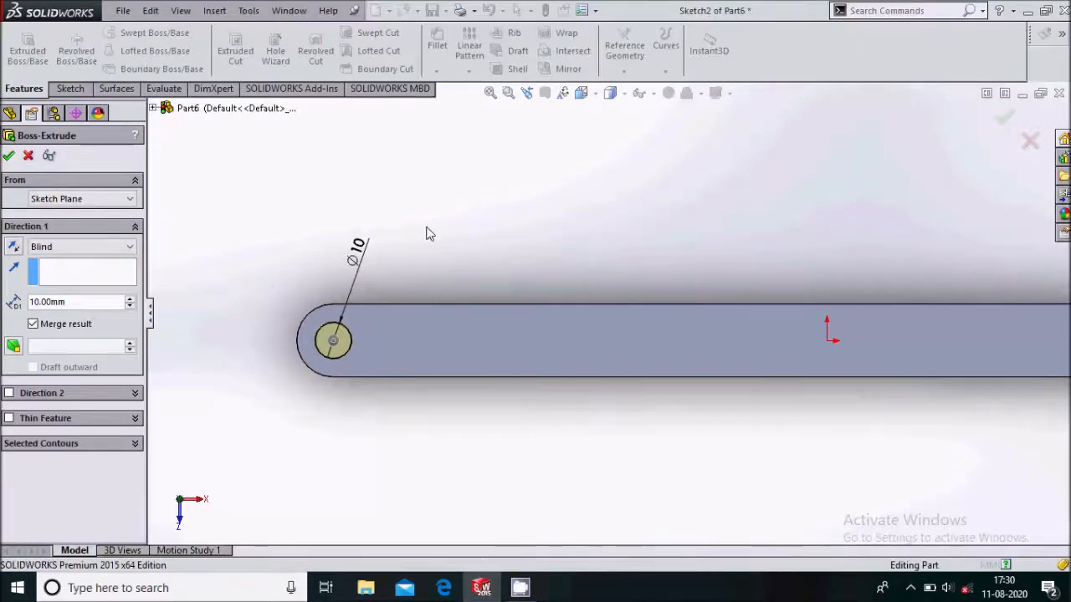
pyautogui.press('Return')
pyautogui.scroll(3, 595, 237)
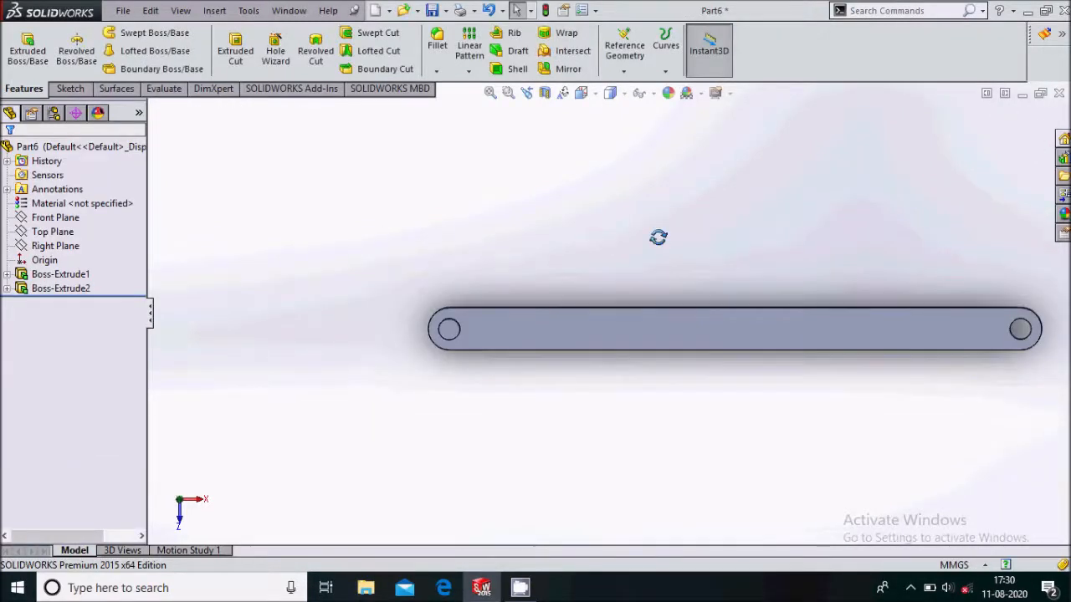
# Save the part as "link 3" in the beam mech folder
pyautogui.hotkey('ctrl', 's')
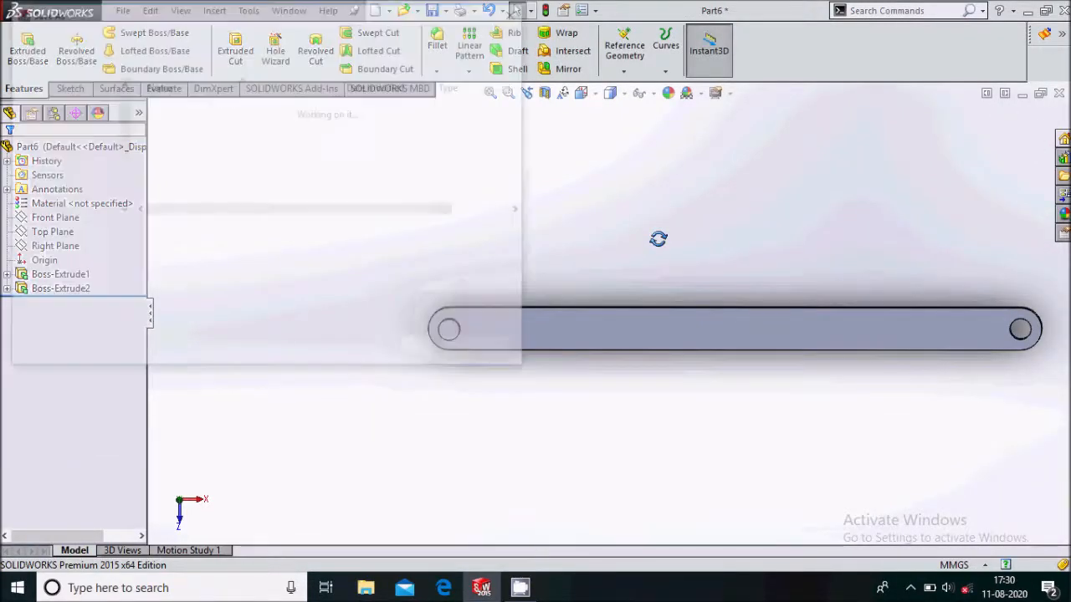
pyautogui.write('li')
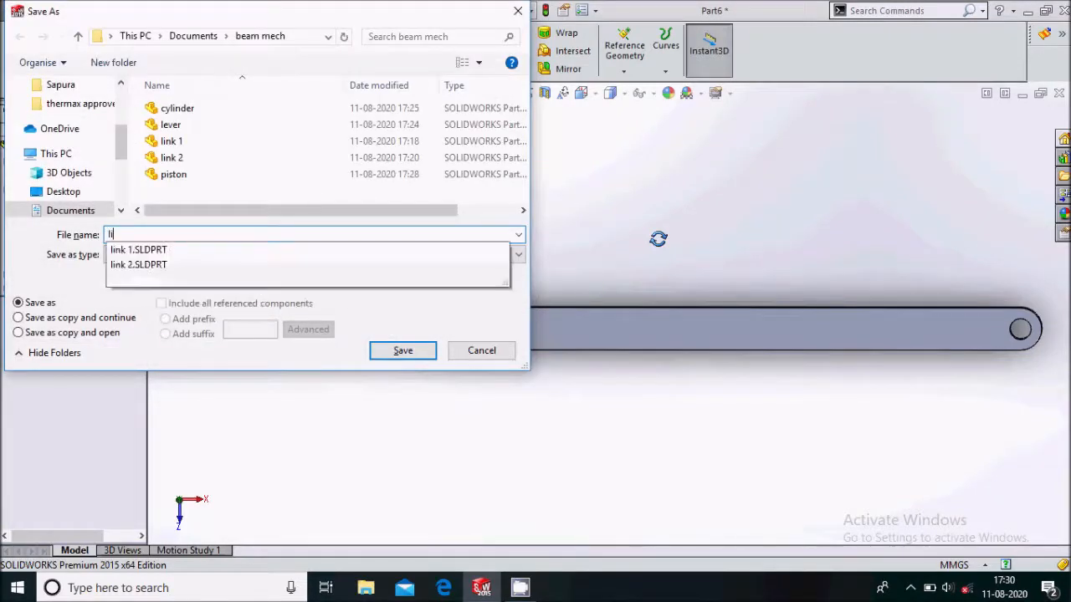
pyautogui.write('nk 3')
pyautogui.press('Return')
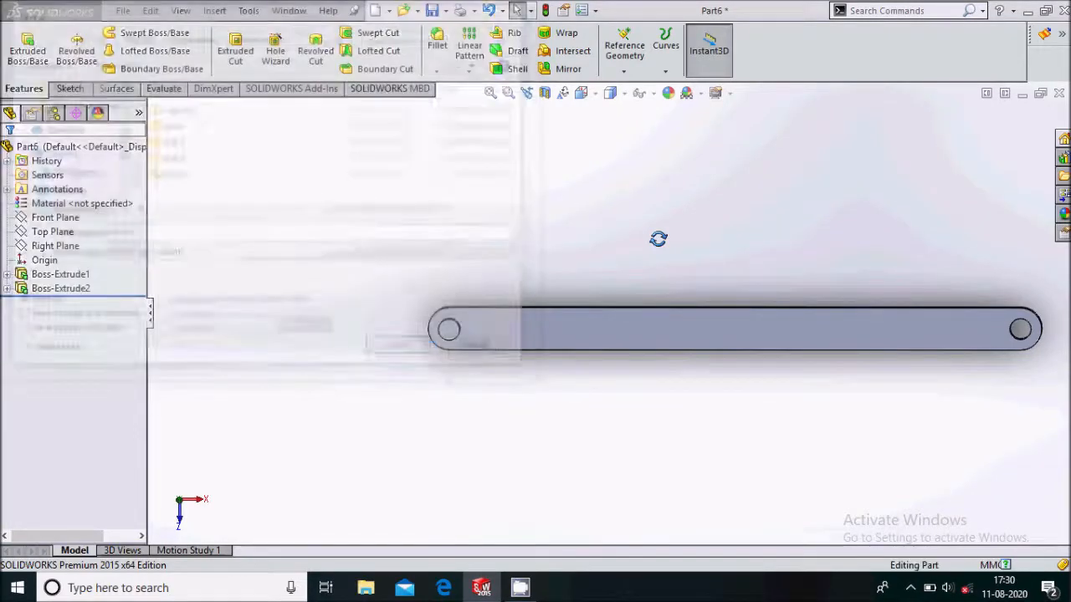
# Close the finished link part and create a new empty part
pyautogui.click(1059, 95)
pyautogui.click(129, 13)
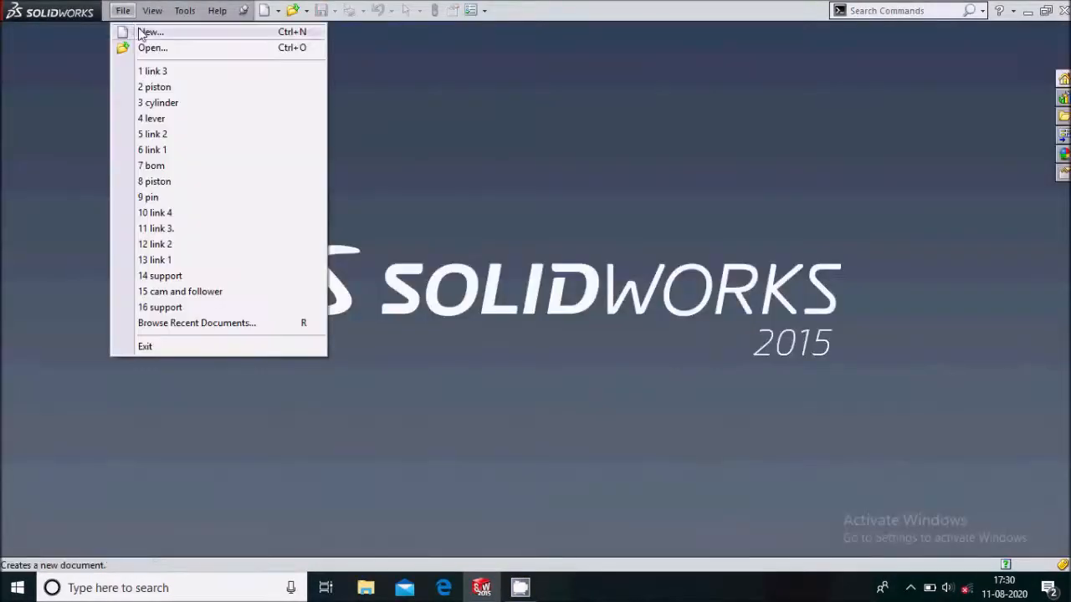
pyautogui.click(144, 31)
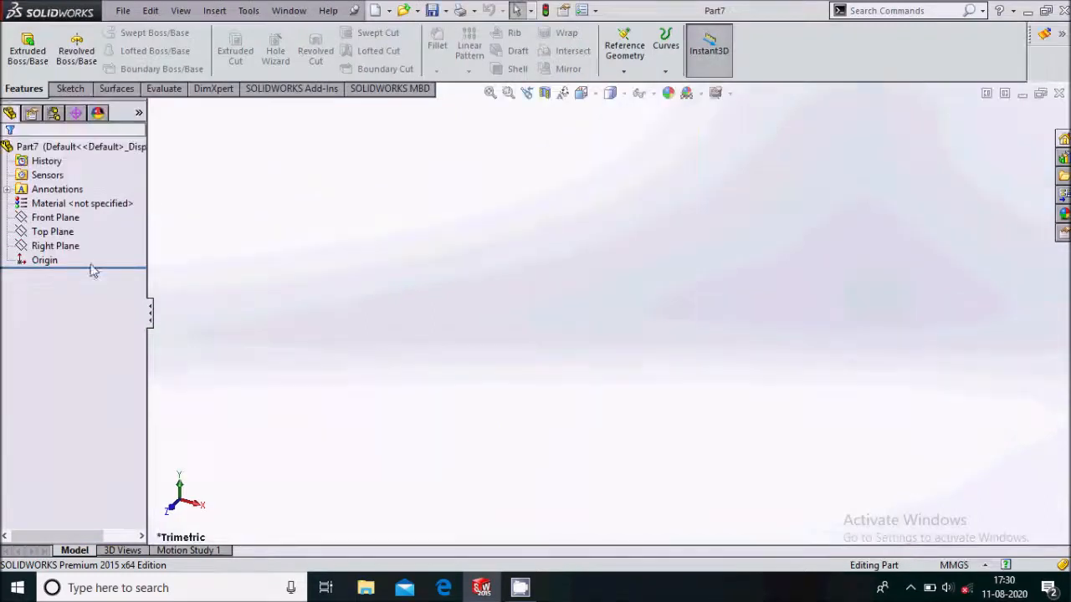
# Open a sketch on the Top Plane and draw a center rectangle about 175 mm wide, centred on the origin
pyautogui.click(67, 234)
pyautogui.click(67, 231)
pyautogui.click(75, 206)
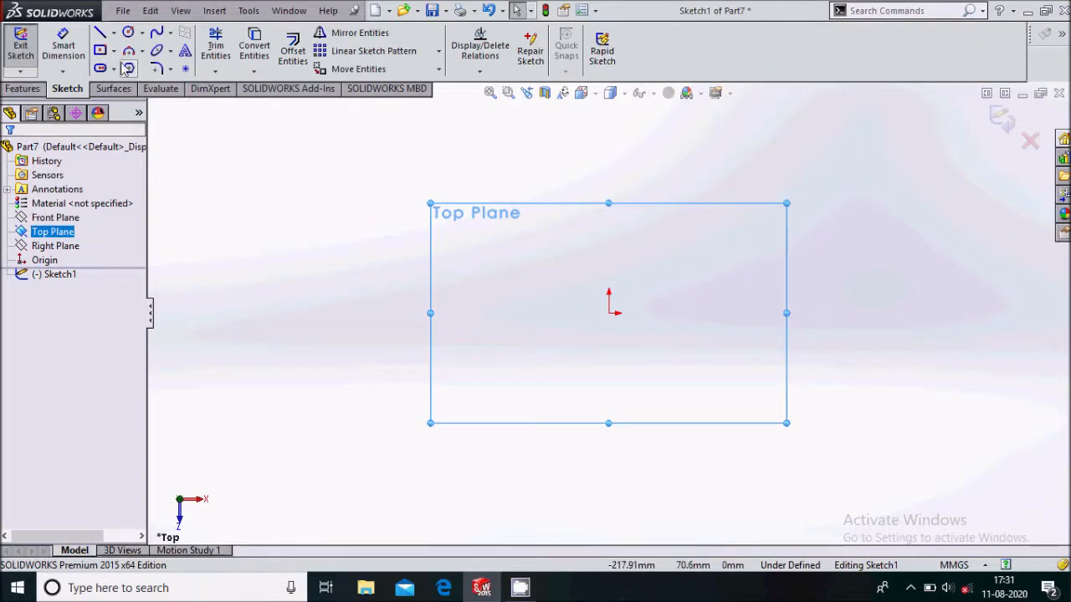
pyautogui.click(99, 52)
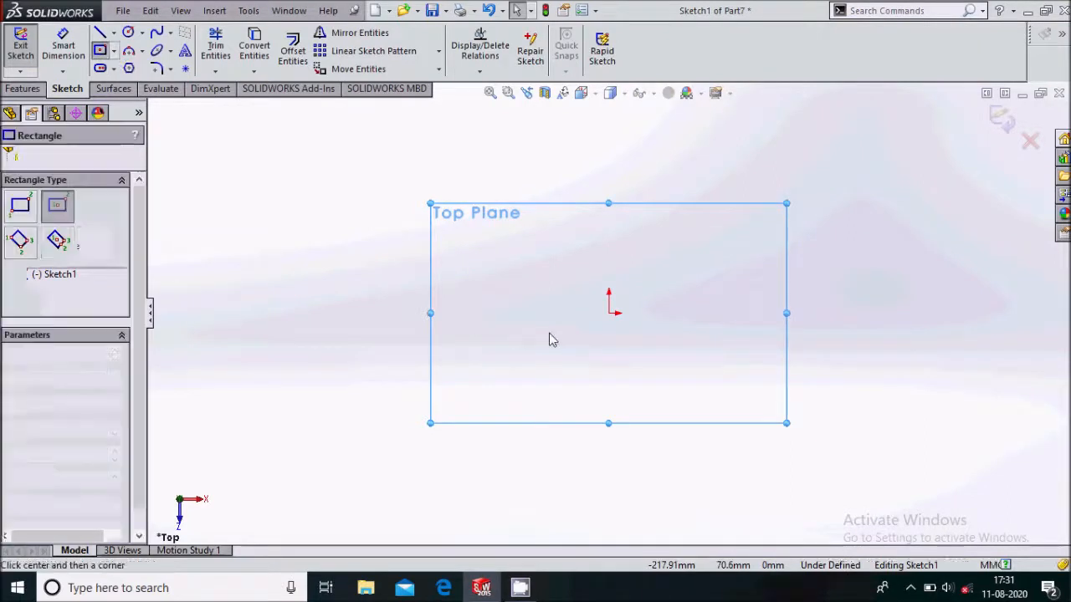
pyautogui.click(610, 313)
pyautogui.click(784, 379)
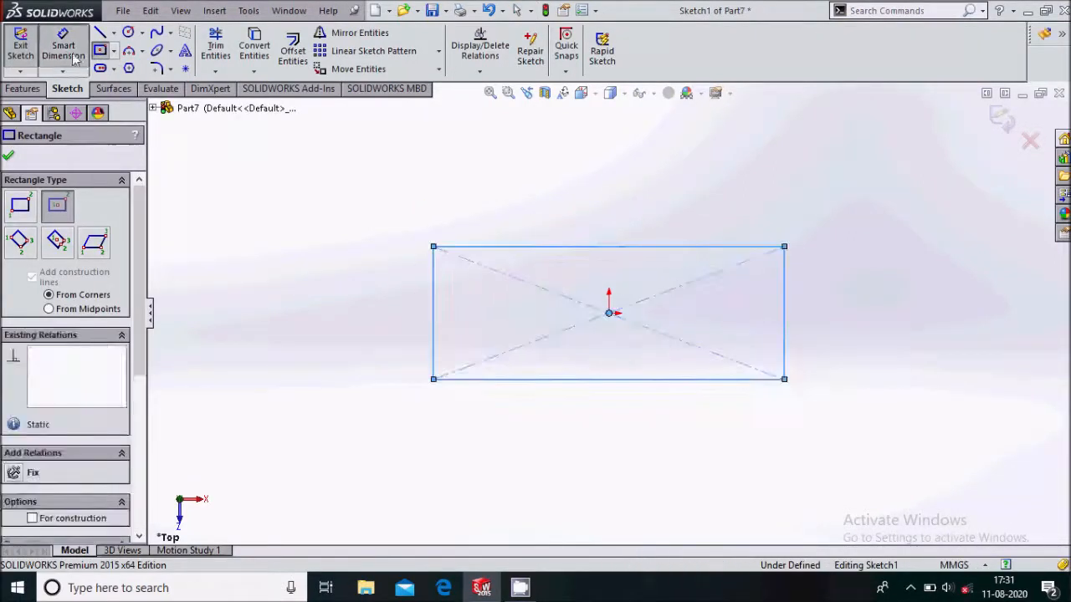
# Dimension the origin-centred rectangle to 500 mm long and 200 mm high
pyautogui.click(63, 51)
pyautogui.click(590, 247)
pyautogui.click(583, 225)
pyautogui.write('500')
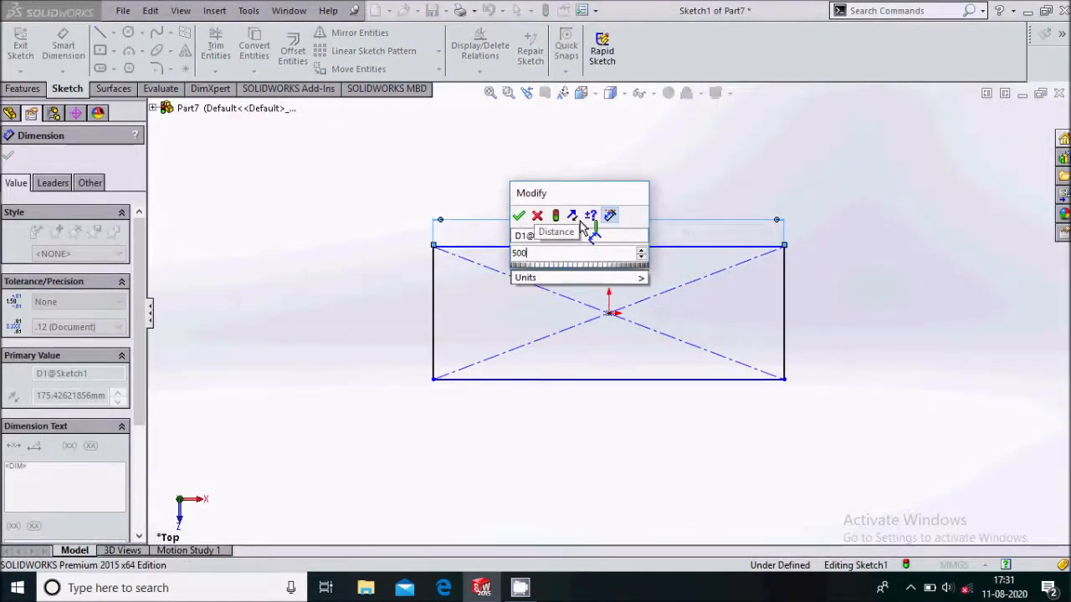
pyautogui.press('Return')
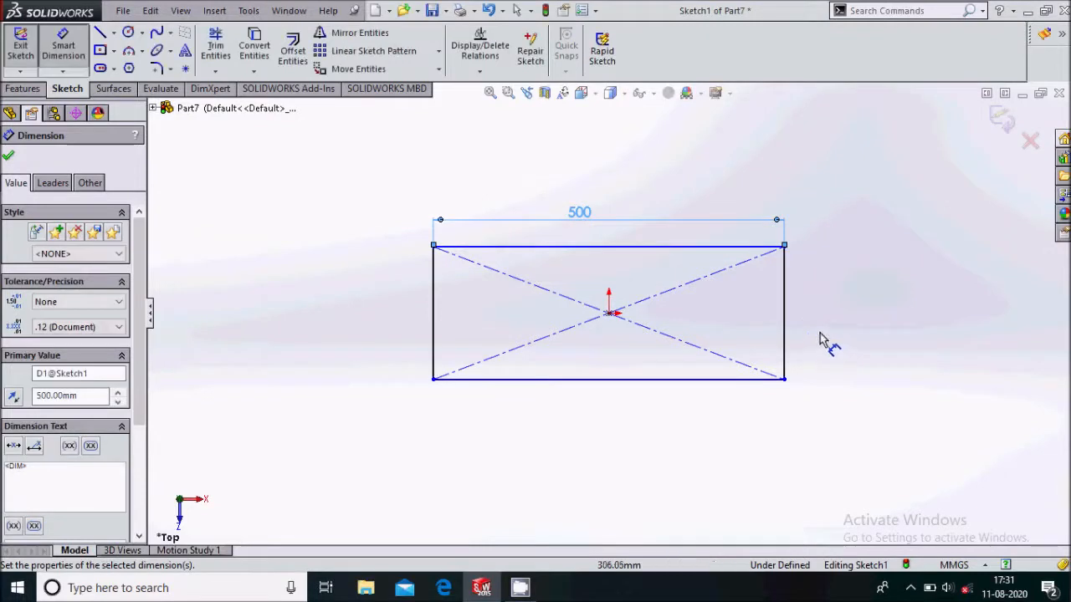
pyautogui.click(784, 332)
pyautogui.click(837, 332)
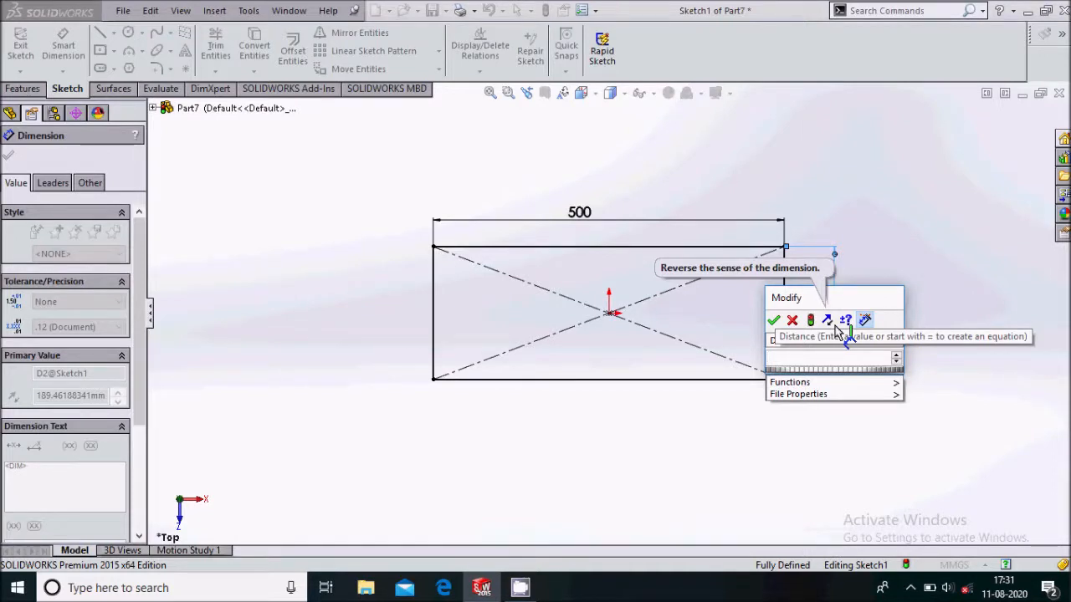
pyautogui.press('Return')
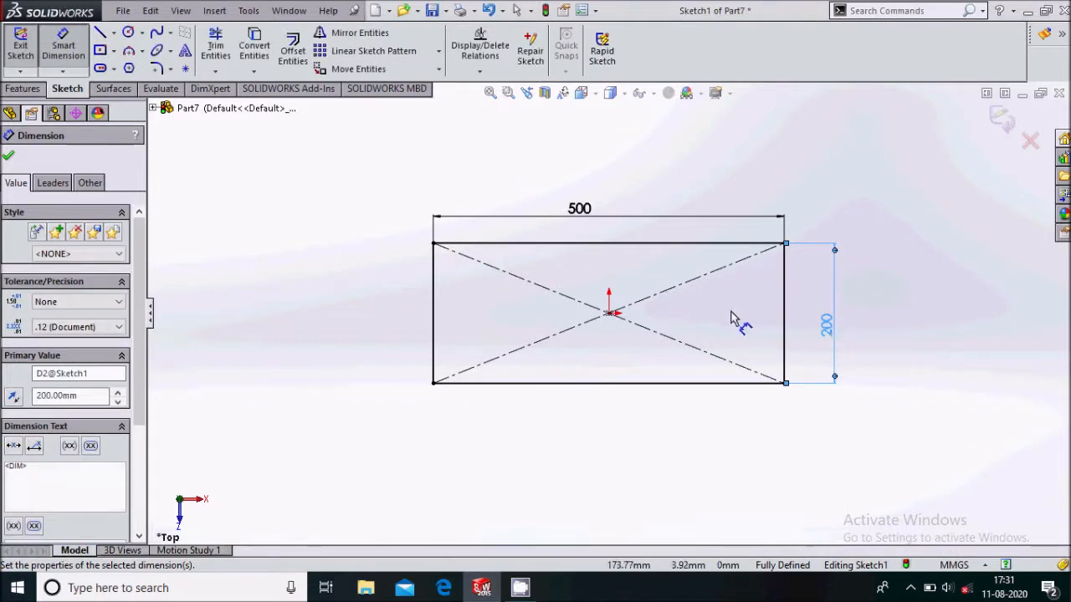
pyautogui.scroll(-1, 753, 314)
pyautogui.click(8, 158)
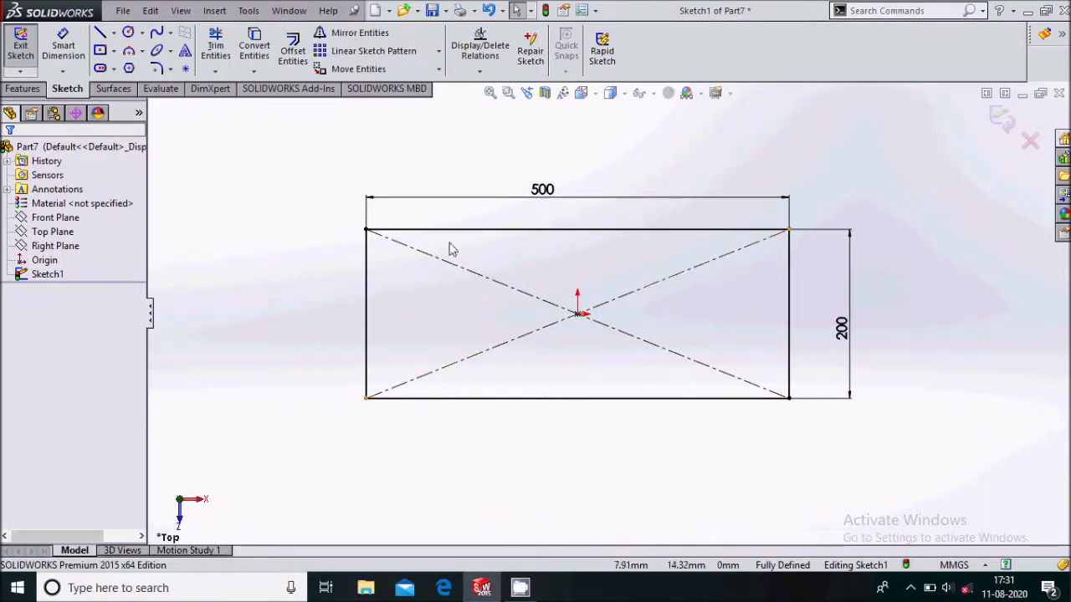
# Draw a center rectangle about 186 by 65 mm inside the large one, with its right side on the large rectangle's right edge
pyautogui.click(110, 65)
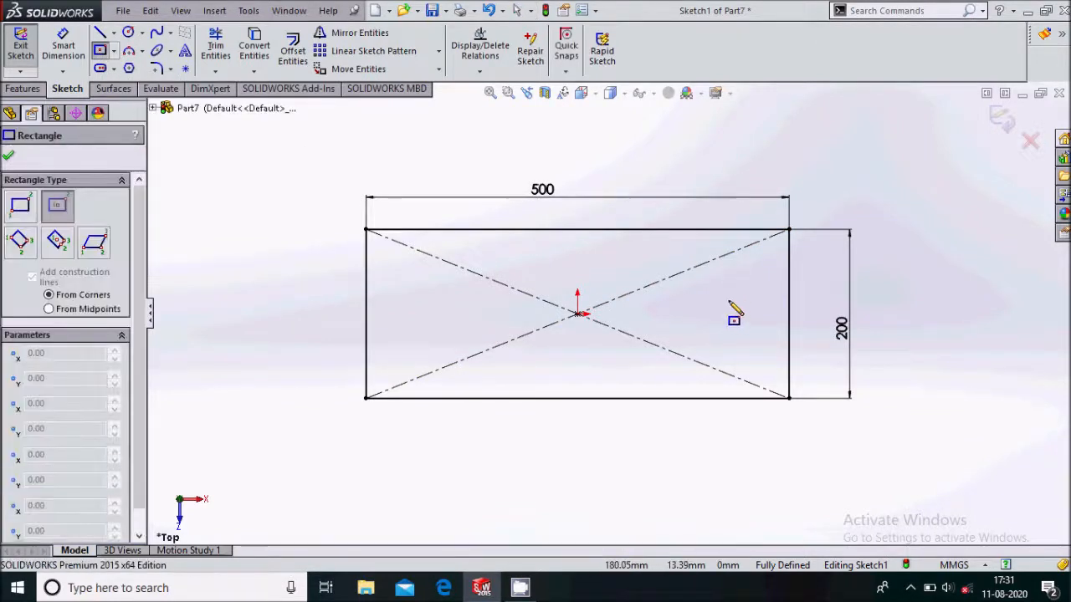
pyautogui.click(709, 296)
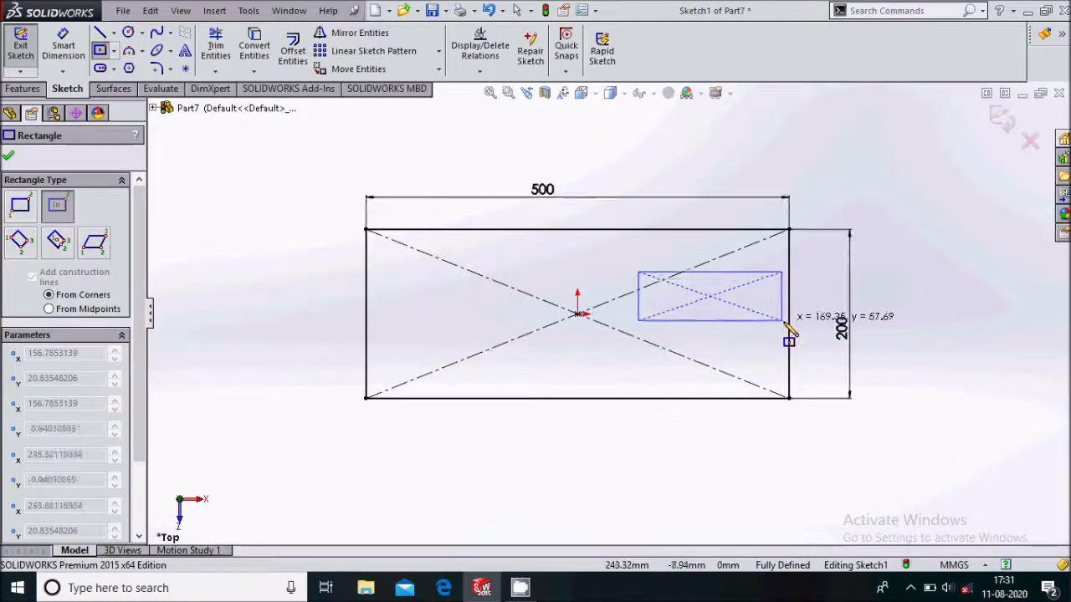
pyautogui.click(788, 324)
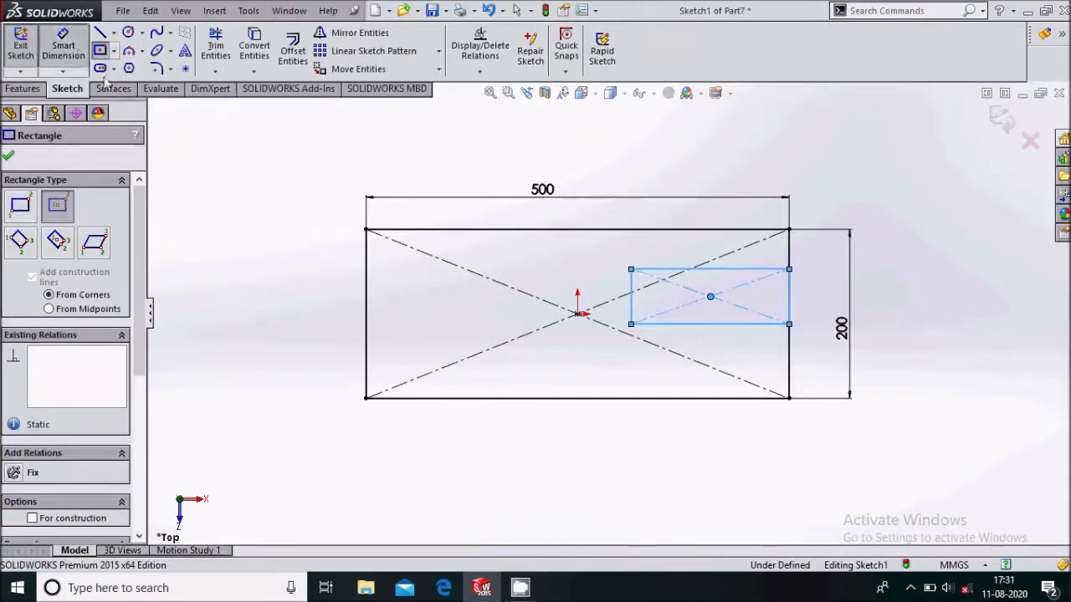
# Dimension the small inner rectangle to 150 mm long and 50 mm high
pyautogui.press('Escape')
pyautogui.click(789, 307)
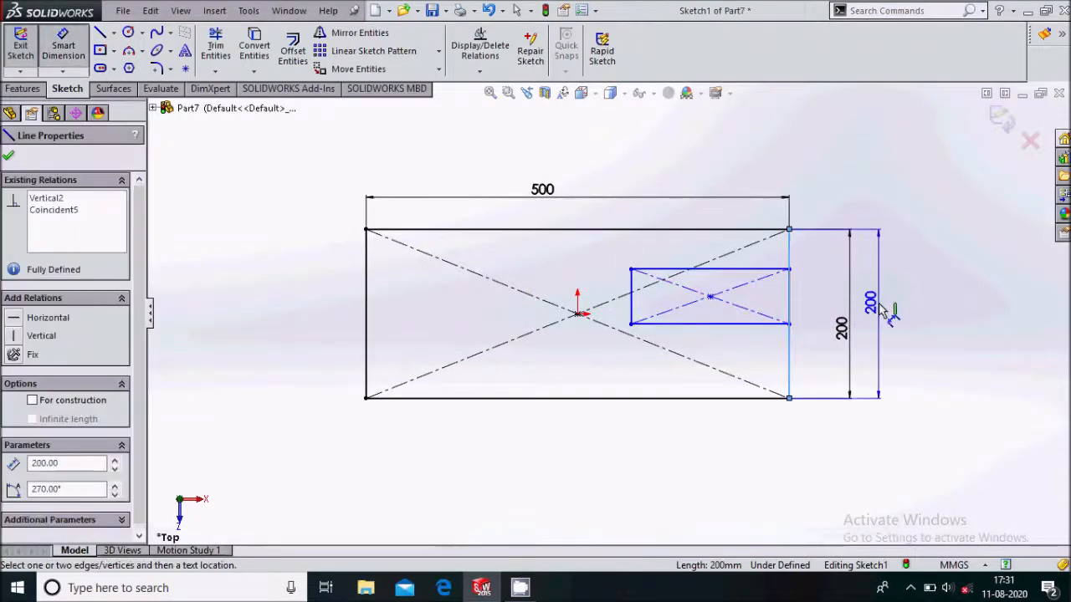
pyautogui.press('Escape')
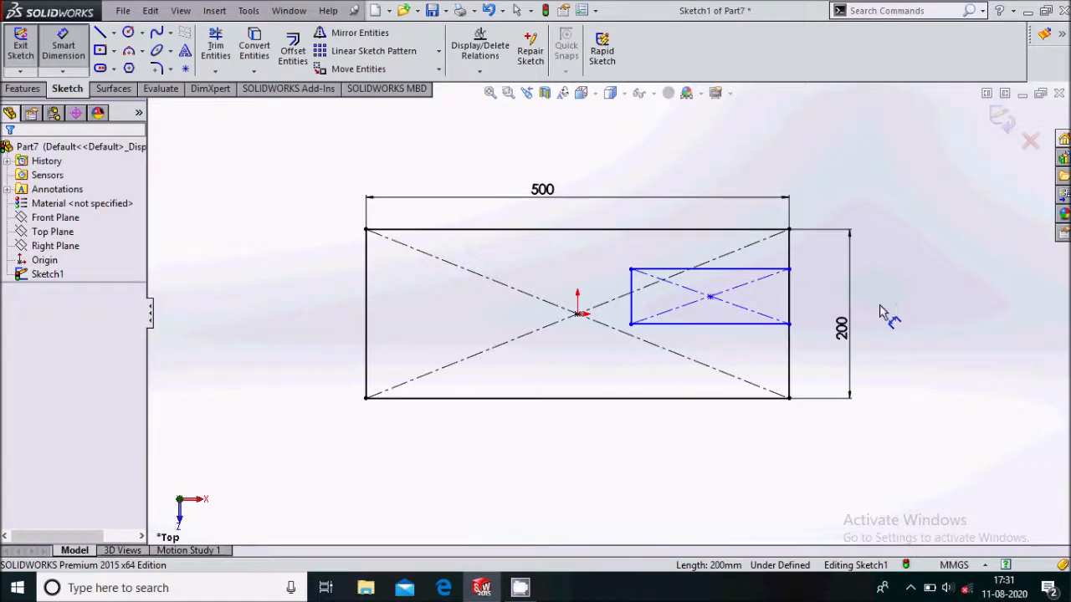
pyautogui.click(737, 254)
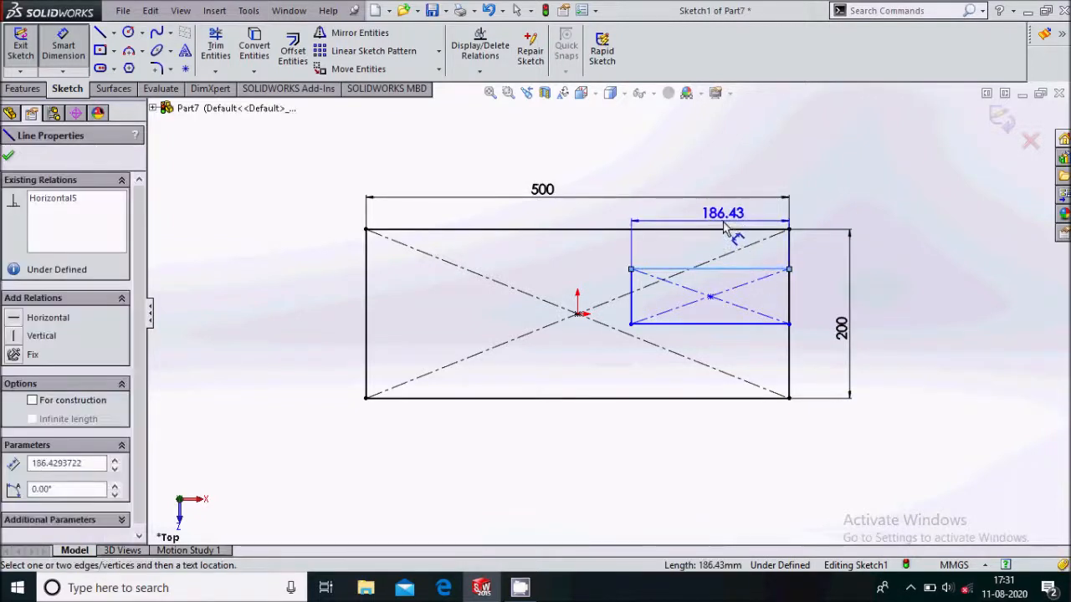
pyautogui.click(719, 230)
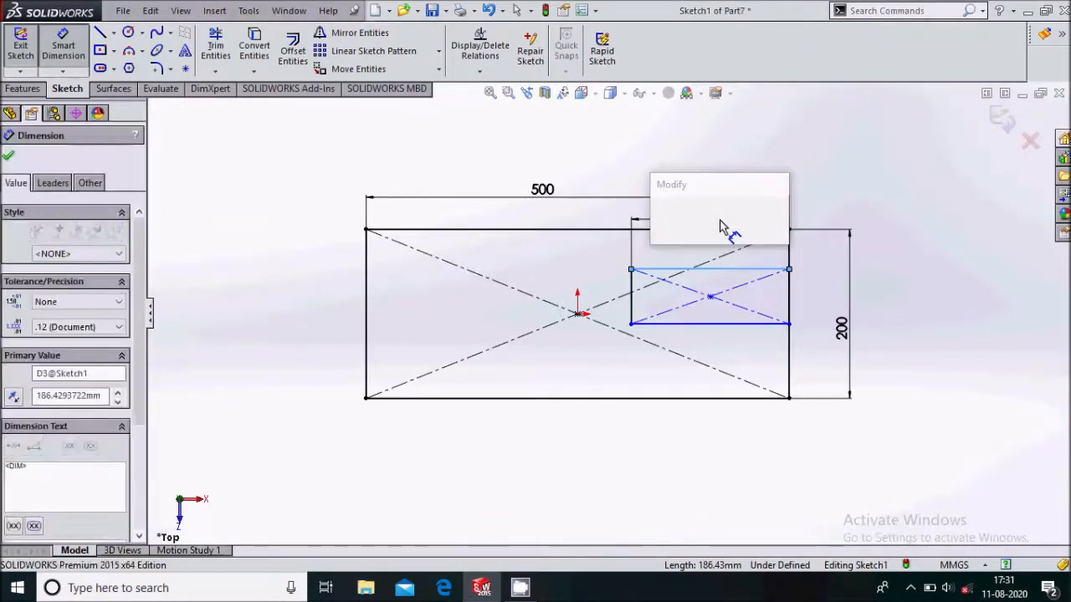
pyautogui.write('150')
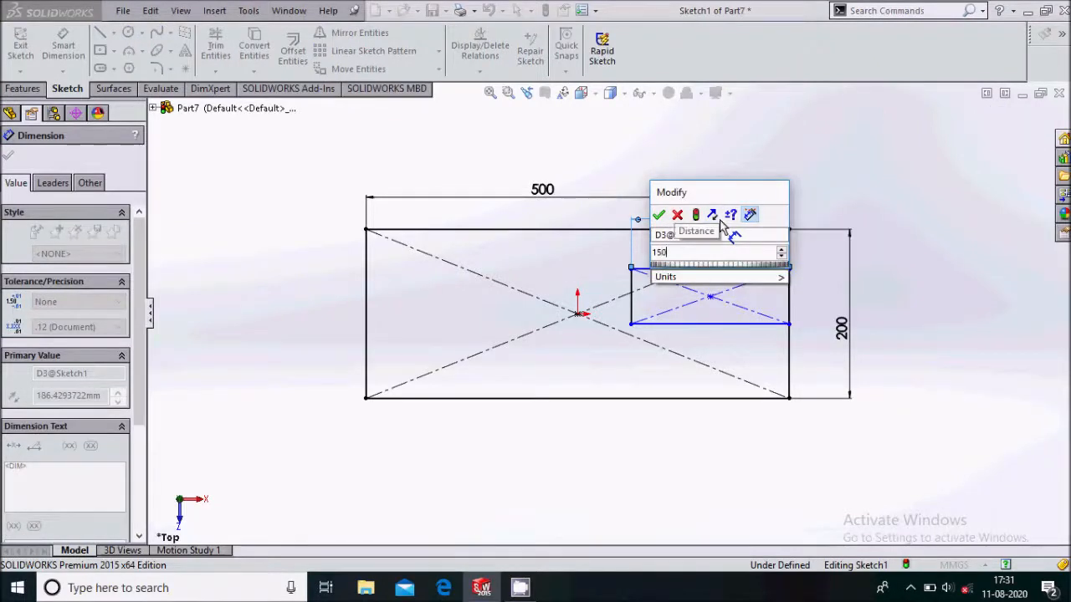
pyautogui.press('Return')
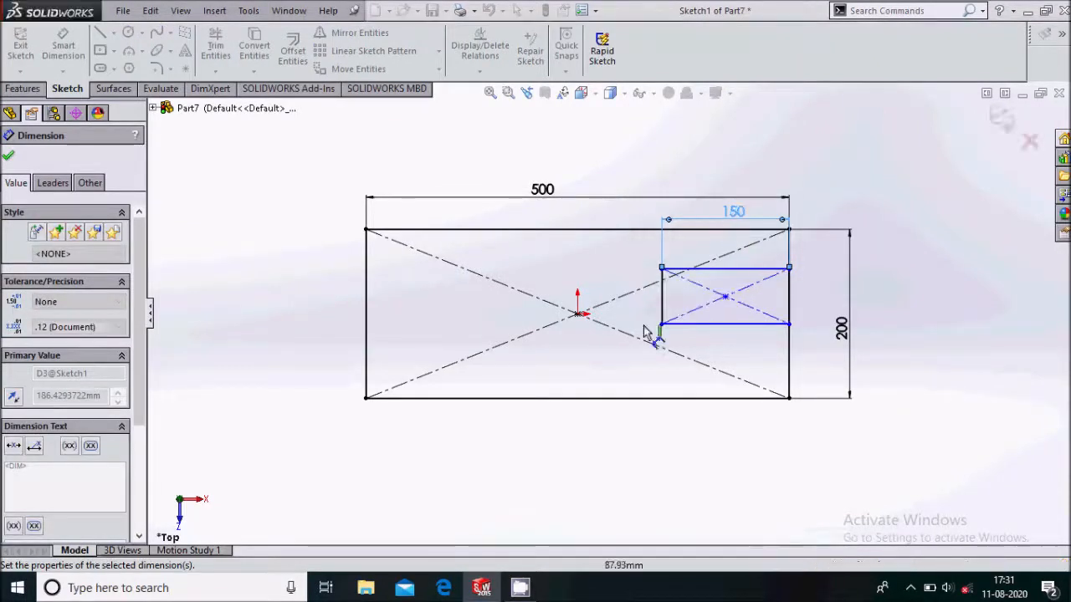
pyautogui.click(662, 311)
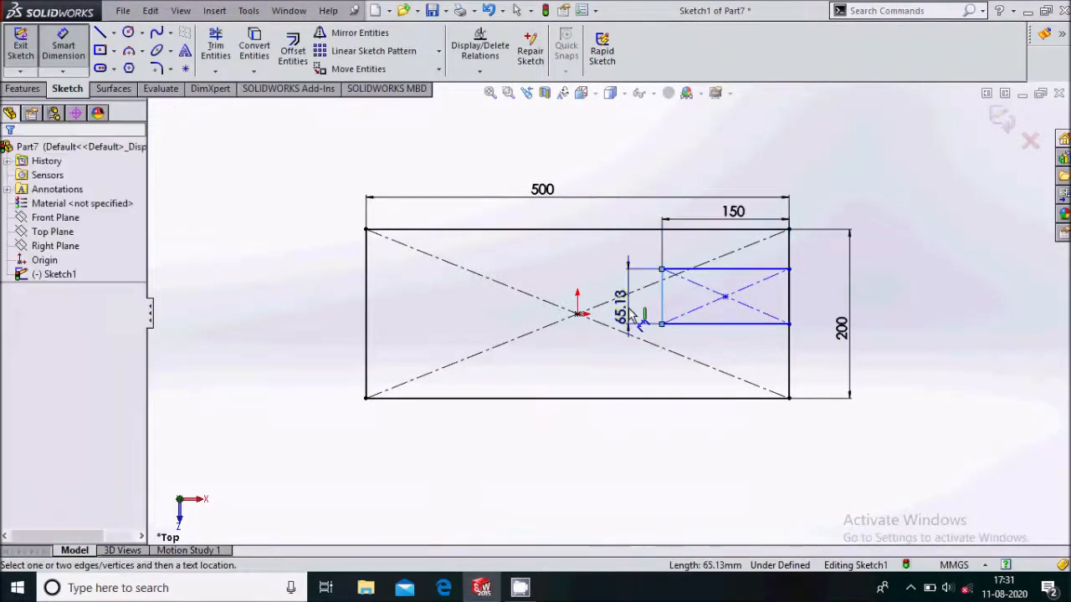
pyautogui.click(632, 313)
pyautogui.write('50')
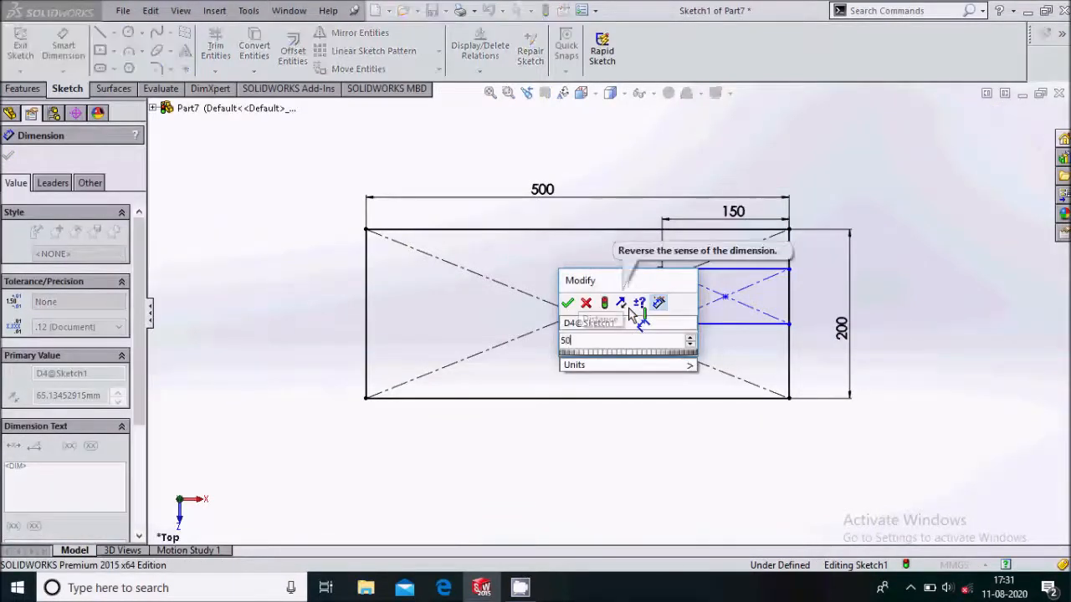
pyautogui.press('Return')
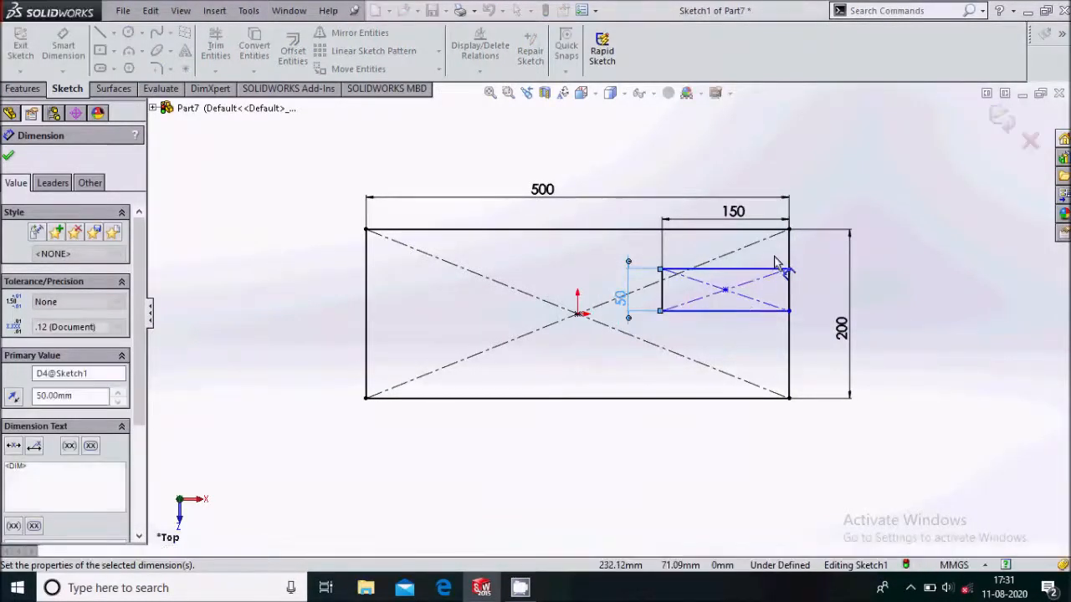
# Set the vertical distance between the upper right corners of the two rectangles to 64.7 mm
pyautogui.scroll(-1, 786, 276)
pyautogui.click(787, 275)
pyautogui.click(786, 227)
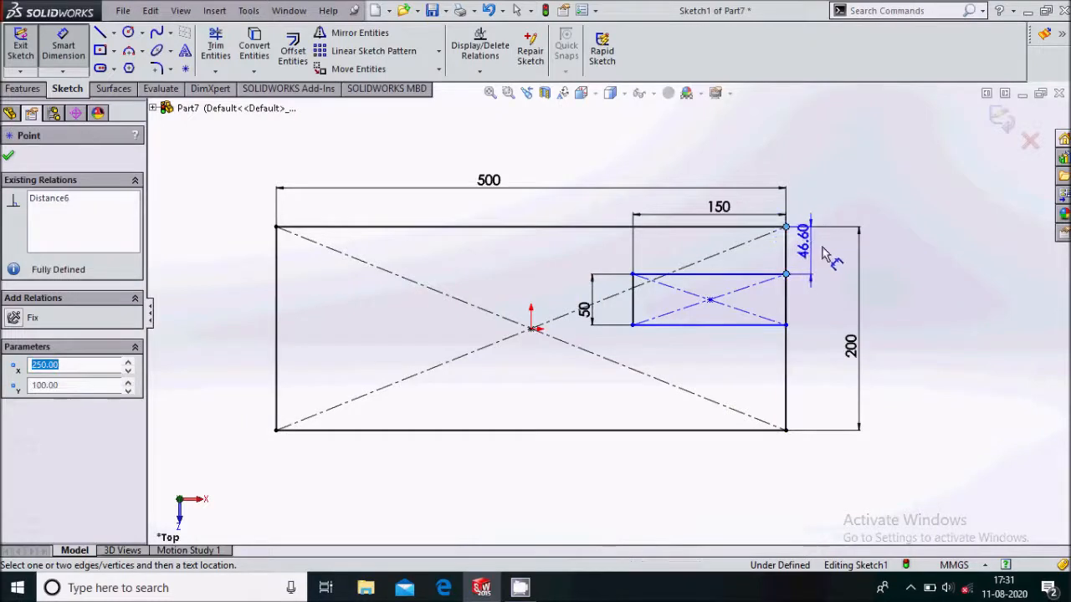
pyautogui.click(828, 255)
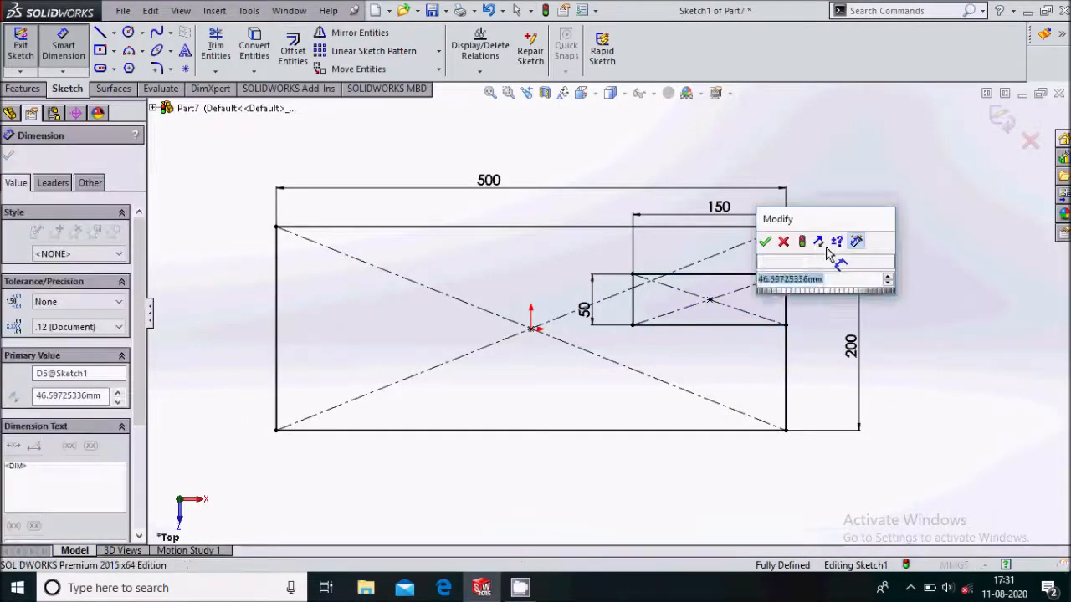
pyautogui.write('64.7')
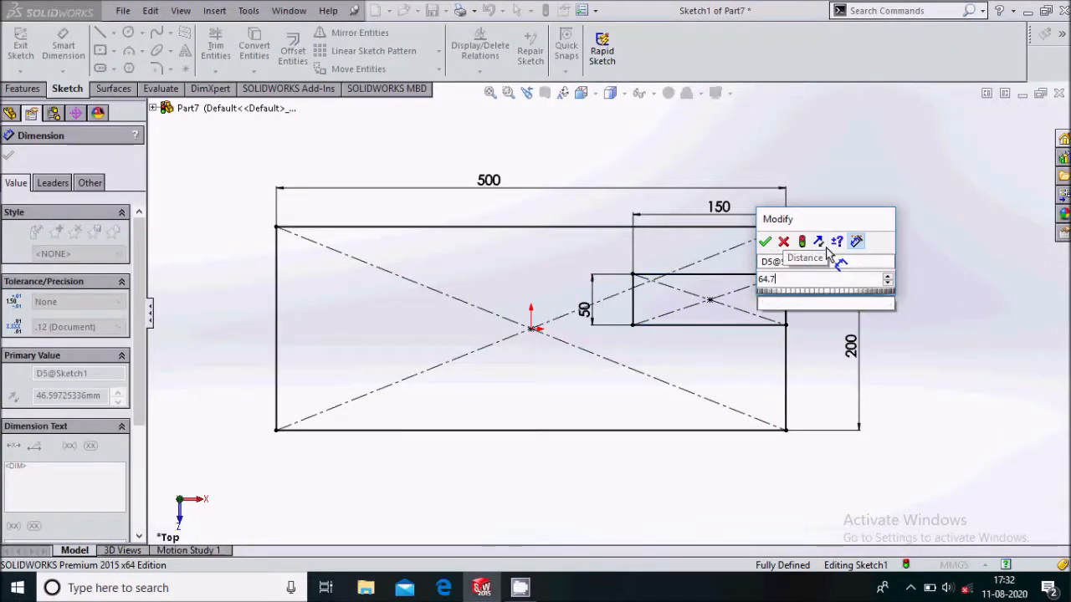
pyautogui.press('Return')
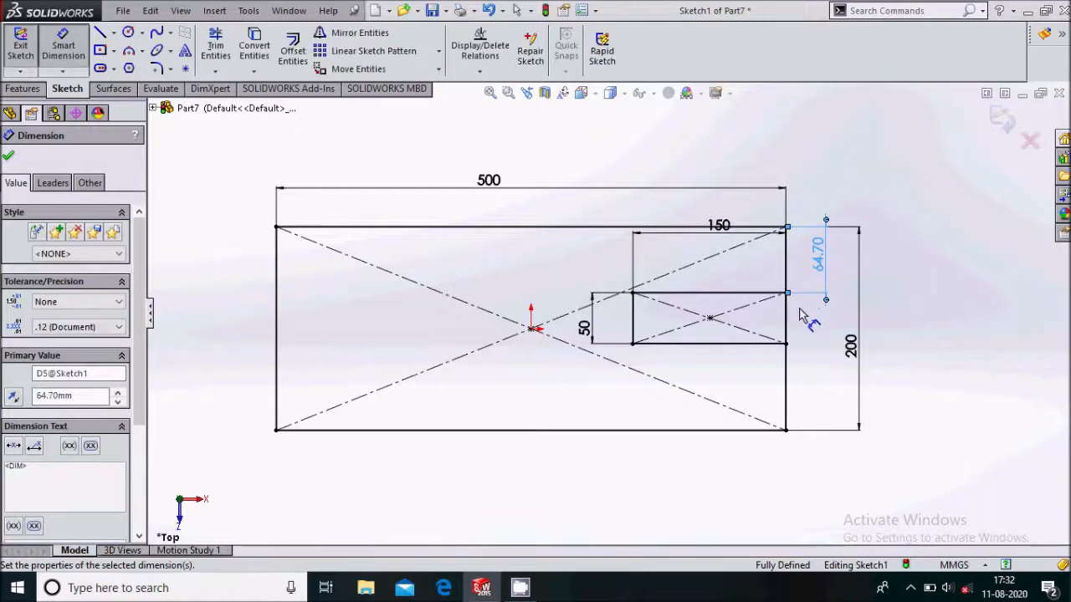
pyautogui.scroll(-1, 825, 242)
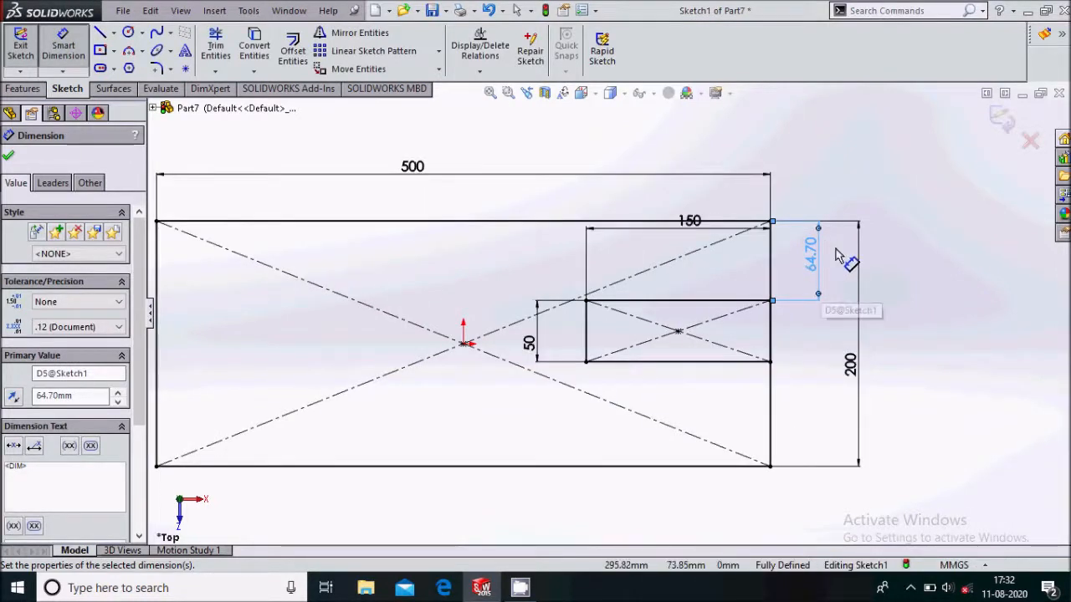
pyautogui.scroll(2, 841, 248)
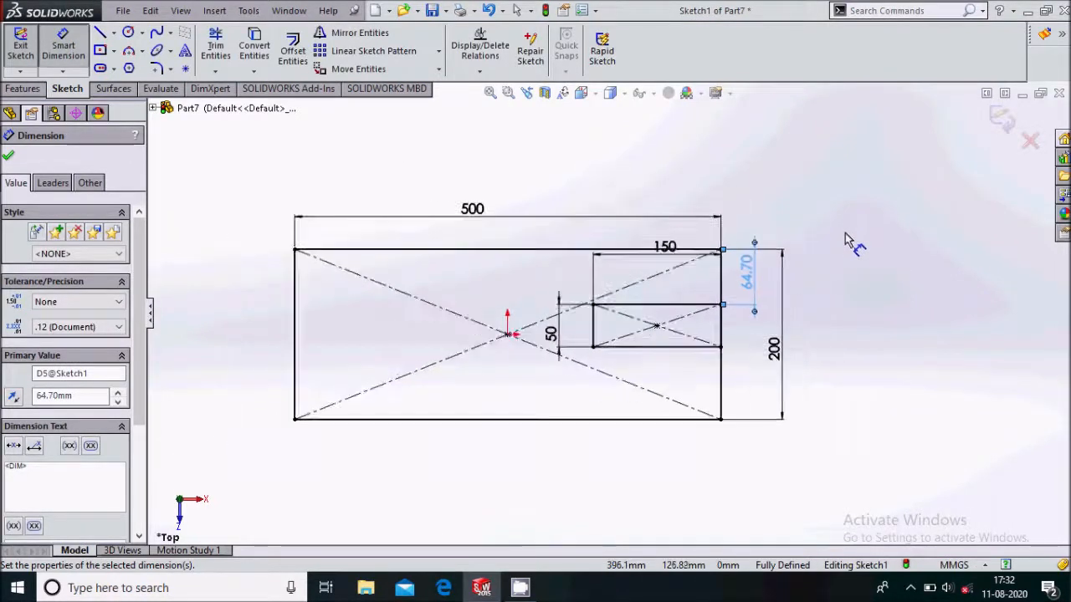
pyautogui.click(9, 155)
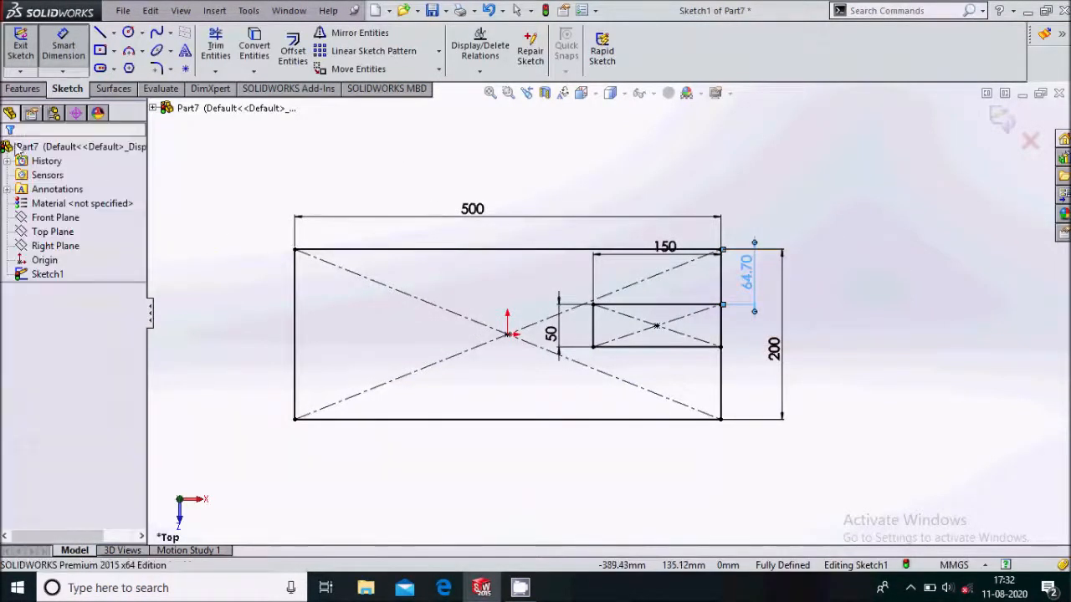
# Trim away the segment of the large rectangle's edge that closes the open end of the notch
pyautogui.click(216, 50)
pyautogui.scroll(-1, 717, 339)
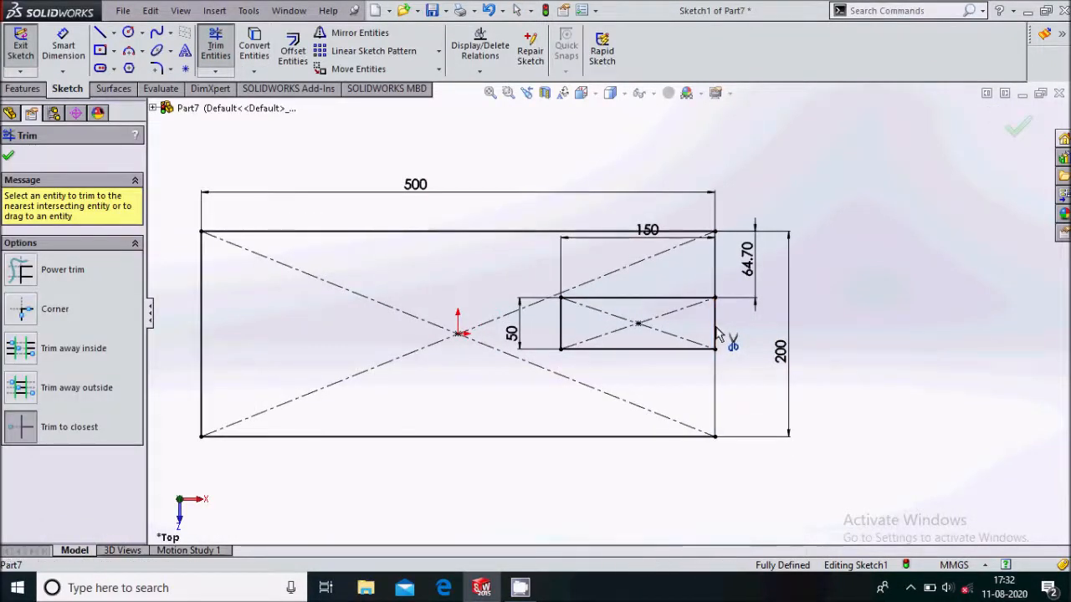
pyautogui.click(716, 335)
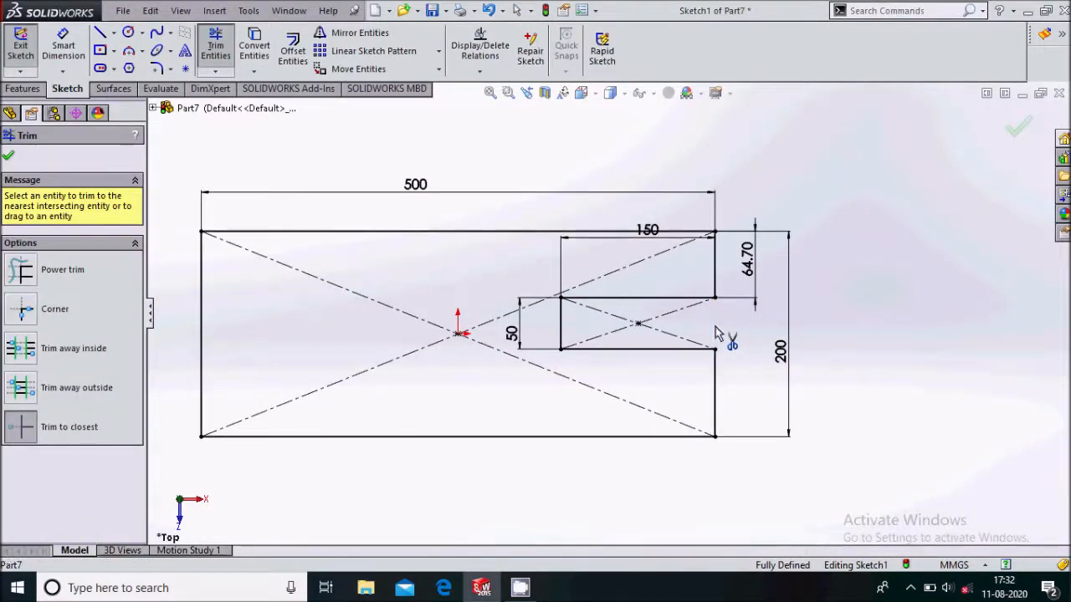
pyautogui.click(9, 158)
pyautogui.scroll(2, 857, 251)
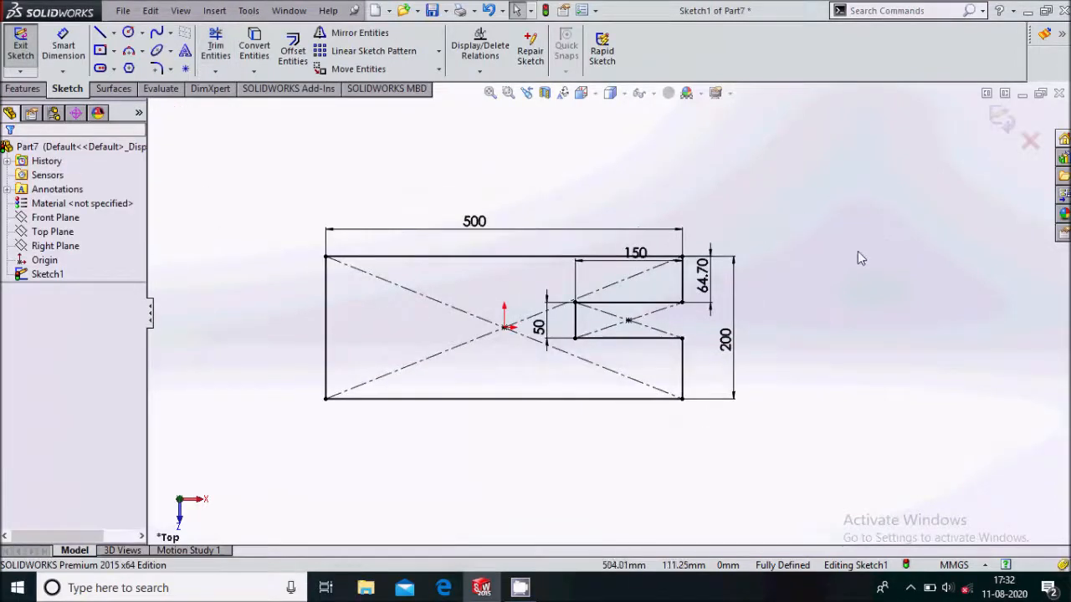
# Extrude the notched plate profile as a blind boss 20 mm deep
pyautogui.click(21, 89)
pyautogui.click(27, 55)
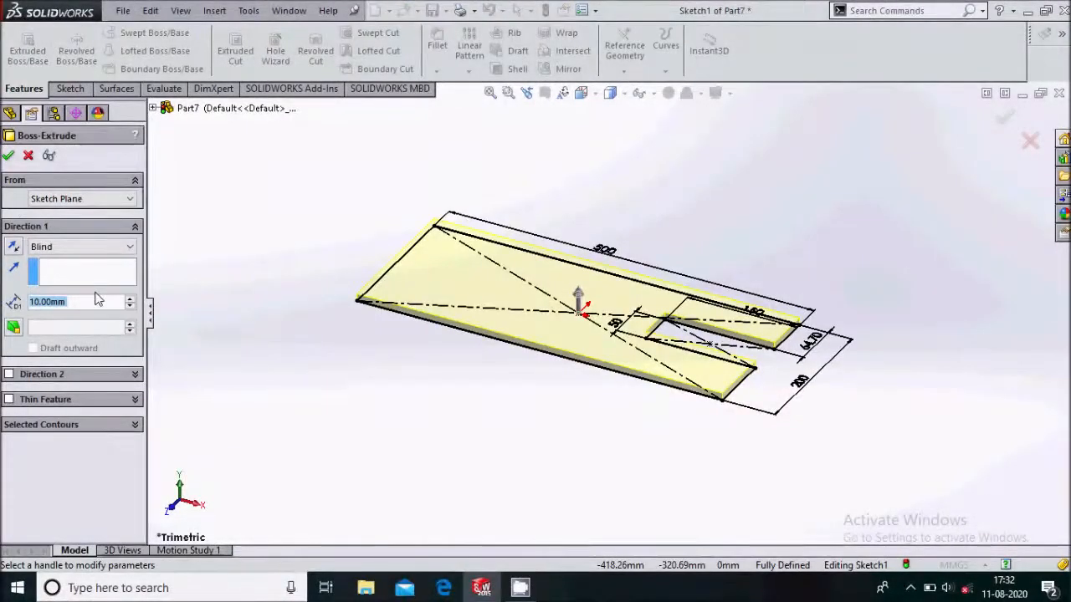
pyautogui.write('20')
pyautogui.press('Return')
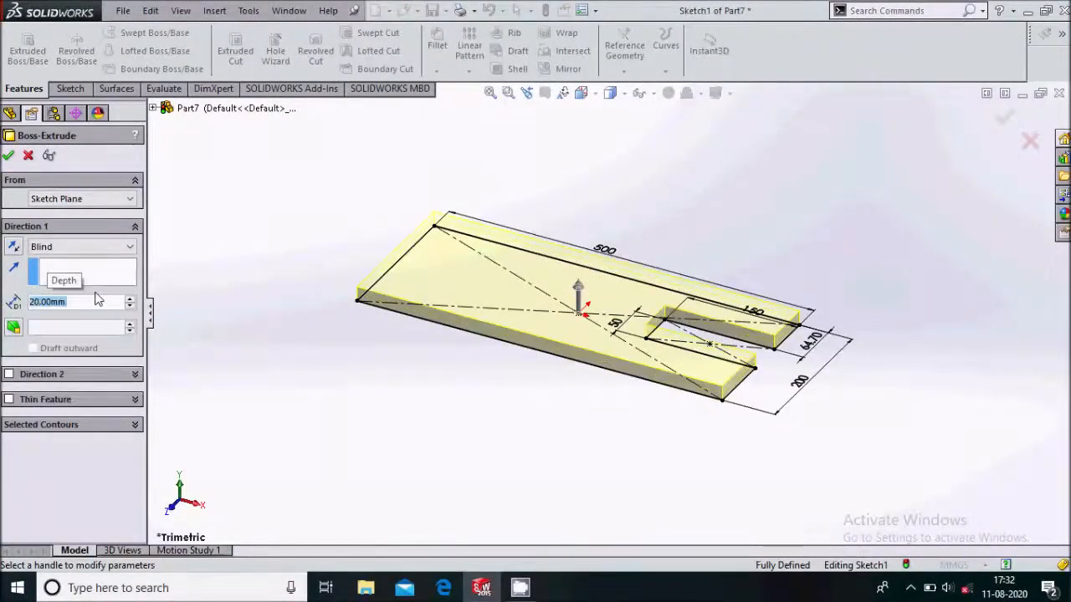
pyautogui.click(8, 156)
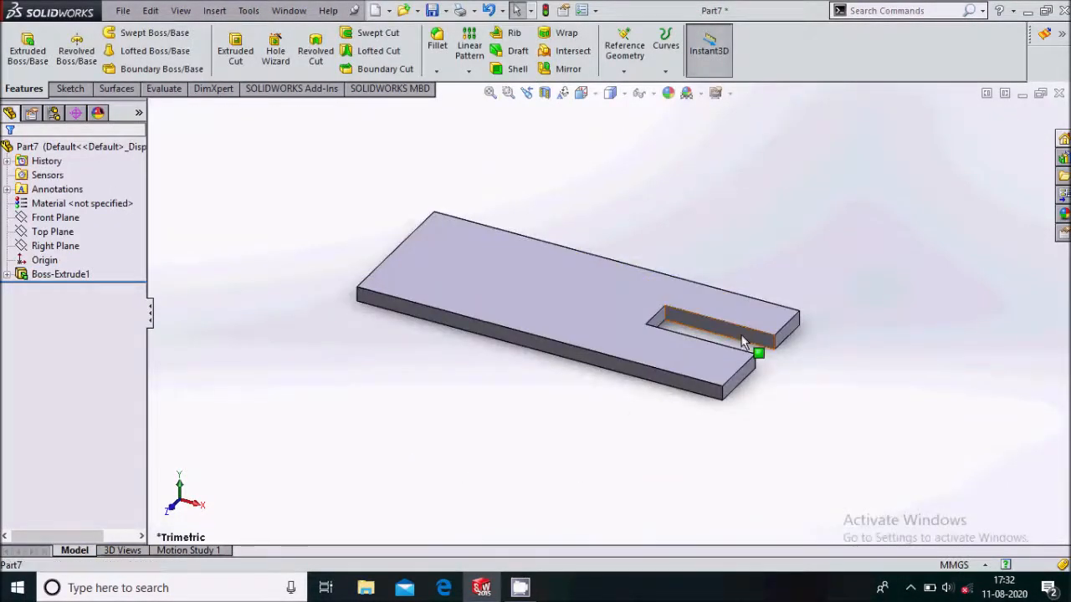
# Sketch a circle about 12 mm in diameter at mid-thickness on the notch's long inner wall, about 42 mm from the open end
pyautogui.click(742, 342)
pyautogui.click(798, 292)
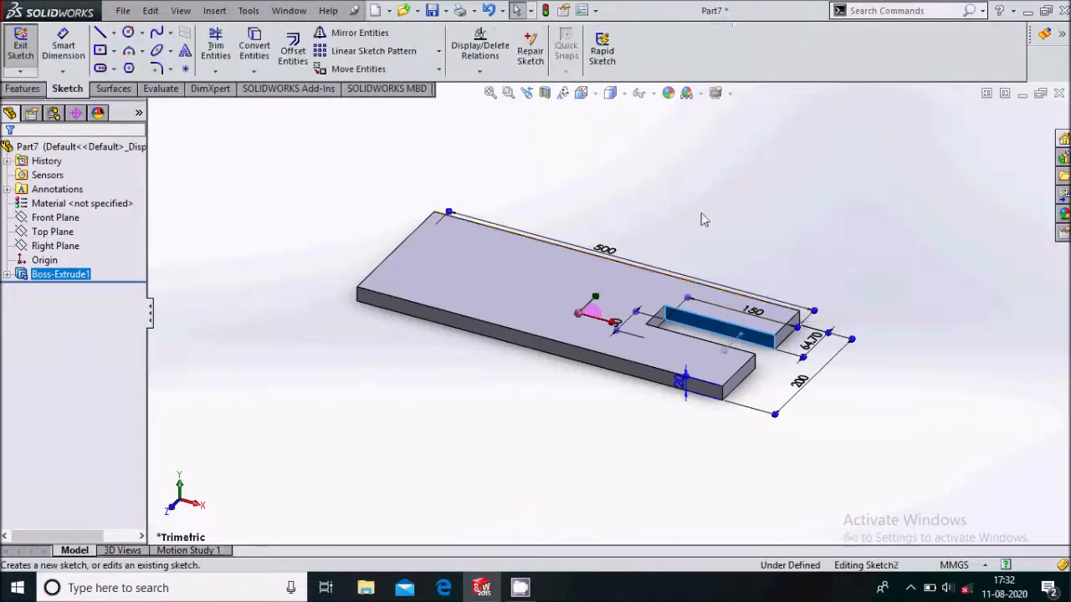
pyautogui.click(594, 95)
pyautogui.click(662, 172)
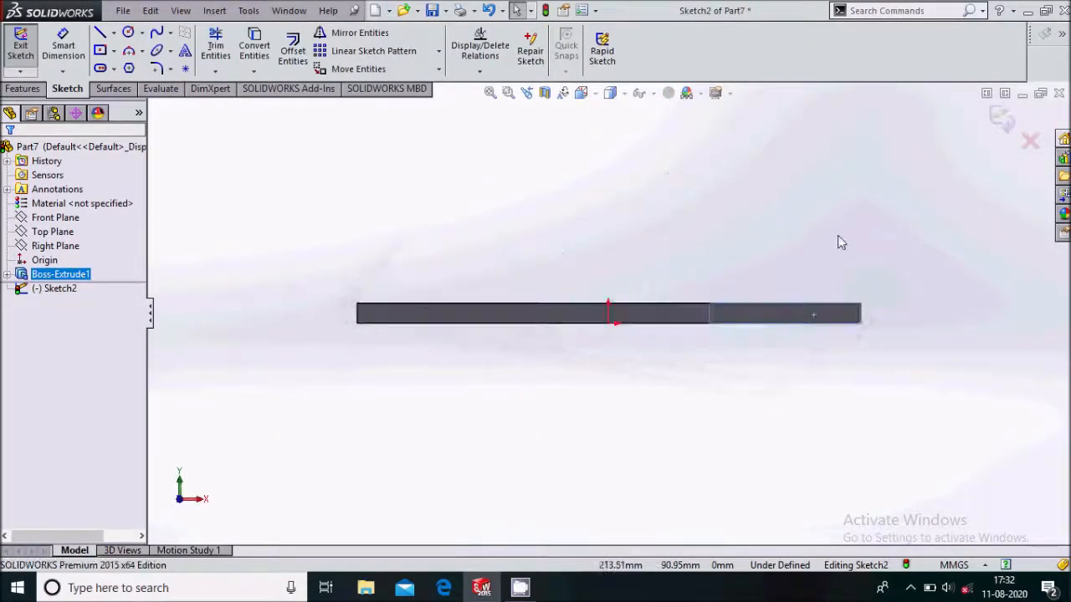
pyautogui.click(135, 35)
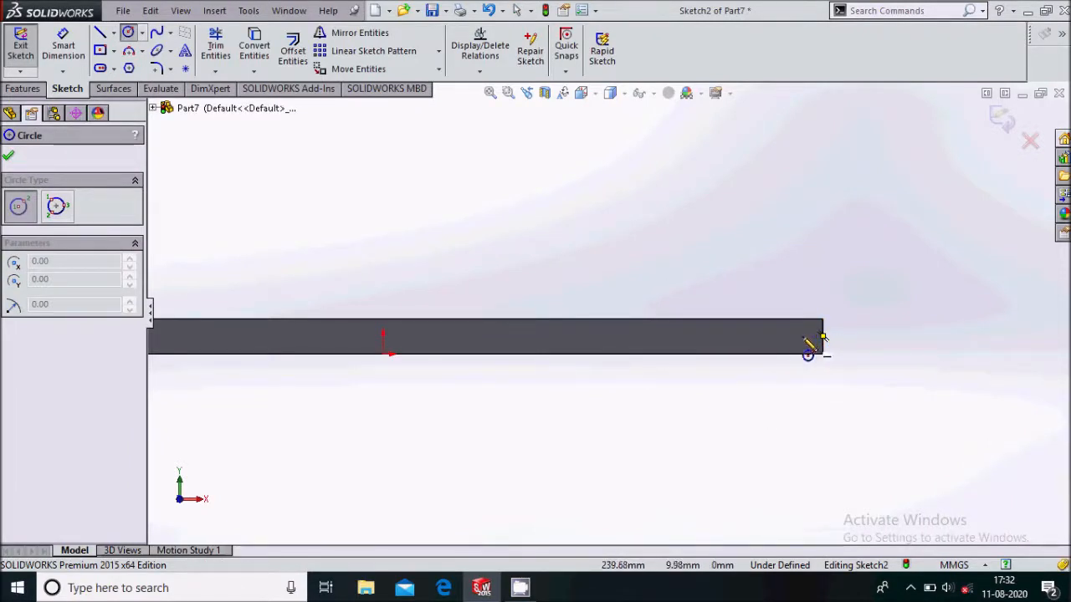
pyautogui.click(751, 337)
pyautogui.click(758, 344)
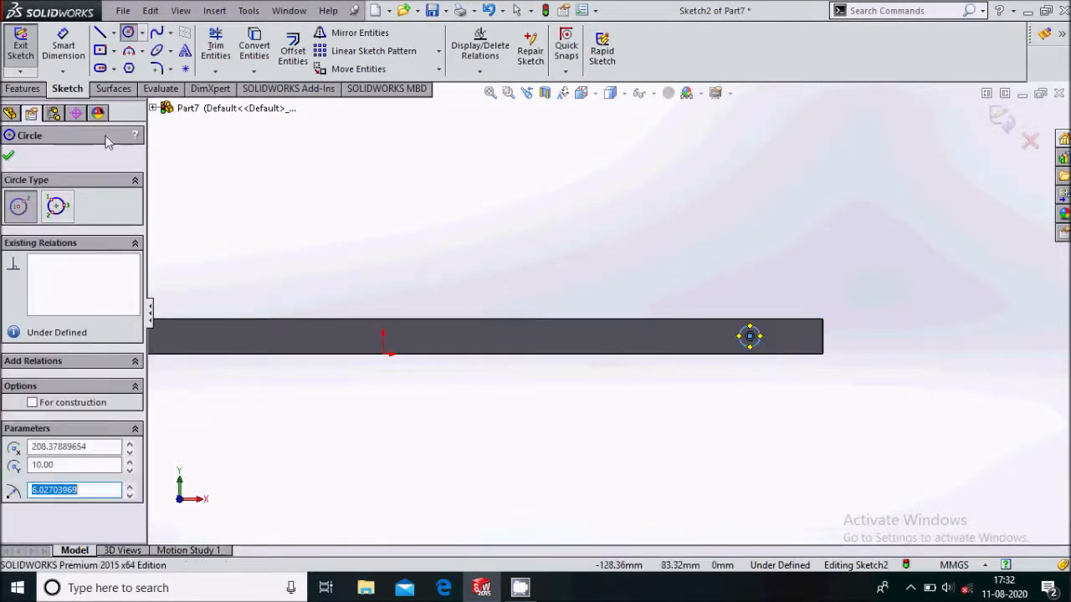
# Set the horizontal distance from the circle's center to the plate's notched end to 55 mm
pyautogui.click(64, 44)
pyautogui.click(750, 337)
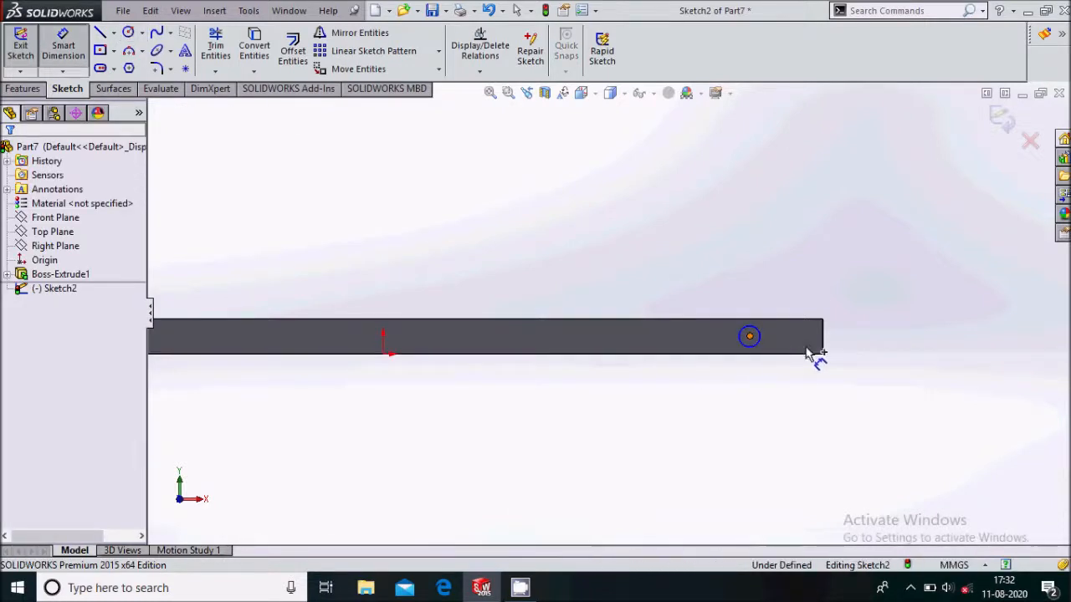
pyautogui.click(823, 339)
pyautogui.click(813, 418)
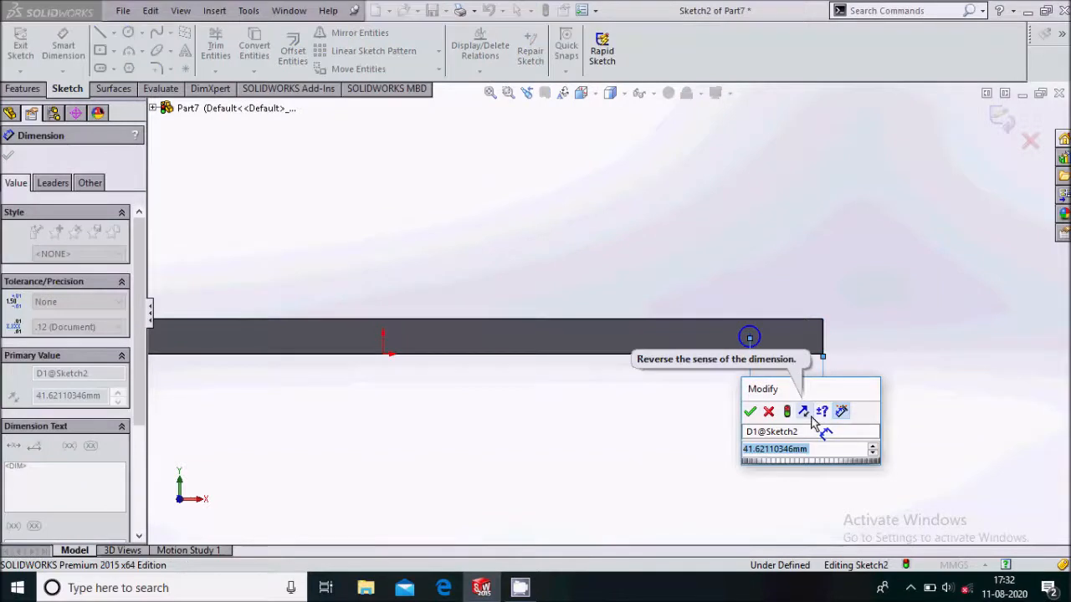
pyautogui.press('BackSpace')
pyautogui.write('50')
pyautogui.press('Return')
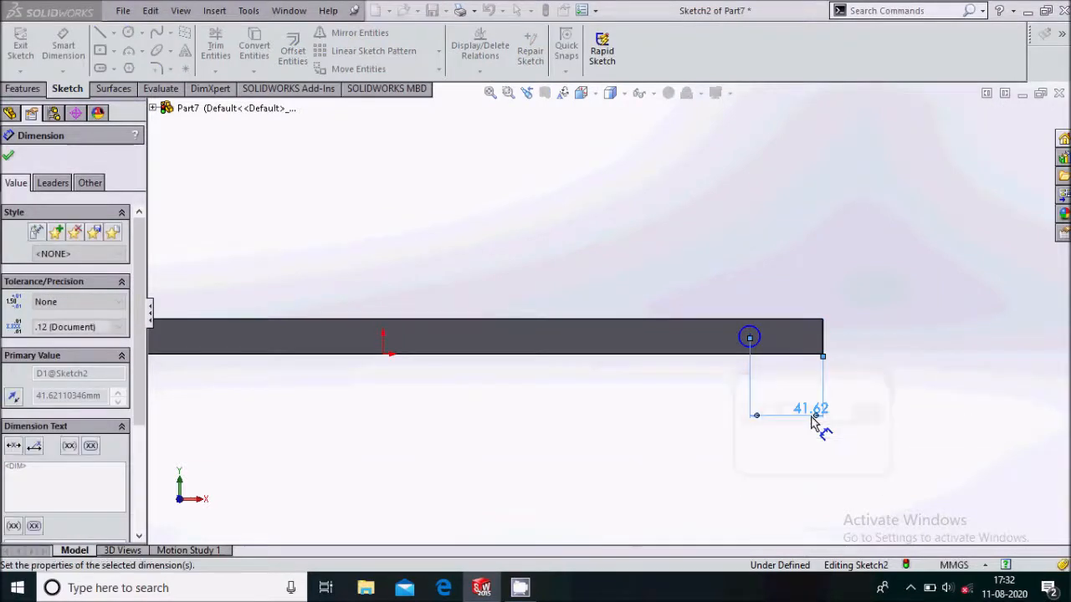
# Dimension the circle on the notch wall to a diameter of 10 mm
pyautogui.click(737, 339)
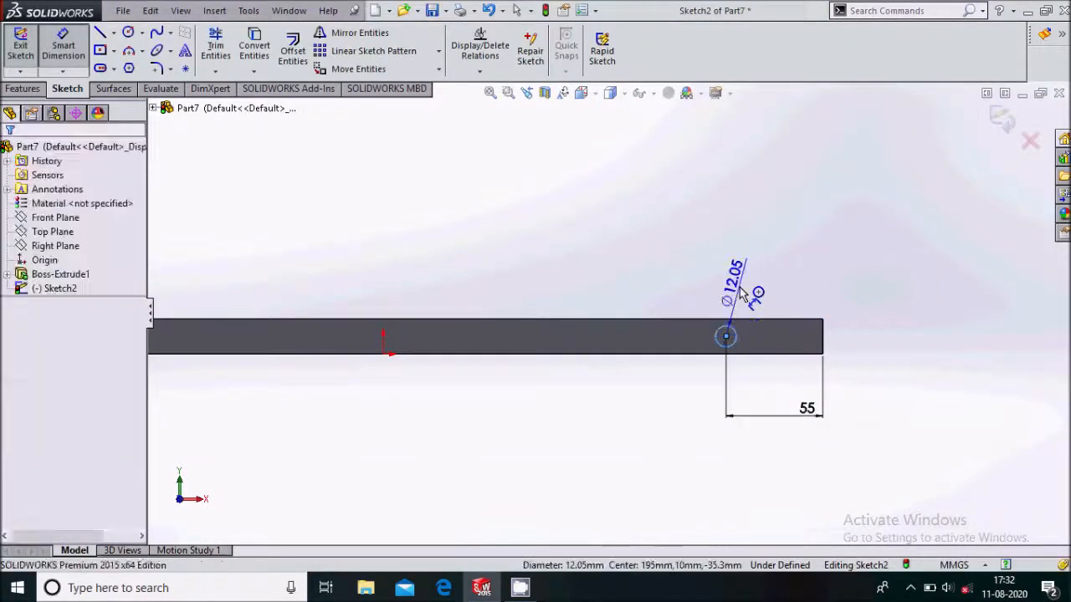
pyautogui.click(739, 292)
pyautogui.write('10')
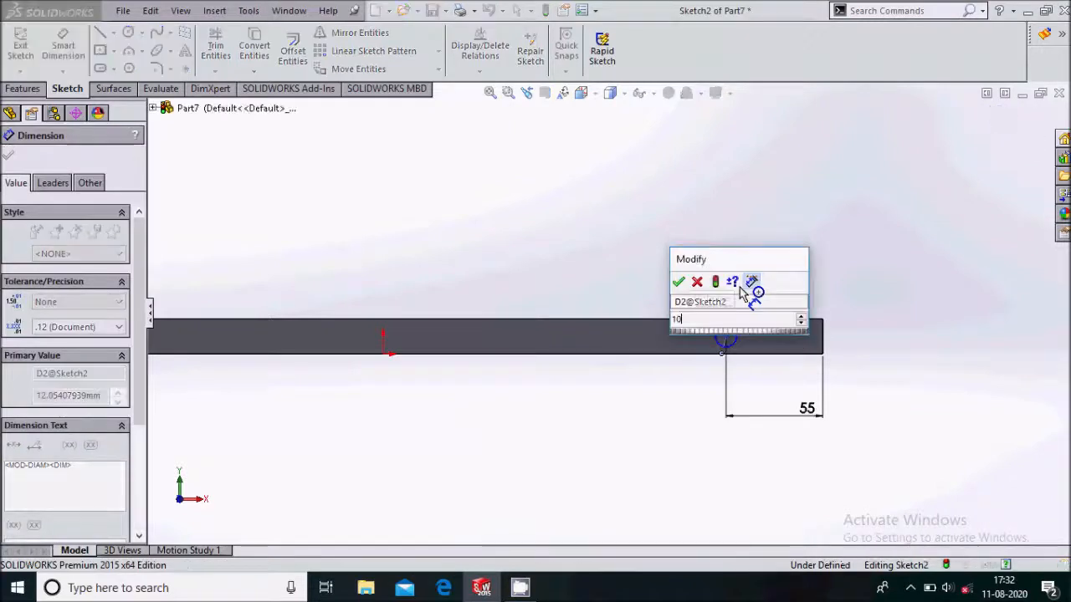
pyautogui.press('Return')
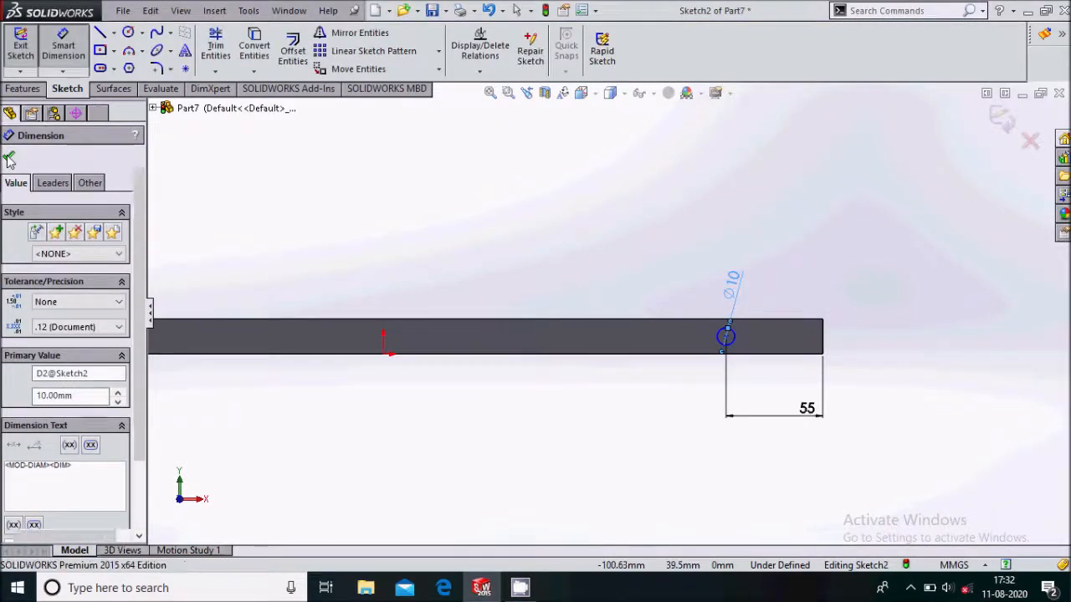
pyautogui.click(9, 159)
# Extrude the circle 10 mm into the notch as a blind boss merged with the plate
pyautogui.click(25, 88)
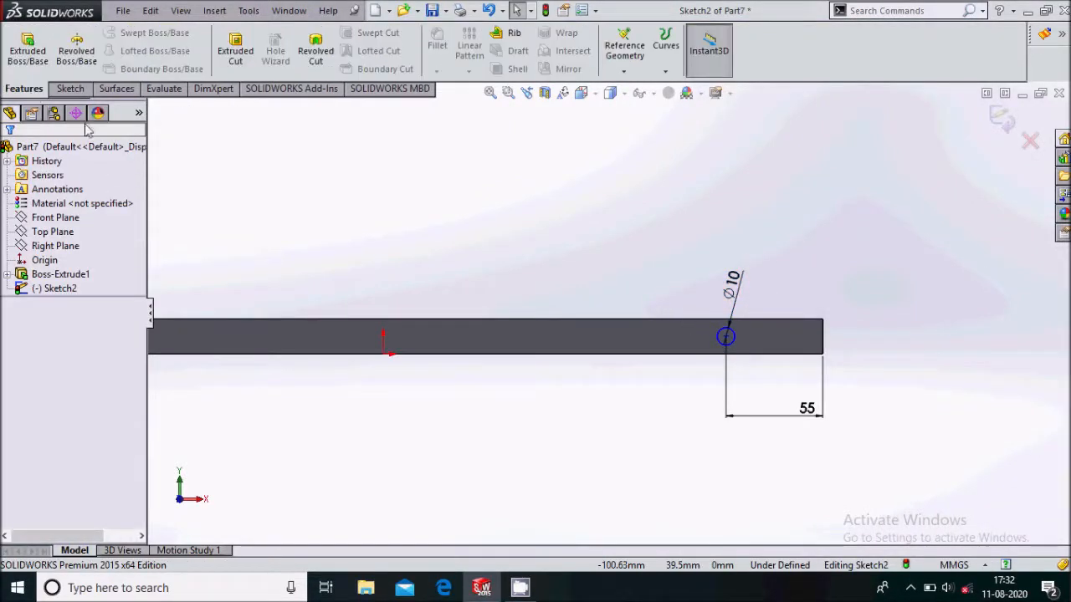
pyautogui.click(12, 46)
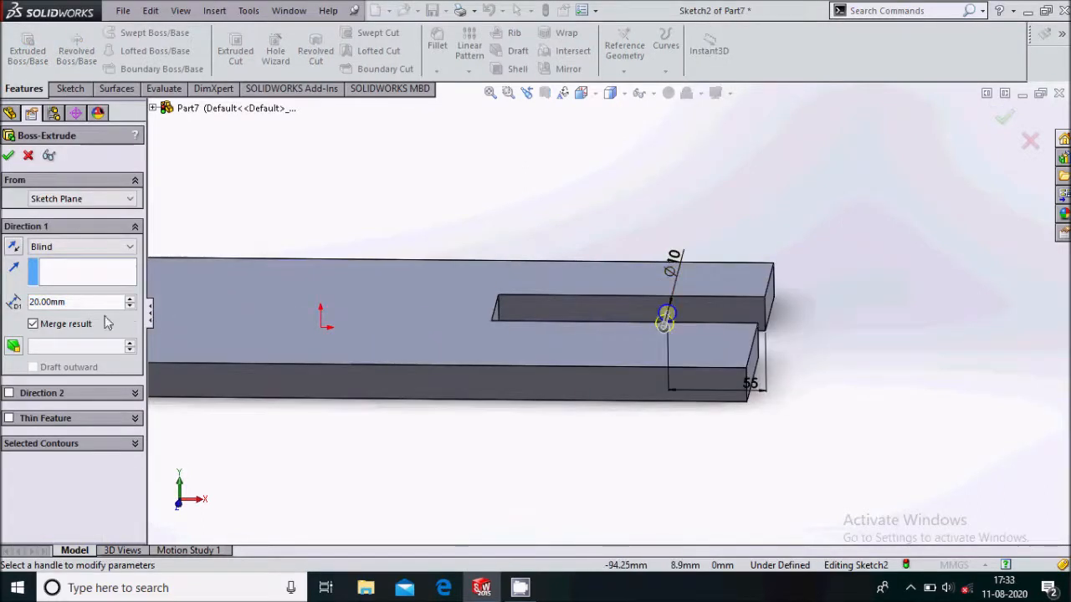
pyautogui.write('10')
pyautogui.press('Return')
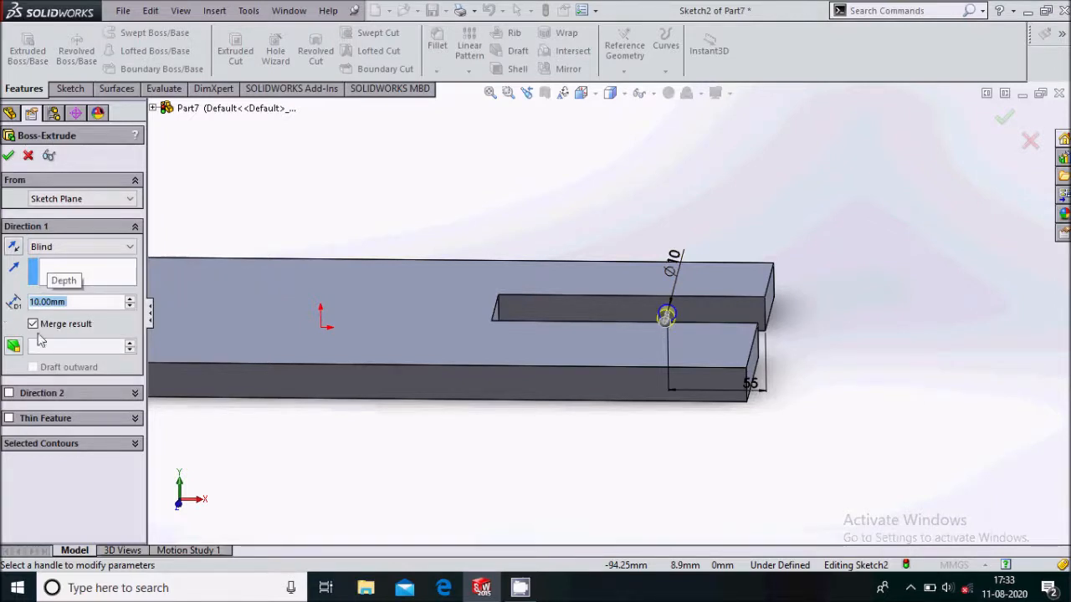
pyautogui.click(8, 155)
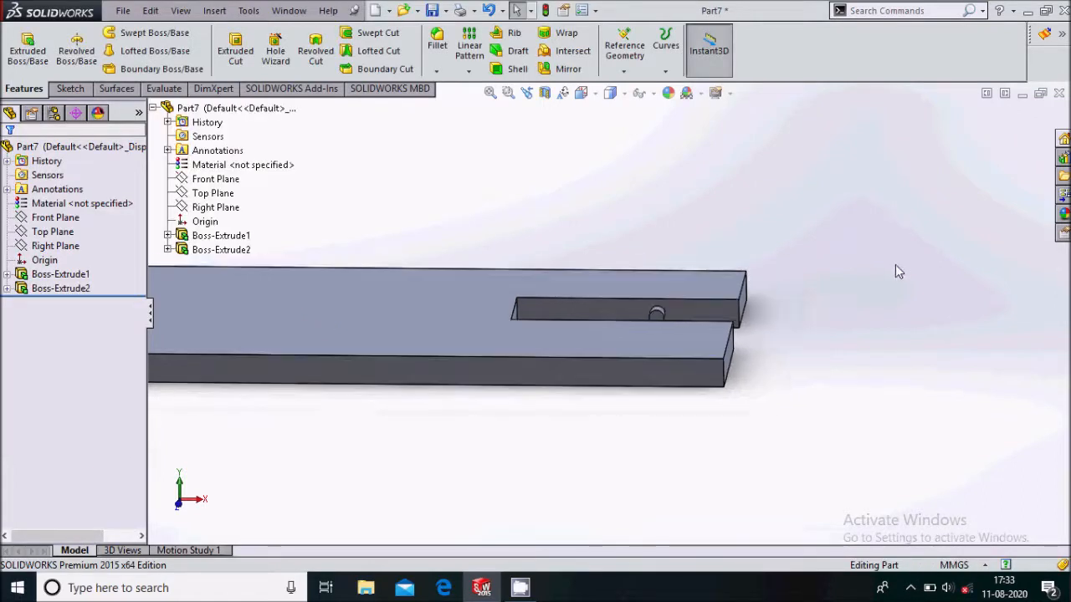
# Create a reference plane offset 44.7 mm from the plate's long side face nearest the notch, with the offset flipped into the plate
pyautogui.scroll(4, 881, 270)
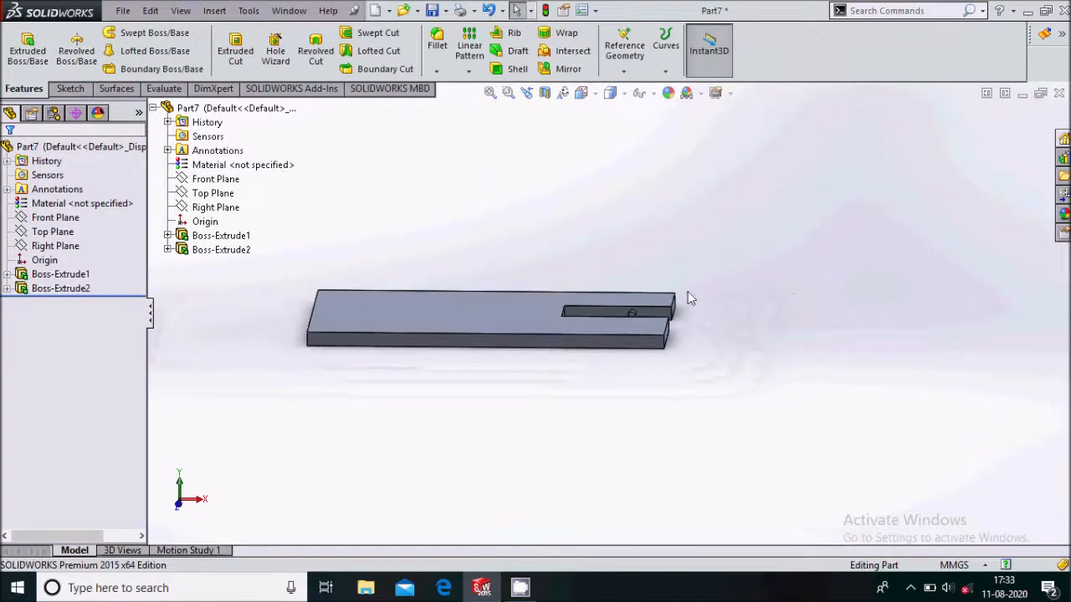
pyautogui.scroll(-2, 468, 267)
pyautogui.moveTo(468, 267); pyautogui.dragTo(479, 282, button='middle')
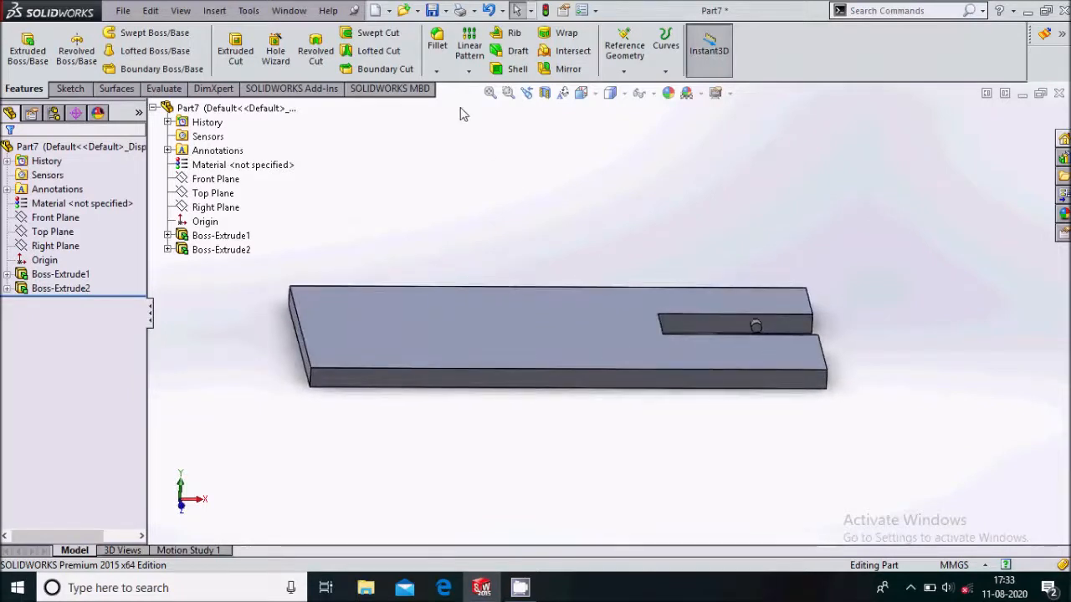
pyautogui.click(624, 52)
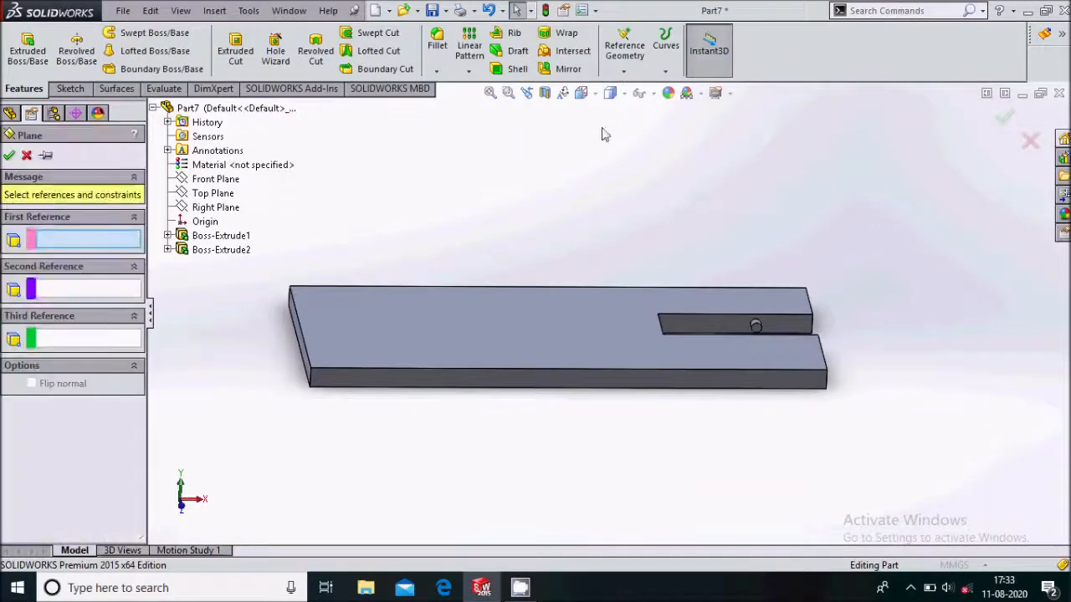
pyautogui.moveTo(502, 229); pyautogui.dragTo(596, 343, button='middle')
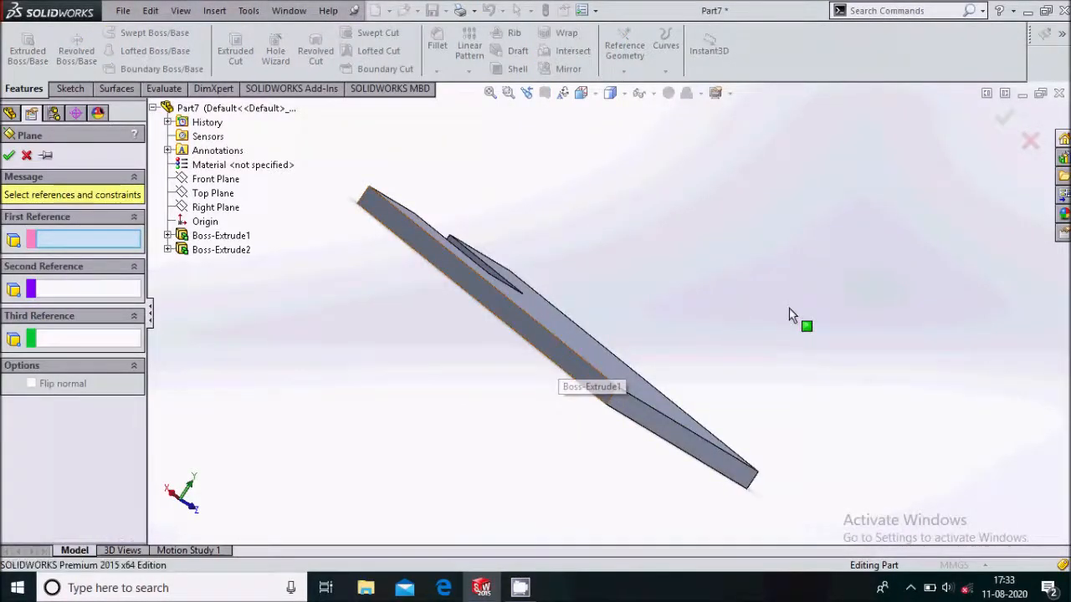
pyautogui.moveTo(728, 349); pyautogui.dragTo(648, 327, button='middle')
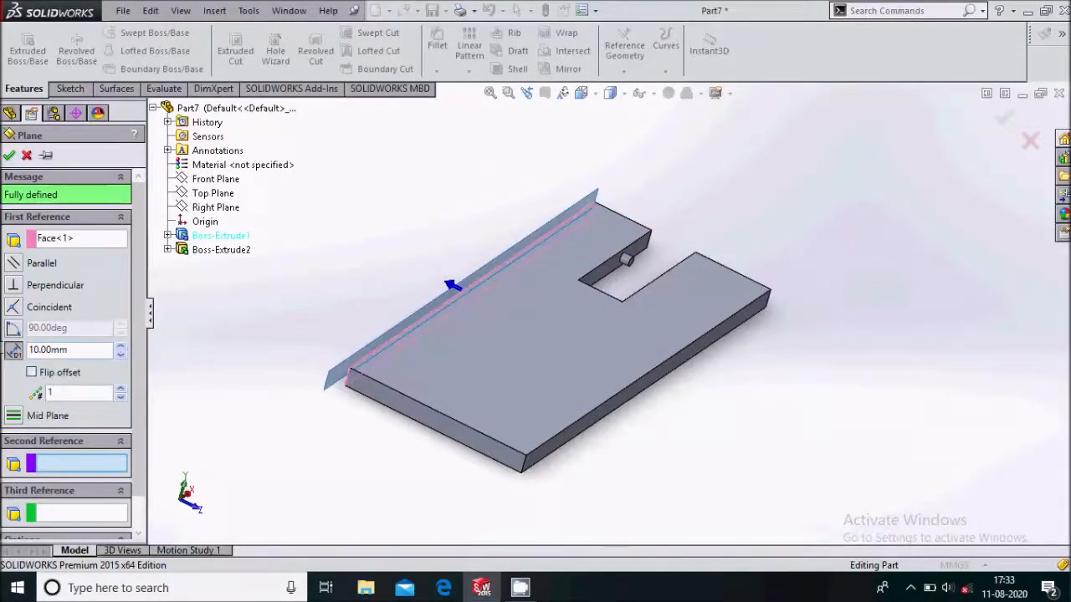
pyautogui.click(70, 349)
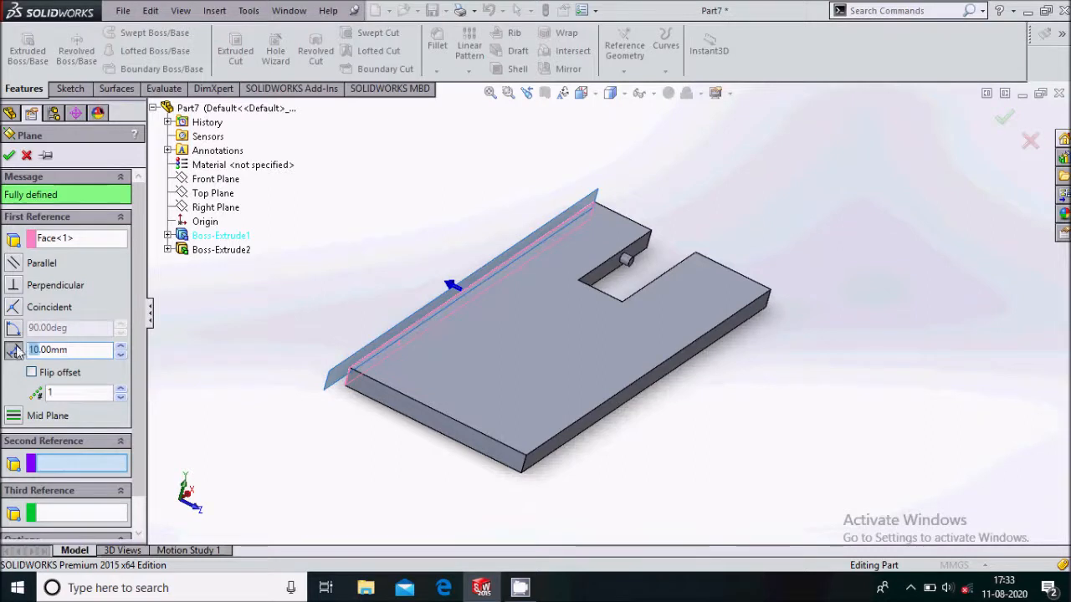
pyautogui.moveTo(76, 347); pyautogui.dragTo(40, 352)
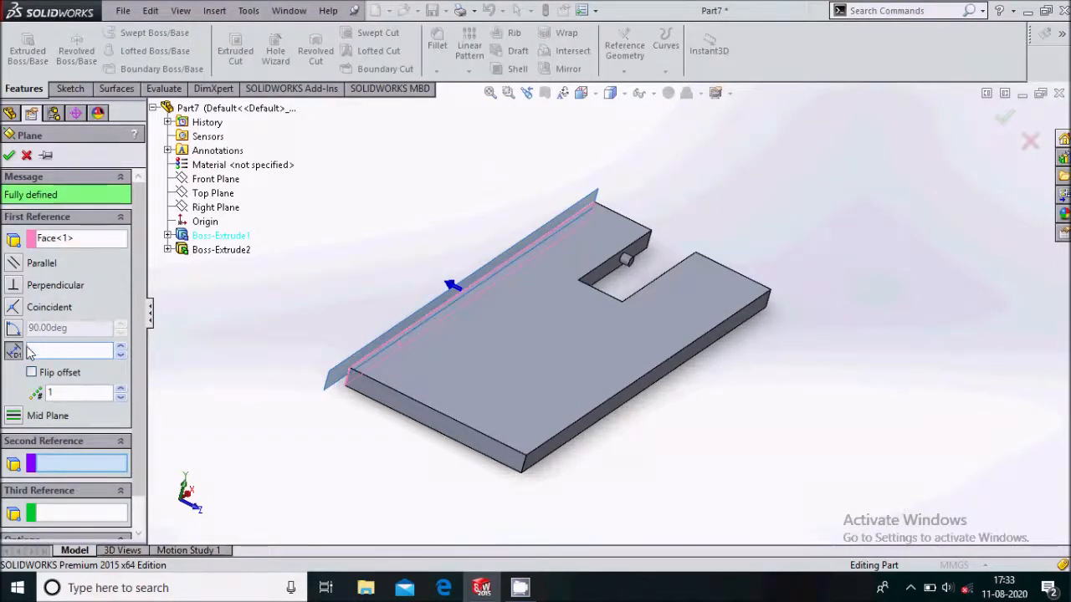
pyautogui.write('4')
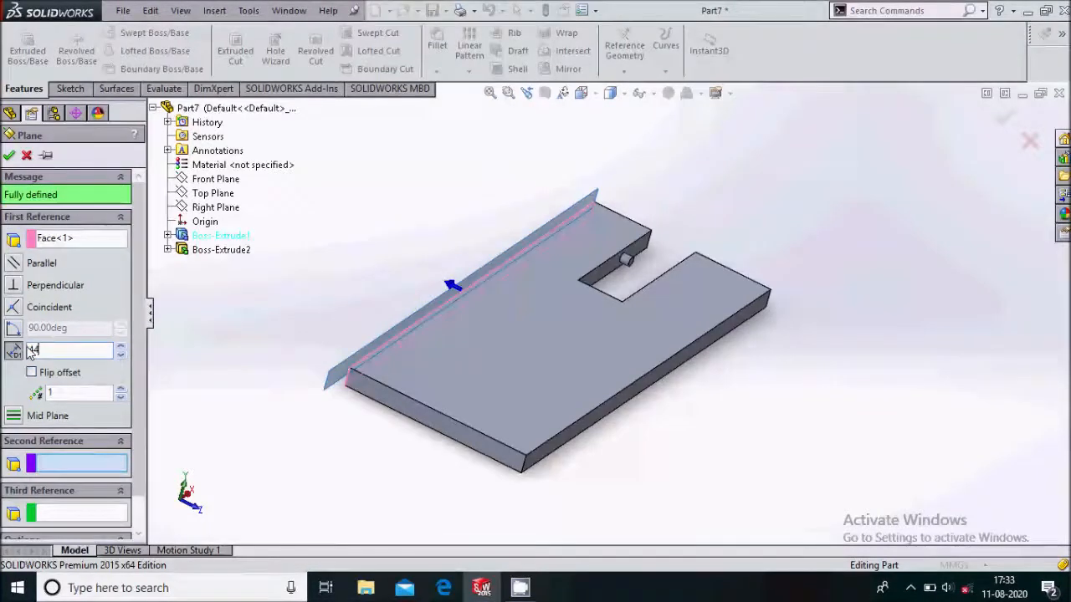
pyautogui.write('.7')
pyautogui.press('Return')
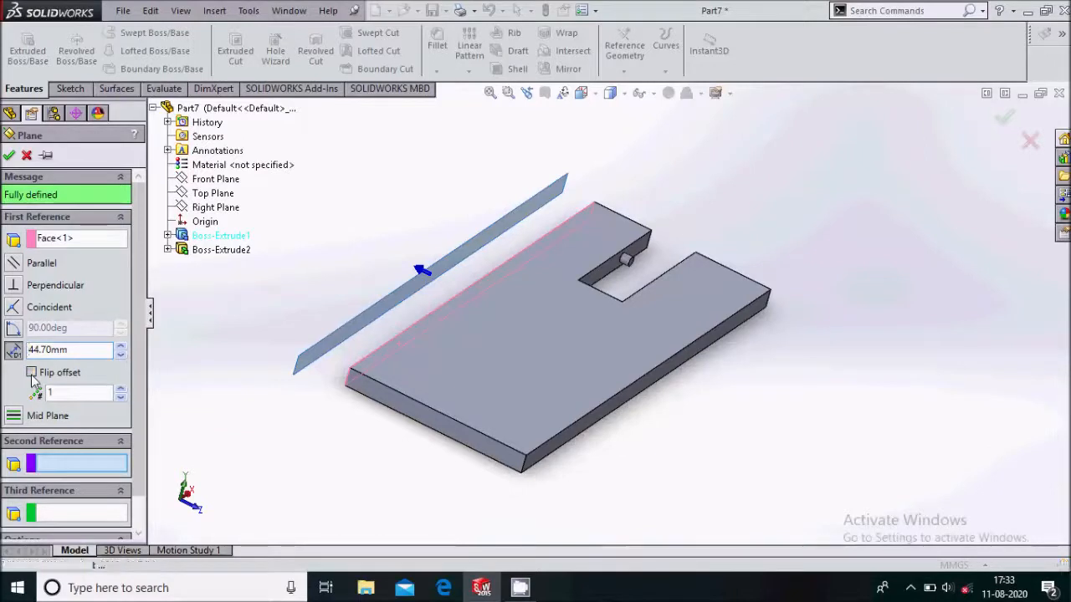
pyautogui.click(32, 373)
pyautogui.click(9, 155)
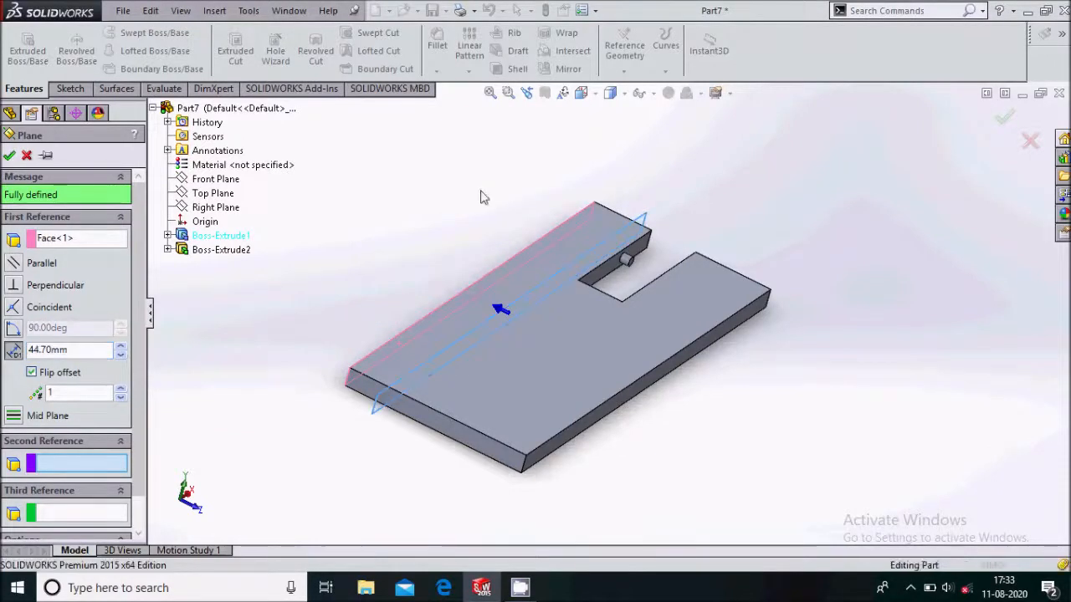
# Confirm the offset reference plane, open a new sketch on it and orient the view normal to it
pyautogui.click(626, 226)
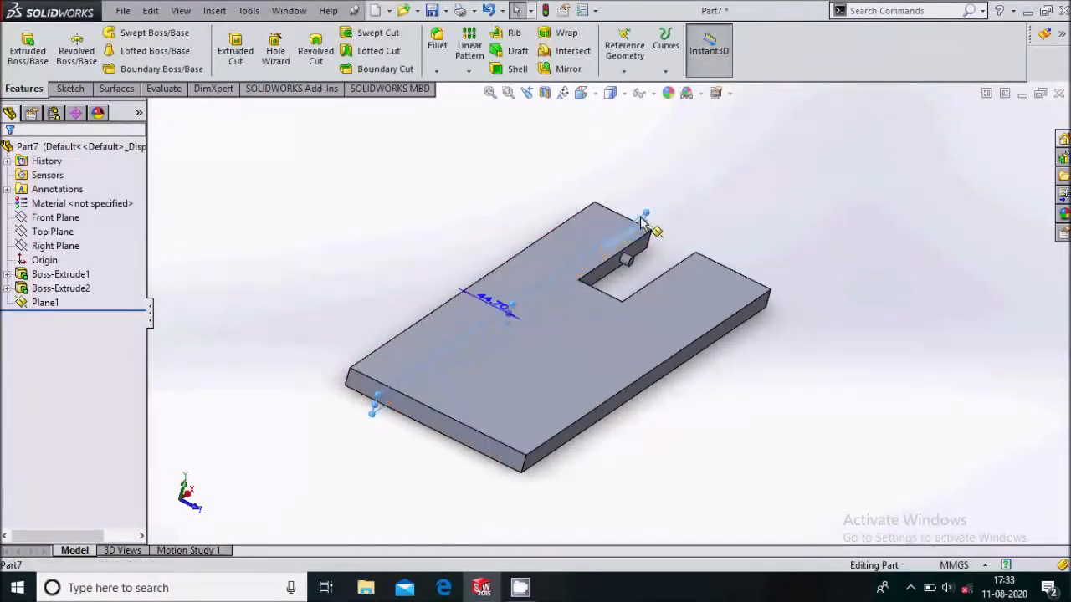
pyautogui.click(684, 166)
pyautogui.click(593, 95)
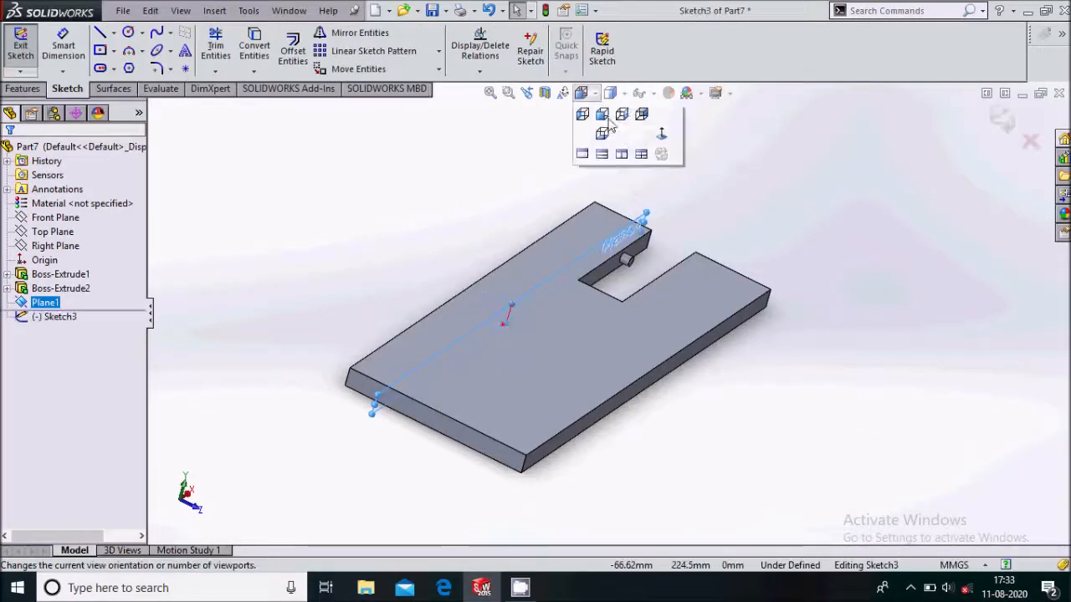
pyautogui.click(658, 173)
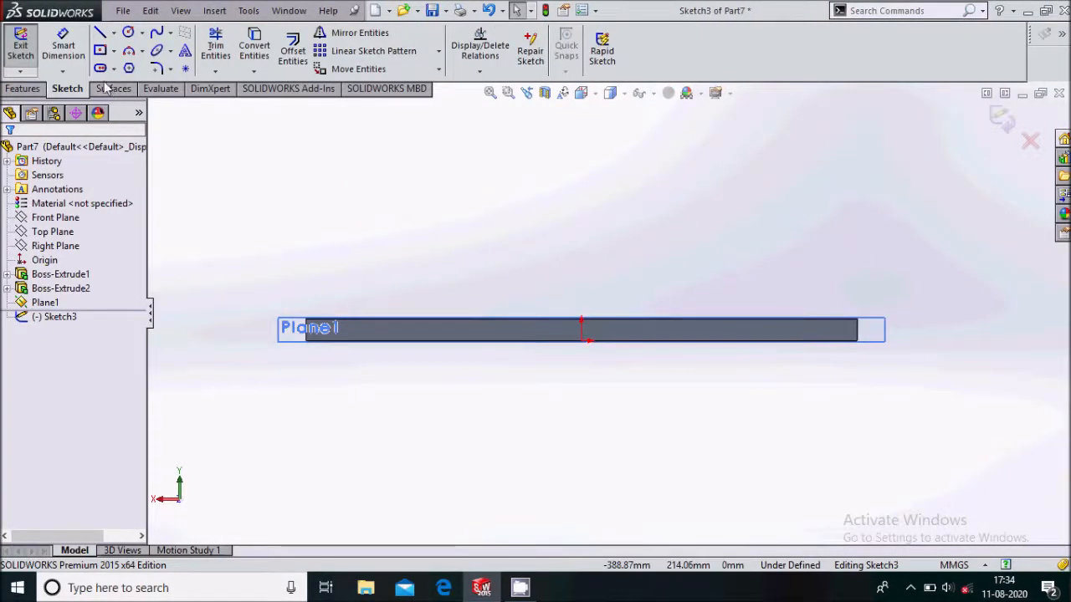
pyautogui.click(100, 52)
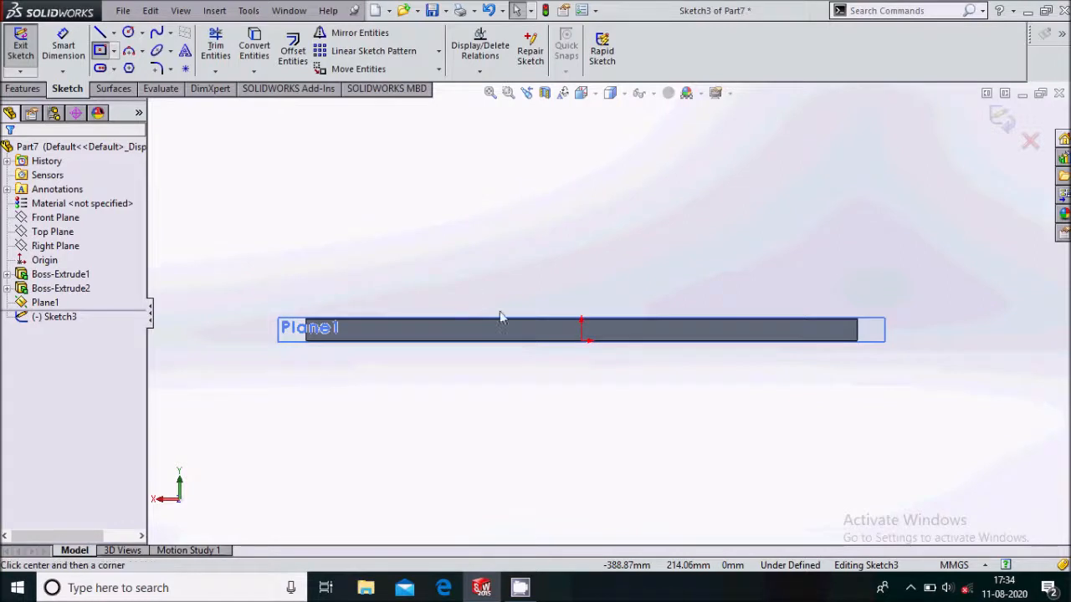
pyautogui.click(581, 320)
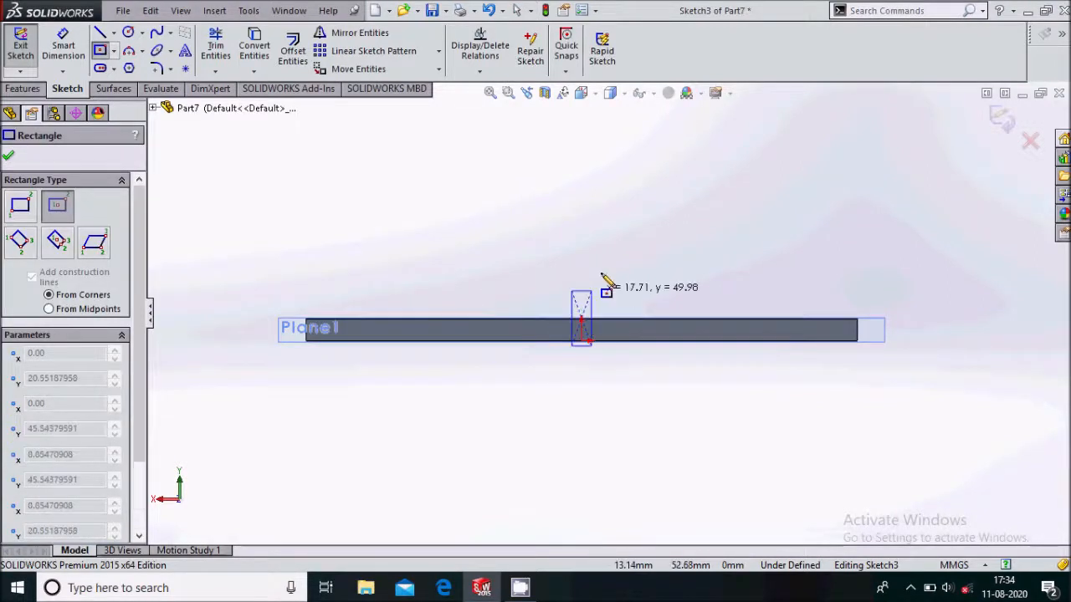
pyautogui.press('Escape')
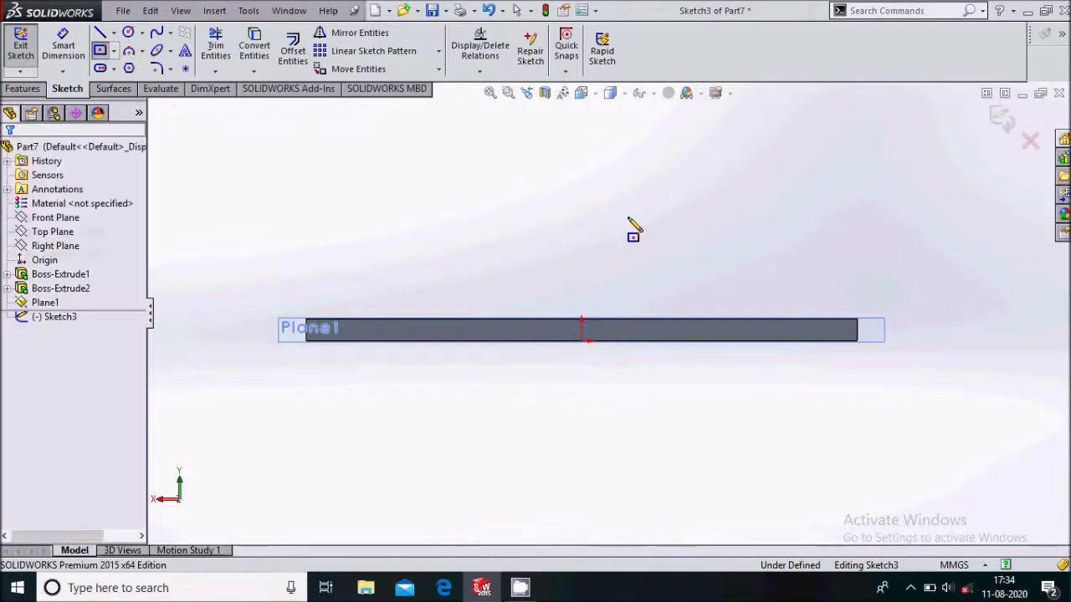
# Sketch a center rectangle about 53 by 54 mm just above the plate, with its center vertically in line with the origin
pyautogui.click(114, 50)
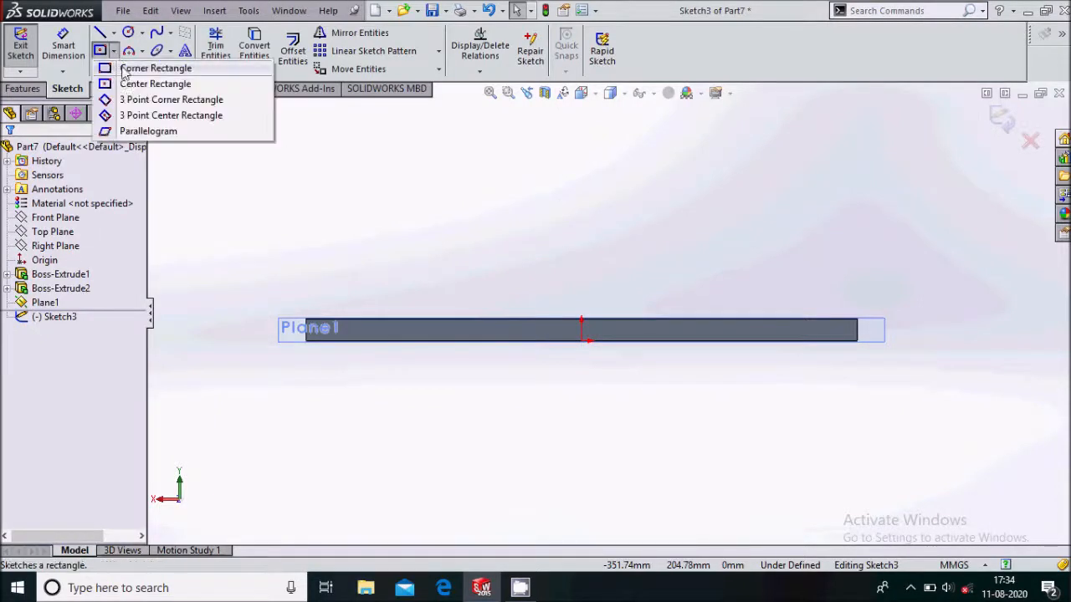
pyautogui.click(147, 81)
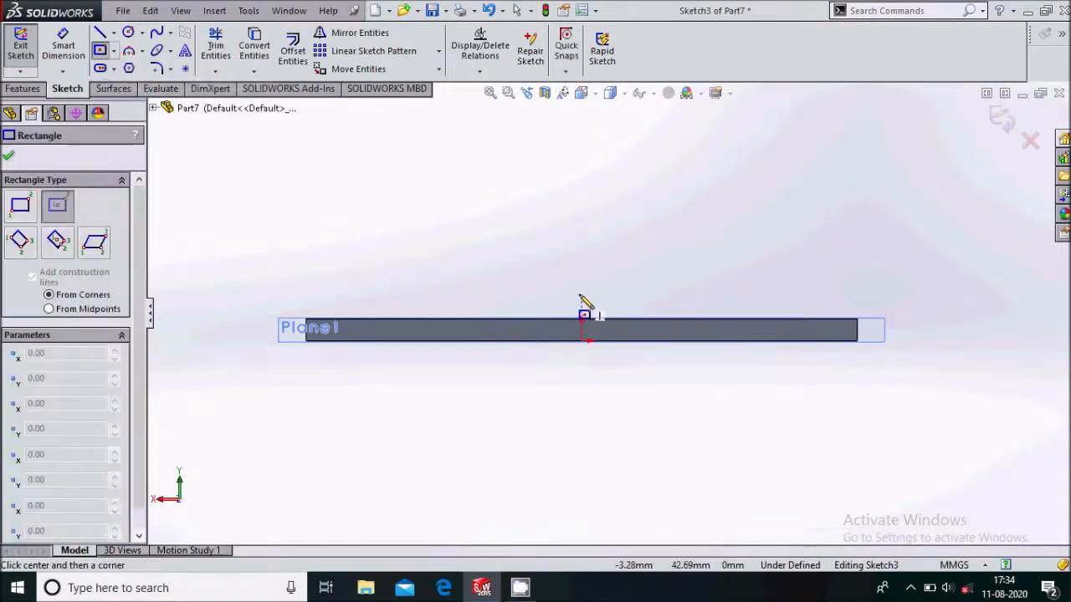
pyautogui.click(581, 275)
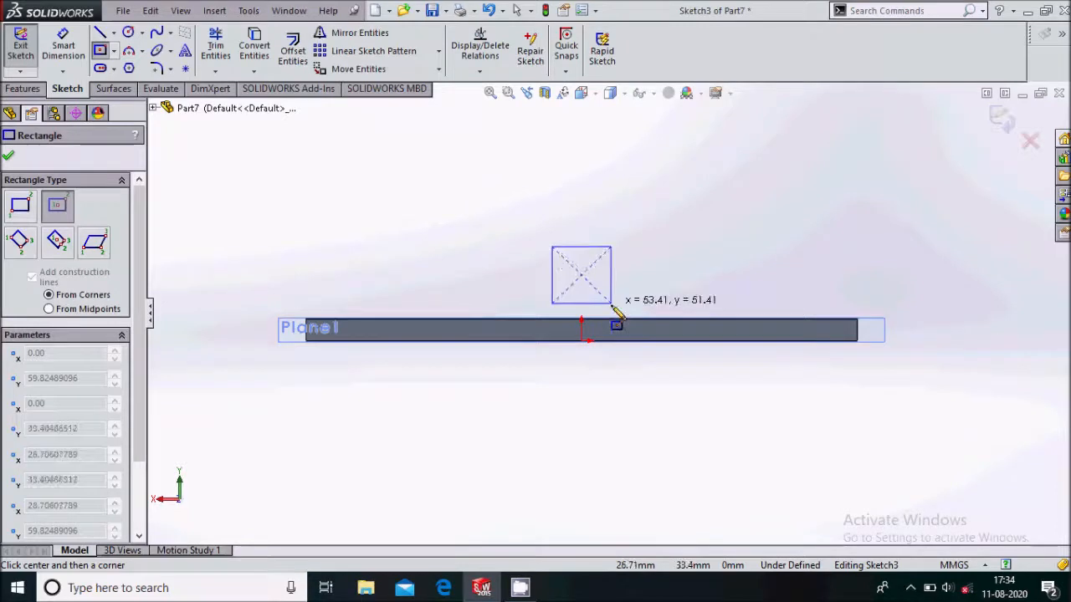
pyautogui.click(611, 306)
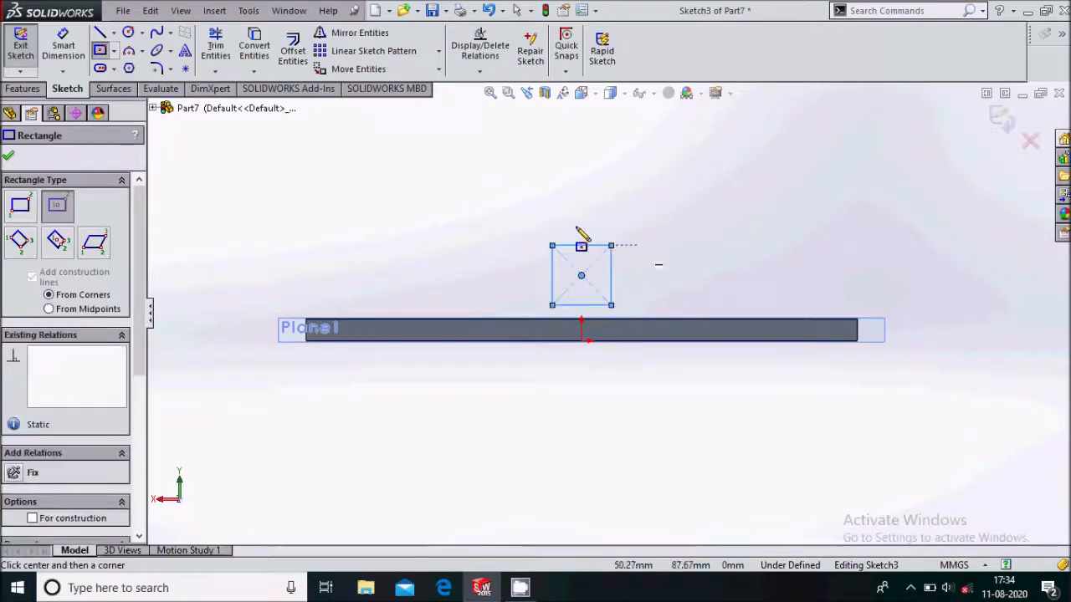
pyautogui.click(12, 158)
# Make the rectangle's bottom line collinear with the plate's upper edge
pyautogui.scroll(-2, 593, 306)
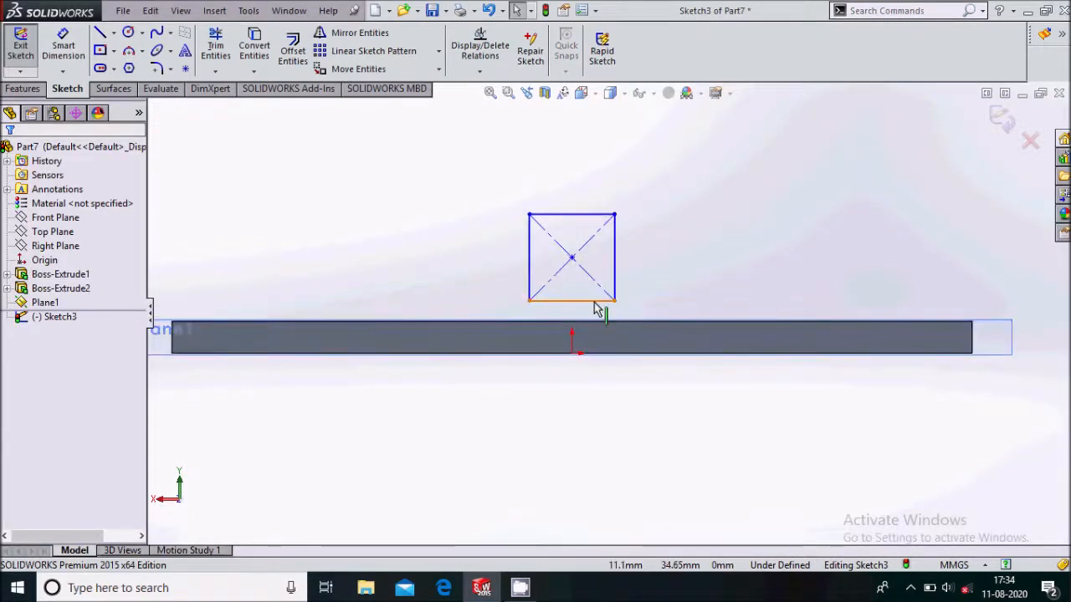
pyautogui.click(594, 304)
pyautogui.click(610, 321)
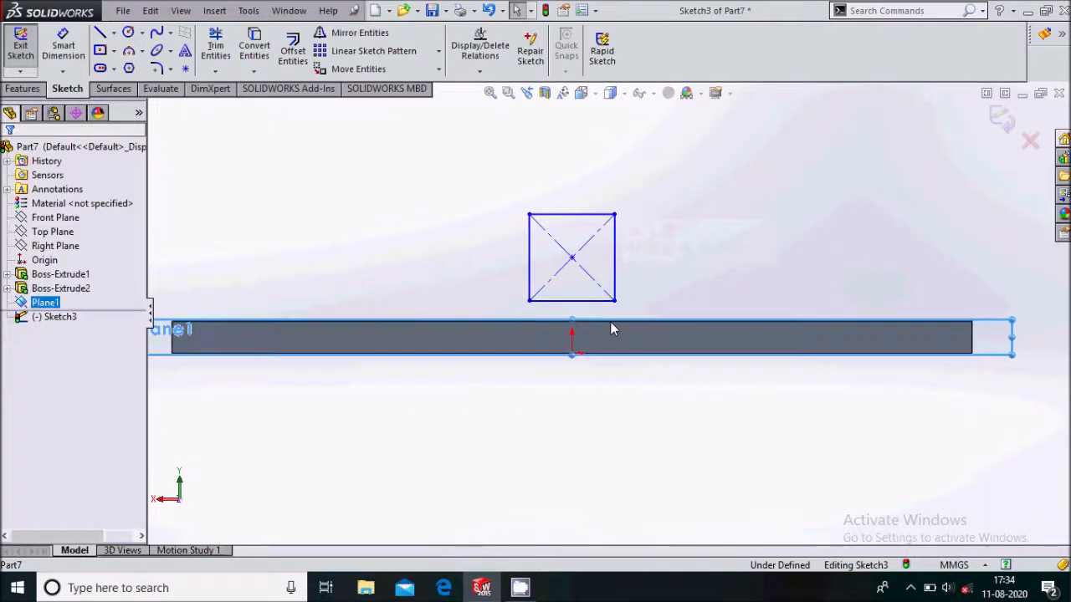
pyautogui.click(711, 249)
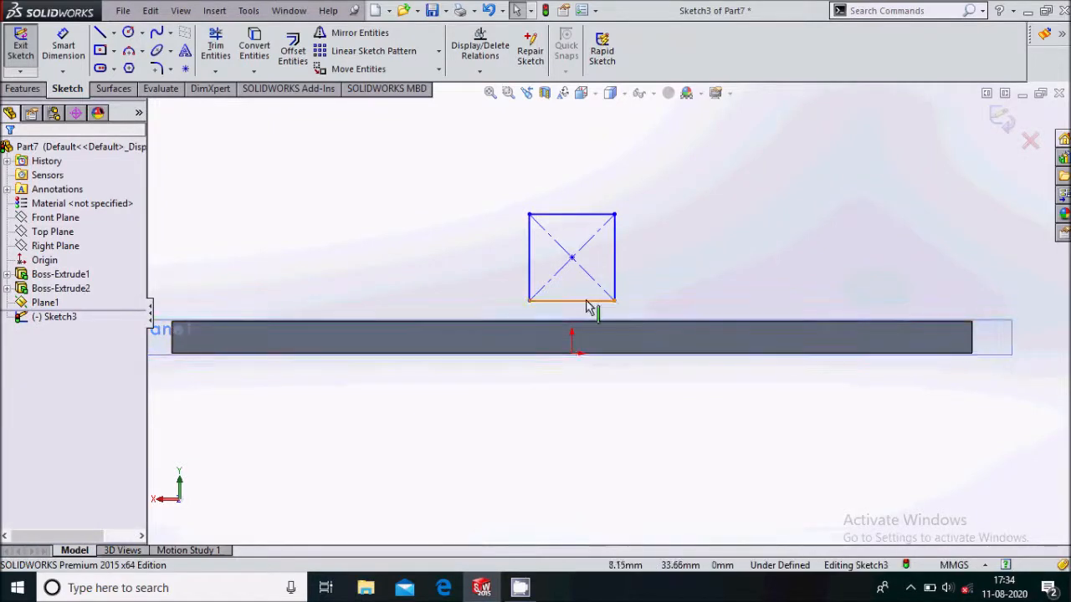
pyautogui.scroll(-4, 159, 336)
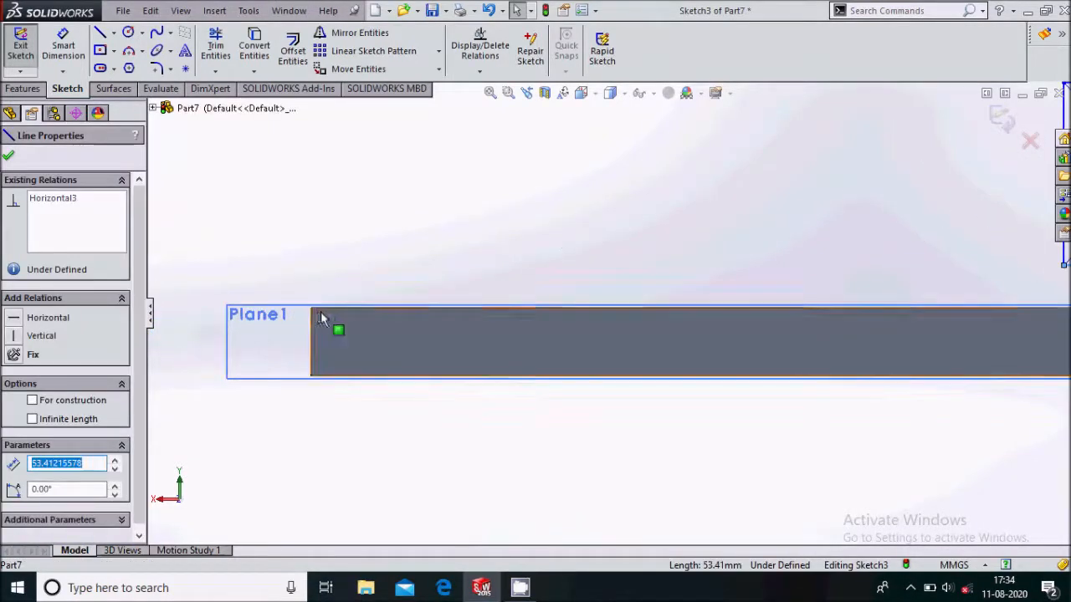
pyautogui.keyDown('ctrl'); pyautogui.click(327, 316); pyautogui.keyUp('ctrl')
pyautogui.scroll(3, 327, 315)
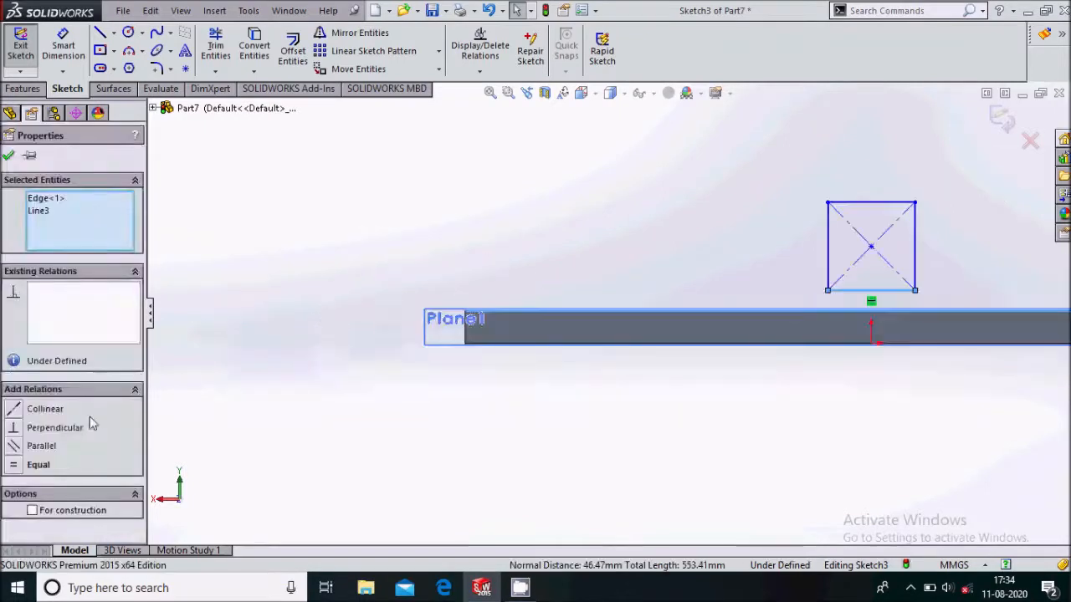
pyautogui.click(14, 409)
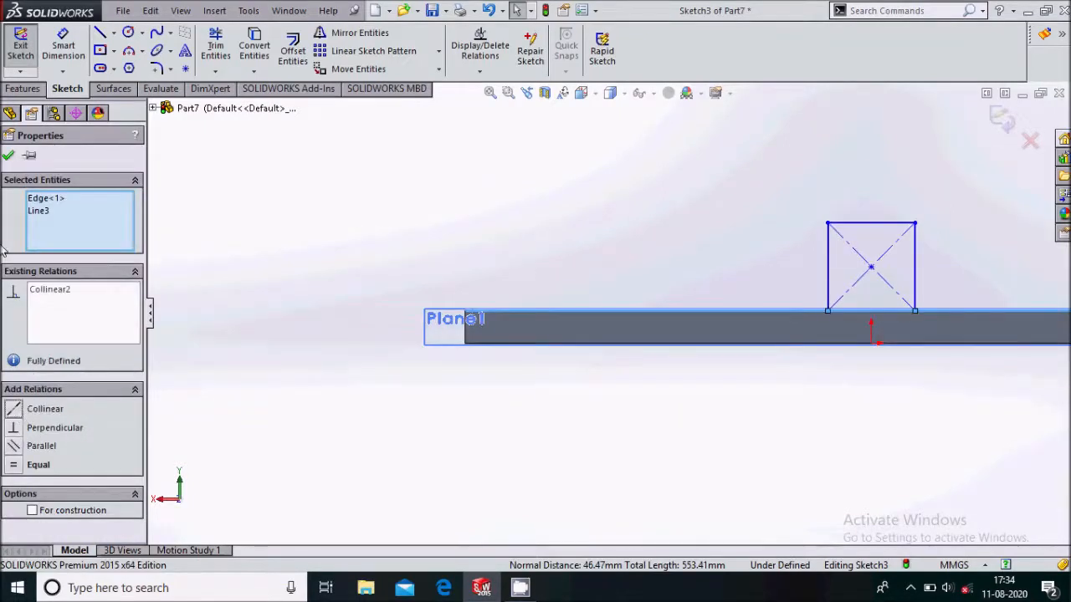
pyautogui.click(7, 156)
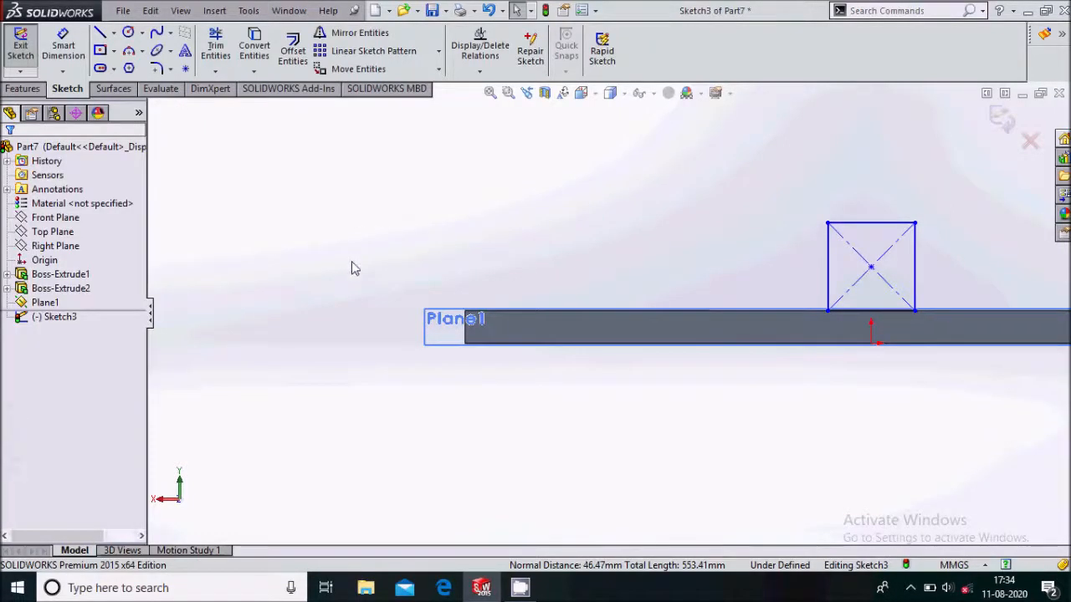
# Dimension the rectangle's height to 300 mm
pyautogui.press('f')
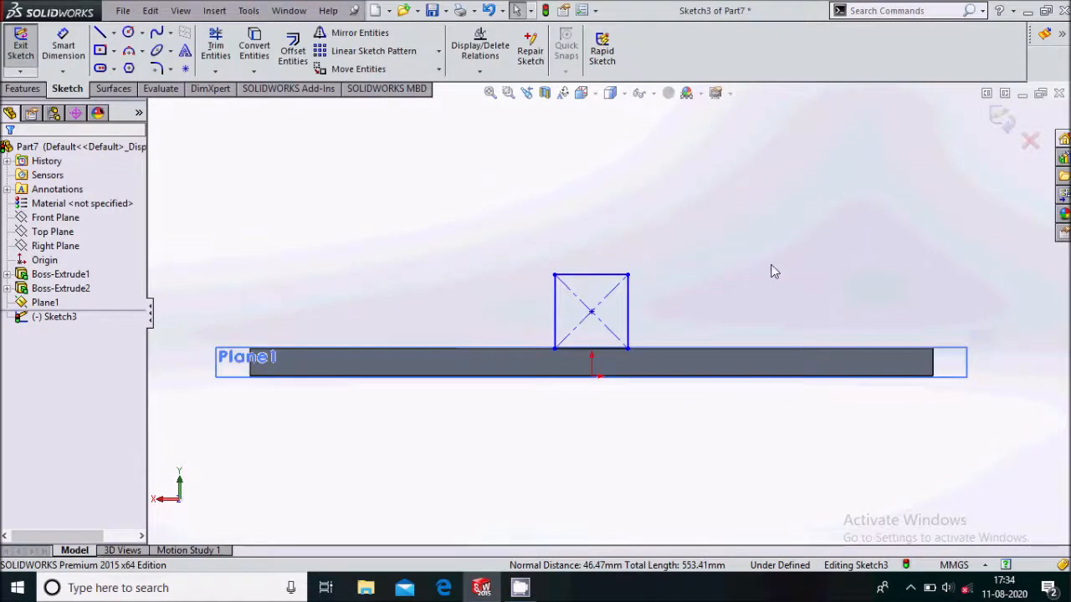
pyautogui.scroll(-2, 736, 297)
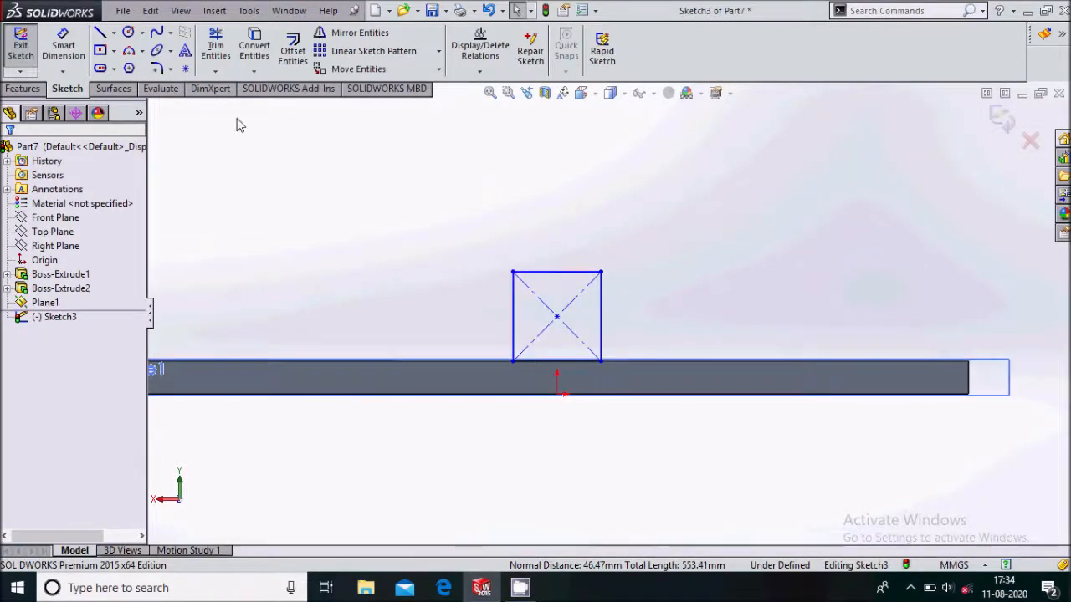
pyautogui.click(80, 60)
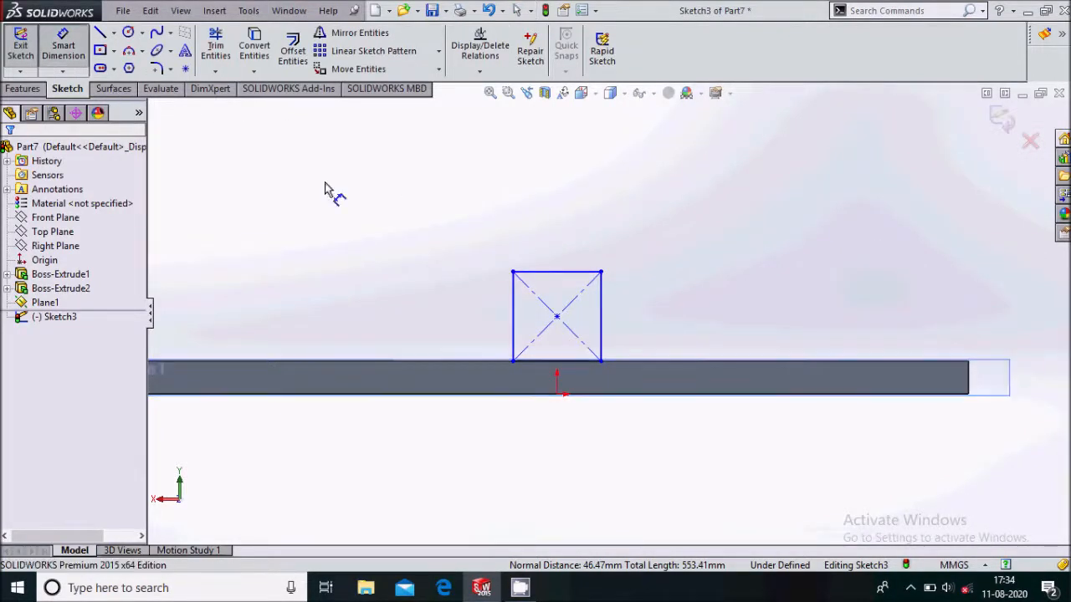
pyautogui.click(607, 336)
pyautogui.click(656, 317)
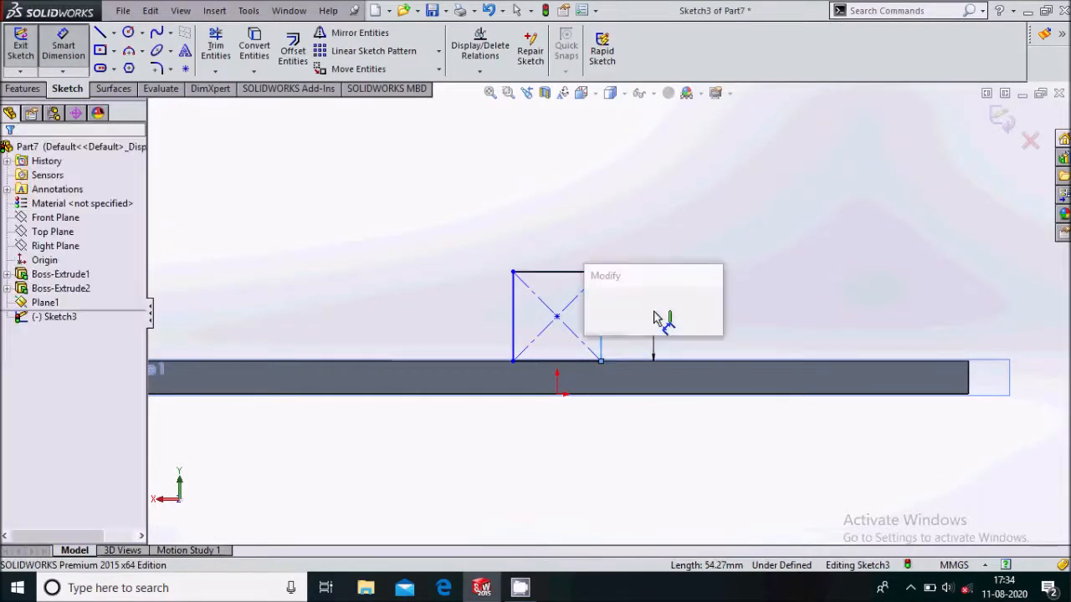
pyautogui.write('300')
pyautogui.press('Return')
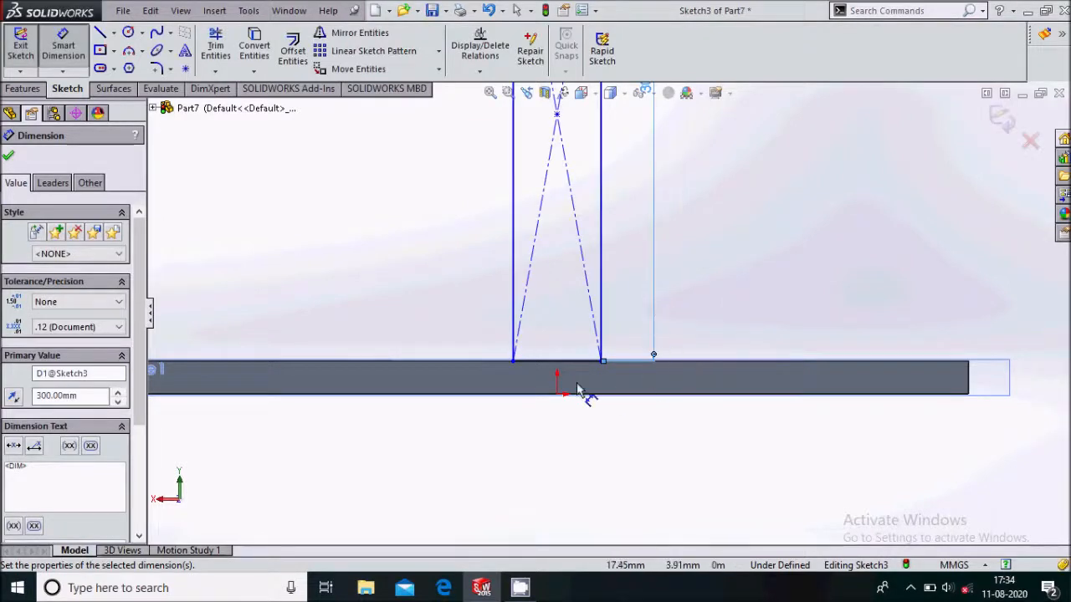
# Dimension the rectangle's bottom line to a width of 50 mm
pyautogui.press('f')
pyautogui.scroll(-1, 618, 303)
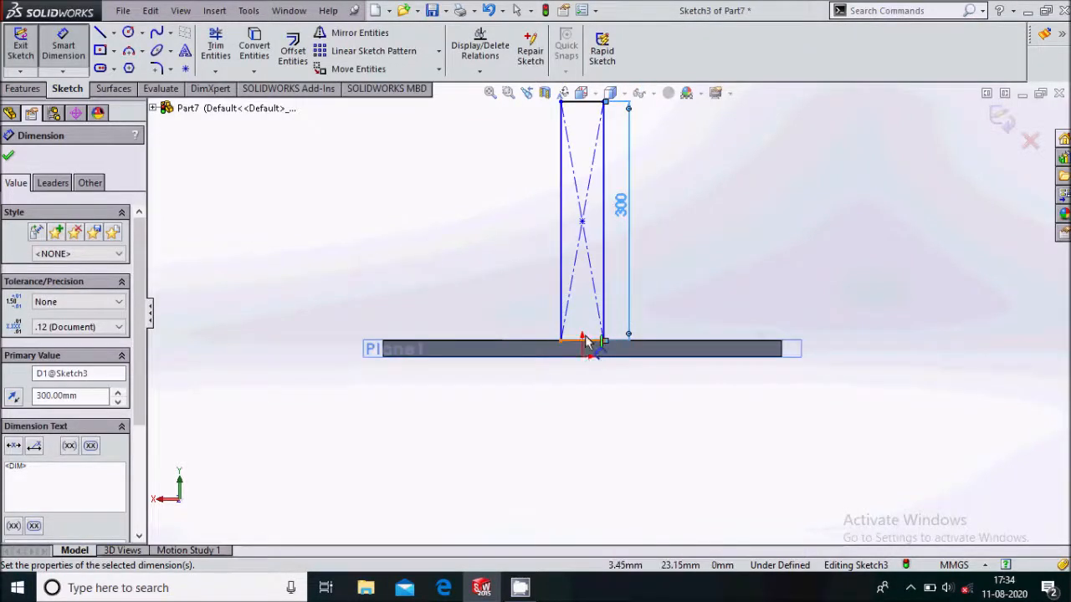
pyautogui.scroll(-3, 594, 452)
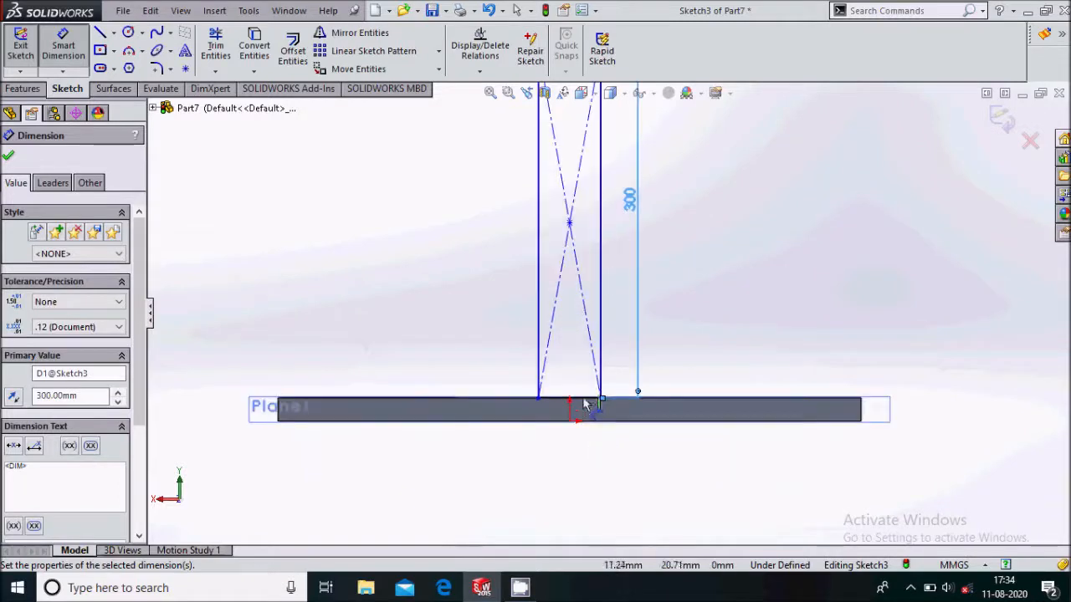
pyautogui.click(585, 398)
pyautogui.click(584, 473)
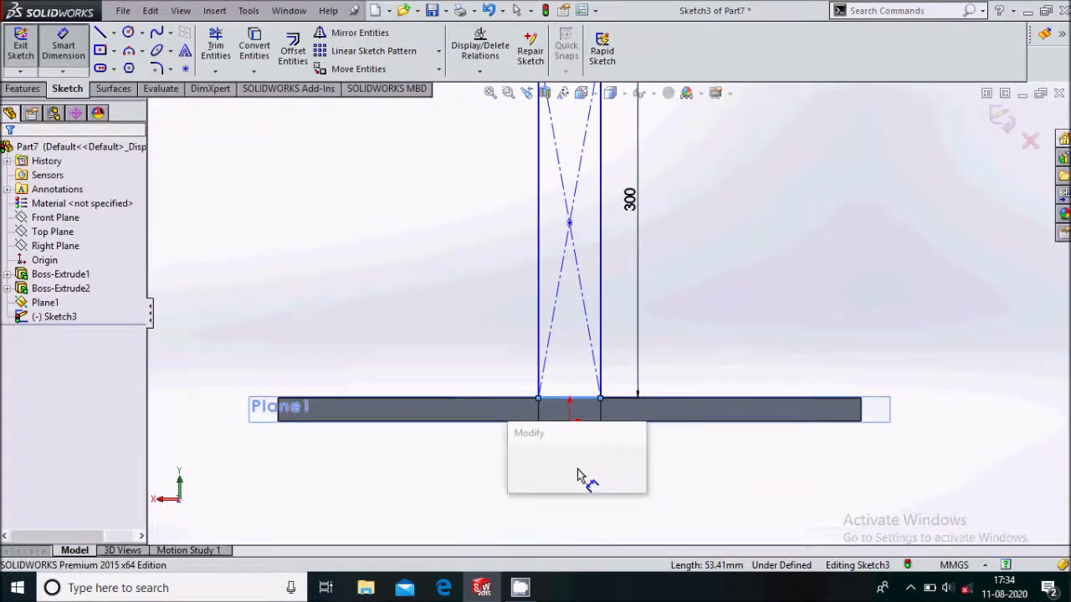
pyautogui.write('50')
pyautogui.press('Return')
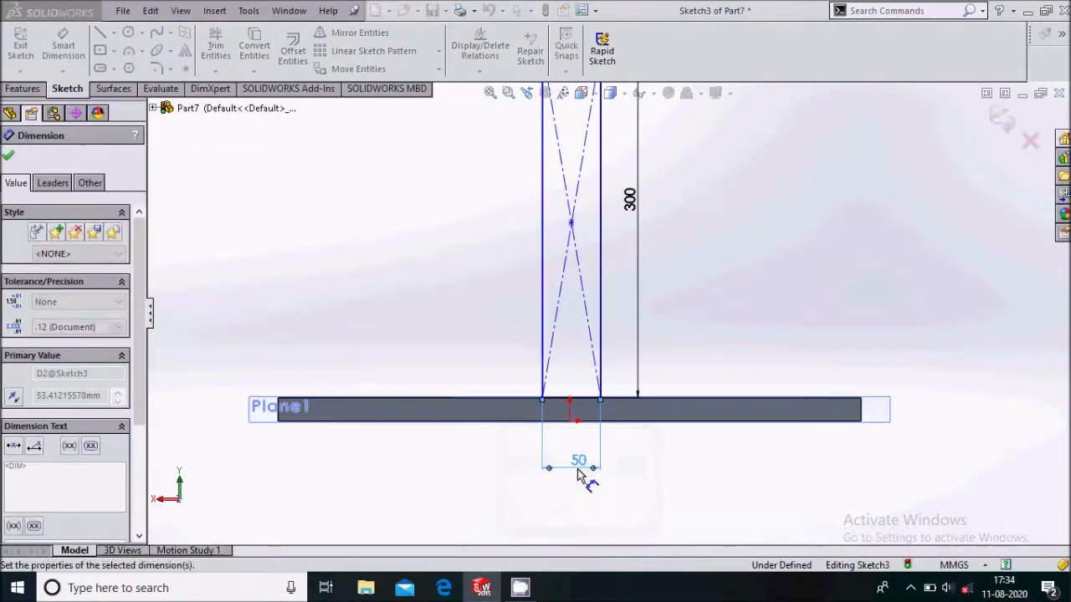
# Set the horizontal distance from the origin to the rectangle's lower corner to 25 mm
pyautogui.scroll(-3, 578, 478)
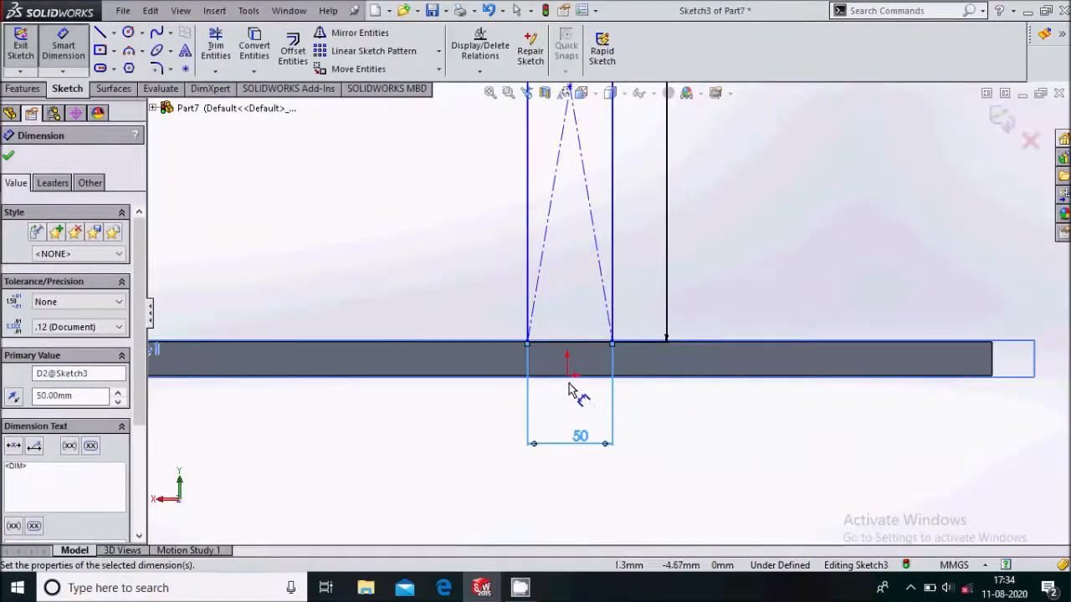
pyautogui.press('Escape')
pyautogui.click(613, 343)
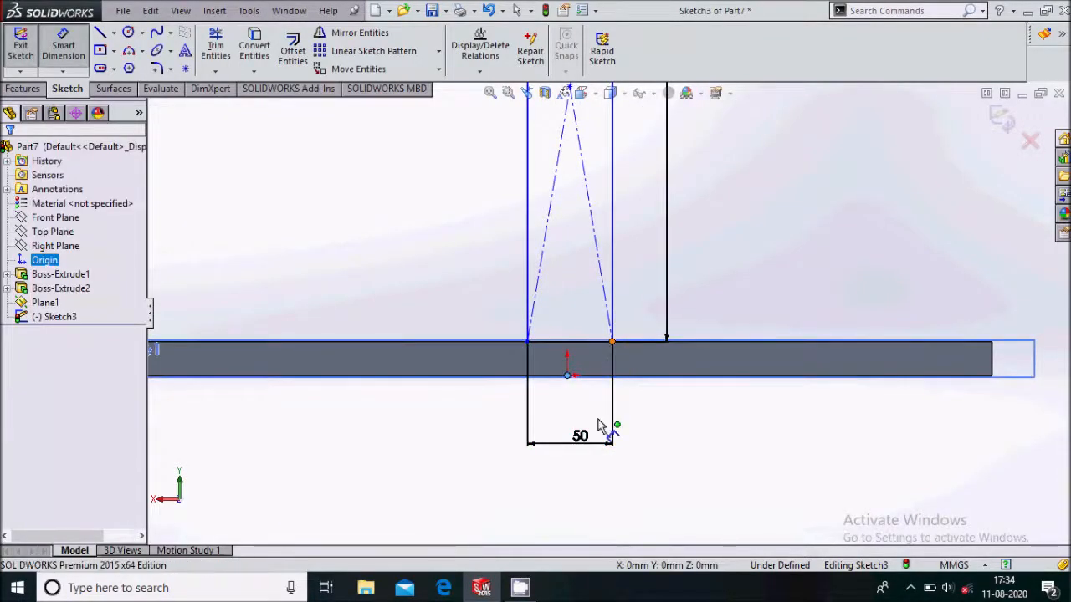
pyautogui.click(603, 501)
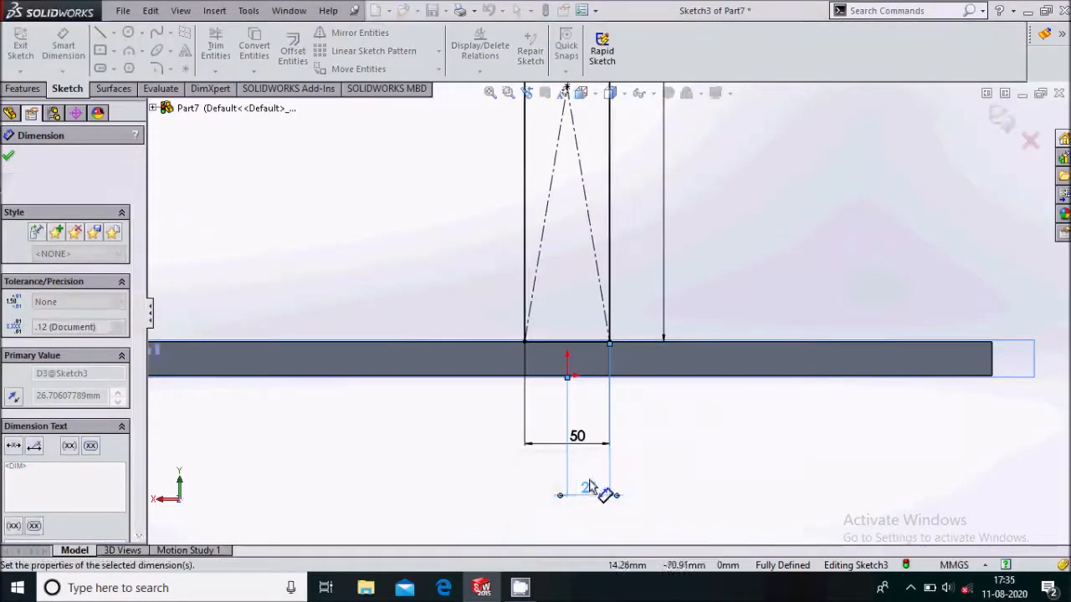
pyautogui.scroll(4, 587, 468)
pyautogui.scroll(4, 574, 310)
pyautogui.scroll(-5, 595, 266)
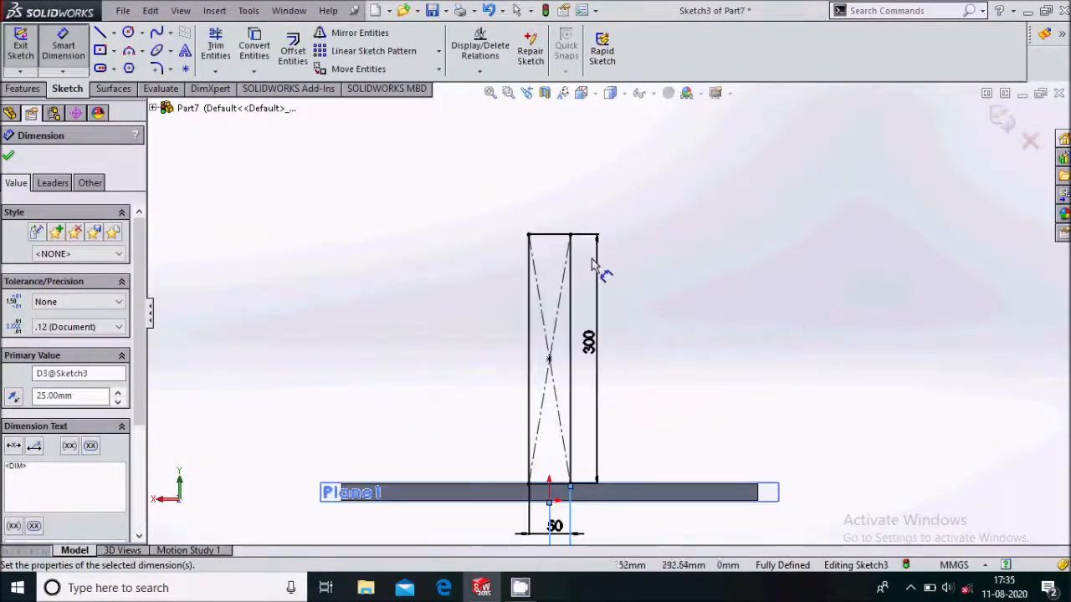
pyautogui.click(8, 155)
# Draw a circle of 25 mm radius centered on the midpoint of the rectangle's top line, reaching its corner
pyautogui.click(128, 32)
pyautogui.scroll(-1, 548, 244)
pyautogui.click(543, 235)
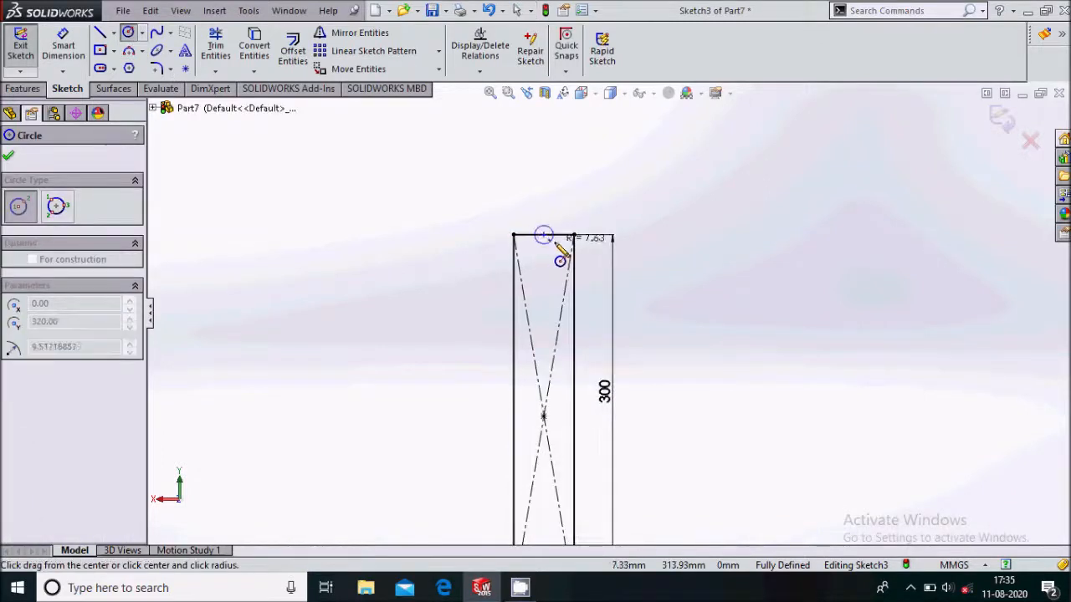
pyautogui.scroll(2, 569, 251)
pyautogui.scroll(-4, 588, 268)
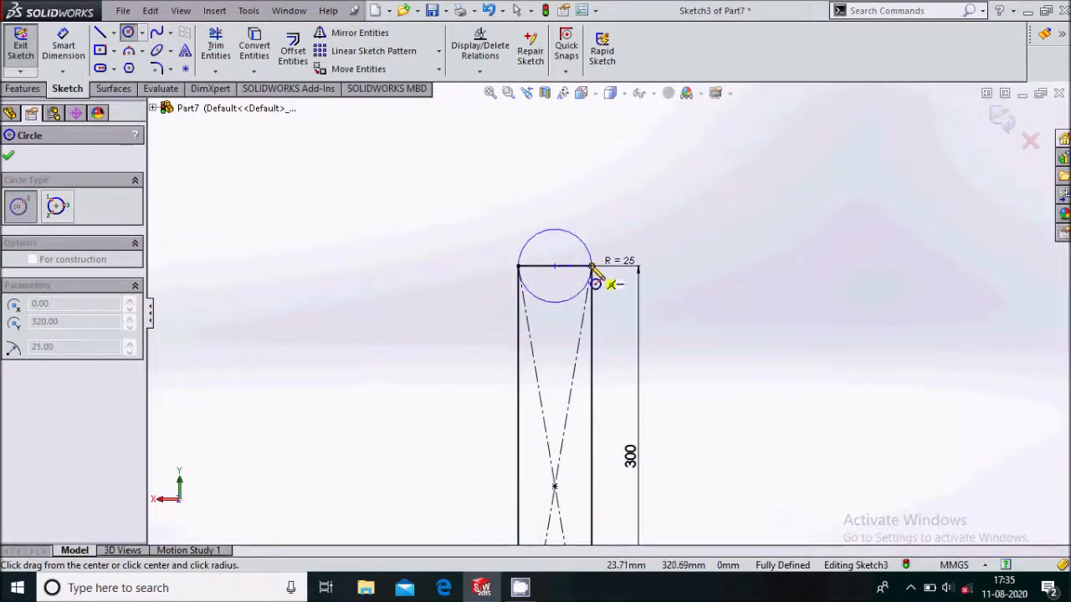
pyautogui.click(528, 245)
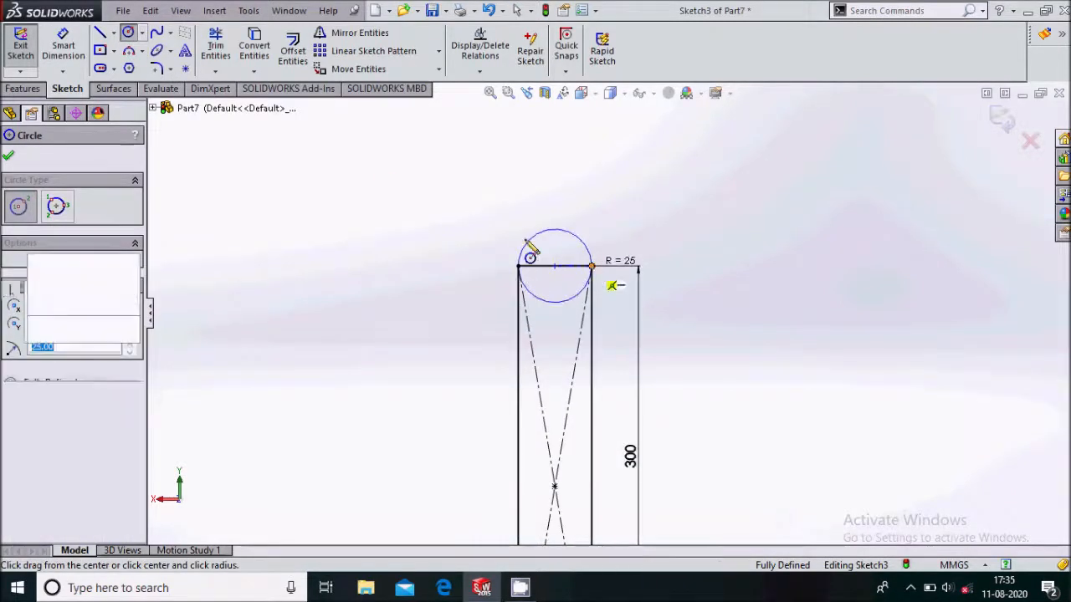
pyautogui.click(8, 156)
# Trim away the circle's lower half, the rectangle's top line and the leftover arc pieces at the upper corners, accepting deletion of the midpoint relation
pyautogui.click(215, 47)
pyautogui.click(567, 306)
pyautogui.click(569, 266)
pyautogui.click(597, 298)
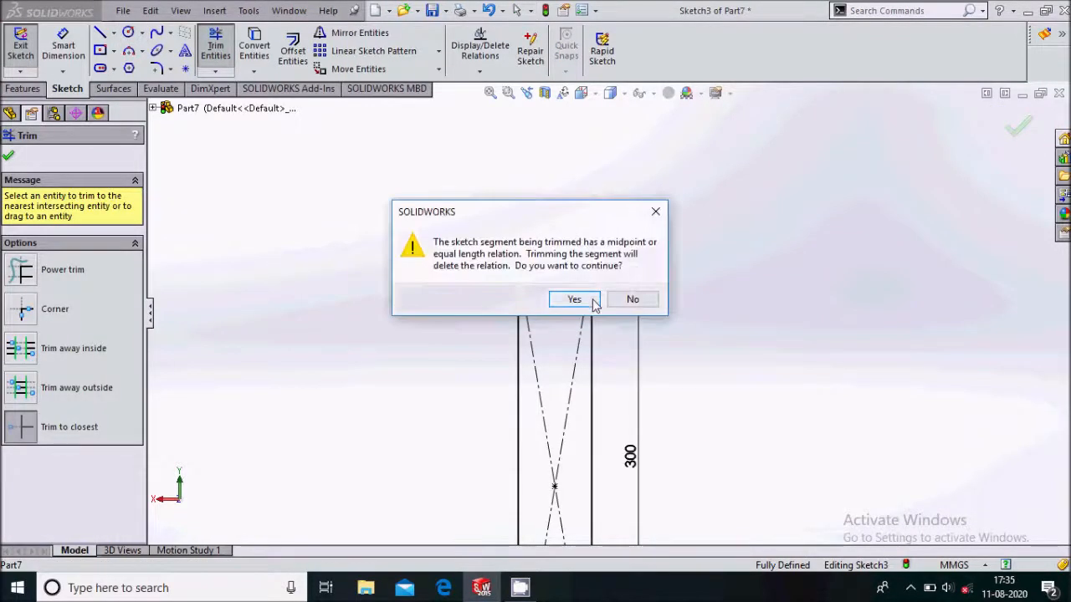
pyautogui.scroll(3, 603, 298)
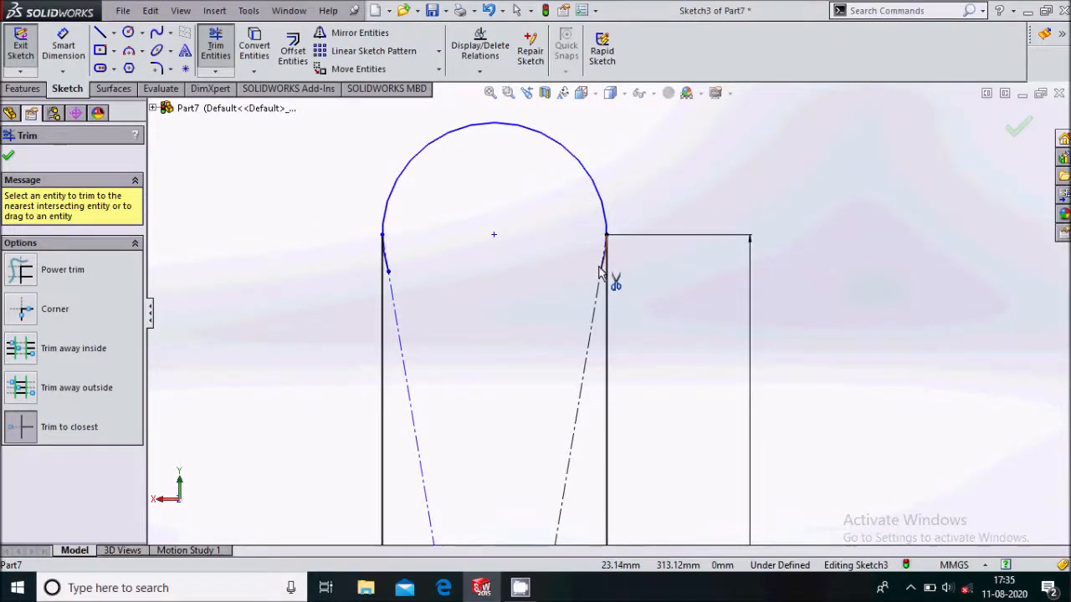
pyautogui.scroll(2, 602, 273)
pyautogui.click(603, 266)
pyautogui.scroll(-3, 602, 273)
pyautogui.scroll(3, 399, 311)
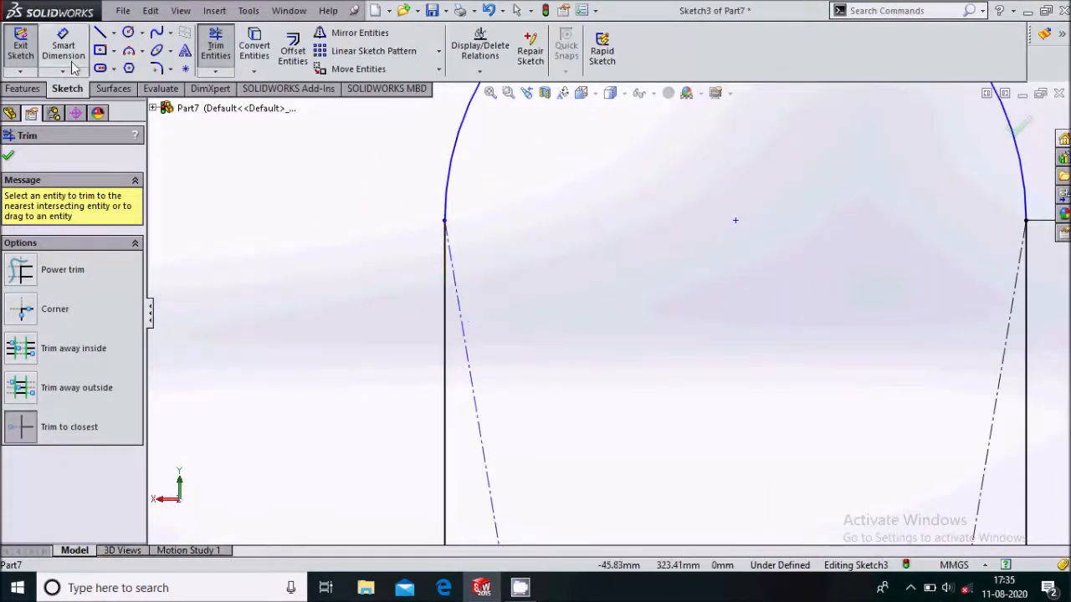
pyautogui.click(128, 32)
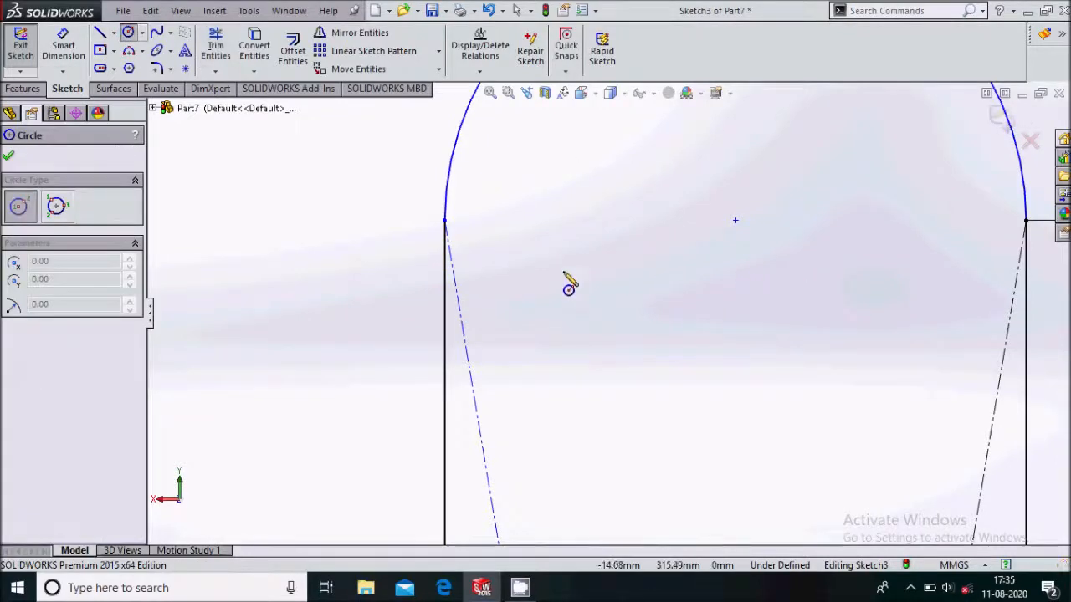
pyautogui.scroll(3, 488, 226)
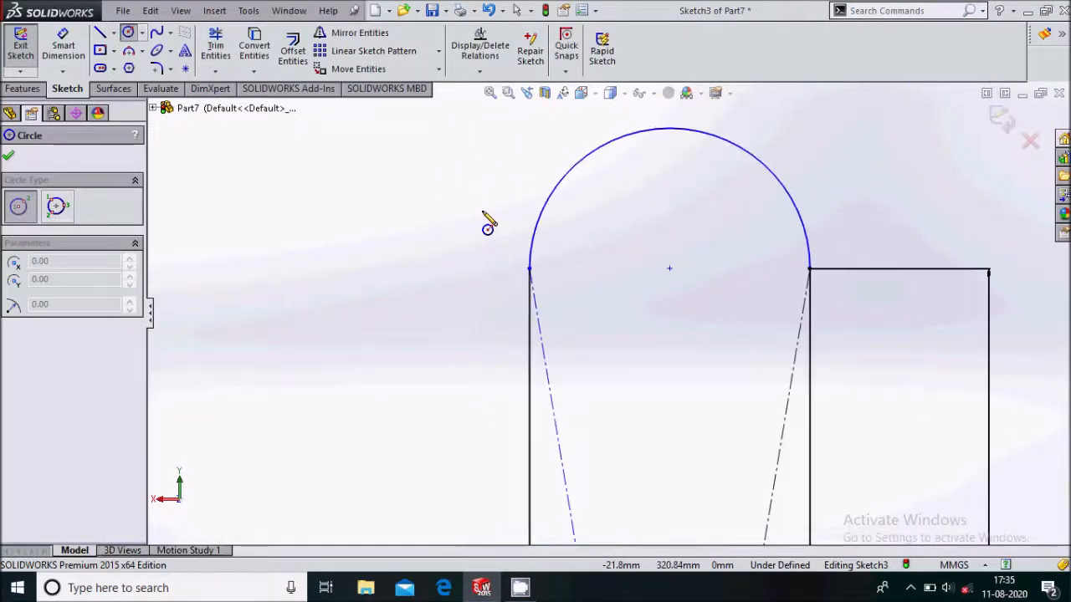
pyautogui.scroll(5, 488, 226)
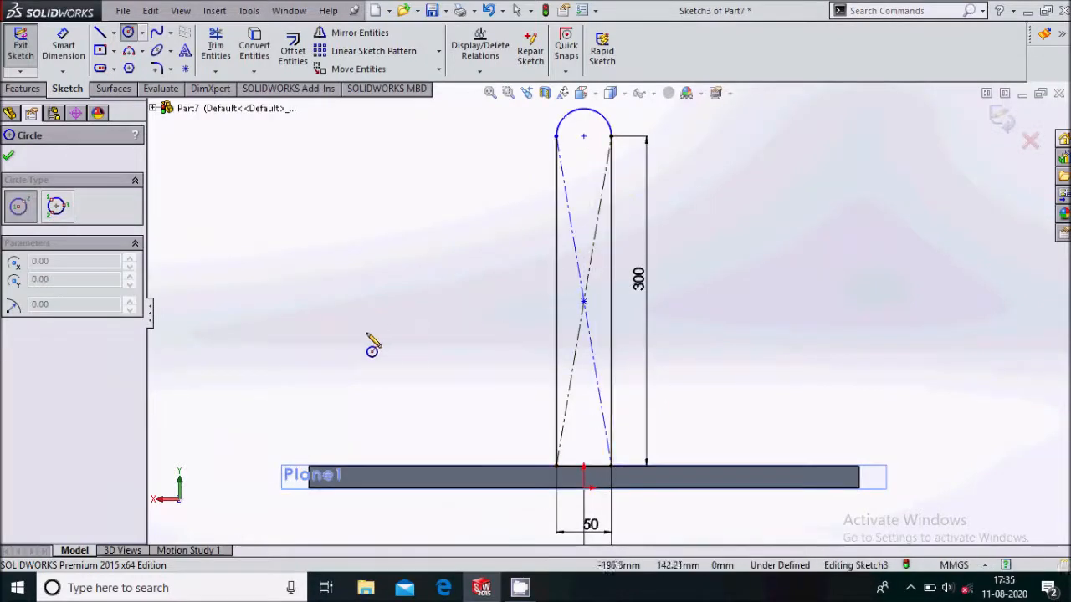
pyautogui.click(8, 158)
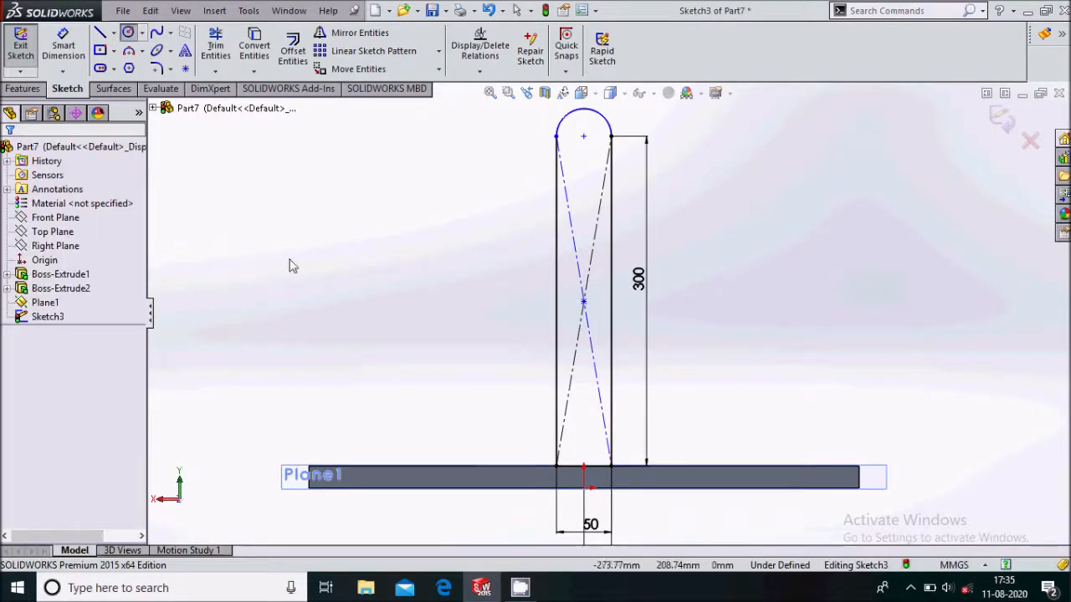
# Extrude the round-topped profile 20 mm in the reversed direction, over the notched plate, with the result merged
pyautogui.click(25, 88)
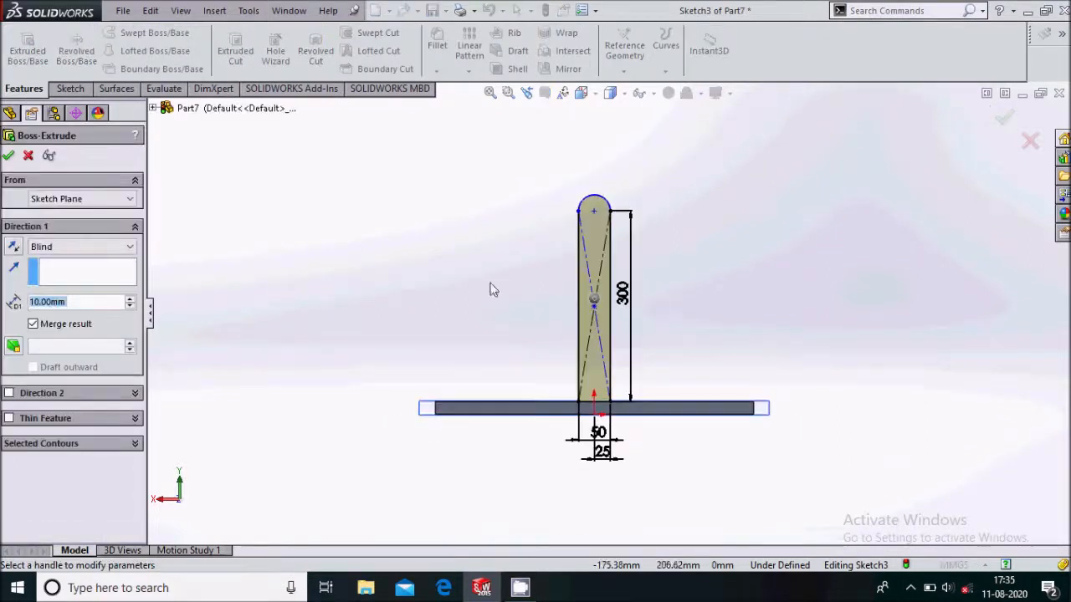
pyautogui.moveTo(478, 310); pyautogui.dragTo(392, 373, button='middle')
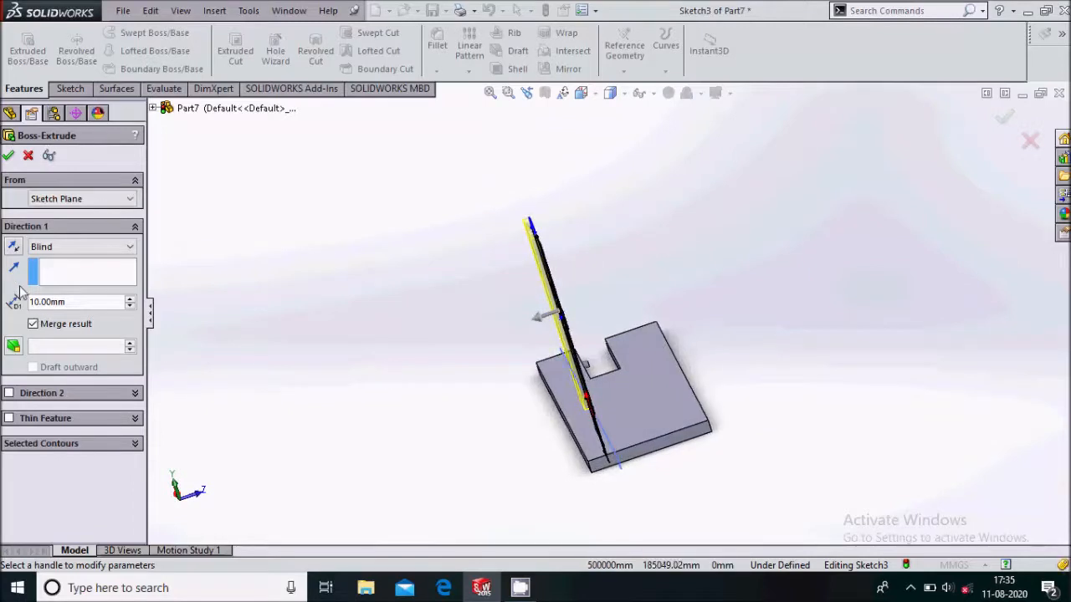
pyautogui.click(14, 252)
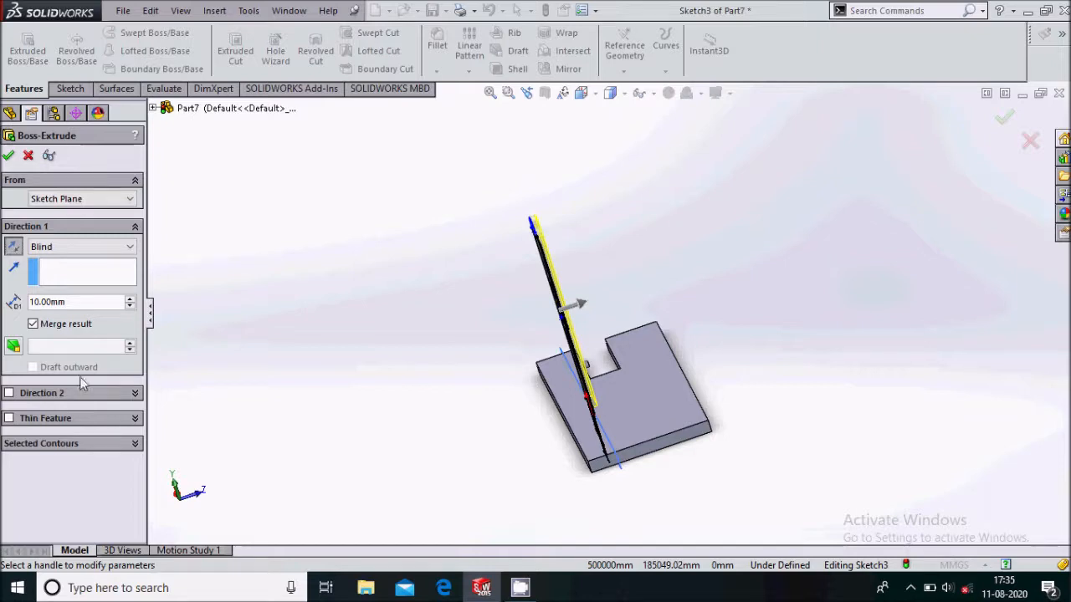
pyautogui.press('BackSpace')
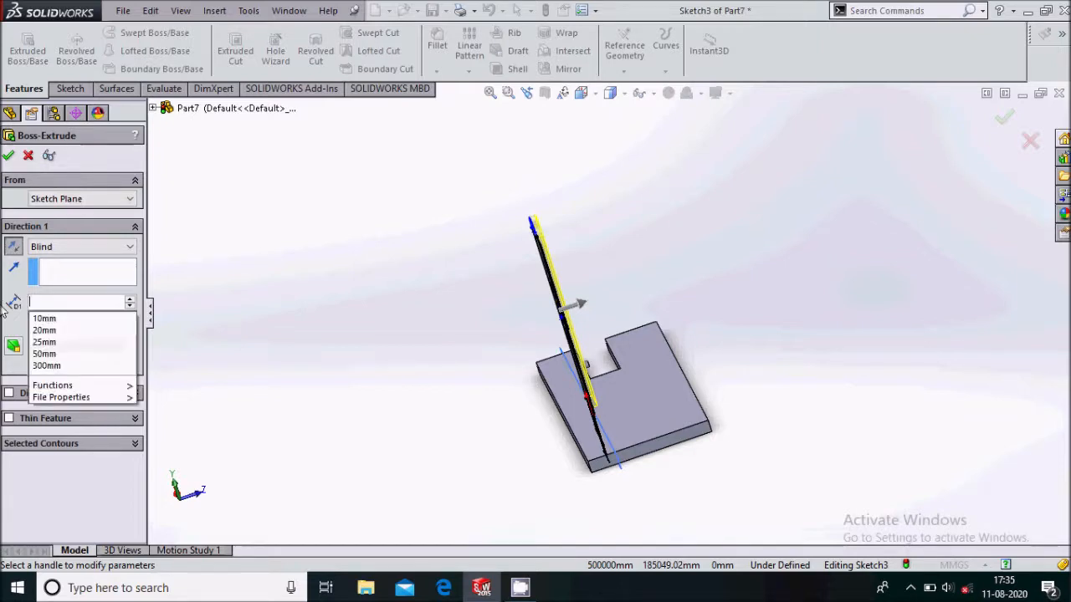
pyautogui.write('20')
pyautogui.press('Return')
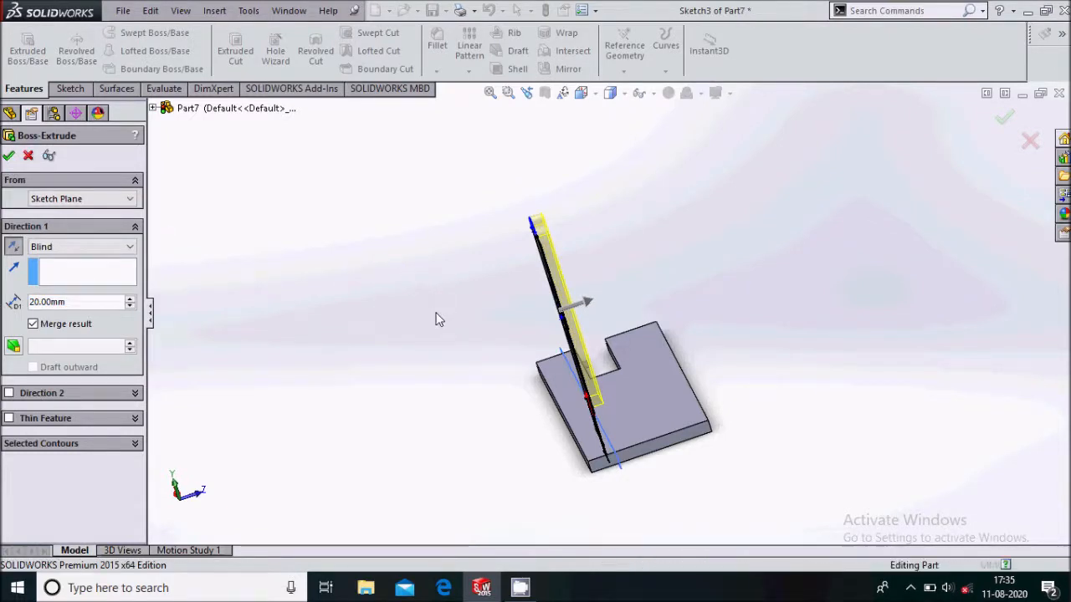
pyautogui.press('Return')
pyautogui.moveTo(683, 285); pyautogui.dragTo(703, 395, button='middle')
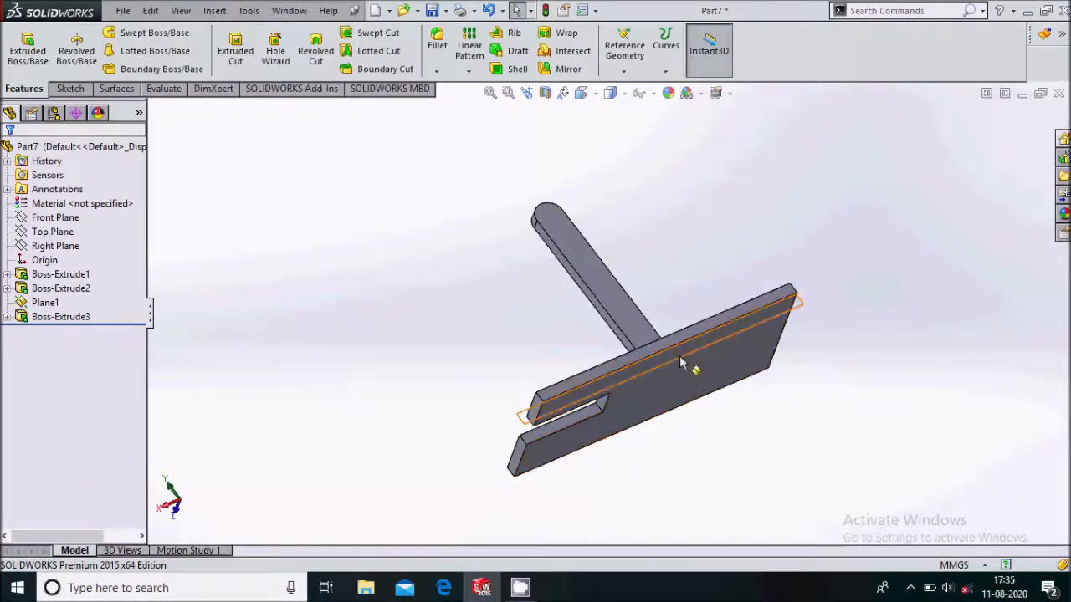
pyautogui.click(684, 361)
pyautogui.click(744, 307)
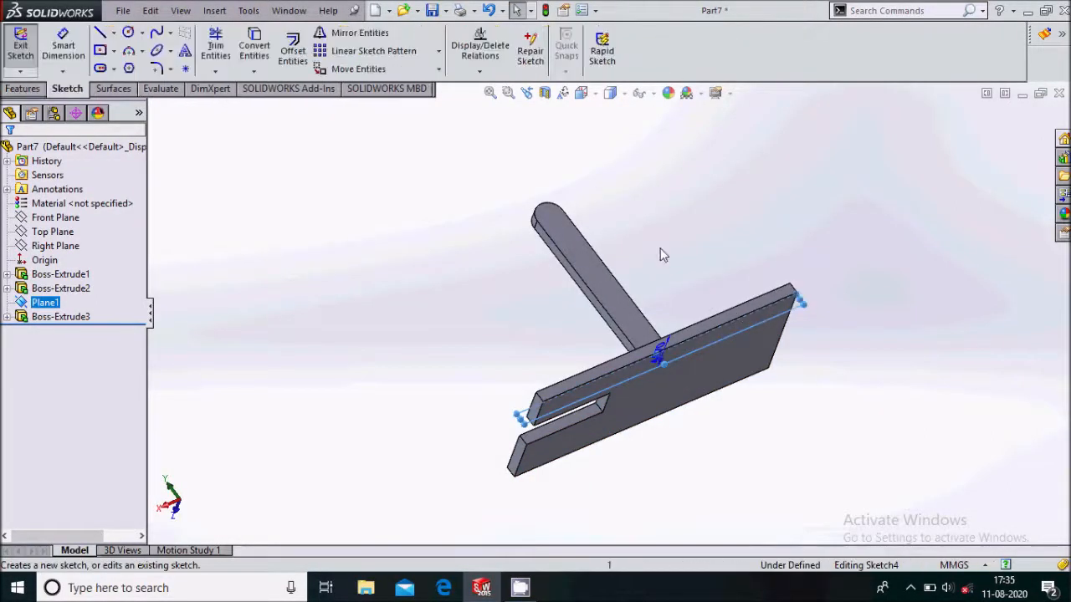
pyautogui.moveTo(640, 296); pyautogui.dragTo(811, 244, button='middle')
pyautogui.click(414, 343)
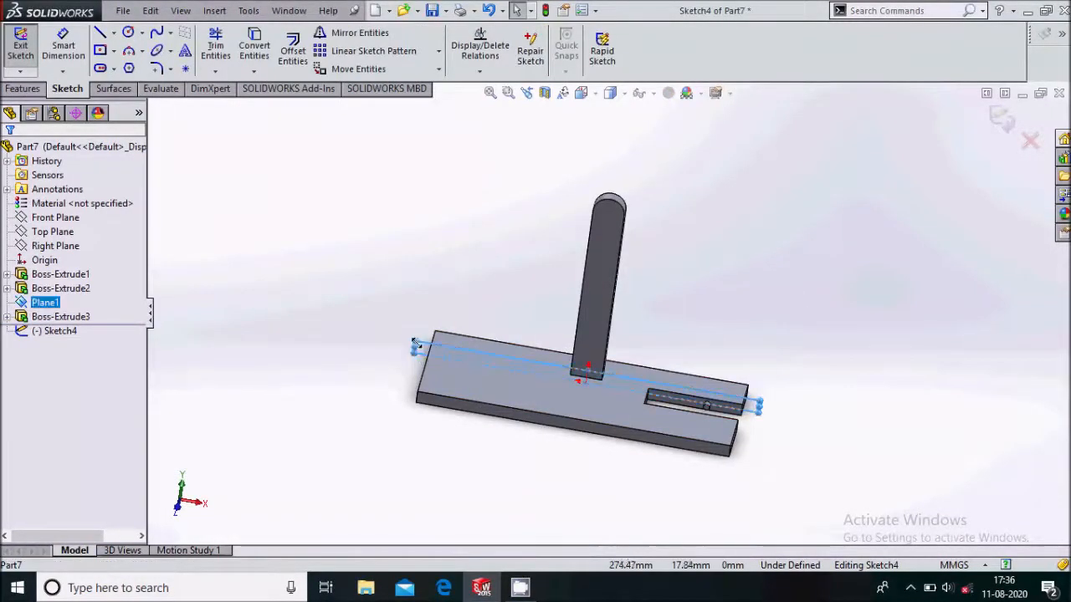
pyautogui.rightClick(438, 358)
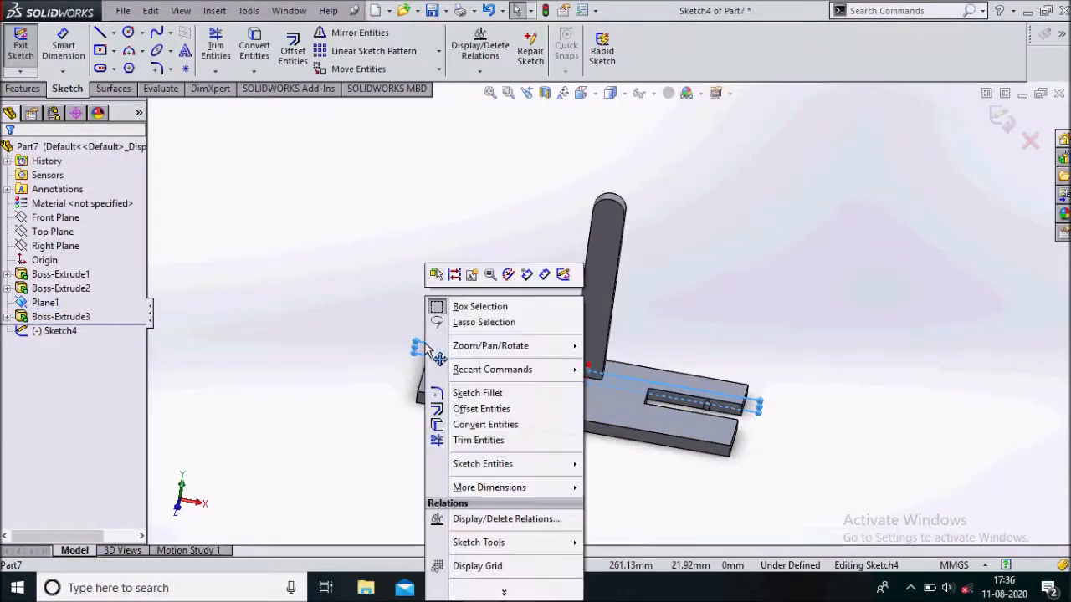
pyautogui.click(367, 358)
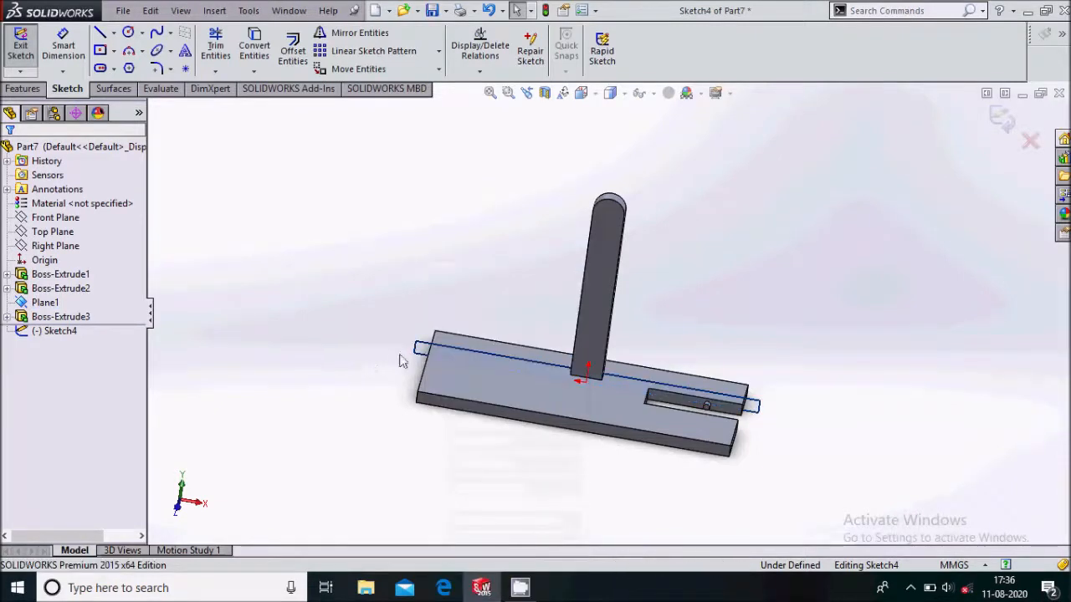
pyautogui.rightClick(49, 303)
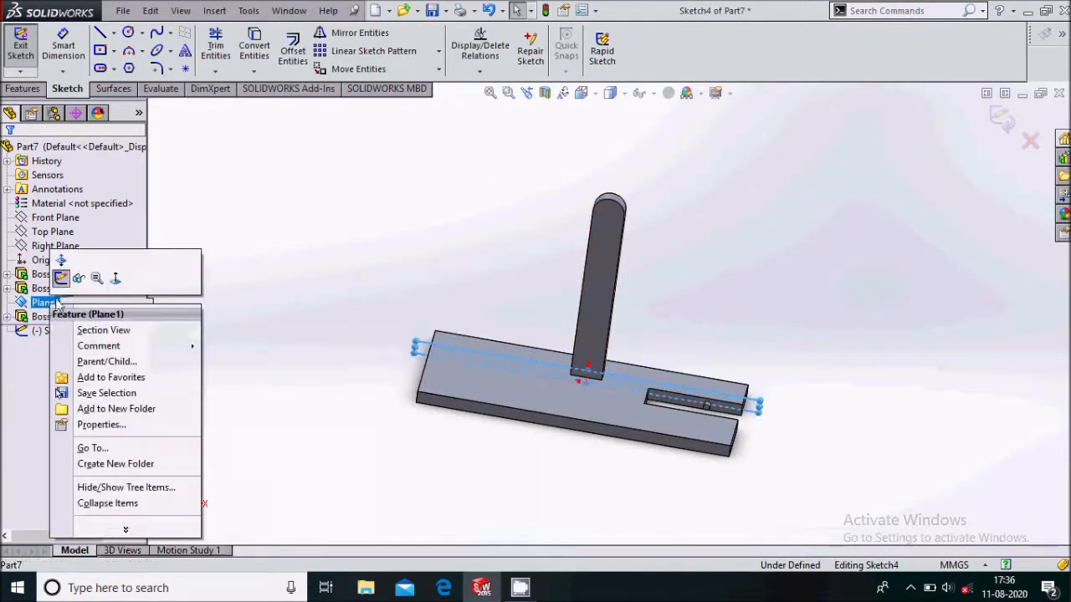
pyautogui.click(507, 271)
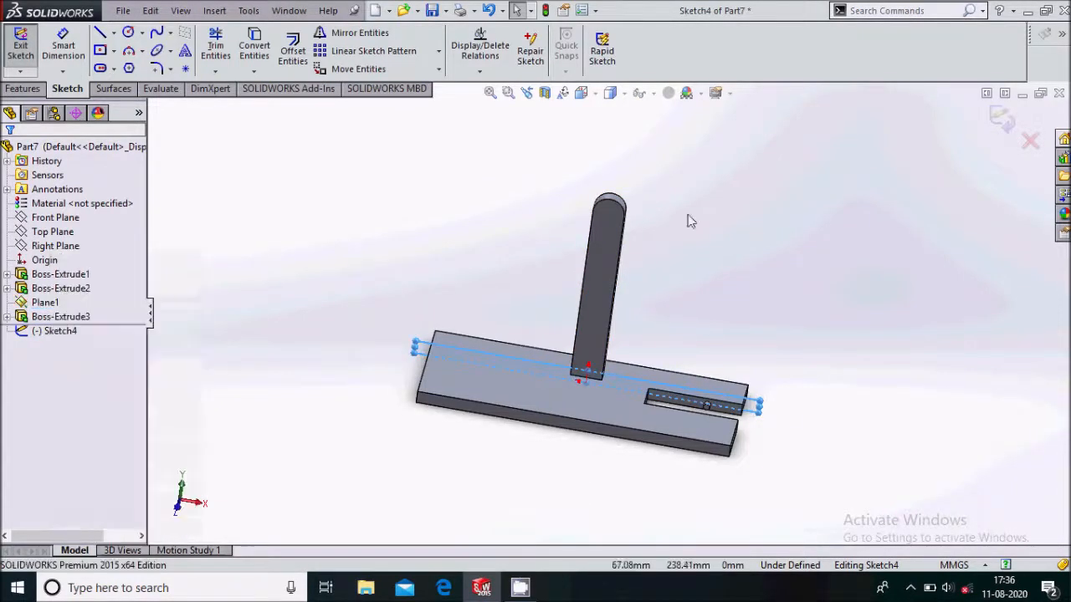
pyautogui.click(1030, 140)
pyautogui.click(549, 298)
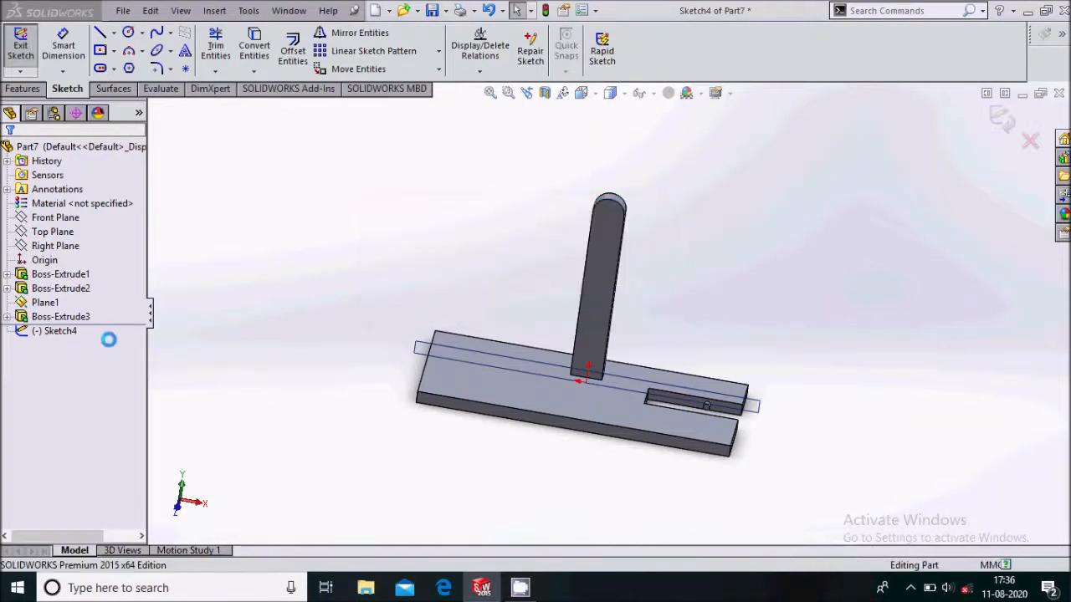
# Hide Plane1 and start a sketch on the upright's flat front face, viewed straight on
pyautogui.rightClick(47, 303)
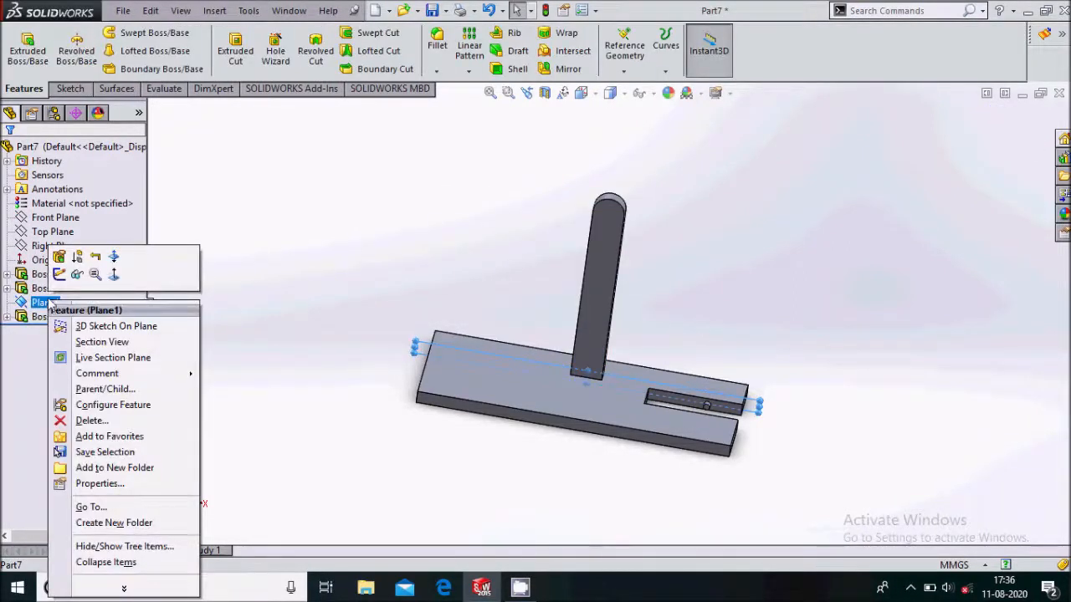
pyautogui.click(75, 276)
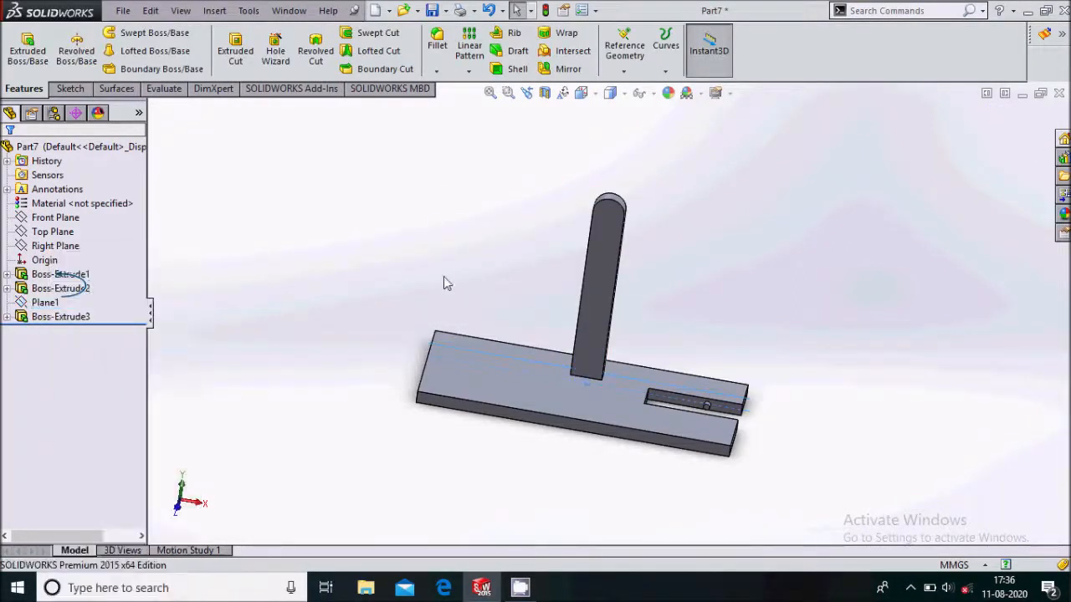
pyautogui.click(599, 317)
pyautogui.click(660, 266)
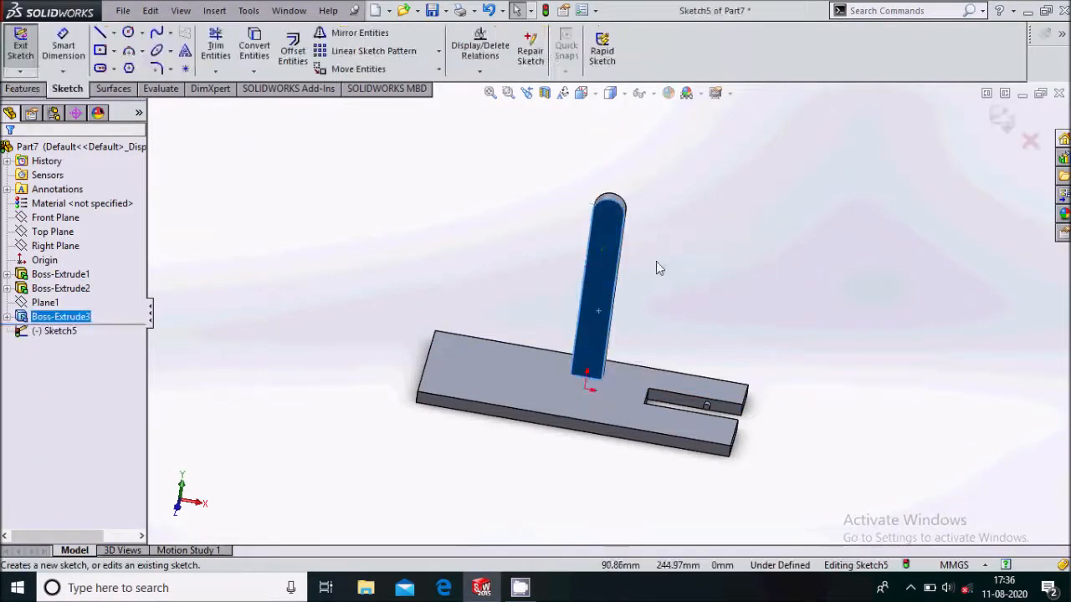
pyautogui.click(582, 93)
pyautogui.click(660, 176)
pyautogui.click(739, 190)
pyautogui.scroll(-1, 651, 161)
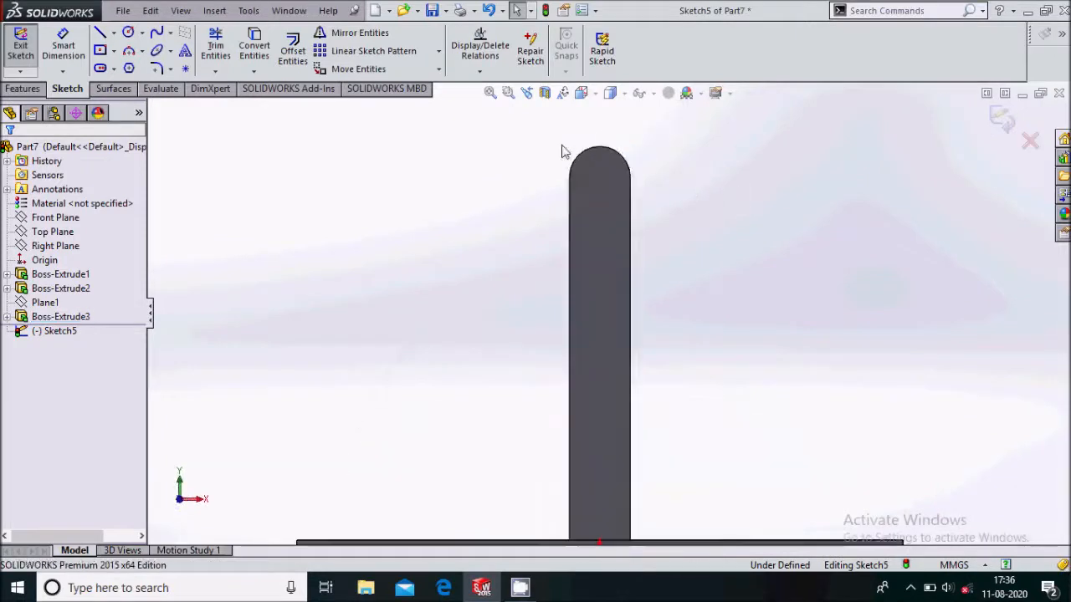
# Draw a circle concentric with the upright's rounded top and set its diameter to 30 mm
pyautogui.click(128, 32)
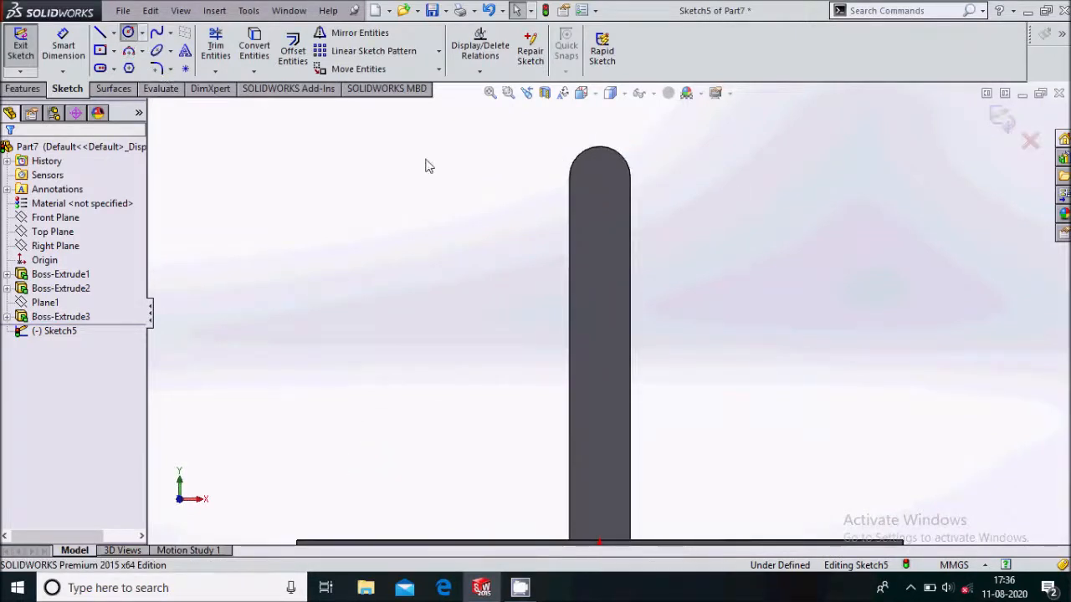
pyautogui.click(599, 177)
pyautogui.click(608, 196)
pyautogui.click(64, 45)
pyautogui.click(612, 192)
pyautogui.click(694, 196)
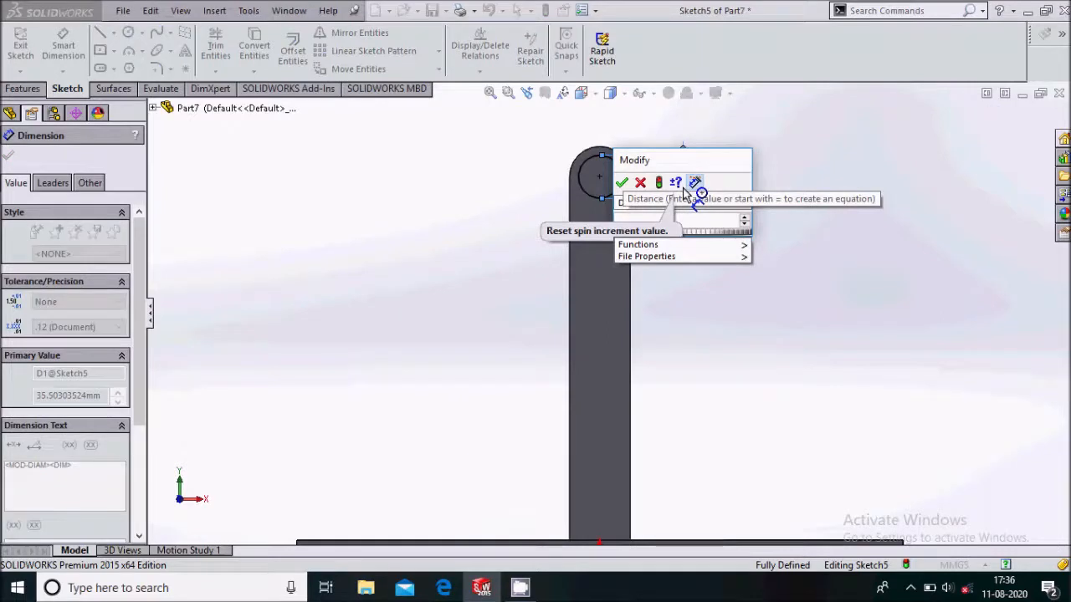
pyautogui.write('30')
pyautogui.press('Return')
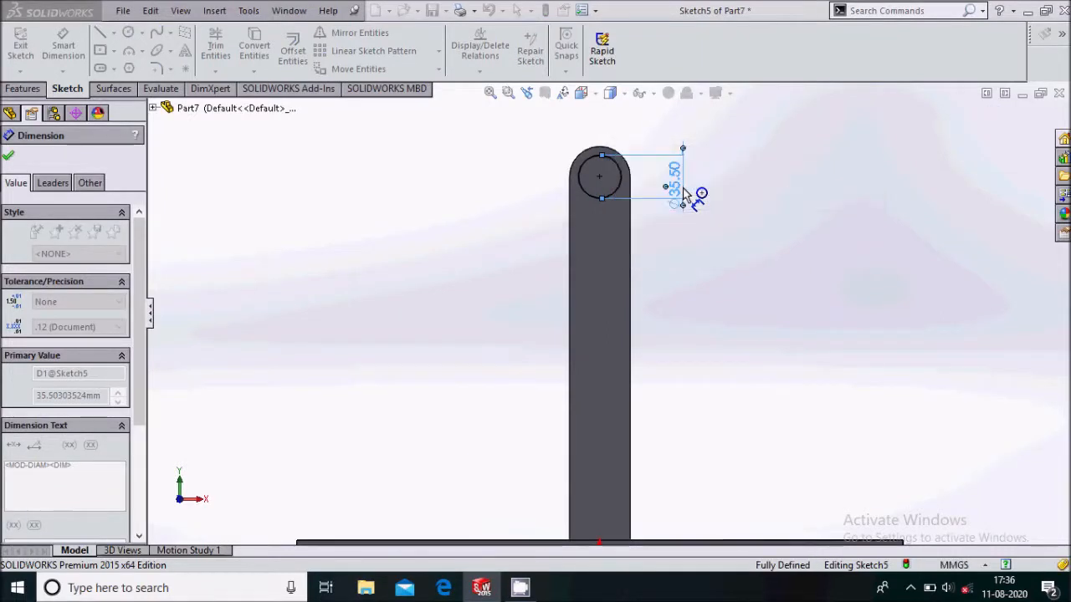
pyautogui.click(8, 158)
# Extrude the 30 mm circle 10 mm outward from the upright's face as a pin, with the result merged
pyautogui.click(24, 89)
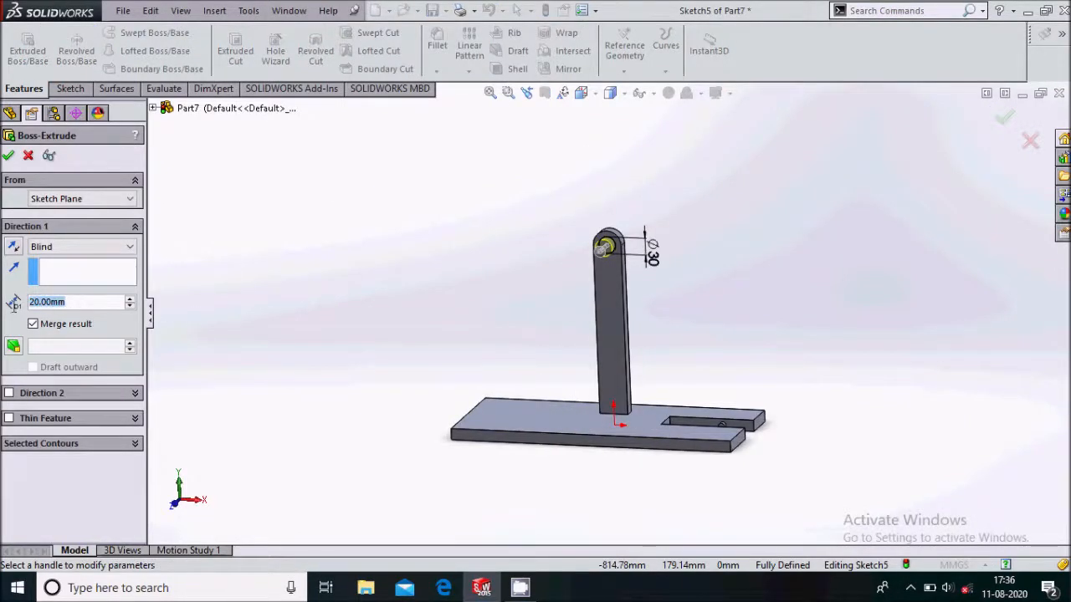
pyautogui.write('10')
pyautogui.press('Return')
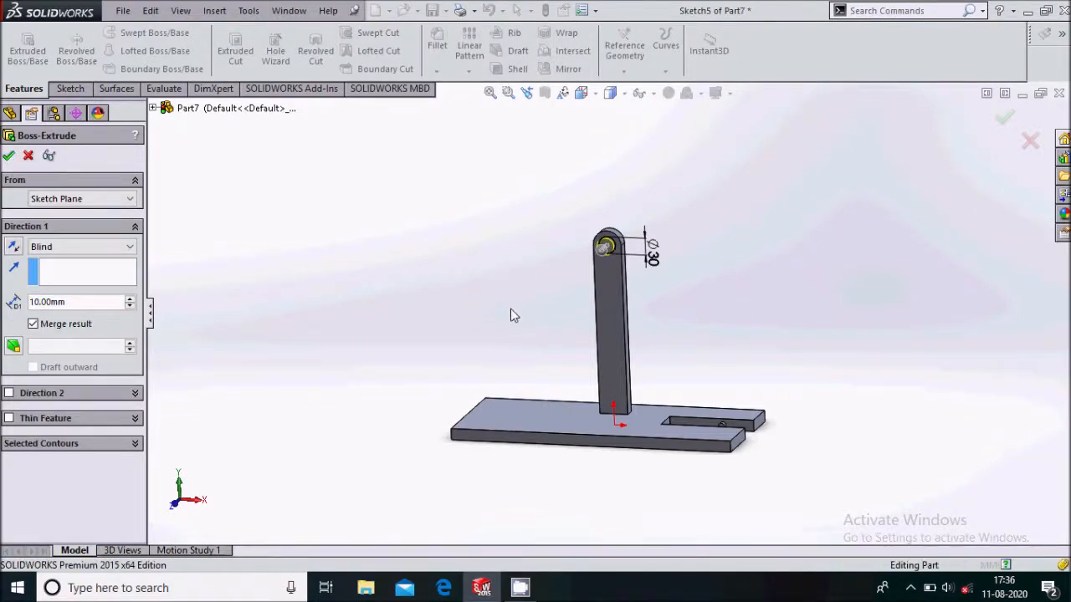
pyautogui.press('Return')
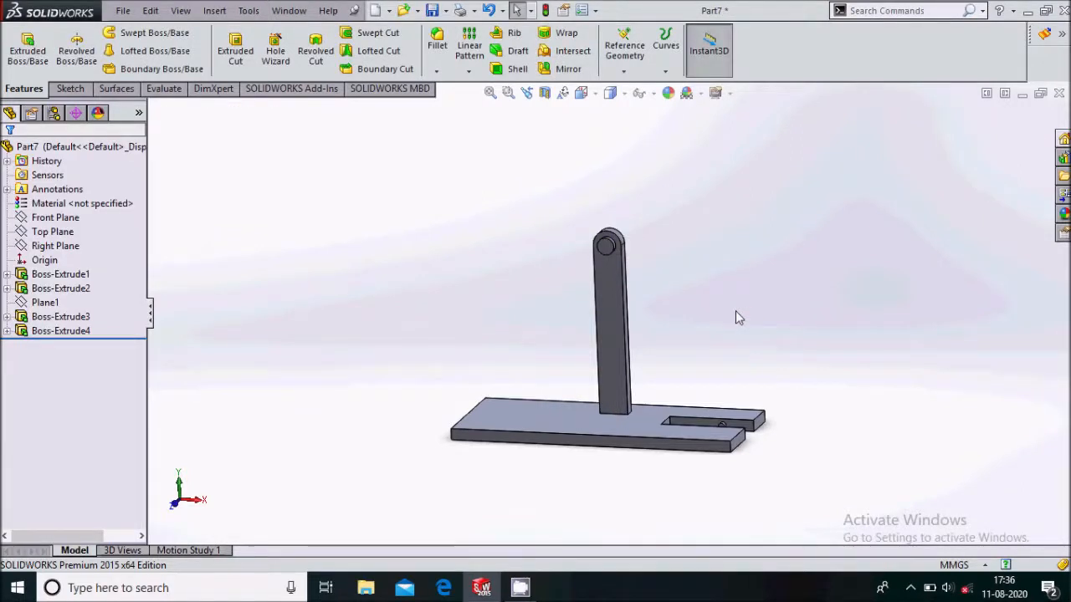
# Save the part as "supports" in the beam mech folder and close it
pyautogui.hotkey('ctrl', 's')
pyautogui.press('BackSpace')
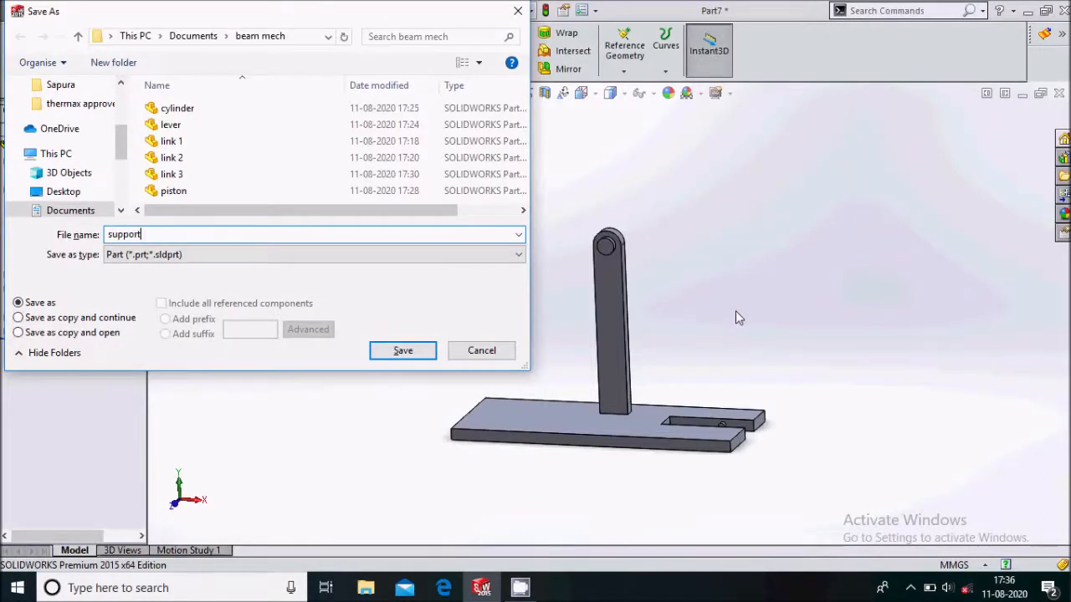
pyautogui.press('Return')
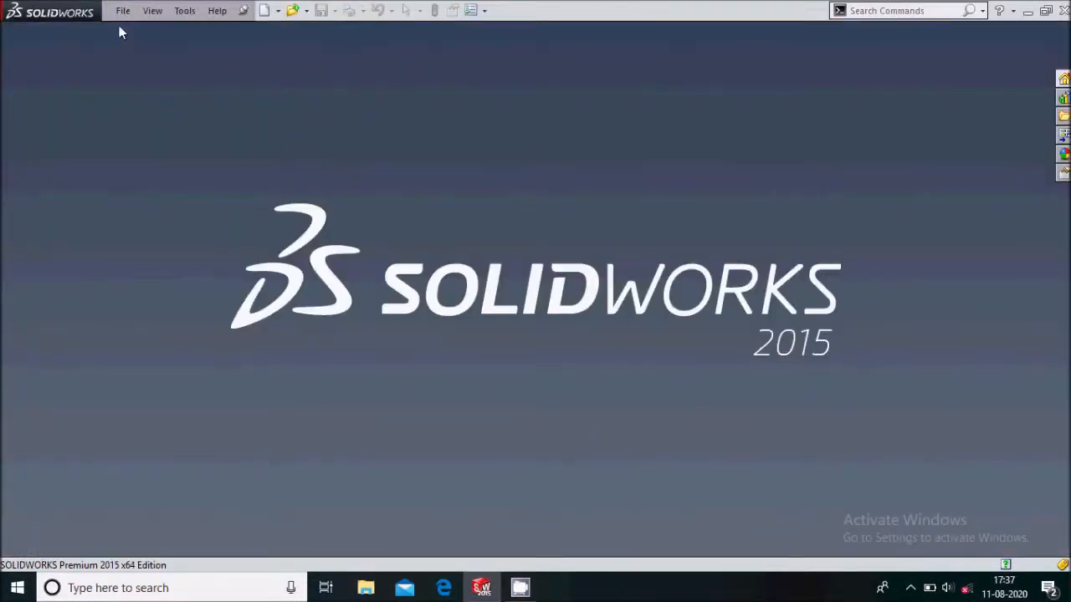
# Create a new assembly and open all seven parts from the beam mech folder for insertion
pyautogui.click(122, 10)
pyautogui.click(144, 31)
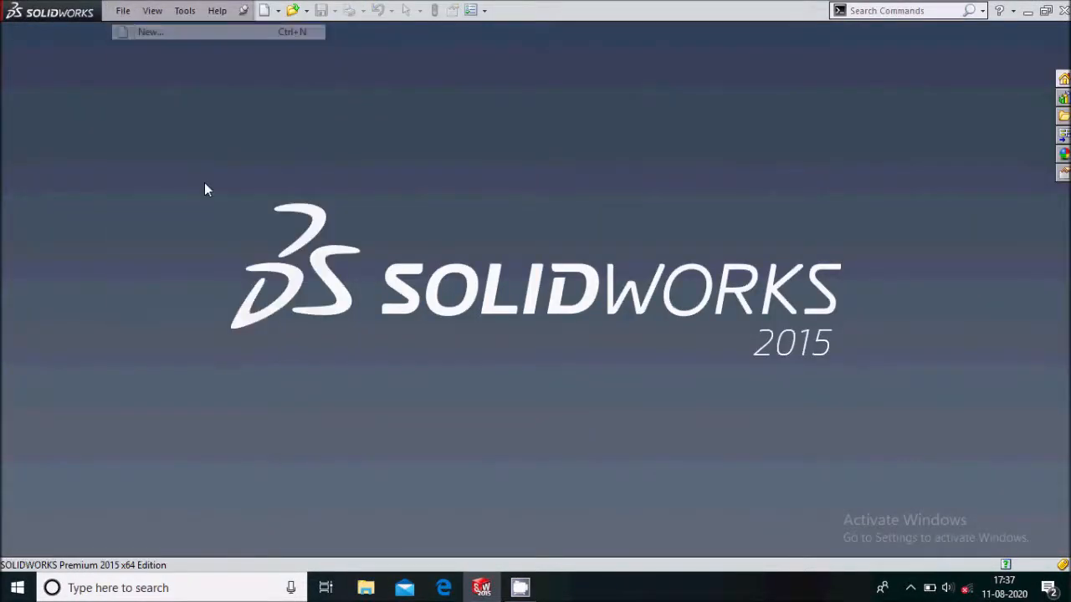
pyautogui.click(548, 516)
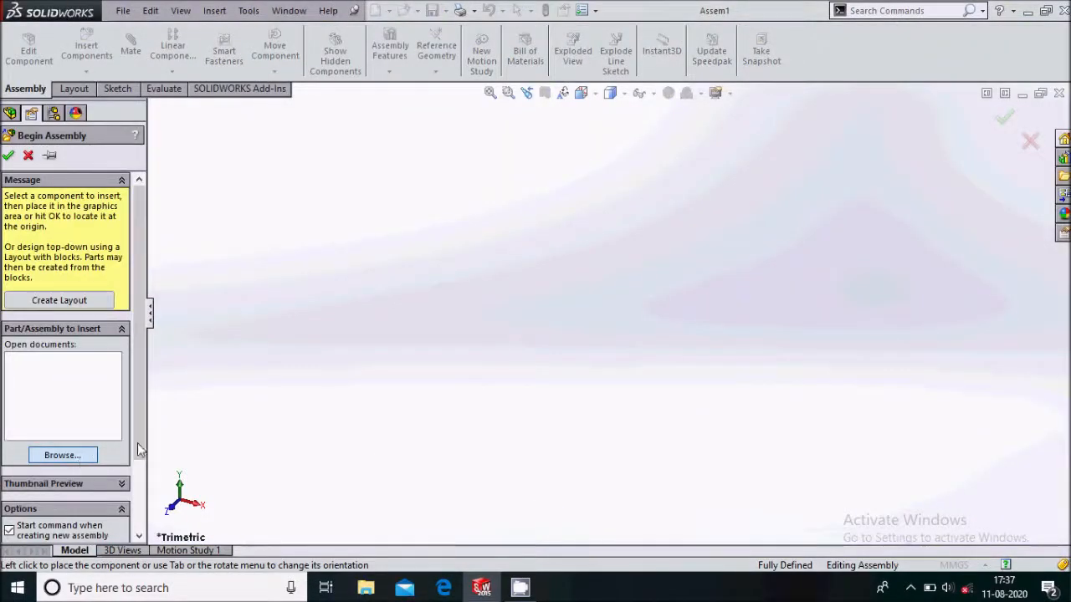
pyautogui.moveTo(518, 296); pyautogui.dragTo(457, 149)
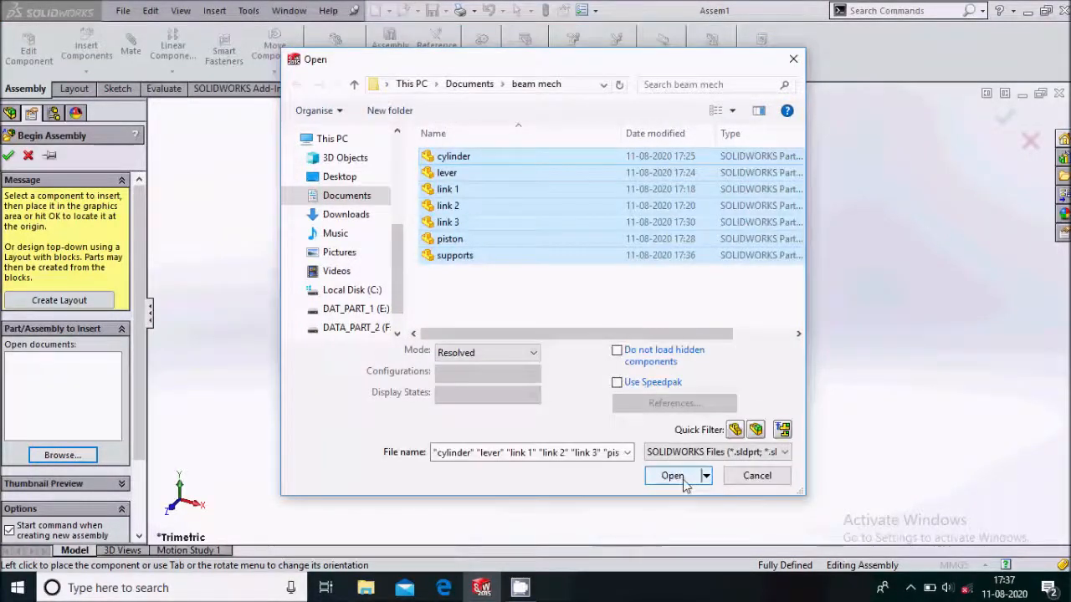
pyautogui.click(672, 476)
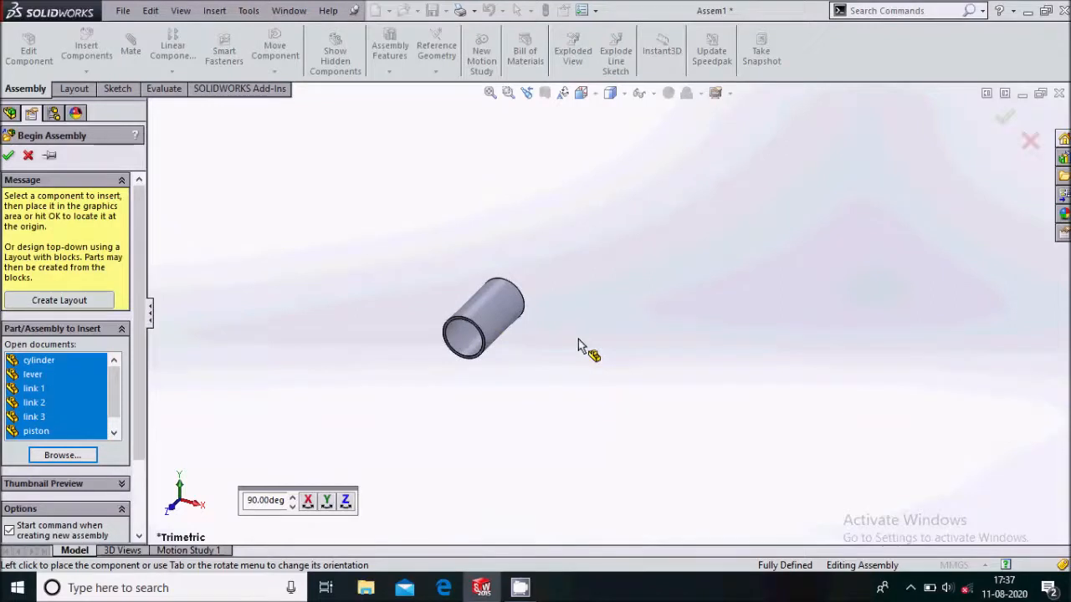
# Place the cylinder, lever, link 1, link 2, link 3, piston and supports at separate spots in the assembly
pyautogui.click(578, 339)
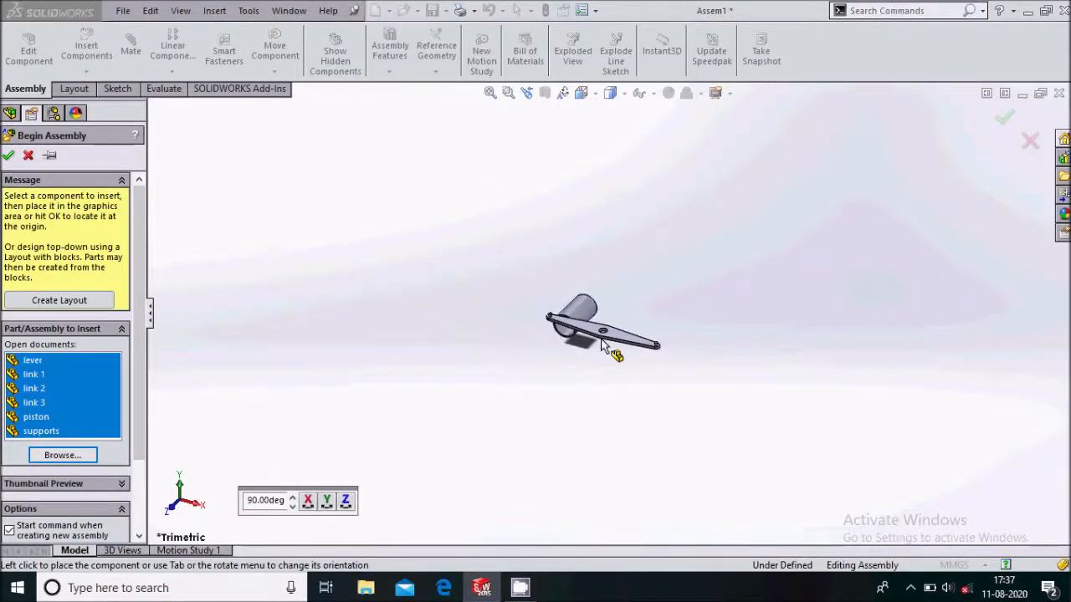
pyautogui.click(709, 393)
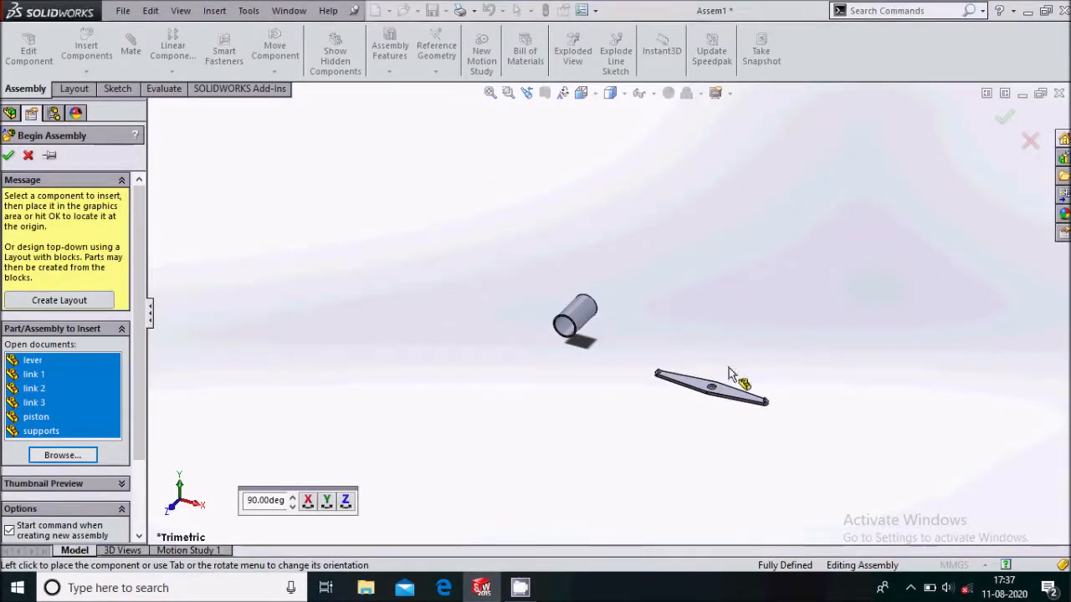
pyautogui.click(807, 377)
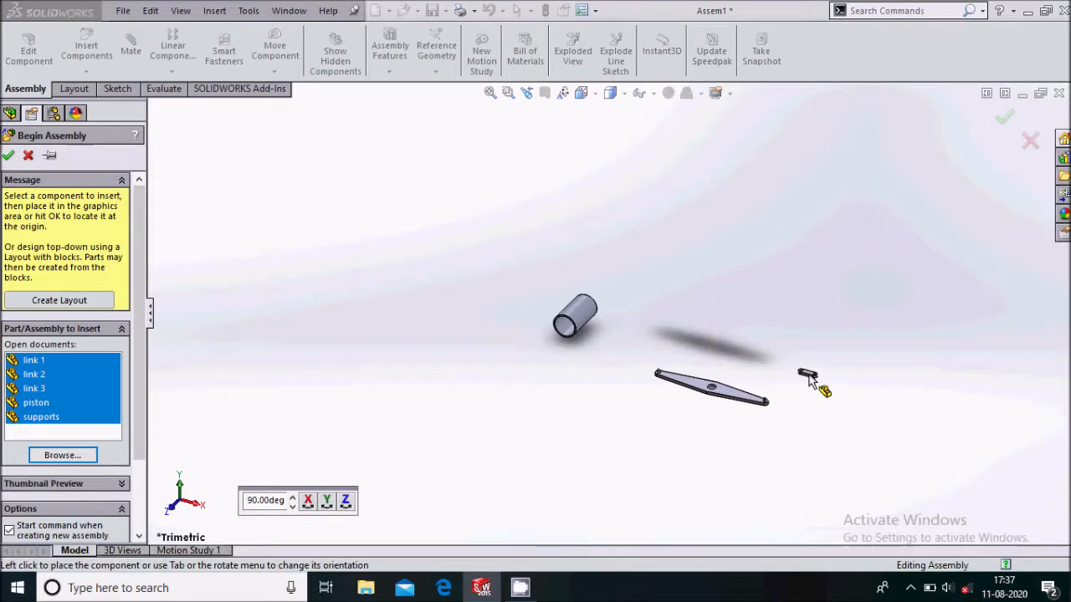
pyautogui.click(863, 385)
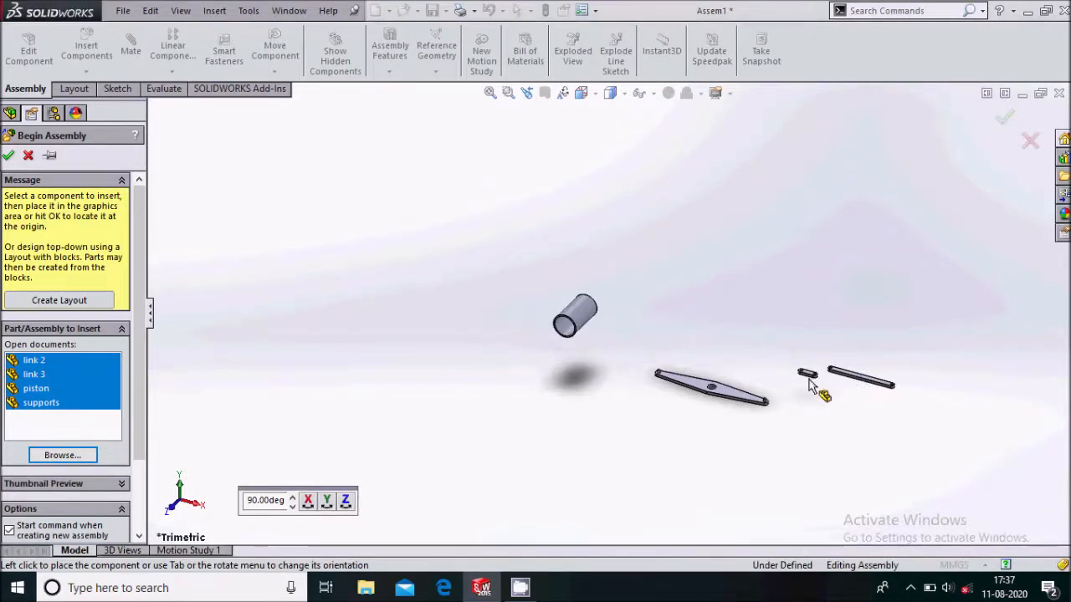
pyautogui.click(794, 336)
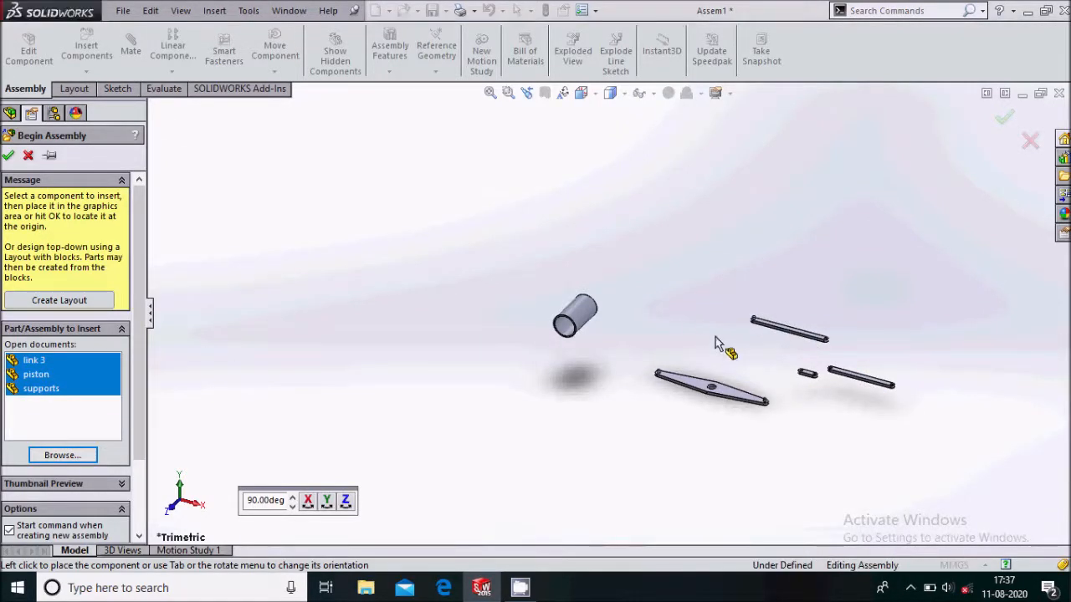
pyautogui.click(507, 361)
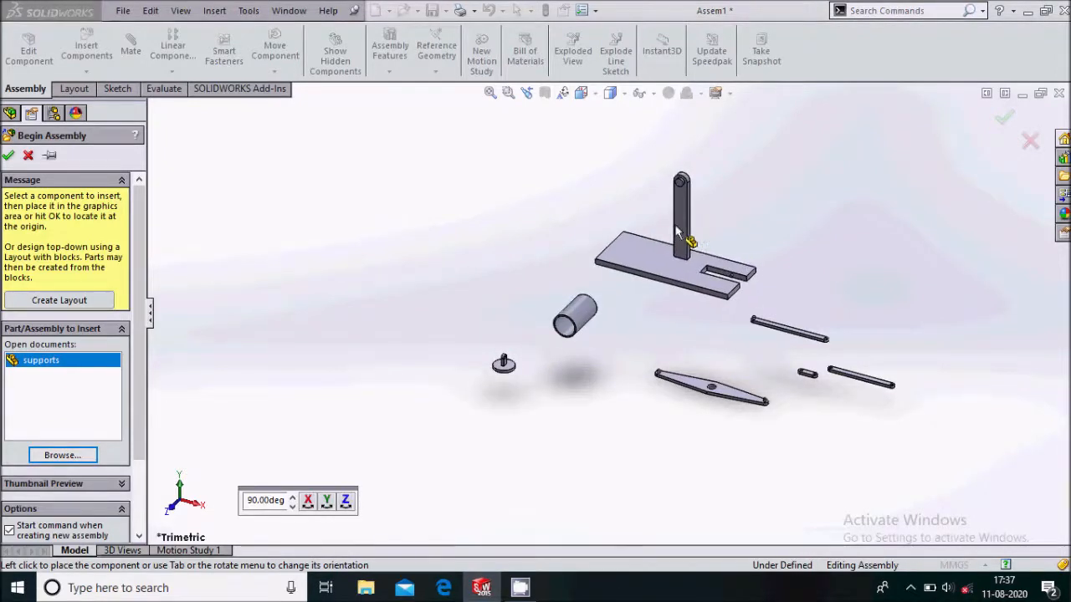
pyautogui.click(680, 209)
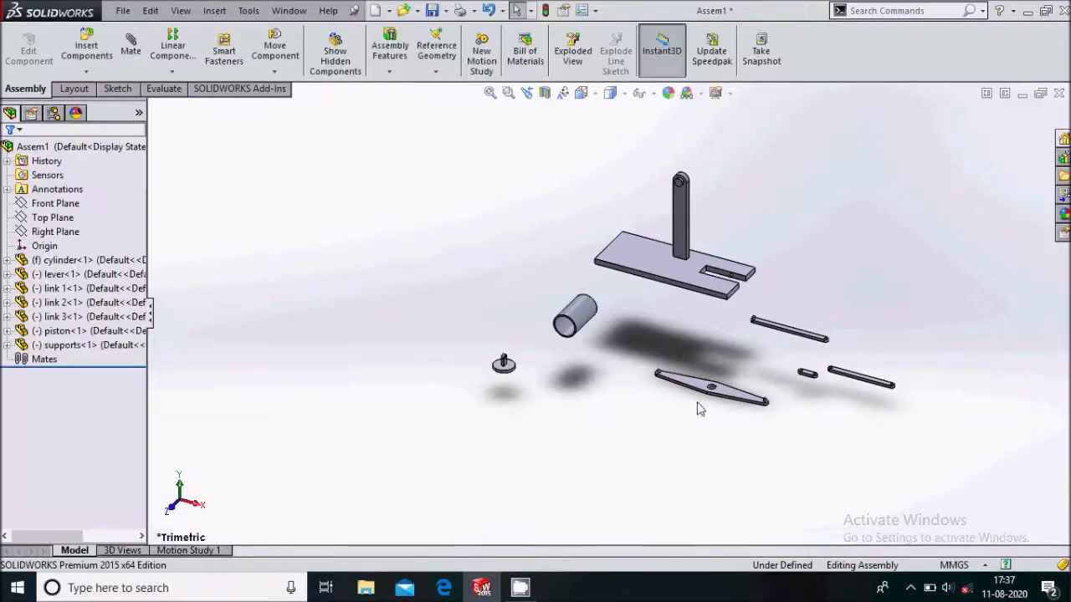
# Float the fixed cylinder component so it can move freely
pyautogui.scroll(-2, 733, 399)
pyautogui.click(738, 398)
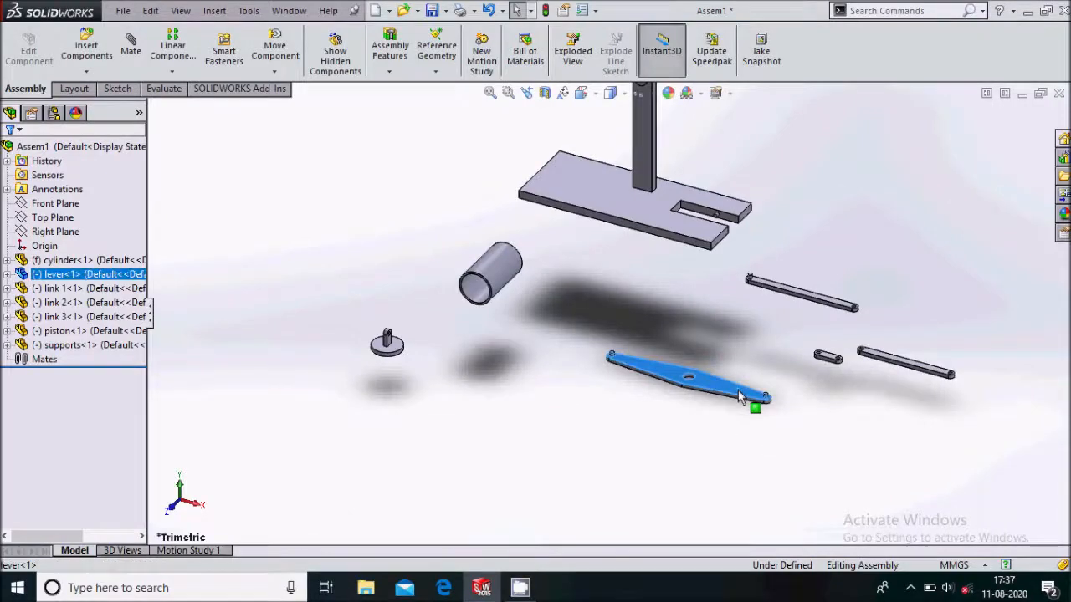
pyautogui.rightClick(739, 396)
pyautogui.click(586, 404)
pyautogui.click(495, 279)
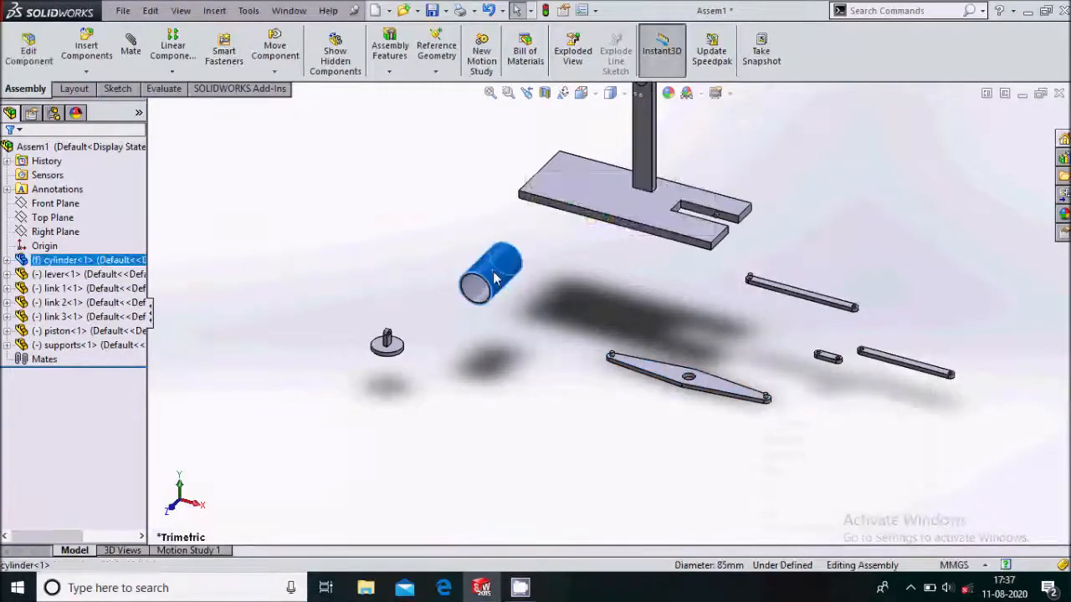
pyautogui.rightClick(495, 279)
pyautogui.click(595, 299)
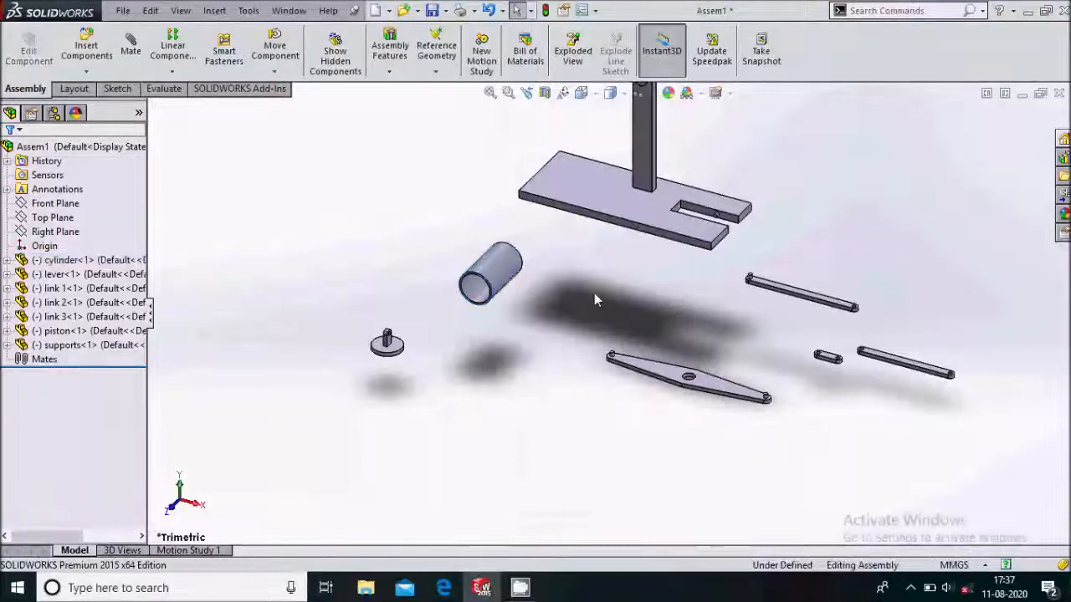
# Fix the supports component in place as the assembly's stationary base
pyautogui.click(632, 213)
pyautogui.scroll(2, 634, 218)
pyautogui.rightClick(629, 211)
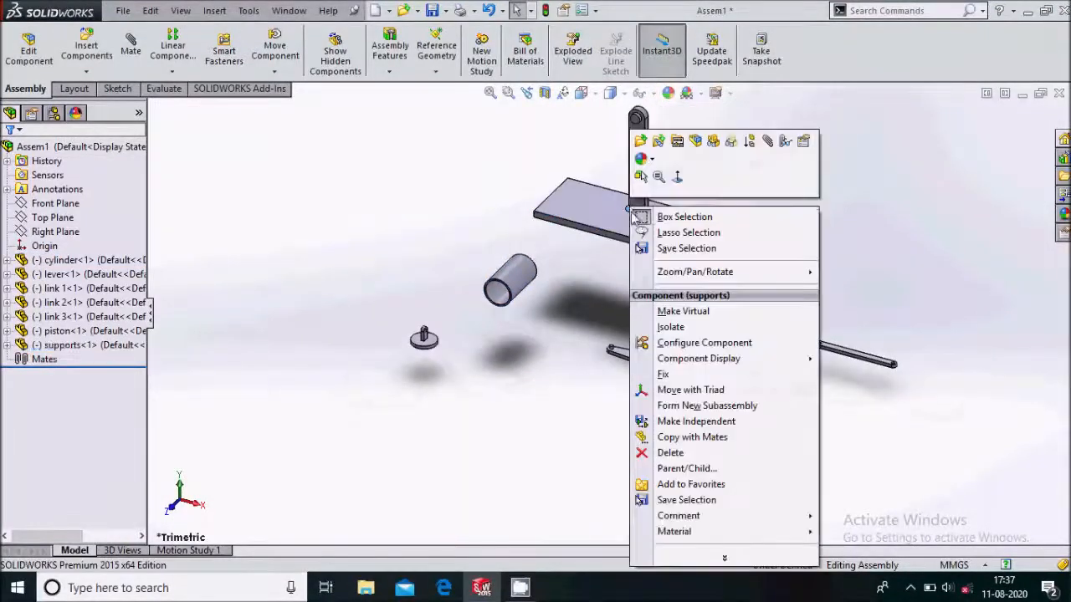
pyautogui.click(599, 220)
pyautogui.rightClick(599, 221)
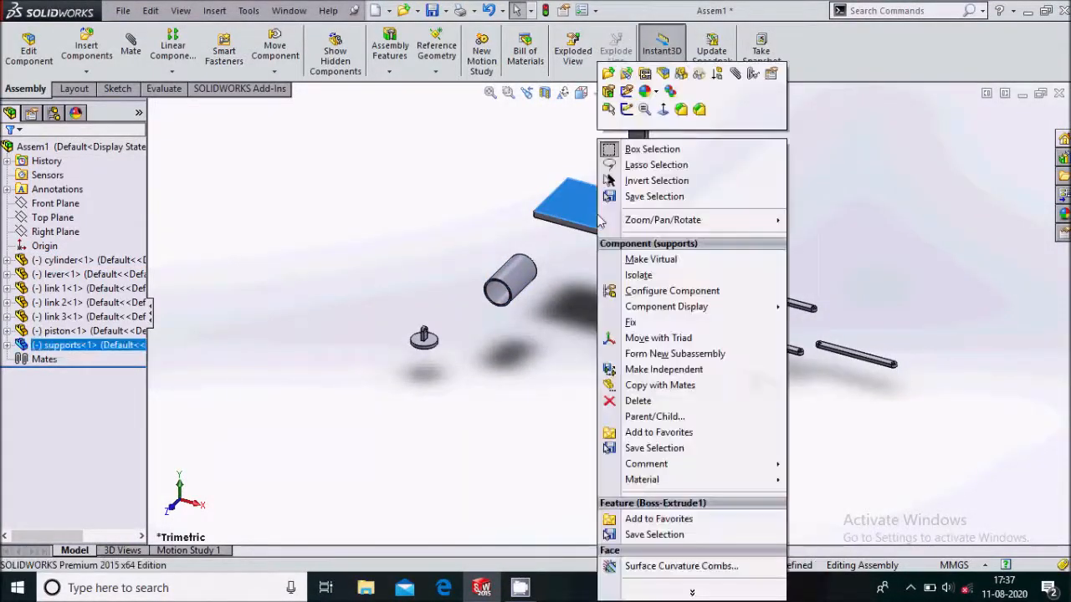
pyautogui.click(645, 324)
# Add a concentric mate between one hole of link 1 and the small pin inside the supports' slot
pyautogui.scroll(-2, 668, 285)
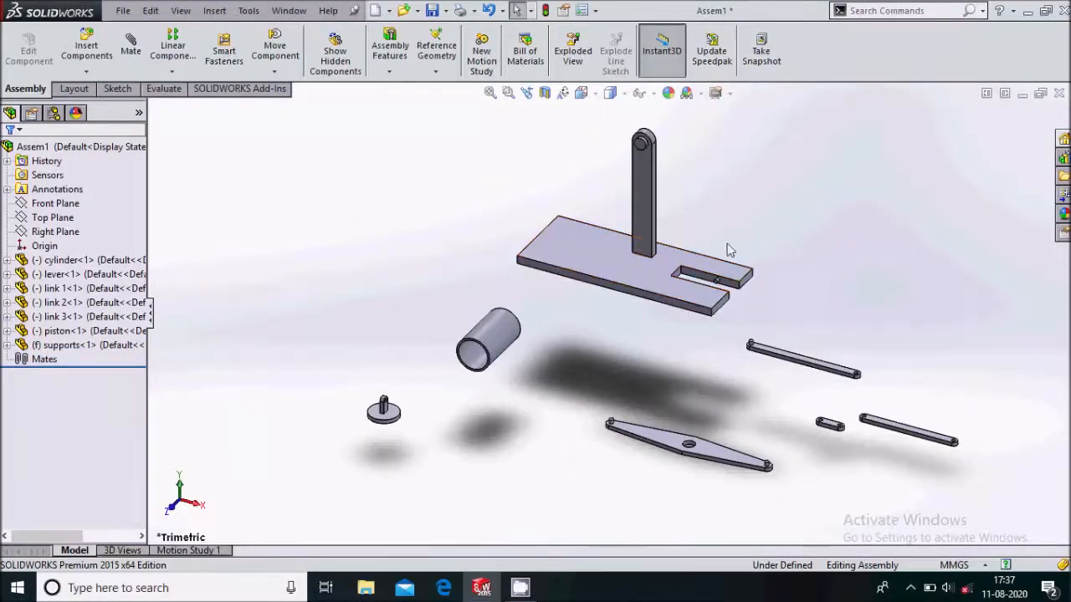
pyautogui.click(127, 67)
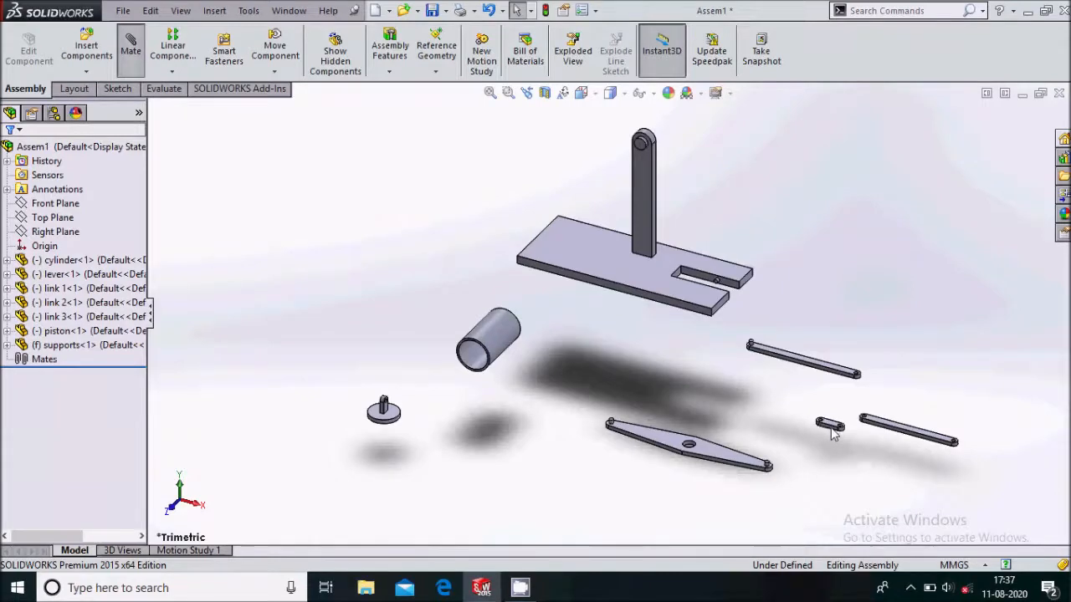
pyautogui.scroll(-6, 832, 431)
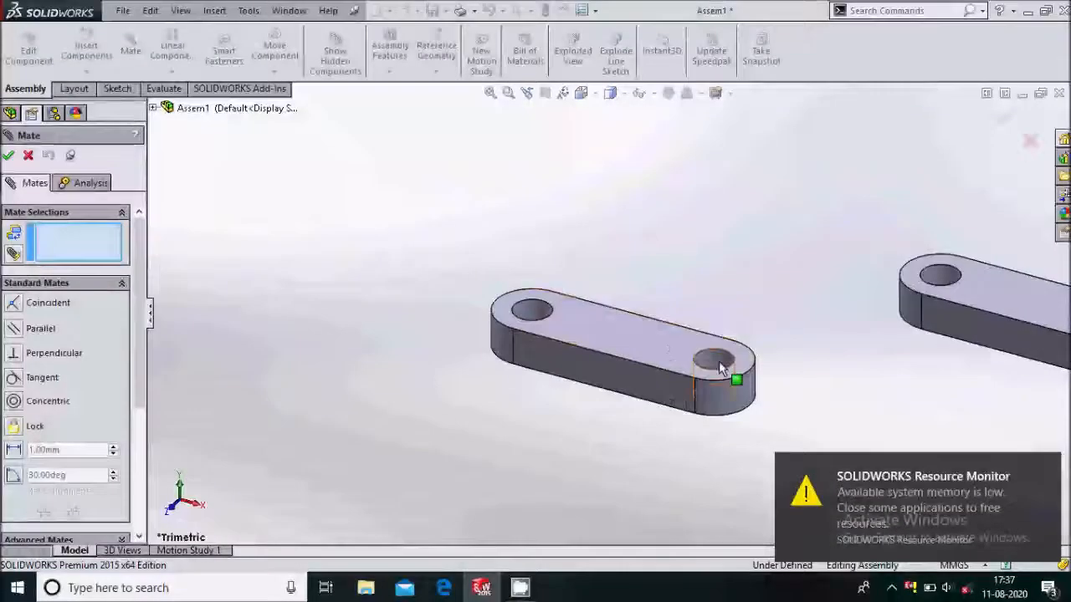
pyautogui.click(719, 361)
pyautogui.scroll(8, 726, 406)
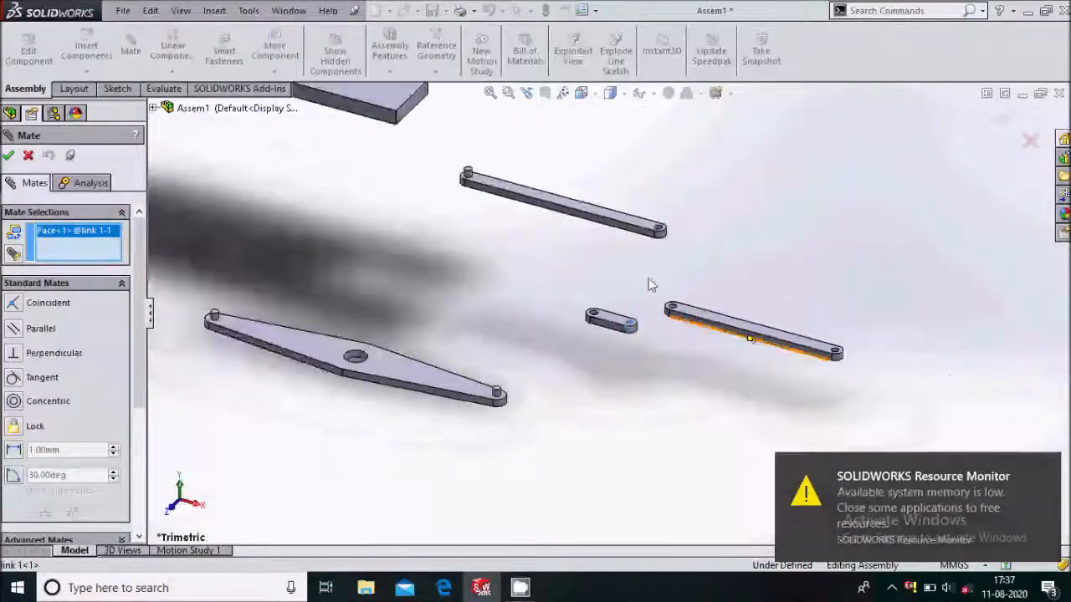
pyautogui.scroll(2, 619, 280)
pyautogui.scroll(-8, 545, 238)
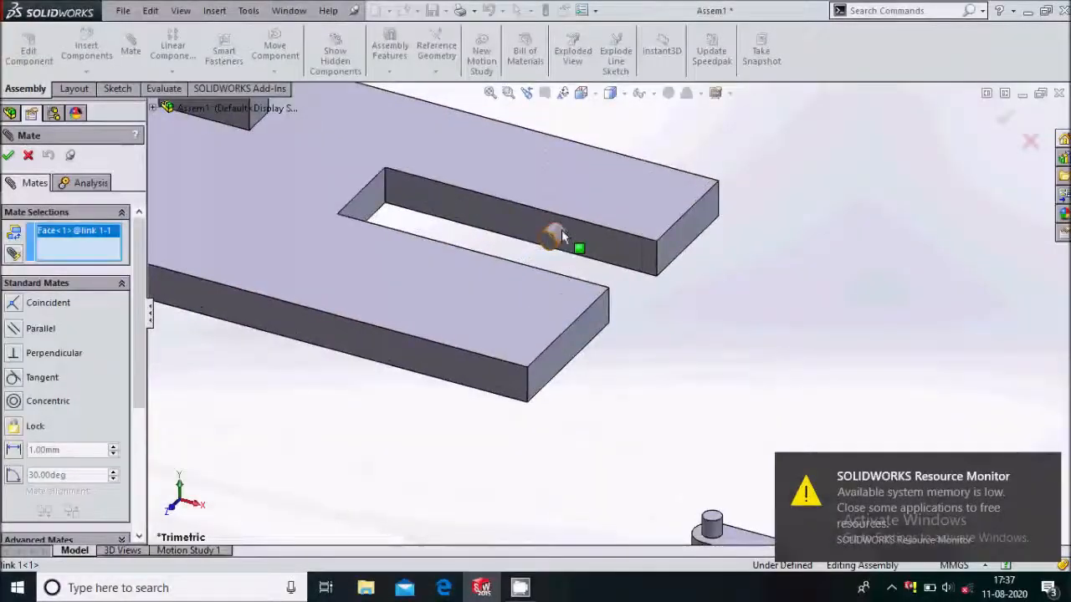
pyautogui.scroll(-1, 562, 230)
pyautogui.click(560, 237)
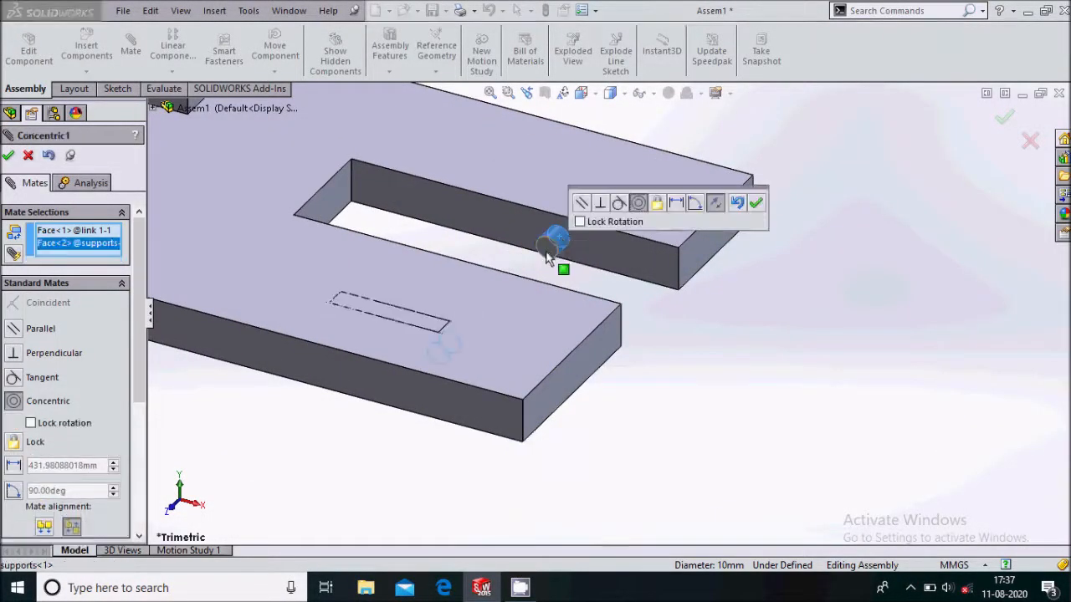
pyautogui.scroll(4, 596, 264)
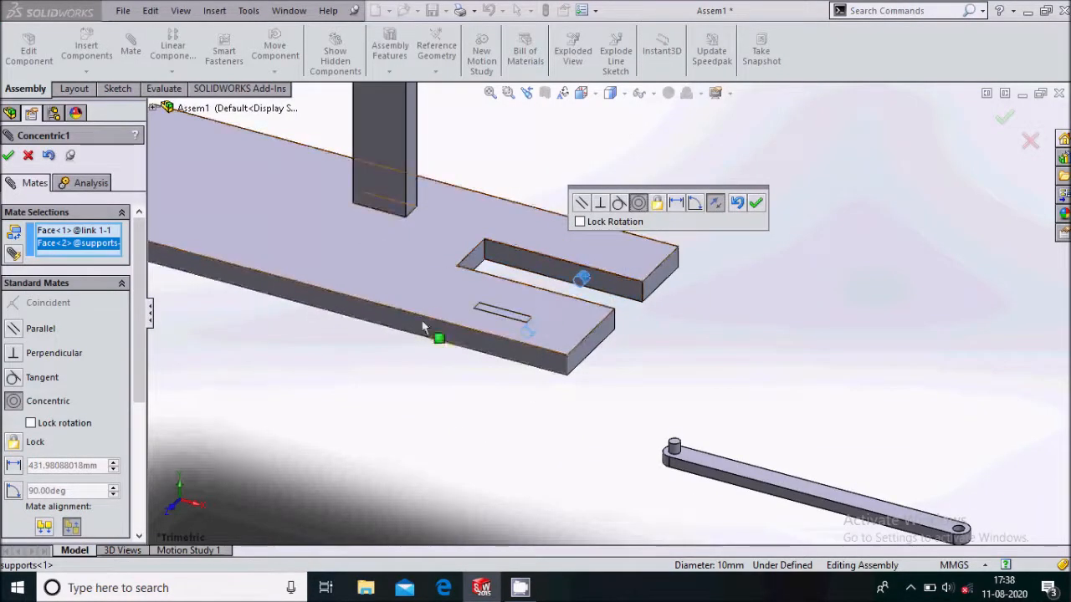
pyautogui.click(7, 156)
pyautogui.click(8, 156)
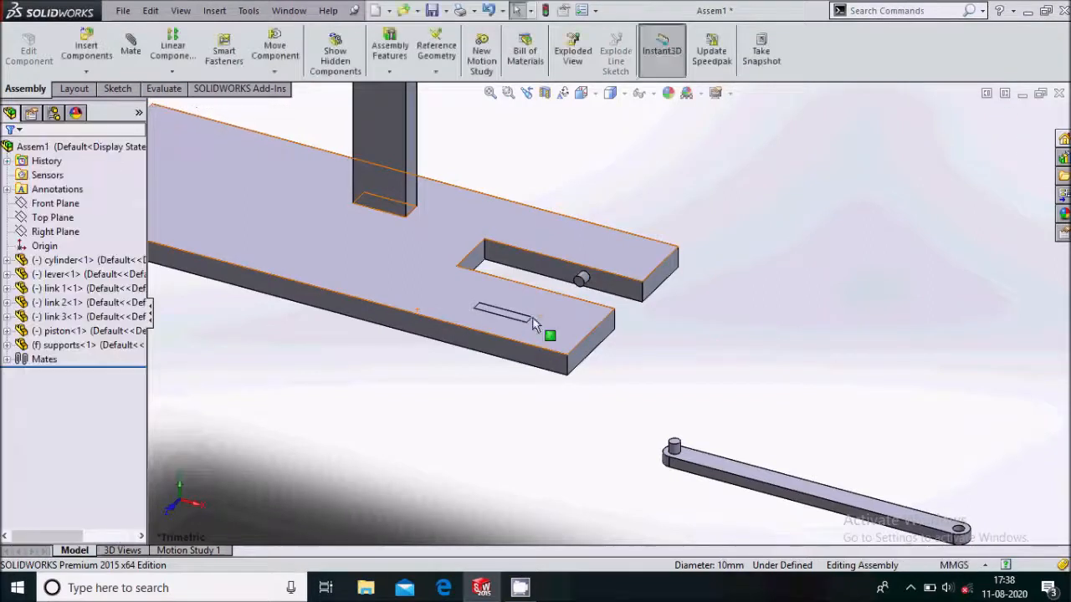
# Pull link 1 out of the base plate and mate its flat face coincident with the slot wall that carries the pin
pyautogui.moveTo(529, 328); pyautogui.dragTo(444, 399)
pyautogui.click(493, 405)
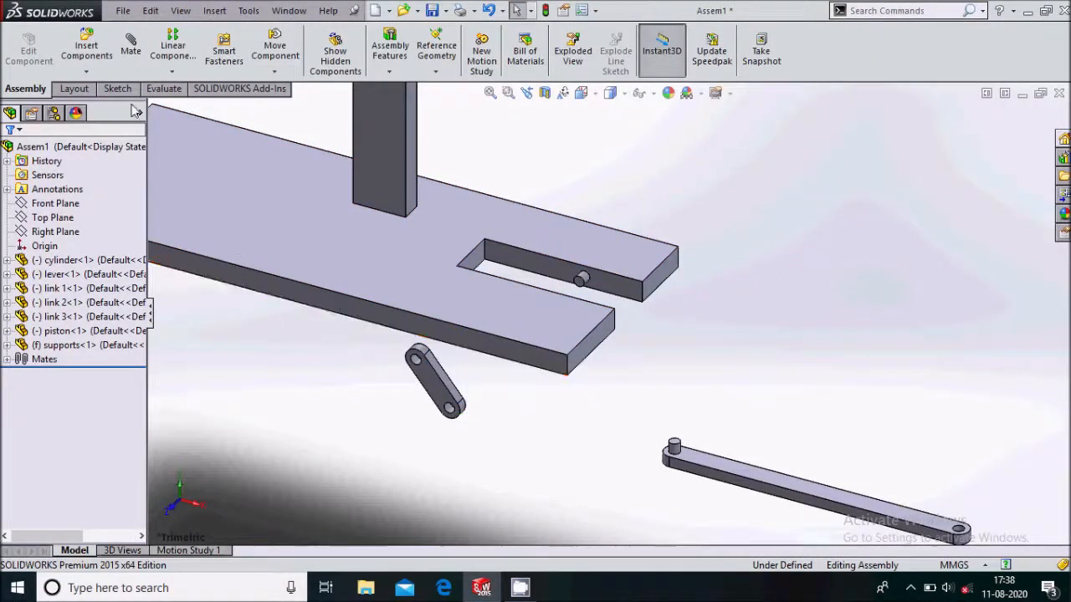
pyautogui.click(131, 52)
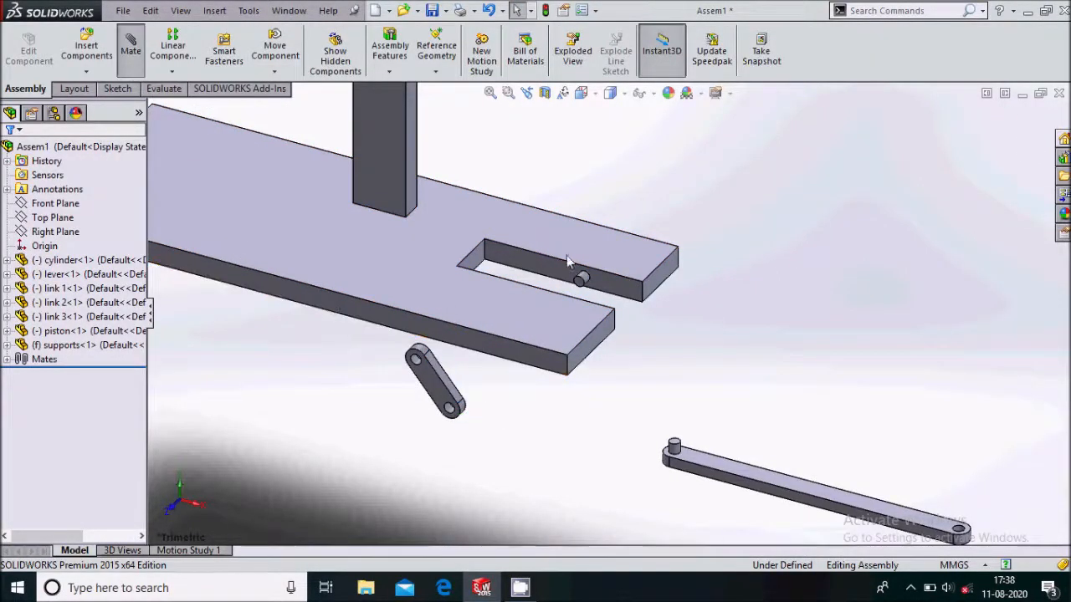
pyautogui.click(623, 292)
pyautogui.moveTo(552, 369); pyautogui.dragTo(454, 387, button='middle')
pyautogui.scroll(-3, 447, 389)
pyautogui.click(479, 372)
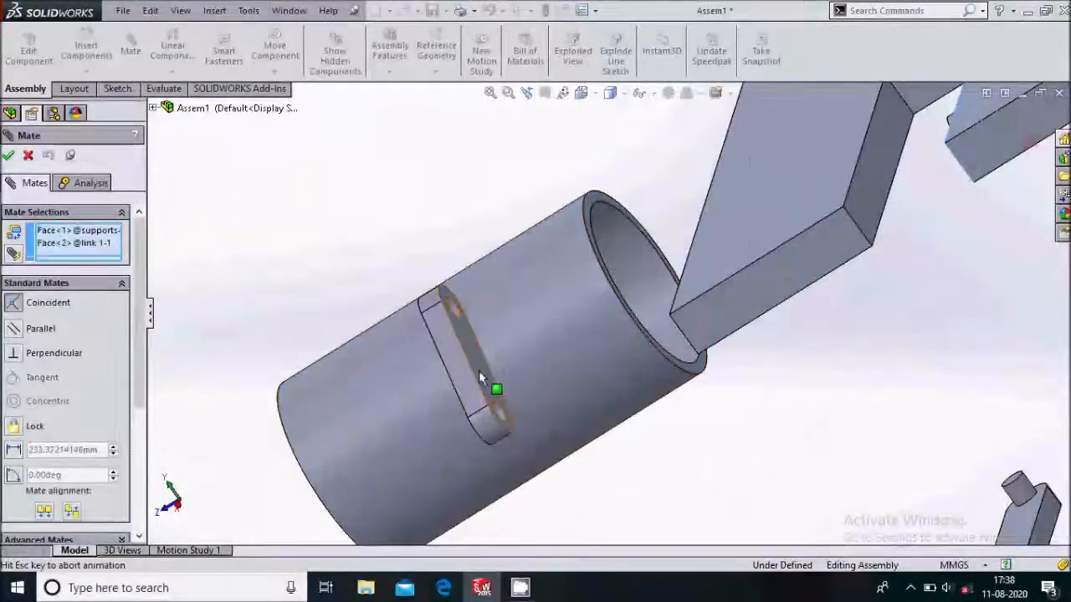
pyautogui.scroll(3, 726, 251)
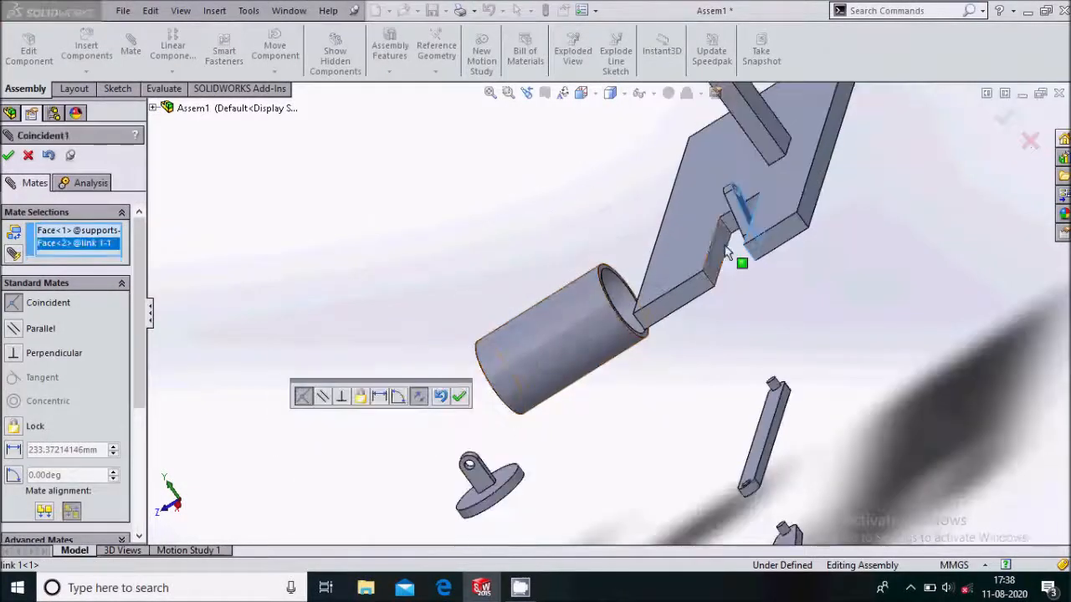
pyautogui.moveTo(781, 268); pyautogui.dragTo(854, 246, button='middle')
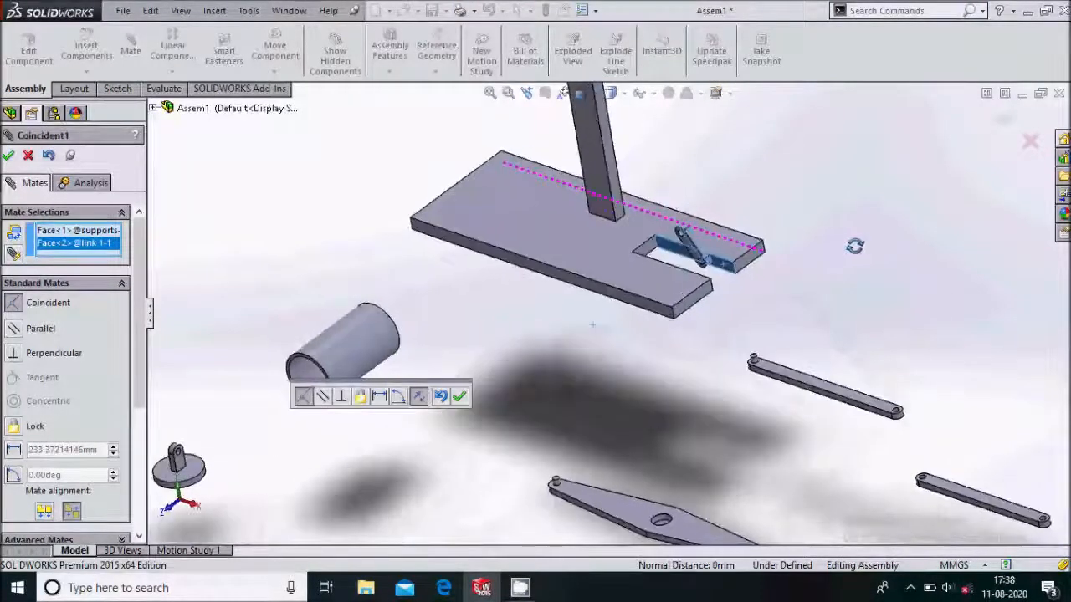
pyautogui.scroll(-3, 727, 276)
pyautogui.scroll(3, 607, 318)
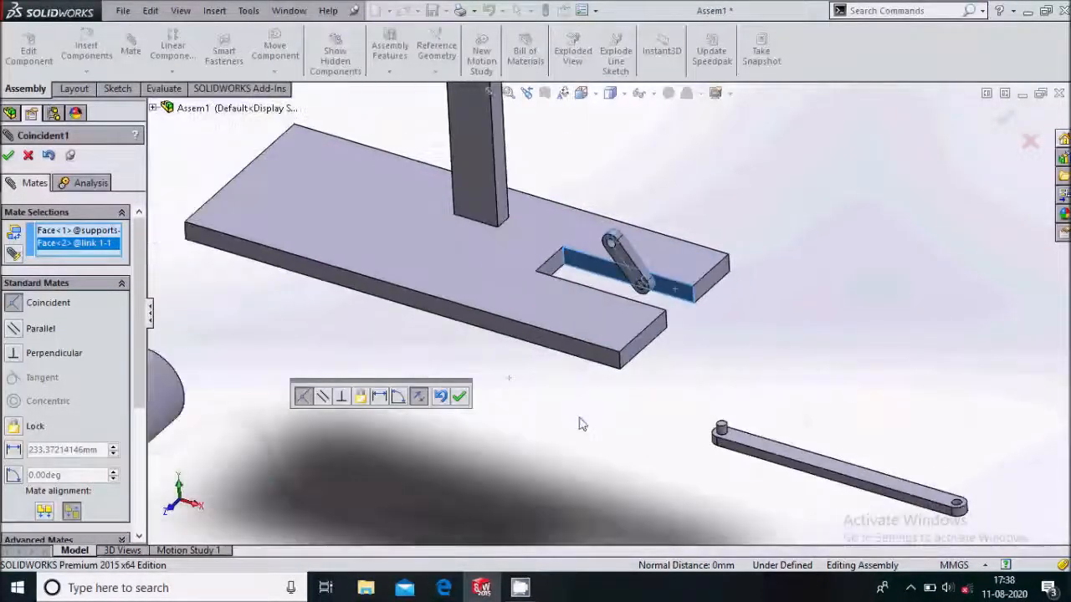
pyautogui.click(459, 396)
# Add a concentric mate between the pin of link 3 and the free hole of link 1
pyautogui.scroll(3, 768, 333)
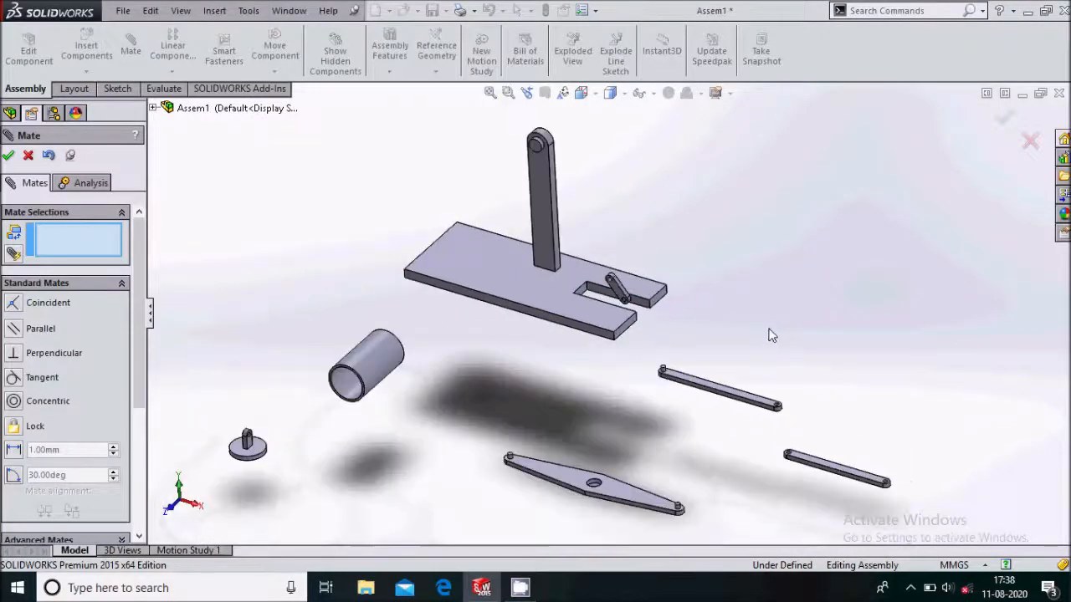
pyautogui.scroll(-2, 725, 391)
pyautogui.scroll(-2, 724, 392)
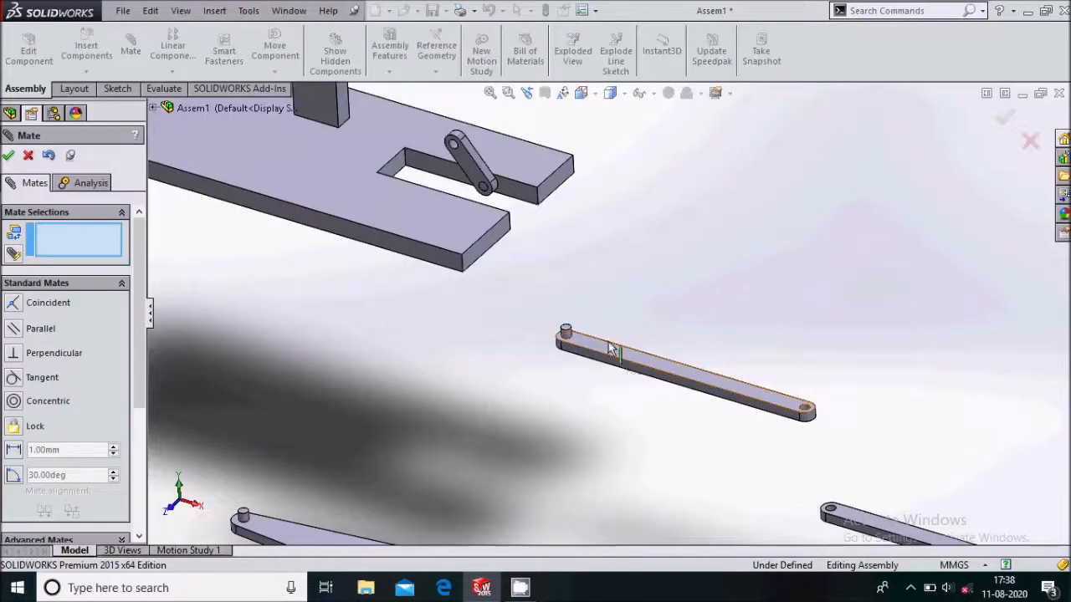
pyautogui.scroll(-3, 566, 329)
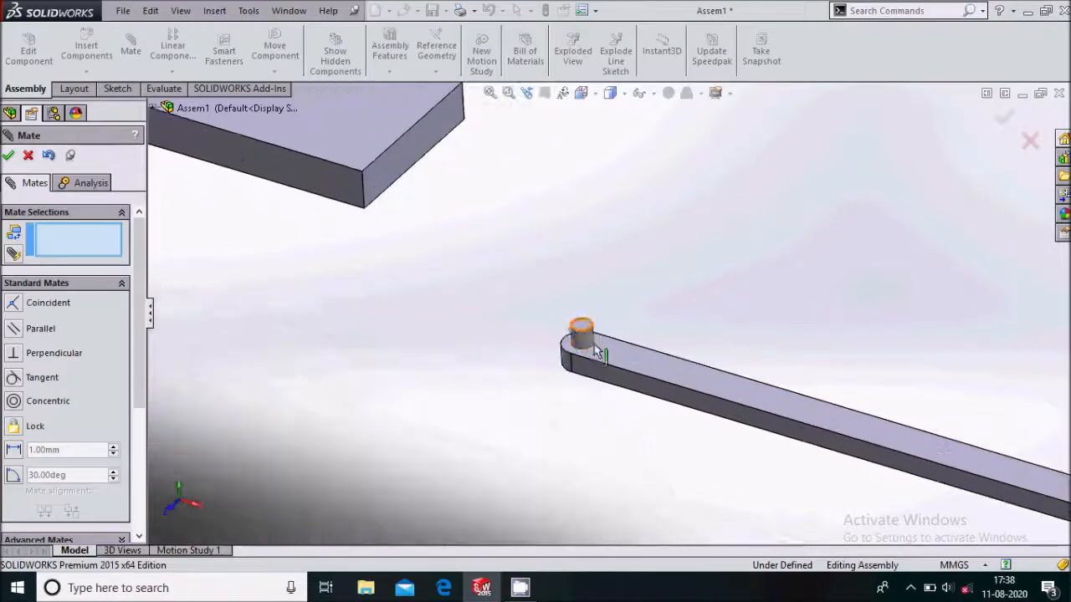
pyautogui.click(570, 335)
pyautogui.scroll(3, 585, 349)
pyautogui.scroll(2, 586, 365)
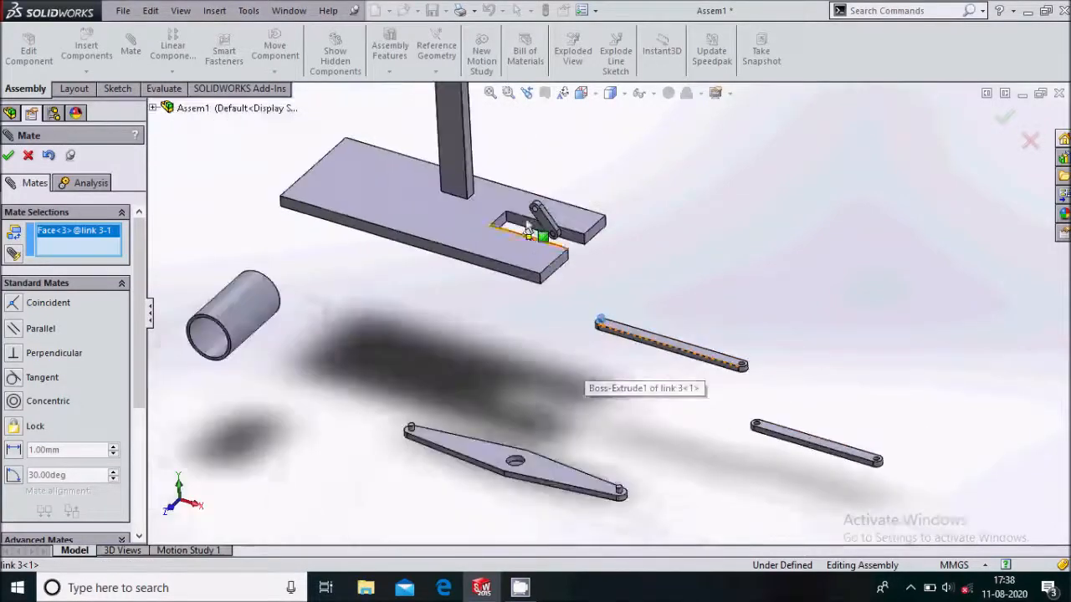
pyautogui.scroll(-5, 572, 251)
pyautogui.click(571, 261)
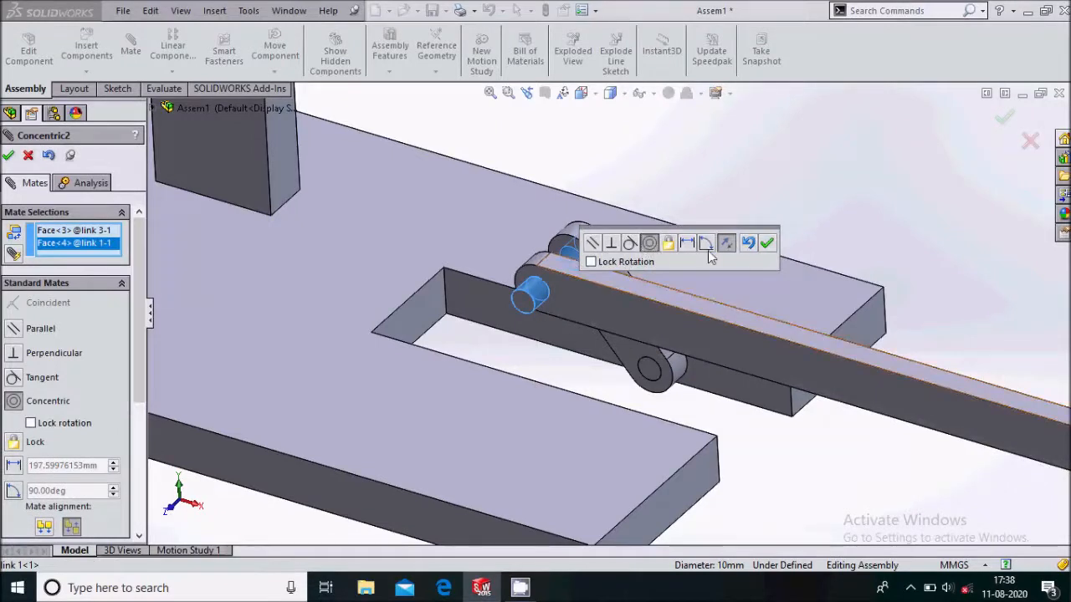
pyautogui.click(769, 245)
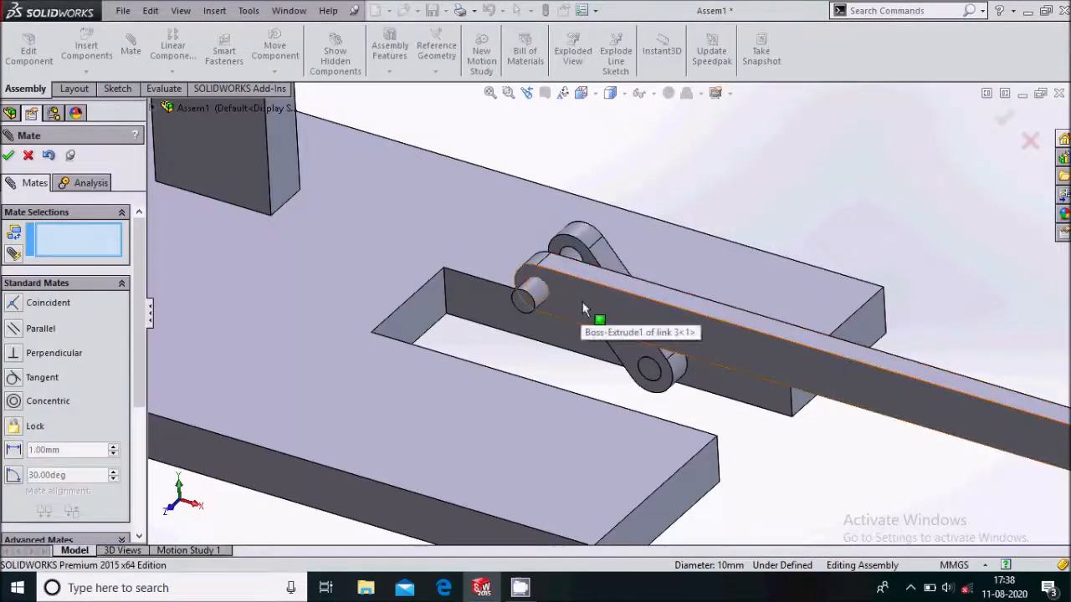
# Mate the pin-side face of link 3 coincident with the outer flat face of link 1, with the mate alignment flipped
pyautogui.click(600, 273)
pyautogui.scroll(-3, 600, 274)
pyautogui.click(588, 282)
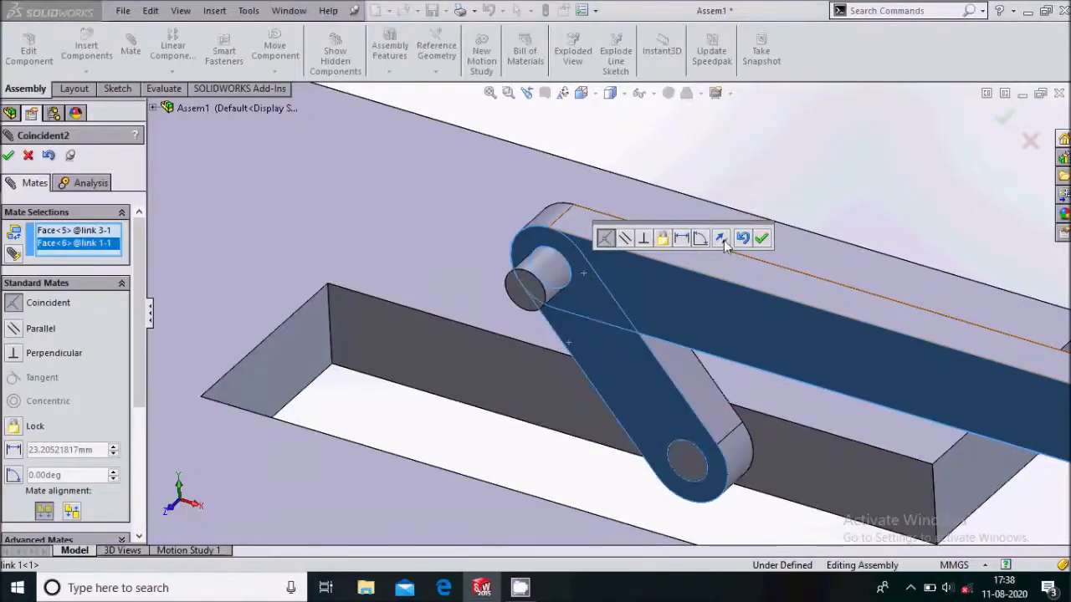
pyautogui.click(722, 240)
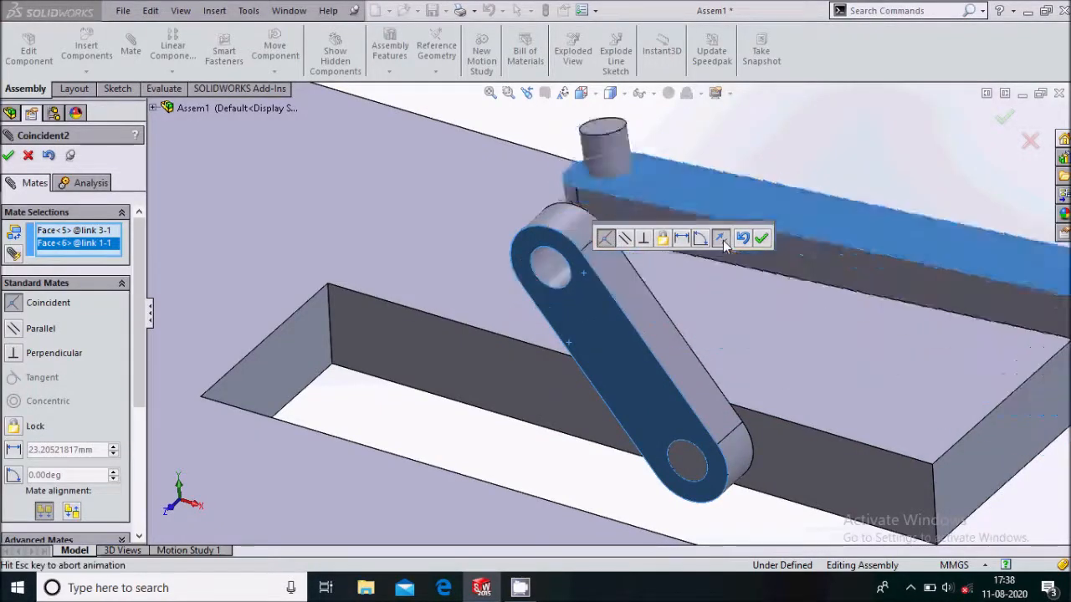
pyautogui.click(629, 306)
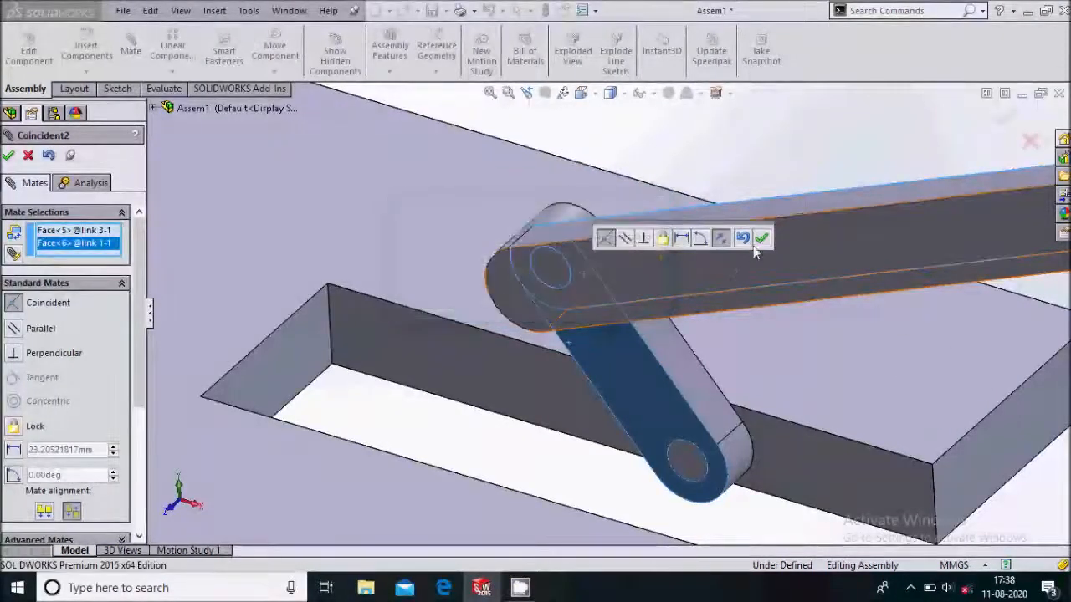
pyautogui.click(763, 241)
# Add a concentric mate between the lever's centre hole and the large pin on the supports' upright column
pyautogui.press('f')
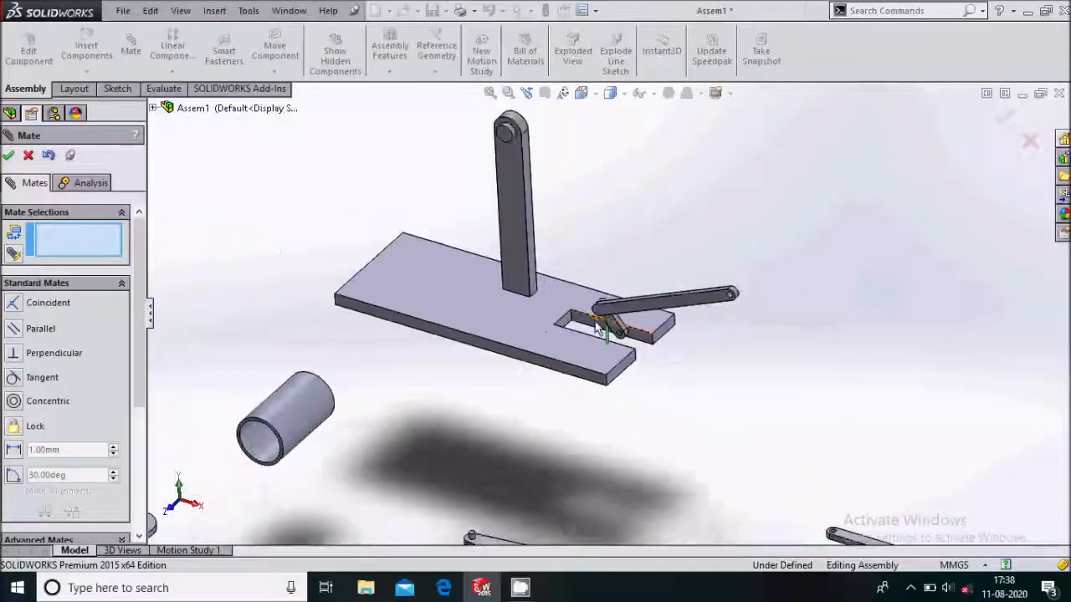
pyautogui.scroll(-8, 586, 493)
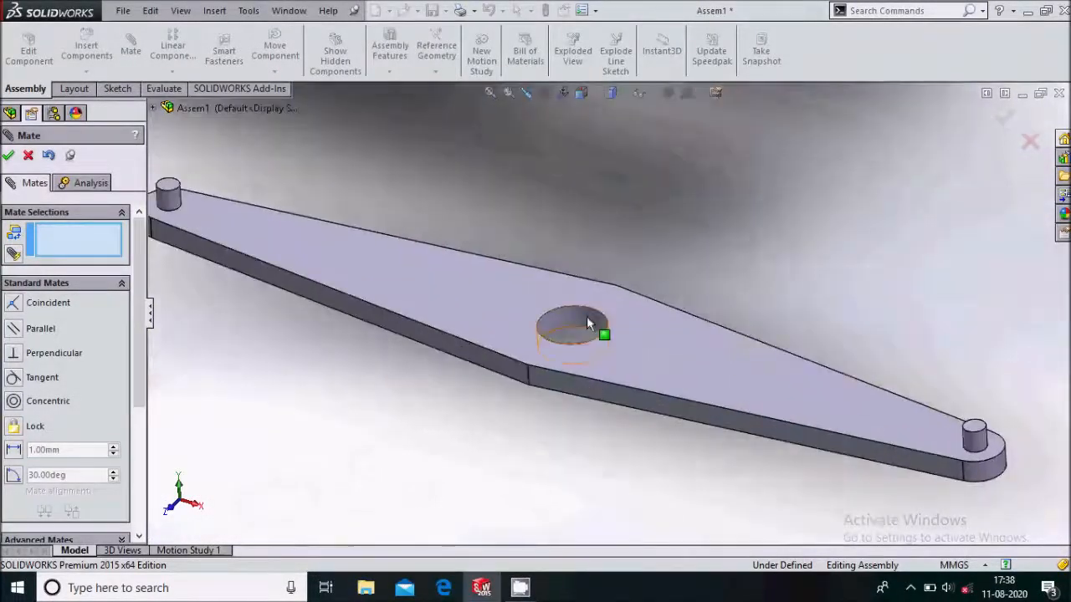
pyautogui.click(588, 324)
pyautogui.press('f')
pyautogui.scroll(-5, 566, 152)
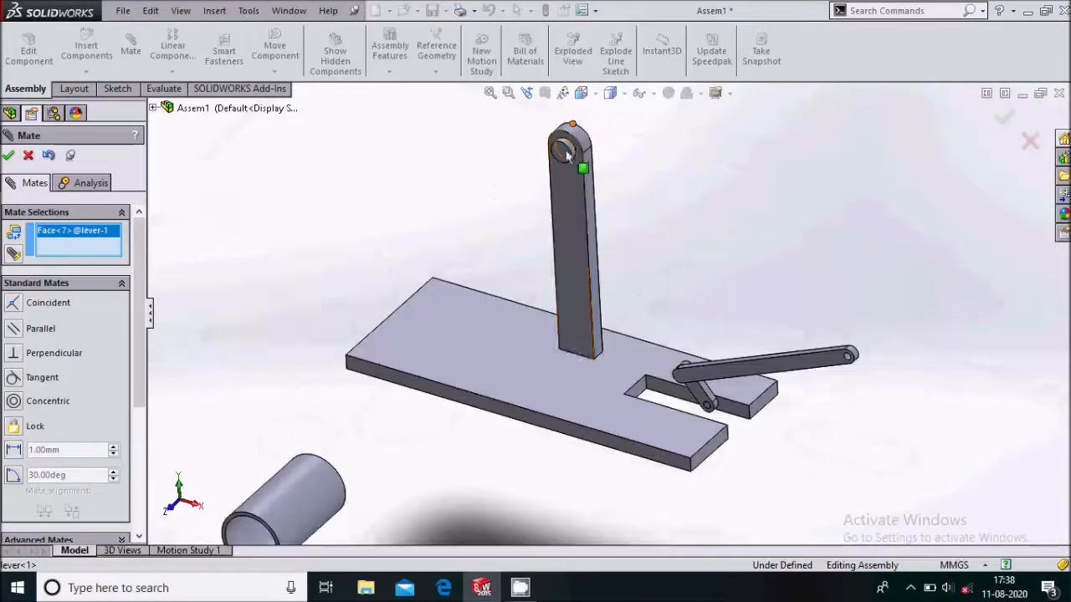
pyautogui.scroll(-5, 567, 155)
pyautogui.click(583, 184)
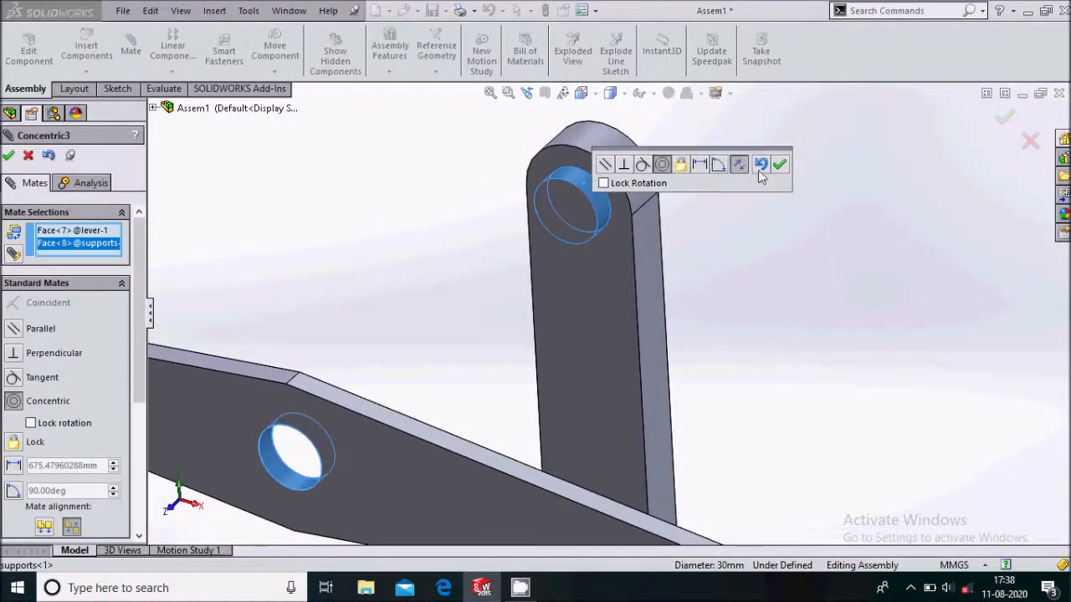
pyautogui.click(778, 165)
# Mate the lever's flat face without pins coincident with the end face of the upright column's pin
pyautogui.scroll(2, 601, 276)
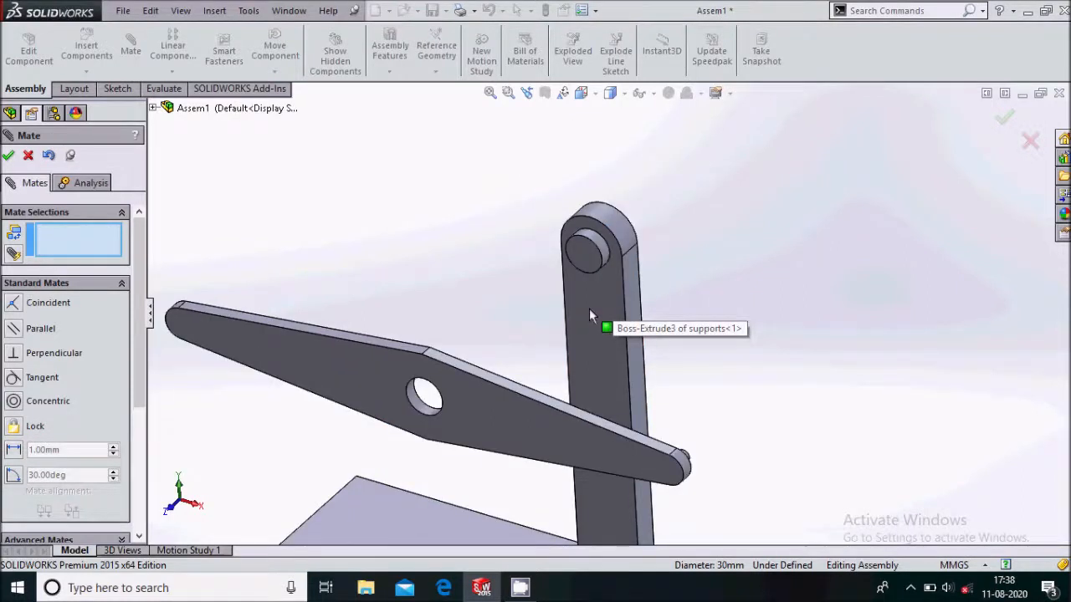
pyautogui.click(501, 409)
pyautogui.scroll(-2, 585, 268)
pyautogui.click(592, 265)
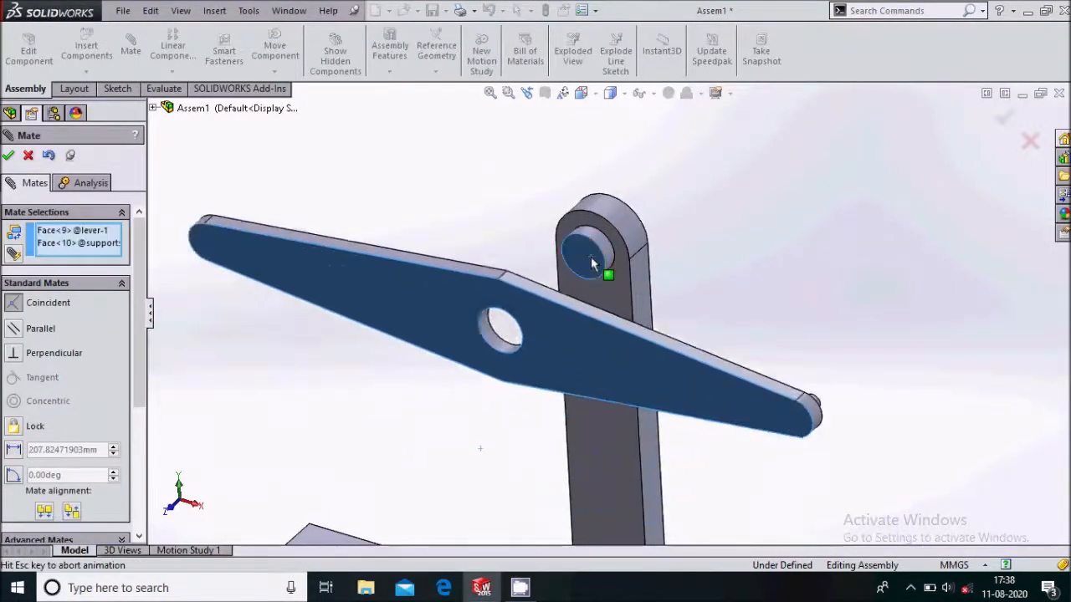
pyautogui.press('Return')
pyautogui.scroll(5, 711, 172)
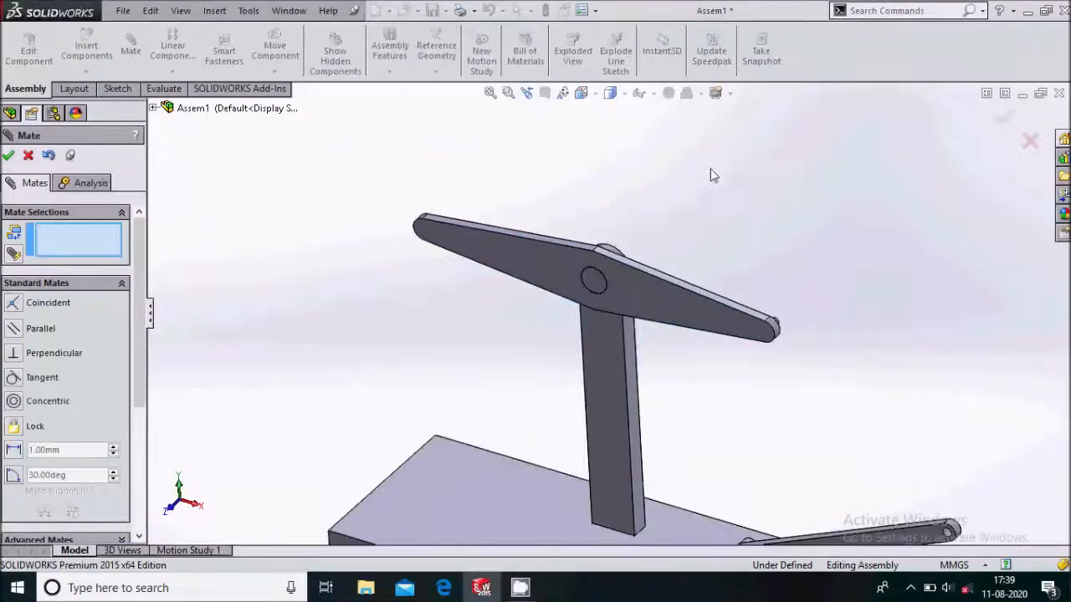
pyautogui.scroll(-4, 774, 420)
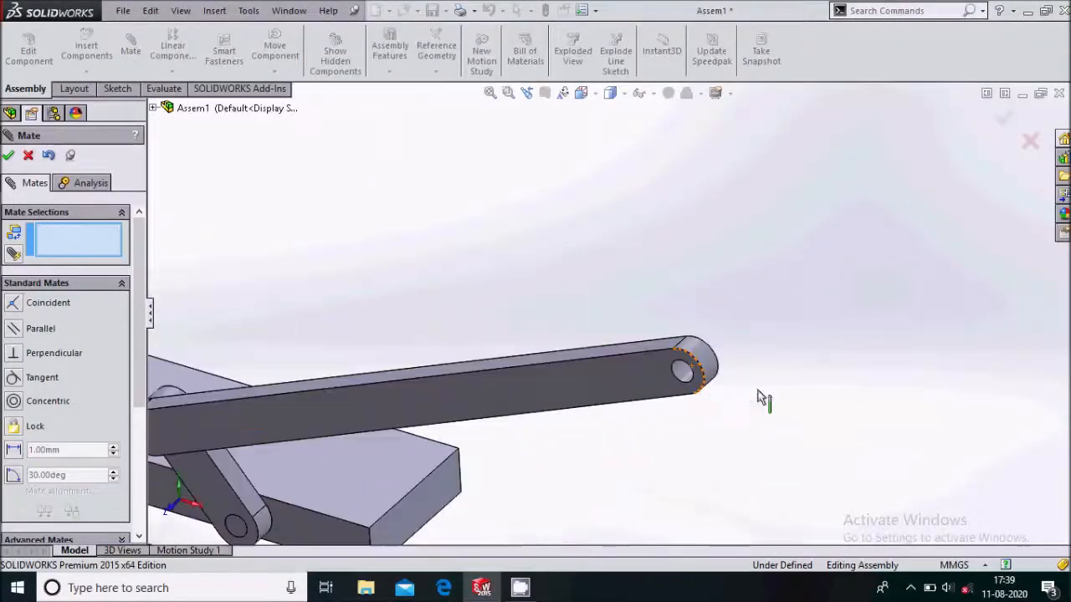
pyautogui.click(685, 381)
pyautogui.scroll(4, 708, 421)
pyautogui.scroll(-4, 547, 215)
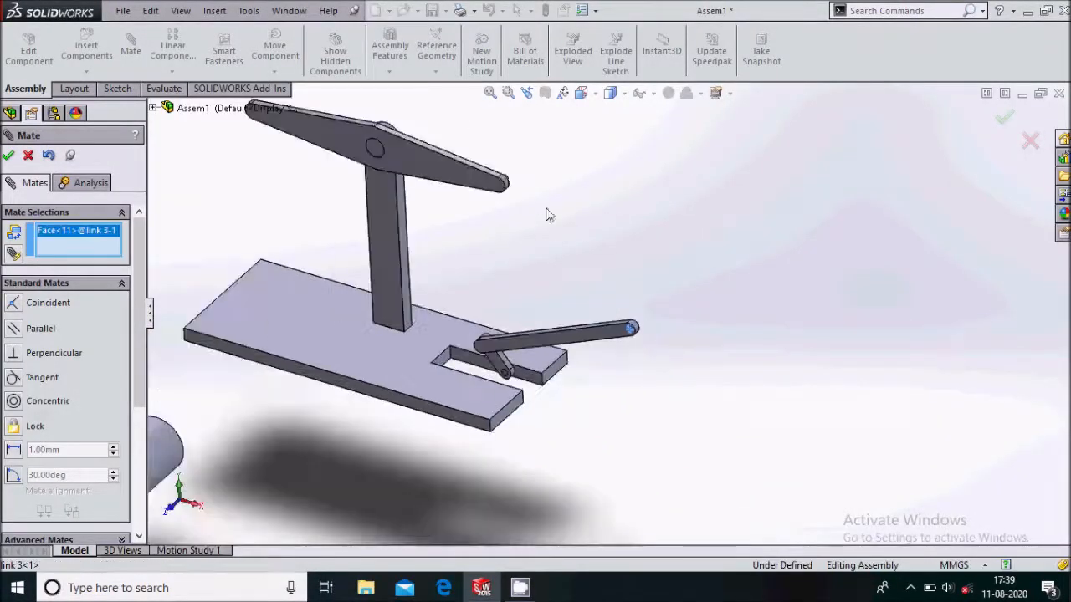
pyautogui.scroll(4, 693, 287)
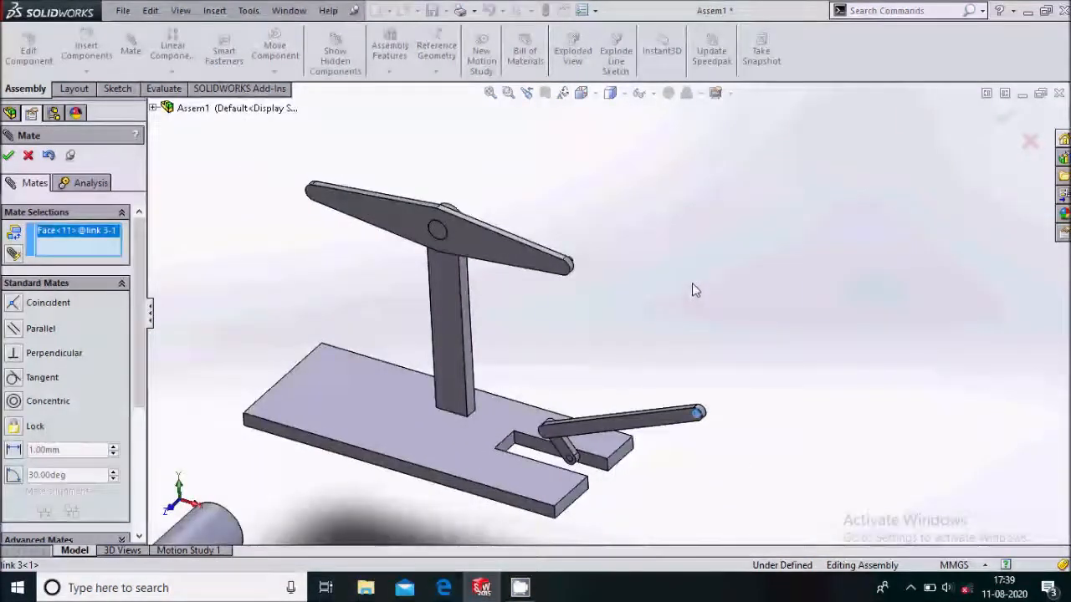
pyautogui.click(28, 158)
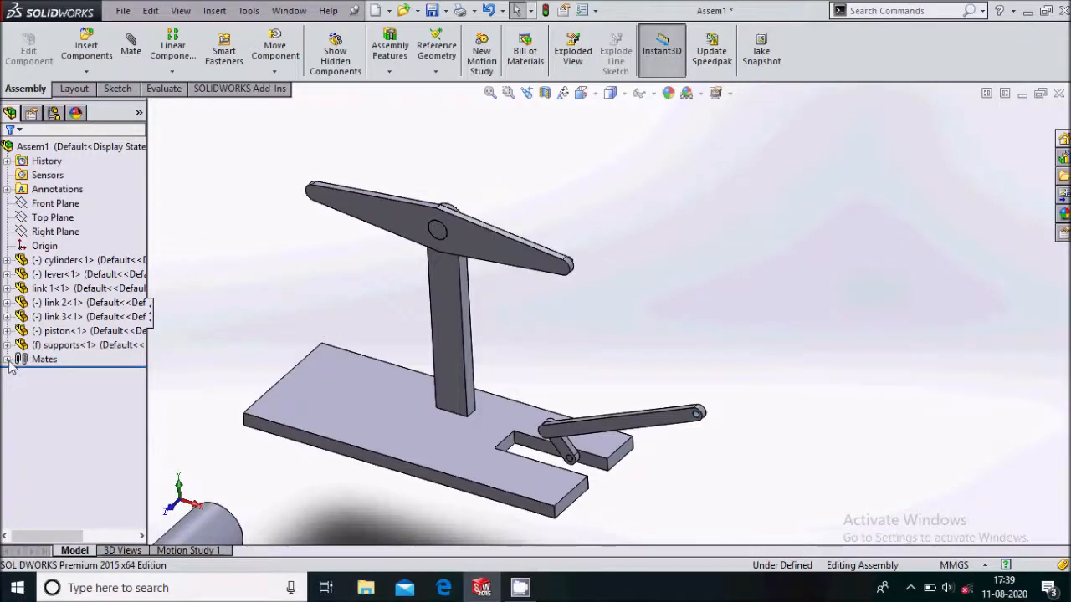
# Delete the coincident mate between the lever and the supports, and pull the lever off the column's pin
pyautogui.click(8, 359)
pyautogui.rightClick(76, 443)
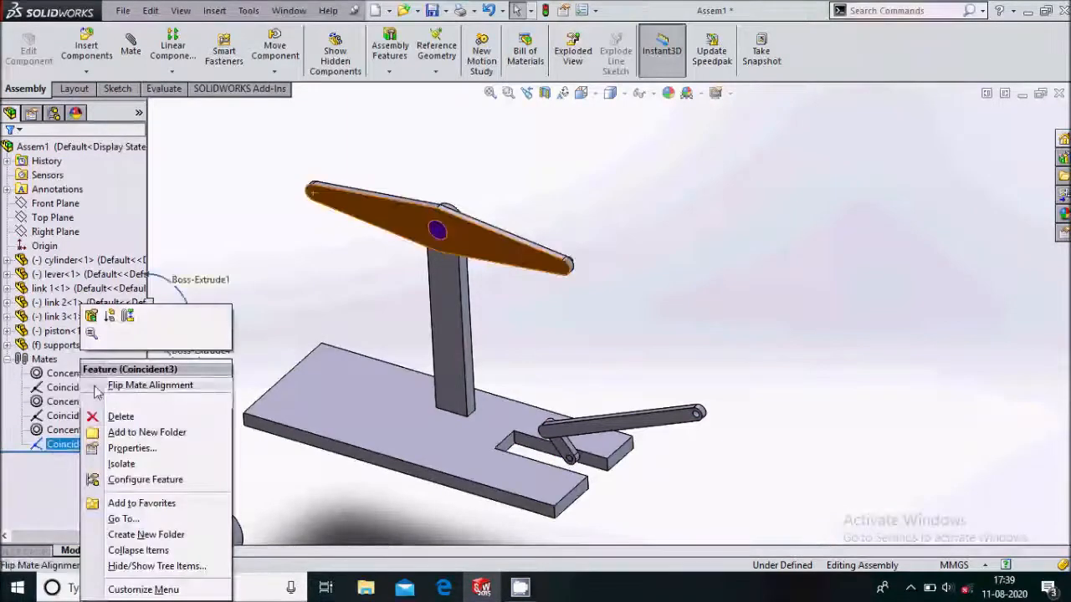
pyautogui.click(120, 417)
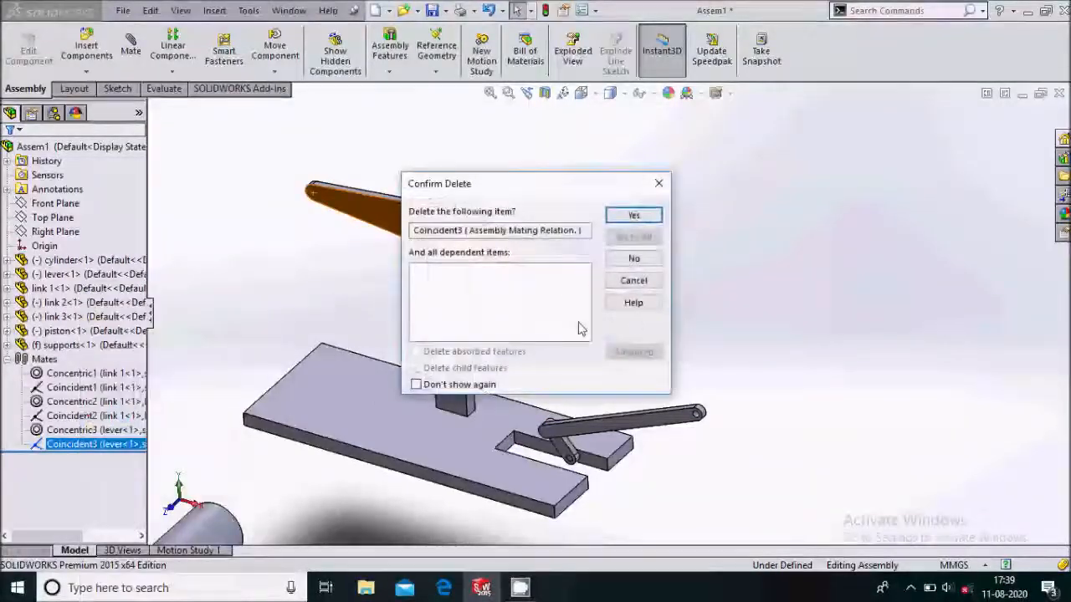
pyautogui.click(634, 216)
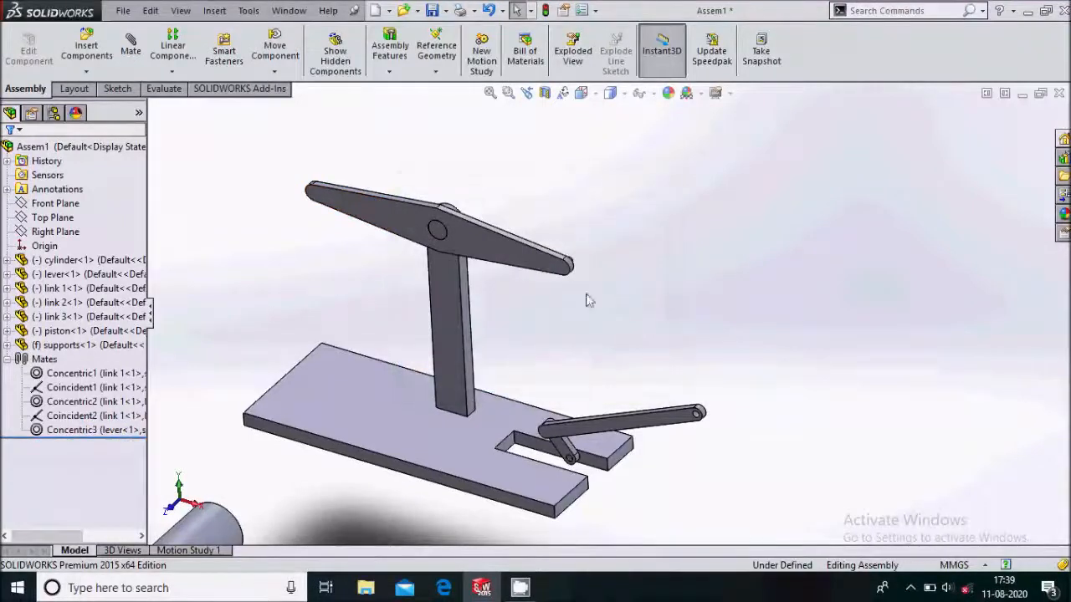
pyautogui.moveTo(519, 263); pyautogui.dragTo(616, 224)
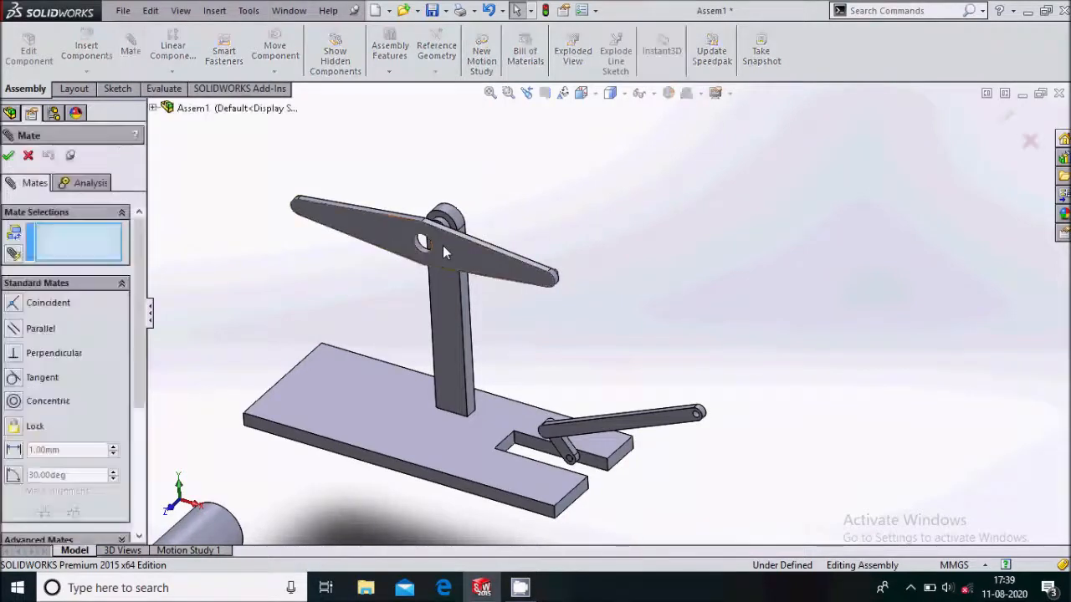
# Try to mate the lever's flat face without pins coincident with the column pin's end face using flipped alignment
pyautogui.scroll(-4, 442, 246)
pyautogui.click(481, 266)
pyautogui.scroll(-5, 477, 255)
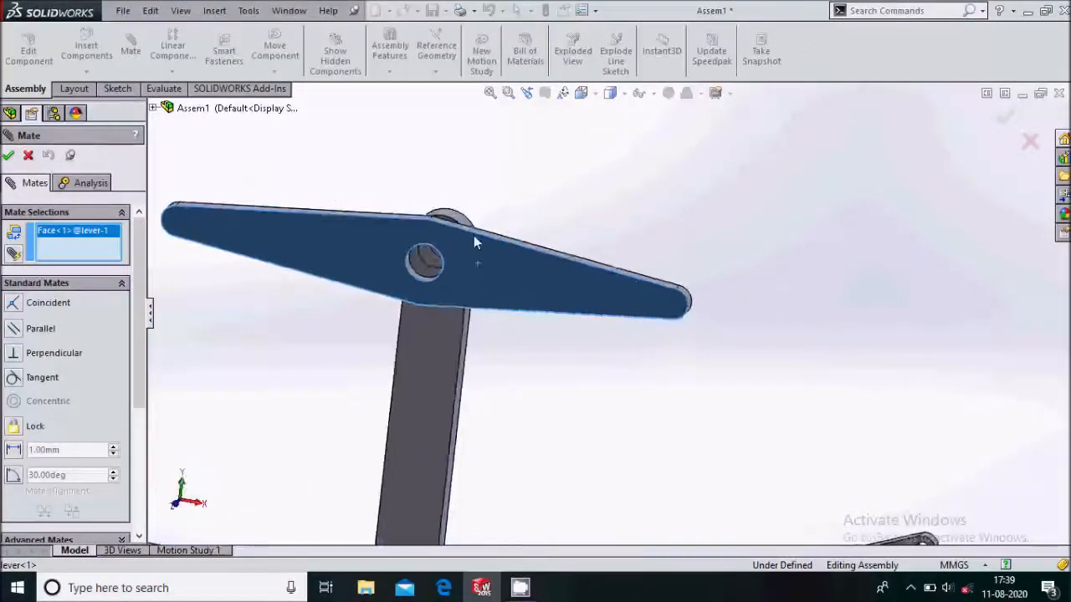
pyautogui.click(472, 260)
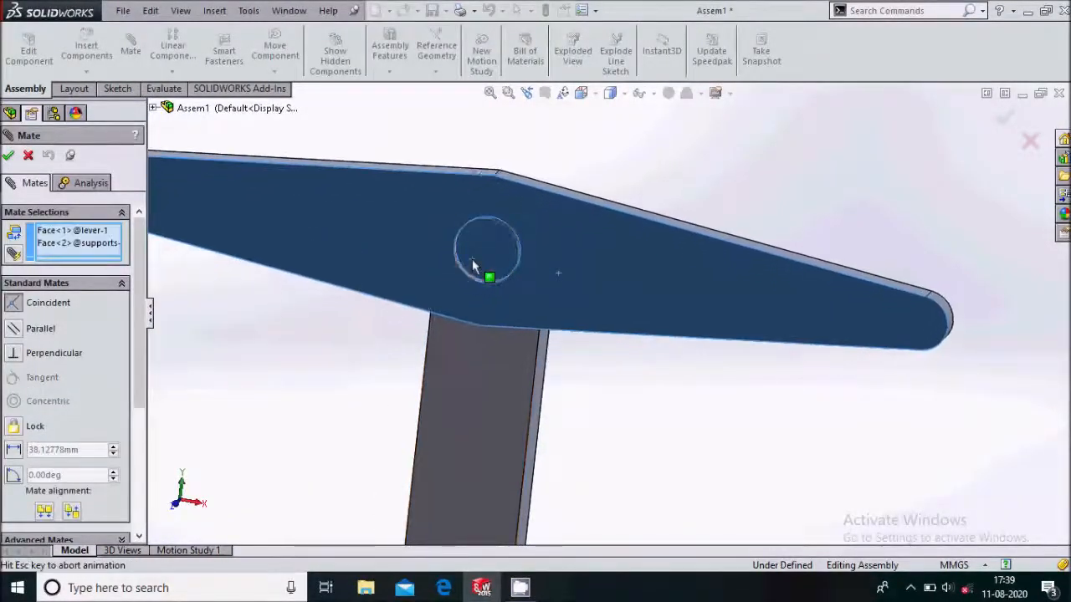
pyautogui.click(413, 241)
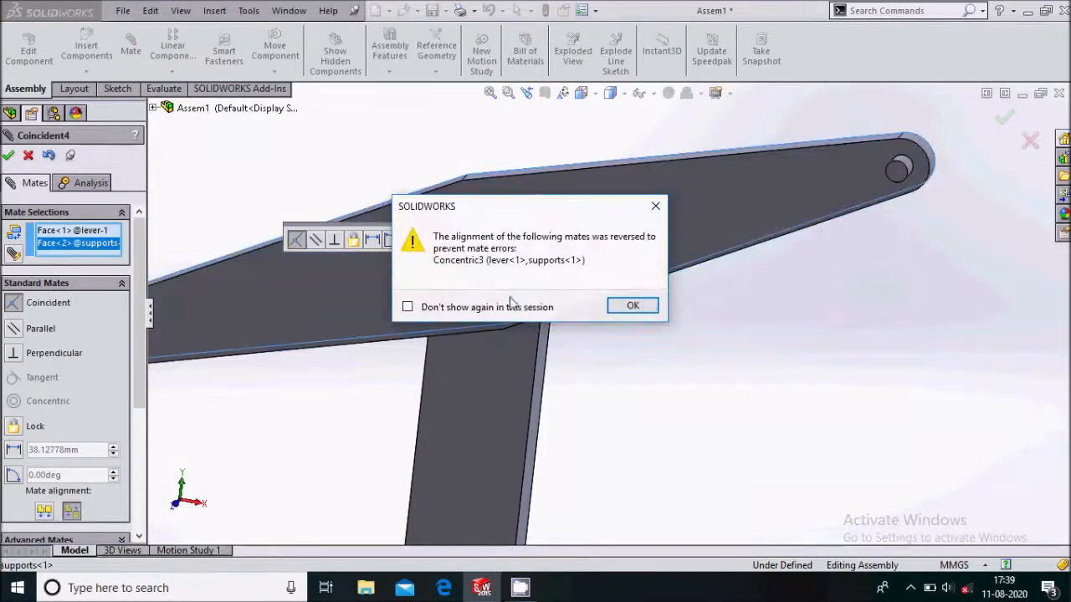
pyautogui.click(634, 307)
pyautogui.scroll(3, 574, 322)
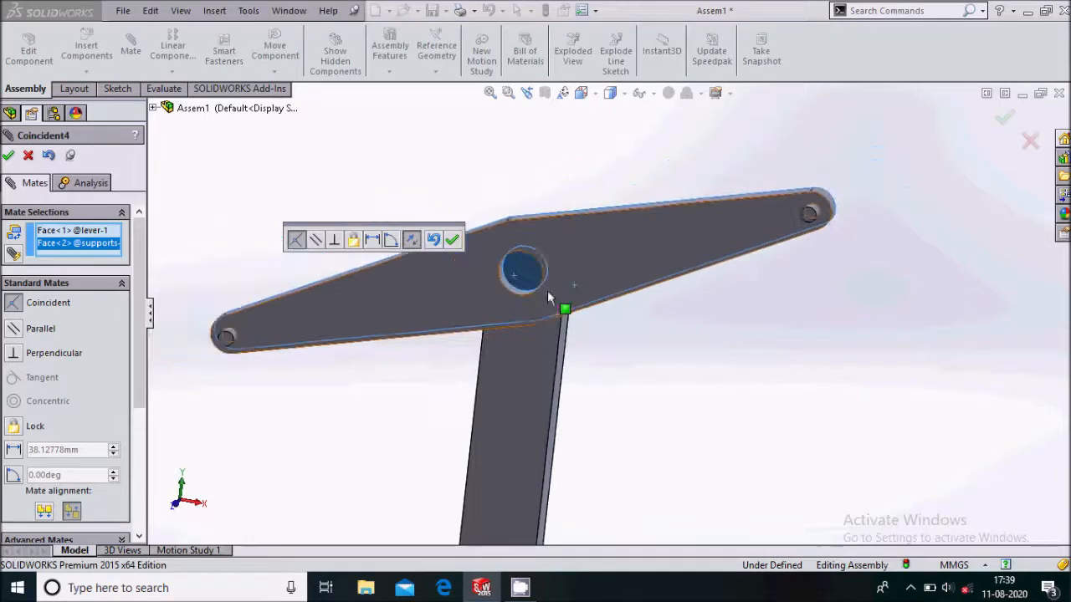
pyautogui.moveTo(610, 306); pyautogui.dragTo(417, 316, button='middle')
pyautogui.click(31, 159)
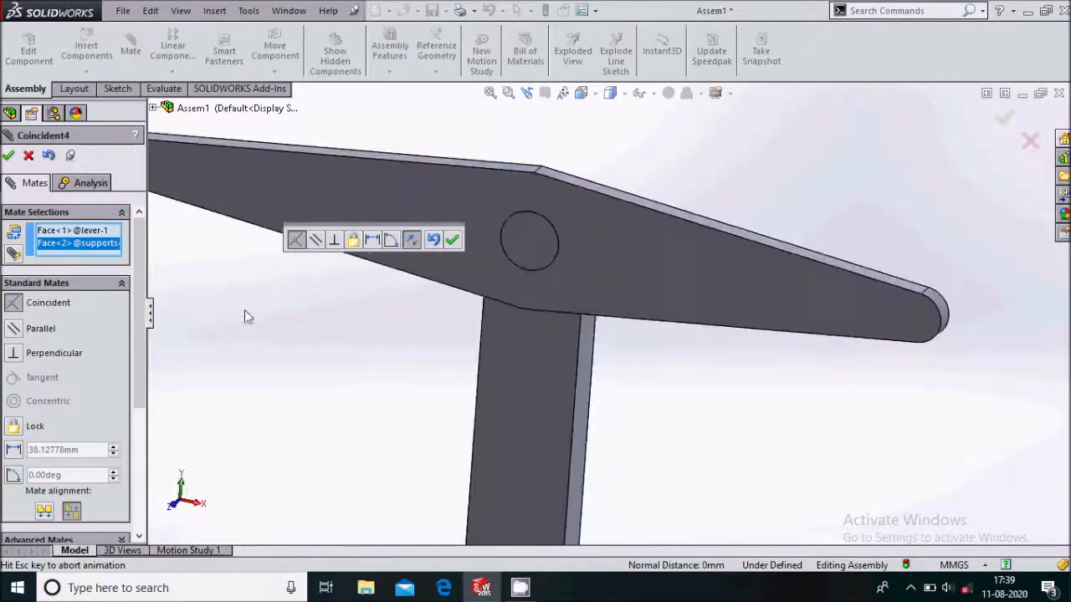
# Mate the lever's pin-side face coincident with the end face of the upright column's pin, flipping the mate alignment
pyautogui.scroll(4, 628, 184)
pyautogui.scroll(1, 628, 189)
pyautogui.moveTo(726, 251); pyautogui.dragTo(695, 257, button='middle')
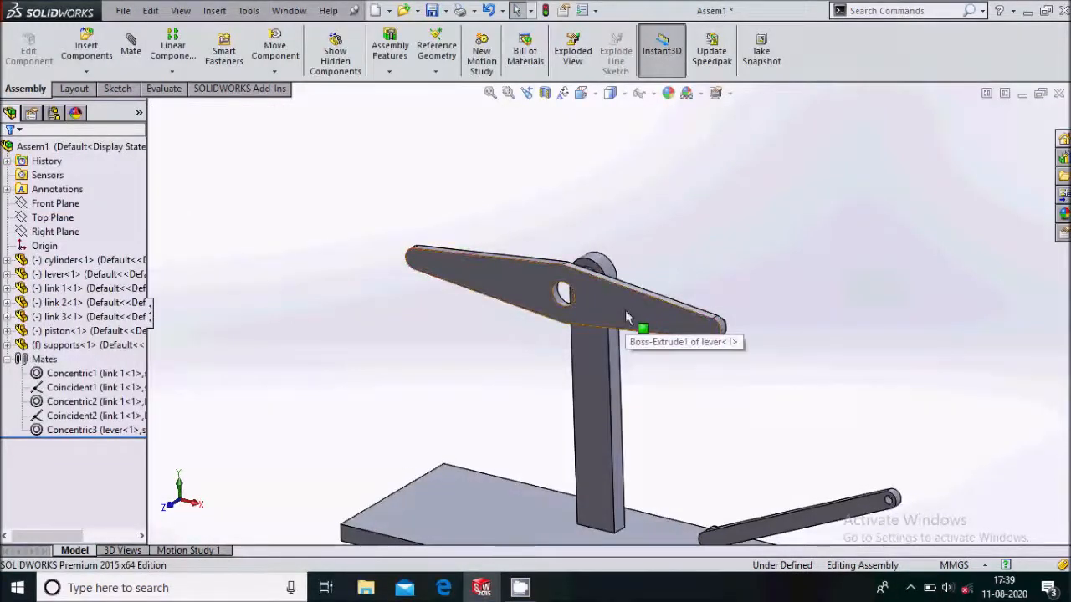
pyautogui.scroll(-3, 590, 280)
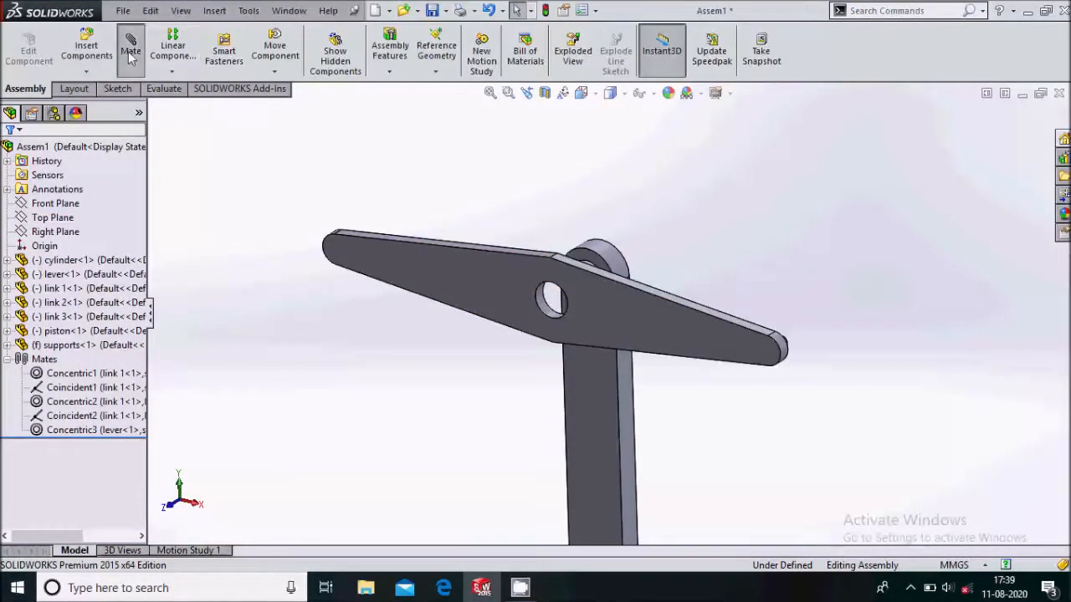
pyautogui.moveTo(626, 242); pyautogui.dragTo(676, 302, button='middle')
pyautogui.click(559, 267)
pyautogui.scroll(2, 558, 268)
pyautogui.scroll(-3, 634, 292)
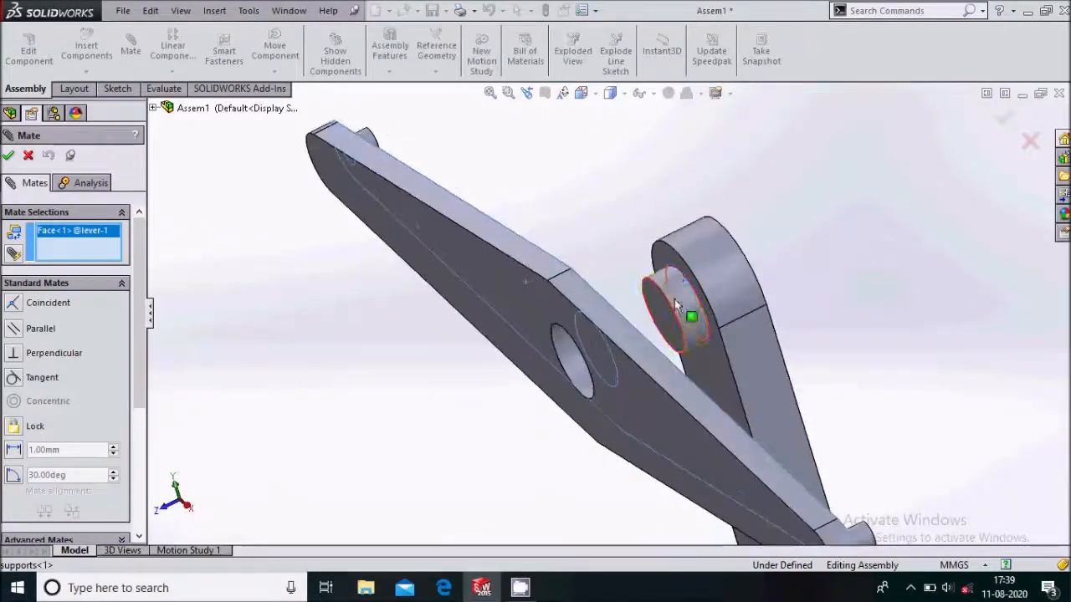
pyautogui.click(668, 324)
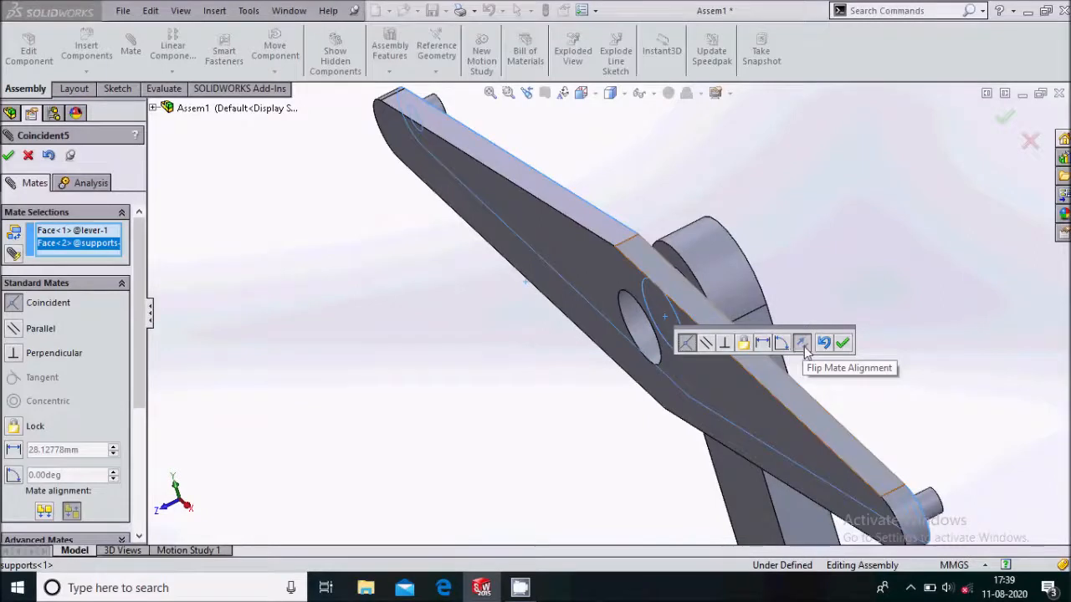
pyautogui.click(803, 344)
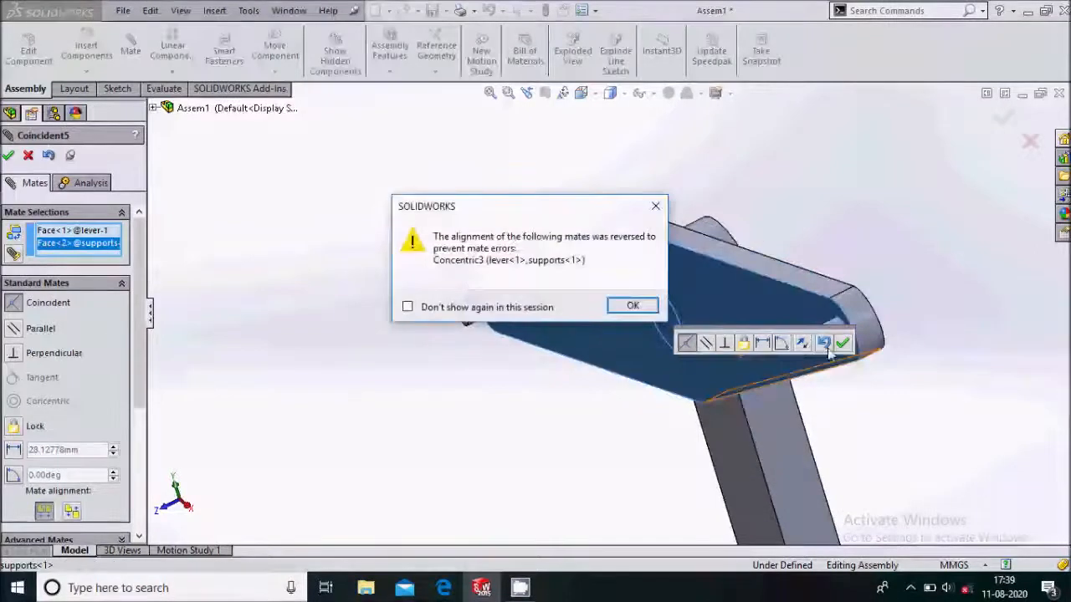
pyautogui.click(634, 305)
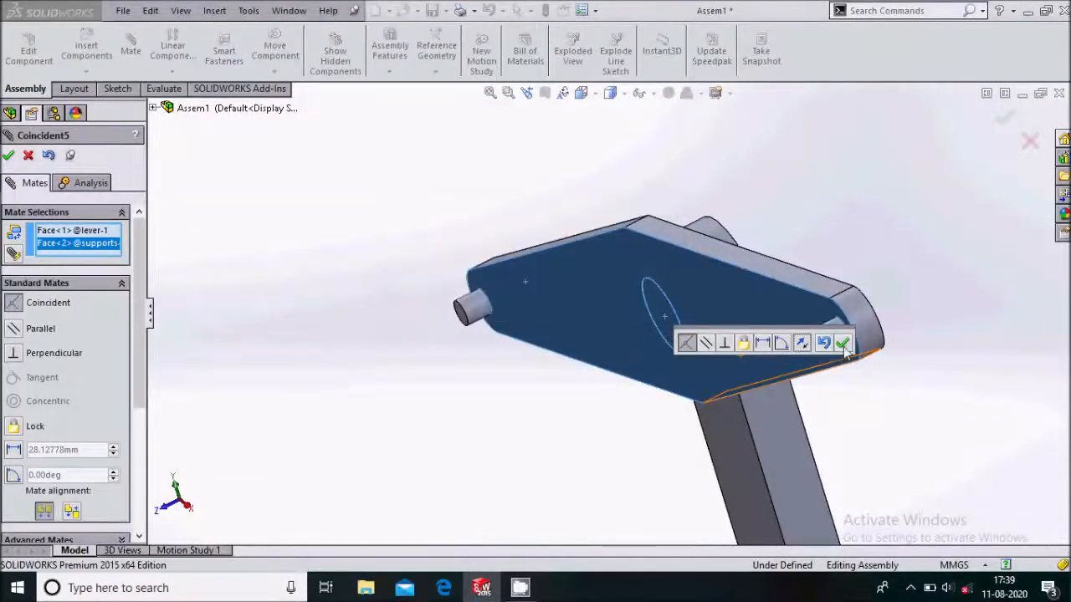
pyautogui.click(842, 343)
# Add a concentric mate between the hole in link 3's free end and the lever's end pin above it
pyautogui.scroll(8, 585, 162)
pyautogui.moveTo(696, 400); pyautogui.dragTo(837, 455, button='middle')
pyautogui.scroll(-8, 839, 461)
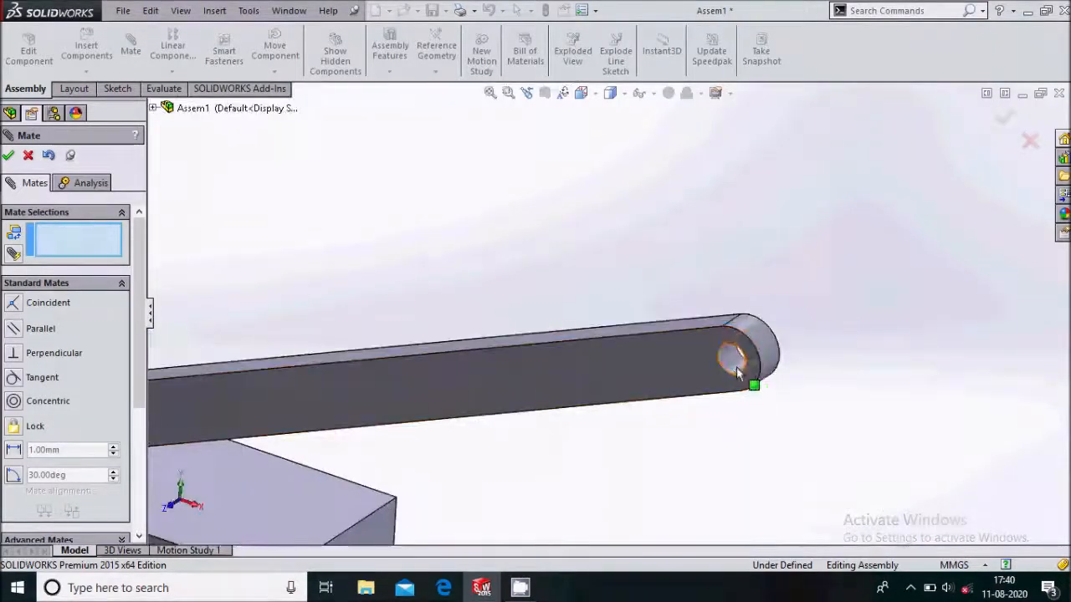
pyautogui.click(737, 374)
pyautogui.scroll(8, 739, 405)
pyautogui.scroll(-6, 550, 186)
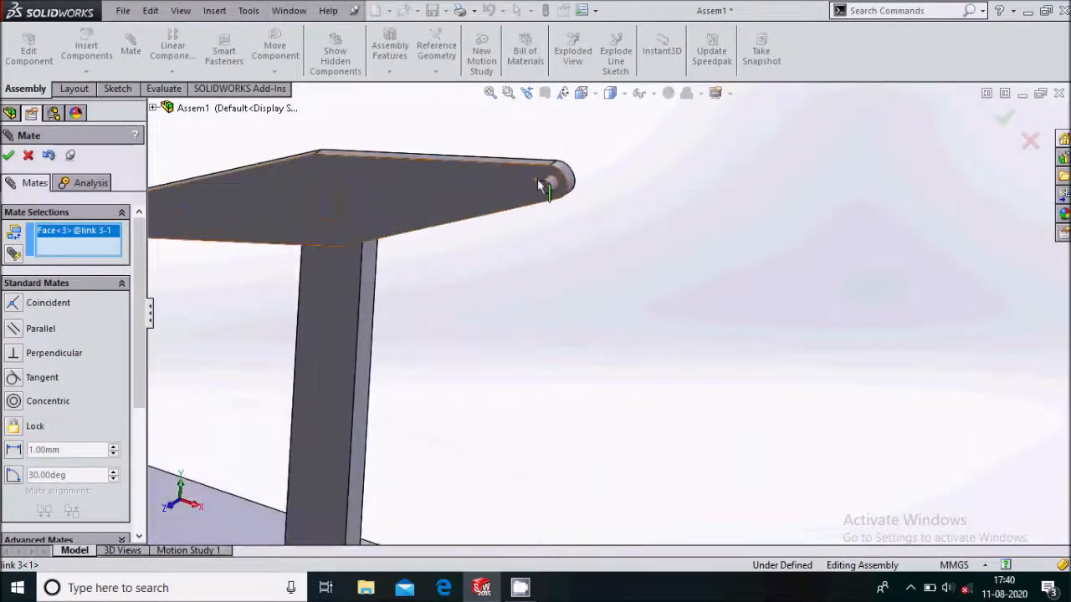
pyautogui.click(577, 214)
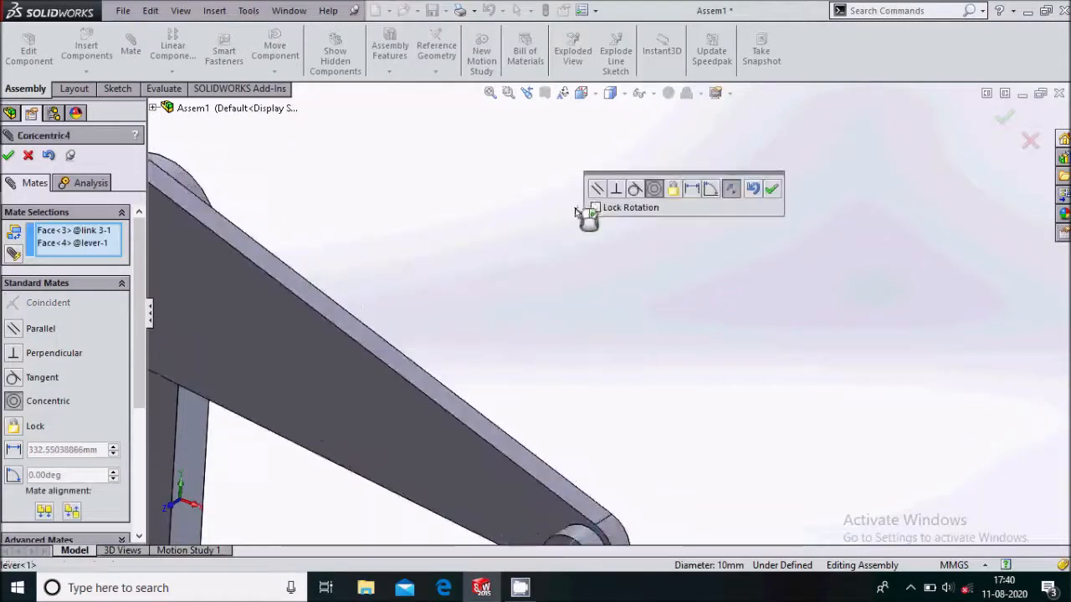
pyautogui.scroll(5, 571, 232)
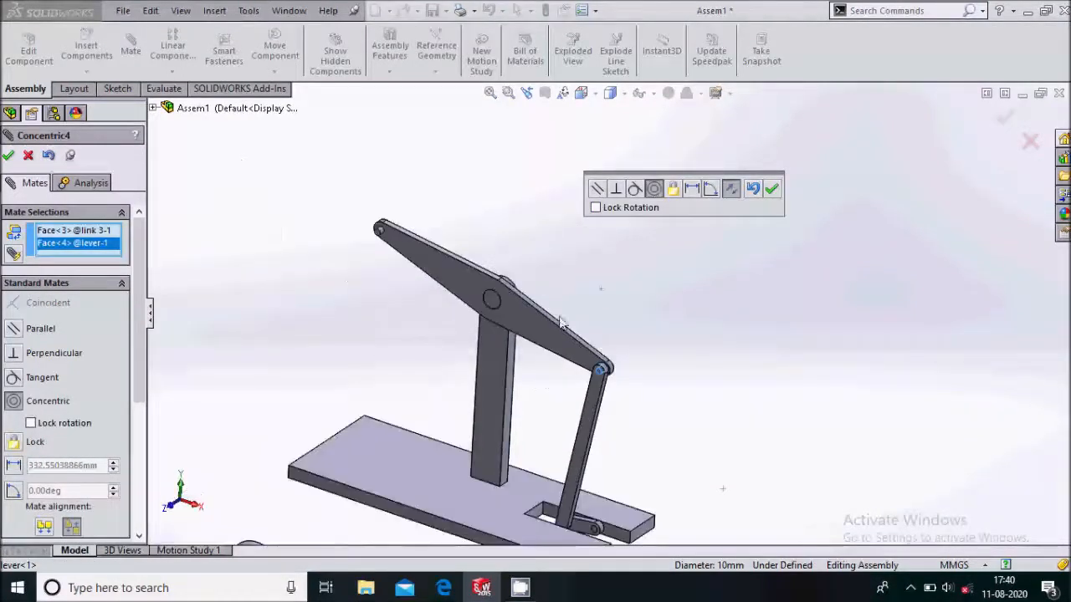
pyautogui.click(773, 191)
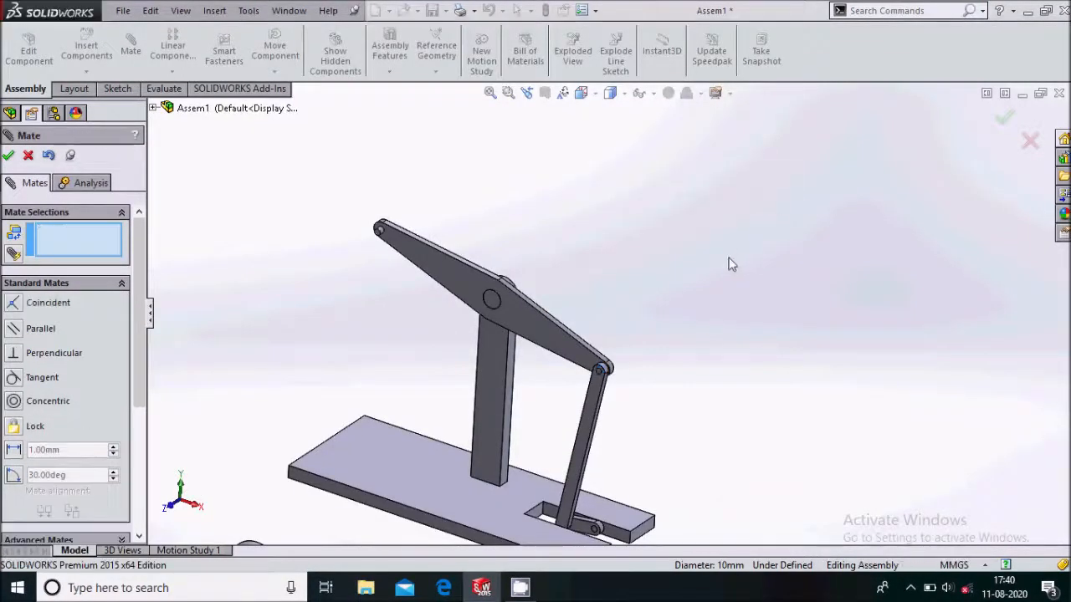
pyautogui.scroll(3, 613, 408)
pyautogui.scroll(-3, 428, 443)
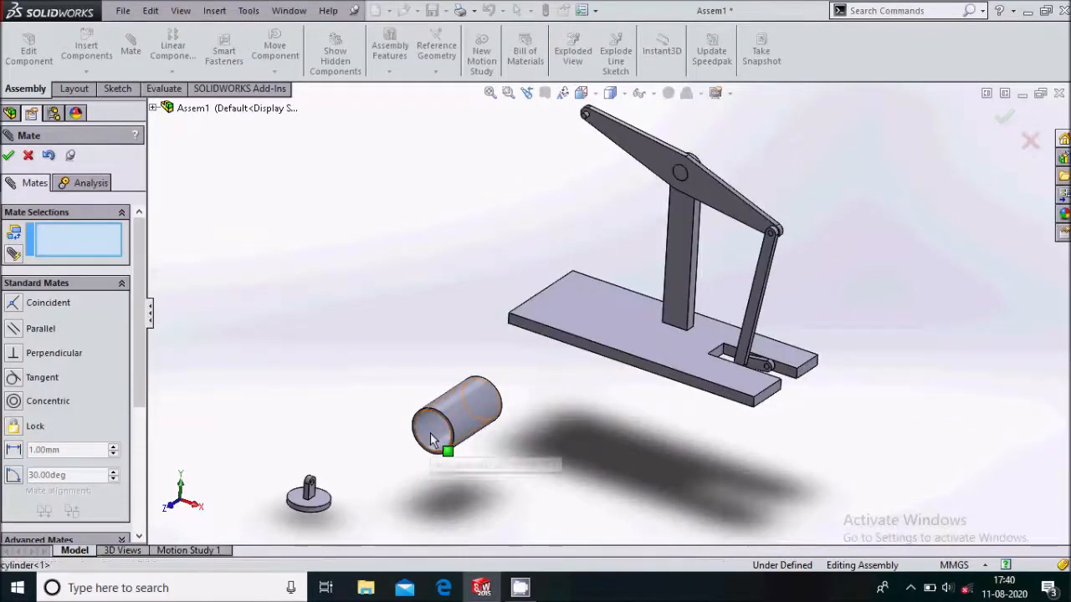
pyautogui.click(430, 433)
pyautogui.click(580, 314)
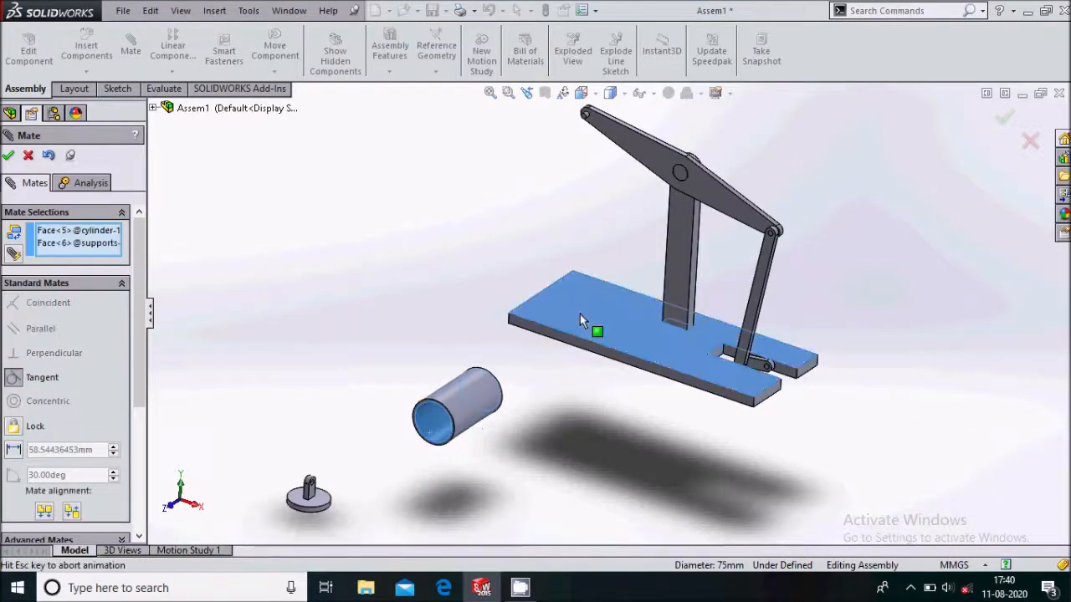
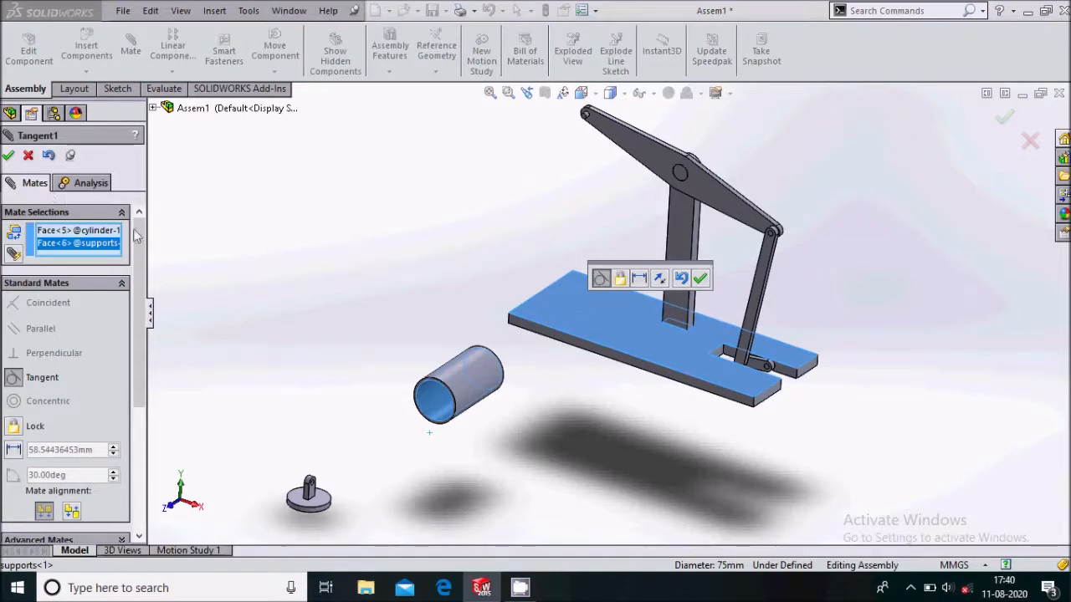
pyautogui.click(29, 157)
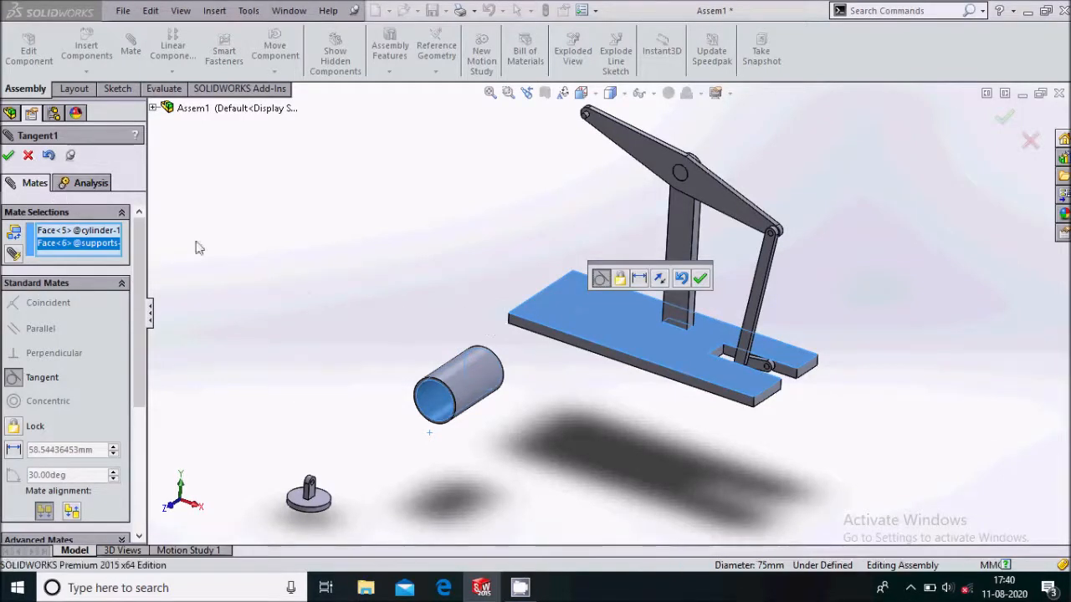
# Add a concentric mate between one of link 2's end holes and the pin on the lever's free end
pyautogui.click(132, 60)
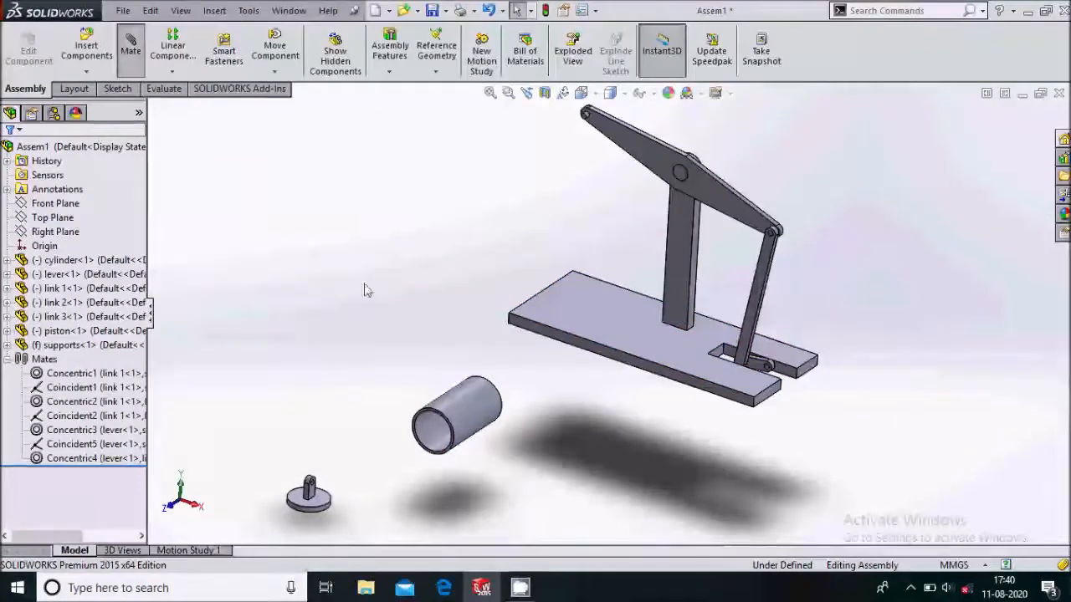
pyautogui.press('f')
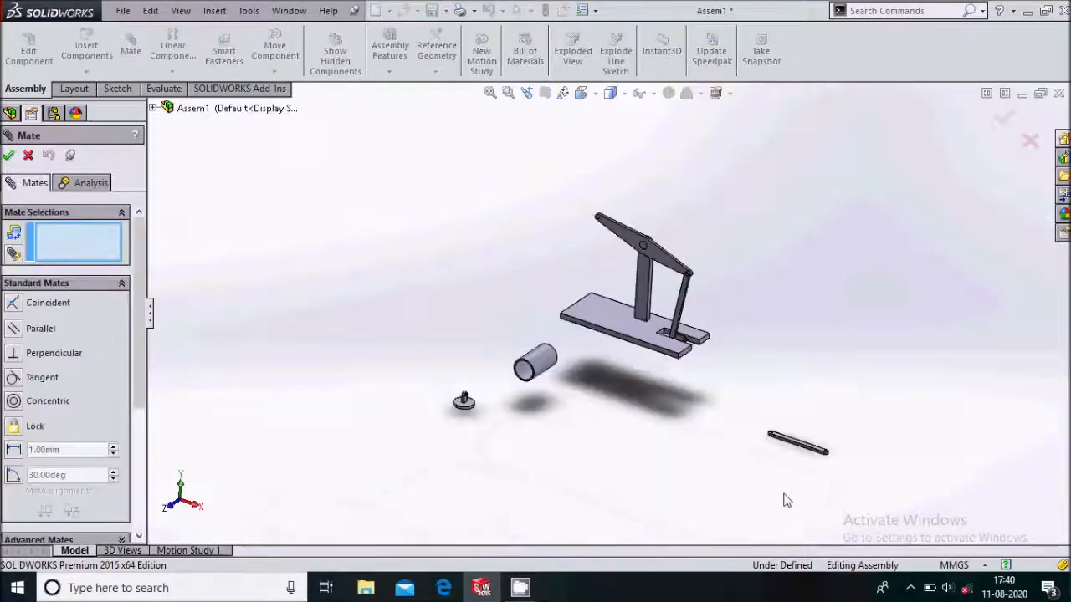
pyautogui.scroll(-8, 776, 435)
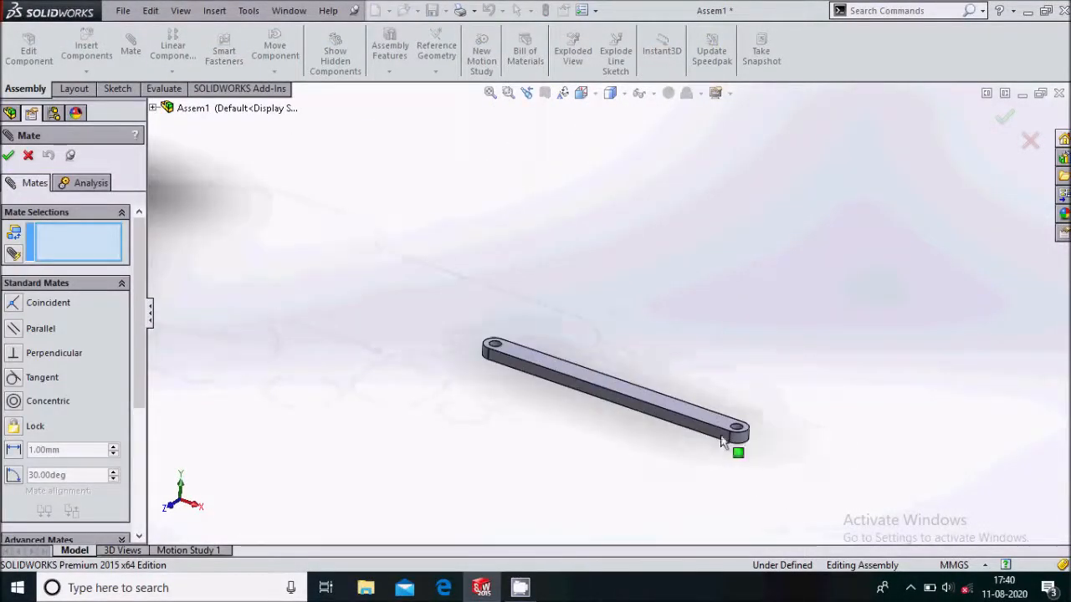
pyautogui.scroll(10, 715, 389)
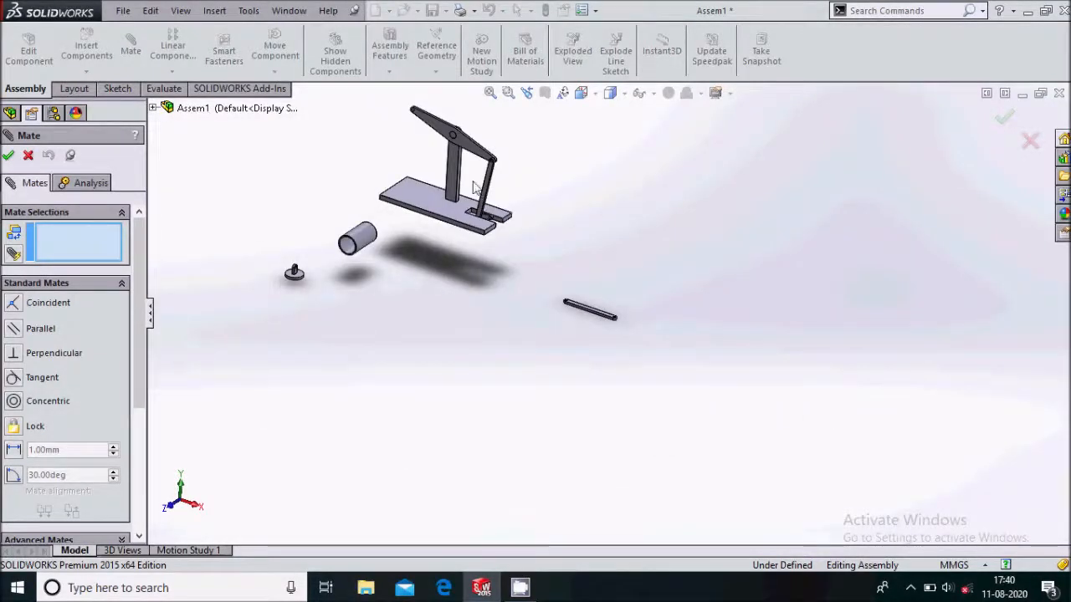
pyautogui.scroll(-4, 474, 187)
pyautogui.scroll(2, 489, 282)
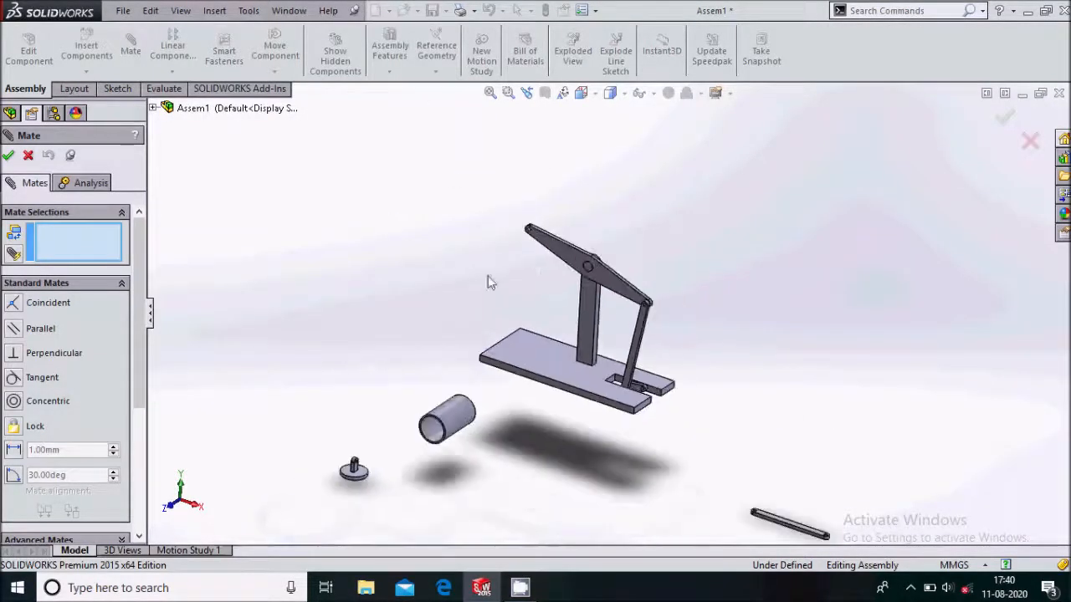
pyautogui.scroll(-10, 816, 540)
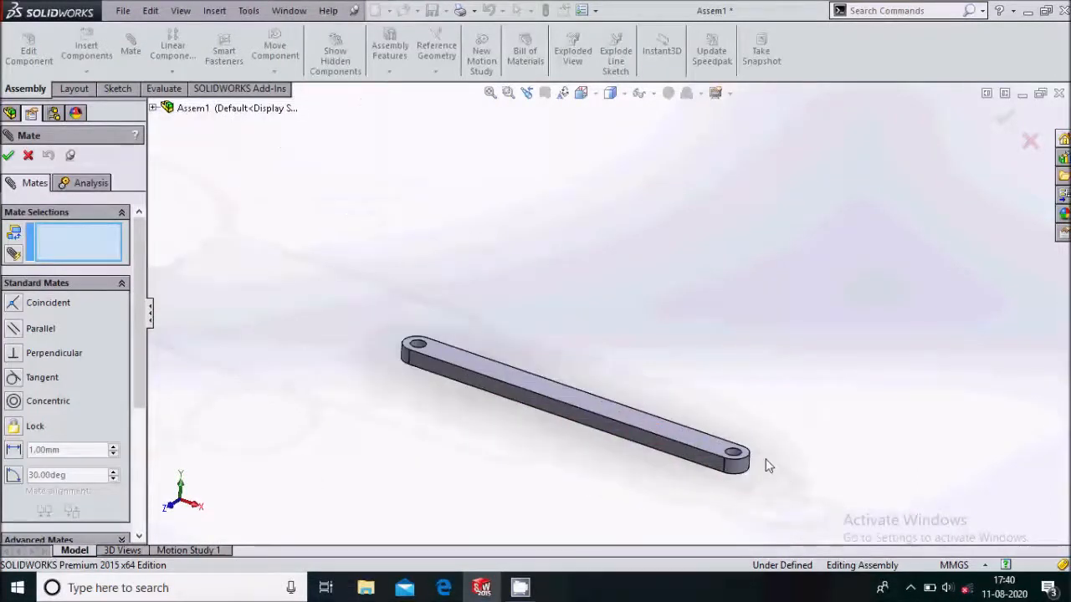
pyautogui.click(718, 435)
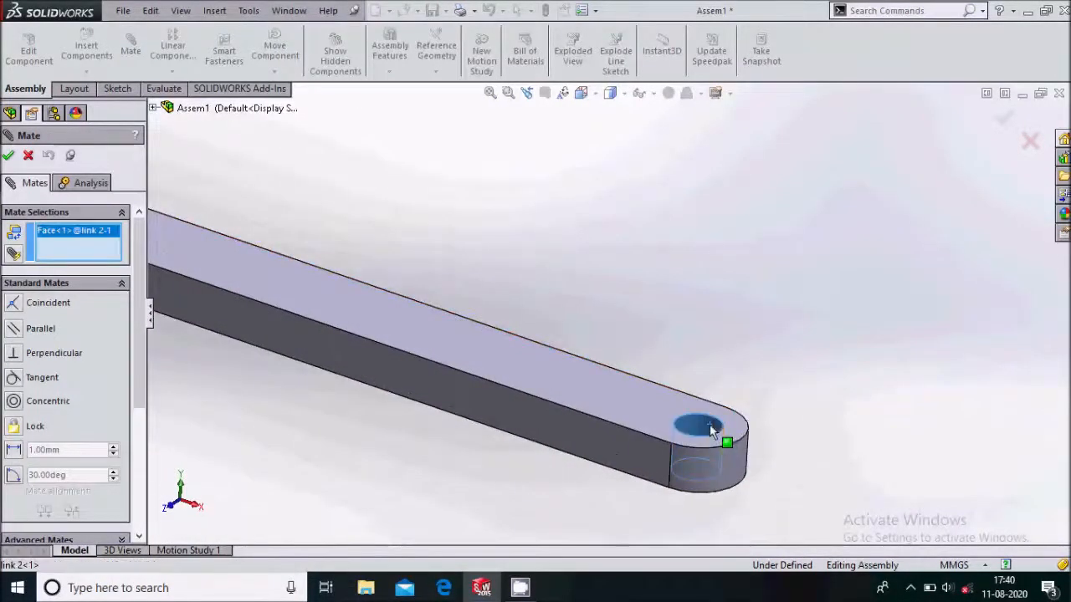
pyautogui.scroll(10, 744, 452)
pyautogui.scroll(3, 731, 438)
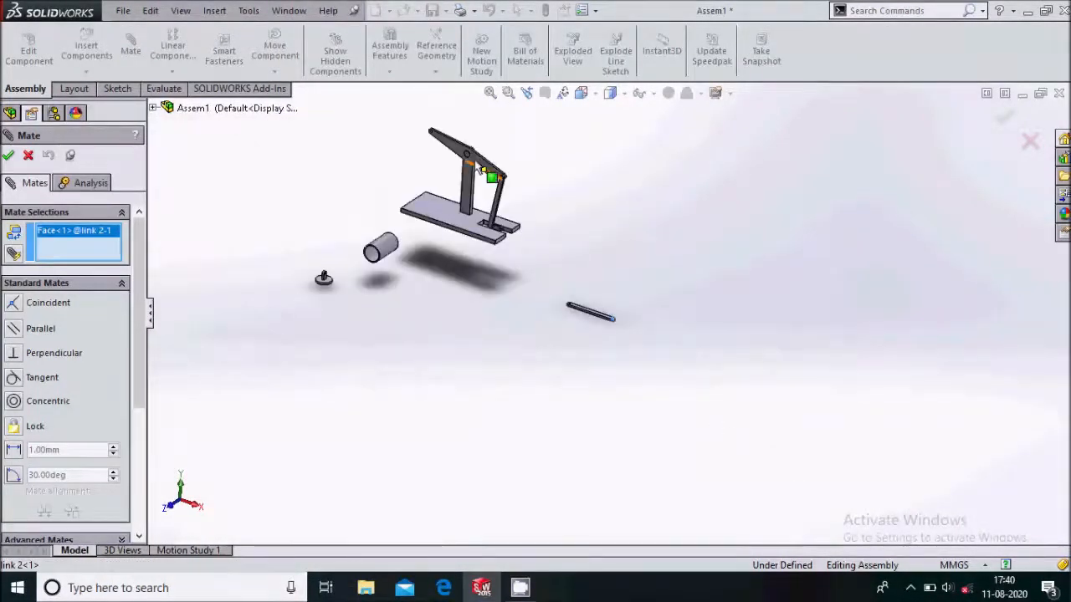
pyautogui.scroll(-10, 433, 138)
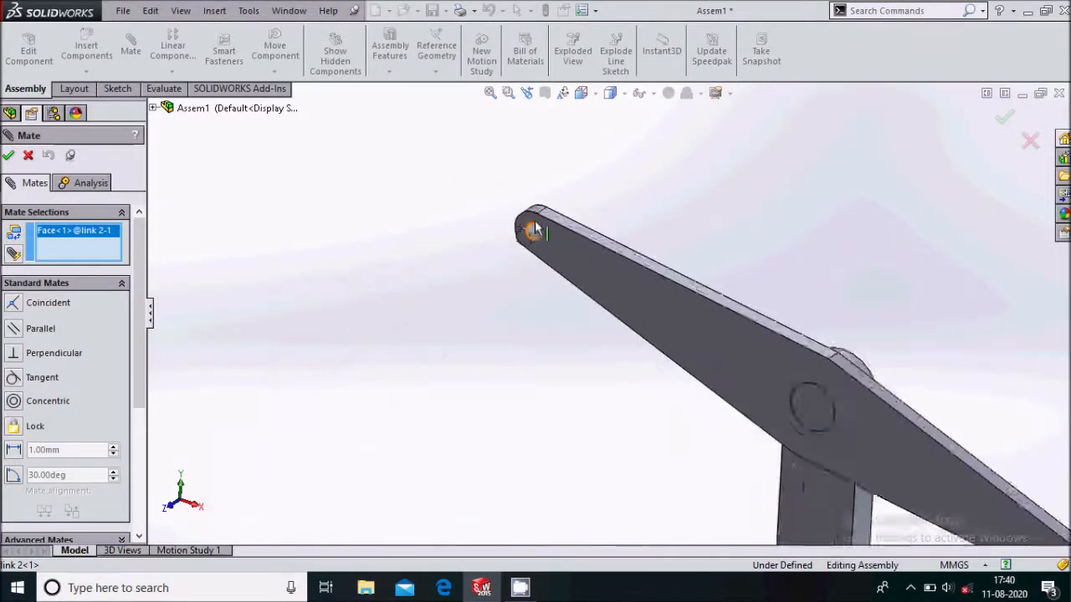
pyautogui.click(535, 242)
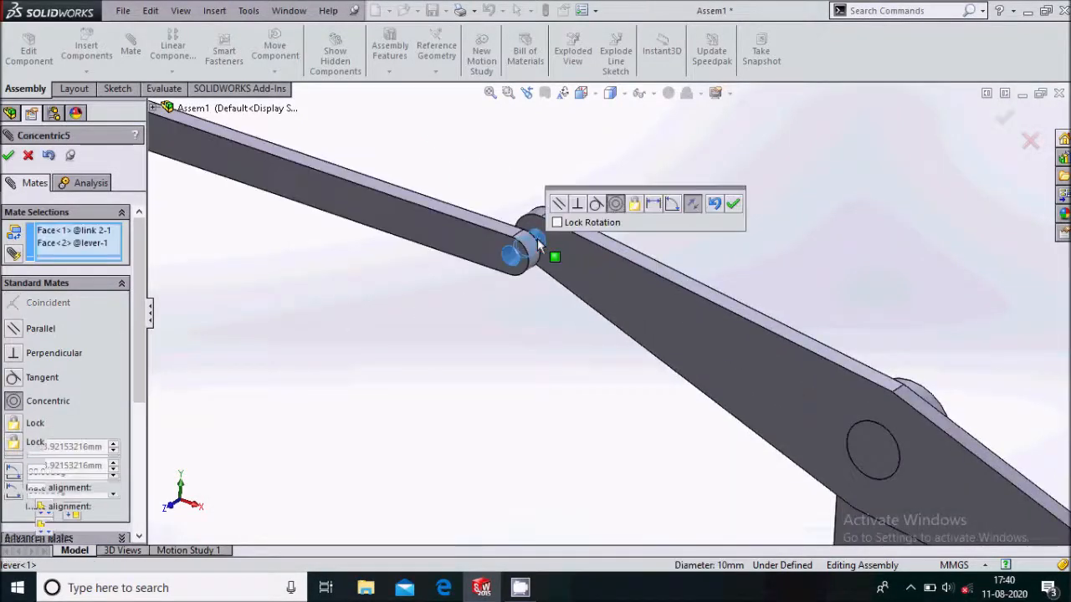
pyautogui.scroll(3, 585, 260)
pyautogui.scroll(2, 584, 264)
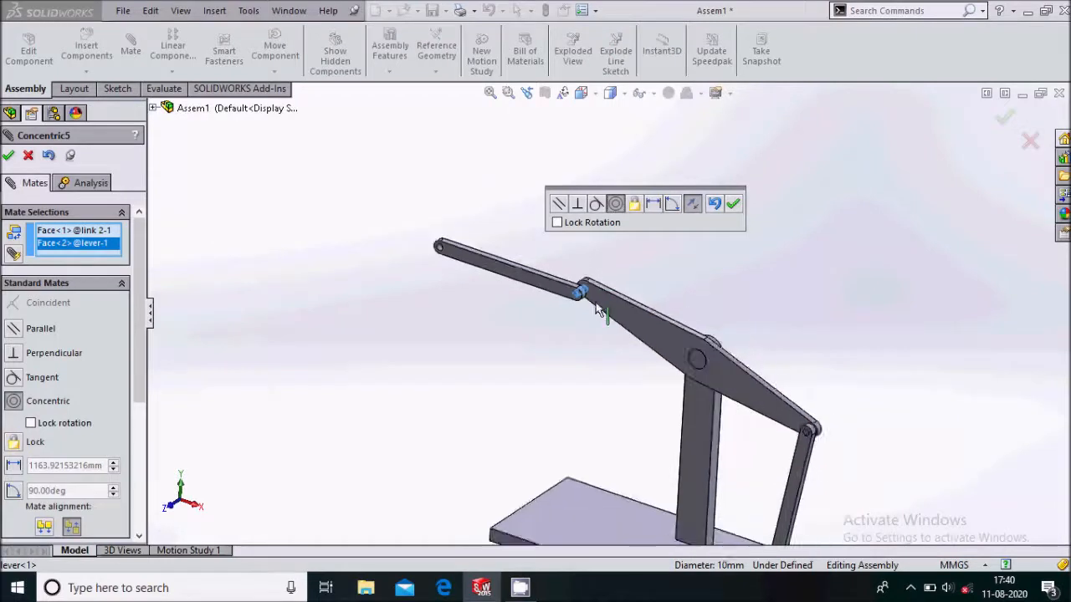
pyautogui.click(734, 205)
# Mate the lever's pin-side flat face coincident with the adjacent flat face of link 2
pyautogui.click(645, 340)
pyautogui.moveTo(645, 340); pyautogui.dragTo(619, 268, button='middle')
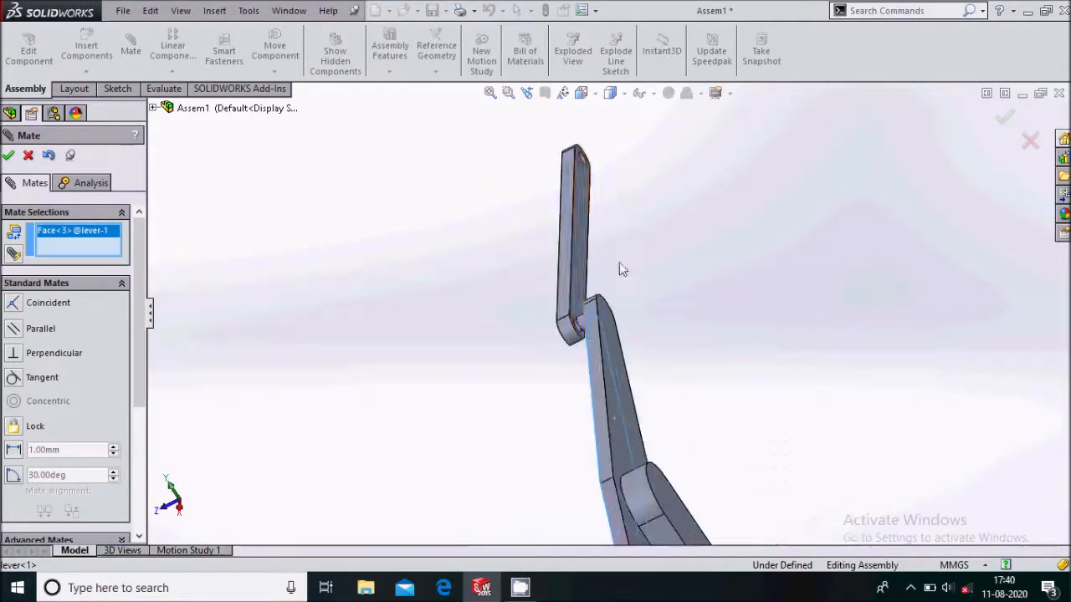
pyautogui.click(578, 268)
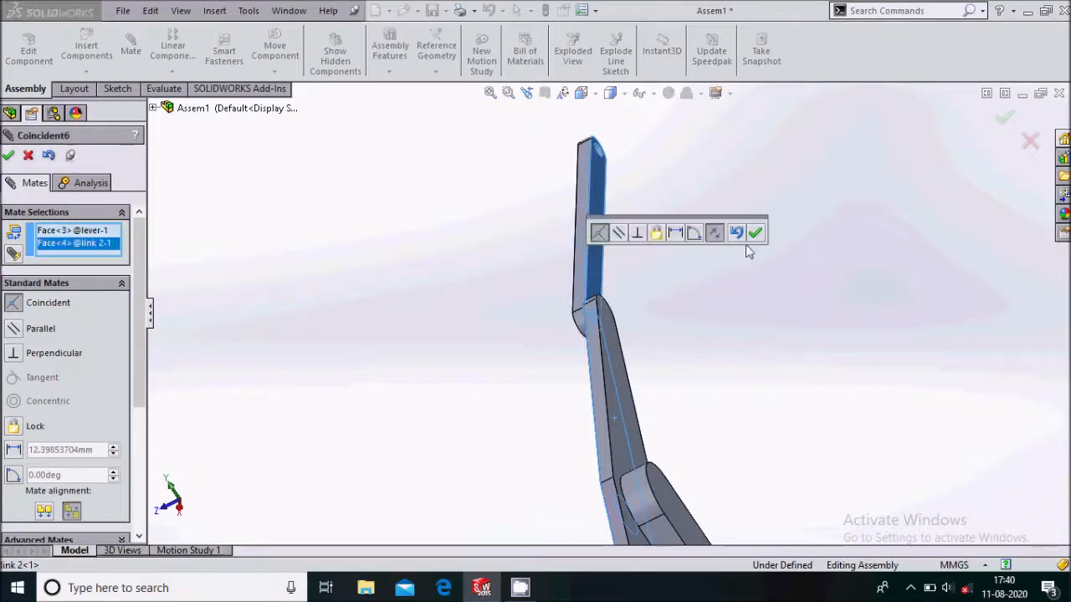
pyautogui.click(754, 237)
pyautogui.scroll(8, 628, 261)
pyautogui.moveTo(677, 382); pyautogui.dragTo(759, 343, button='middle')
pyautogui.scroll(-6, 578, 417)
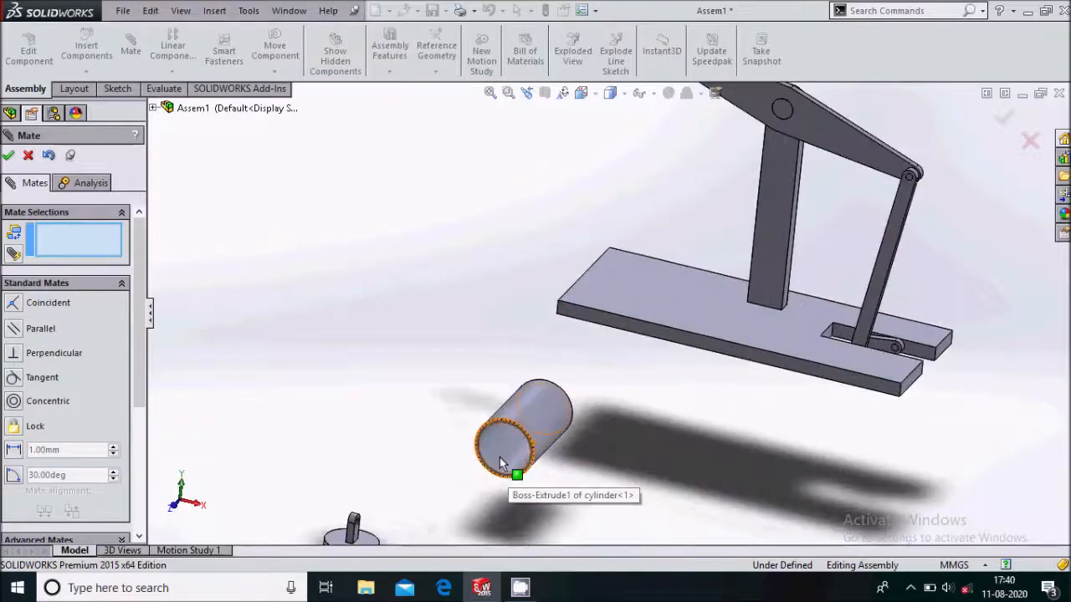
pyautogui.click(500, 455)
pyautogui.click(630, 301)
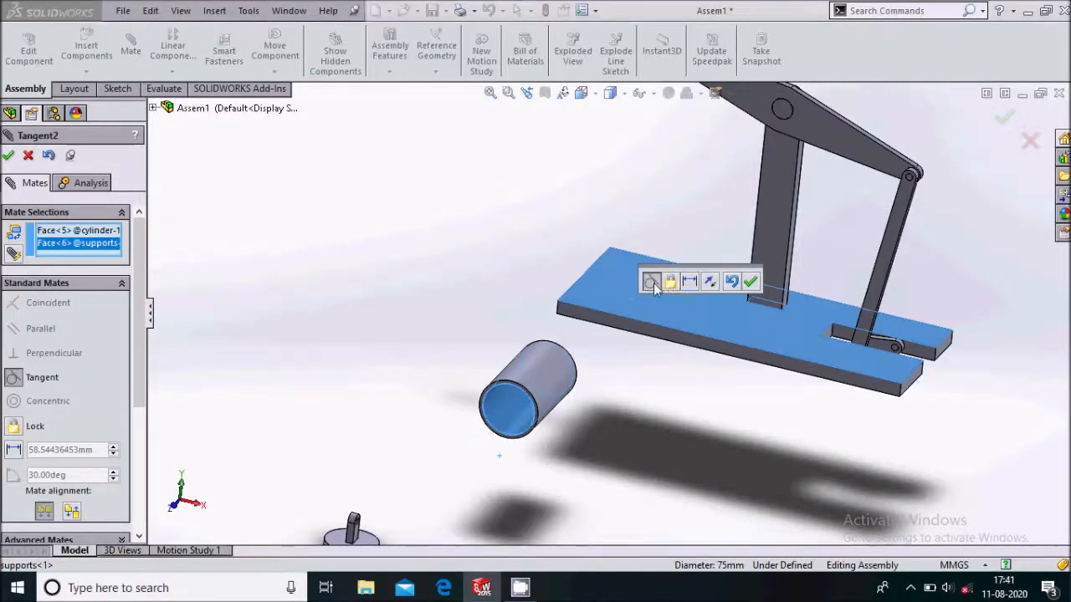
pyautogui.click(27, 157)
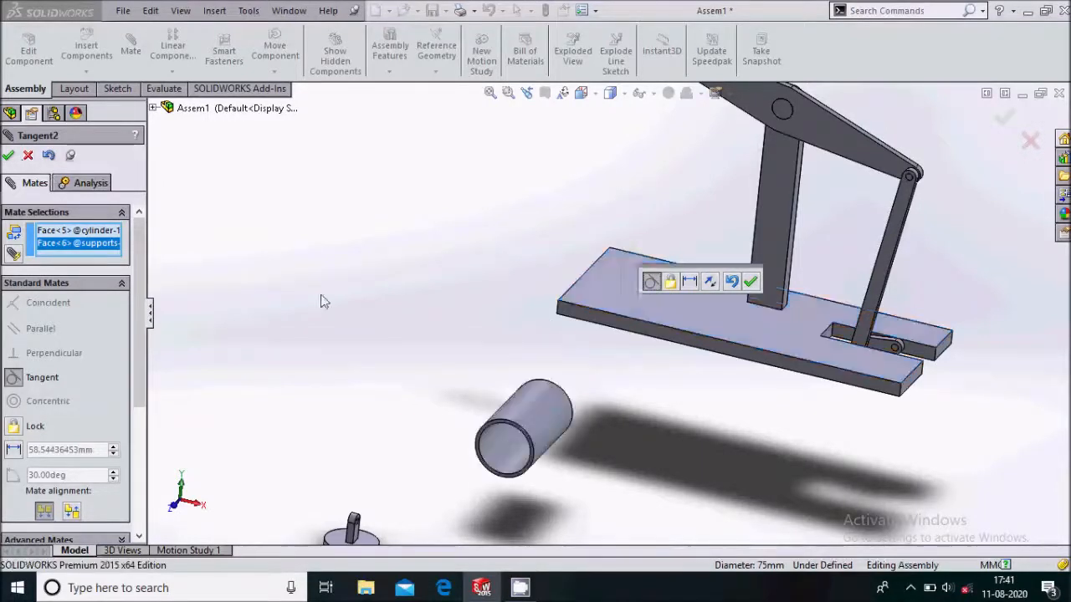
# Add a concentric mate between the hole in the piston's upright lug and the hole in link 2's free end
pyautogui.scroll(5, 452, 357)
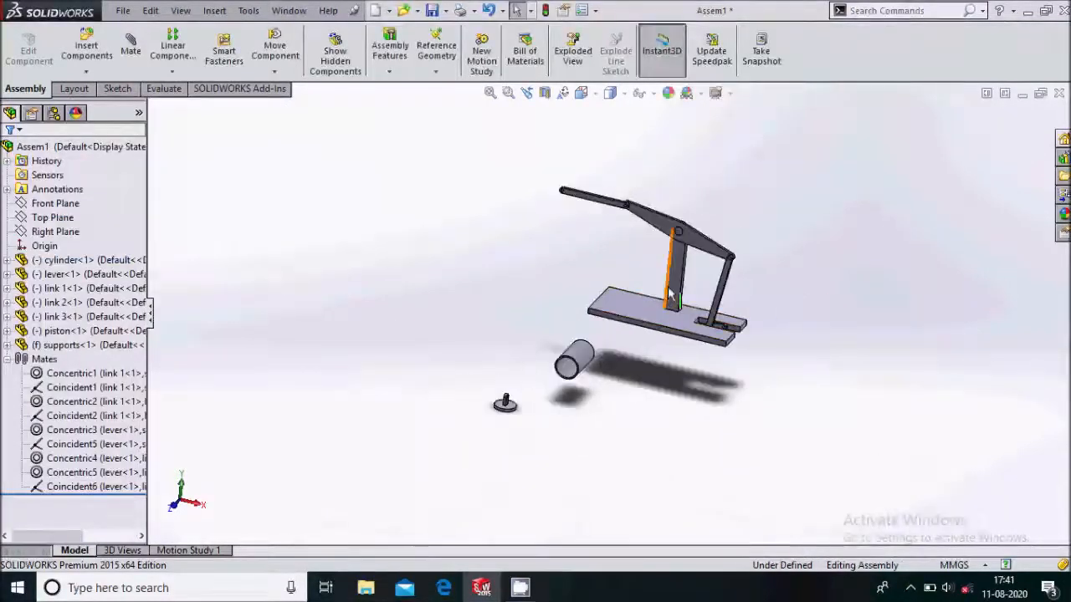
pyautogui.scroll(-3, 665, 291)
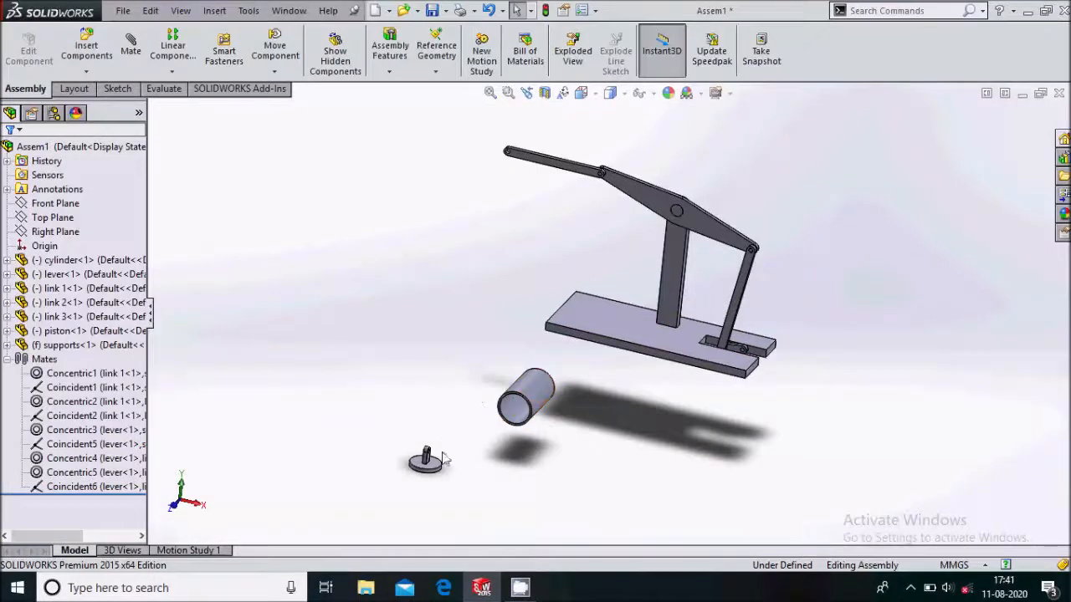
pyautogui.scroll(-3, 435, 465)
pyautogui.click(129, 52)
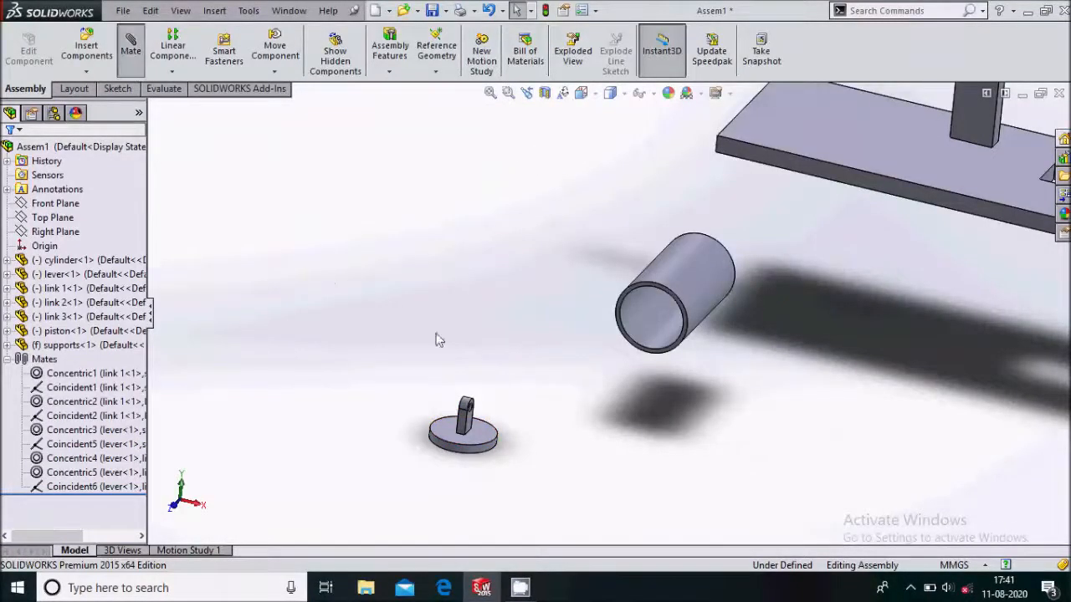
pyautogui.scroll(-5, 512, 413)
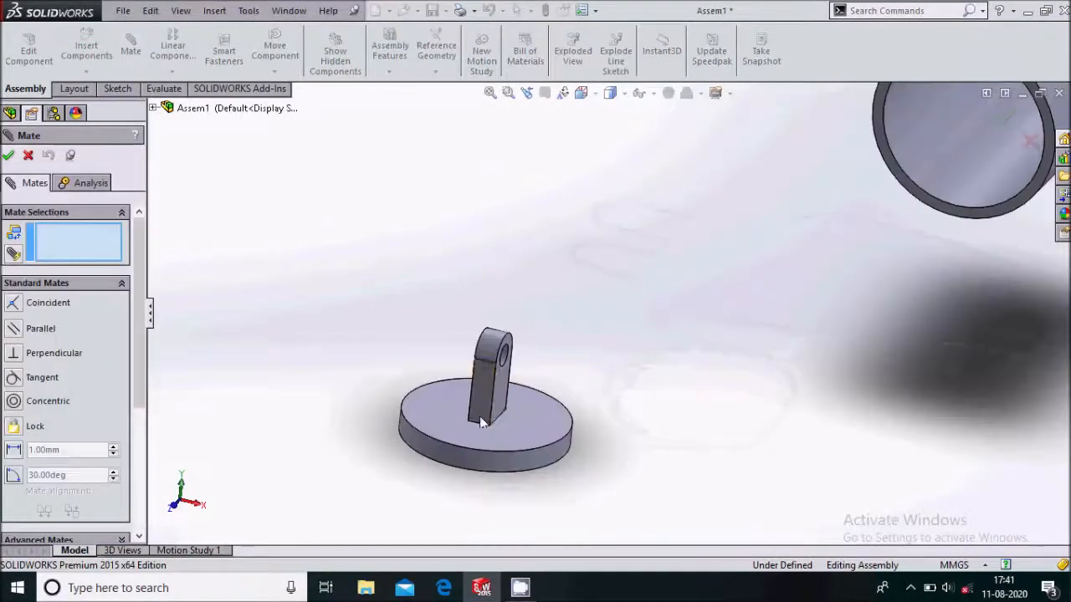
pyautogui.click(560, 329)
pyautogui.scroll(5, 511, 386)
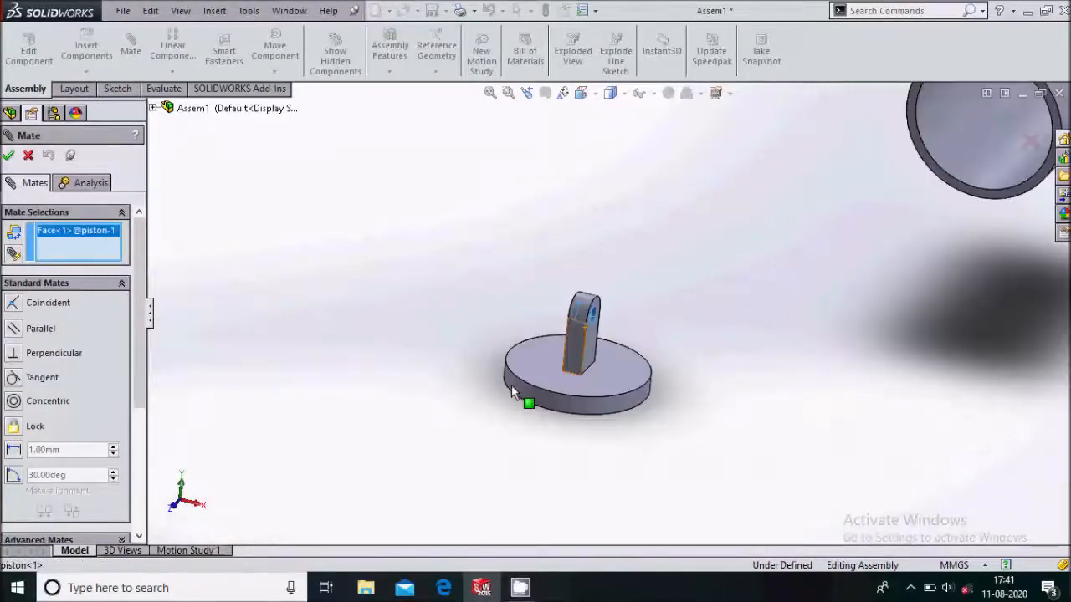
pyautogui.scroll(-5, 640, 210)
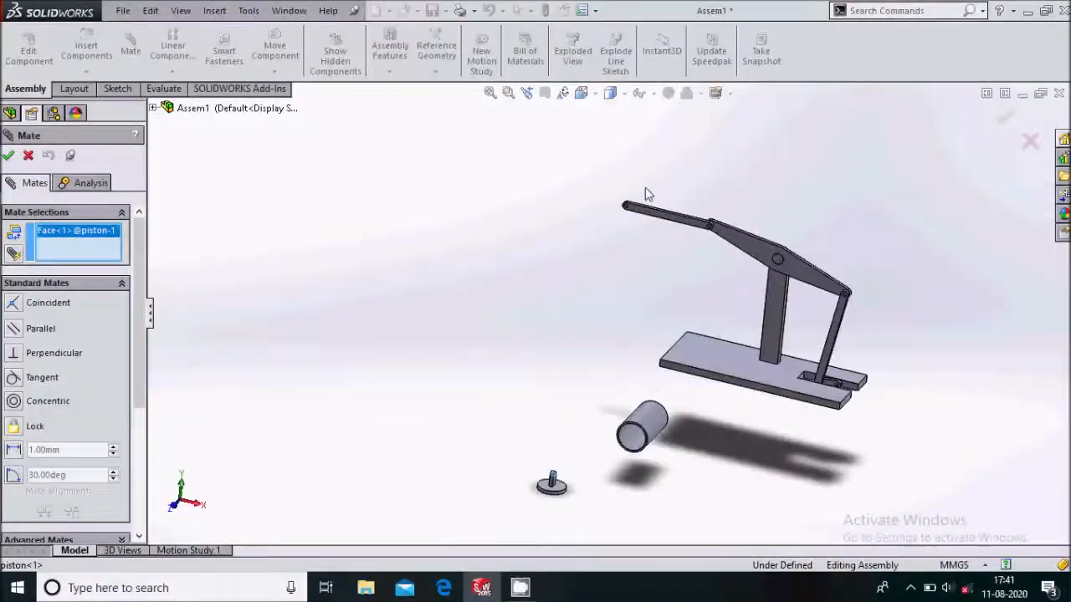
pyautogui.scroll(-5, 612, 259)
pyautogui.click(602, 266)
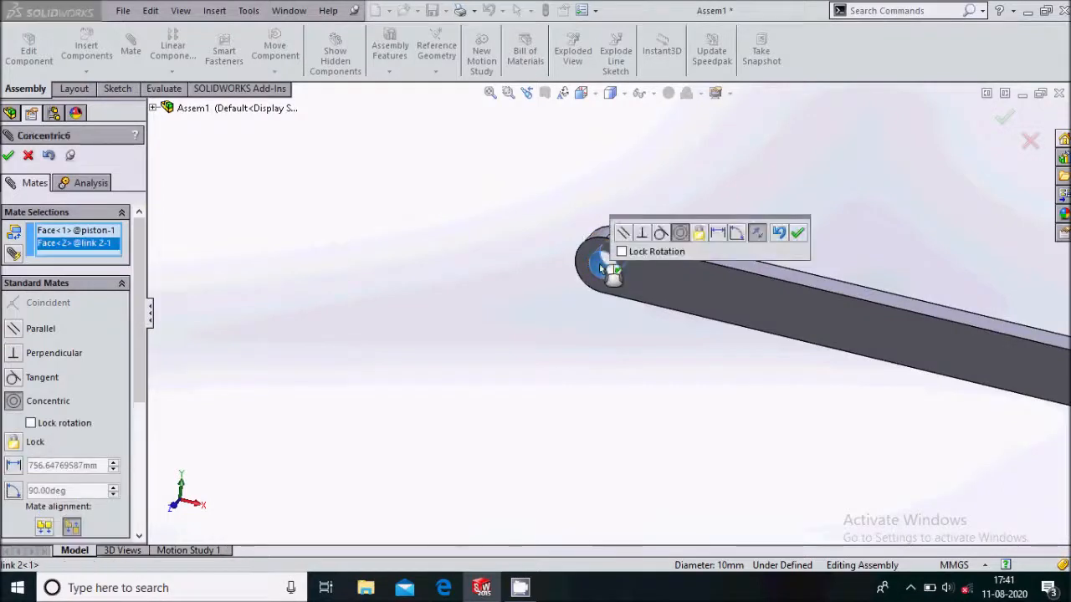
pyautogui.scroll(6, 521, 246)
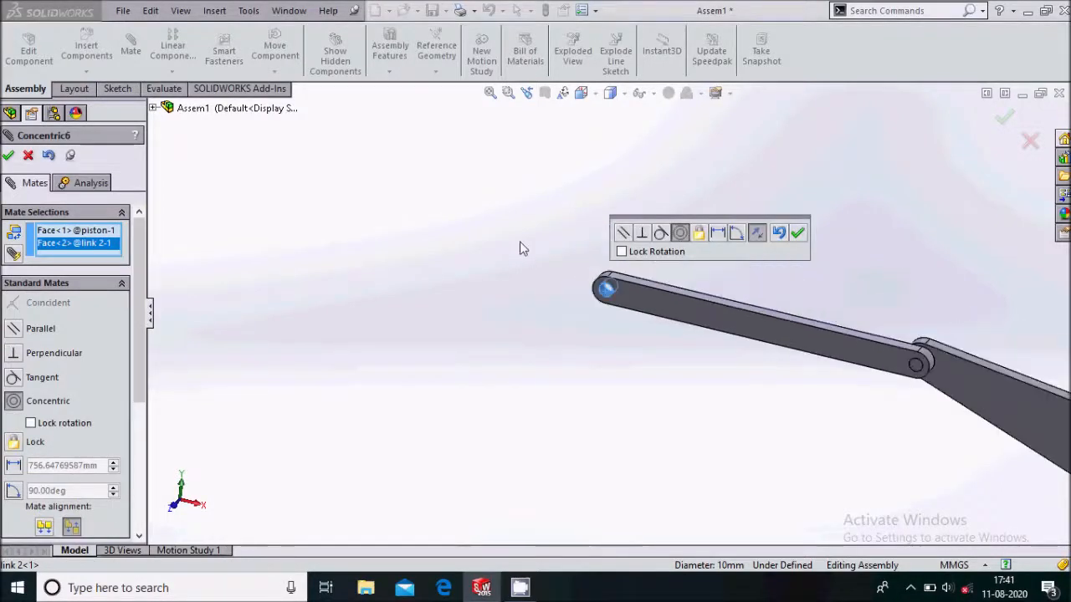
pyautogui.click(797, 235)
# Swing link 2 downward about its lever pin so that it hangs beside the upright column
pyautogui.scroll(-3, 622, 370)
pyautogui.scroll(-3, 629, 304)
pyautogui.moveTo(631, 274); pyautogui.dragTo(721, 361)
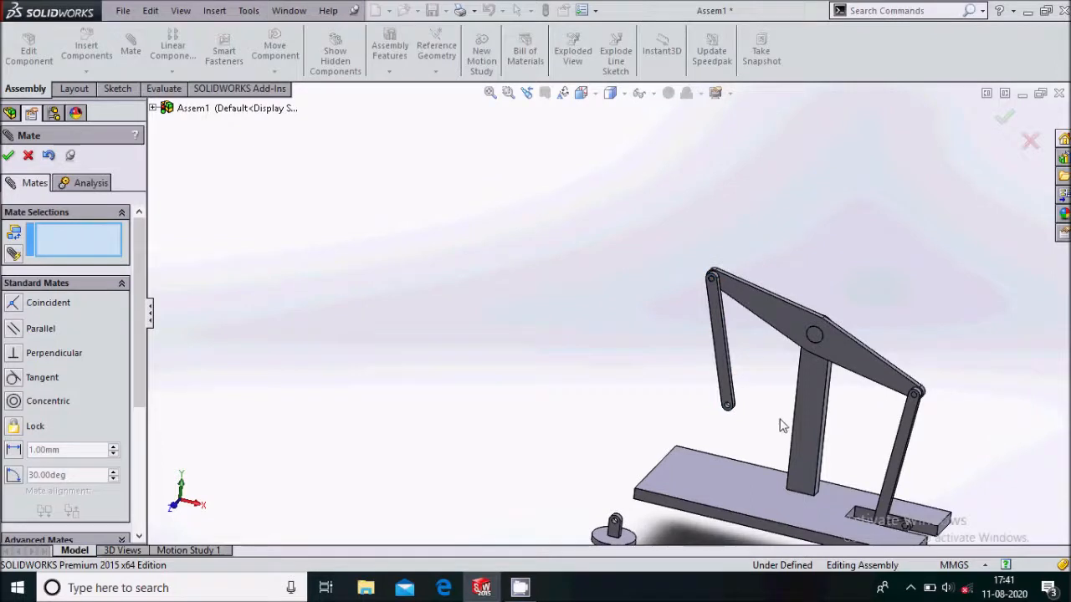
# Mate the flat side face of the piston's lug coincident with the adjacent flat face of link 2
pyautogui.moveTo(711, 456); pyautogui.dragTo(714, 399, button='middle')
pyautogui.scroll(-3, 670, 432)
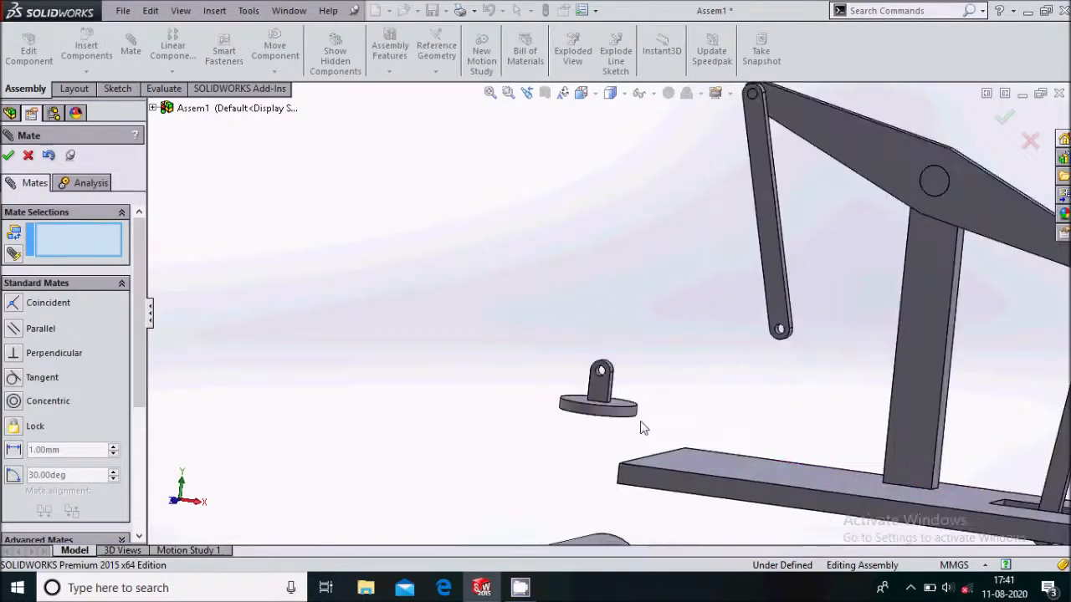
pyautogui.scroll(-2, 610, 394)
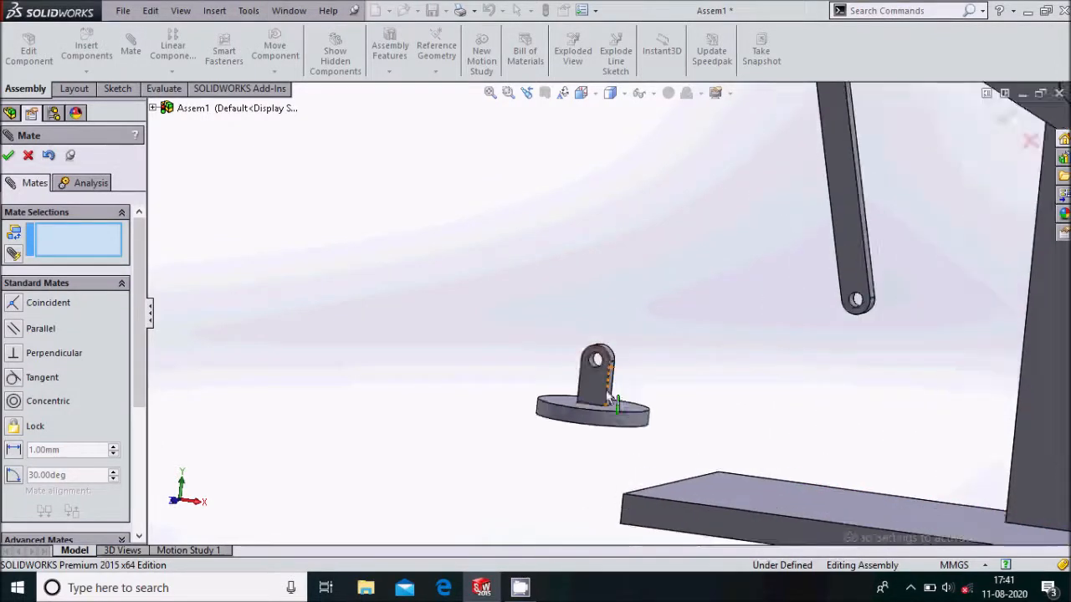
pyautogui.click(594, 390)
pyautogui.scroll(3, 748, 327)
pyautogui.moveTo(750, 332); pyautogui.dragTo(761, 306, button='middle')
pyautogui.scroll(-3, 739, 299)
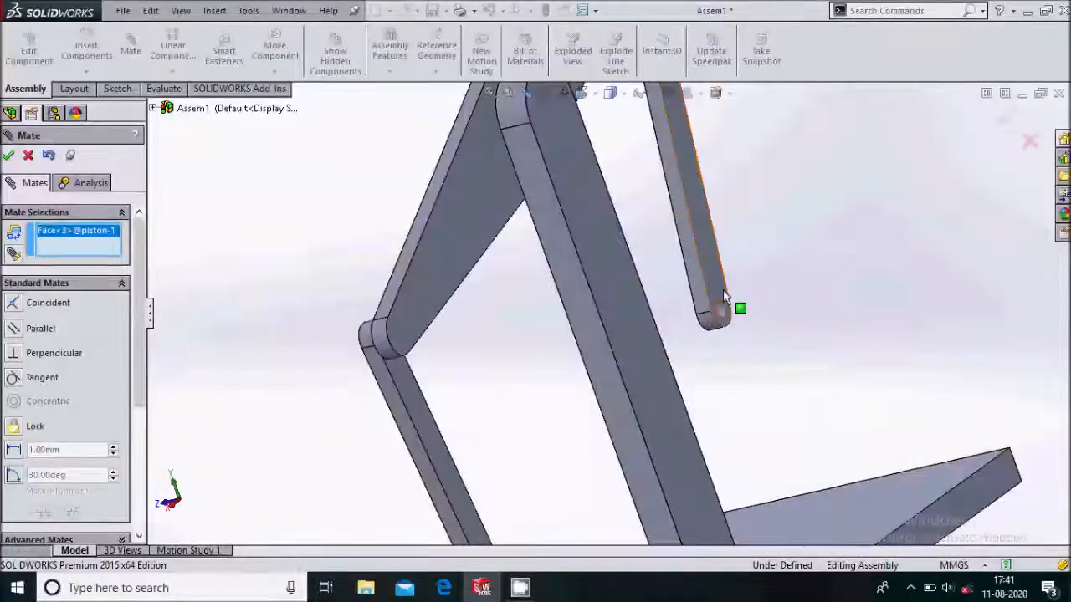
pyautogui.click(722, 291)
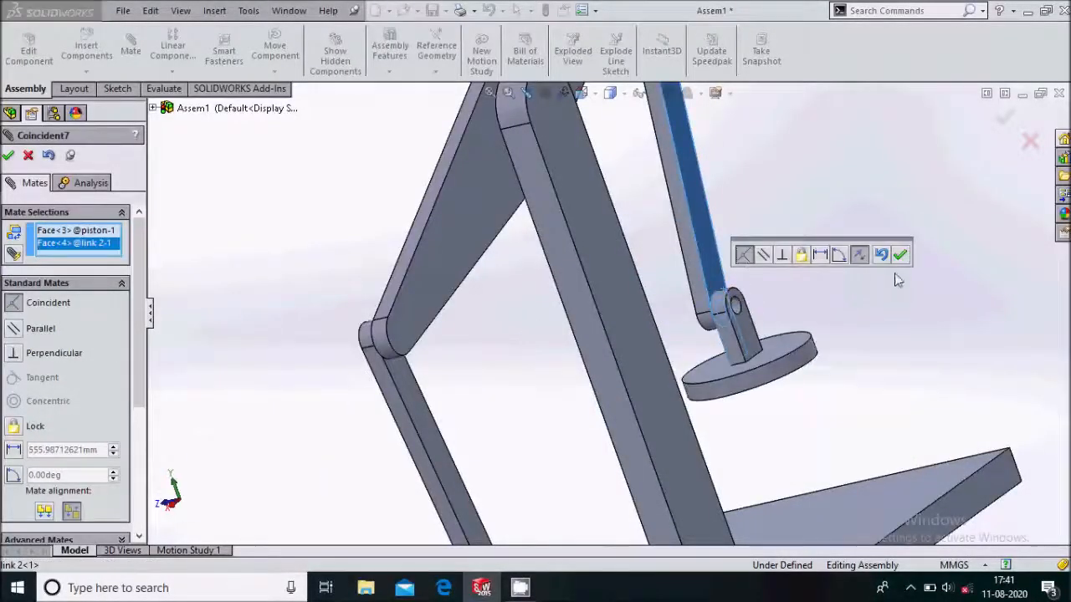
pyautogui.click(900, 255)
# Add a concentric mate between the cylinder's inner face and the round outer face of the piston disc
pyautogui.scroll(5, 748, 322)
pyautogui.moveTo(748, 321); pyautogui.dragTo(719, 345, button='middle')
pyautogui.scroll(-4, 474, 437)
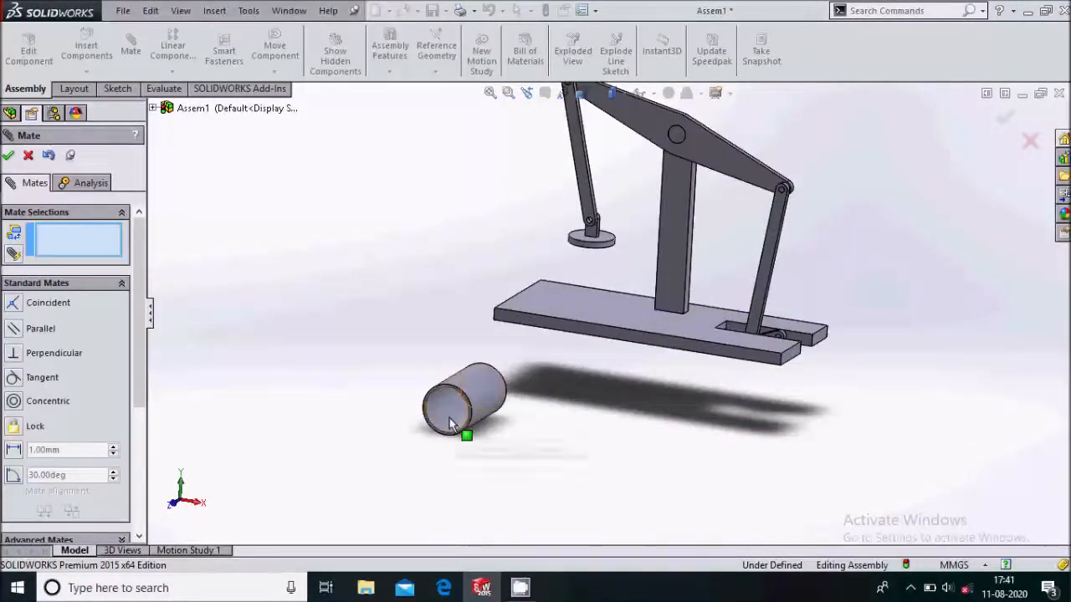
pyautogui.click(465, 409)
pyautogui.scroll(-3, 604, 248)
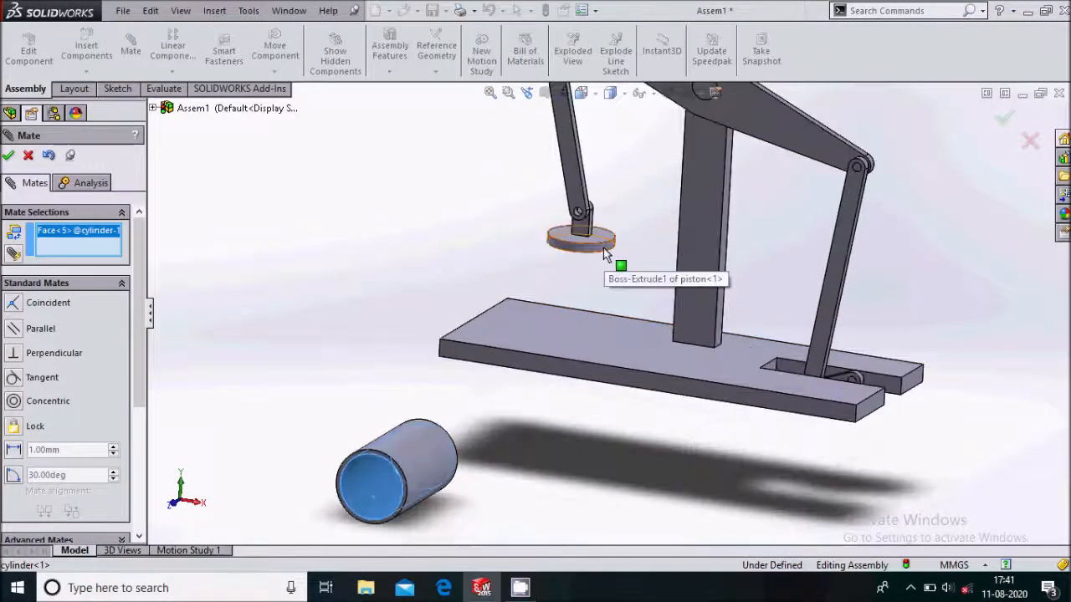
pyautogui.click(605, 251)
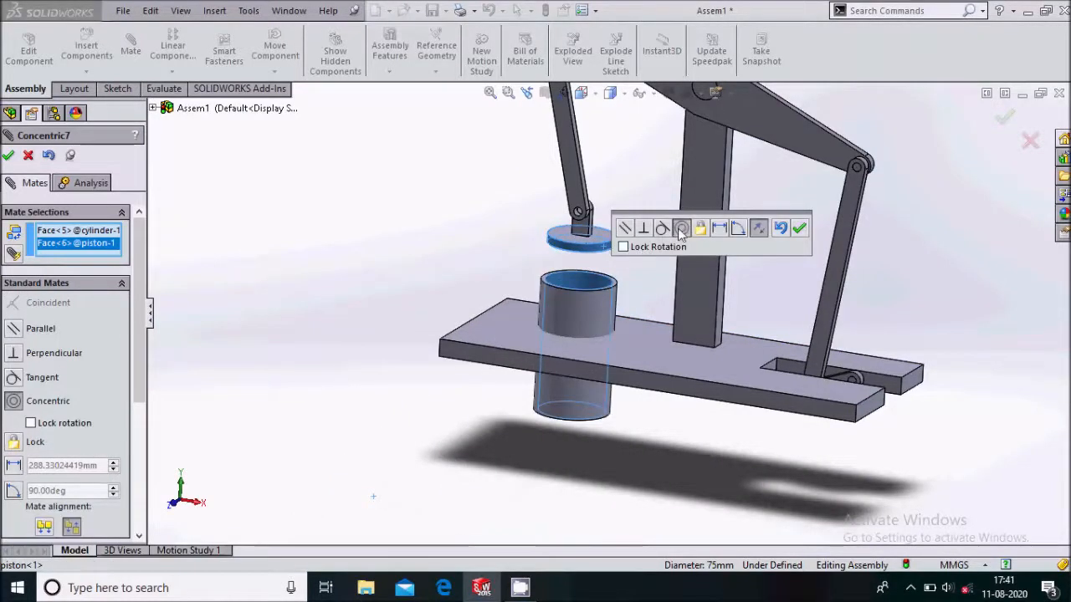
pyautogui.click(799, 228)
# Raise the cylinder along its axis and mate its bottom end face coincident with the top face of the supports' base plate
pyautogui.moveTo(595, 317); pyautogui.dragTo(614, 179)
pyautogui.click(575, 341)
pyautogui.moveTo(586, 333); pyautogui.dragTo(604, 276, button='middle')
pyautogui.scroll(-5, 592, 312)
pyautogui.scroll(-4, 592, 312)
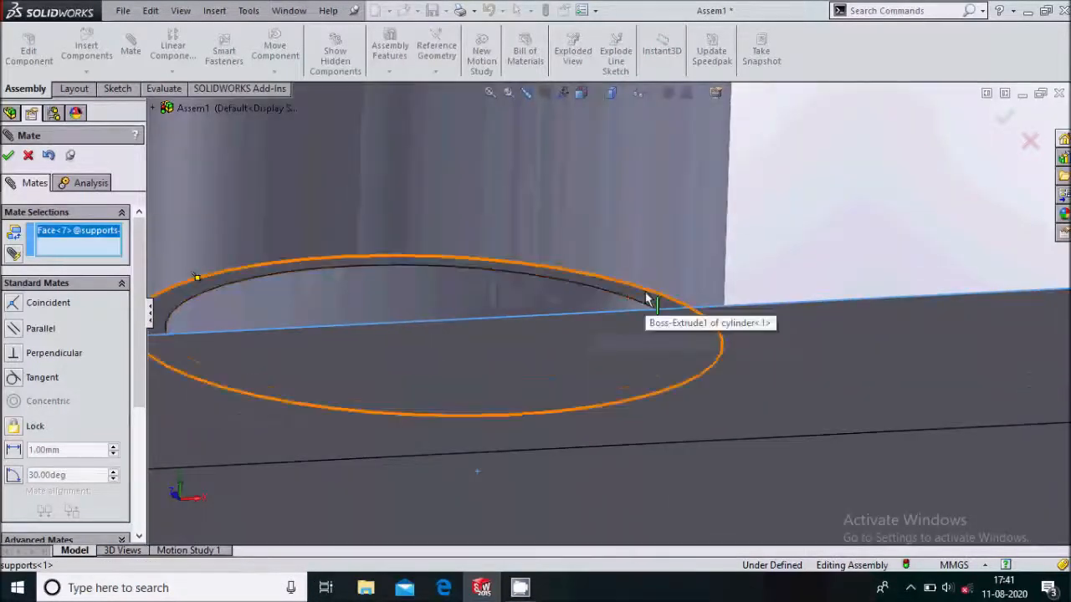
pyautogui.click(645, 294)
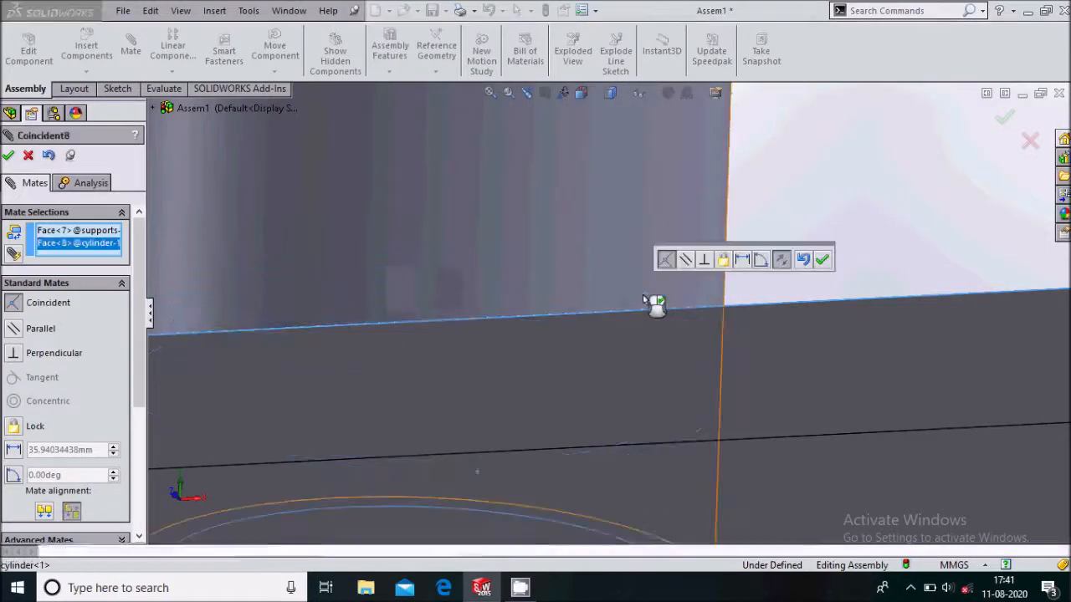
pyautogui.click(821, 260)
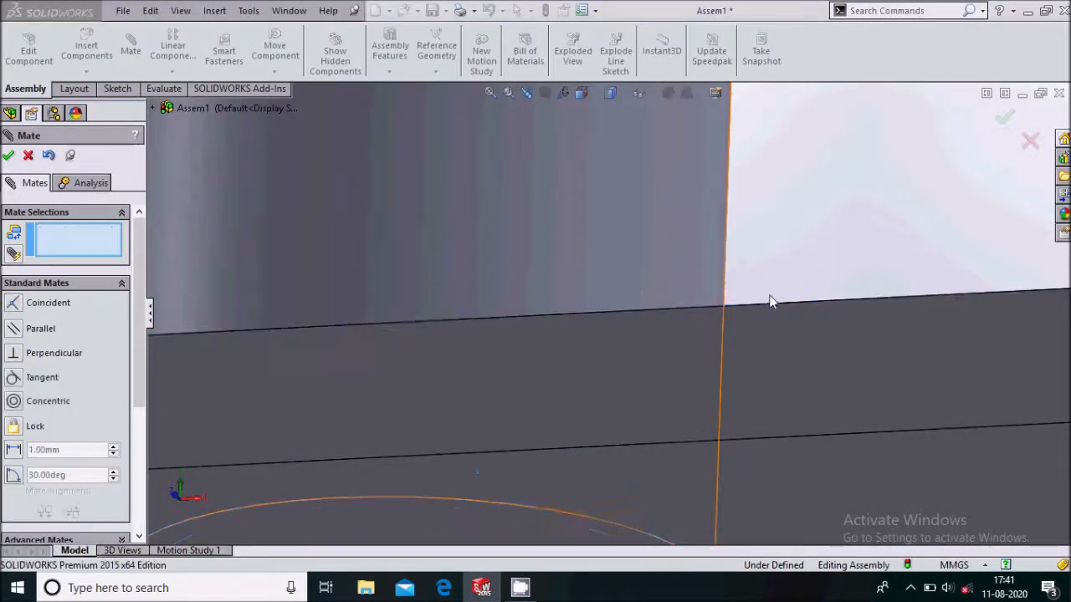
# Turn on the display of temporary axes so the cylinder's centre axis can be selected
pyautogui.scroll(10, 753, 335)
pyautogui.moveTo(666, 272); pyautogui.dragTo(681, 371, button='middle')
pyautogui.scroll(-2, 683, 288)
pyautogui.scroll(-1, 662, 297)
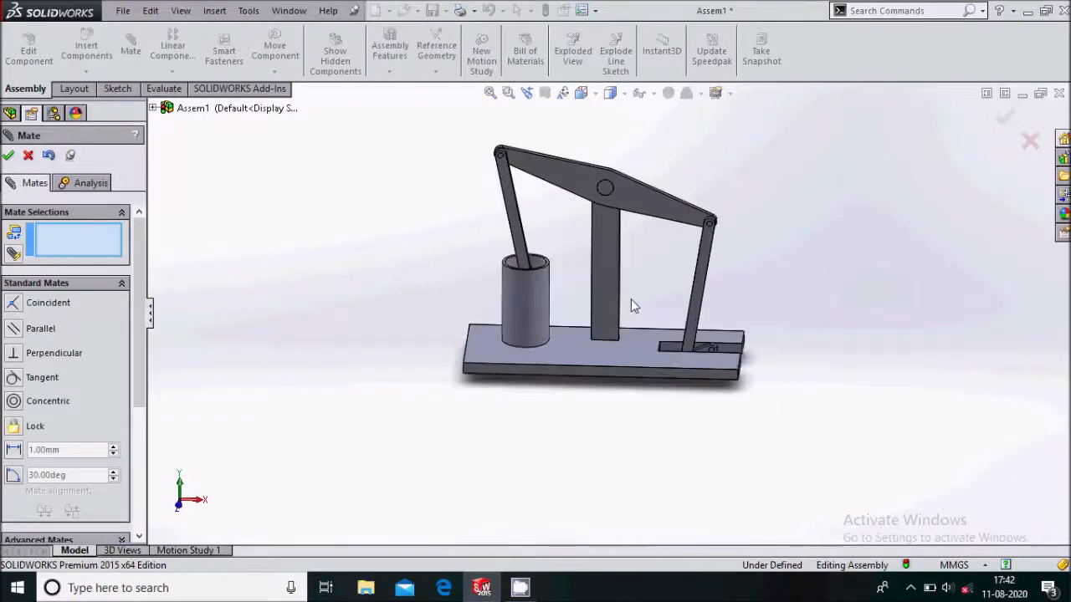
pyautogui.scroll(-1, 525, 301)
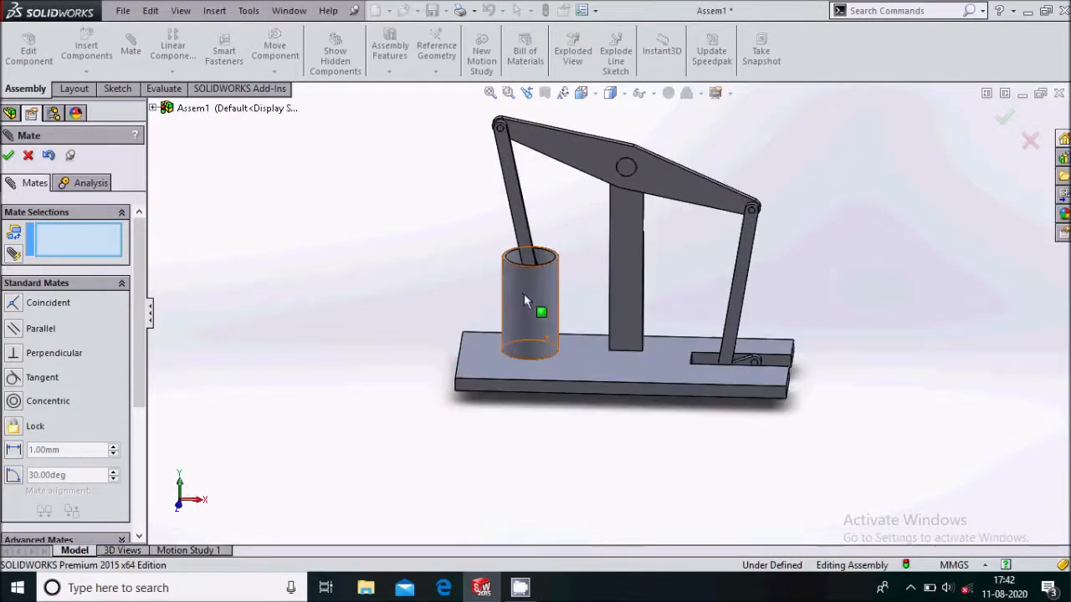
pyautogui.click(652, 93)
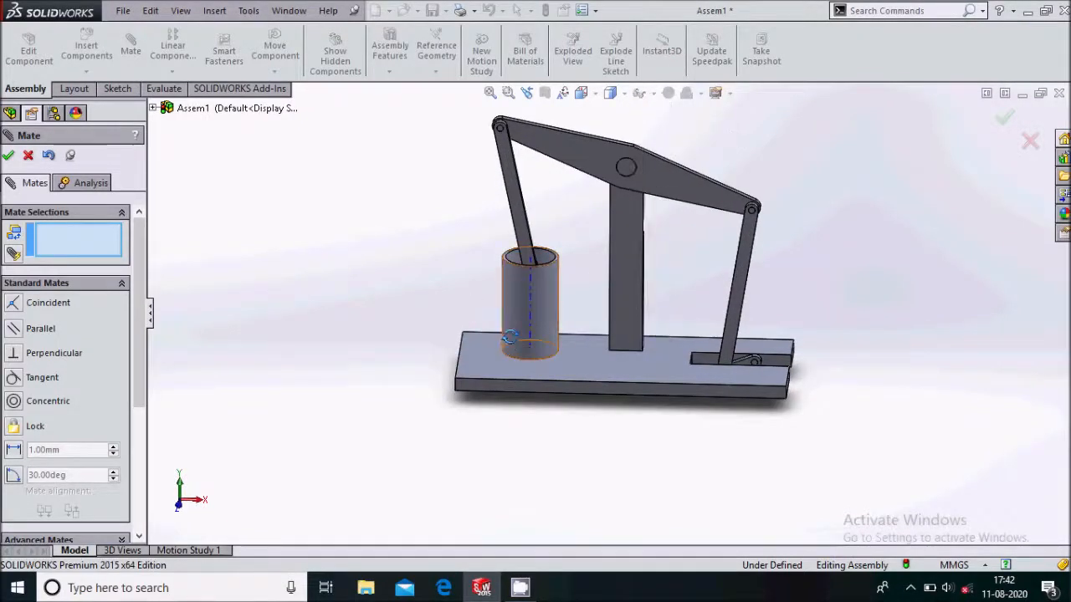
# Add a 70 mm distance mate between the base plate's end face nearest the cylinder and the cylinder's axis
pyautogui.scroll(-3, 466, 380)
pyautogui.click(474, 366)
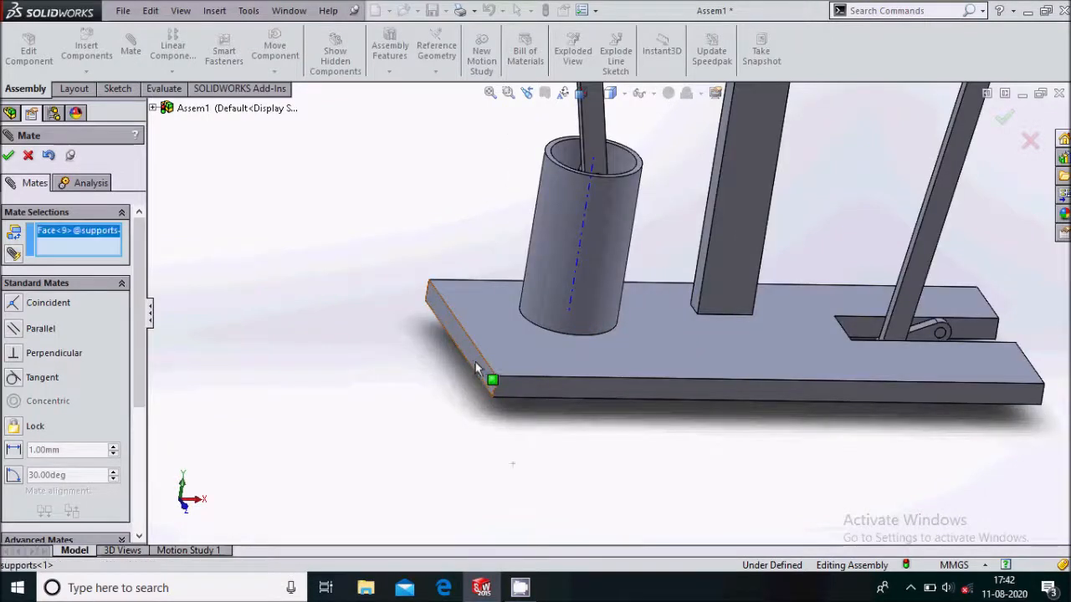
pyautogui.click(578, 268)
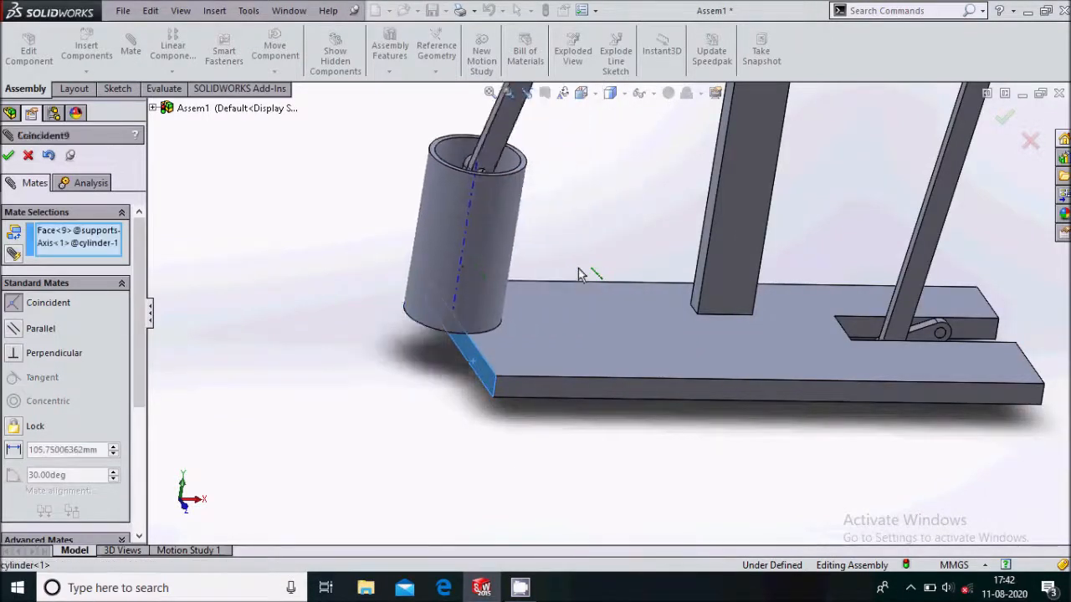
pyautogui.click(13, 452)
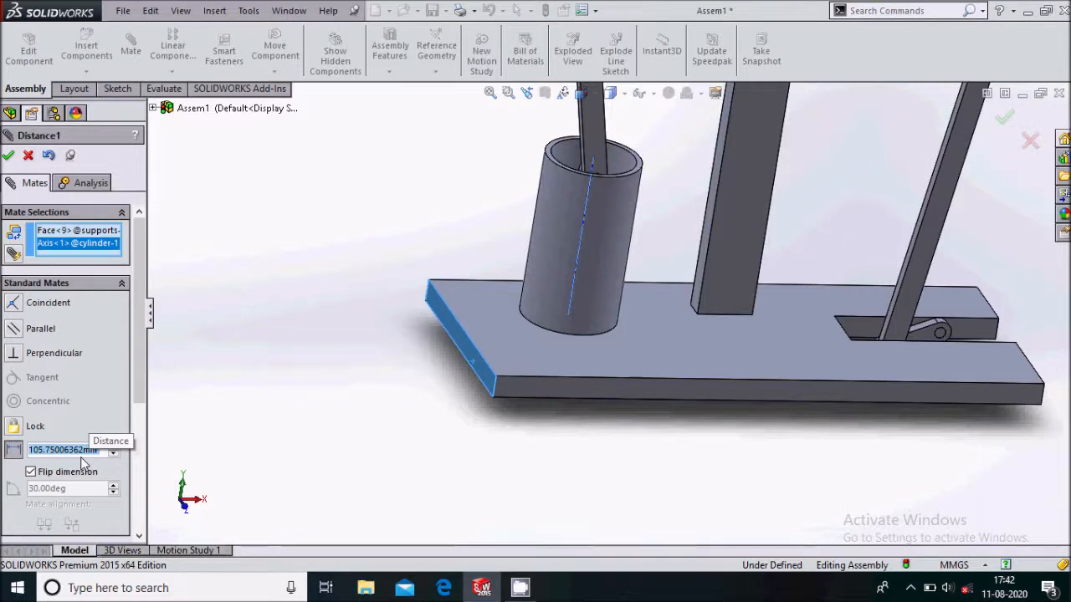
pyautogui.press('BackSpace')
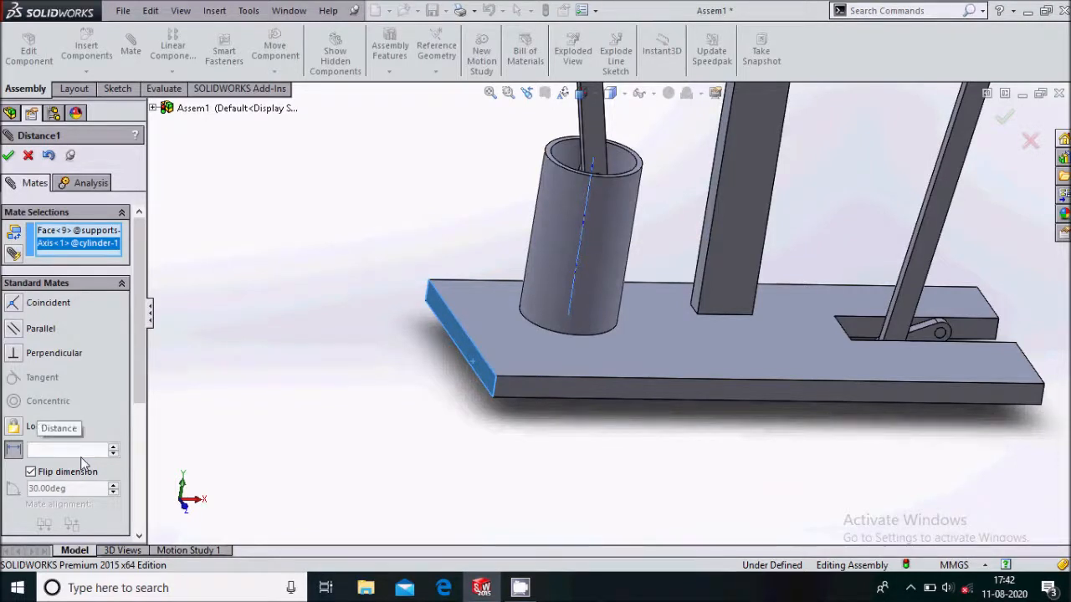
pyautogui.write('70')
pyautogui.press('Return')
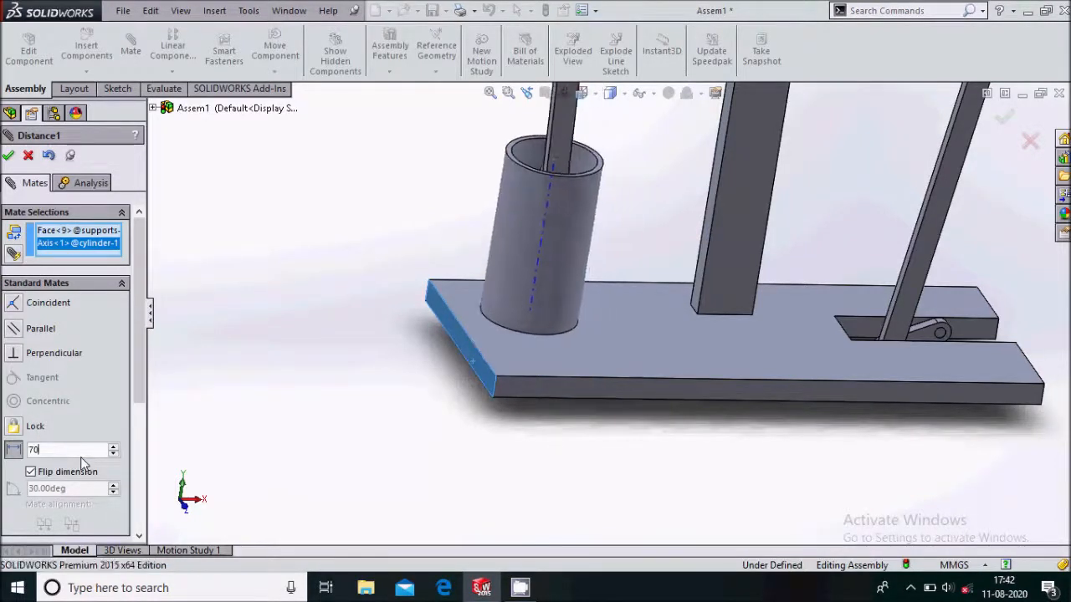
pyautogui.press('Return')
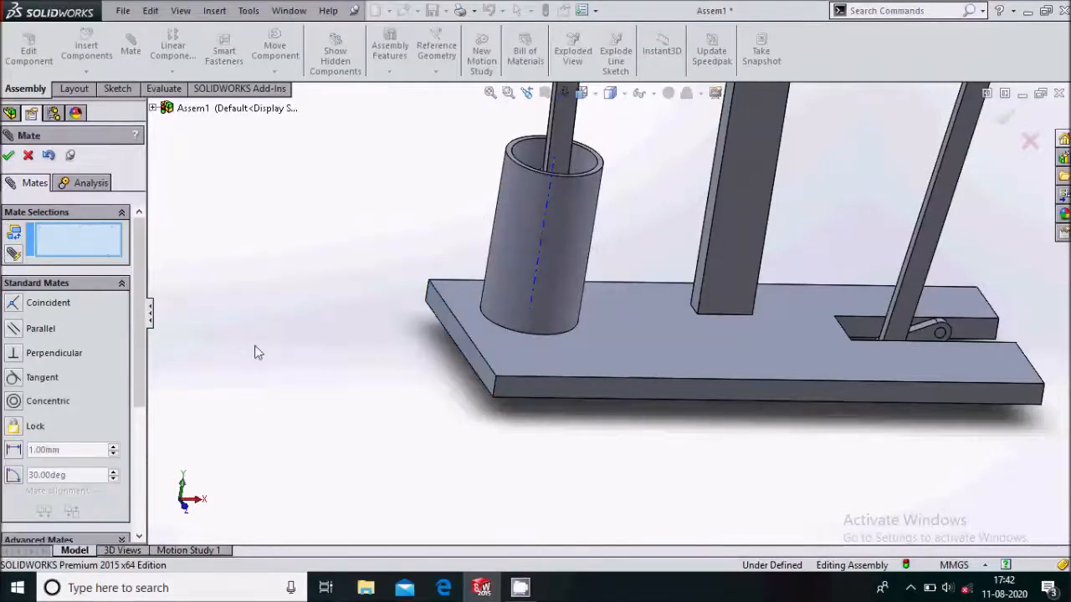
# Hide the temporary axes and close the Mate command
pyautogui.press('f')
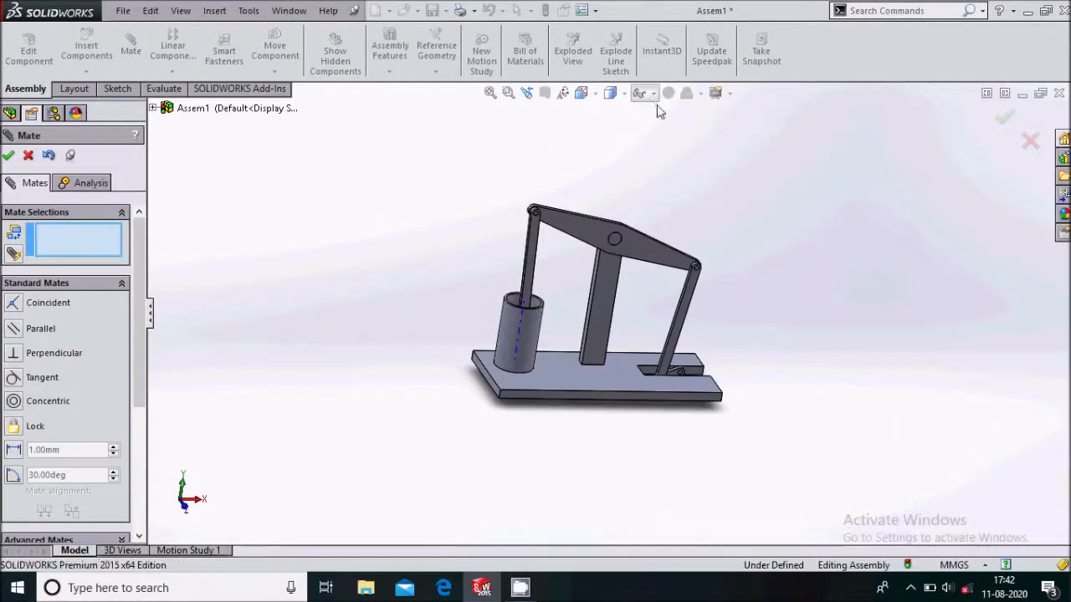
pyautogui.click(641, 93)
pyautogui.moveTo(705, 294); pyautogui.dragTo(662, 286, button='middle')
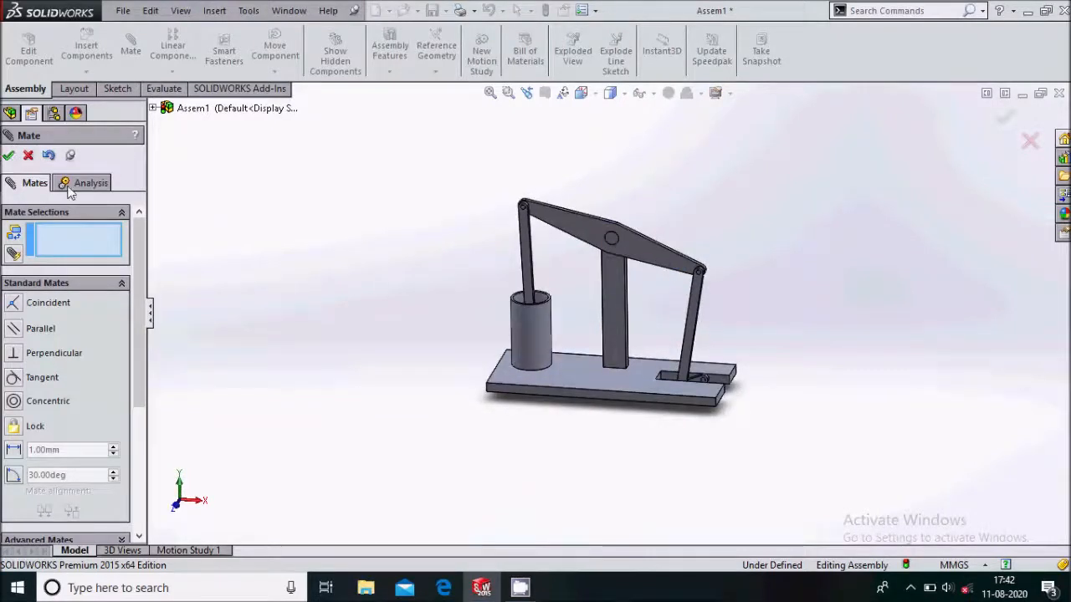
pyautogui.press('Escape')
pyautogui.scroll(-1, 655, 307)
pyautogui.moveTo(674, 288); pyautogui.dragTo(679, 286, button='middle')
pyautogui.moveTo(564, 269); pyautogui.dragTo(624, 286, button='middle')
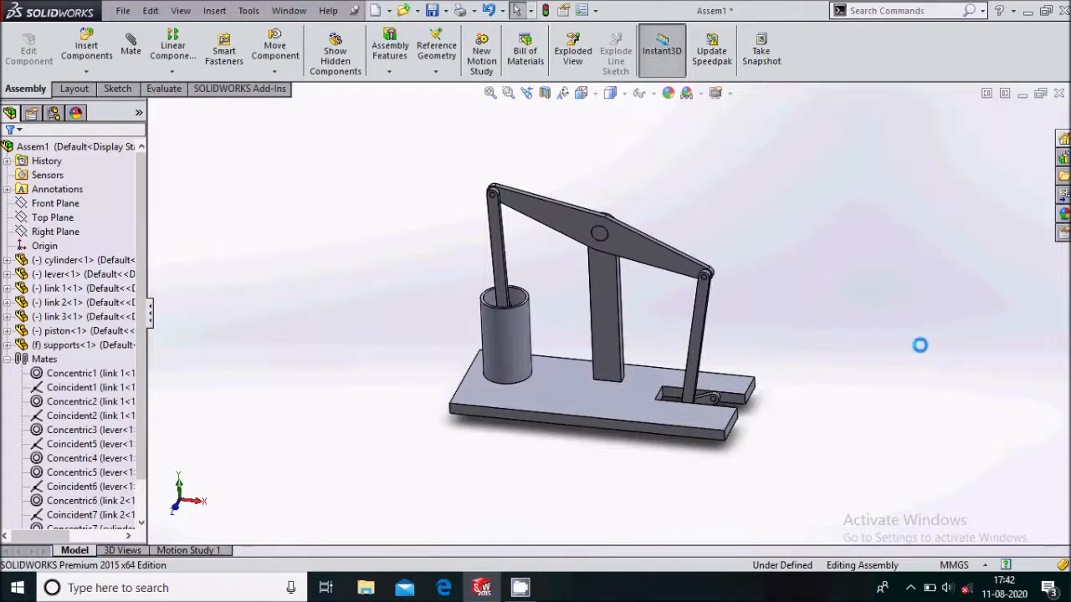
# Apply a wood appearance from the Organic category of the appearance library to the supports component
pyautogui.click(1062, 216)
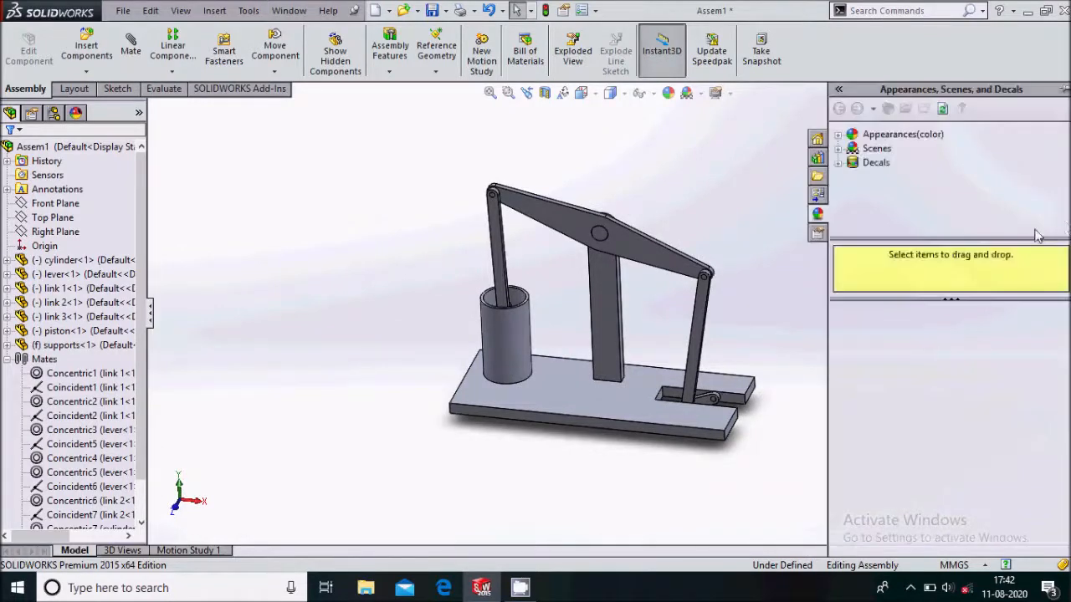
pyautogui.click(839, 135)
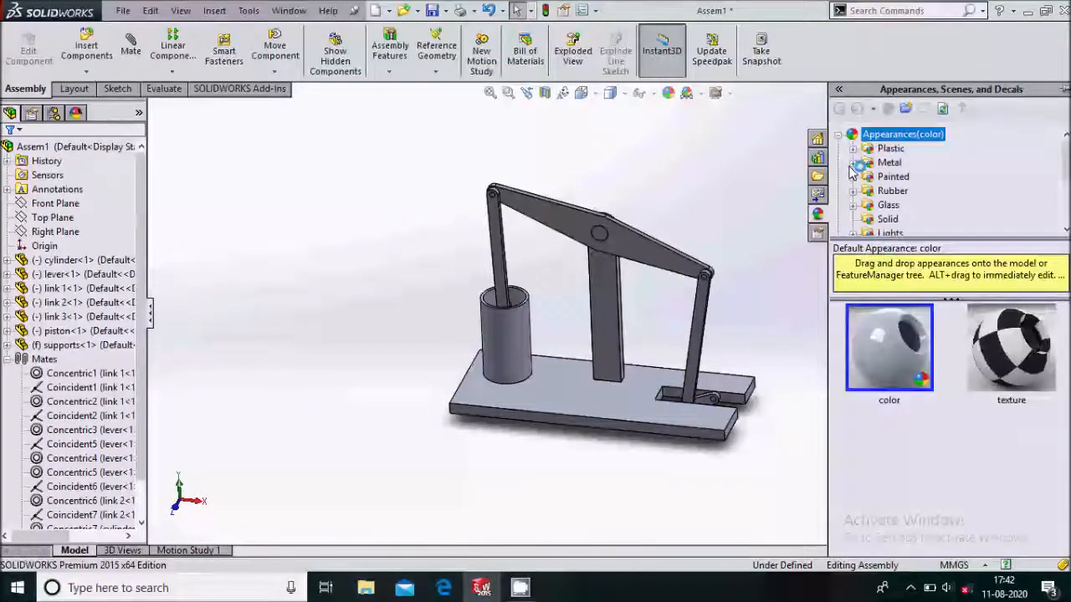
pyautogui.moveTo(1066, 172); pyautogui.dragTo(1066, 190)
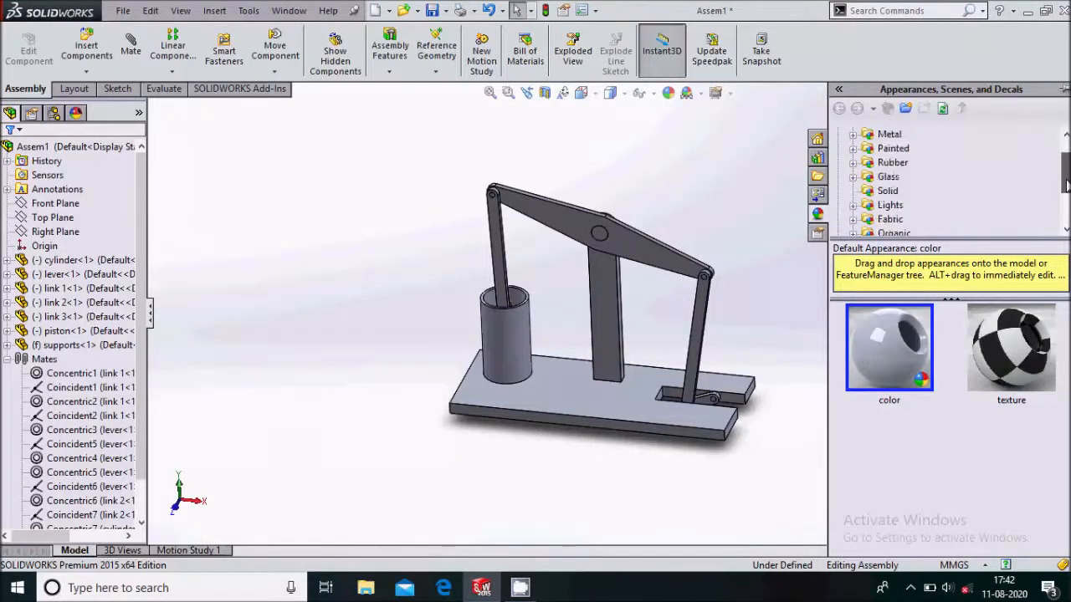
pyautogui.click(853, 220)
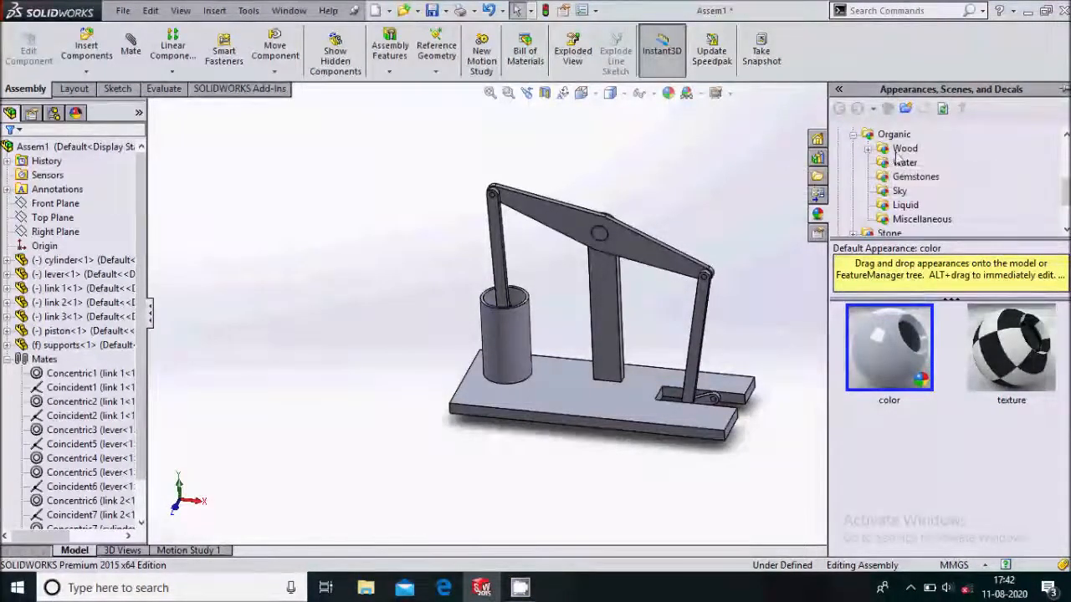
pyautogui.moveTo(908, 468); pyautogui.dragTo(611, 417)
pyautogui.click(608, 408)
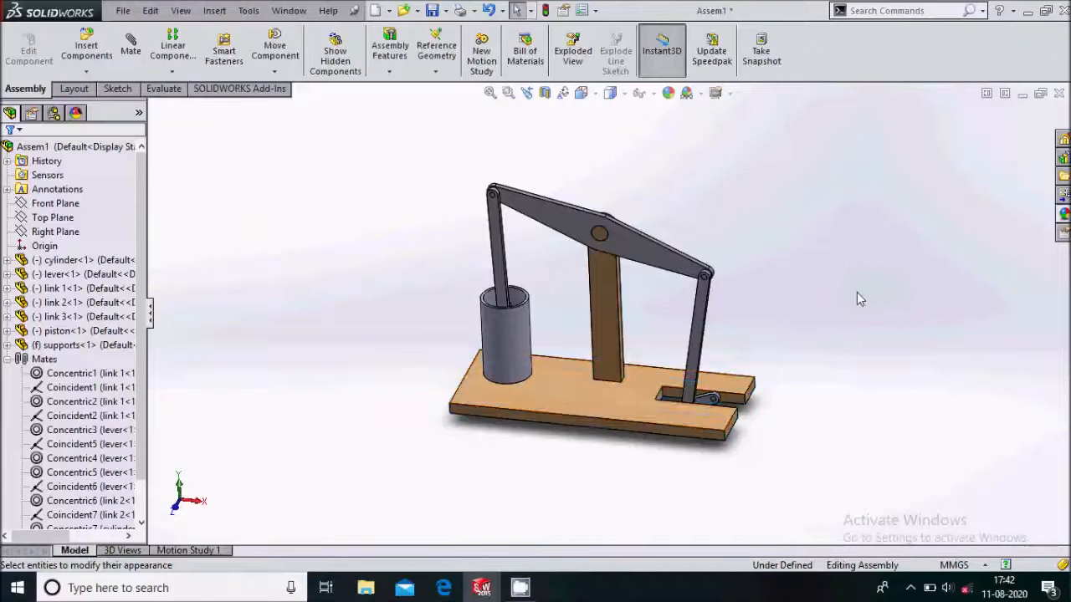
# Apply a transparent green glass appearance from the appearance library's Glass category to the cylinder
pyautogui.click(1063, 214)
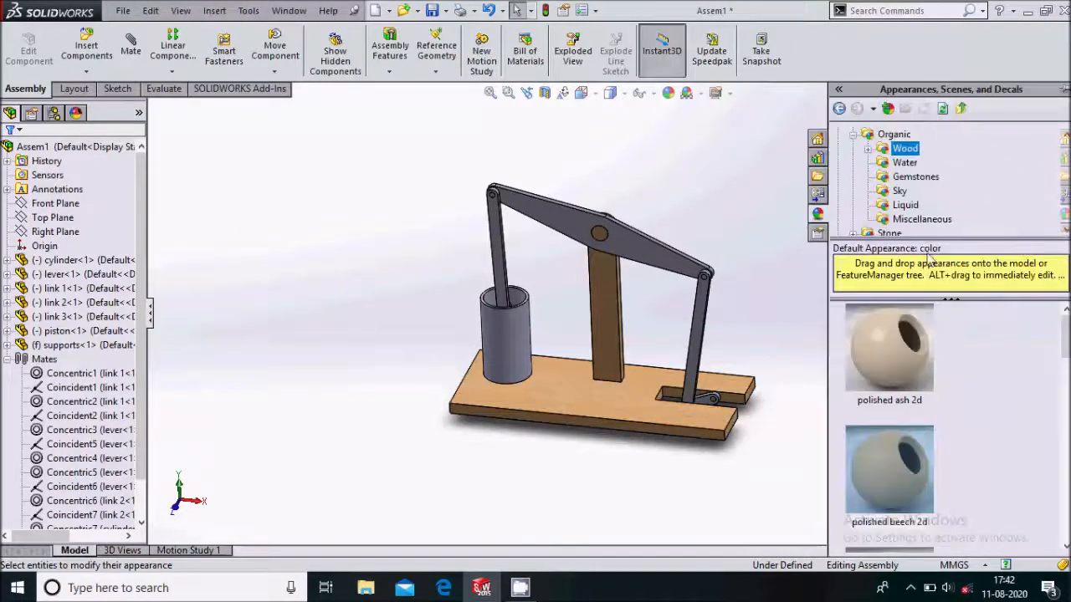
pyautogui.moveTo(1069, 195); pyautogui.dragTo(1069, 176)
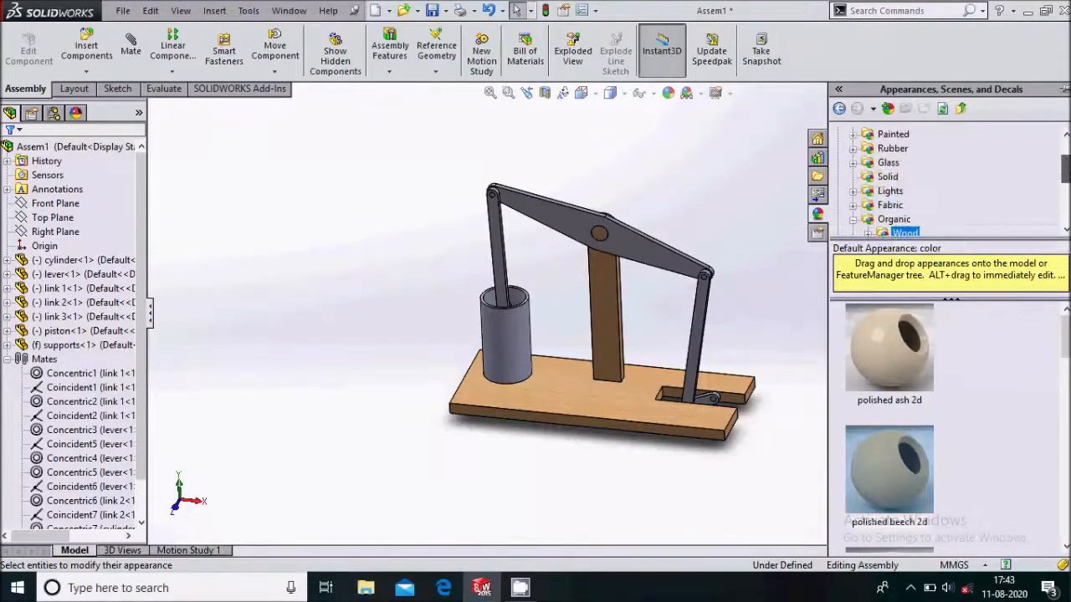
pyautogui.click(854, 164)
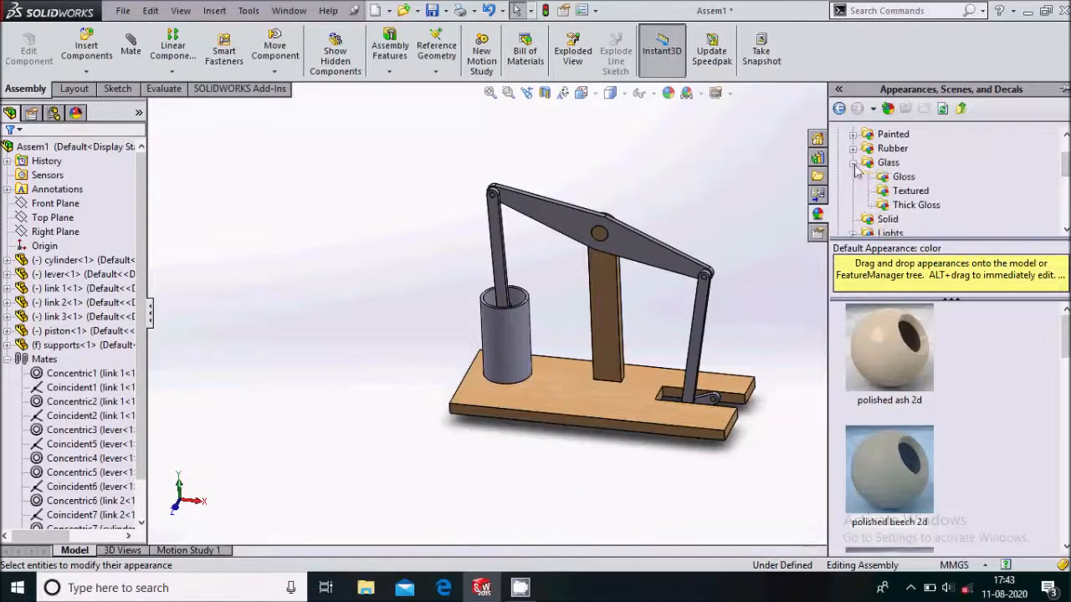
pyautogui.moveTo(1066, 354); pyautogui.dragTo(1067, 407)
pyautogui.moveTo(881, 403); pyautogui.dragTo(507, 352)
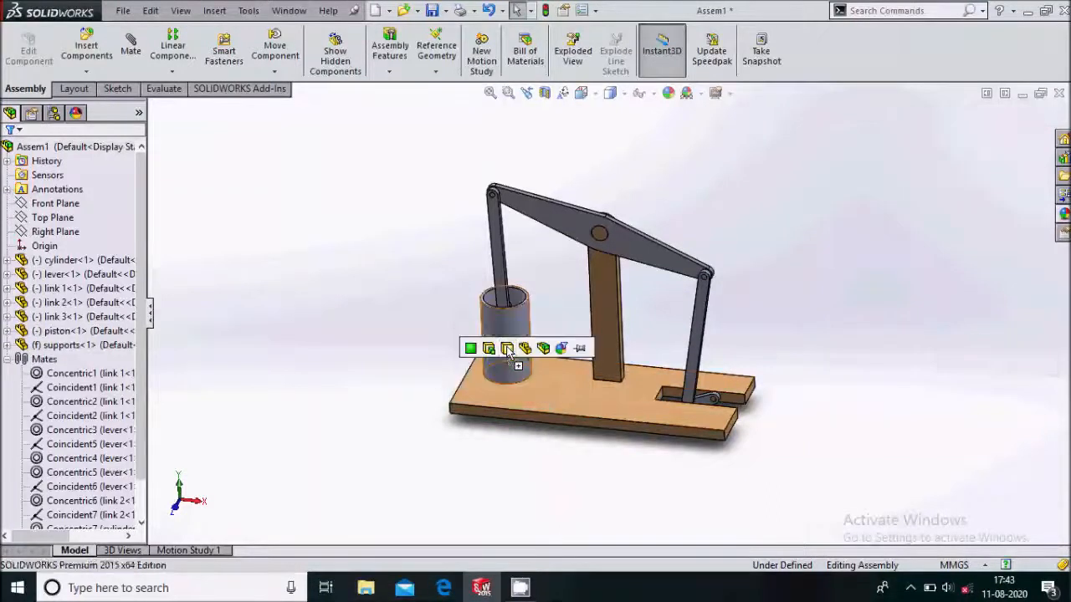
pyautogui.click(507, 349)
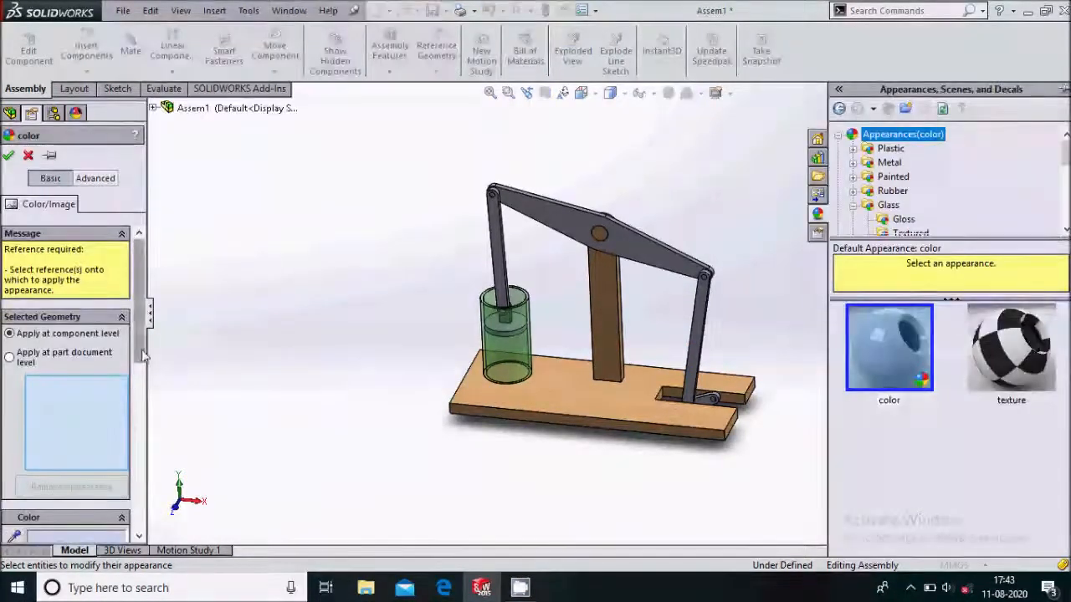
# Colour the lever magenta (RGB 255, 128, 255) at component level
pyautogui.scroll(-5, 144, 355)
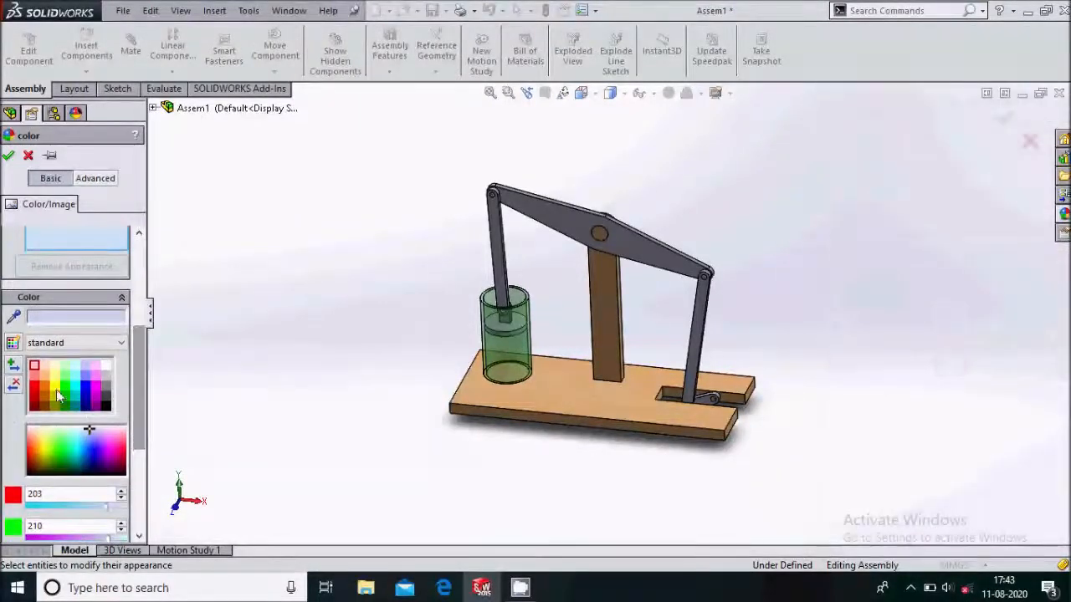
pyautogui.click(623, 285)
pyautogui.click(96, 294)
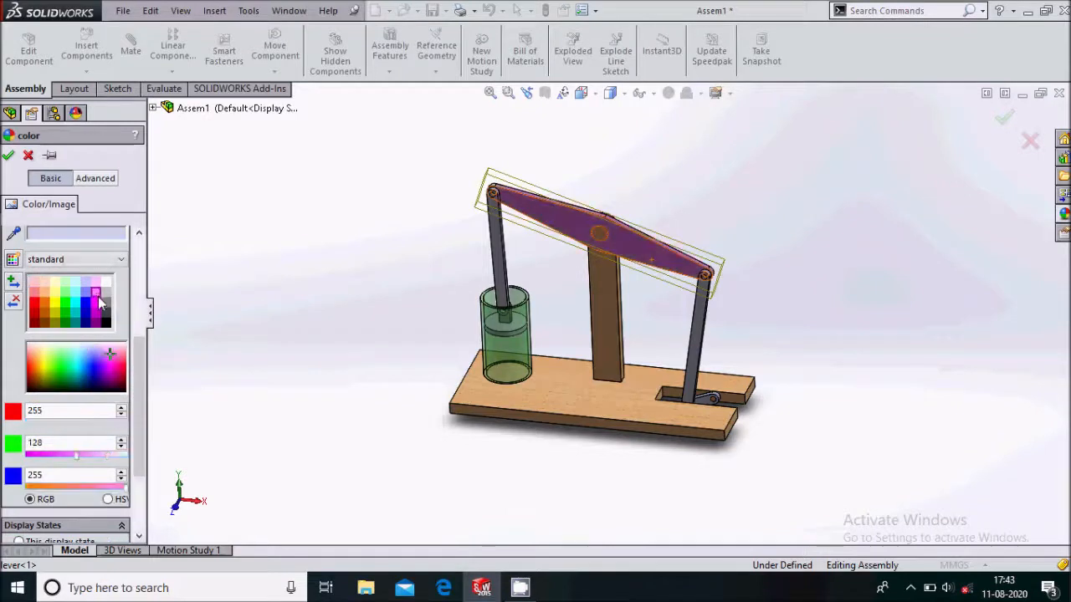
pyautogui.click(8, 156)
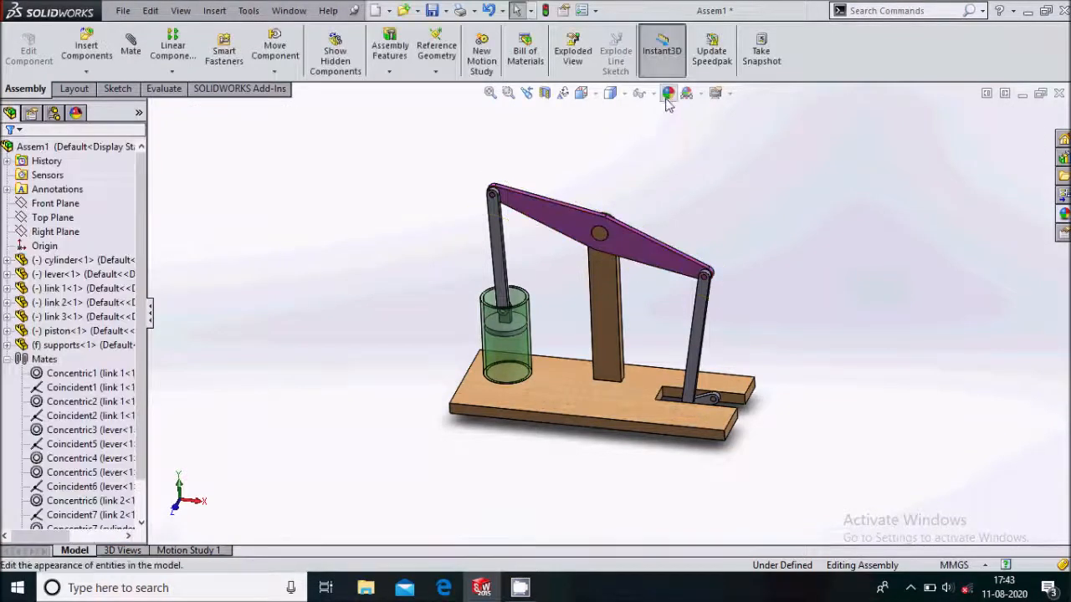
# Colour link 3 green and link 2 yellow at component level
pyautogui.click(704, 332)
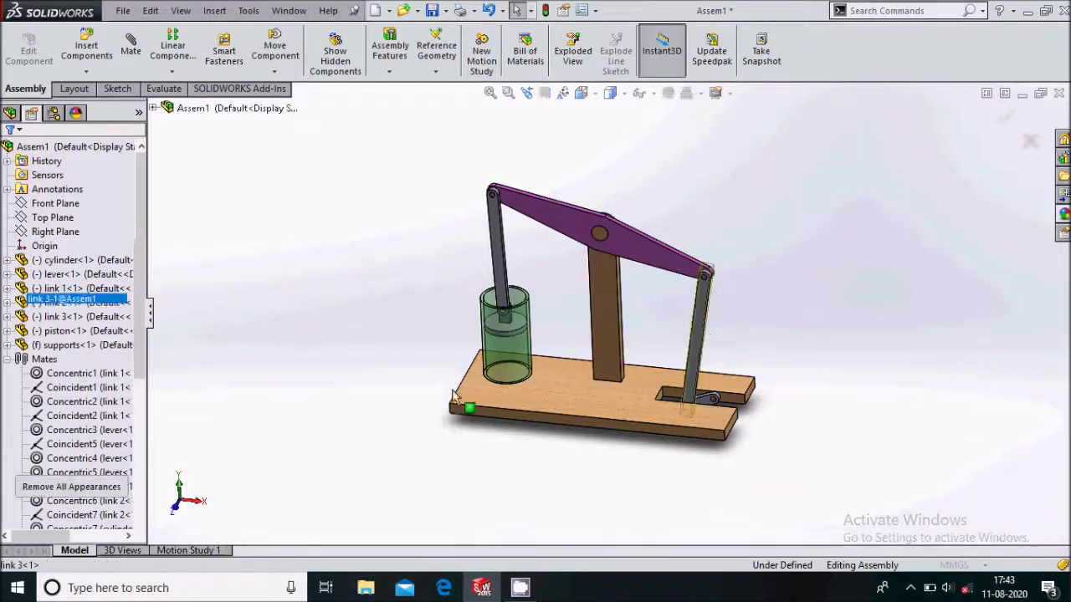
pyautogui.scroll(-2, 84, 418)
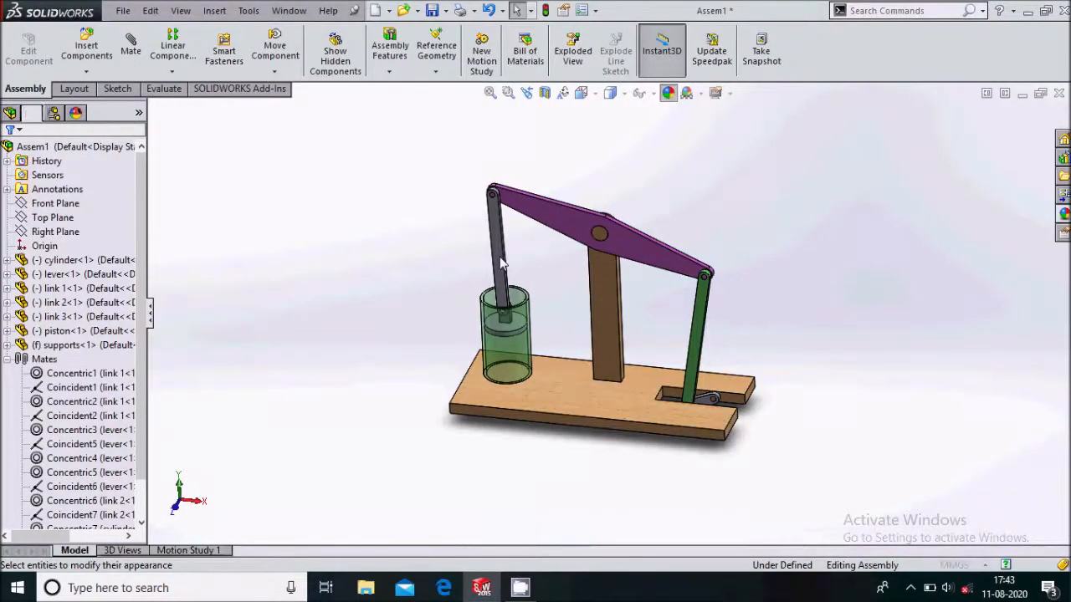
pyautogui.click(502, 263)
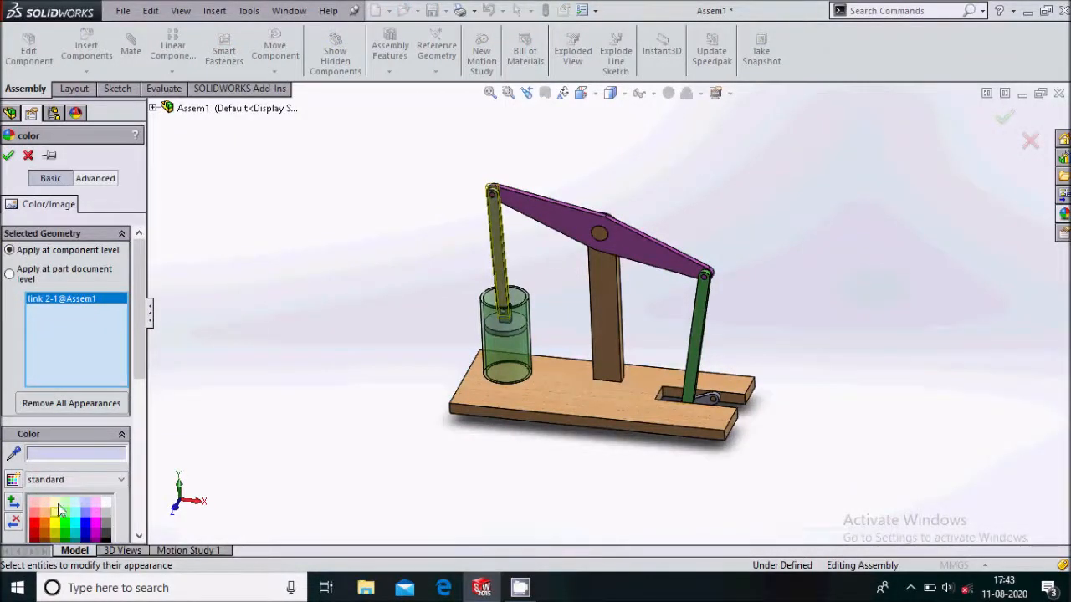
pyautogui.click(9, 155)
# Colour the piston inside the cylinder light red using the standard swatches at component level
pyautogui.moveTo(406, 323); pyautogui.dragTo(539, 347, button='middle')
pyautogui.scroll(-5, 508, 294)
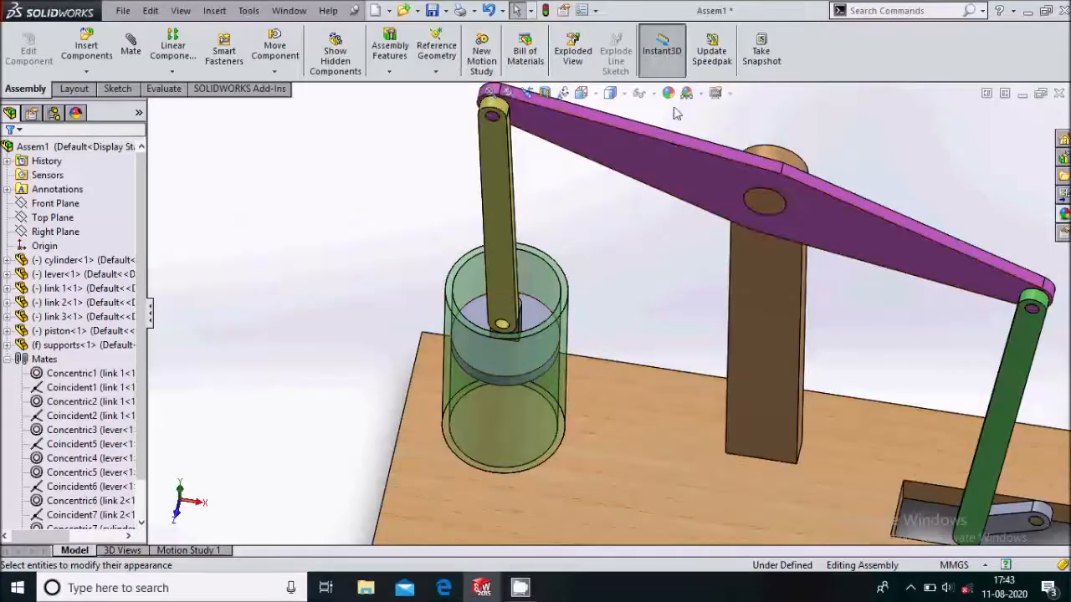
pyautogui.click(529, 324)
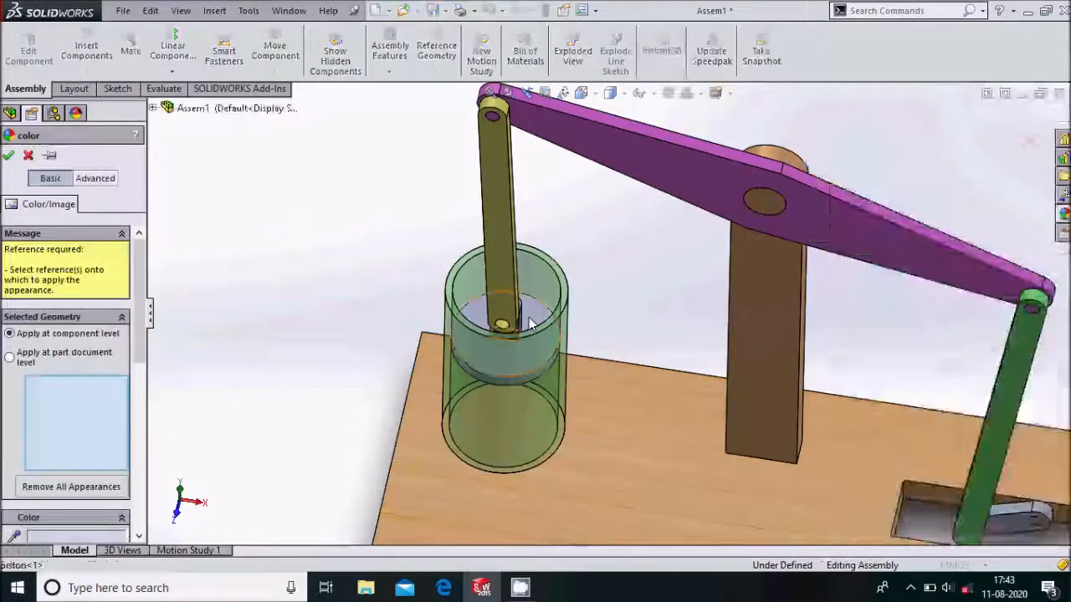
pyautogui.scroll(-3, 144, 376)
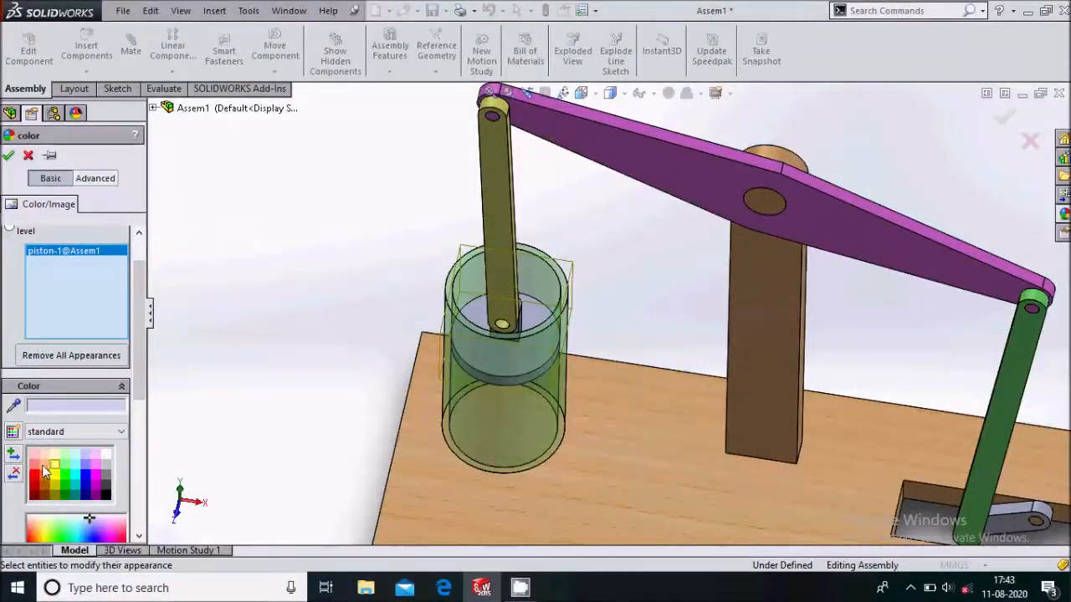
pyautogui.click(35, 470)
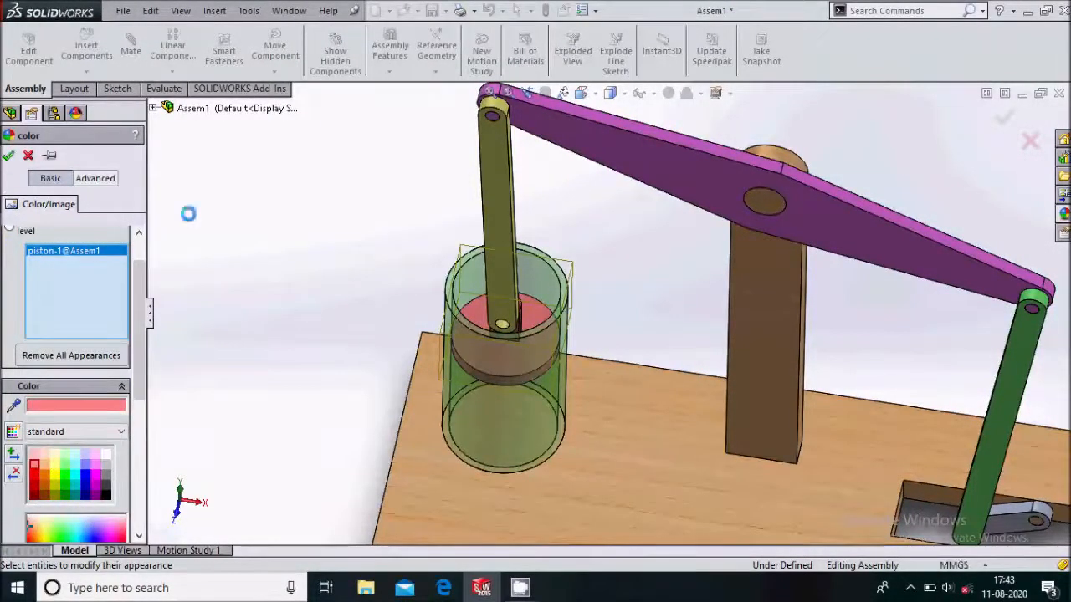
# Colour link 1, the short crank in the base plate's slot, light blue-violet at component level
pyautogui.scroll(4, 324, 226)
pyautogui.scroll(-2, 815, 417)
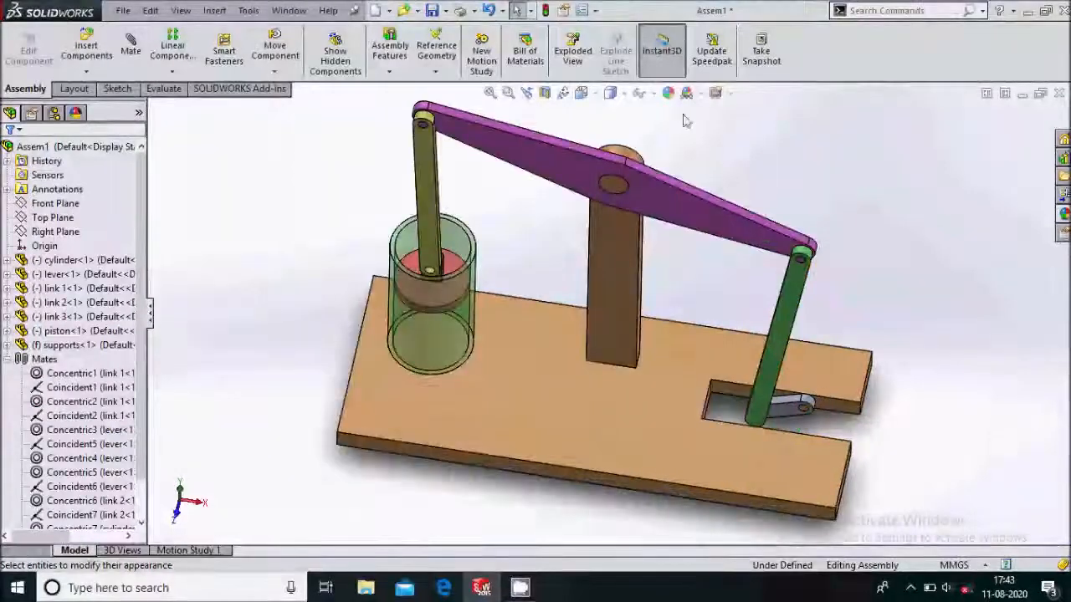
pyautogui.click(784, 411)
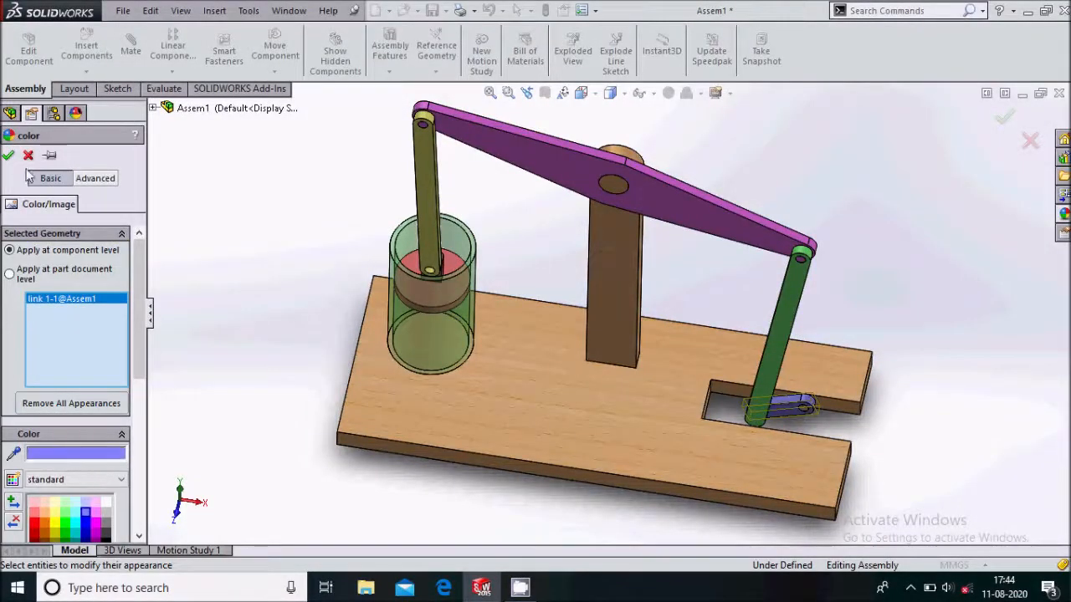
pyautogui.click(1004, 117)
# Examine the coloured assembly from several directions and return it to the isometric view
pyautogui.scroll(2, 996, 315)
pyautogui.moveTo(932, 337); pyautogui.dragTo(904, 313, button='middle')
pyautogui.scroll(3, 903, 314)
pyautogui.moveTo(734, 318); pyautogui.dragTo(930, 306, button='middle')
pyautogui.click(581, 93)
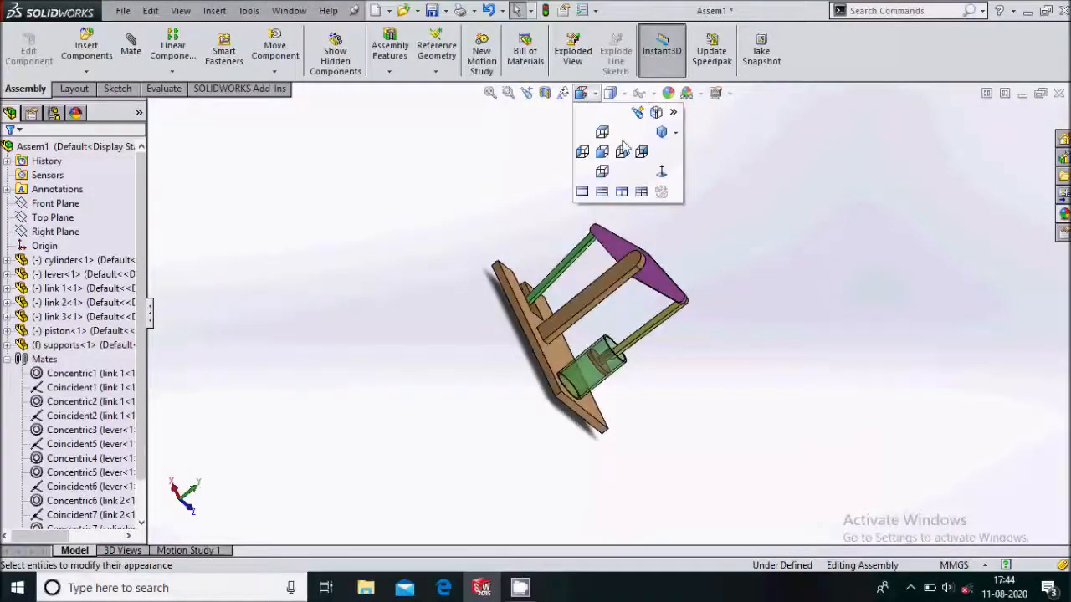
pyautogui.click(675, 134)
pyautogui.click(691, 153)
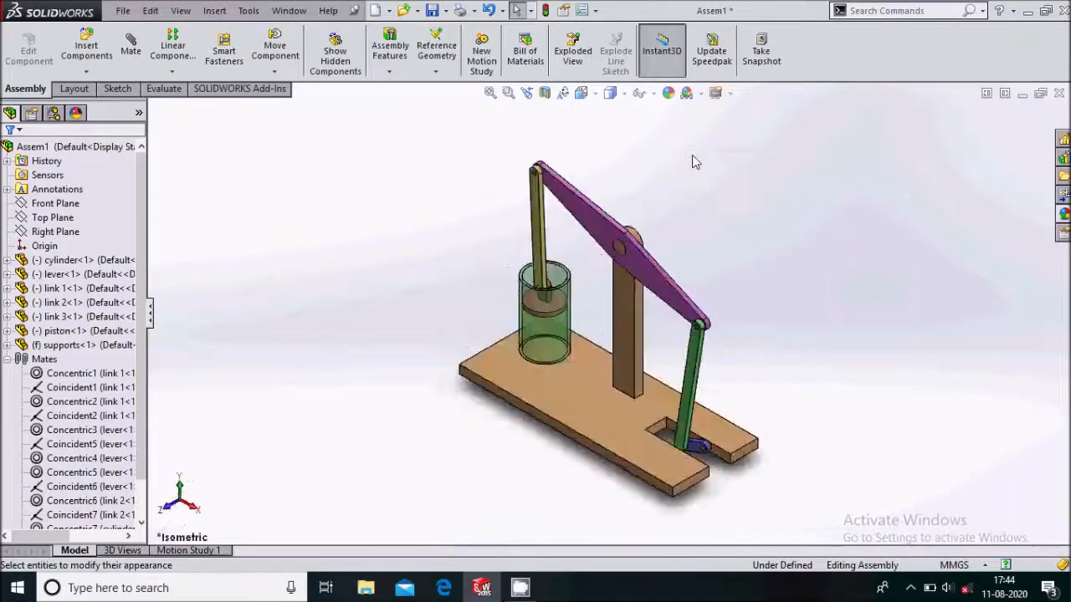
pyautogui.moveTo(792, 300); pyautogui.dragTo(770, 349, button='middle')
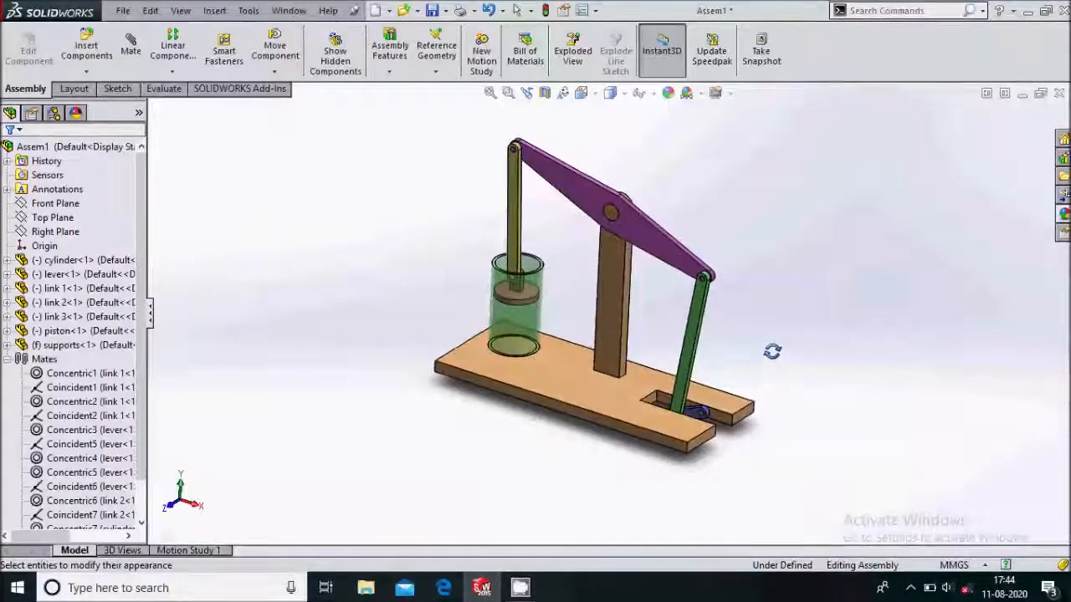
pyautogui.moveTo(693, 475)
pyautogui.mouseDown(button='middle')
pyautogui.moveTo(703, 438)
pyautogui.moveTo(736, 440)
pyautogui.moveTo(684, 465)
pyautogui.mouseUp(button='middle')
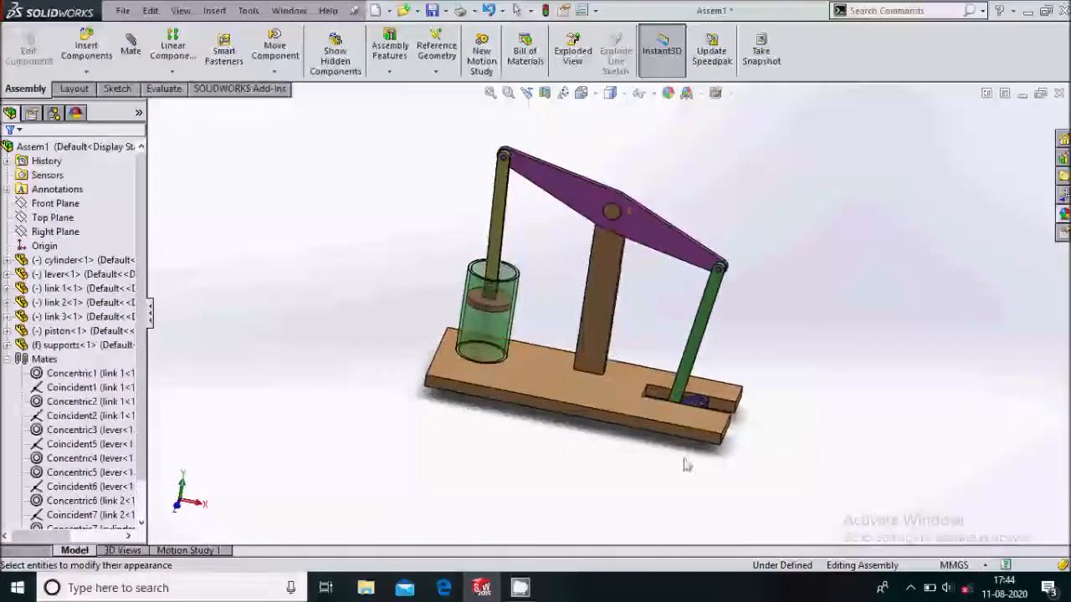
pyautogui.moveTo(616, 335); pyautogui.dragTo(627, 109, button='middle')
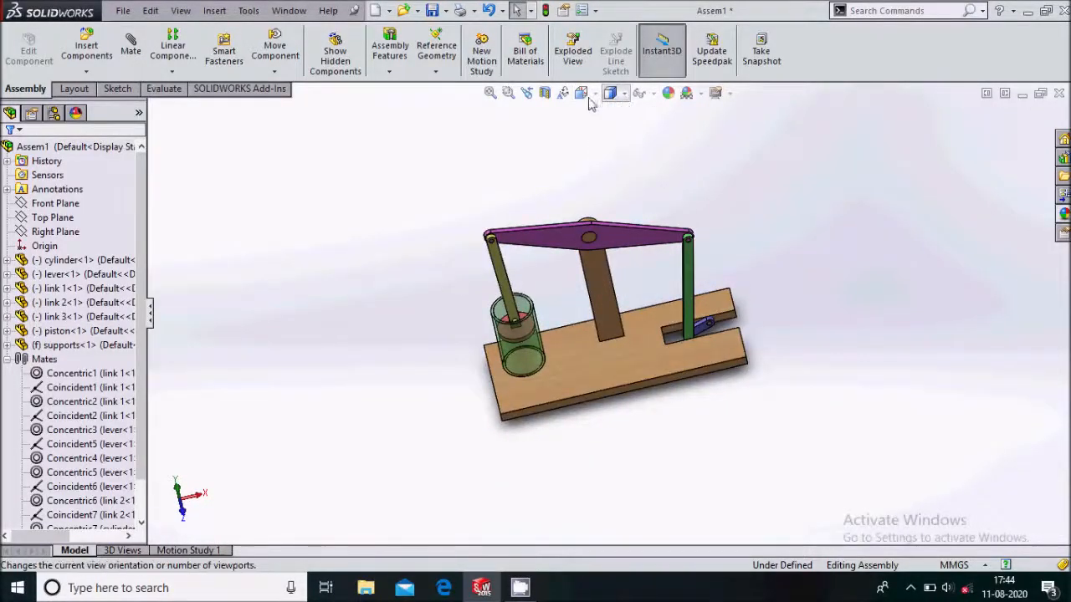
pyautogui.moveTo(581, 93)
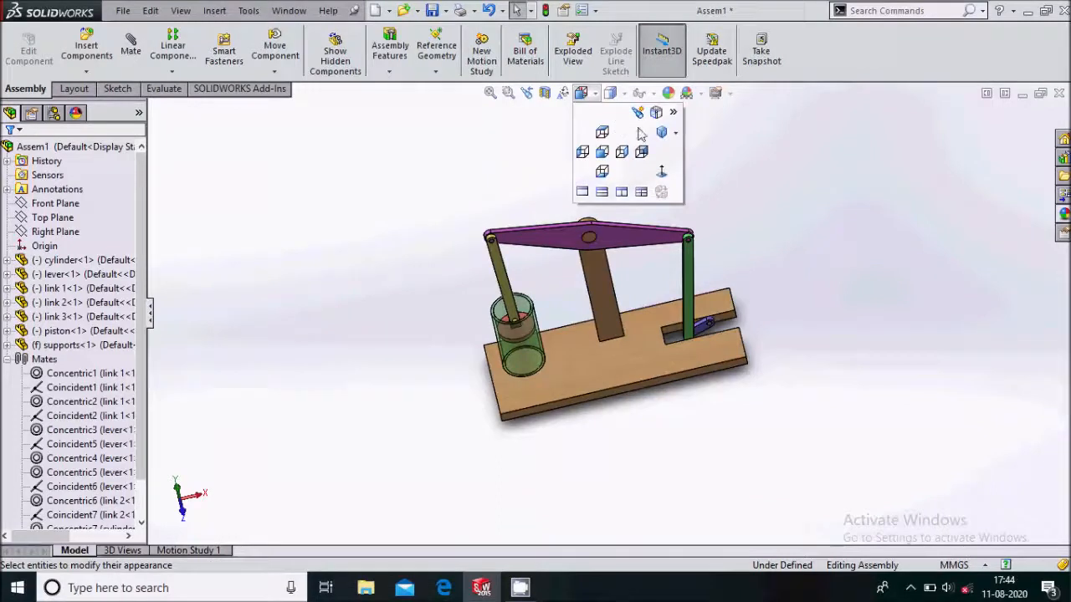
pyautogui.click(676, 135)
pyautogui.click(694, 152)
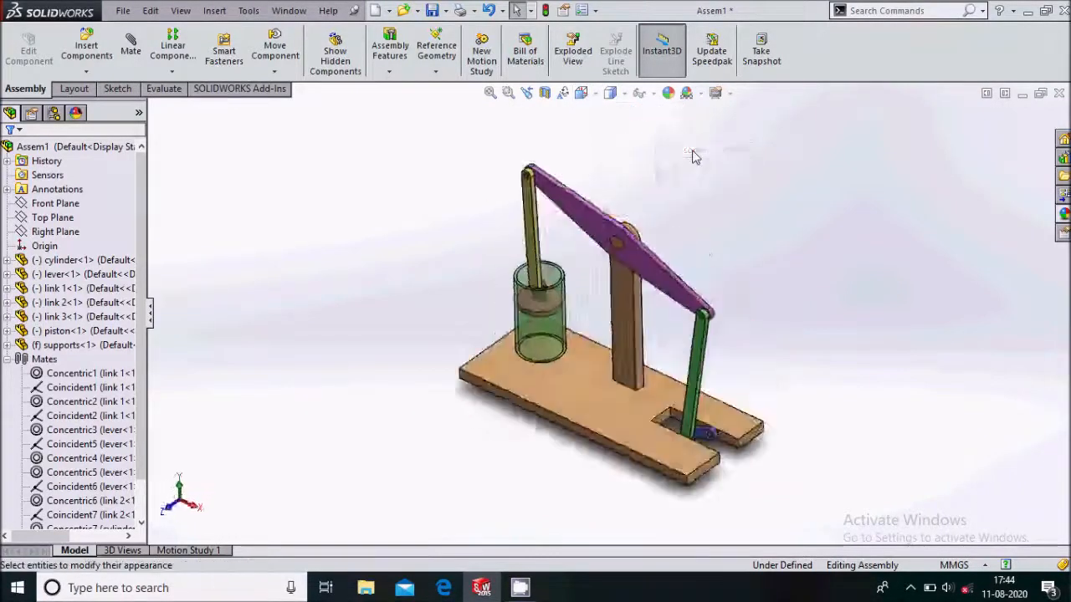
# Add a constant-speed rotary motor of 10 RPM to the face of link 1 in Motion Study 1
pyautogui.click(211, 549)
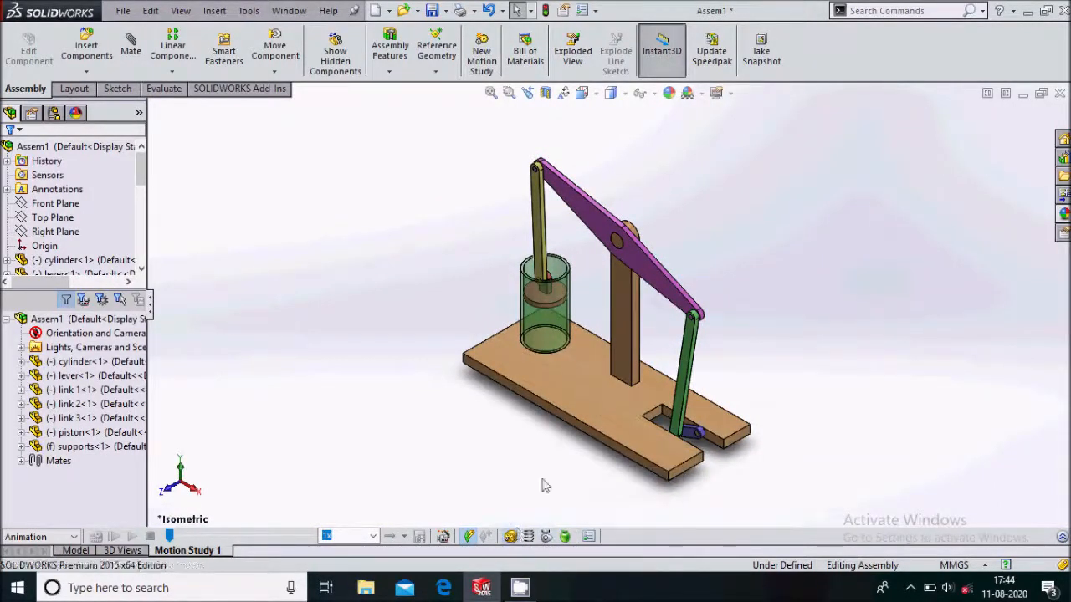
pyautogui.scroll(-5, 661, 431)
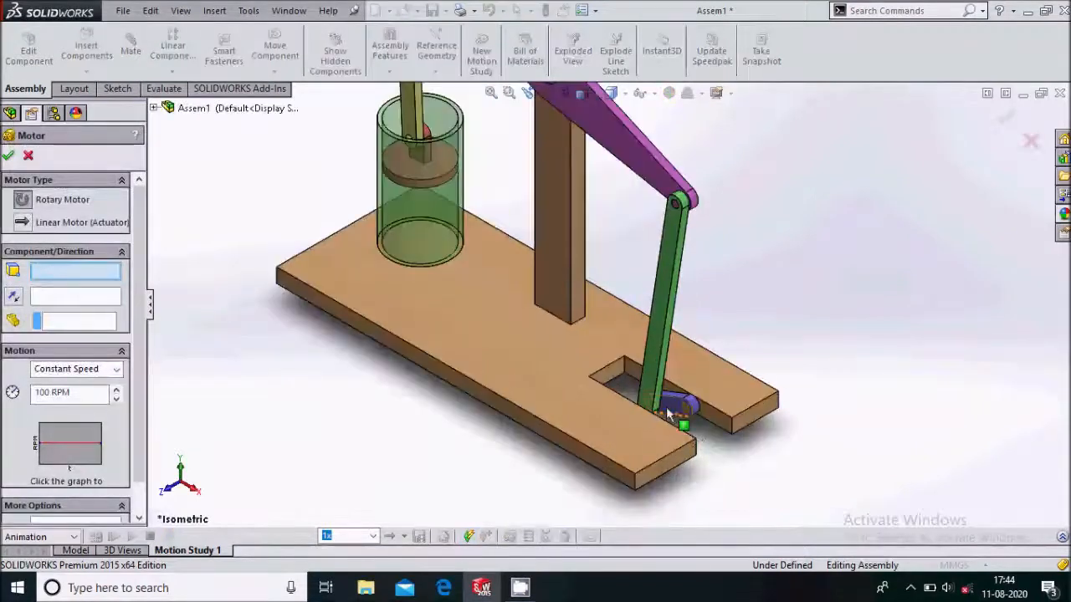
pyautogui.click(668, 413)
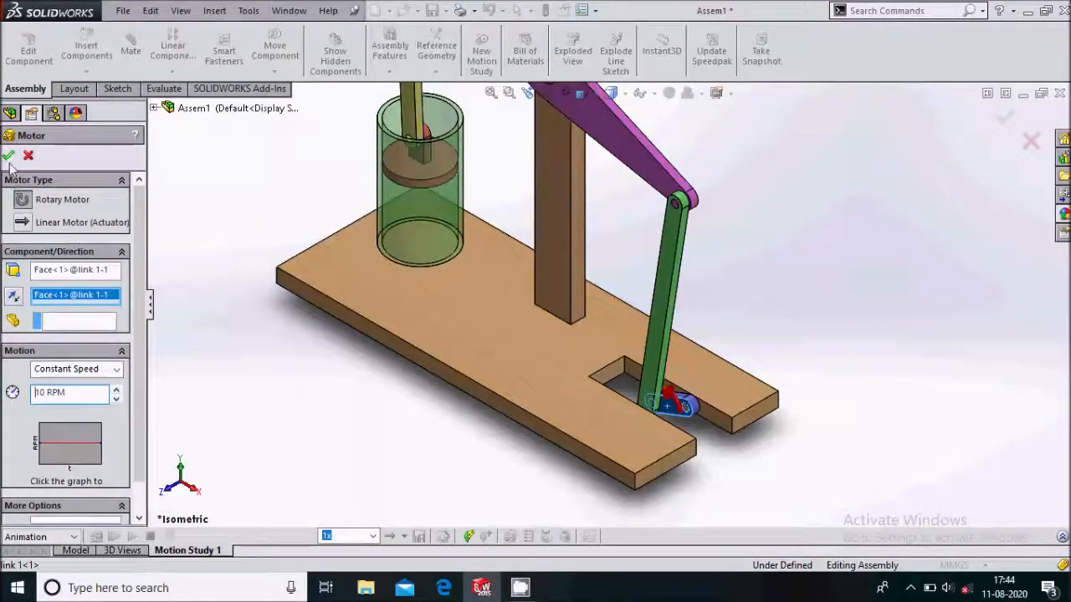
pyautogui.scroll(4, 672, 416)
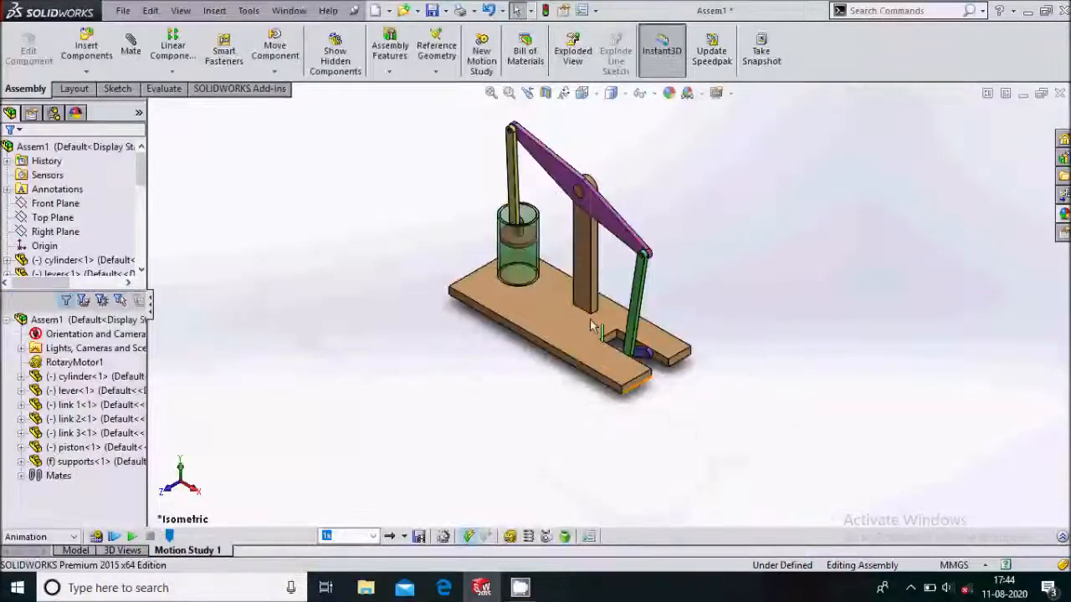
pyautogui.scroll(-1, 578, 251)
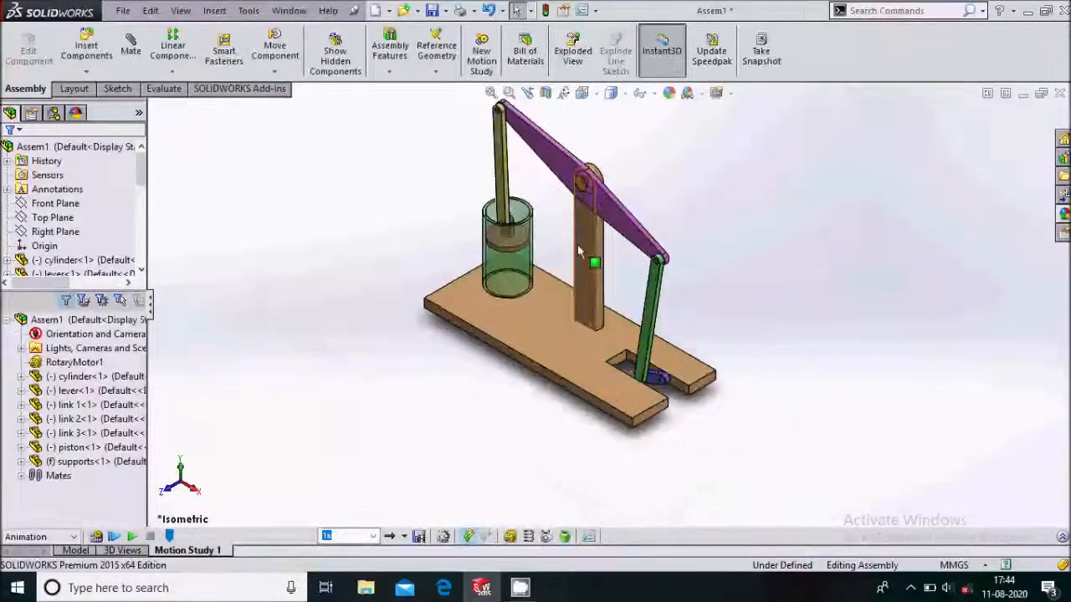
# Extend the motion study's duration to 12 seconds, and calculate and play the animation
pyautogui.click(1062, 536)
pyautogui.moveTo(378, 373); pyautogui.dragTo(647, 375)
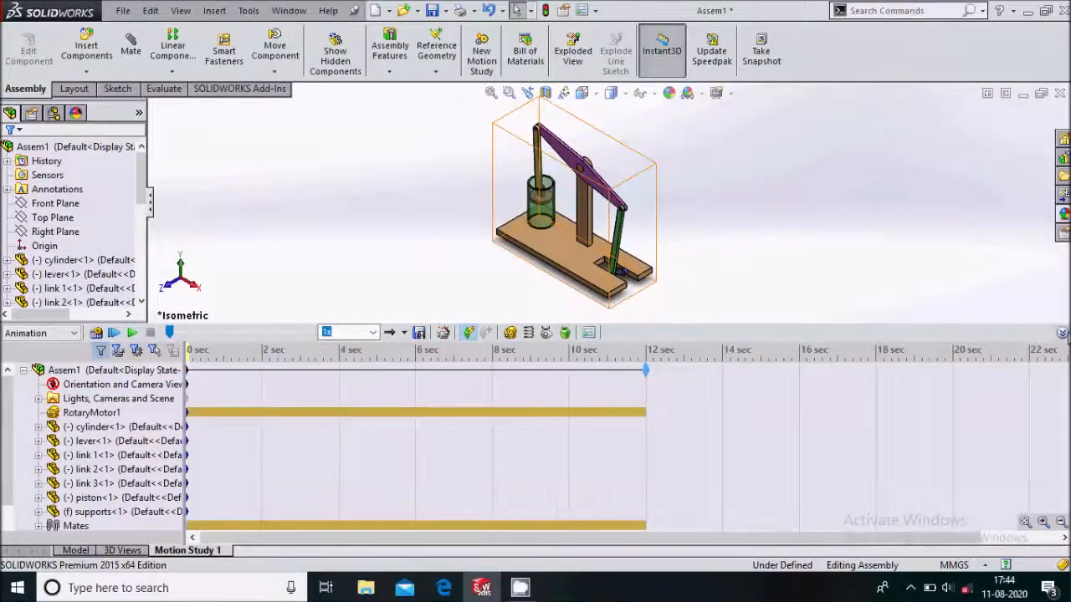
pyautogui.click(1061, 333)
pyautogui.click(95, 537)
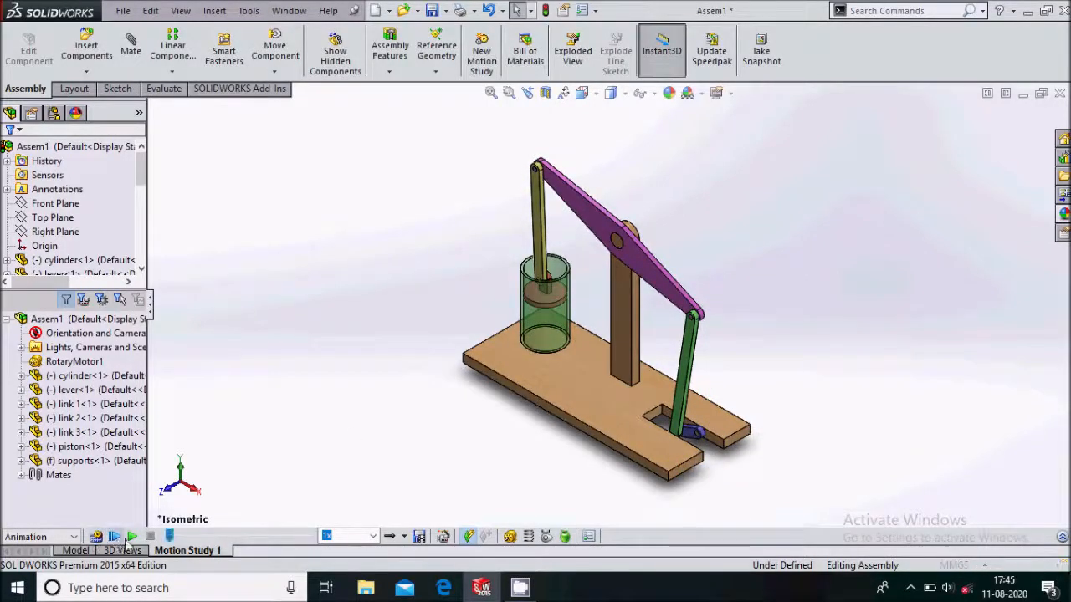
pyautogui.click(130, 536)
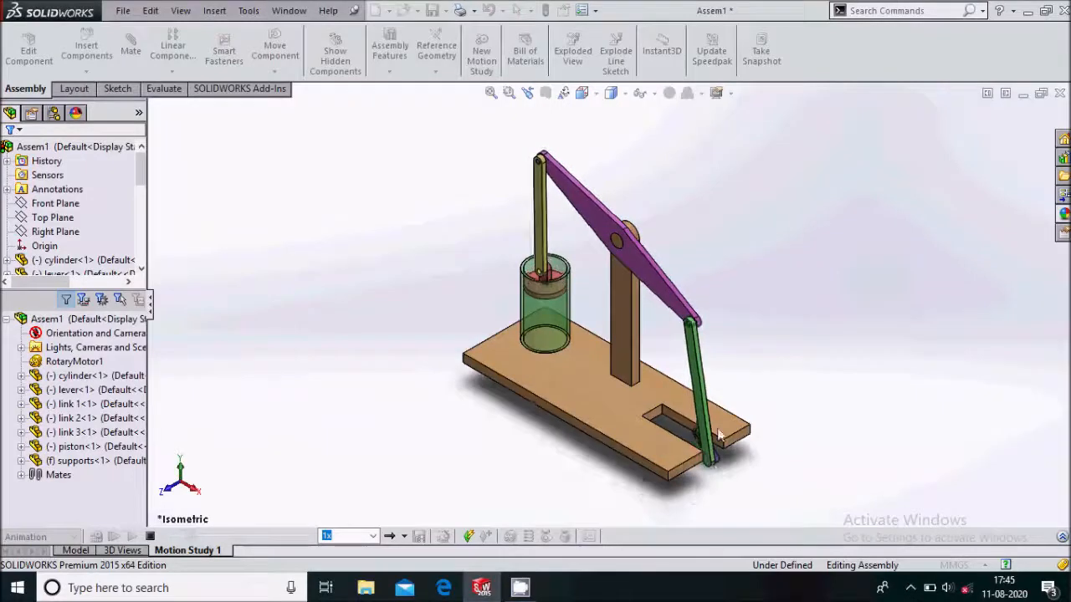